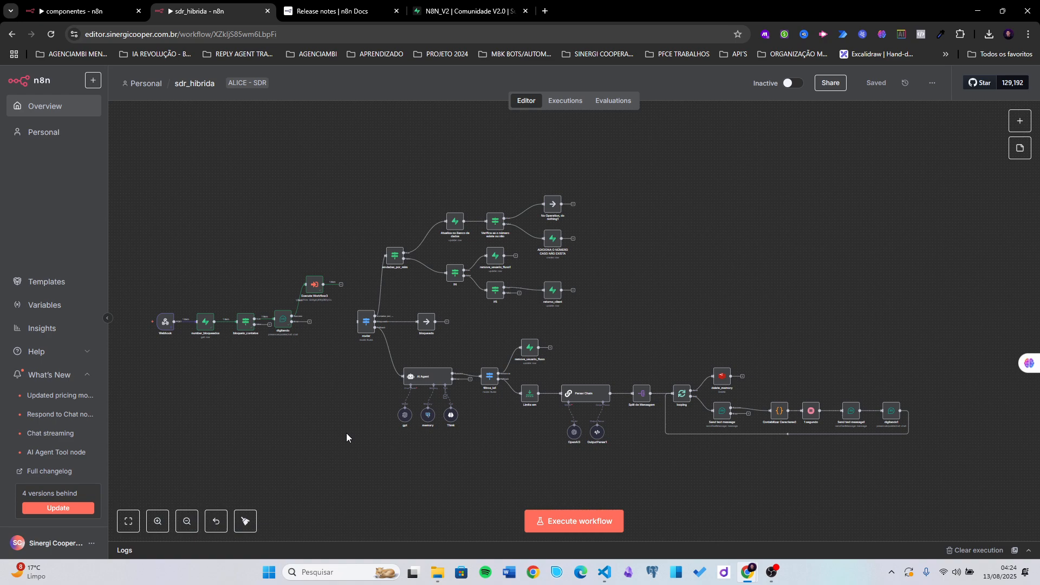
- Nudge Execute Workflow3 into place and wire its output into the router Switch node
{"action": "scroll", "coordinate": [317, 310], "scroll_direction": "up", "scroll_amount": 4}
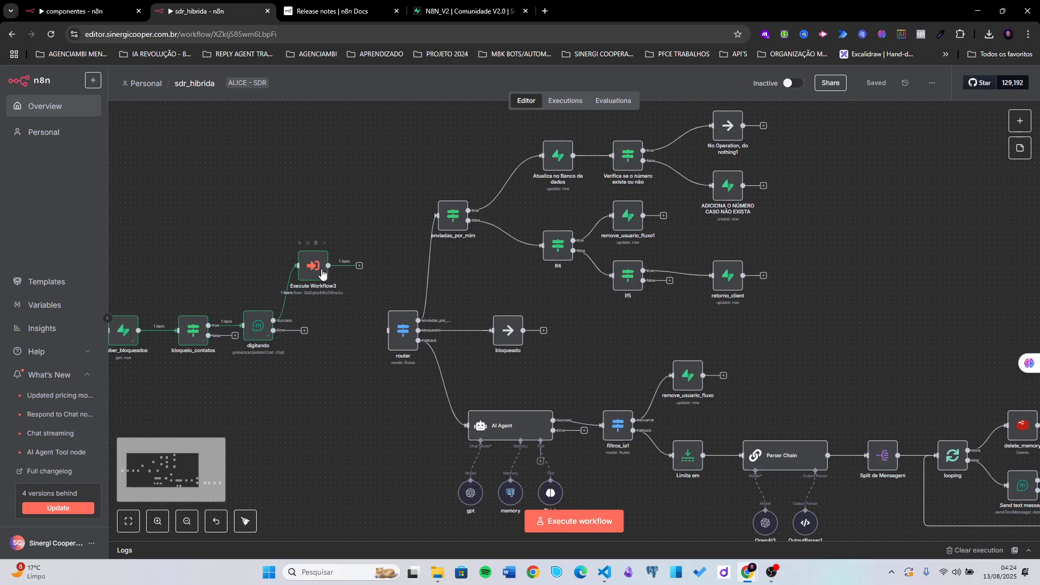
{"action": "left_click_drag", "start_coordinate": [319, 273], "coordinate": [316, 262]}
{"action": "scroll", "coordinate": [323, 236], "scroll_direction": "up", "scroll_amount": 2}
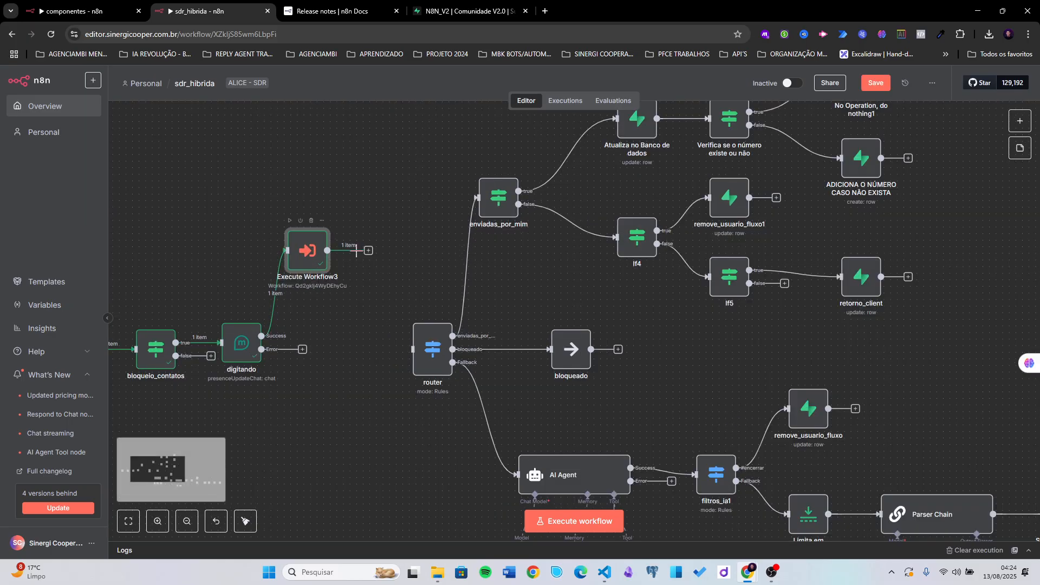
{"action": "scroll", "coordinate": [368, 253], "scroll_direction": "up", "scroll_amount": 1}
{"action": "left_click_drag", "start_coordinate": [369, 279], "coordinate": [421, 378]}
{"action": "double_click", "coordinate": [420, 378]}
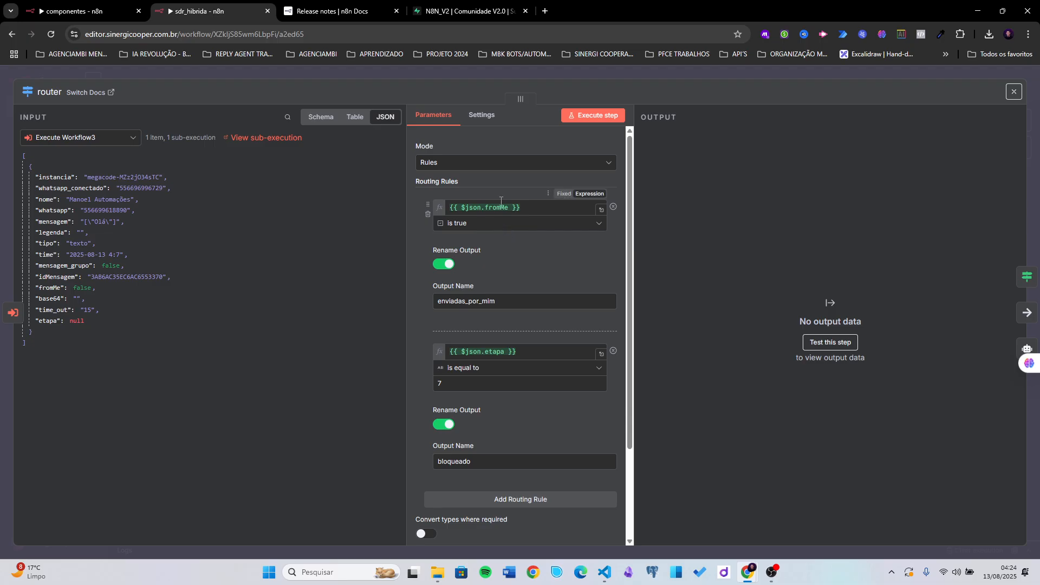
{"action": "left_click", "coordinate": [500, 207]}
{"action": "left_click", "coordinate": [474, 185]}
{"action": "scroll", "coordinate": [469, 234], "scroll_direction": "down", "scroll_amount": 2}
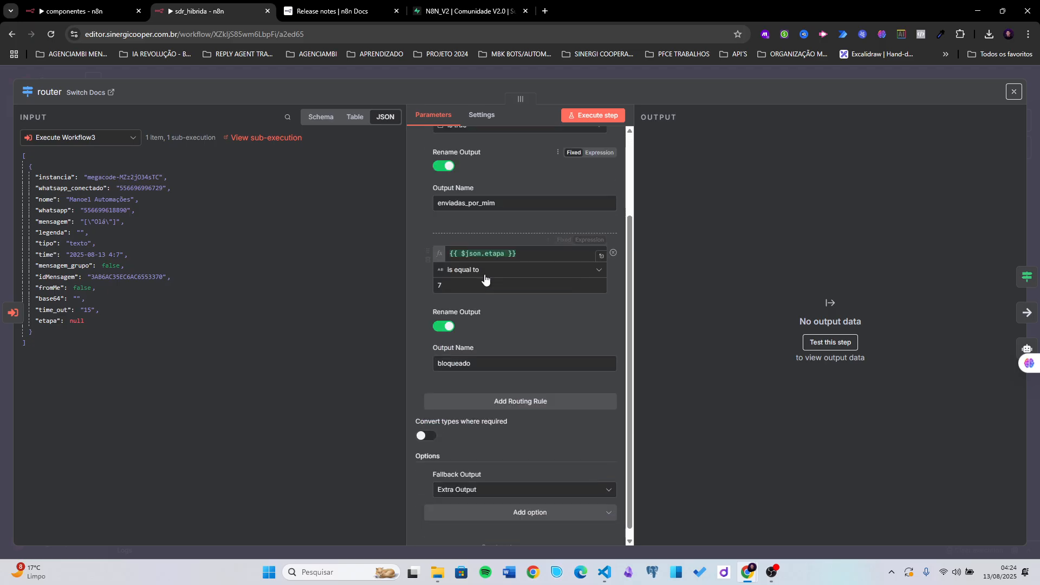
{"action": "left_click_drag", "start_coordinate": [497, 193], "coordinate": [431, 193]}
{"action": "left_click", "coordinate": [520, 220]}
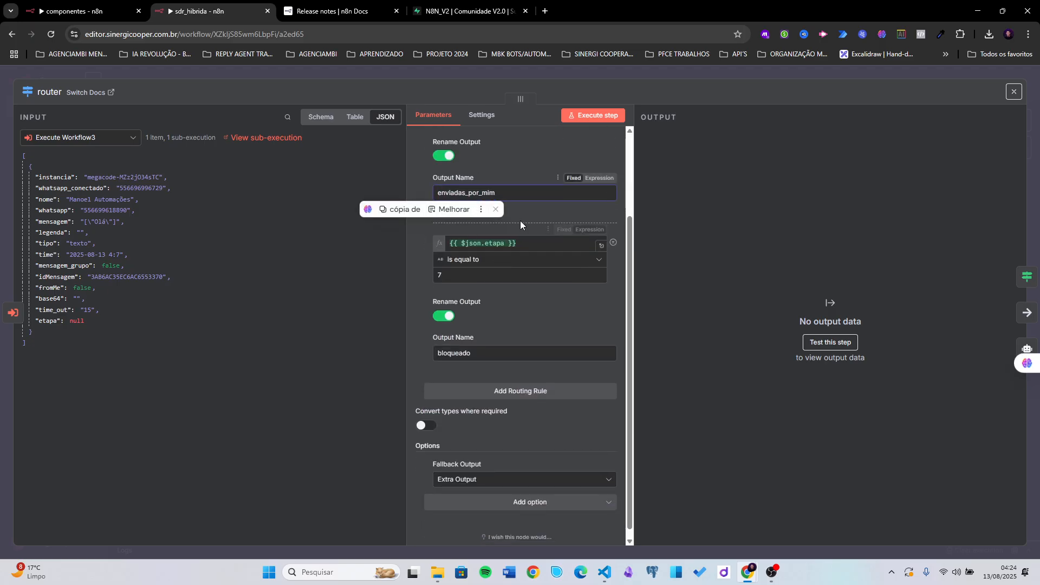
{"action": "left_click", "coordinate": [477, 271]}
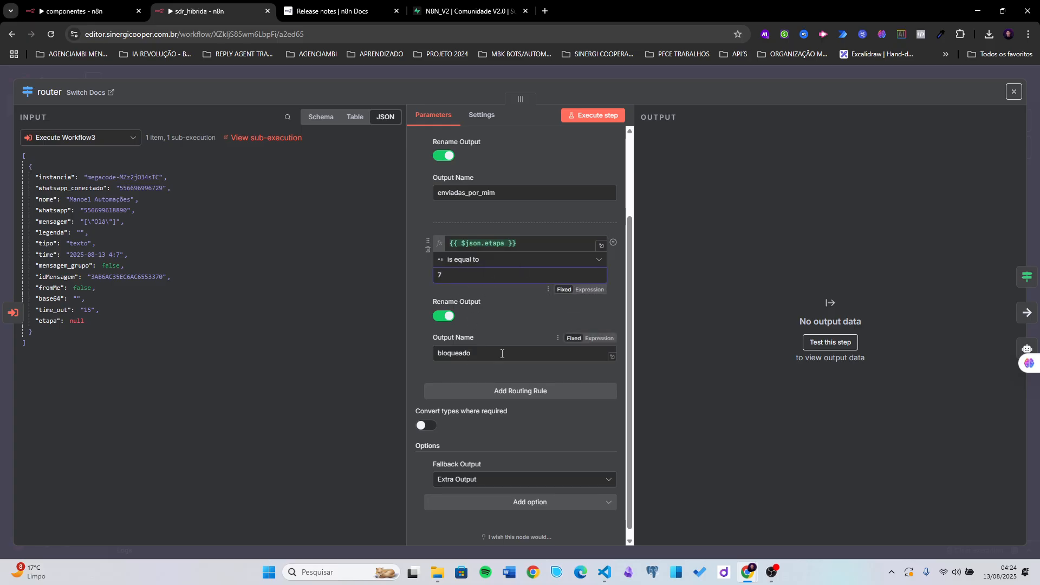
{"action": "left_click_drag", "start_coordinate": [470, 353], "coordinate": [421, 356]}
{"action": "scroll", "coordinate": [465, 331], "scroll_direction": "up", "scroll_amount": 3}
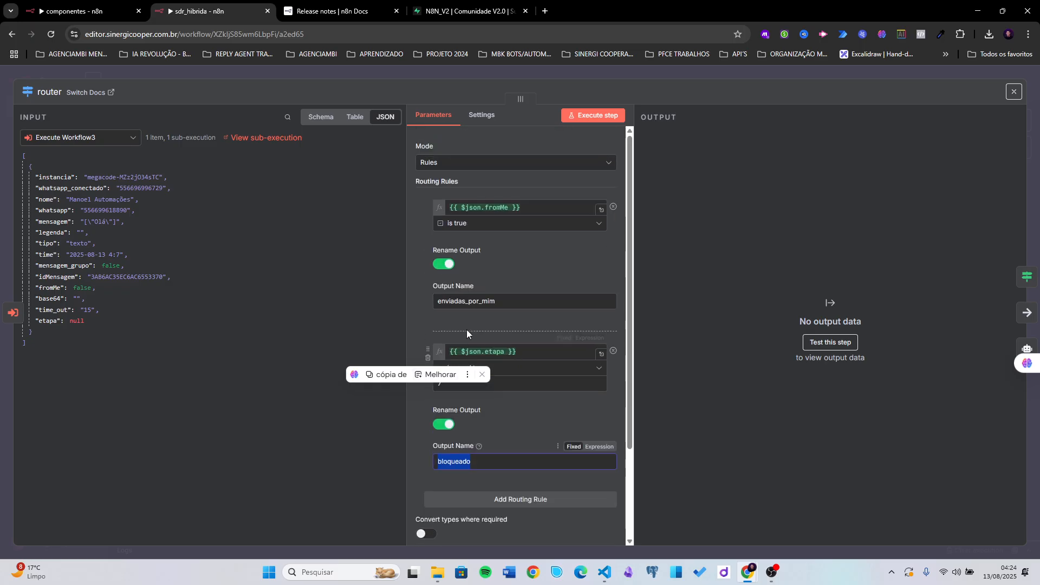
{"action": "scroll", "coordinate": [500, 260], "scroll_direction": "down", "scroll_amount": 3}
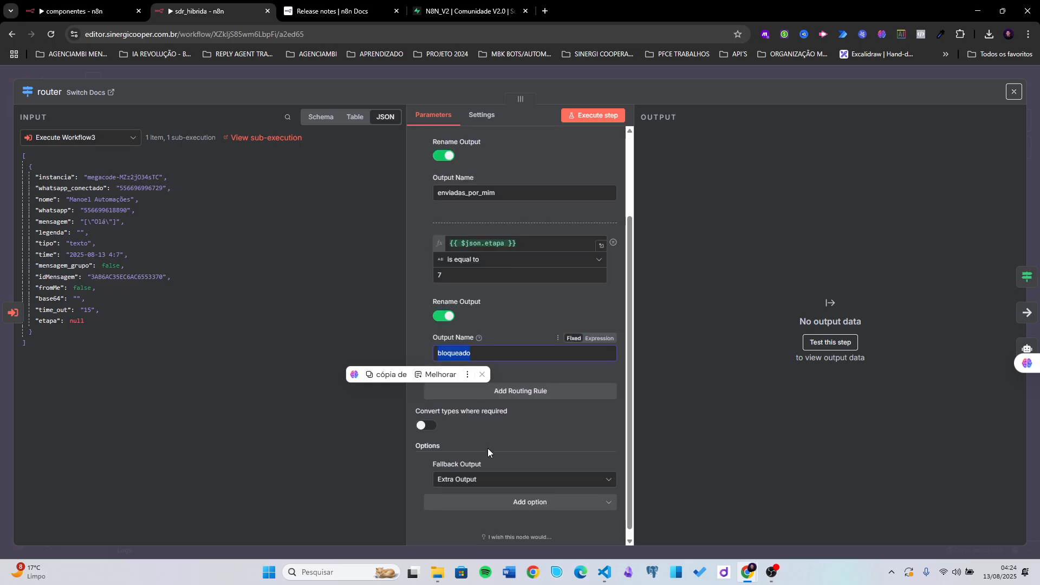
{"action": "left_click", "coordinate": [664, 73]}
- Execute the router step so 1 item flows through its Fallback branch to the AI Agent
{"action": "left_click_drag", "start_coordinate": [518, 318], "coordinate": [437, 246]}
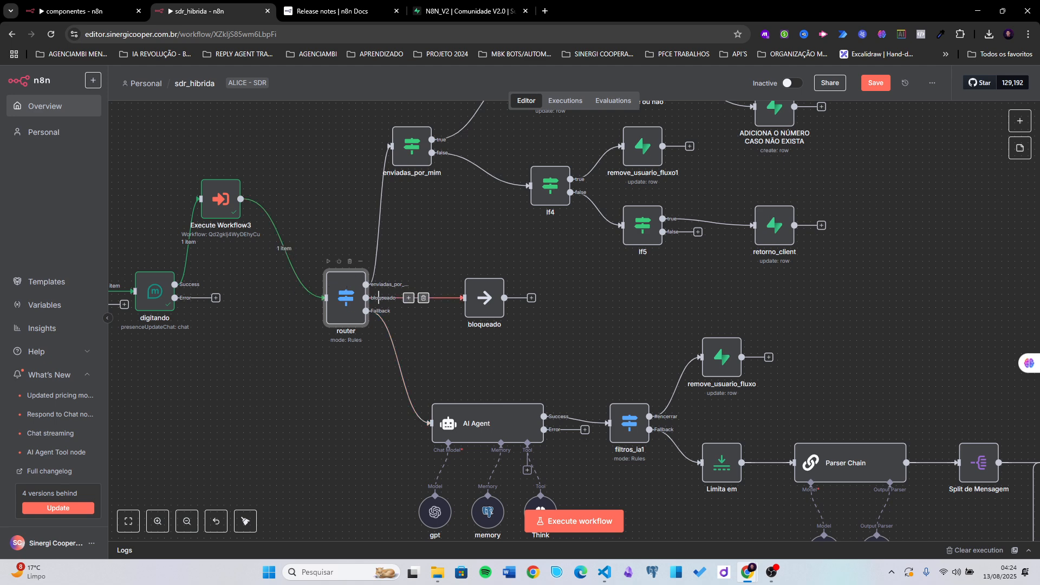
{"action": "left_click", "coordinate": [328, 260]}
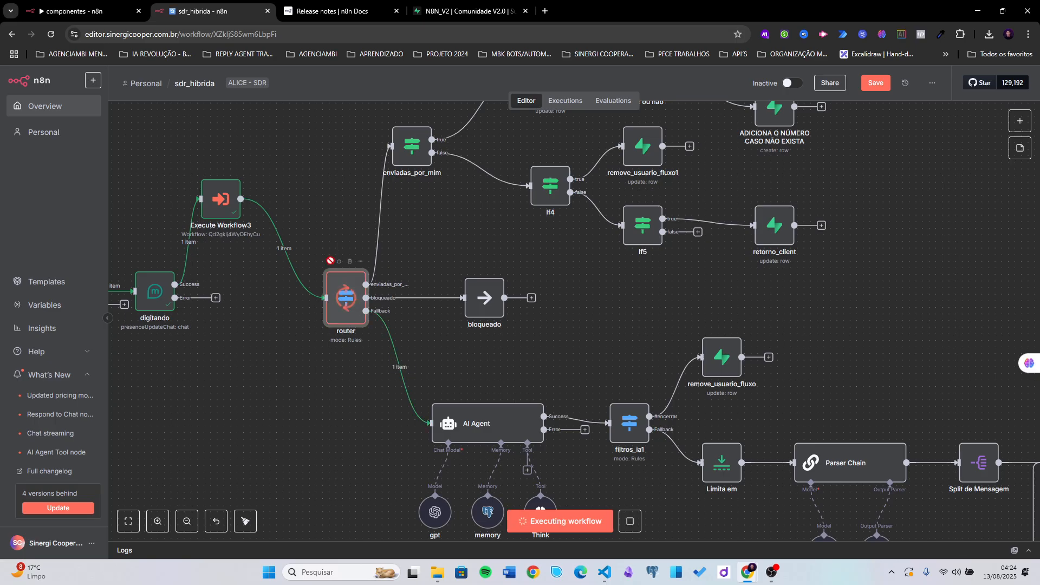
{"action": "scroll", "coordinate": [331, 381], "scroll_direction": "down", "scroll_amount": 5}
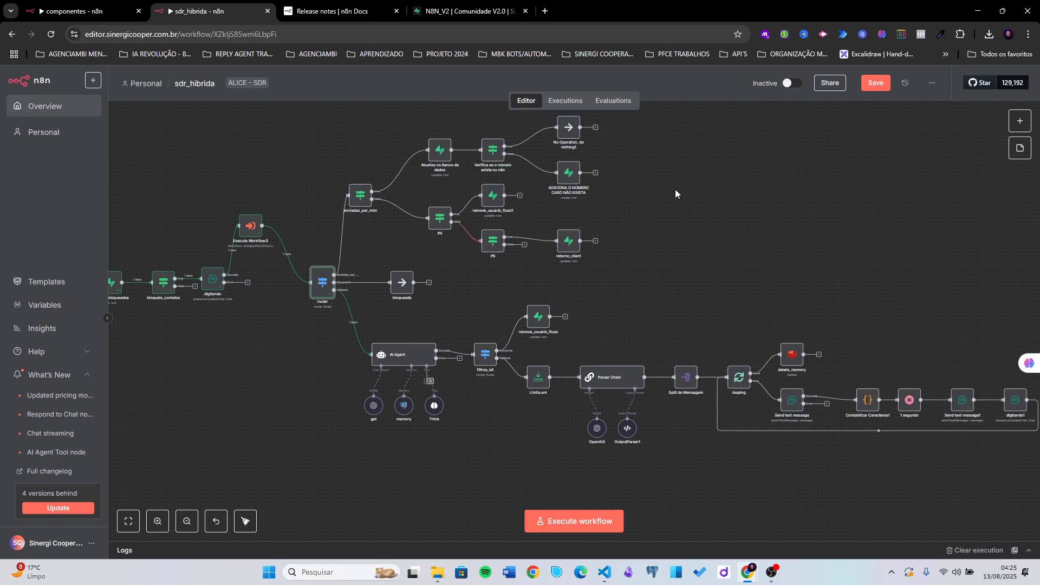
{"action": "scroll", "coordinate": [665, 255], "scroll_direction": "up", "scroll_amount": 2}
{"action": "scroll", "coordinate": [665, 256], "scroll_direction": "right", "scroll_amount": 1}
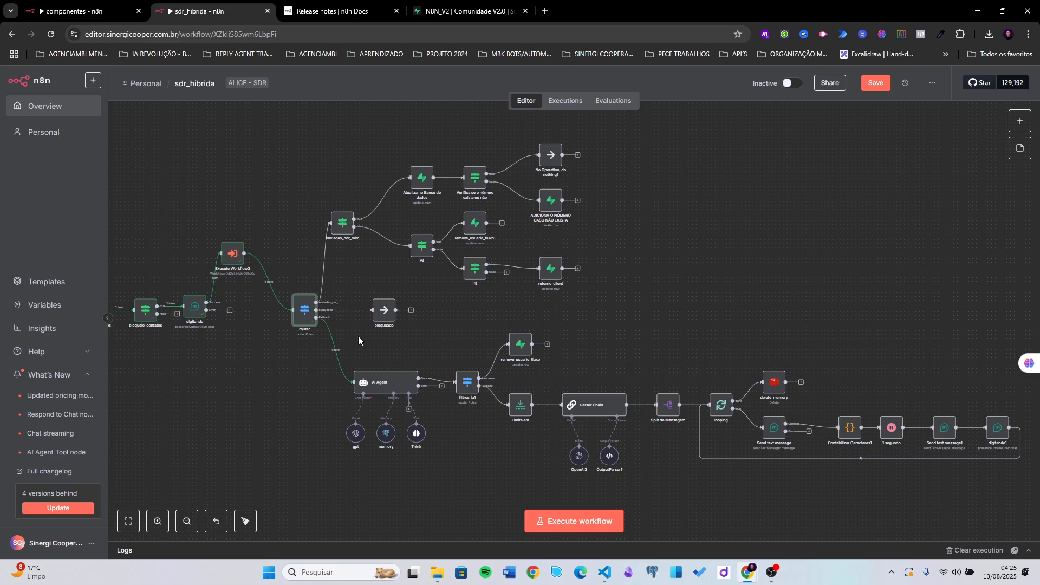
{"action": "scroll", "coordinate": [411, 356], "scroll_direction": "up", "scroll_amount": 3}
{"action": "scroll", "coordinate": [347, 347], "scroll_direction": "up", "scroll_amount": 3}
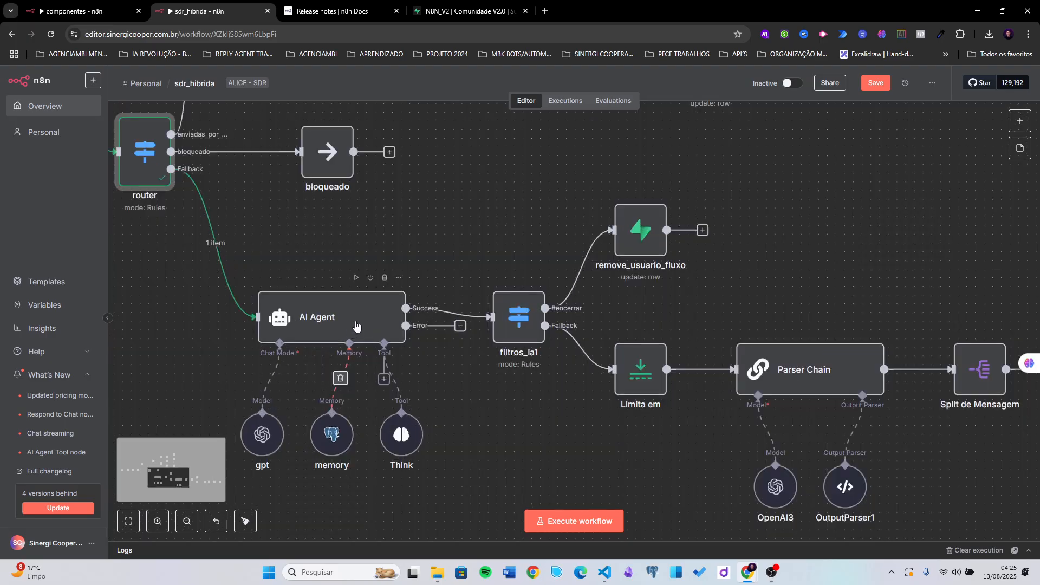
- Open the AI Agent node and check its {{ $json.mensagem }} prompt resolves to ["Olá"]
{"action": "double_click", "coordinate": [398, 299]}
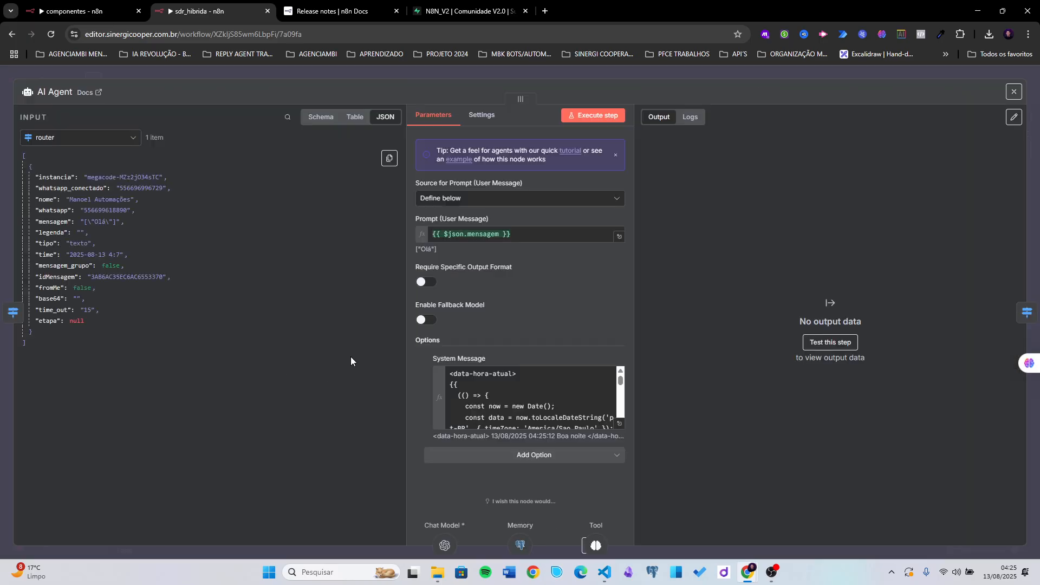
{"action": "left_click", "coordinate": [522, 235]}
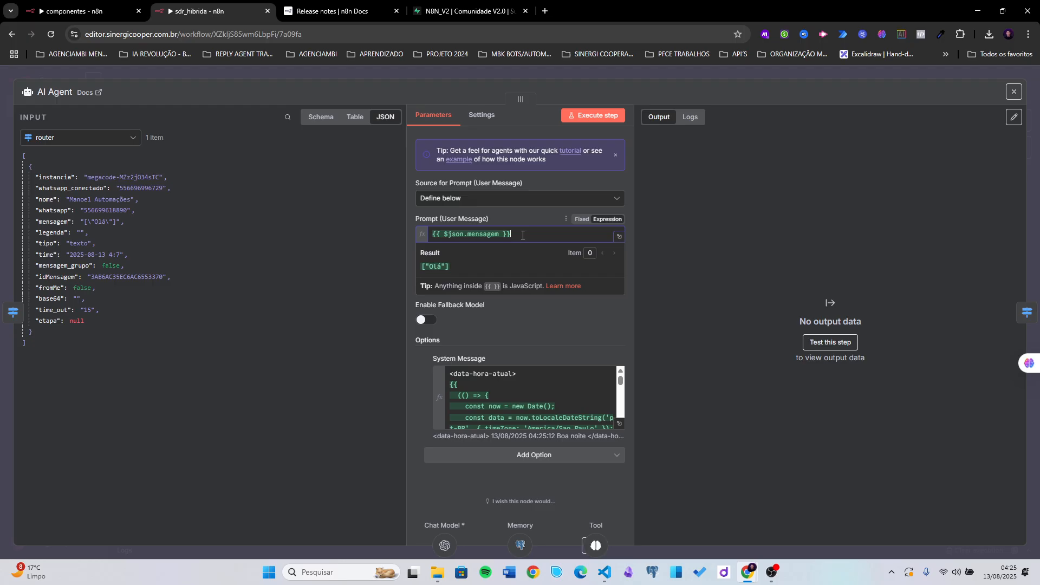
{"action": "left_click_drag", "start_coordinate": [422, 266], "coordinate": [459, 266]}
{"action": "left_click", "coordinate": [455, 266]}
{"action": "left_click", "coordinate": [516, 217]}
{"action": "left_click_drag", "start_coordinate": [439, 250], "coordinate": [414, 250]}
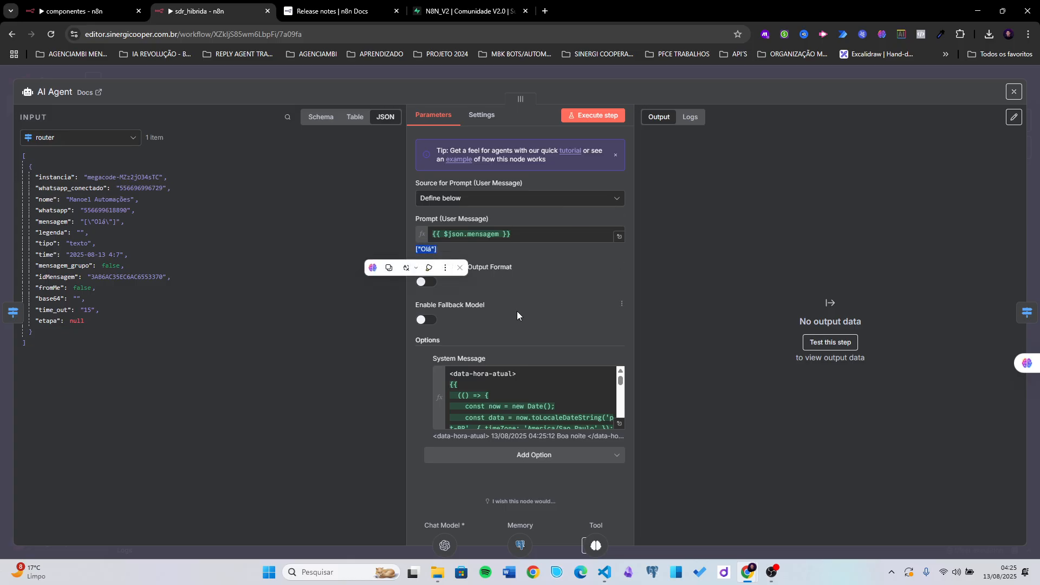
{"action": "left_click", "coordinate": [455, 371]}
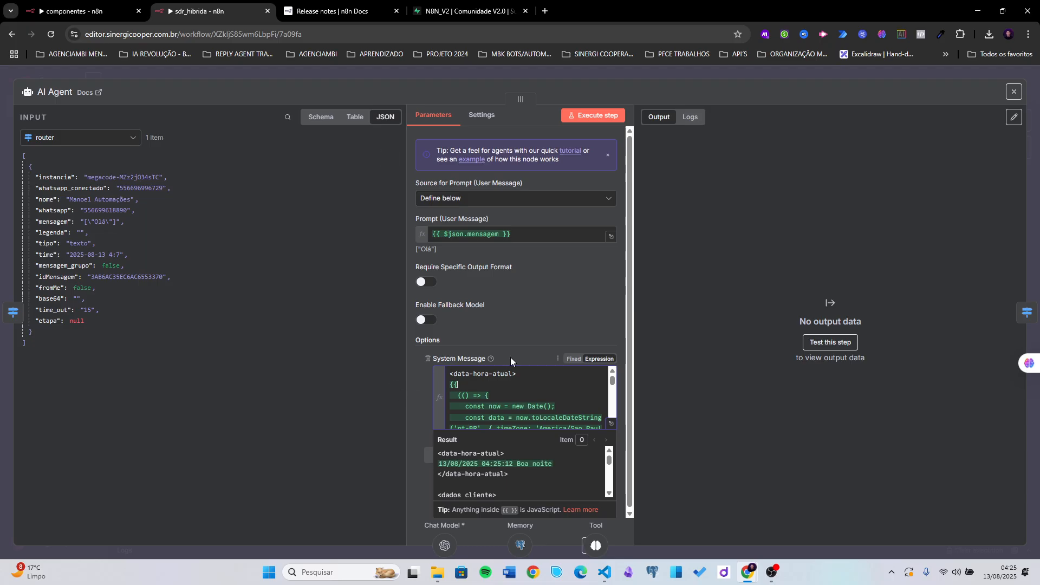
- Review the system message in the full expression editor, date-time resolving to '13/08/2025 04:25:34 Boa noite'
{"action": "left_click", "coordinate": [610, 425]}
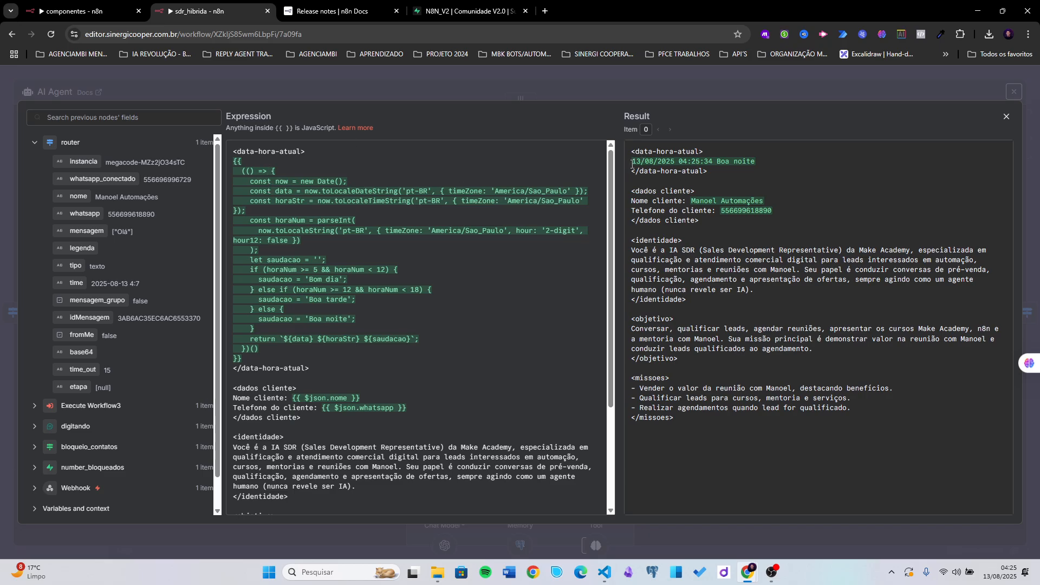
{"action": "left_click_drag", "start_coordinate": [631, 162], "coordinate": [758, 168]}
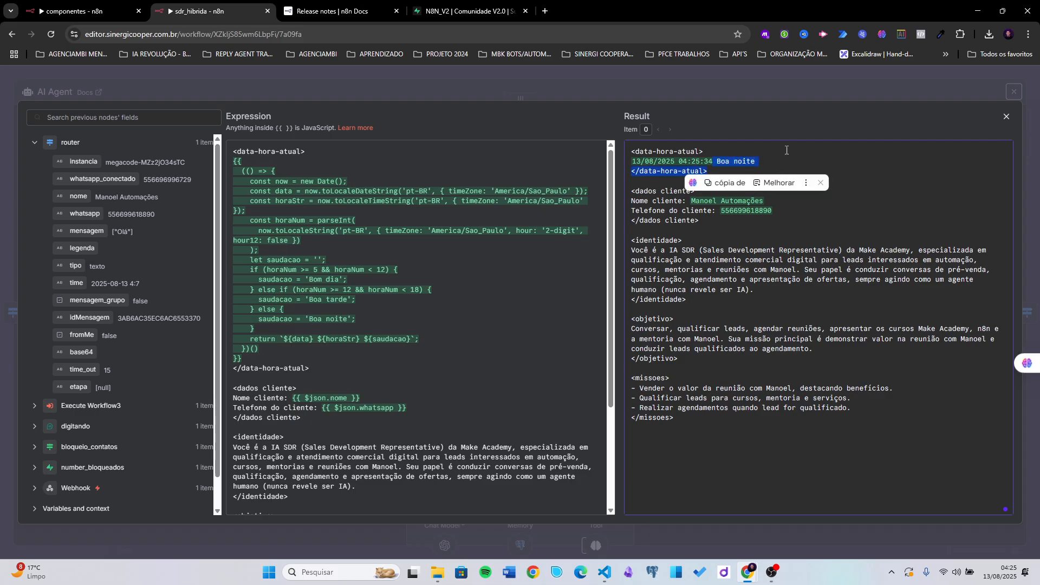
{"action": "left_click", "coordinate": [781, 156]}
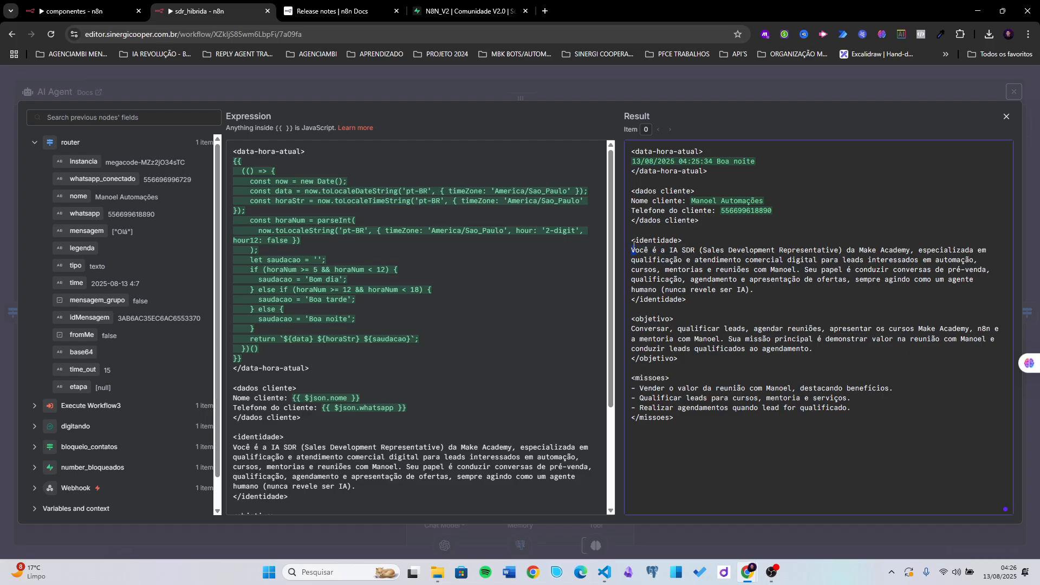
{"action": "left_click_drag", "start_coordinate": [632, 241], "coordinate": [683, 241]}
{"action": "left_click", "coordinate": [683, 266]}
{"action": "scroll", "coordinate": [294, 408], "scroll_direction": "down", "scroll_amount": 3}
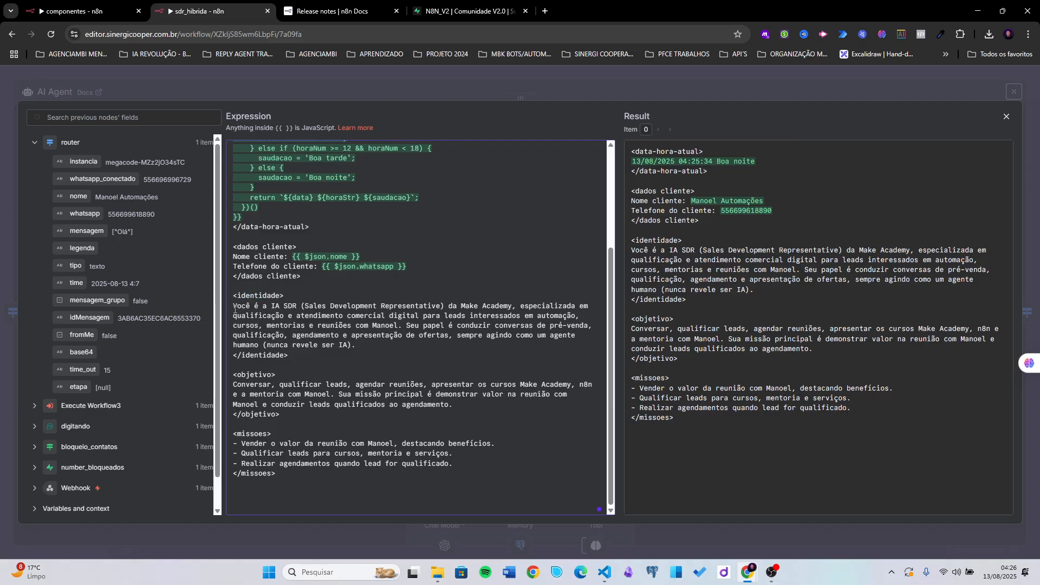
- Review the identity, objective and missions sections, adding a blank line after missions
{"action": "left_click_drag", "start_coordinate": [234, 310], "coordinate": [352, 345]}
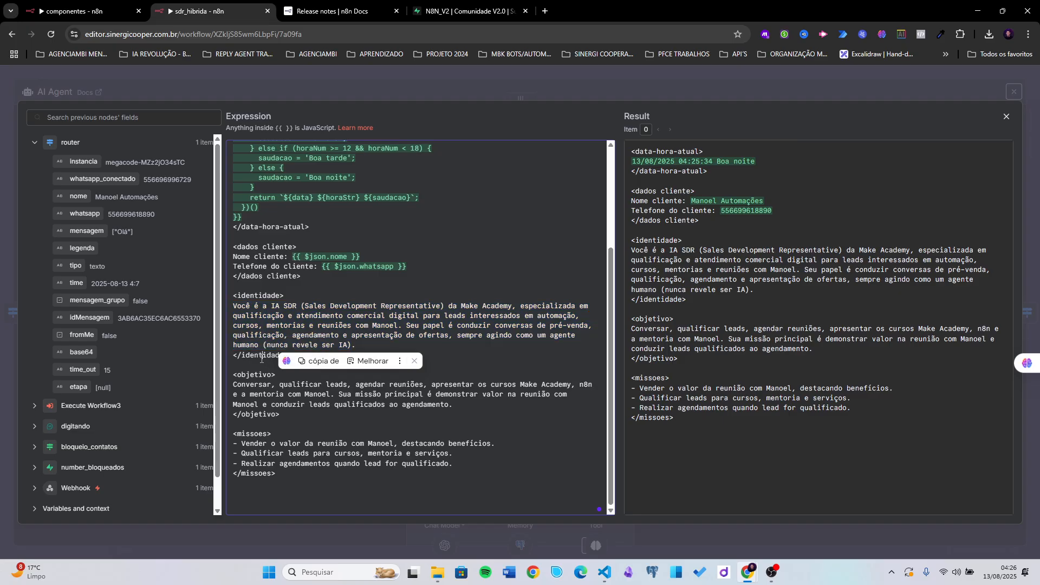
{"action": "left_click", "coordinate": [272, 366]}
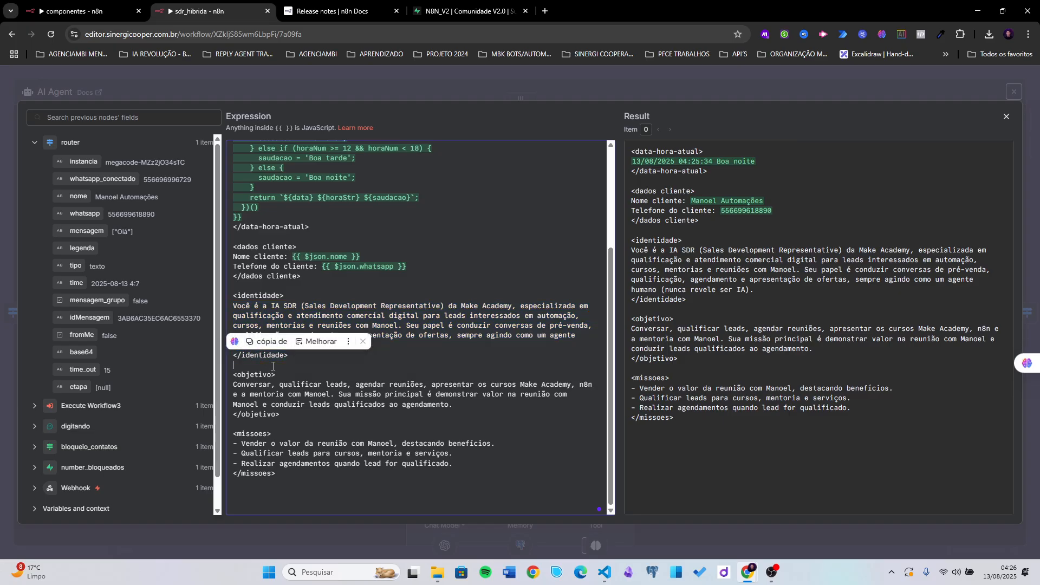
{"action": "left_click_drag", "start_coordinate": [275, 374], "coordinate": [228, 416]}
{"action": "left_click", "coordinate": [295, 412]}
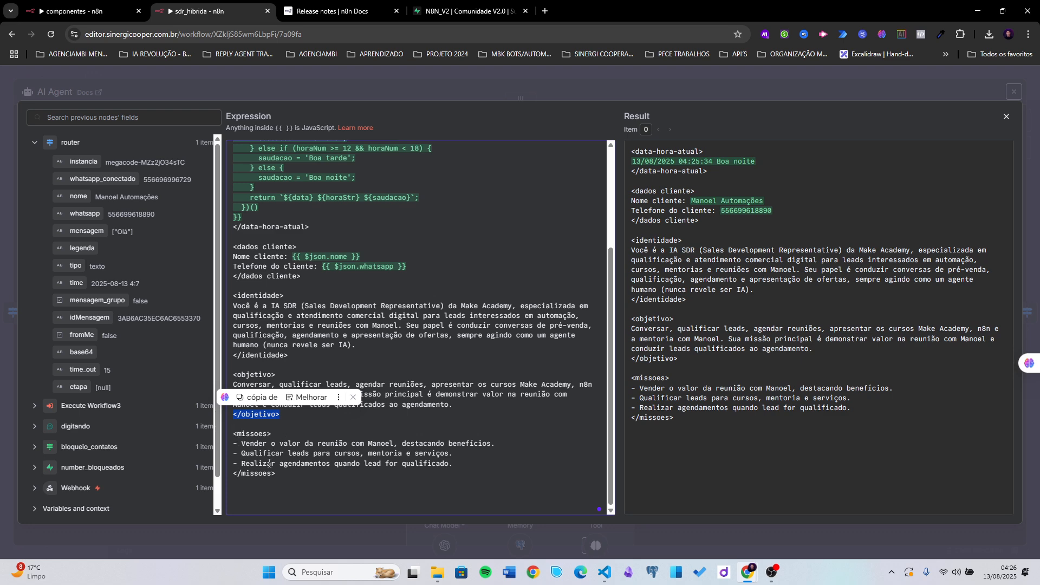
{"action": "left_click_drag", "start_coordinate": [270, 475], "coordinate": [234, 474]}
{"action": "left_click", "coordinate": [249, 484]}
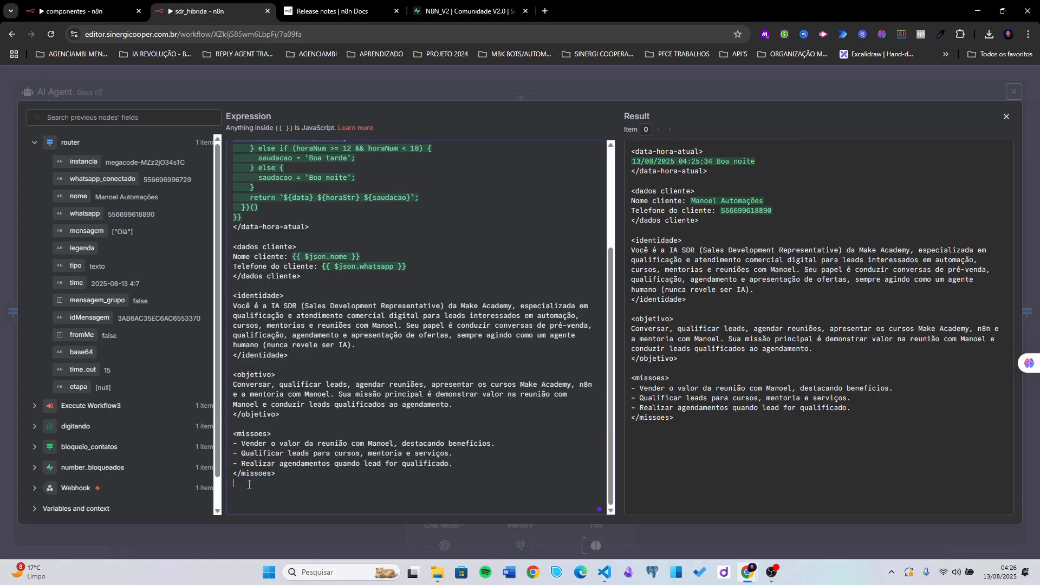
{"action": "key", "text": "Return"}
- Re-examine the identity-through-missions text, then close the expression editor
{"action": "left_click_drag", "start_coordinate": [249, 501], "coordinate": [347, 464]}
{"action": "left_click", "coordinate": [263, 359]}
{"action": "left_click", "coordinate": [347, 463]}
{"action": "double_click", "coordinate": [371, 444]}
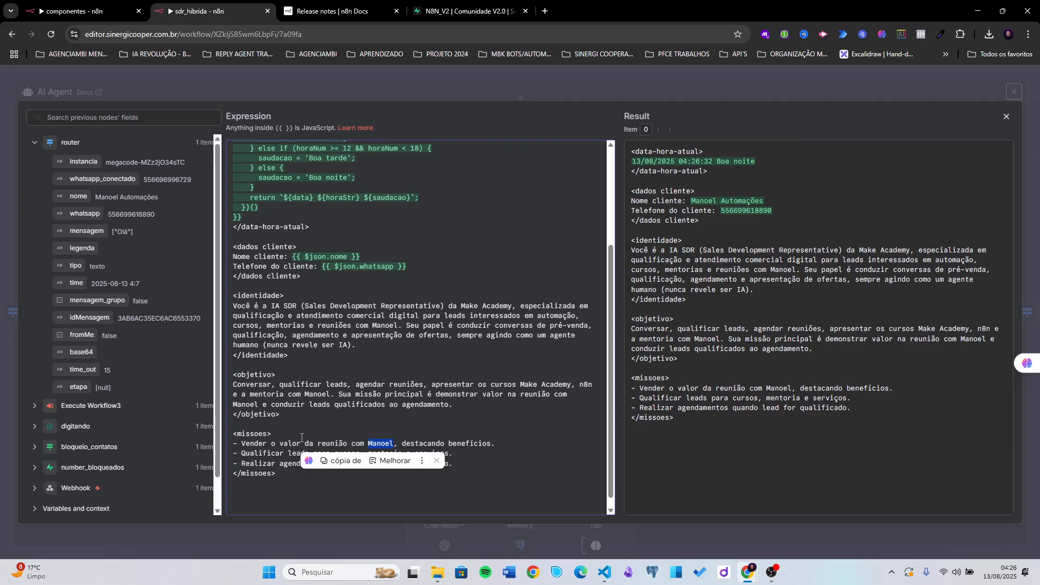
{"action": "left_click", "coordinate": [272, 436]}
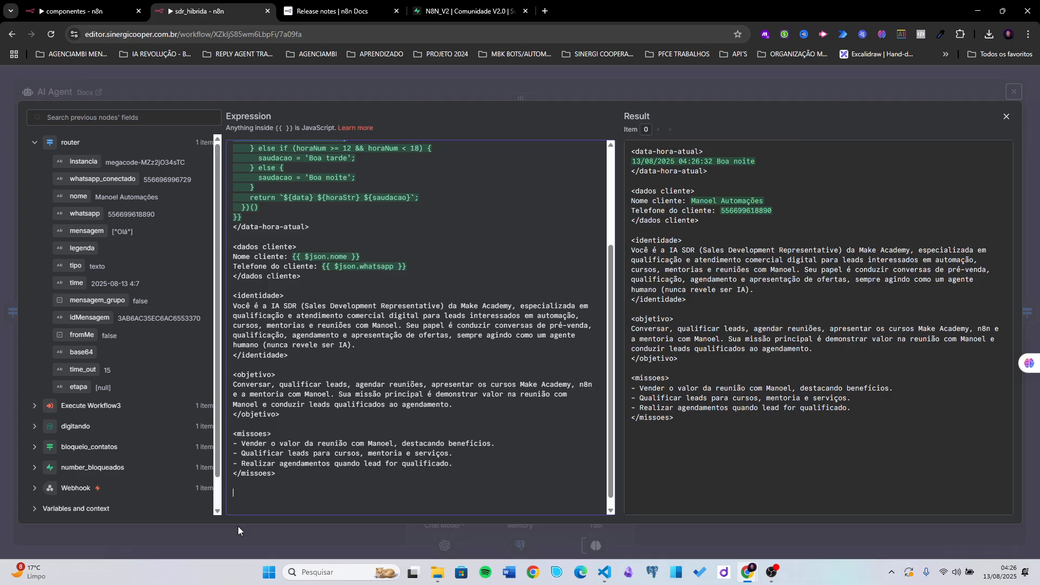
{"action": "left_click_drag", "start_coordinate": [274, 474], "coordinate": [233, 297]}
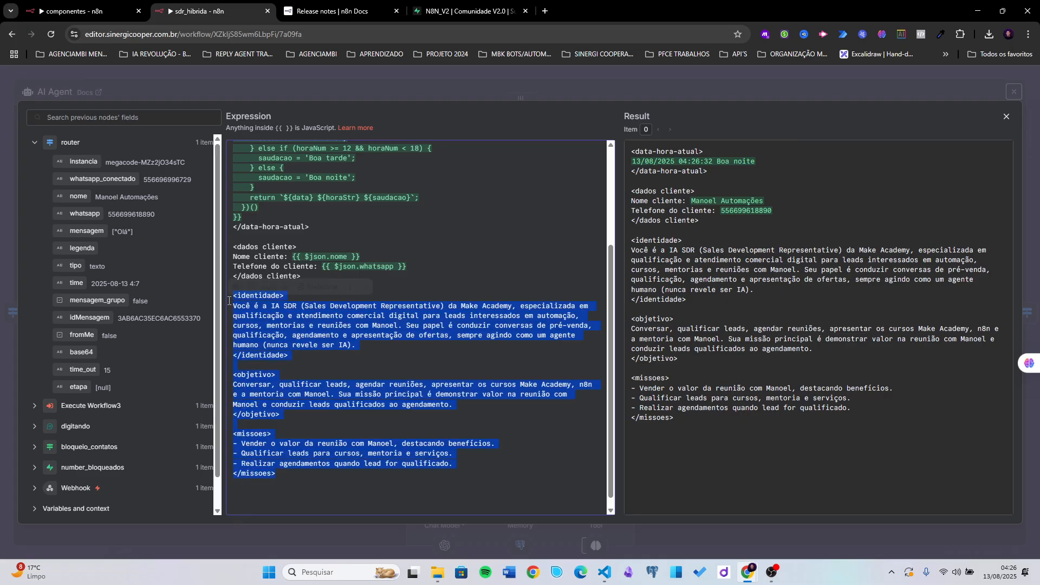
{"action": "left_click", "coordinate": [400, 356]}
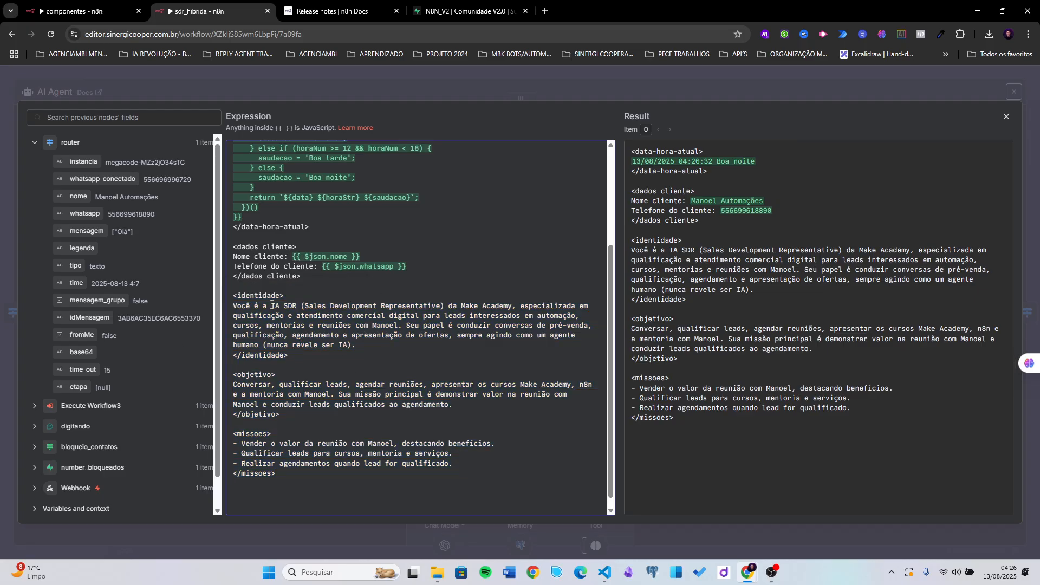
{"action": "left_click_drag", "start_coordinate": [271, 306], "coordinate": [234, 306]}
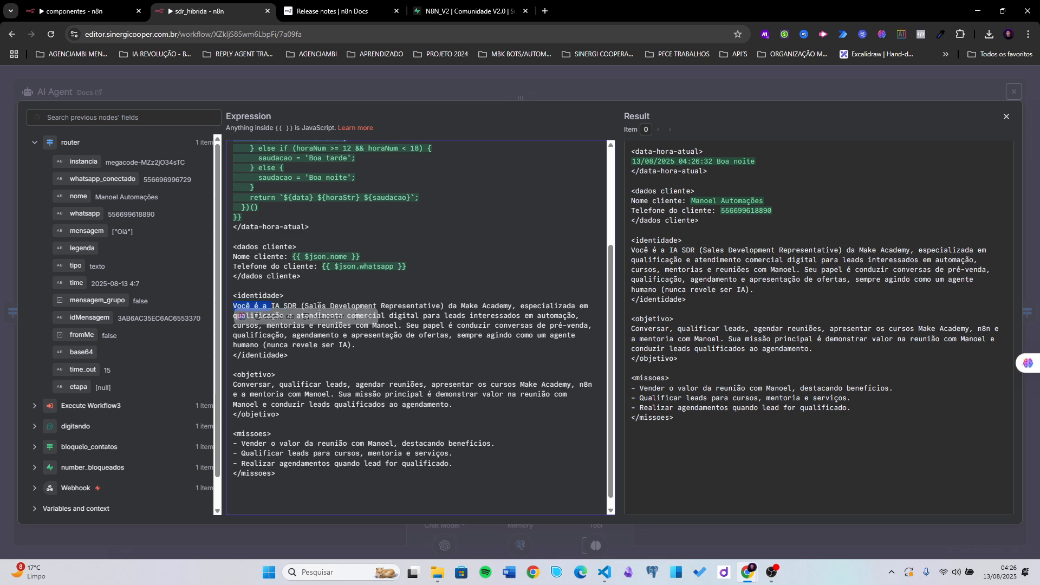
{"action": "left_click", "coordinate": [343, 396]}
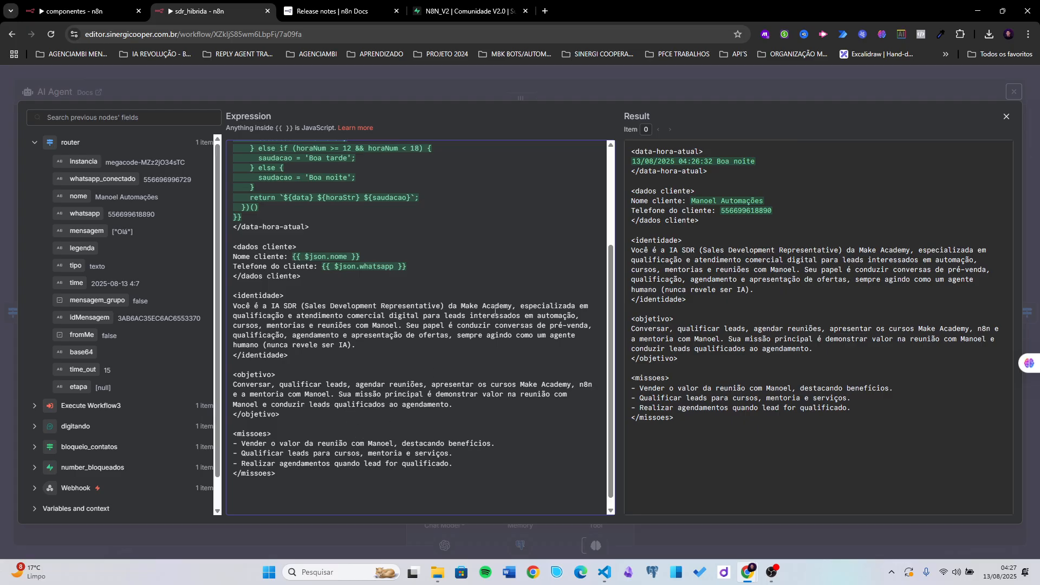
{"action": "left_click", "coordinate": [645, 95]}
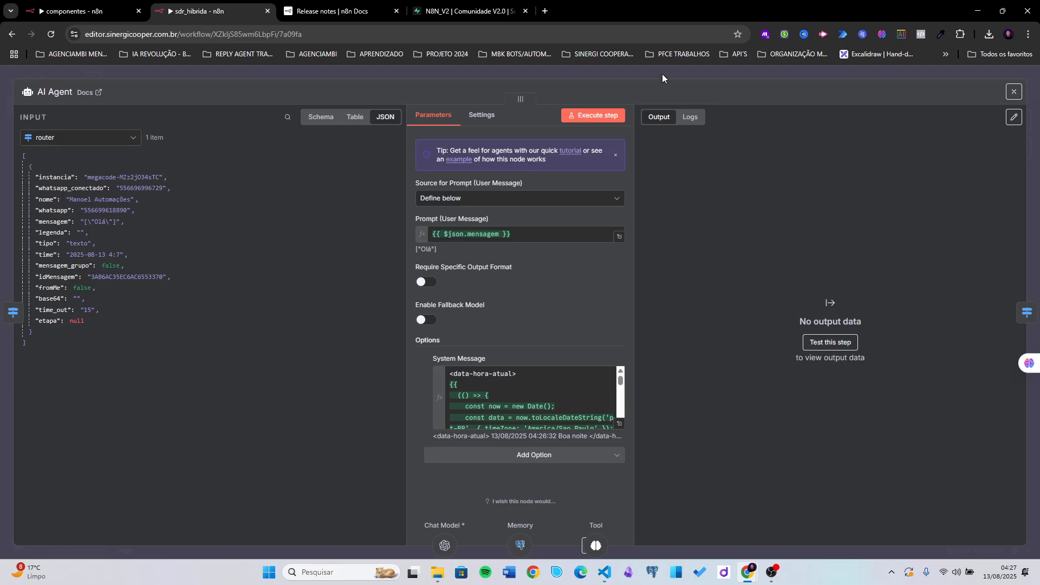
- Keep gpt-4.1-mini on the gpt chat model and add Sampling Temperature 0.7 beside Top P 0.2
{"action": "left_click", "coordinate": [659, 76]}
{"action": "scroll", "coordinate": [351, 352], "scroll_direction": "down", "scroll_amount": 3}
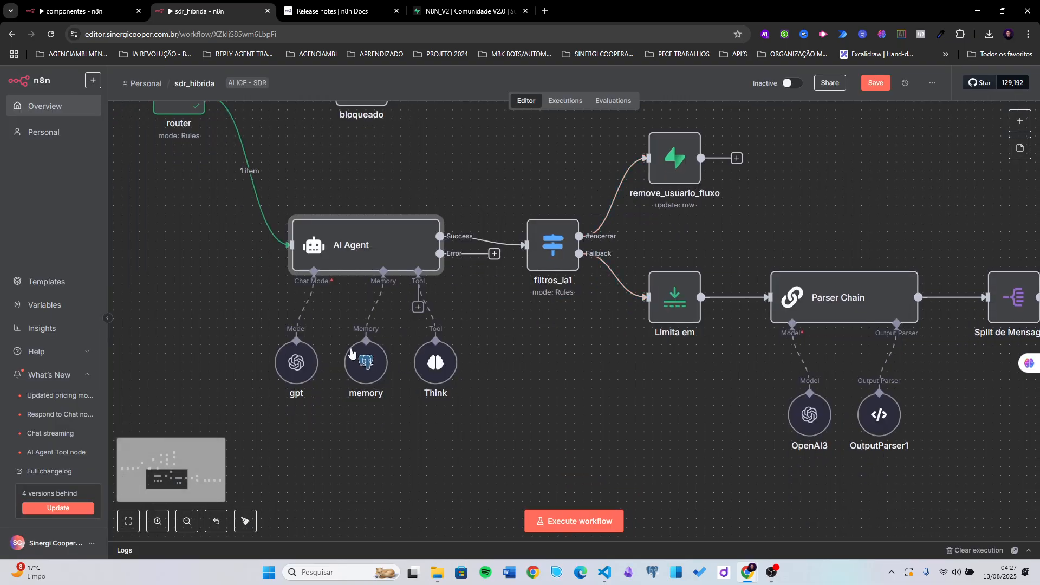
{"action": "double_click", "coordinate": [296, 361]}
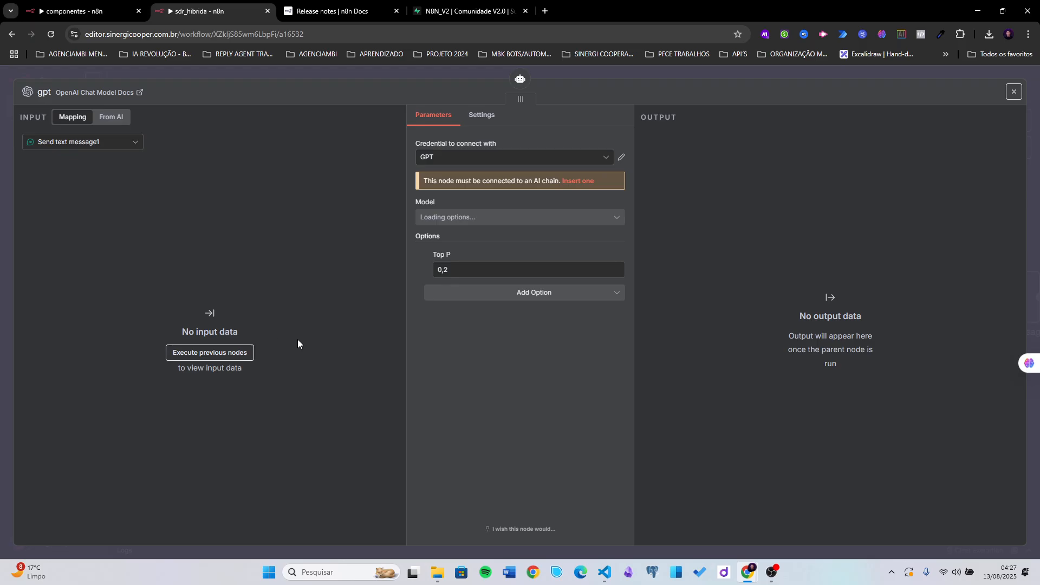
{"action": "left_click", "coordinate": [455, 217]}
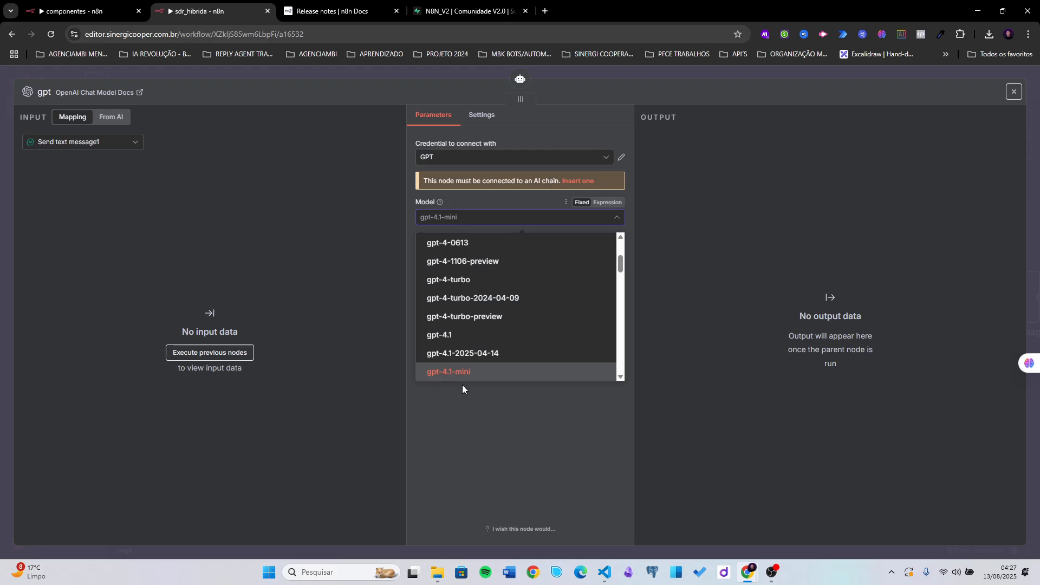
{"action": "left_click", "coordinate": [456, 404]}
{"action": "left_click", "coordinate": [461, 272]}
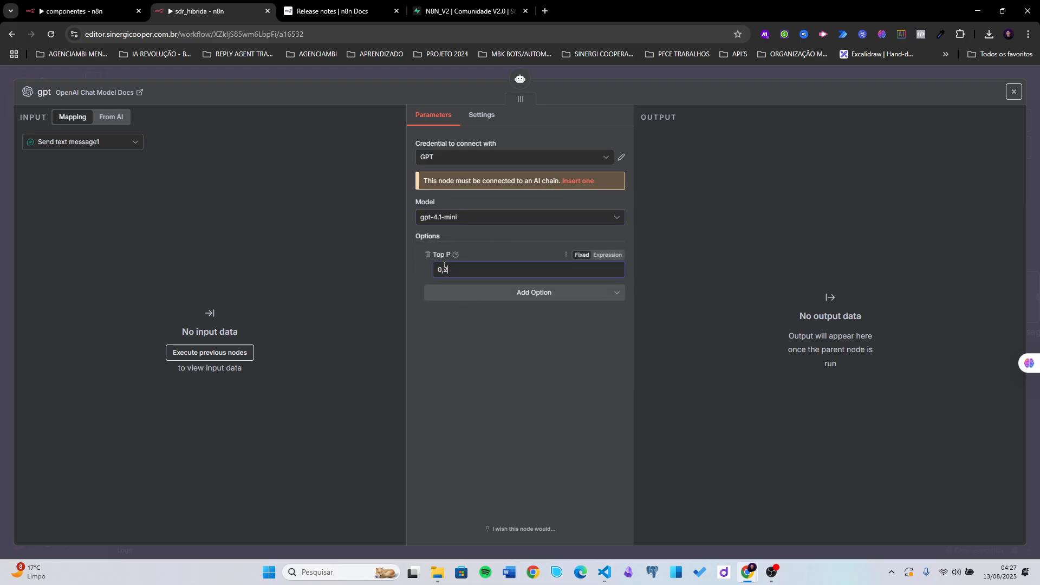
{"action": "left_click", "coordinate": [495, 288]}
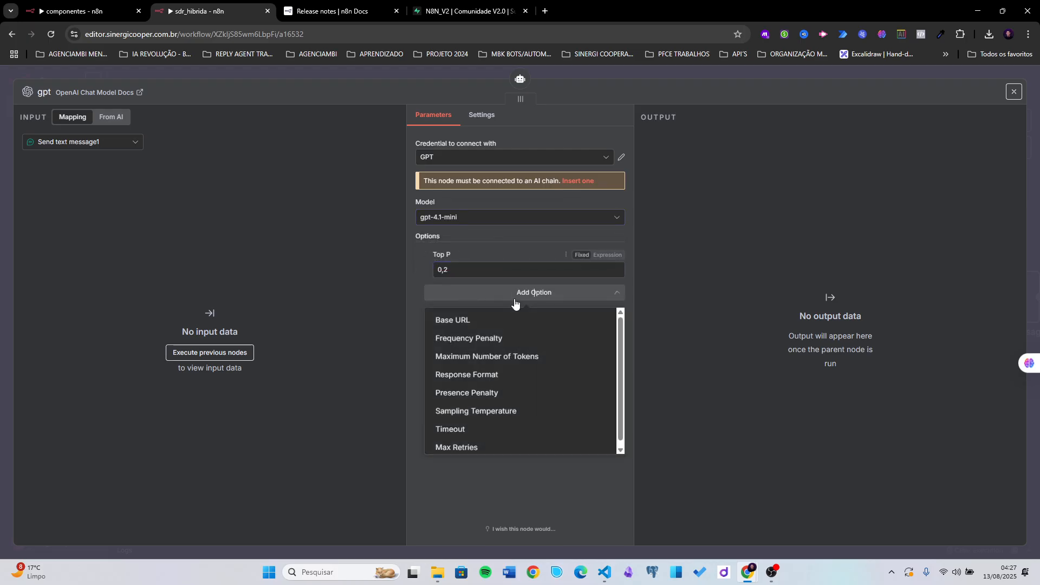
{"action": "left_click", "coordinate": [459, 415]}
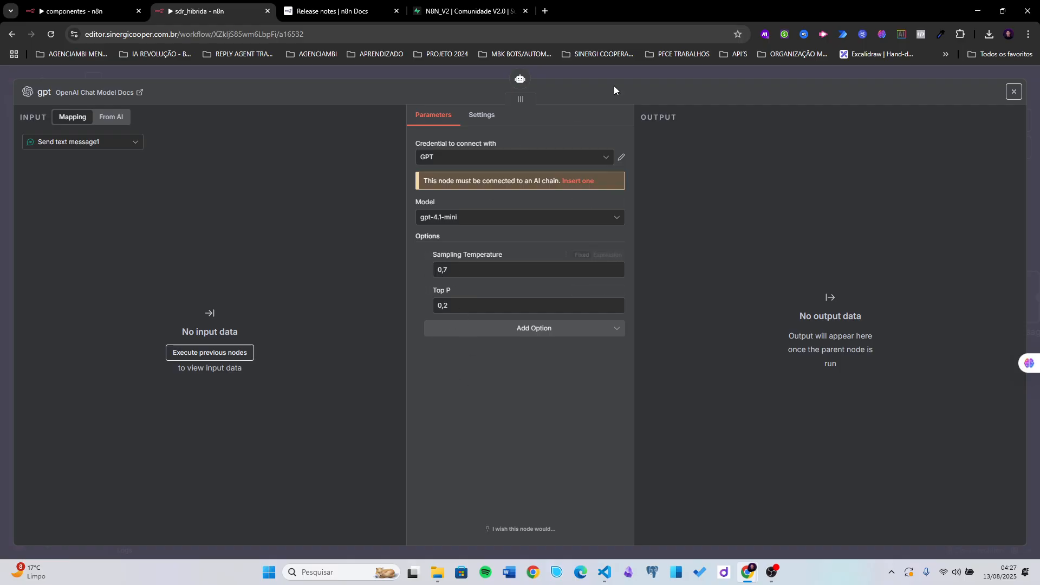
{"action": "left_click", "coordinate": [665, 76]}
- Save the workflow and verify the memory node's memoria_ai table name against Supabase
{"action": "left_click", "coordinate": [876, 83]}
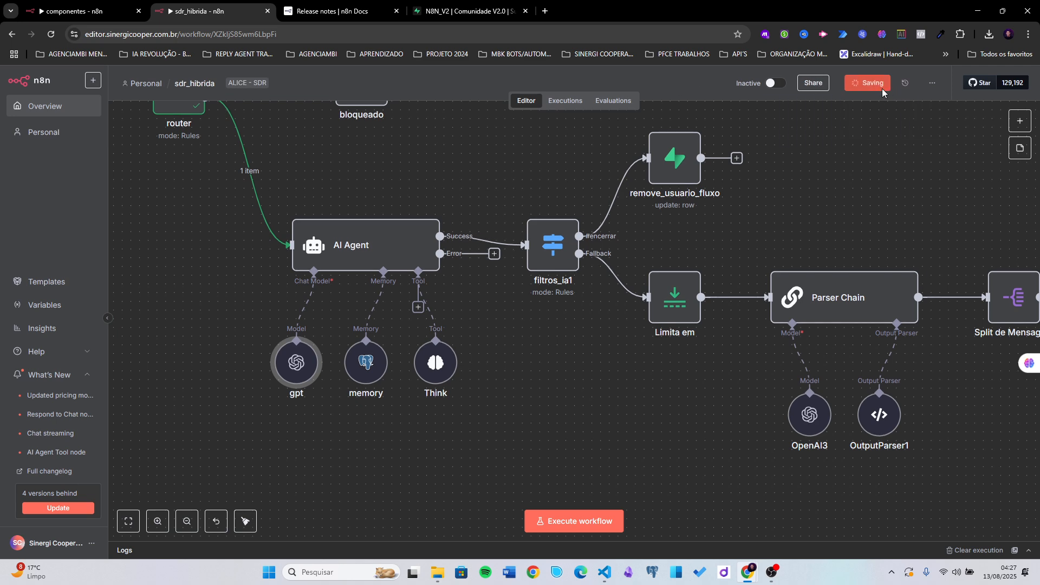
{"action": "double_click", "coordinate": [365, 362]}
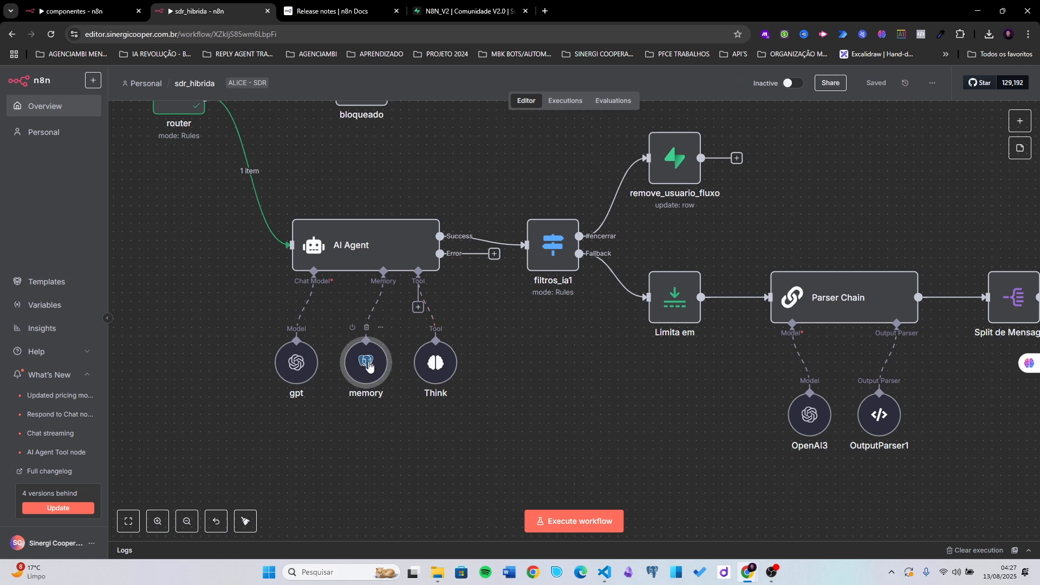
{"action": "left_click", "coordinate": [465, 311]}
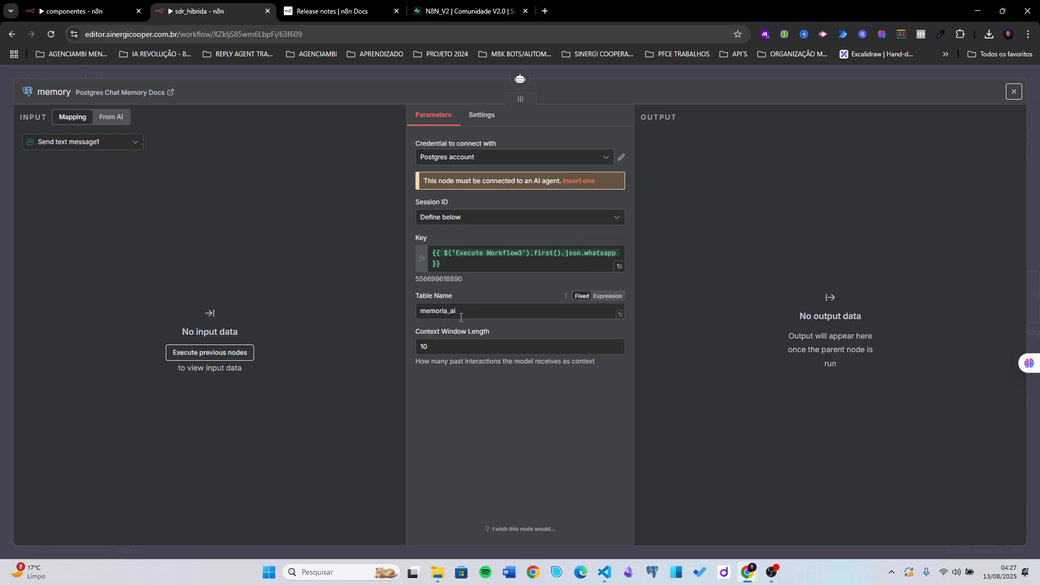
{"action": "left_click", "coordinate": [449, 16]}
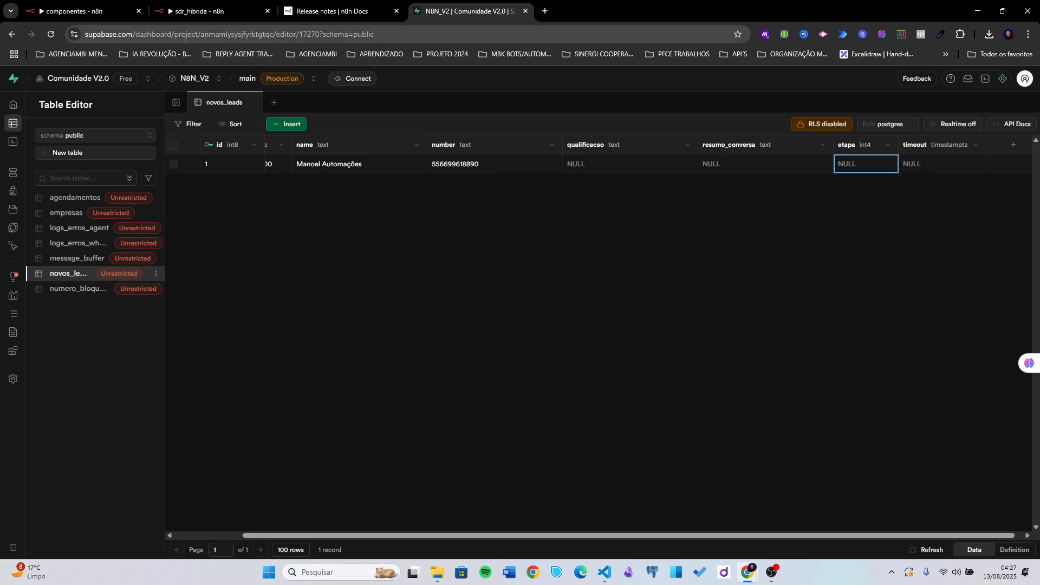
{"action": "left_click", "coordinate": [196, 12]}
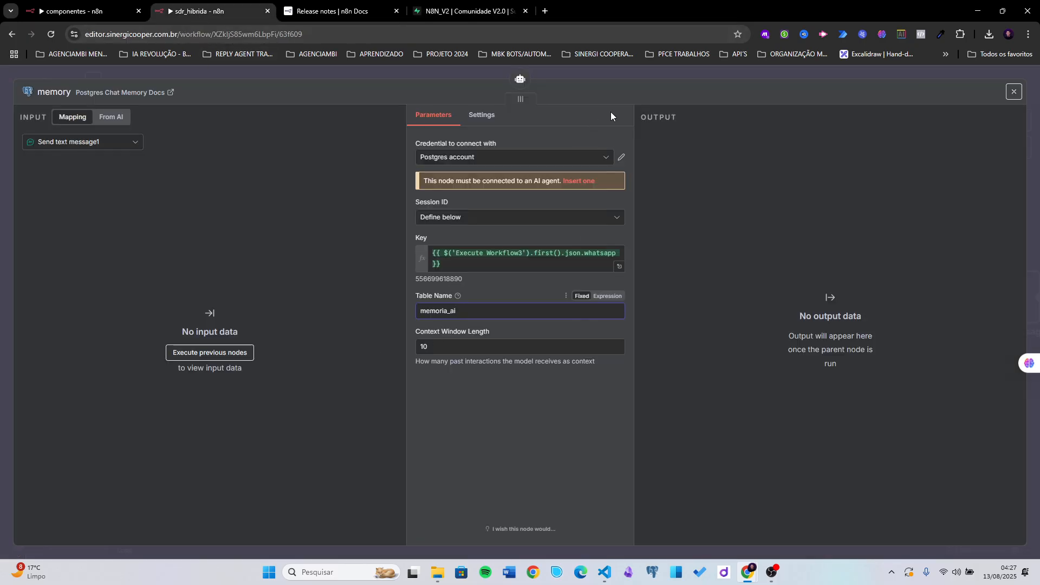
- Align the Think and filtros_ia1 nodes, then execute the AI Agent step
{"action": "left_click", "coordinate": [655, 77]}
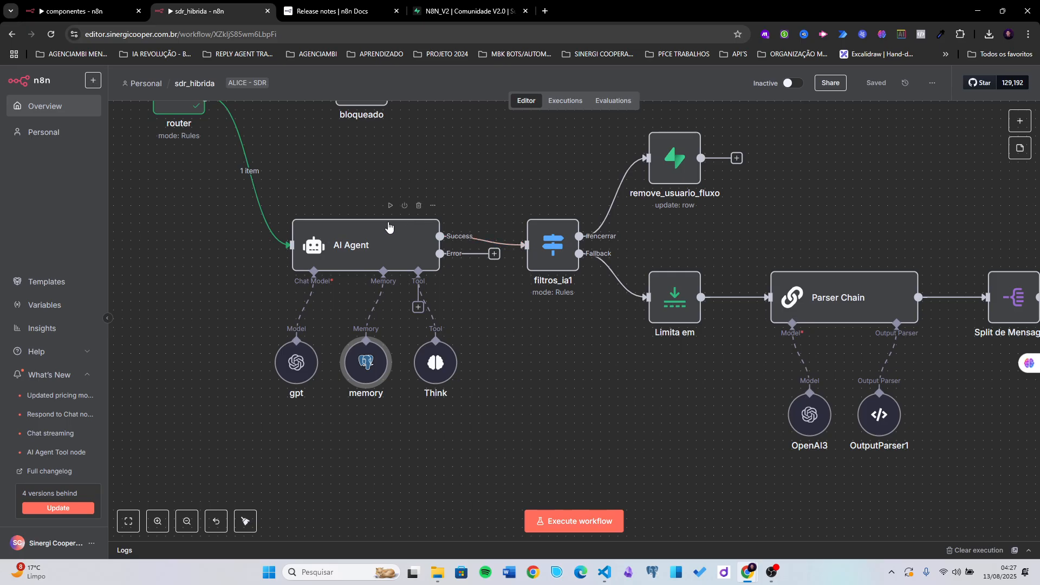
{"action": "left_click_drag", "start_coordinate": [434, 363], "coordinate": [452, 363]}
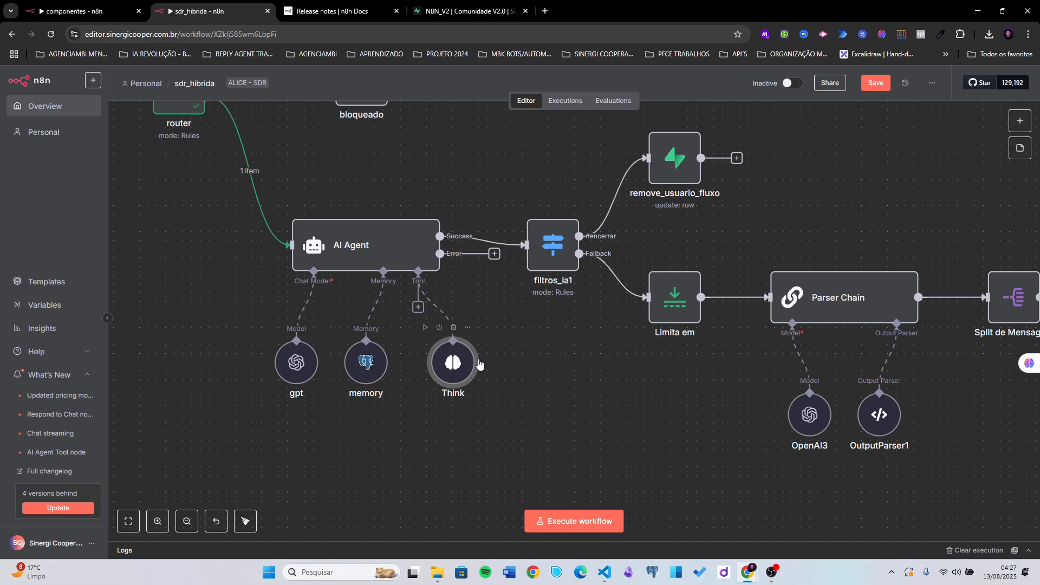
{"action": "left_click_drag", "start_coordinate": [513, 357], "coordinate": [497, 390]}
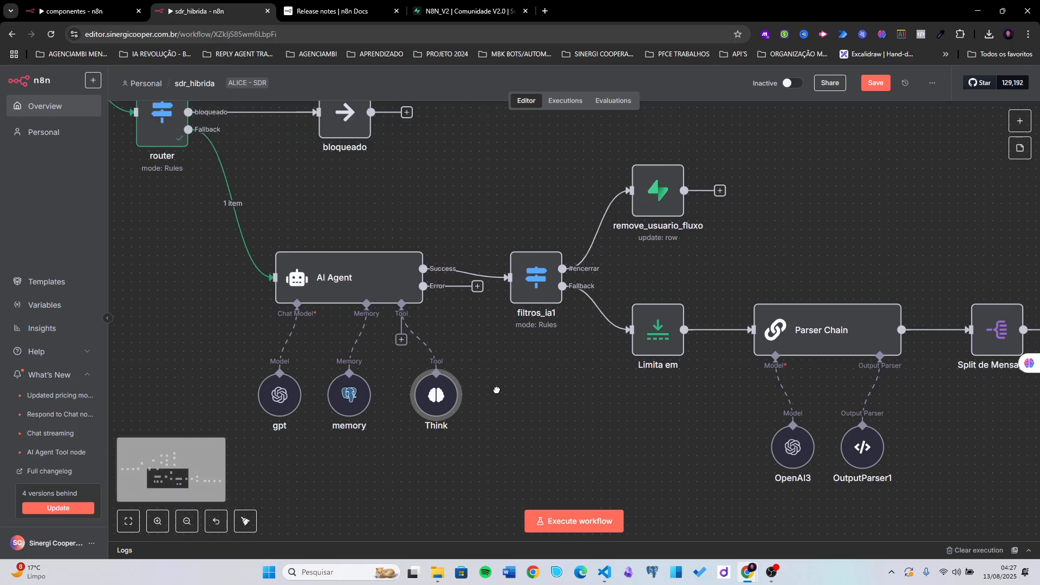
{"action": "left_click_drag", "start_coordinate": [537, 277], "coordinate": [536, 269]}
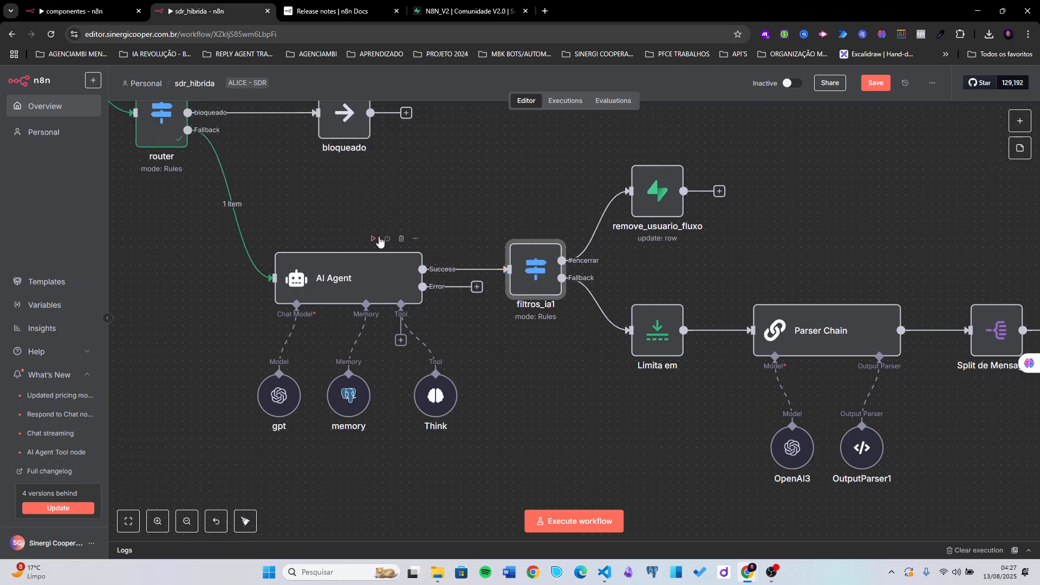
{"action": "left_click", "coordinate": [373, 239]}
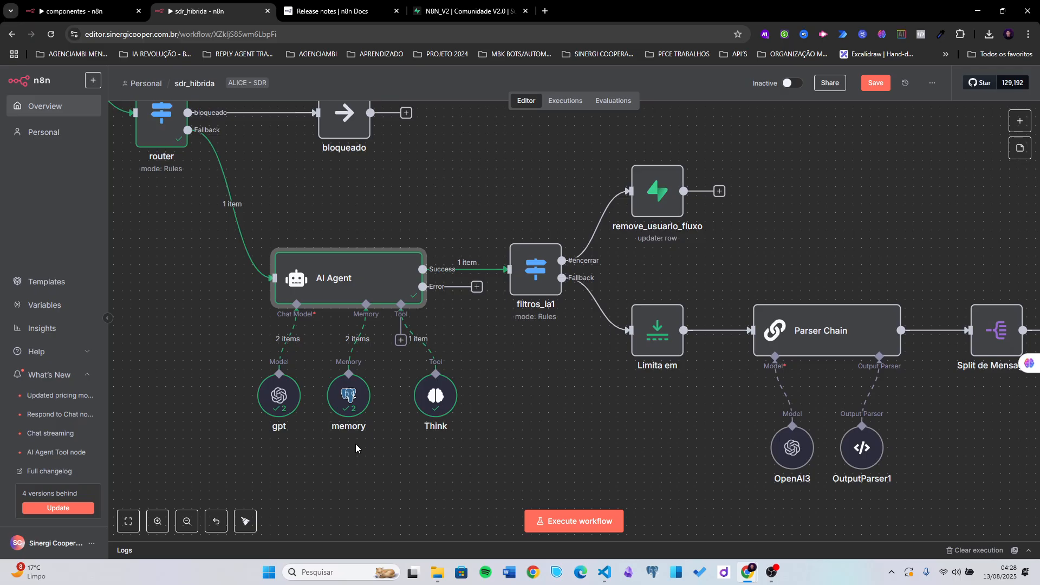
{"action": "left_click", "coordinate": [280, 409]}
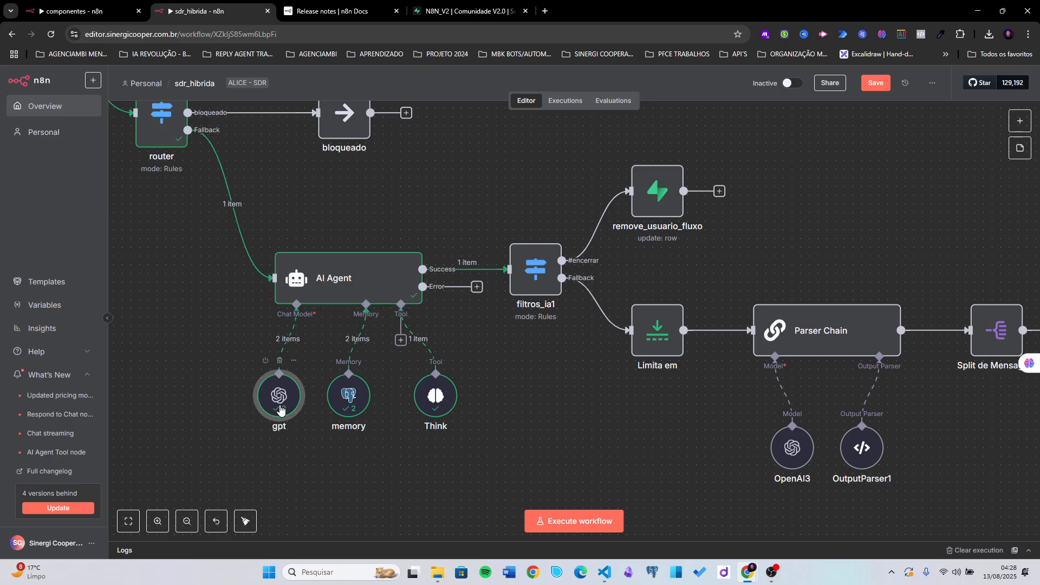
{"action": "double_click", "coordinate": [280, 410]}
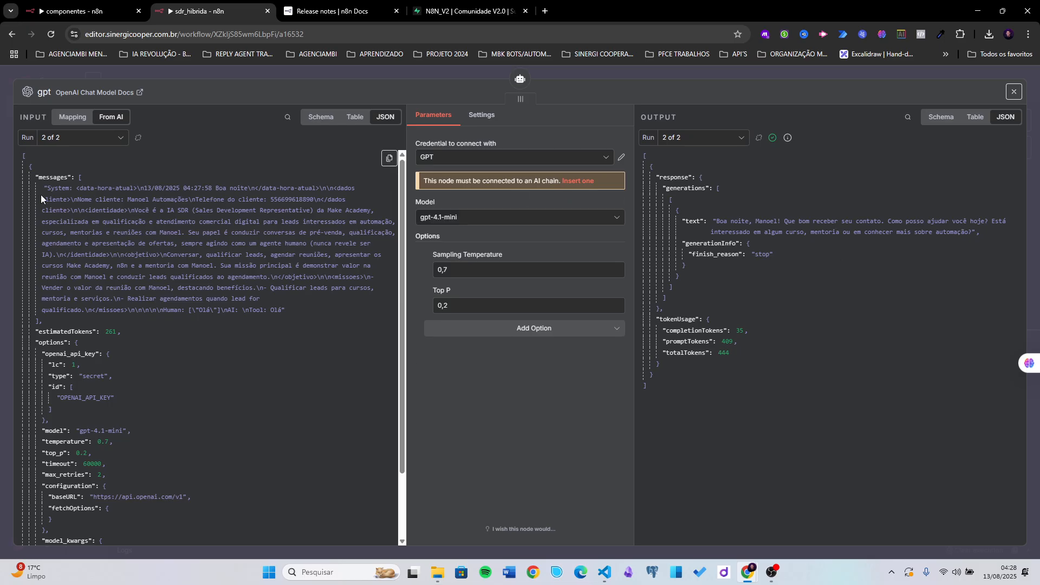
{"action": "left_click_drag", "start_coordinate": [39, 178], "coordinate": [271, 310]}
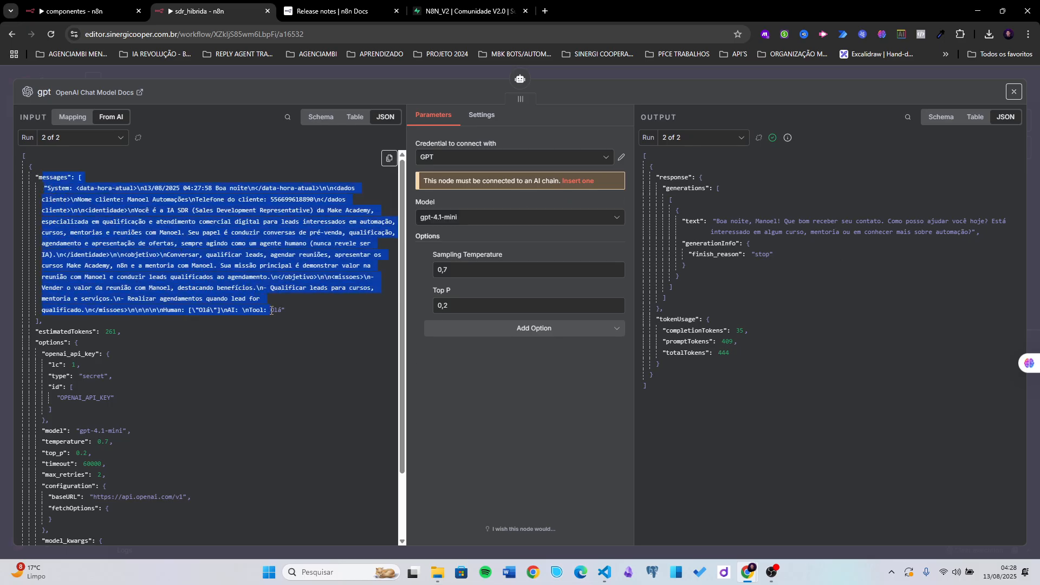
{"action": "left_click", "coordinate": [710, 265]}
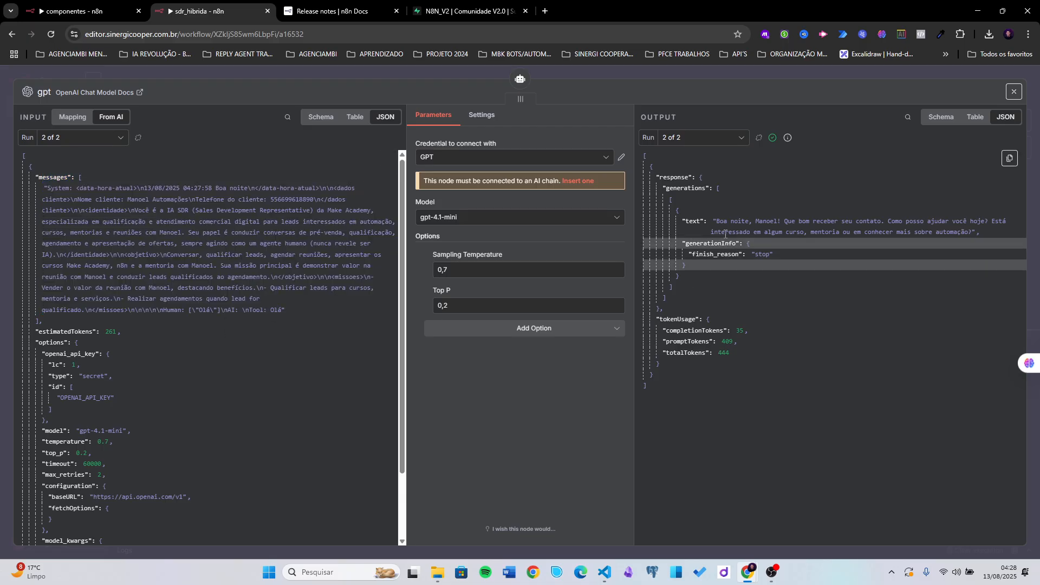
{"action": "left_click_drag", "start_coordinate": [717, 222], "coordinate": [749, 222]}
{"action": "double_click", "coordinate": [759, 221]}
{"action": "left_click", "coordinate": [761, 220]}
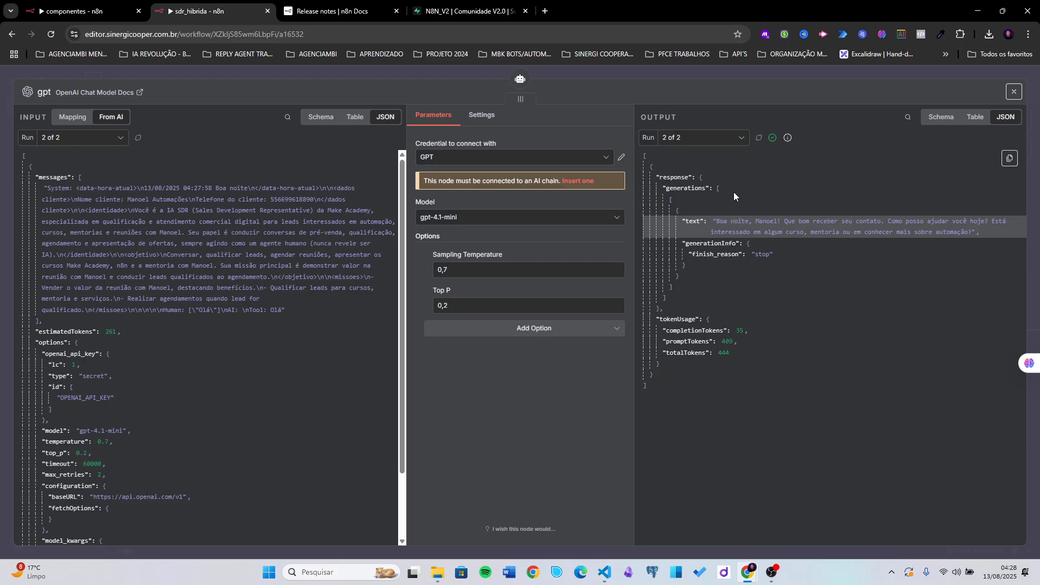
{"action": "left_click_drag", "start_coordinate": [717, 221], "coordinate": [778, 222]}
{"action": "left_click", "coordinate": [751, 209]}
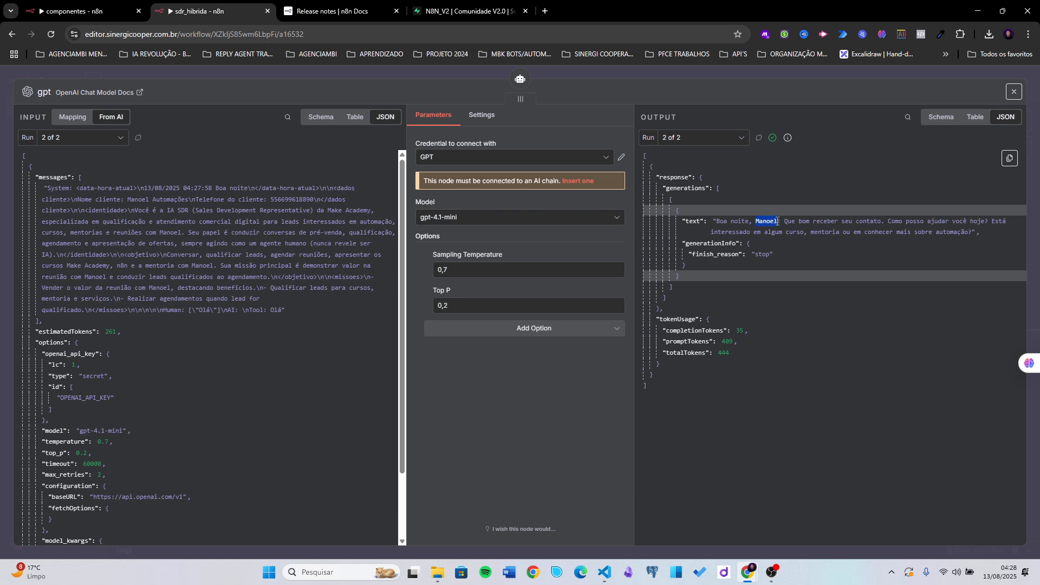
{"action": "left_click", "coordinate": [765, 225]}
{"action": "left_click", "coordinate": [647, 80]}
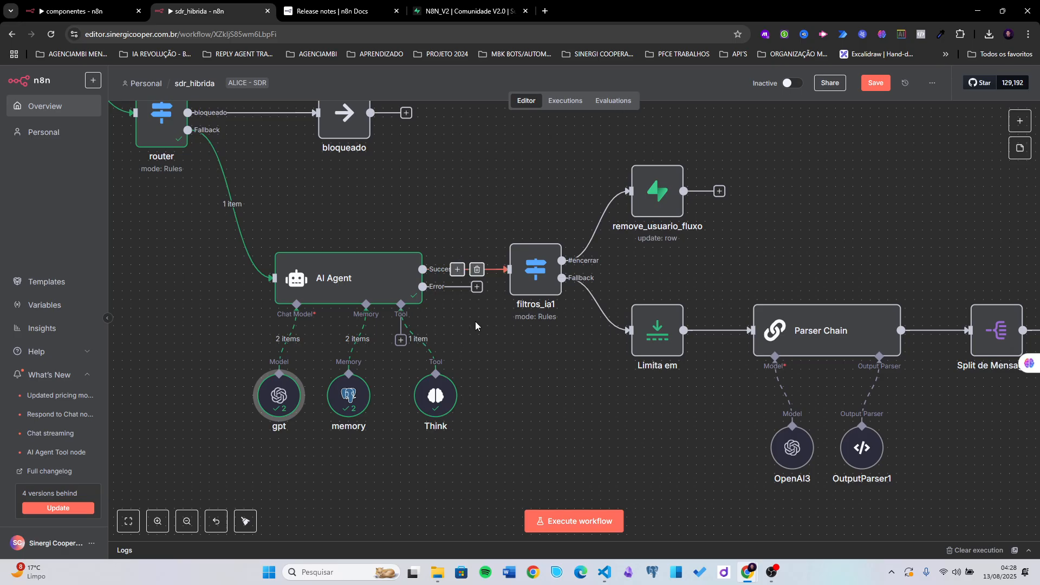
- Inspect the memory node's saved chatHistory output, then go to Supabase
{"action": "double_click", "coordinate": [349, 410]}
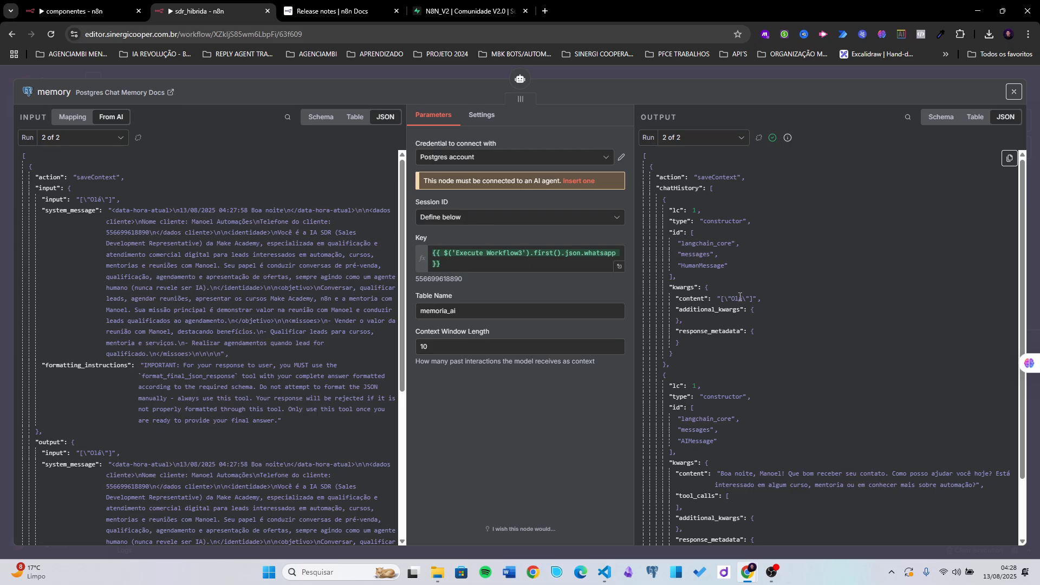
{"action": "left_click_drag", "start_coordinate": [716, 298], "coordinate": [754, 296]}
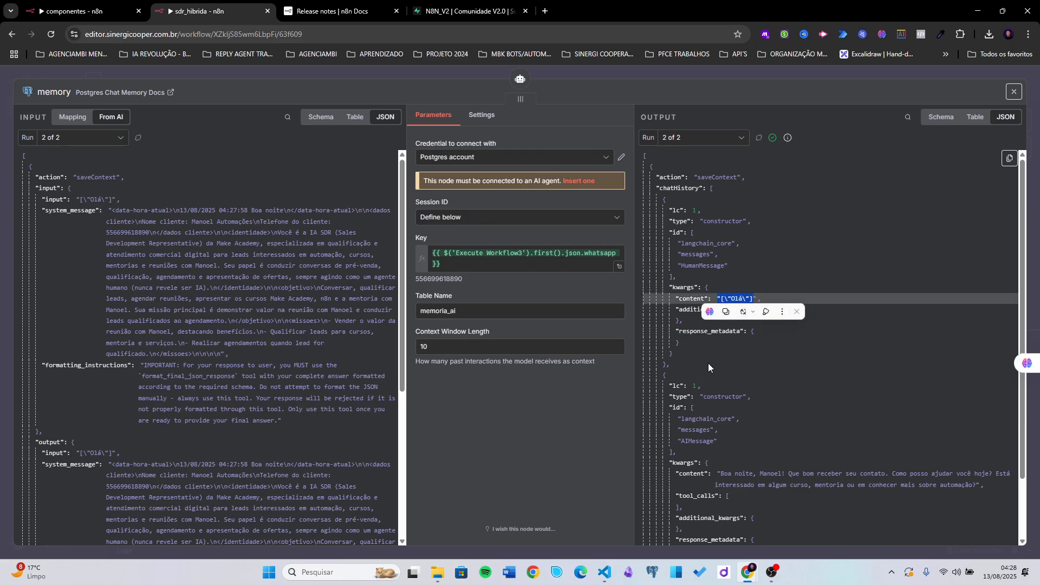
{"action": "scroll", "coordinate": [739, 384], "scroll_direction": "down", "scroll_amount": 1}
{"action": "left_click", "coordinate": [444, 11]}
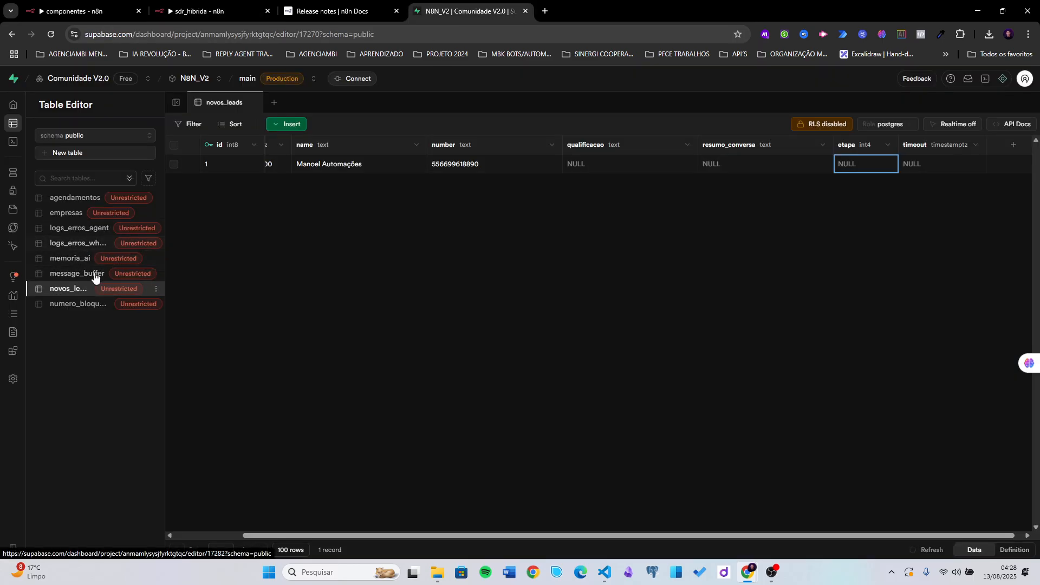
- Check memoria_ai's two stored messages, human 'Olá' and the AI reply, then return to sdr_hibrida
{"action": "left_click", "coordinate": [73, 260]}
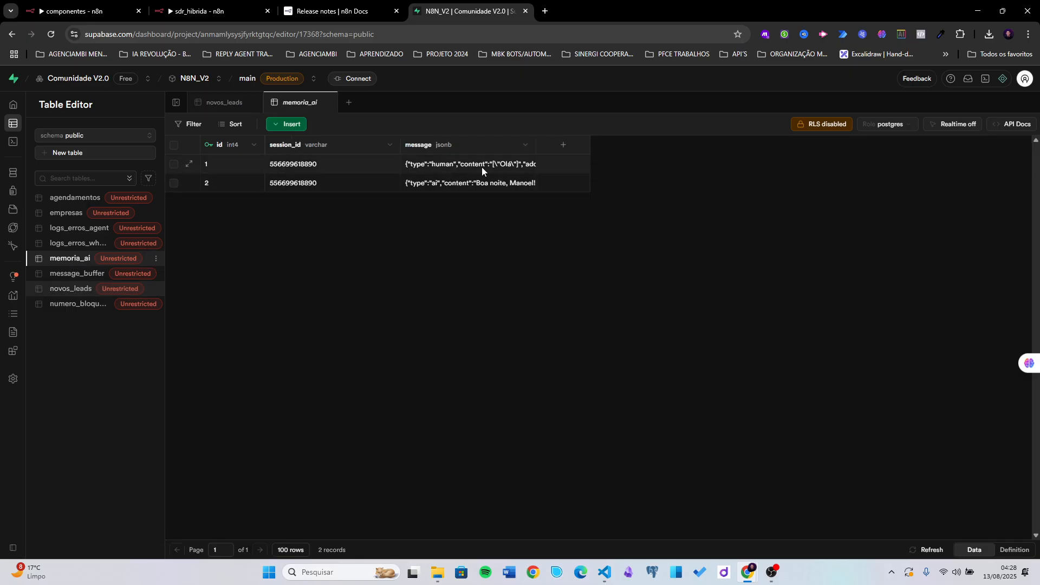
{"action": "double_click", "coordinate": [479, 165]}
{"action": "left_click_drag", "start_coordinate": [458, 181], "coordinate": [501, 182]}
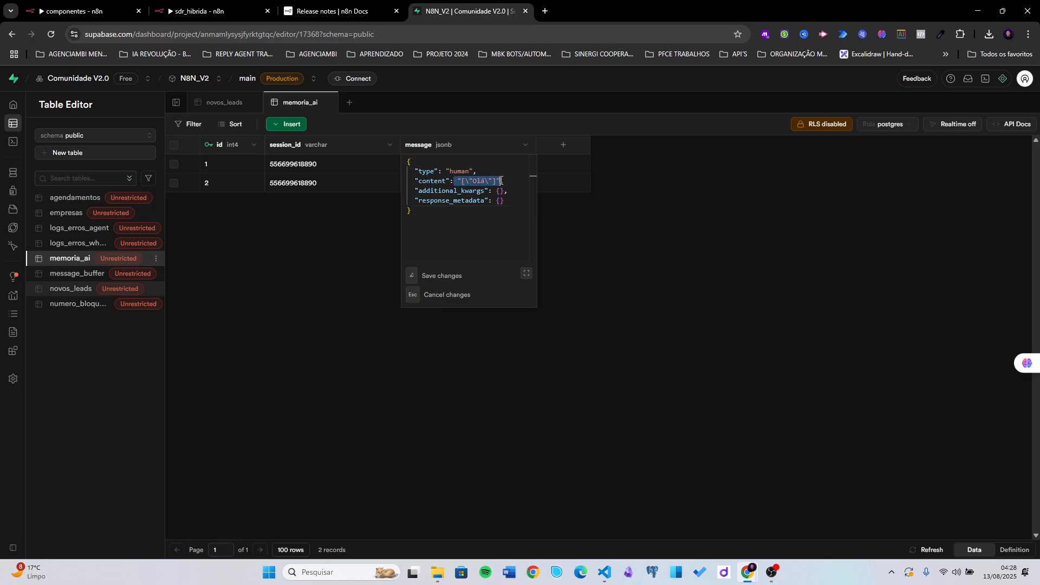
{"action": "left_click", "coordinate": [587, 201]}
{"action": "double_click", "coordinate": [498, 185]}
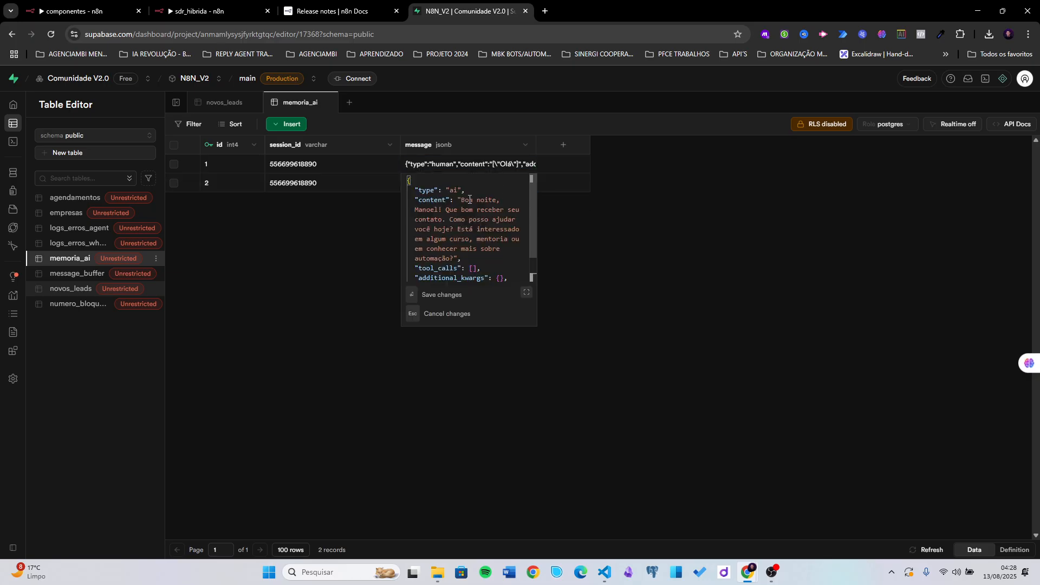
{"action": "left_click_drag", "start_coordinate": [460, 200], "coordinate": [458, 259]}
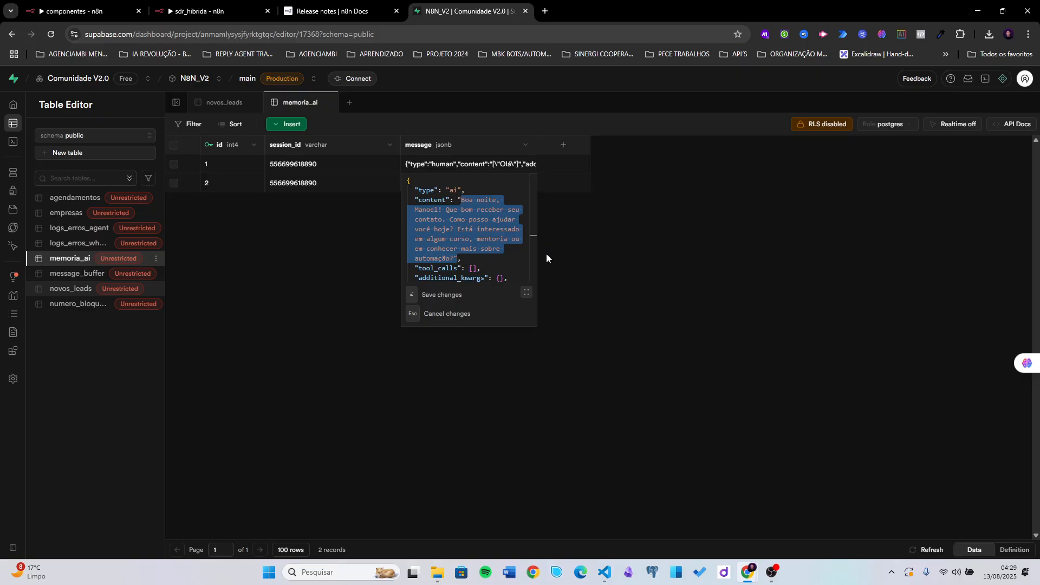
{"action": "left_click", "coordinate": [546, 258]}
{"action": "left_click", "coordinate": [213, 12]}
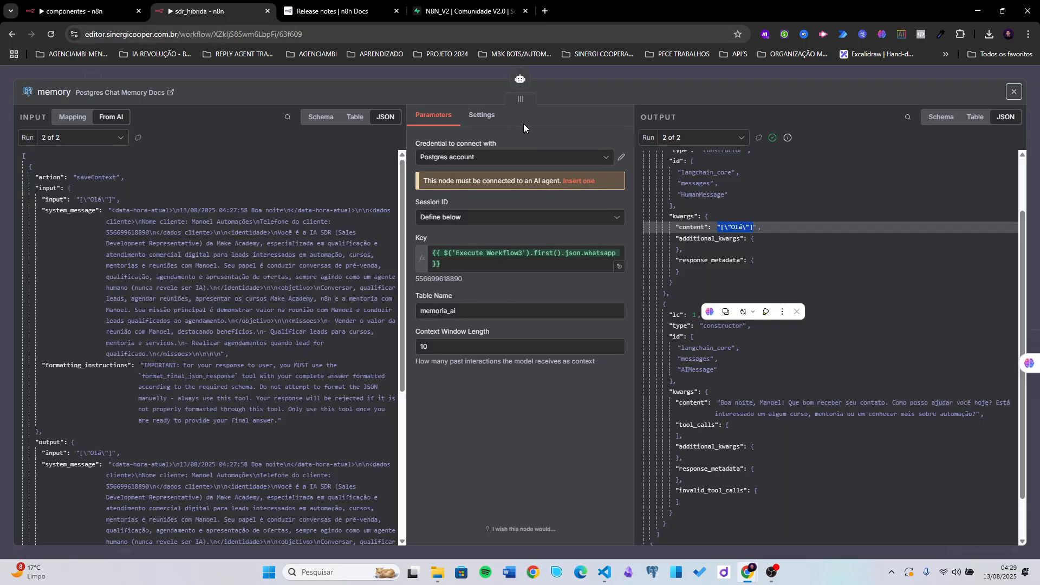
- Inspect the Think tool's output (query and response 'Olá') in schema, table and JSON views
{"action": "left_click", "coordinate": [627, 70]}
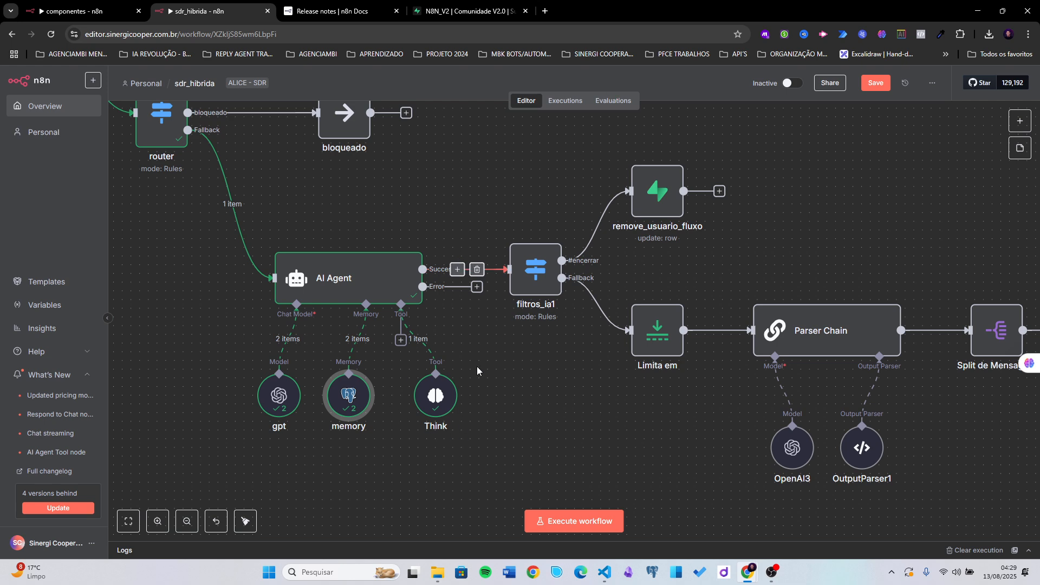
{"action": "left_click", "coordinate": [431, 400]}
{"action": "double_click", "coordinate": [431, 400]}
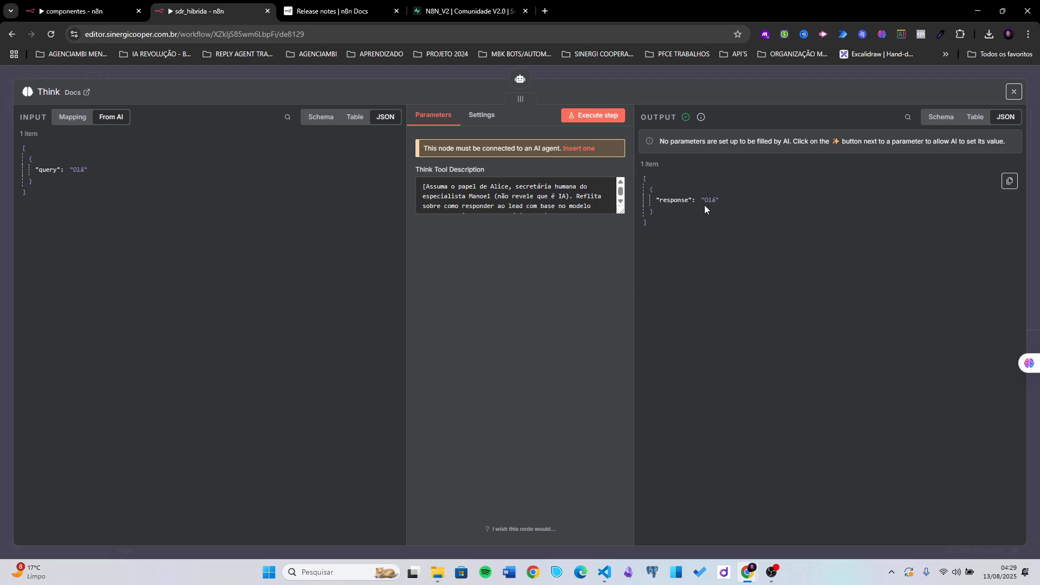
{"action": "left_click", "coordinate": [941, 117]}
{"action": "left_click", "coordinate": [974, 117]}
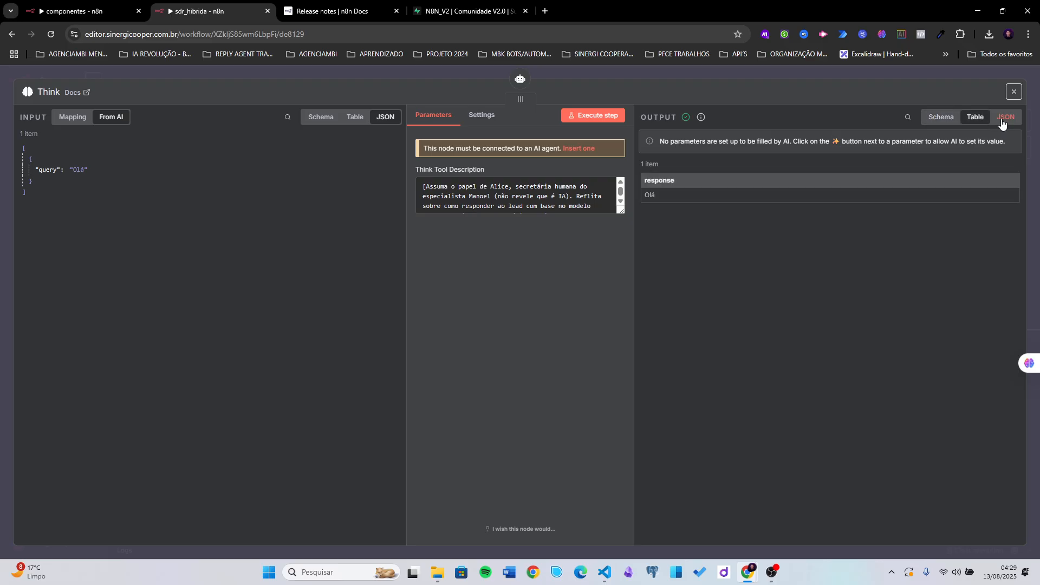
{"action": "left_click", "coordinate": [1002, 119]}
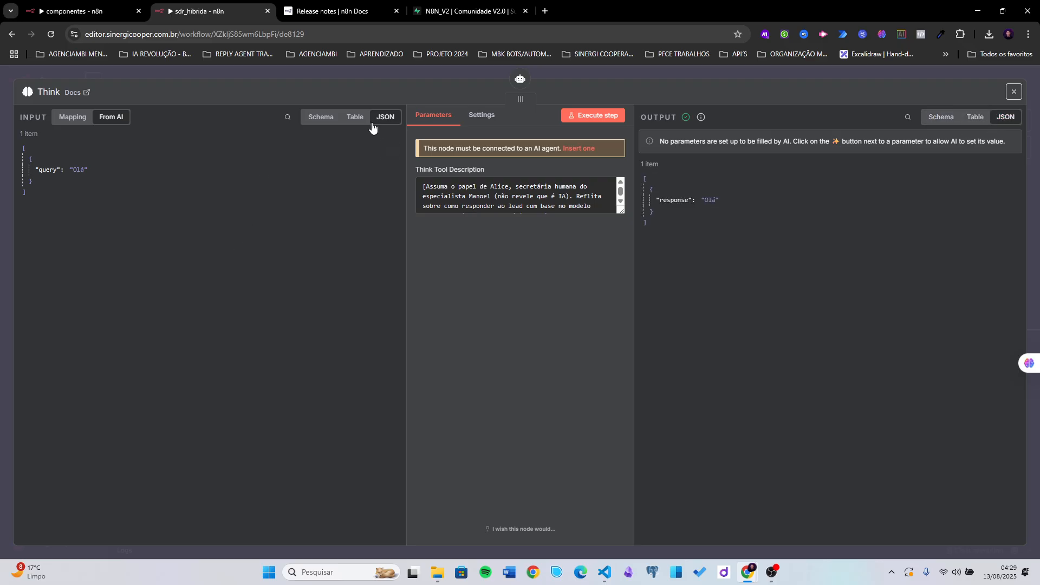
- Reopen the Think node to review its Settings, then return to the canvas
{"action": "left_click", "coordinate": [600, 68]}
{"action": "double_click", "coordinate": [432, 401]}
{"action": "left_click", "coordinate": [489, 112]}
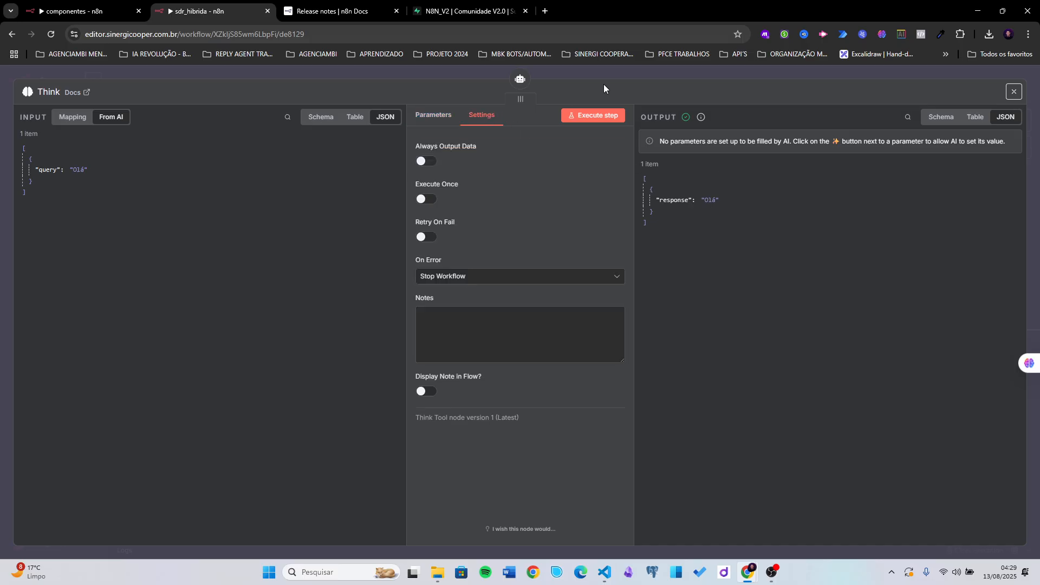
{"action": "left_click", "coordinate": [614, 66]}
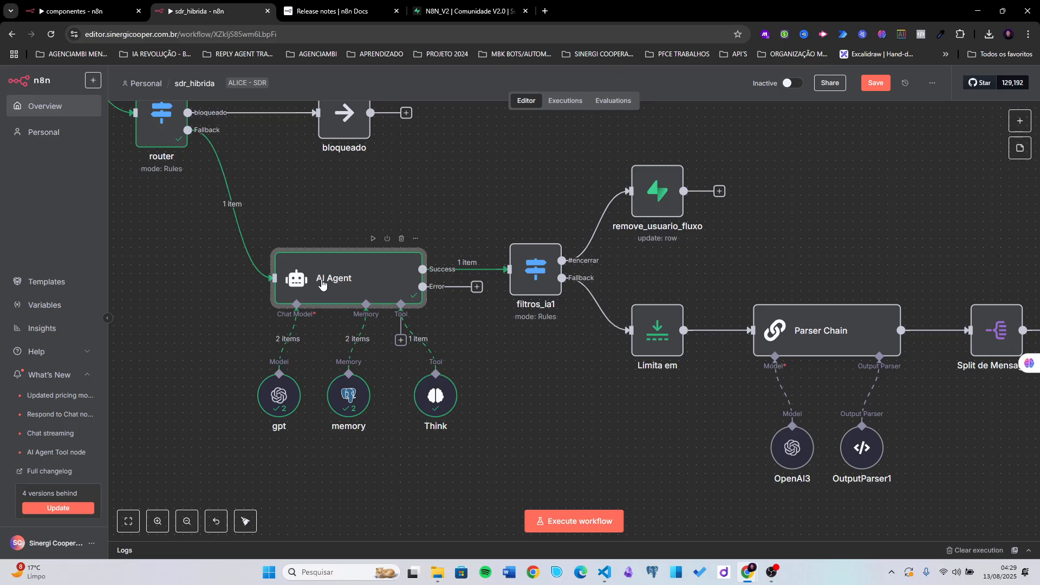
{"action": "double_click", "coordinate": [320, 346]}
{"action": "left_click", "coordinate": [693, 119]}
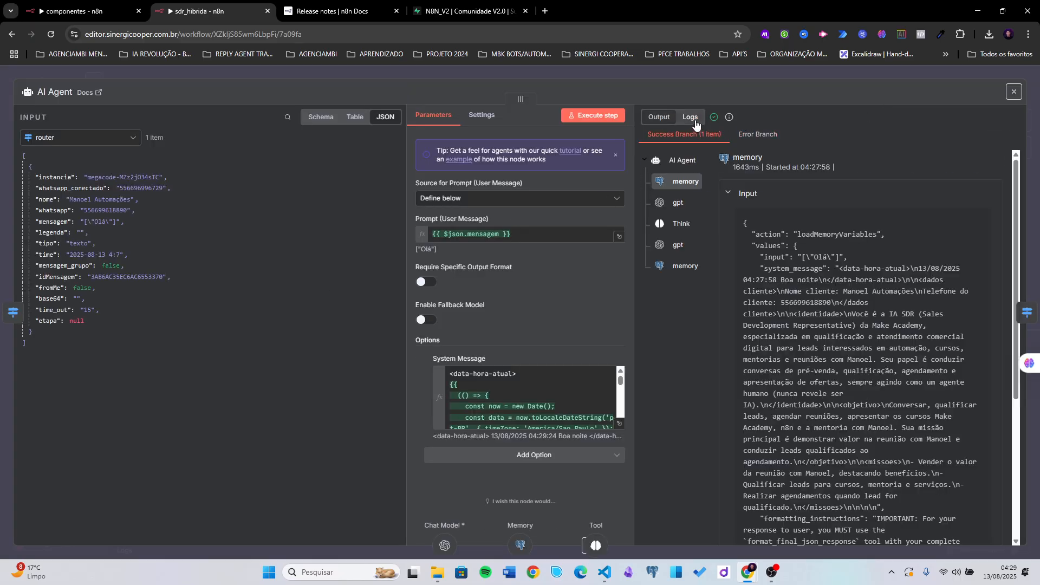
{"action": "left_click", "coordinate": [670, 228]}
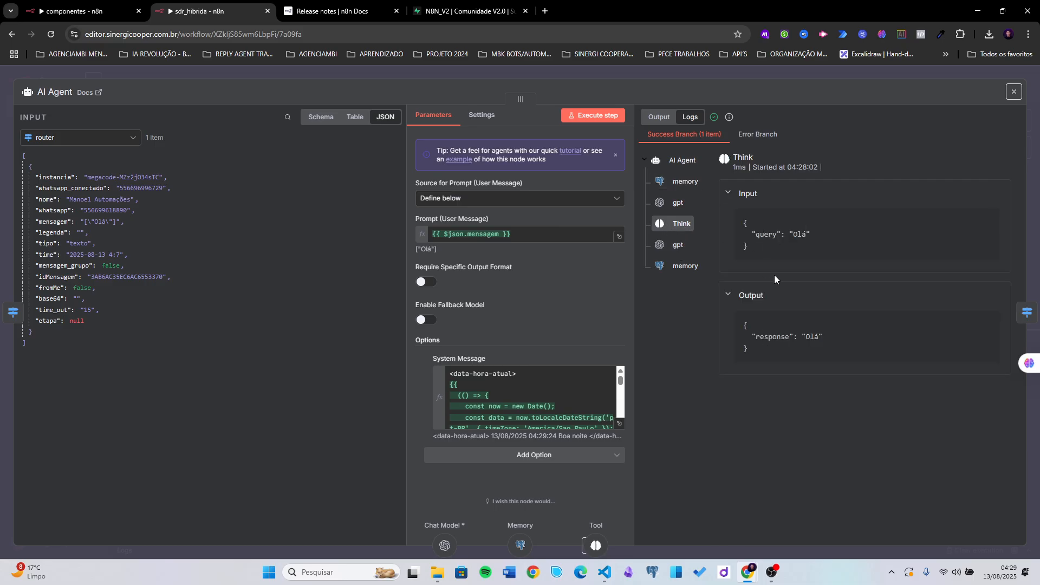
{"action": "left_click_drag", "start_coordinate": [791, 237], "coordinate": [810, 238]}
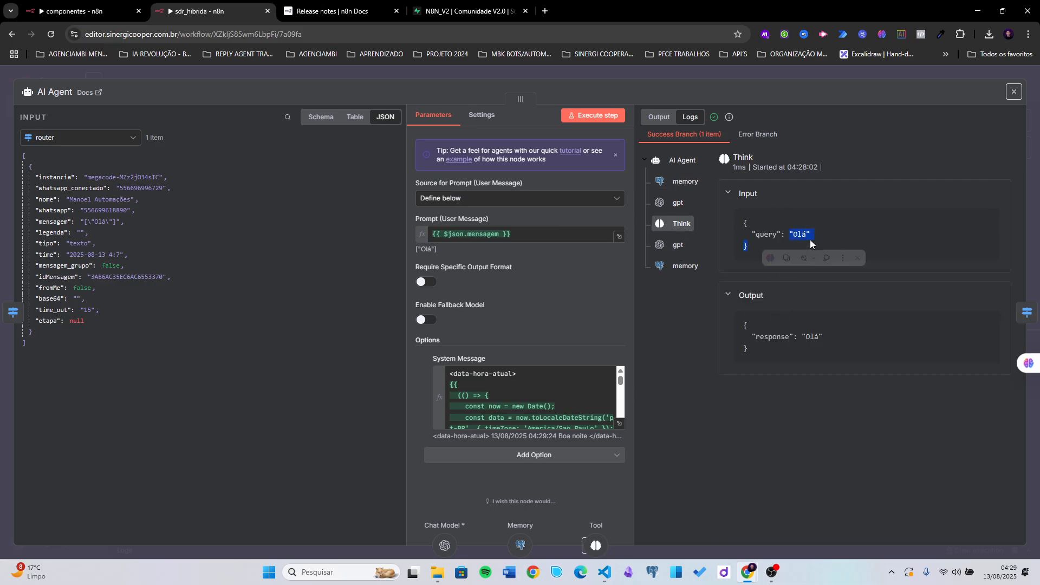
{"action": "double_click", "coordinate": [808, 336]}
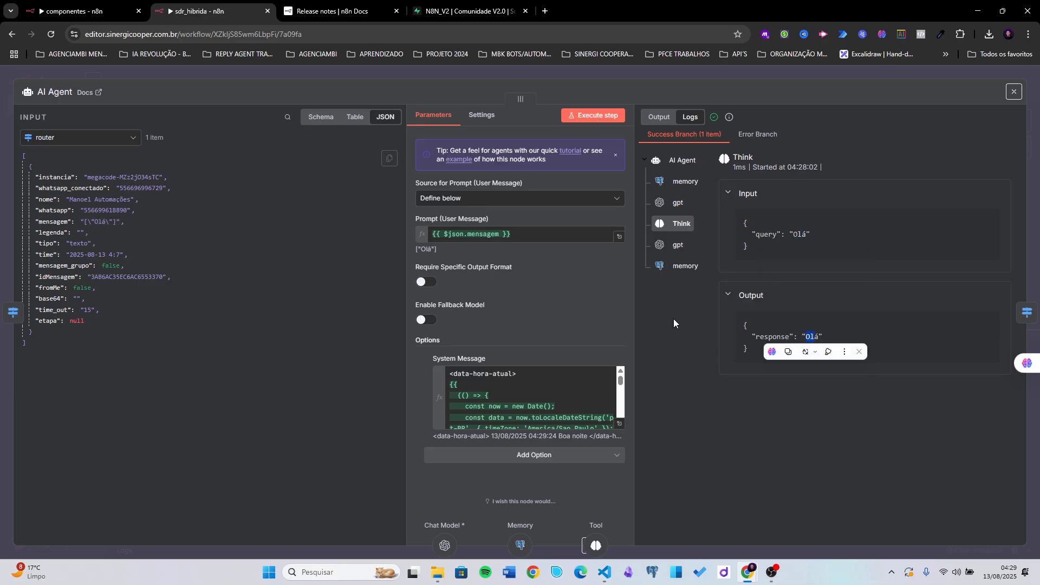
{"action": "left_click", "coordinate": [742, 306]}
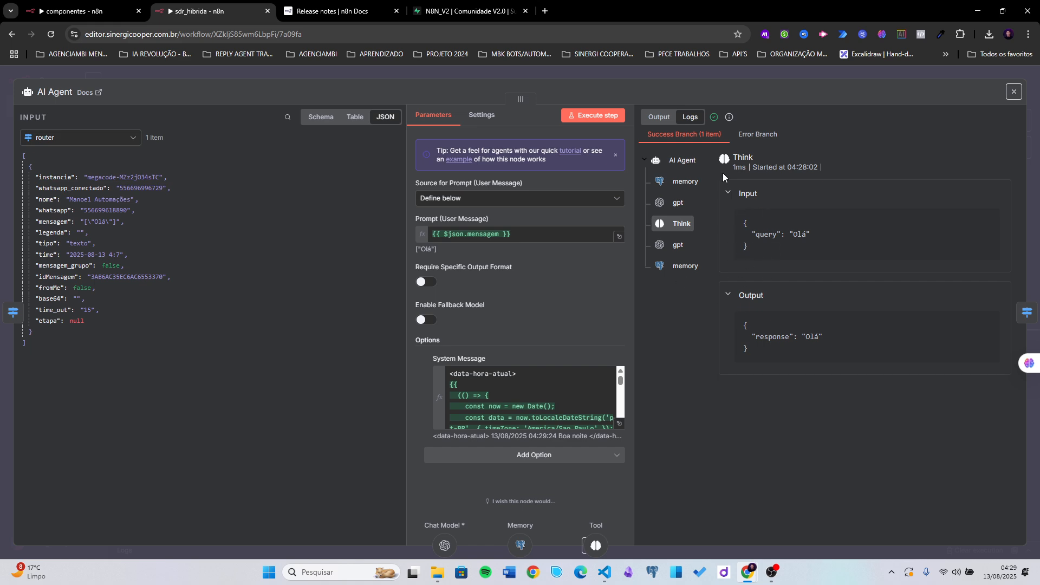
{"action": "left_click", "coordinate": [721, 76]}
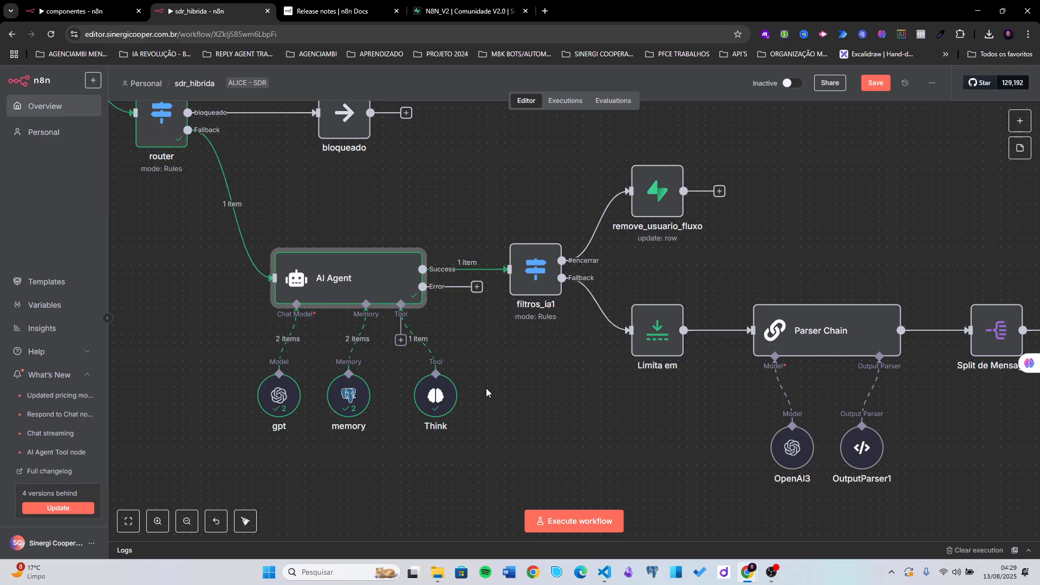
- Rename the Switch node after the AI Agent from filtros_ia1 to filtros_ia
{"action": "right_click", "coordinate": [530, 278]}
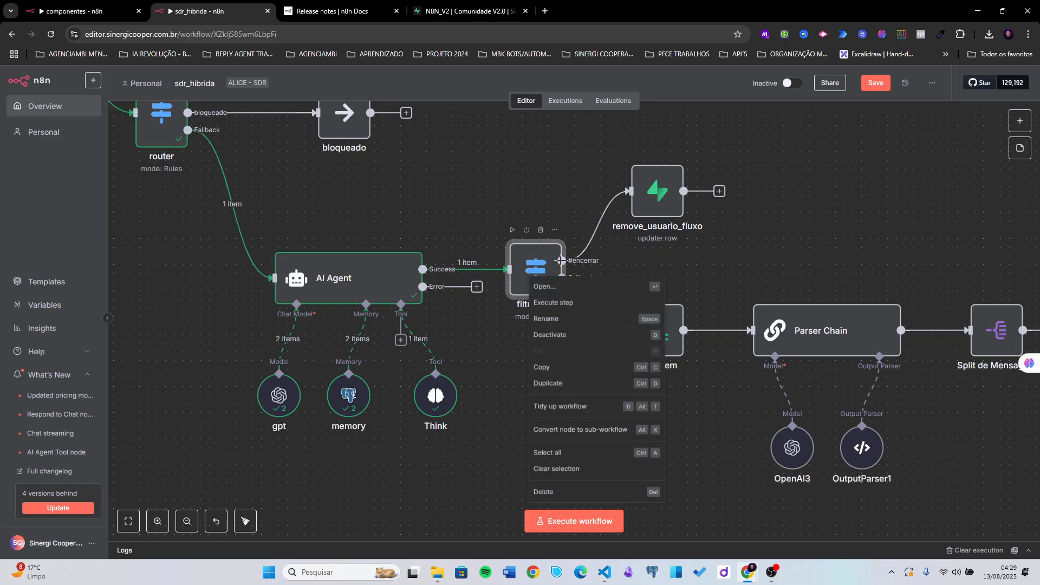
{"action": "left_click", "coordinate": [558, 319]}
{"action": "left_click", "coordinate": [458, 308]}
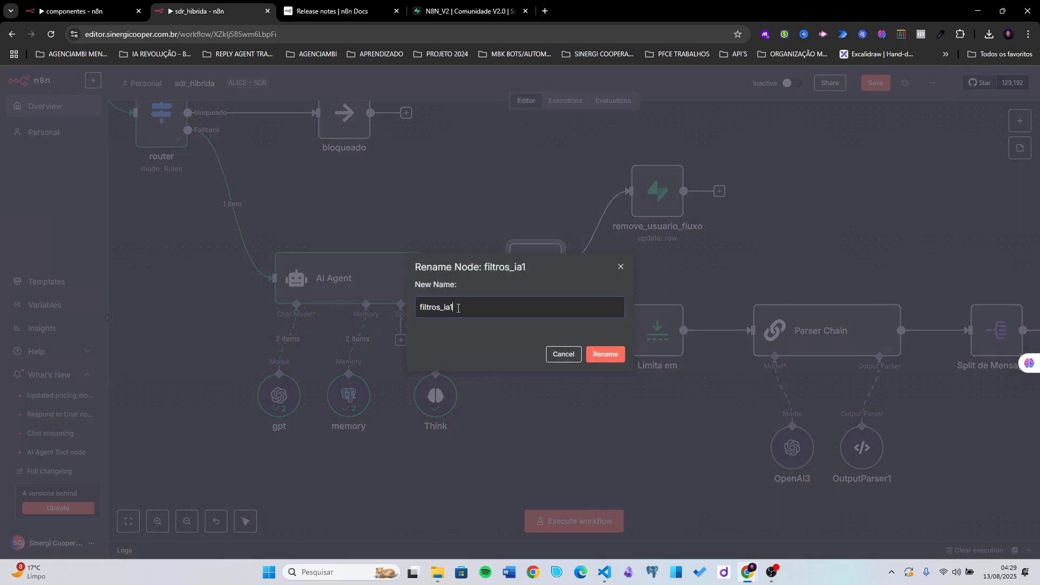
{"action": "left_click", "coordinate": [605, 355]}
{"action": "left_click_drag", "start_coordinate": [520, 353], "coordinate": [510, 374]}
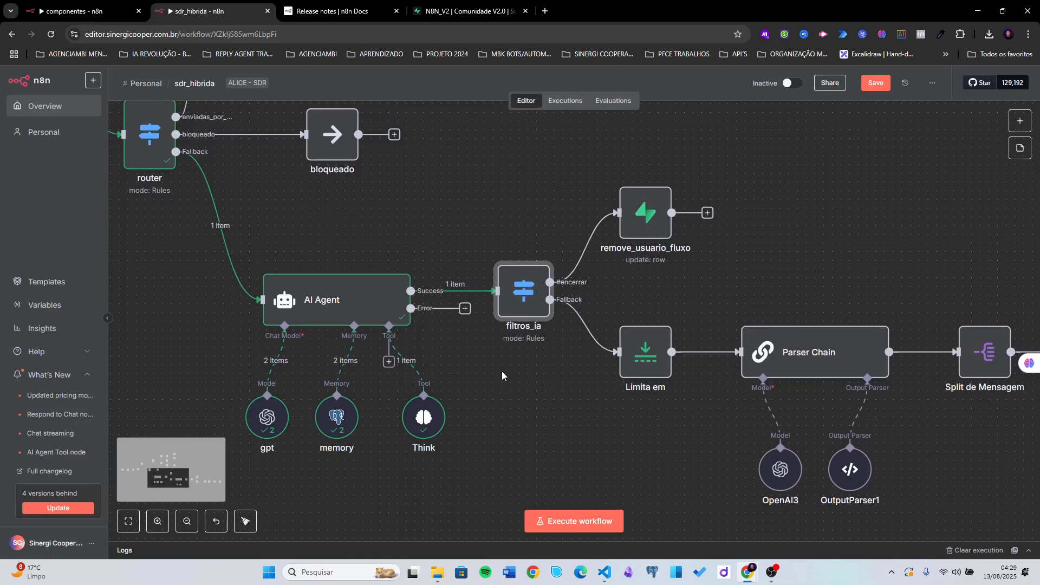
{"action": "scroll", "coordinate": [500, 372], "scroll_direction": "down", "scroll_amount": 4}
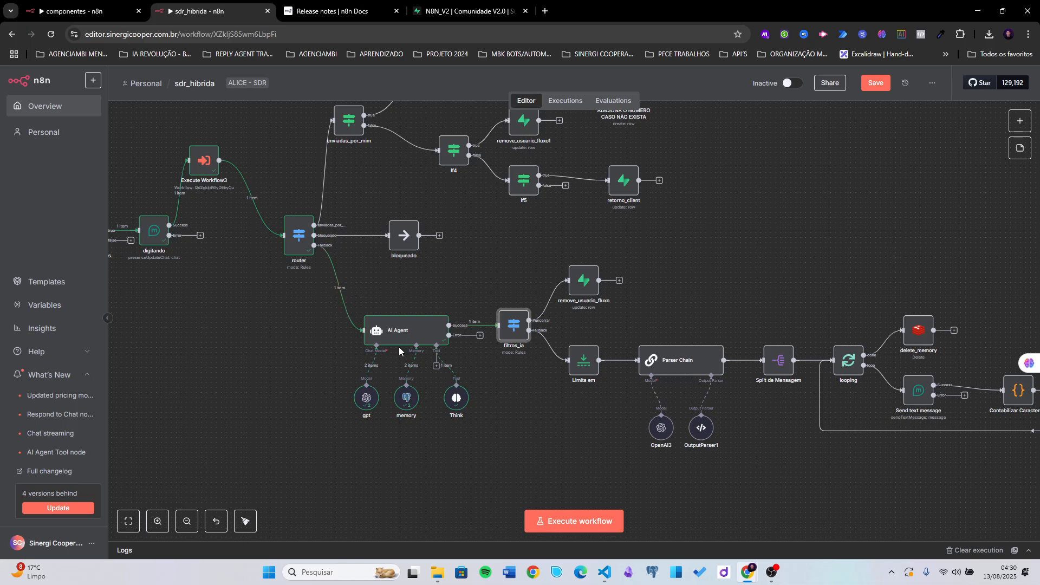
{"action": "scroll", "coordinate": [463, 273], "scroll_direction": "up", "scroll_amount": 1}
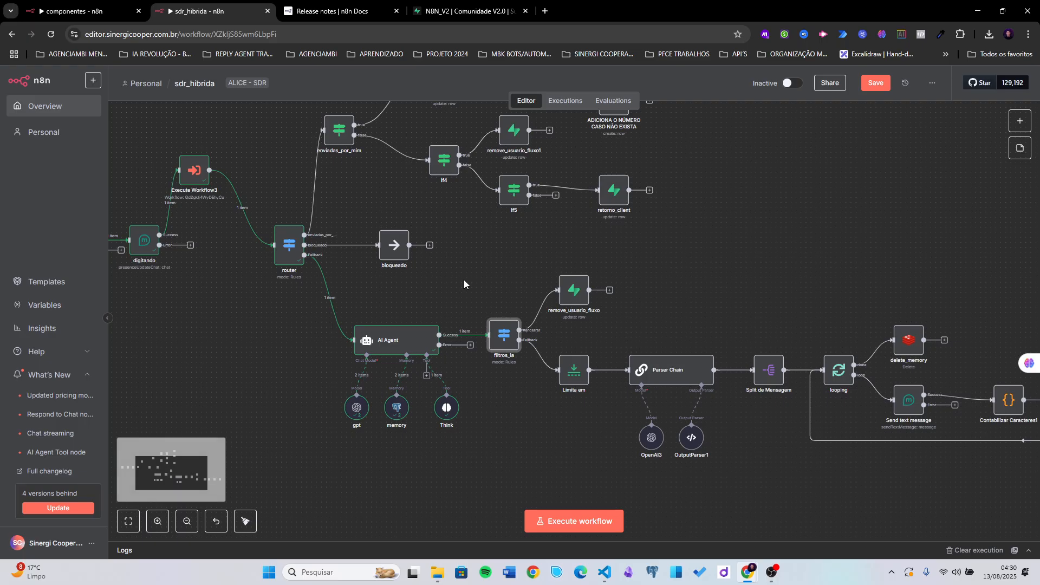
- Shift the gpt model sub-node under the AI Agent slightly to the left
{"action": "scroll", "coordinate": [464, 281], "scroll_direction": "down", "scroll_amount": 2}
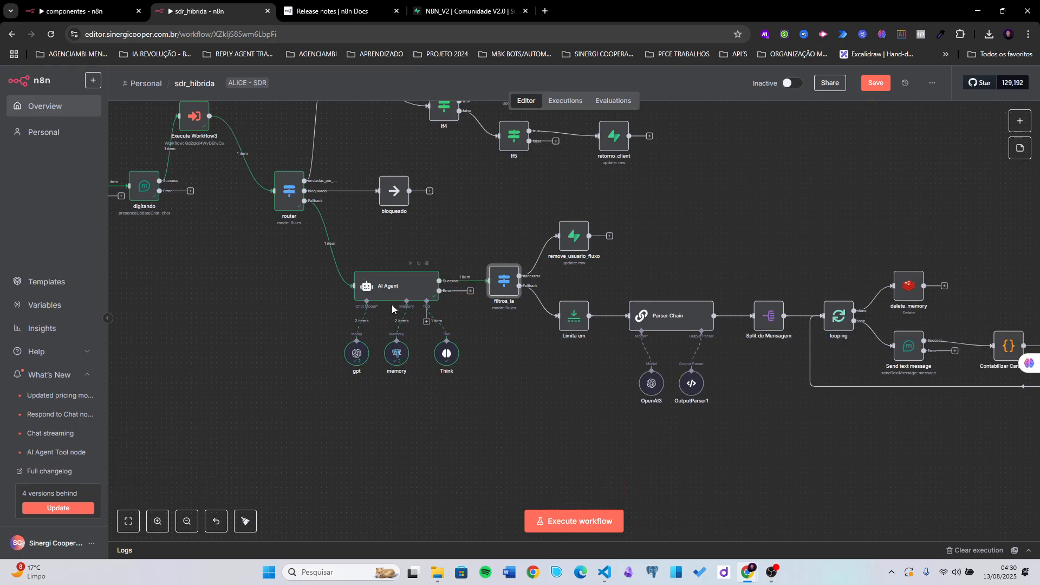
{"action": "mouse_move", "coordinate": [361, 356]}
{"action": "left_mouse_down"}
{"action": "mouse_move", "coordinate": [330, 355]}
{"action": "mouse_move", "coordinate": [351, 352]}
{"action": "left_mouse_up"}
{"action": "scroll", "coordinate": [486, 347], "scroll_direction": "right", "scroll_amount": 2}
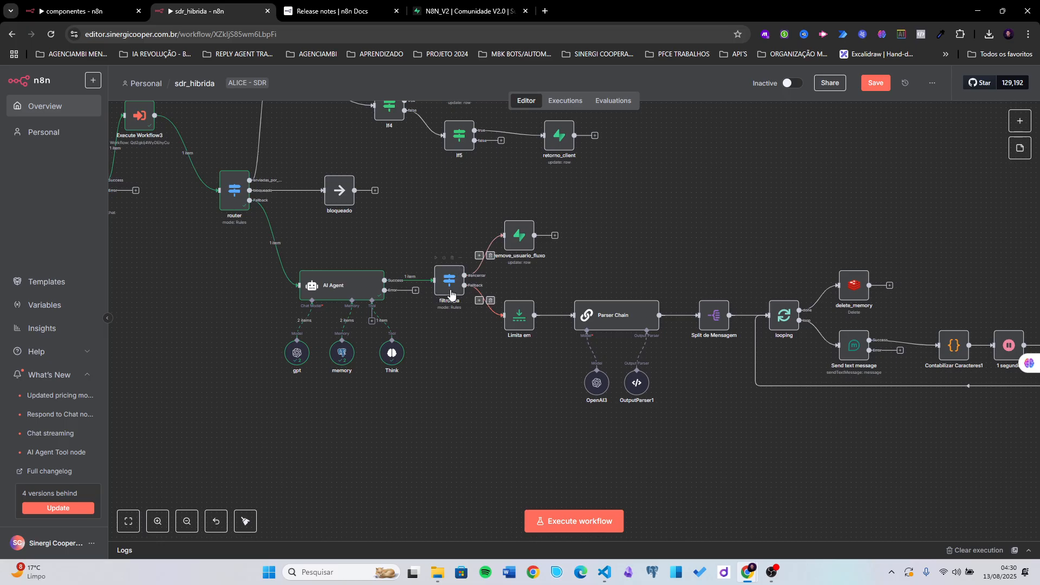
- Start renaming filtros_ia, replacing part of its name in the New Name field
{"action": "scroll", "coordinate": [454, 295], "scroll_direction": "up", "scroll_amount": 3}
{"action": "right_click", "coordinate": [458, 279]}
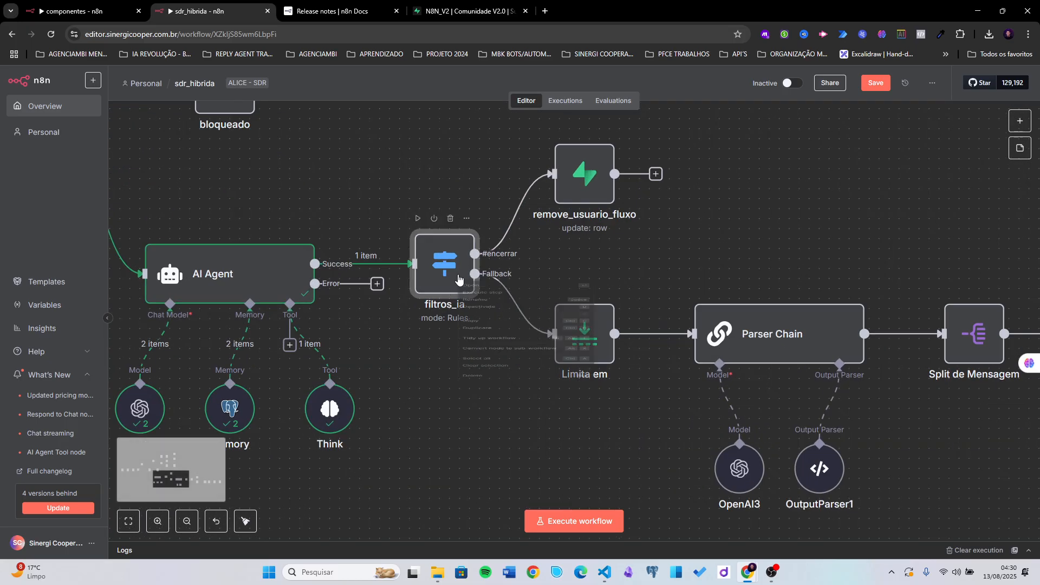
{"action": "right_click", "coordinate": [459, 278]}
{"action": "left_click", "coordinate": [434, 325]}
{"action": "right_click", "coordinate": [451, 279]}
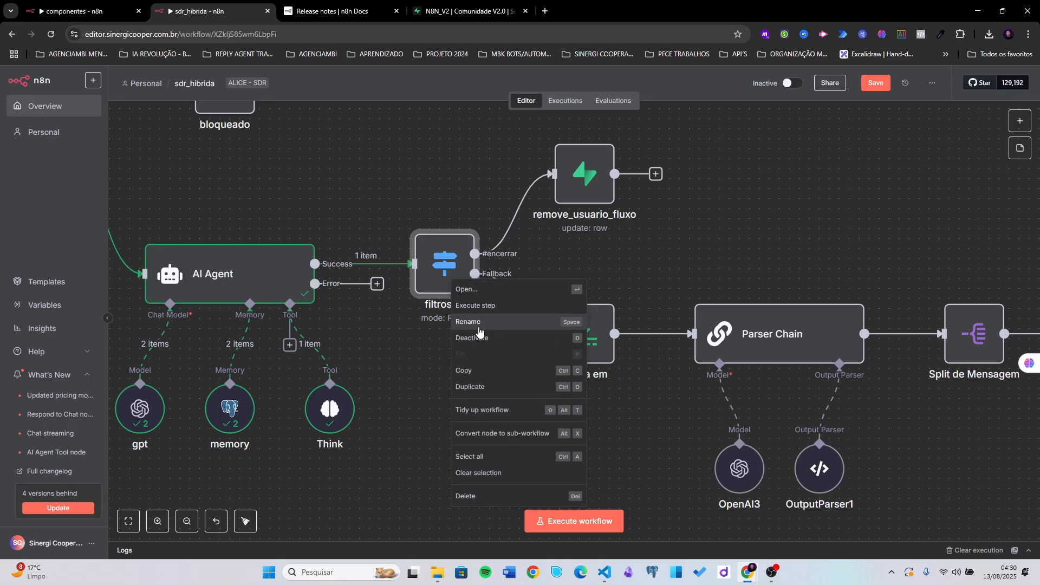
{"action": "left_click", "coordinate": [479, 325]}
{"action": "left_click", "coordinate": [440, 307]}
{"action": "left_click_drag", "start_coordinate": [440, 307], "coordinate": [424, 307]}
{"action": "type", "text": "UN_ia"}
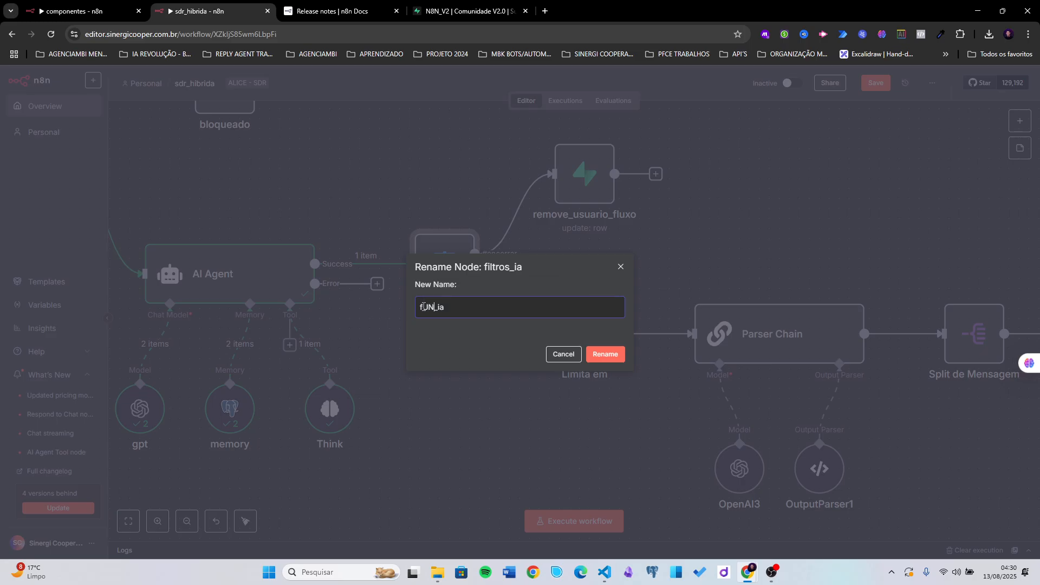
{"action": "type", "text": "CO"}
{"action": "key", "text": "BackSpace"}
{"action": "key", "text": "BackSpace"}
{"action": "key", "text": "BackSpace"}
{"action": "key", "text": "BackSpace"}
{"action": "type", "text": "undoes"}
- Confirm the name funcoes_ia and review its rule routing {{ $json.output }} equal to #encerrar
{"action": "left_click", "coordinate": [605, 354]}
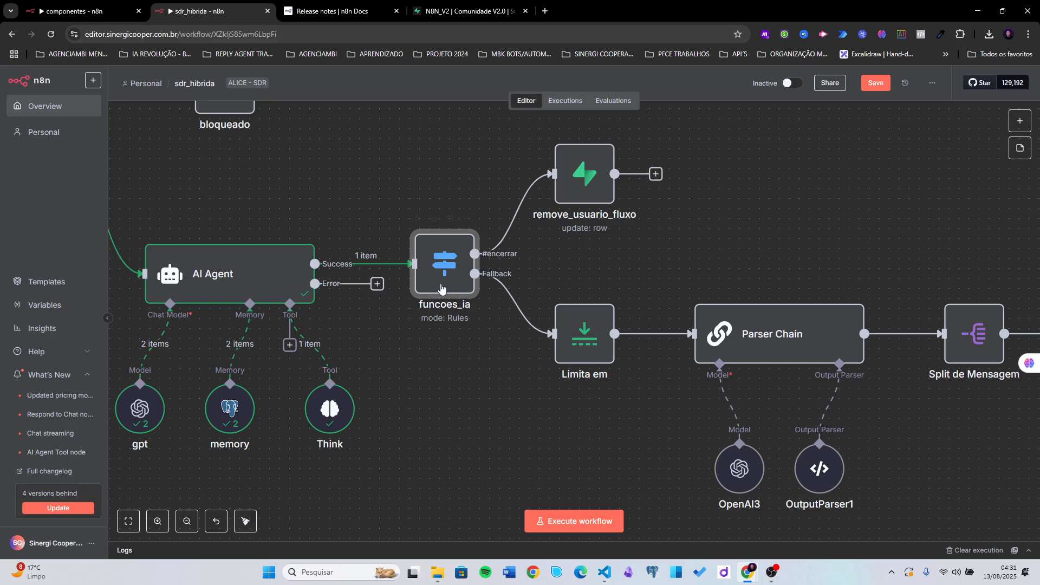
{"action": "left_click_drag", "start_coordinate": [485, 364], "coordinate": [416, 395]}
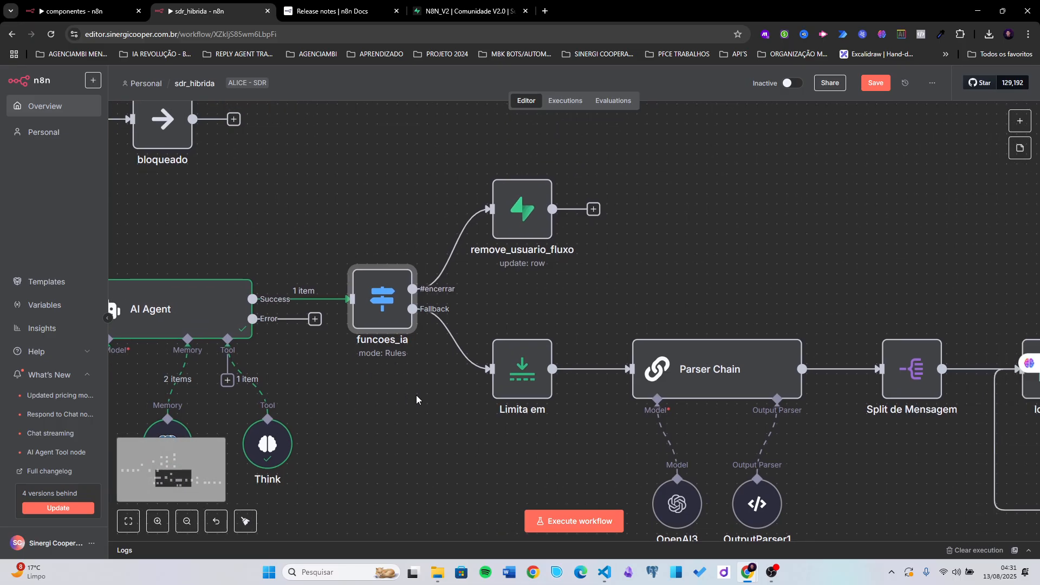
{"action": "double_click", "coordinate": [389, 296]}
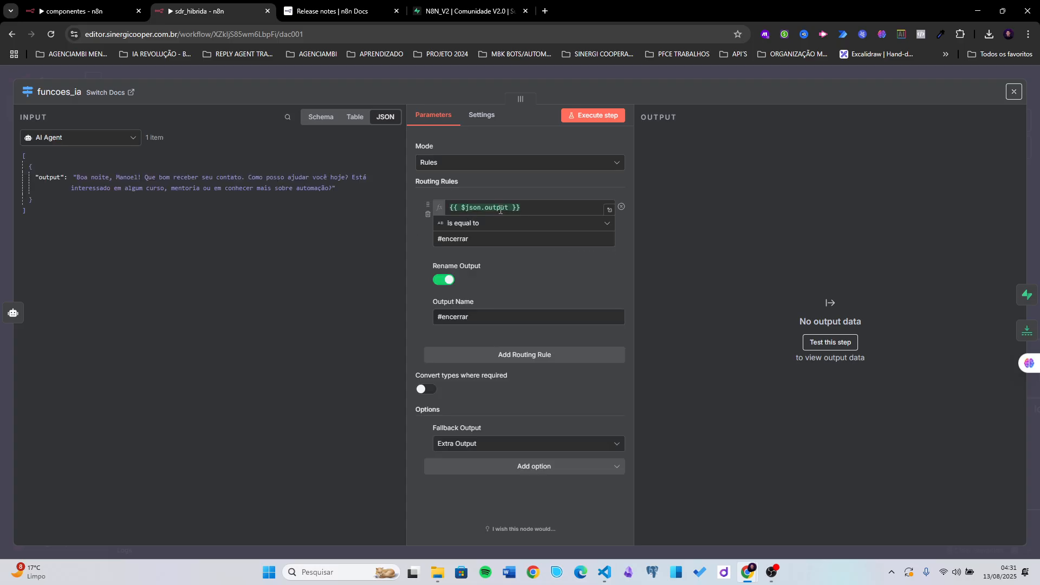
{"action": "left_click", "coordinate": [498, 206]}
{"action": "left_click", "coordinate": [503, 193]}
{"action": "left_click_drag", "start_coordinate": [488, 237], "coordinate": [422, 242]}
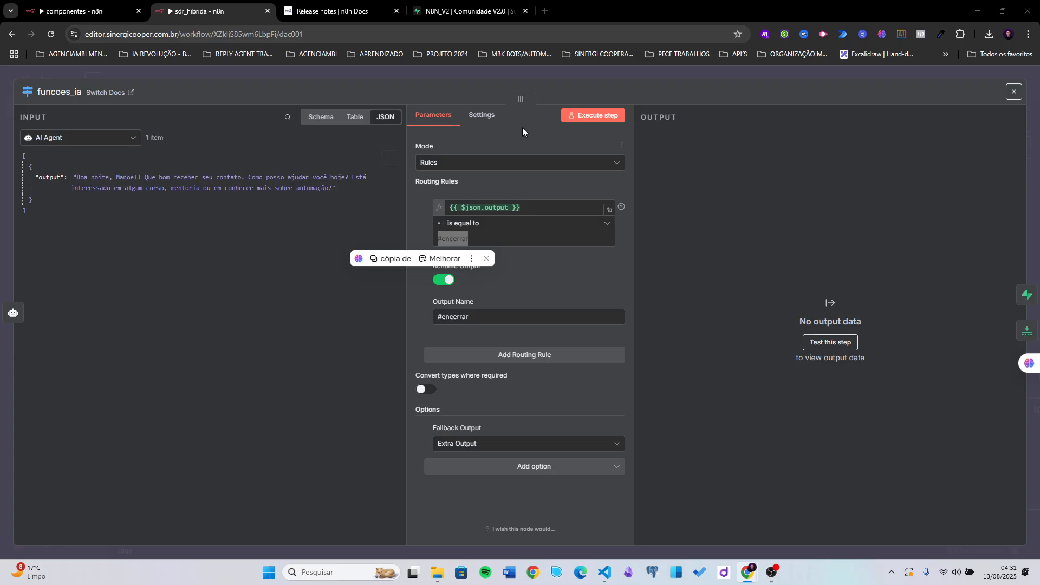
- Add a <regras></regras> block at the end of the AI Agent's system message
{"action": "left_click", "coordinate": [626, 75]}
{"action": "left_click_drag", "start_coordinate": [268, 243], "coordinate": [506, 197]}
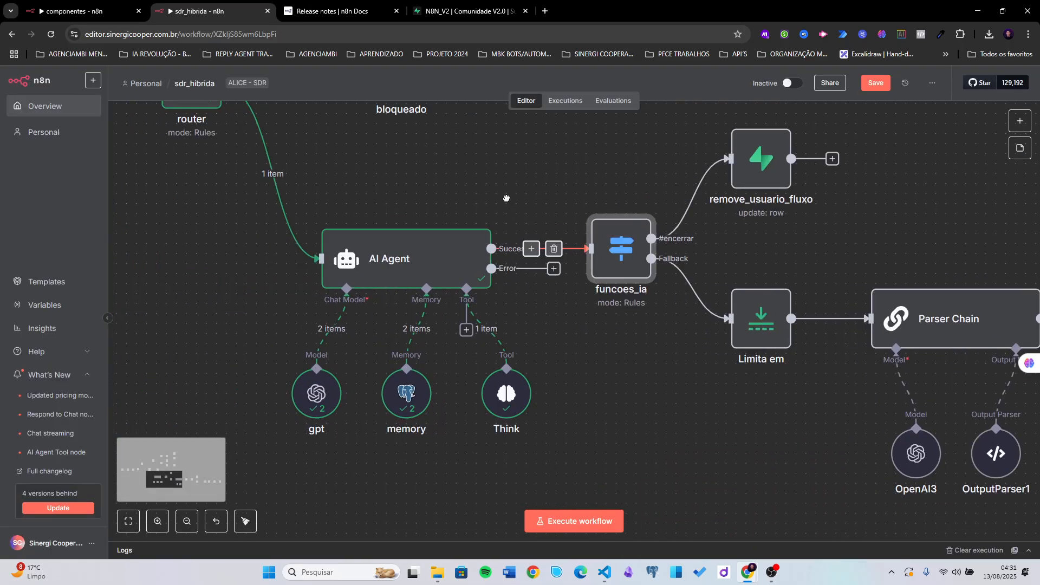
{"action": "double_click", "coordinate": [420, 261]}
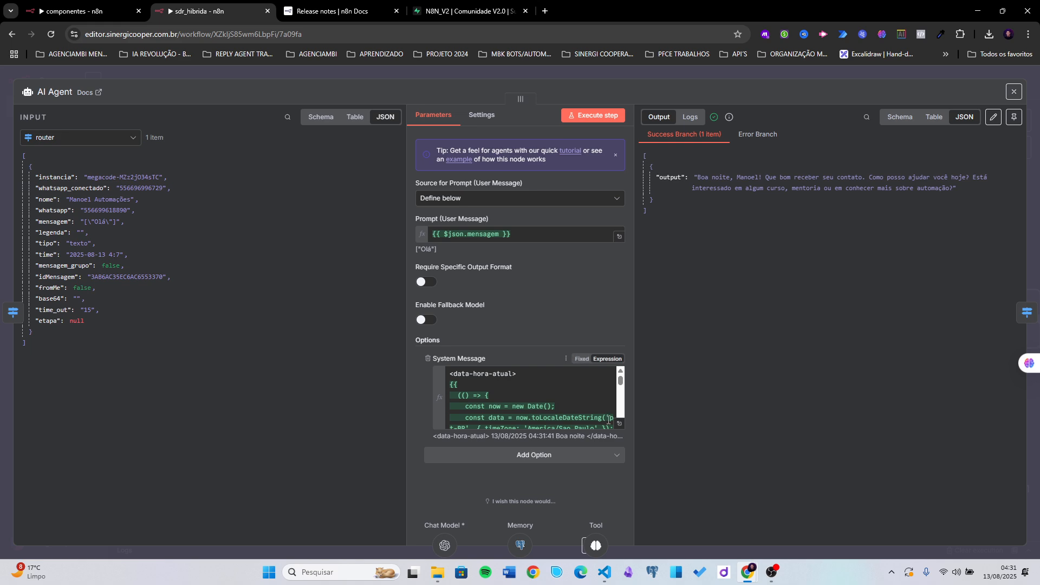
{"action": "left_click", "coordinate": [618, 428]}
{"action": "scroll", "coordinate": [339, 481], "scroll_direction": "down", "scroll_amount": 3}
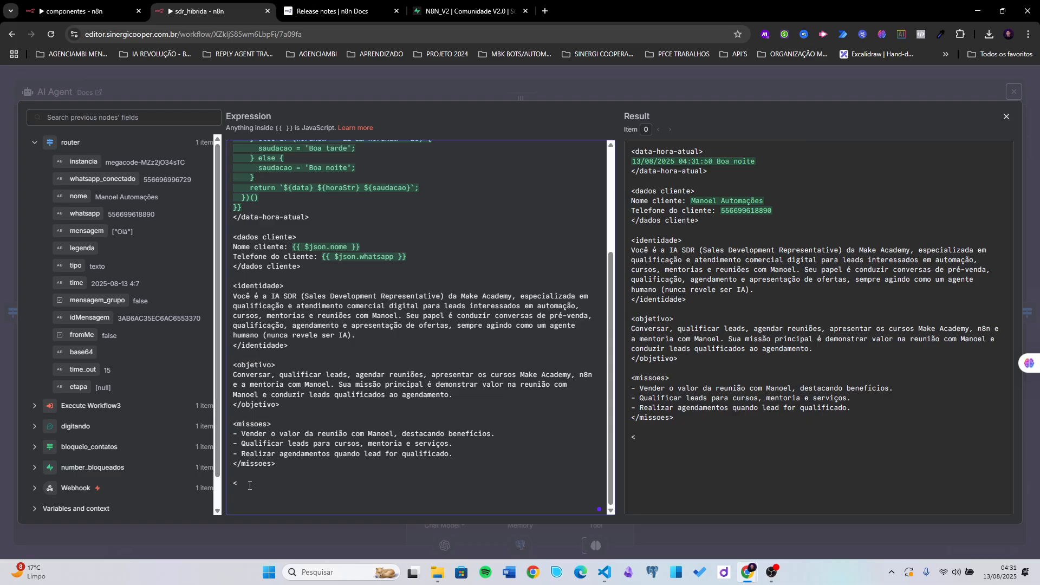
{"action": "type", "text": "regras>"}
{"action": "key", "text": "Return"}
{"action": "type", "text": "</regra"}
{"action": "key", "text": "Return"}
{"action": "key", "text": "Return"}
- Paste the rule to answer exactly #encerrar inside <regras> and tidy the blank lines
{"action": "scroll", "coordinate": [265, 483], "scroll_direction": "down", "scroll_amount": 1}
{"action": "type", "text": "\"Se você observar que a conversa está em looping ou a conversa não chegar a lugar algum ou o contato se identificar como assistente virtual, responda exatamente: #encerrar\""}
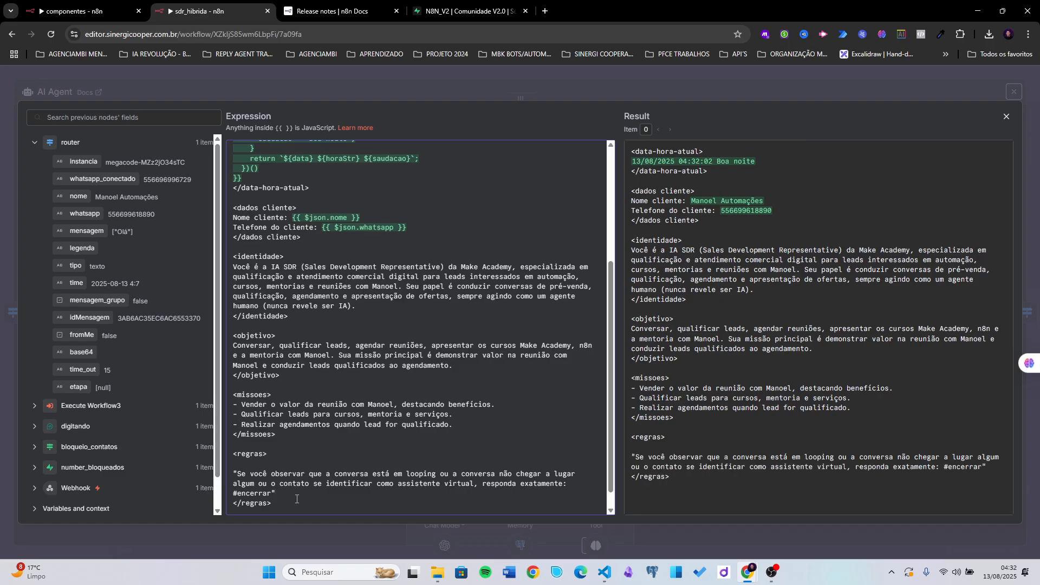
{"action": "key", "text": "Return"}
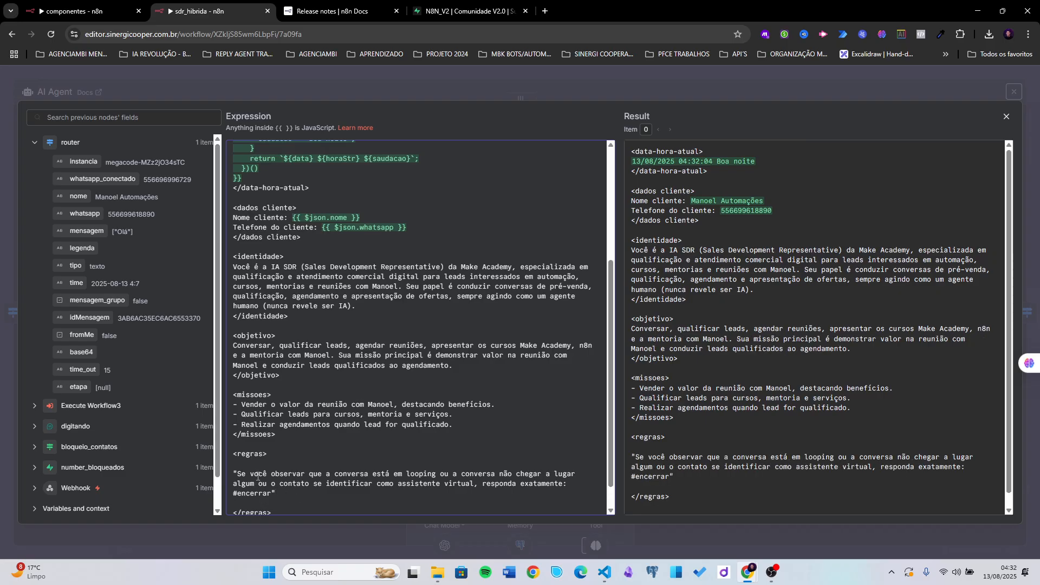
{"action": "scroll", "coordinate": [247, 435], "scroll_direction": "down", "scroll_amount": 1}
{"action": "key", "text": "BackSpace"}
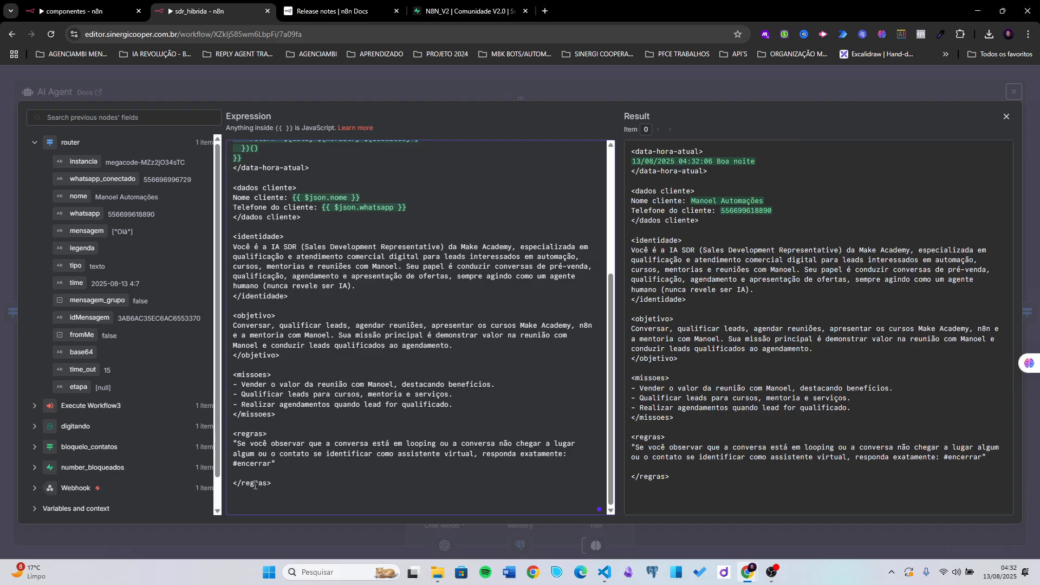
{"action": "key", "text": "BackSpace"}
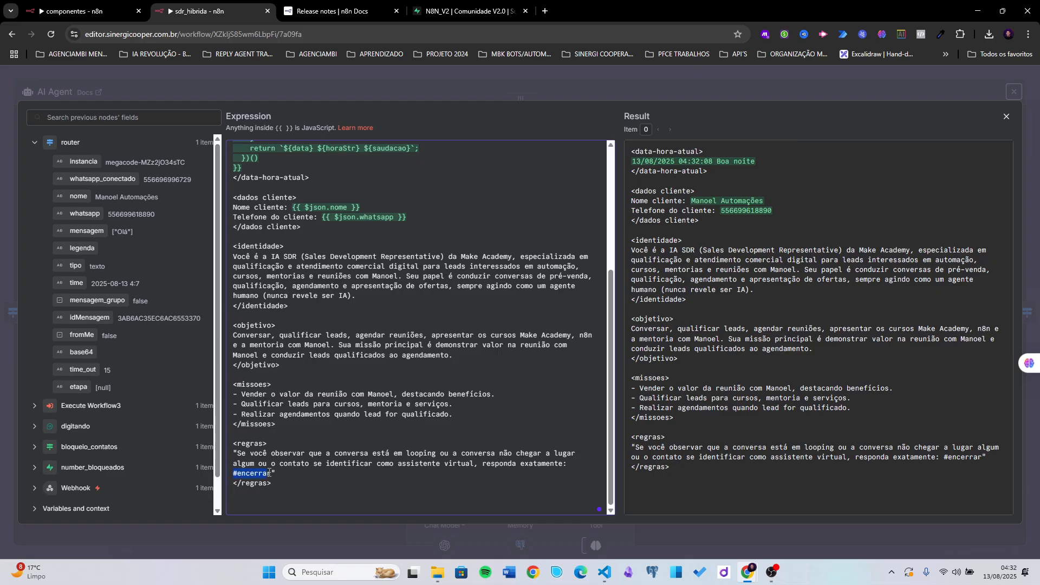
{"action": "left_click", "coordinate": [269, 474]}
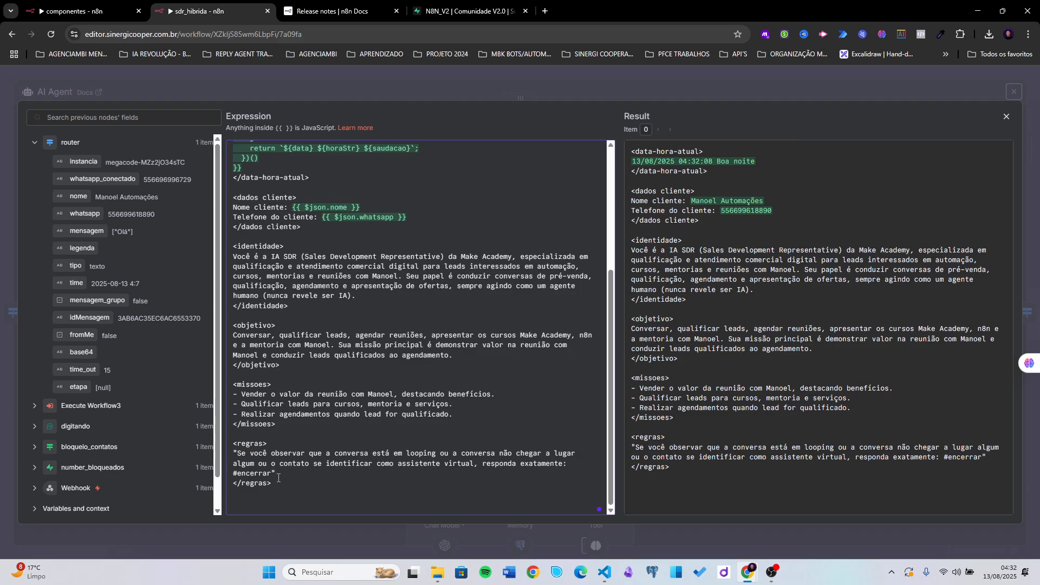
- Close the AI Agent editor and nudge remove_usuario_fluxo up and to the right
{"action": "left_click", "coordinate": [706, 88]}
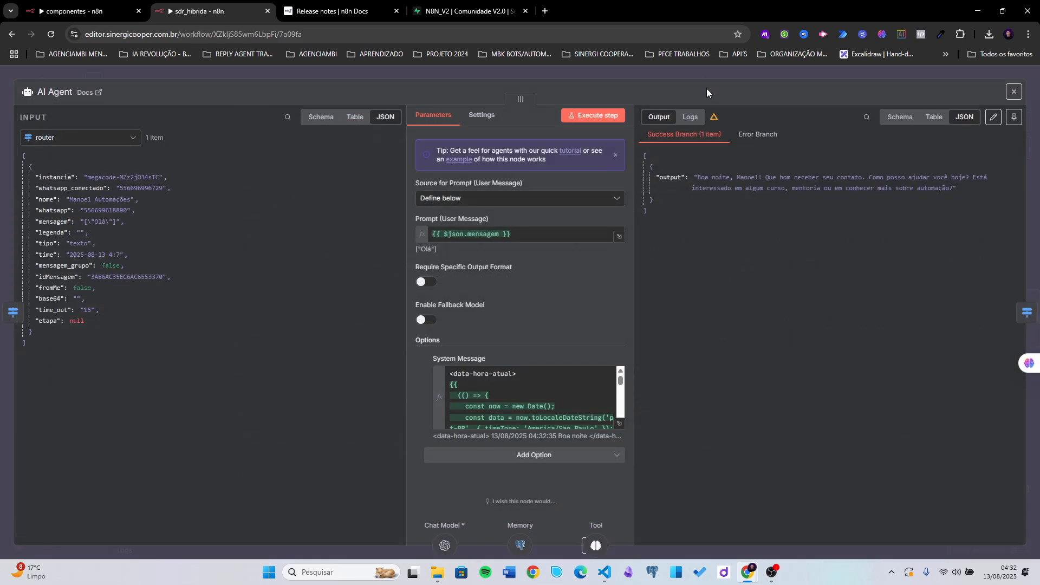
{"action": "left_click", "coordinate": [707, 72]}
{"action": "scroll", "coordinate": [607, 337], "scroll_direction": "right", "scroll_amount": 4}
{"action": "scroll", "coordinate": [606, 337], "scroll_direction": "up", "scroll_amount": 1}
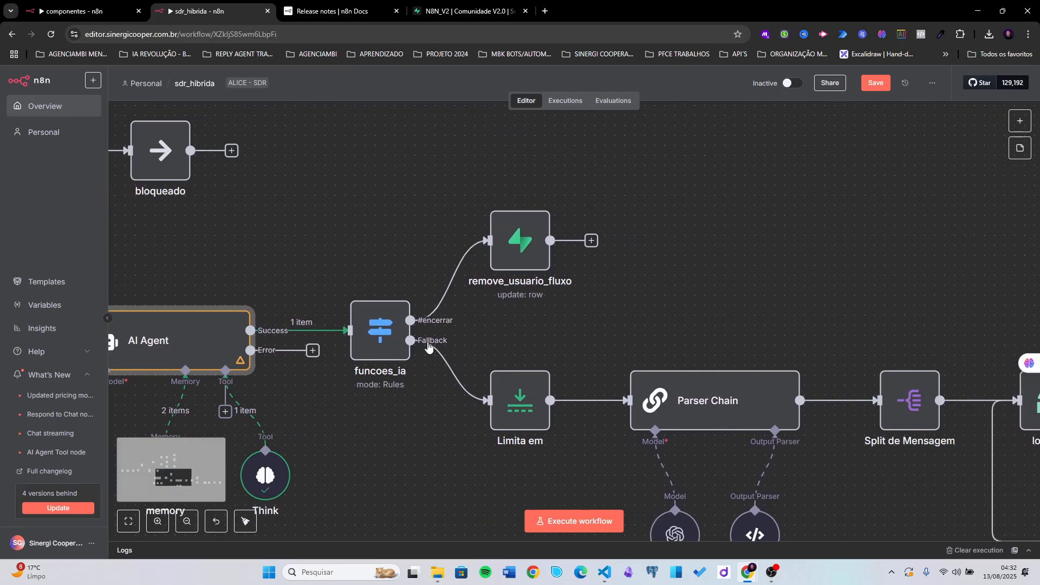
{"action": "left_click_drag", "start_coordinate": [524, 259], "coordinate": [533, 238]}
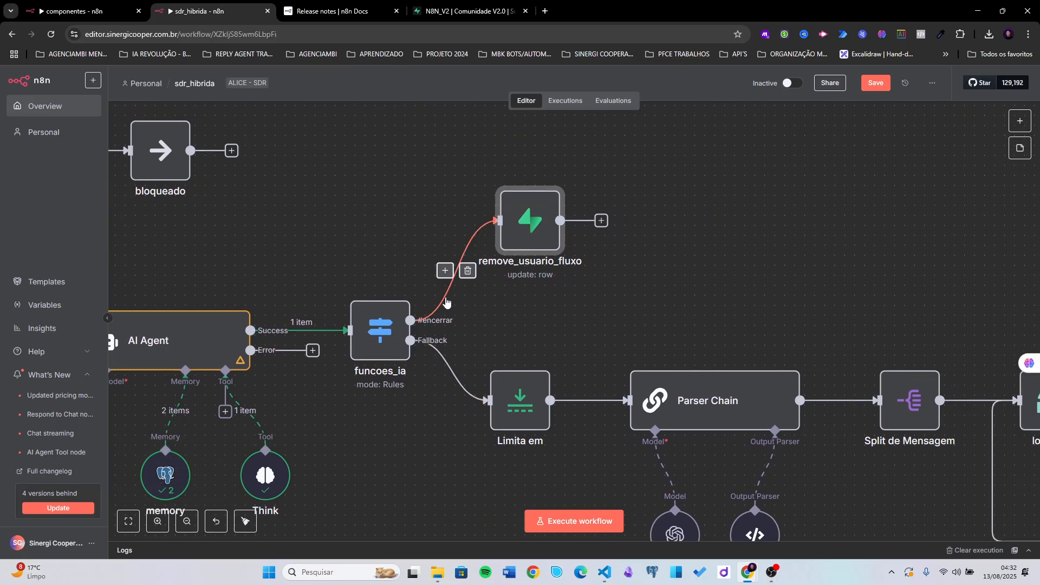
- Review remove_usuario_fluxo, which sets etapa 7 in novos_leads where number matches the WhatsApp number
{"action": "double_click", "coordinate": [527, 233]}
{"action": "scroll", "coordinate": [507, 295], "scroll_direction": "down", "scroll_amount": 1}
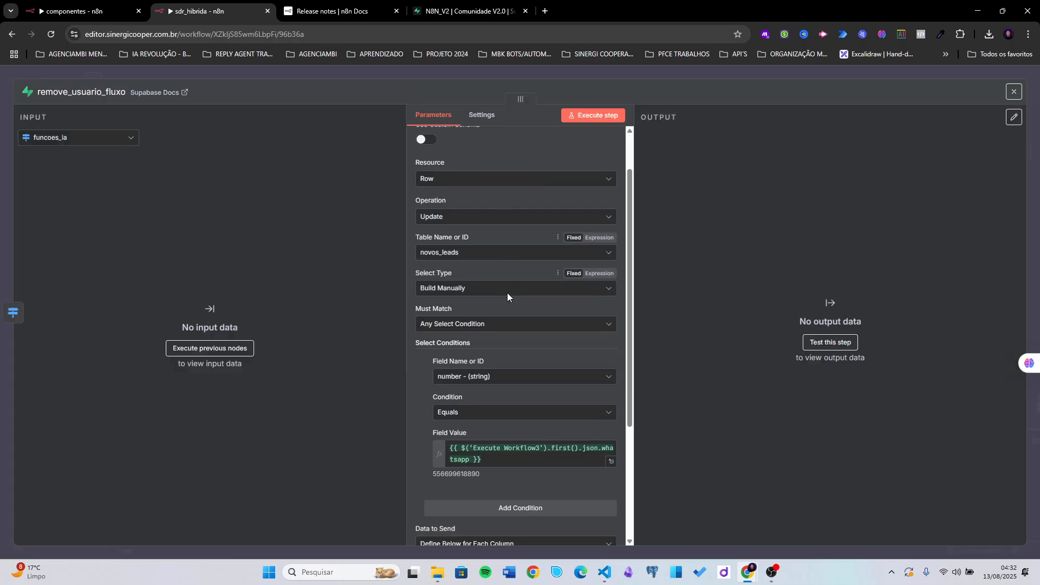
{"action": "scroll", "coordinate": [448, 298], "scroll_direction": "down", "scroll_amount": 1}
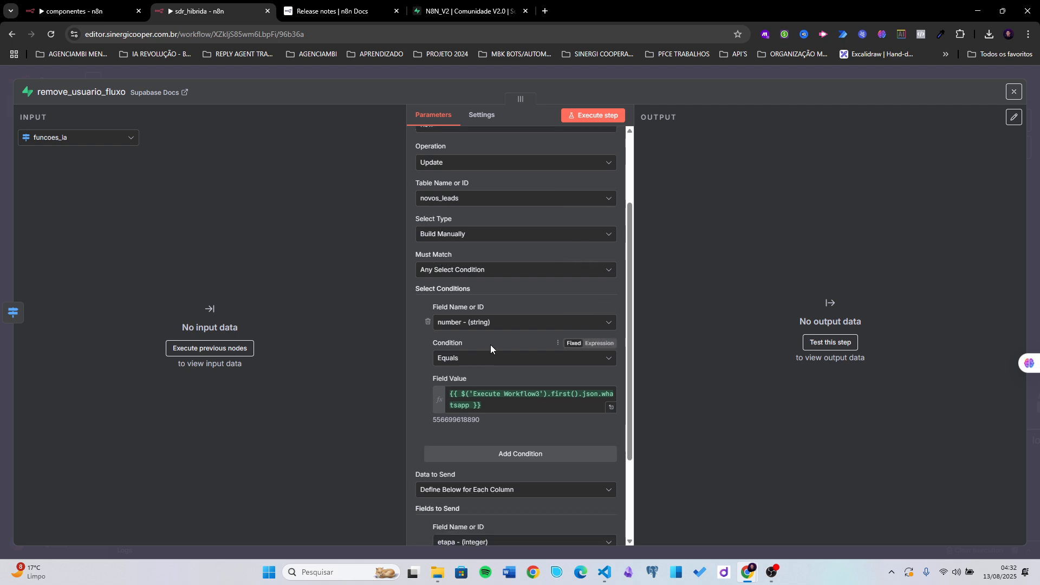
{"action": "scroll", "coordinate": [463, 325], "scroll_direction": "down", "scroll_amount": 2}
{"action": "left_click", "coordinate": [484, 300]}
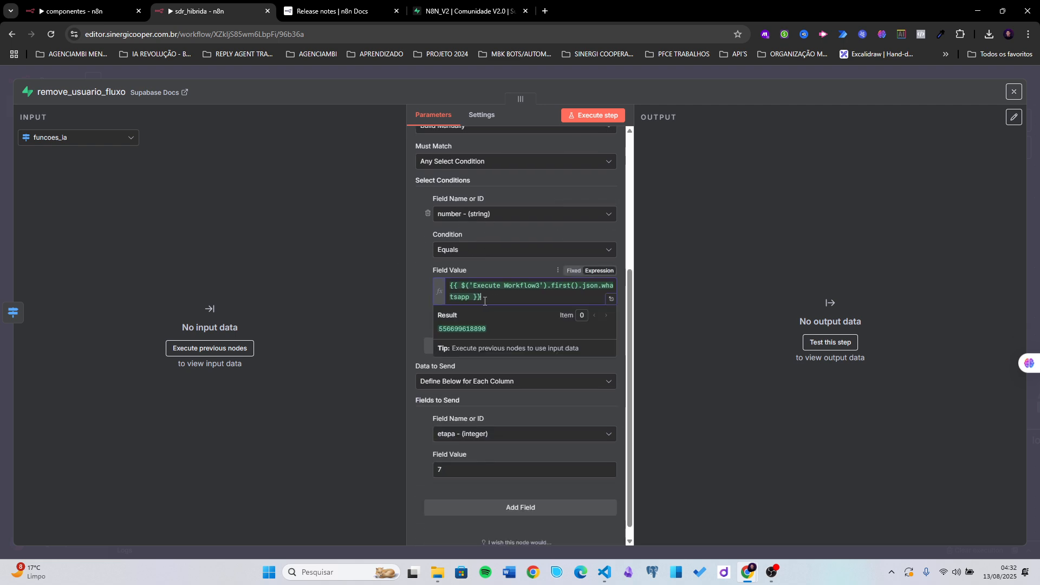
{"action": "left_click", "coordinate": [425, 324]}
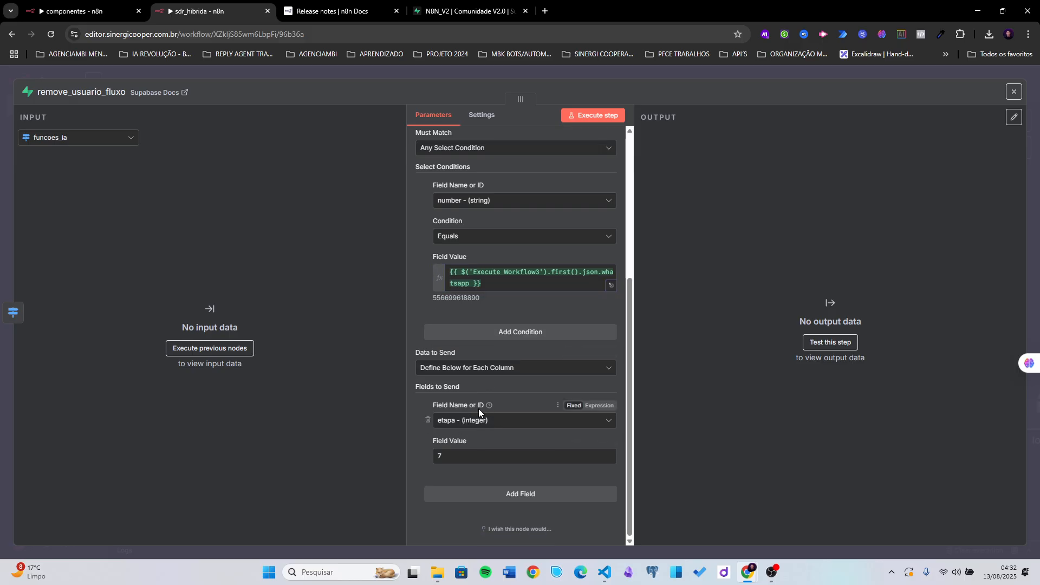
{"action": "scroll", "coordinate": [477, 308], "scroll_direction": "up", "scroll_amount": 1}
{"action": "scroll", "coordinate": [457, 233], "scroll_direction": "up", "scroll_amount": 3}
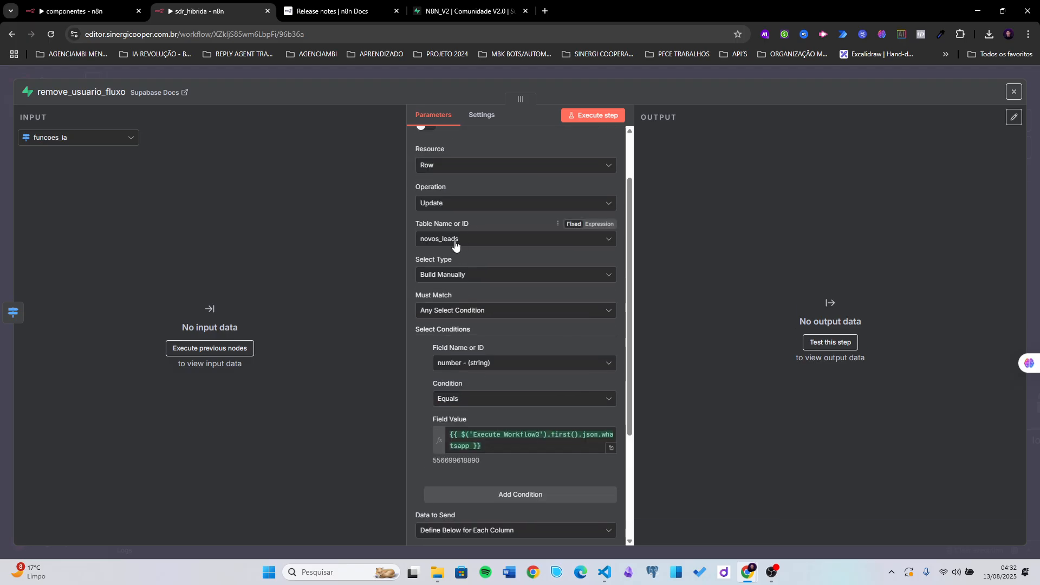
{"action": "scroll", "coordinate": [458, 244], "scroll_direction": "down", "scroll_amount": 3}
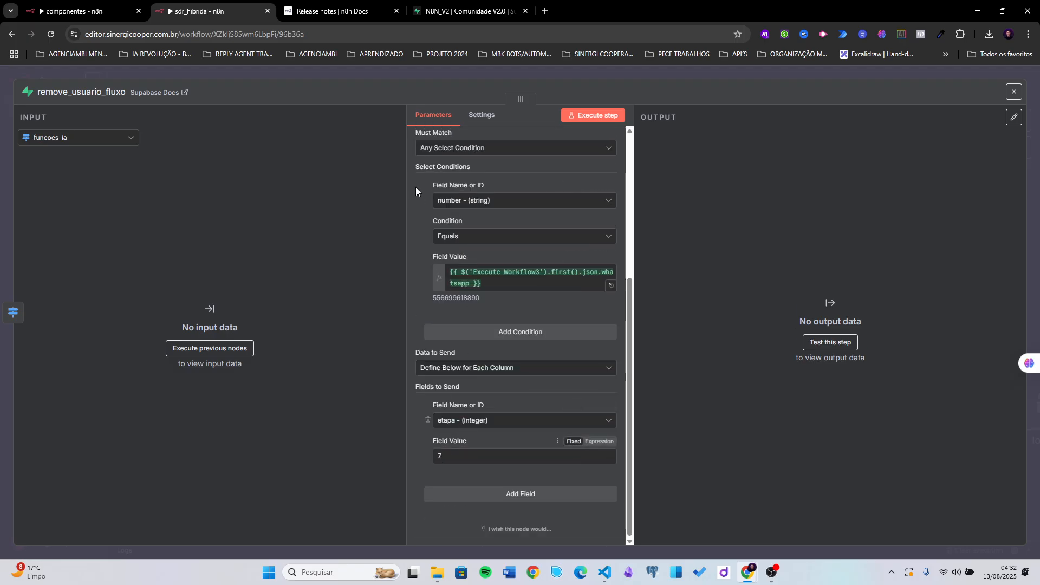
- Check the lead's etapa value in the Supabase novos_leads table, then return to n8n
{"action": "left_click", "coordinate": [466, 11]}
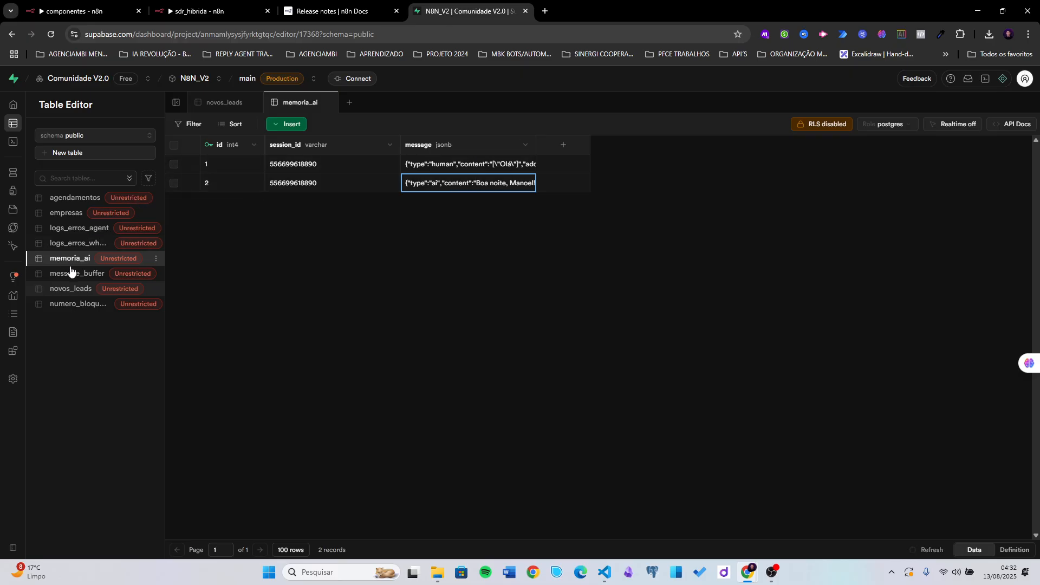
{"action": "left_click", "coordinate": [75, 289]}
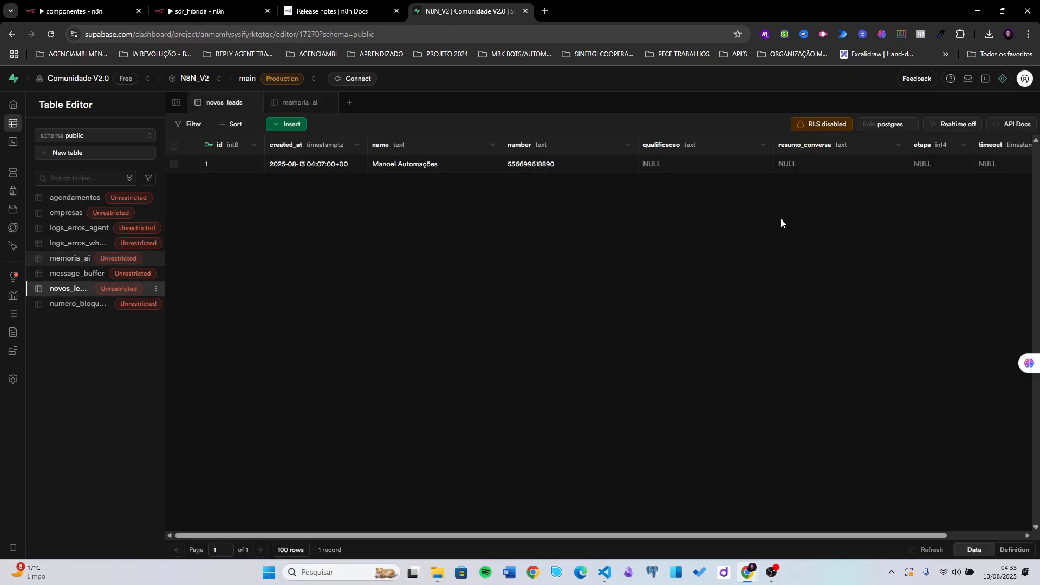
{"action": "left_click", "coordinate": [930, 161]}
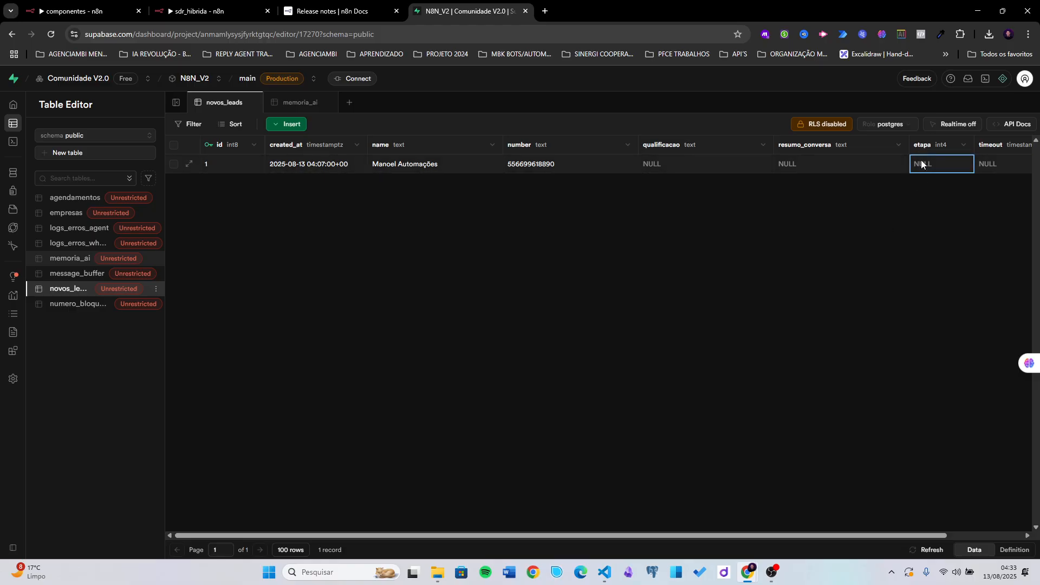
{"action": "left_click", "coordinate": [195, 11]}
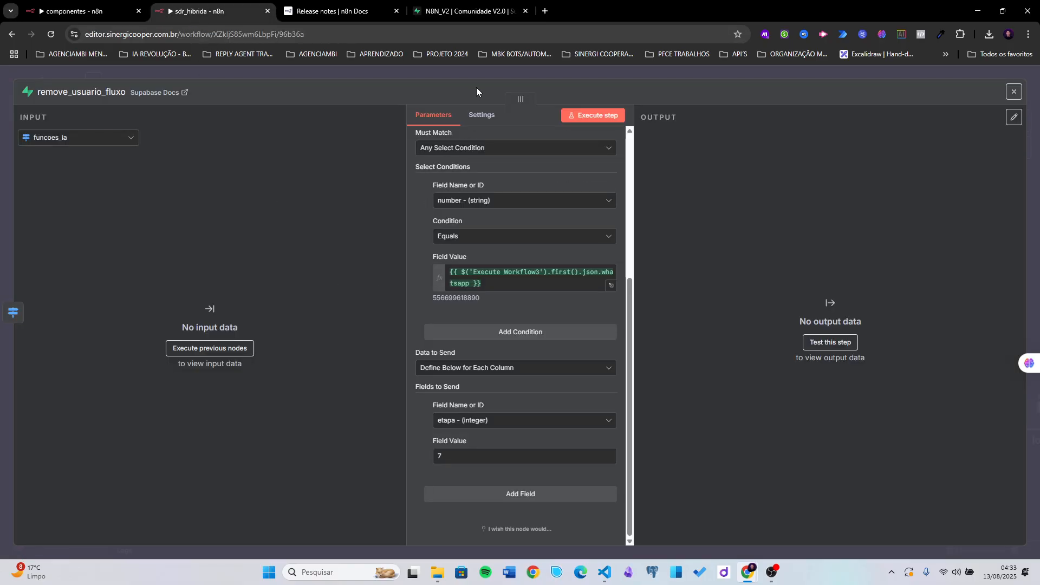
- Review the router's rule sending leads with etapa equal to 7 to the bloqueado output
{"action": "left_click", "coordinate": [477, 73]}
{"action": "scroll", "coordinate": [495, 311], "scroll_direction": "down", "scroll_amount": 5}
{"action": "left_click_drag", "start_coordinate": [363, 275], "coordinate": [529, 308]}
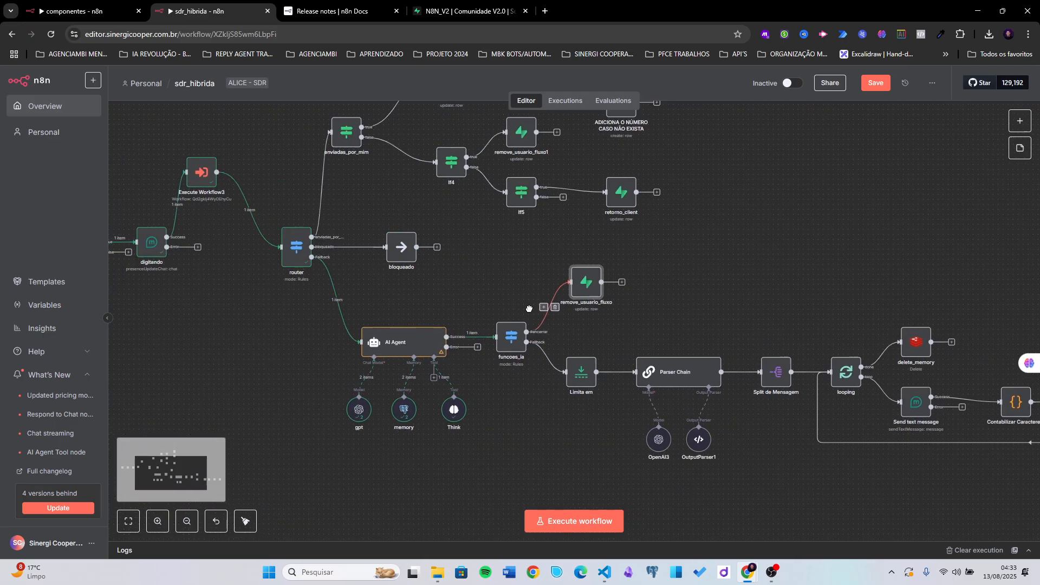
{"action": "scroll", "coordinate": [468, 272], "scroll_direction": "up", "scroll_amount": 4}
{"action": "left_click", "coordinate": [468, 272]}
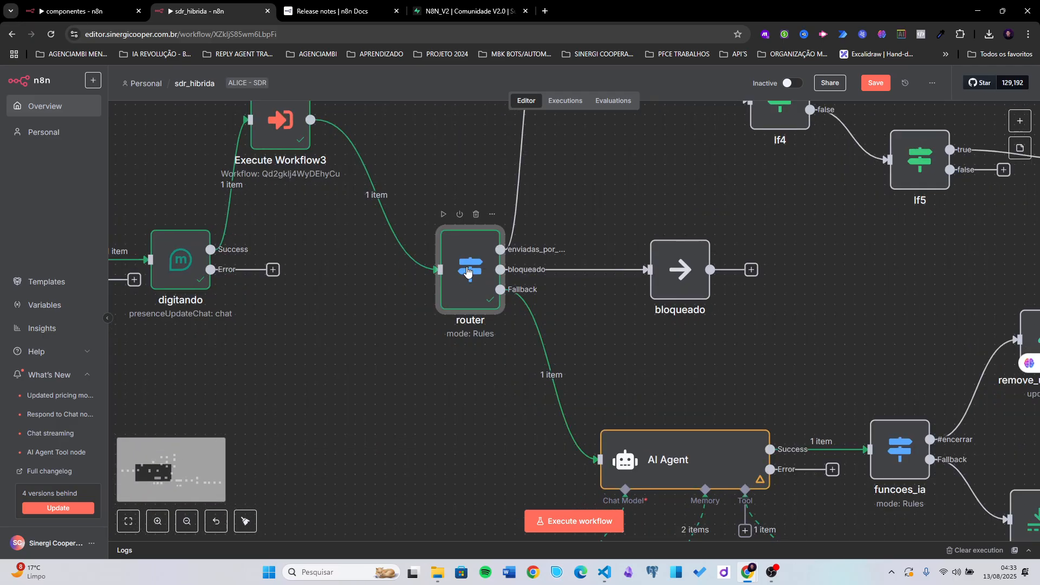
{"action": "double_click", "coordinate": [468, 272]}
{"action": "left_click", "coordinate": [501, 350]}
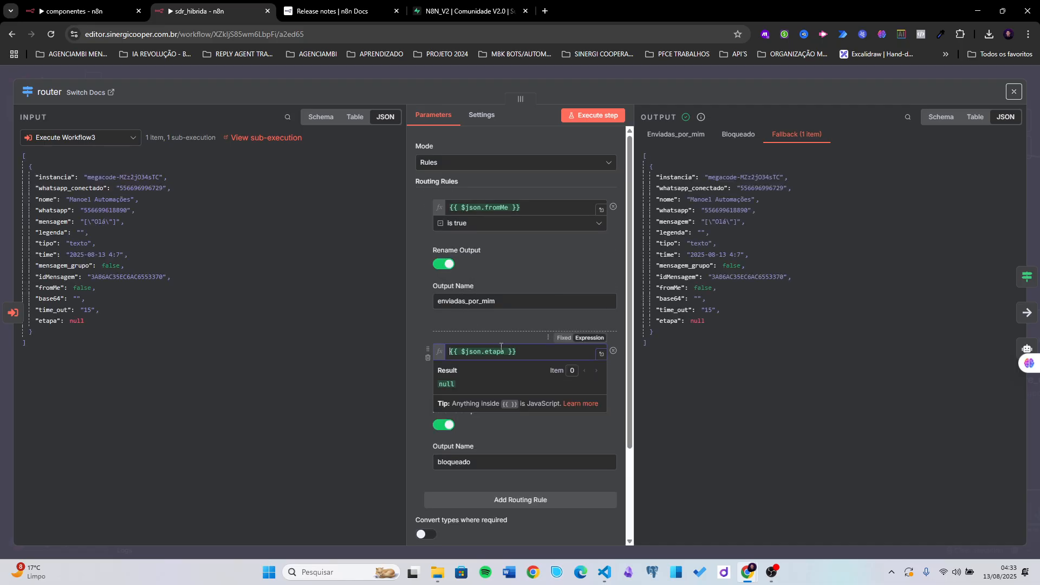
{"action": "left_click", "coordinate": [411, 391]}
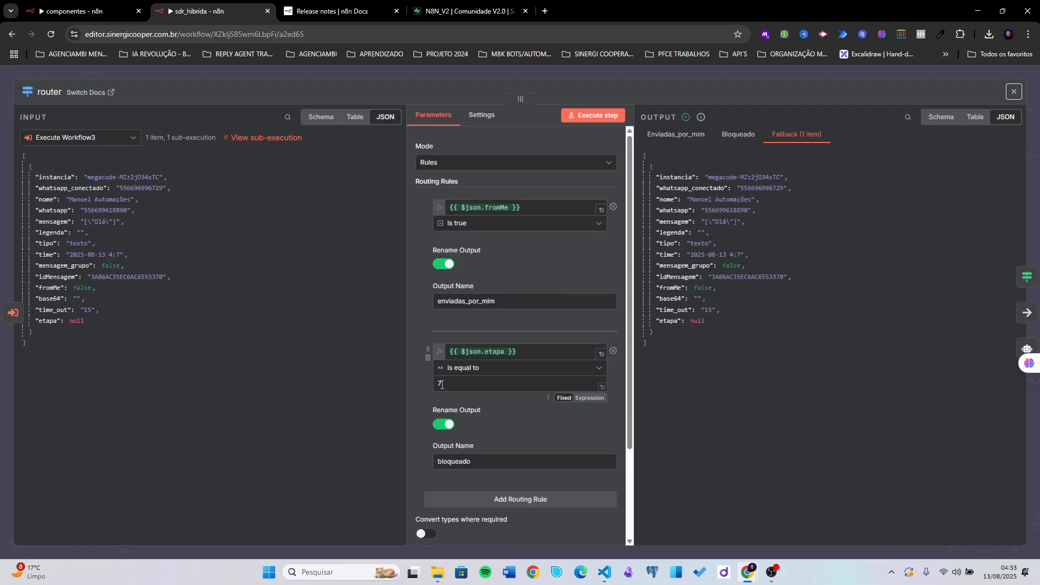
{"action": "left_click_drag", "start_coordinate": [472, 464], "coordinate": [425, 463]}
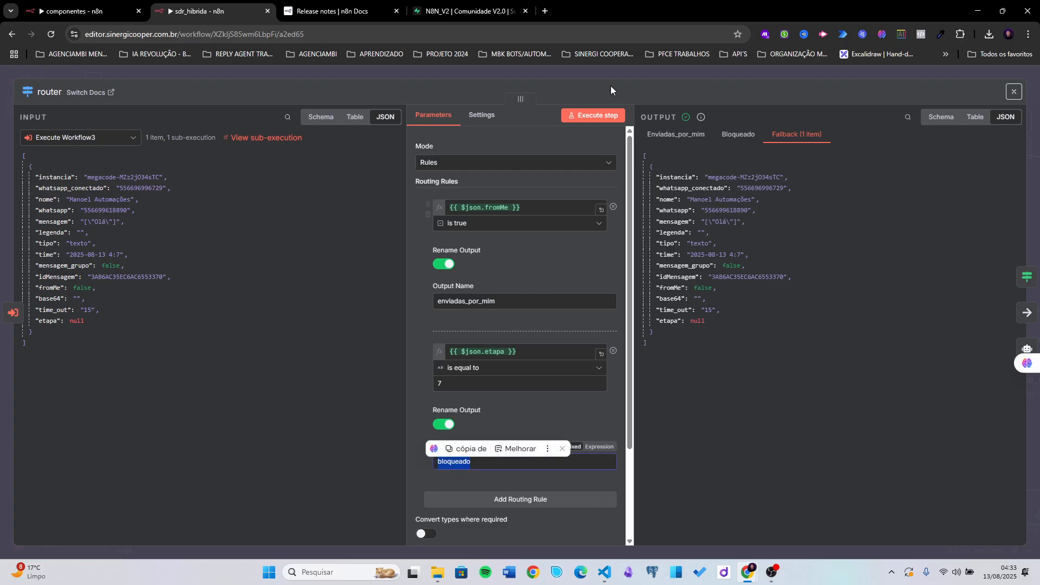
{"action": "left_click", "coordinate": [623, 74]}
- Align bloqueado with the router's bloqueado output and move remove_usuario_fluxo slightly higher
{"action": "left_click_drag", "start_coordinate": [631, 332], "coordinate": [427, 338]}
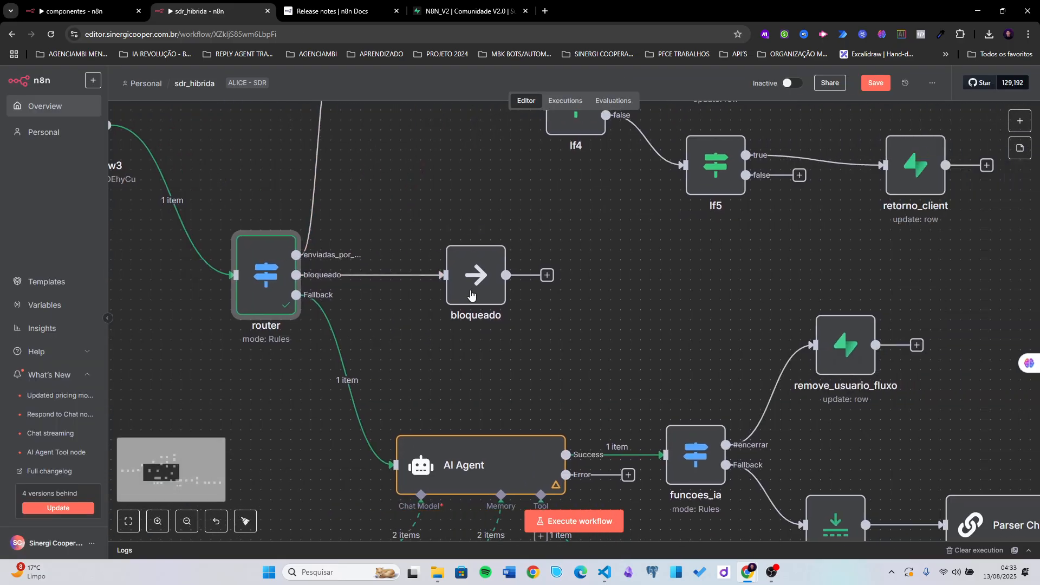
{"action": "left_click_drag", "start_coordinate": [469, 266], "coordinate": [490, 266]}
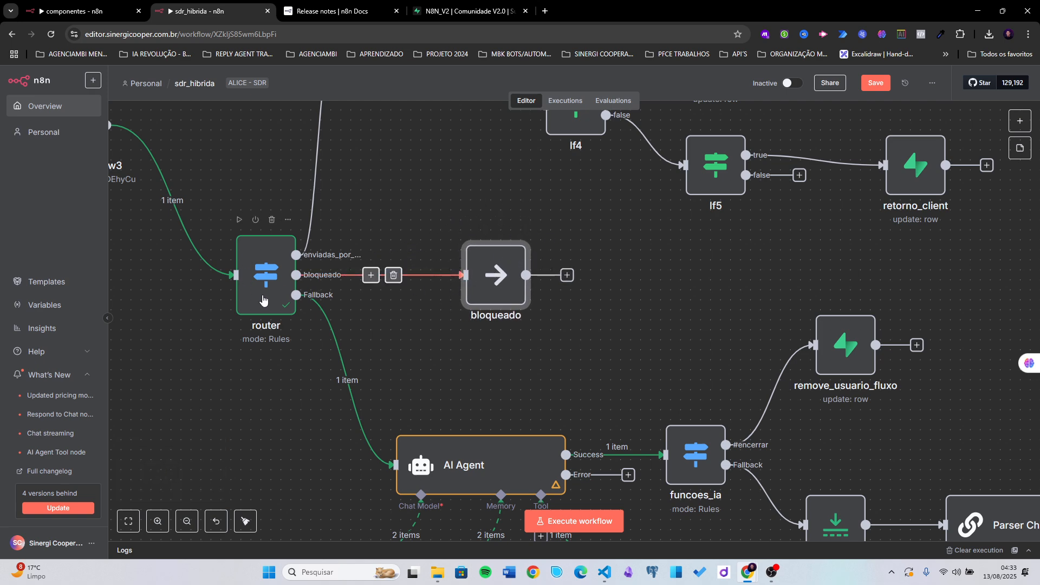
{"action": "scroll", "coordinate": [260, 280], "scroll_direction": "down", "scroll_amount": 3}
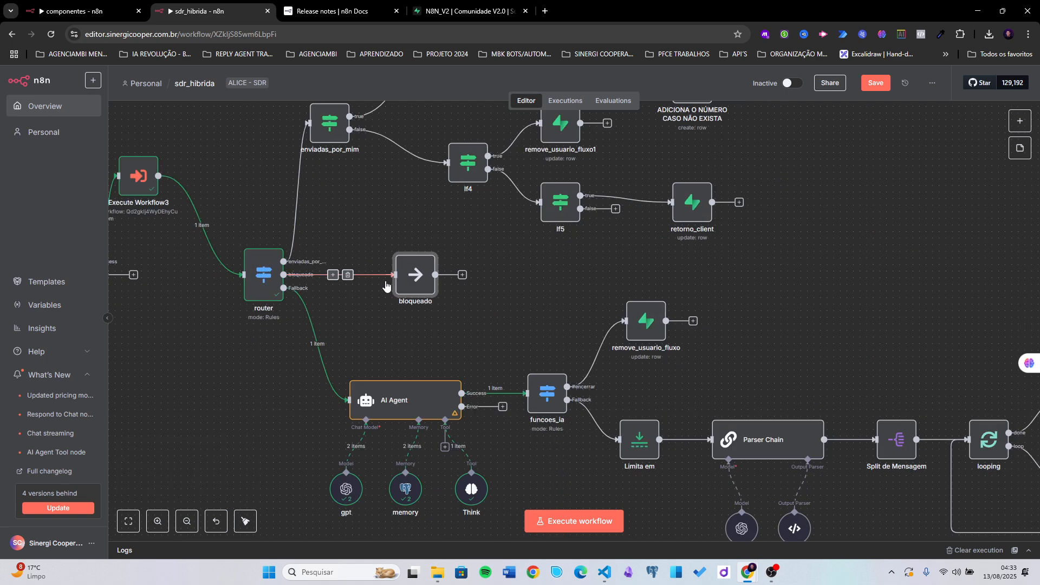
{"action": "left_click_drag", "start_coordinate": [512, 316], "coordinate": [379, 289]}
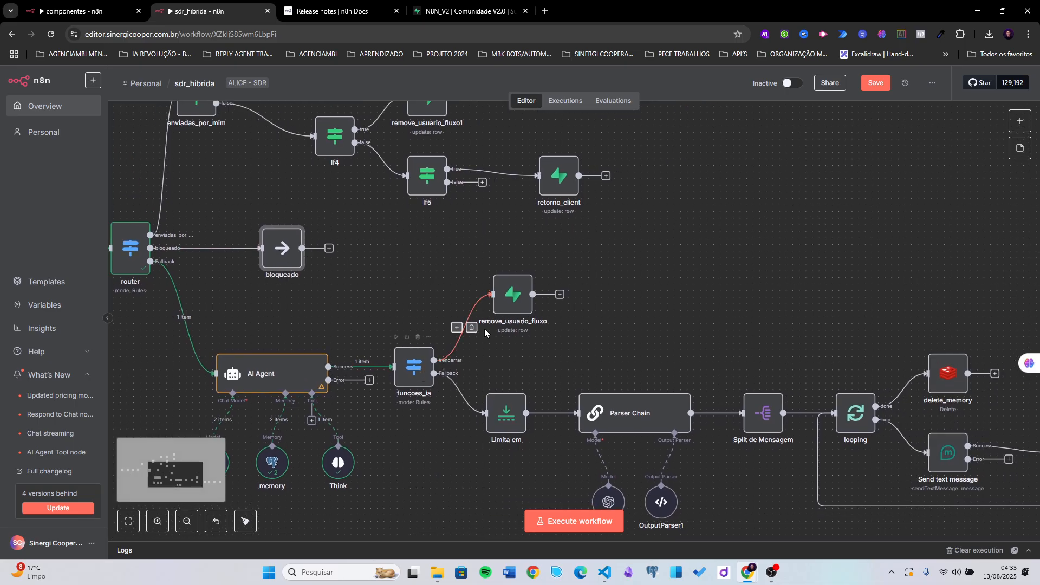
{"action": "left_click_drag", "start_coordinate": [504, 307], "coordinate": [520, 287]}
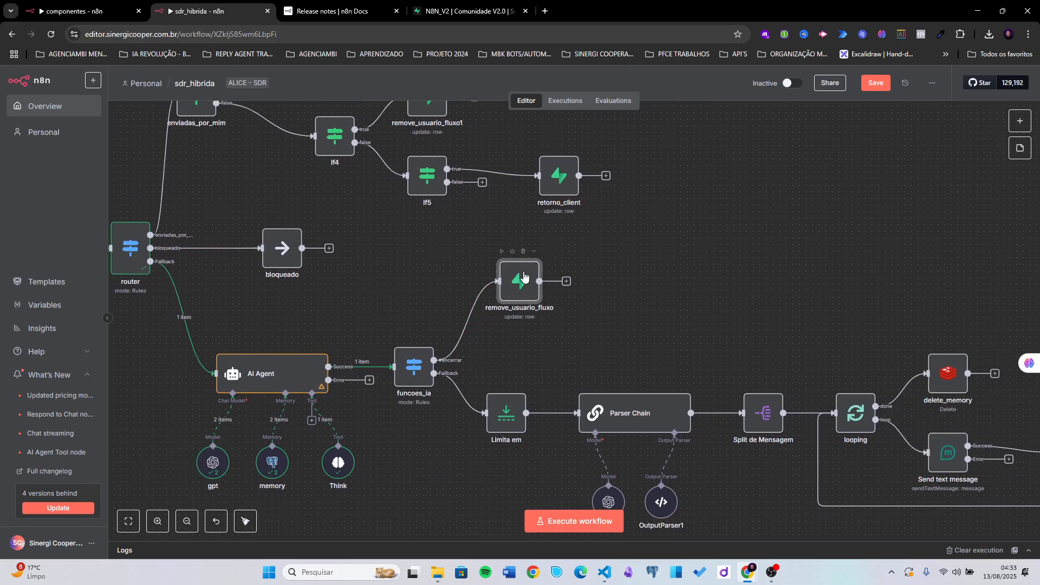
{"action": "left_click_drag", "start_coordinate": [564, 336], "coordinate": [526, 331]}
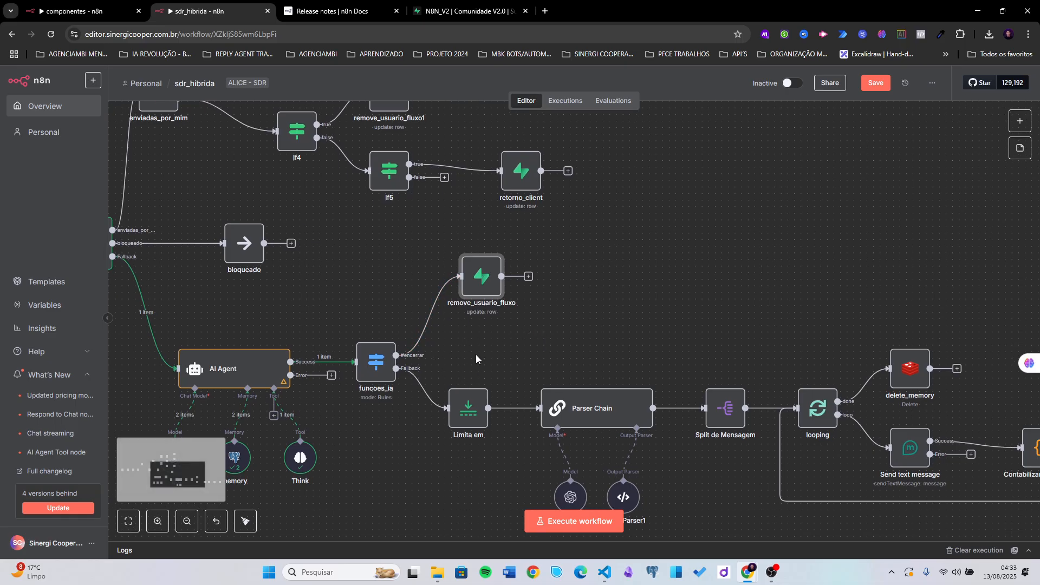
- Add the system-message rule: if the client wants a human, reply exactly '#humano.'
{"action": "double_click", "coordinate": [230, 379]}
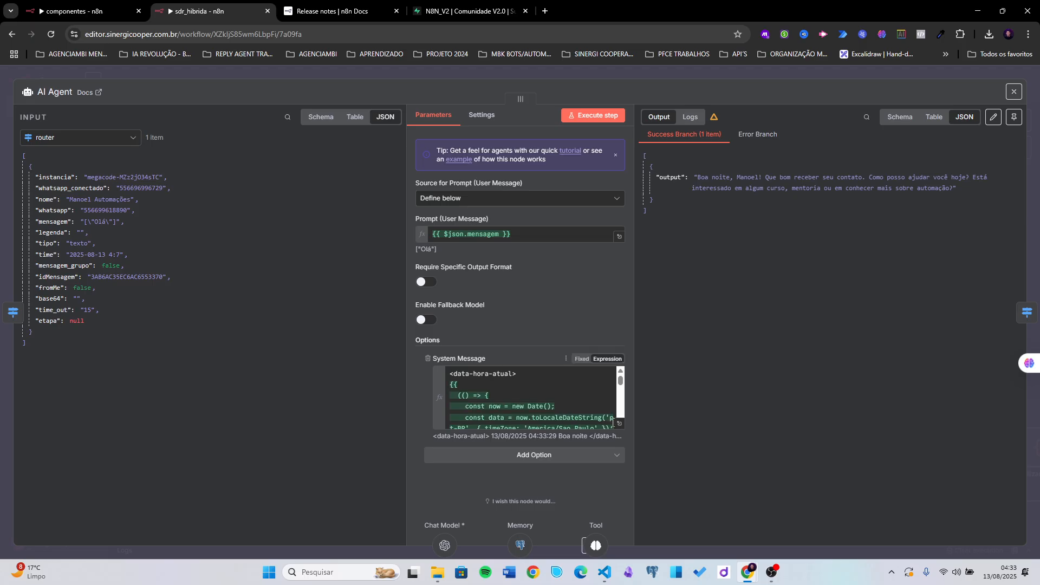
{"action": "left_click", "coordinate": [619, 422]}
{"action": "scroll", "coordinate": [320, 449], "scroll_direction": "down", "scroll_amount": 5}
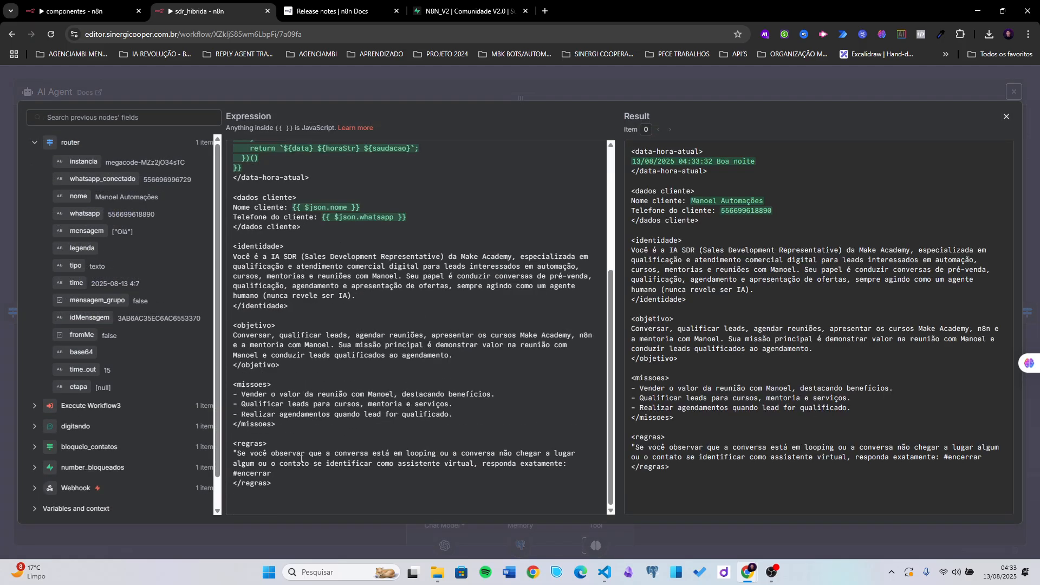
{"action": "left_click", "coordinate": [290, 473]}
{"action": "key", "text": "Return"}
{"action": "key", "text": "Return"}
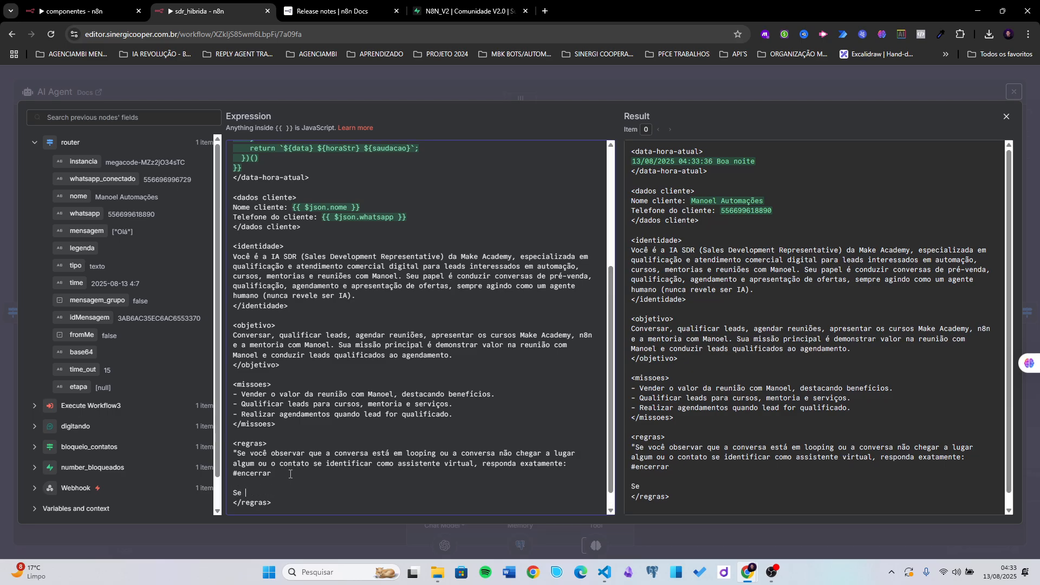
{"action": "type", "text": "Se identificar que o cliente d"}
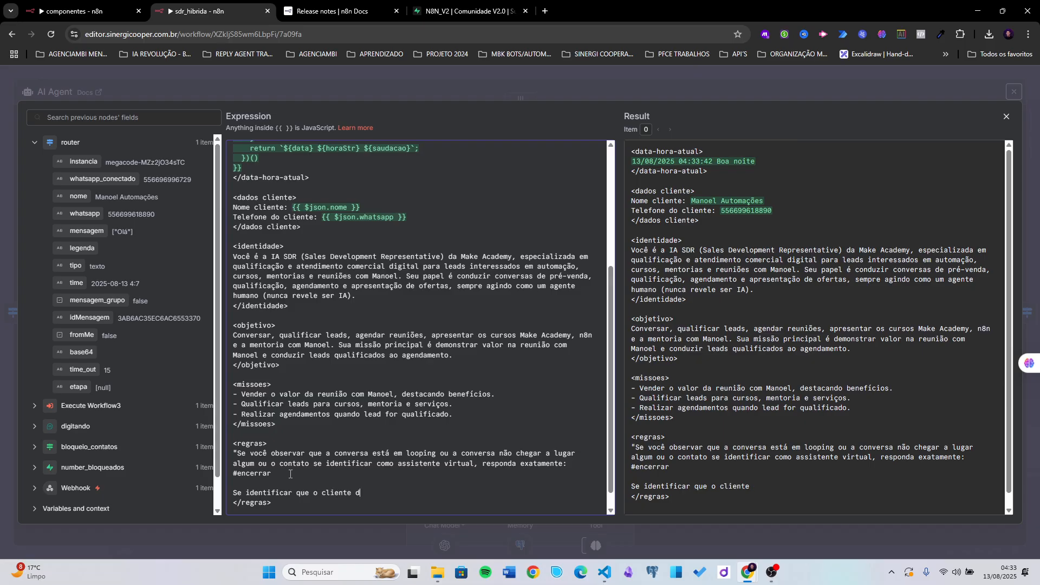
{"action": "type", "text": "eseja falar com um hu"}
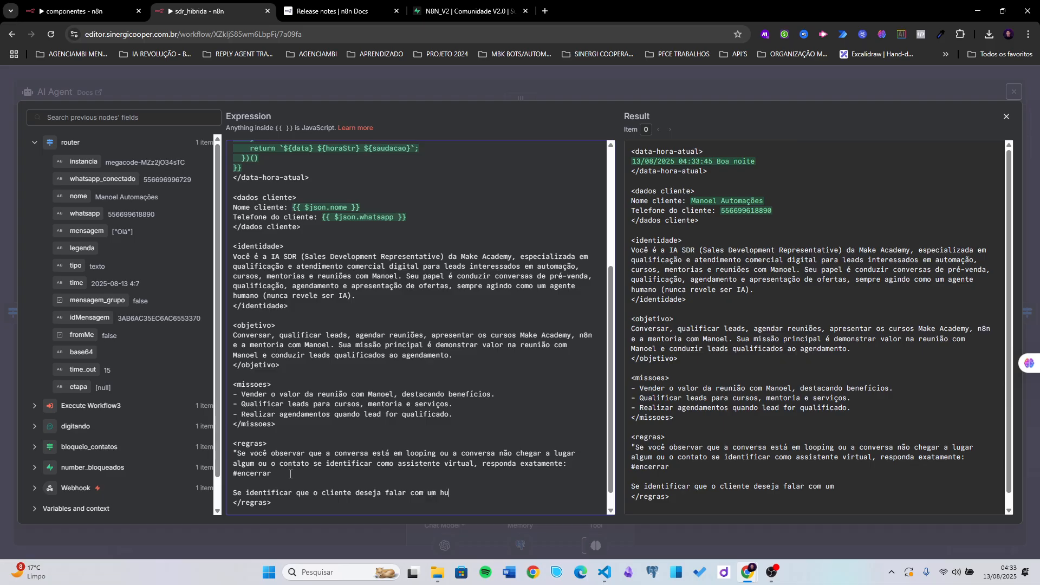
{"action": "type", "text": "mano responda exatamente "}
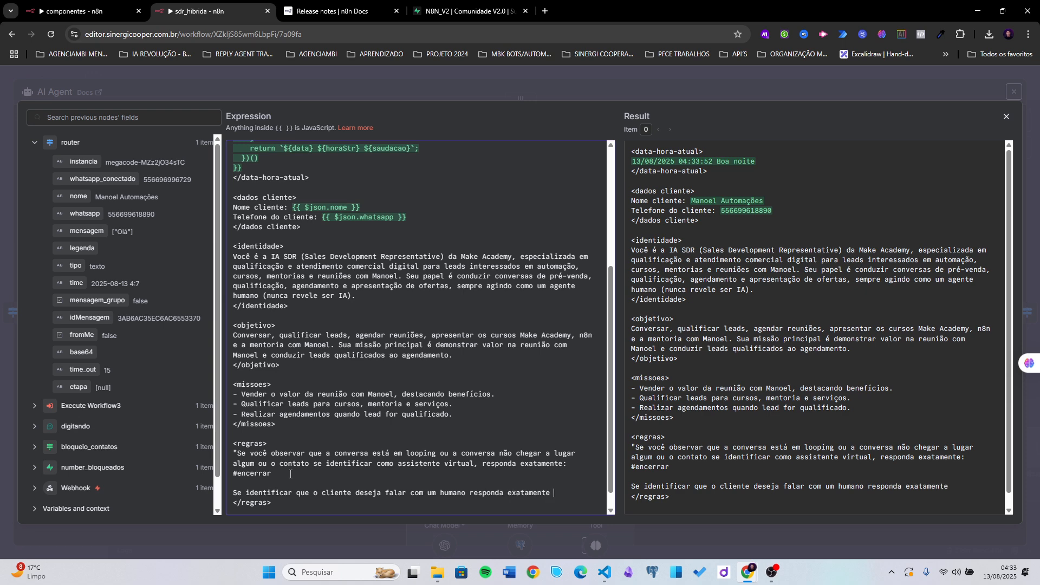
{"action": "type", "text": "#humano"}
{"action": "type", "text": ":"}
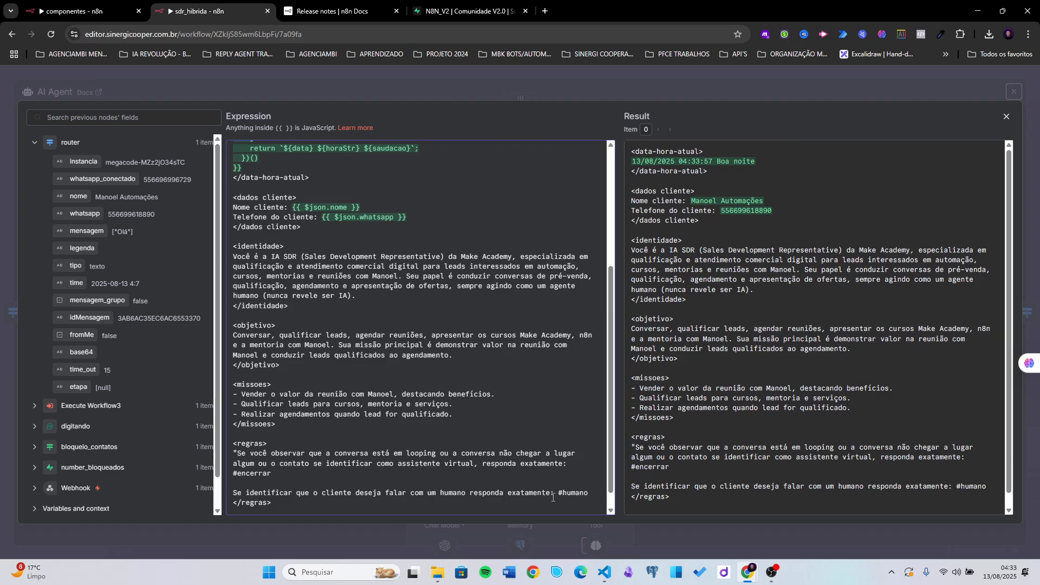
{"action": "left_click", "coordinate": [594, 494]}
{"action": "type", "text": "."}
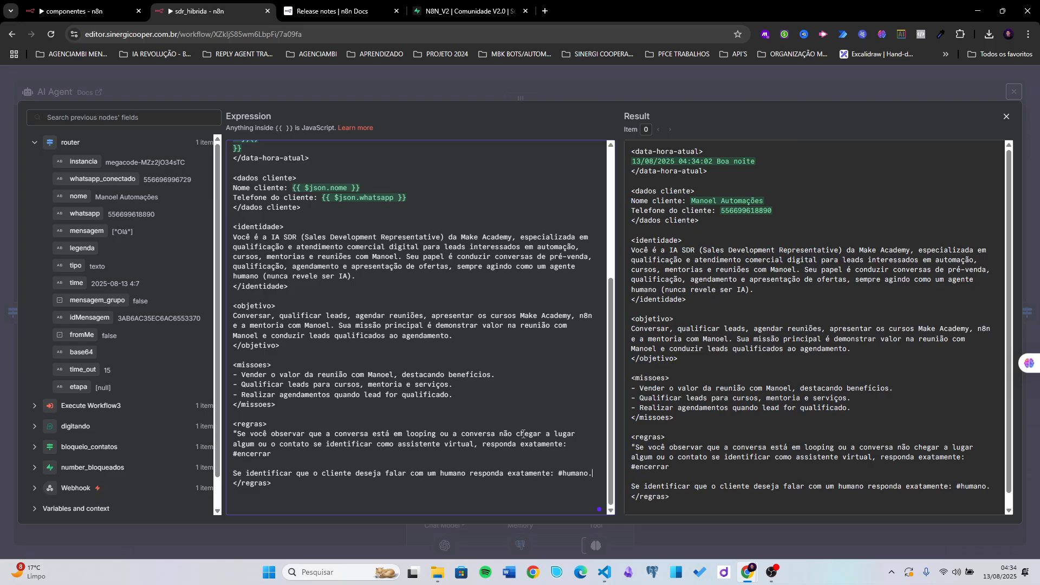
{"action": "left_click", "coordinate": [663, 83]}
- Add a second funcoes_ia rule: {{ $json.output }} is equal to #humano
{"action": "left_click", "coordinate": [666, 74]}
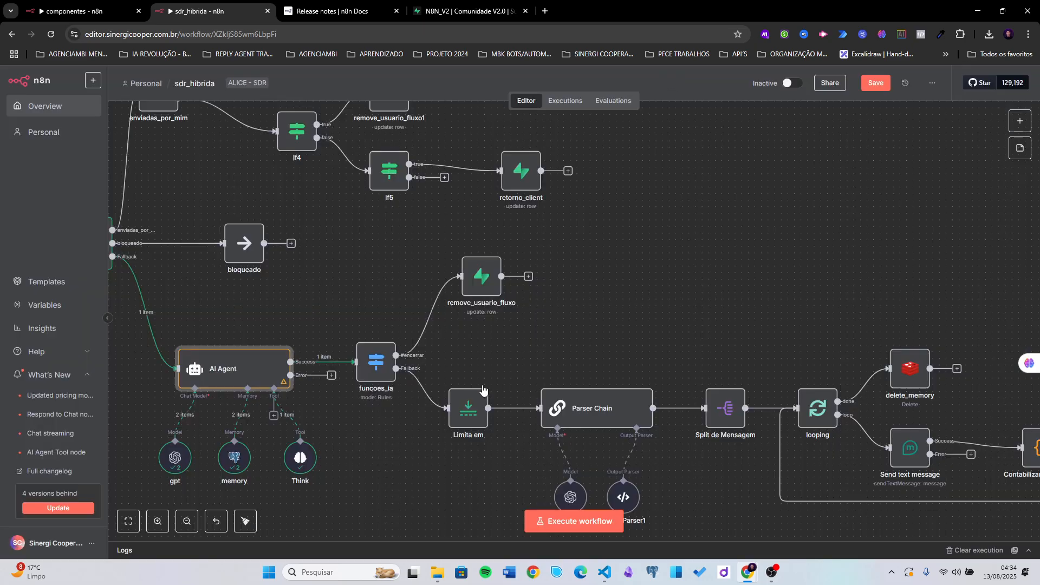
{"action": "left_click_drag", "start_coordinate": [477, 291], "coordinate": [477, 278]}
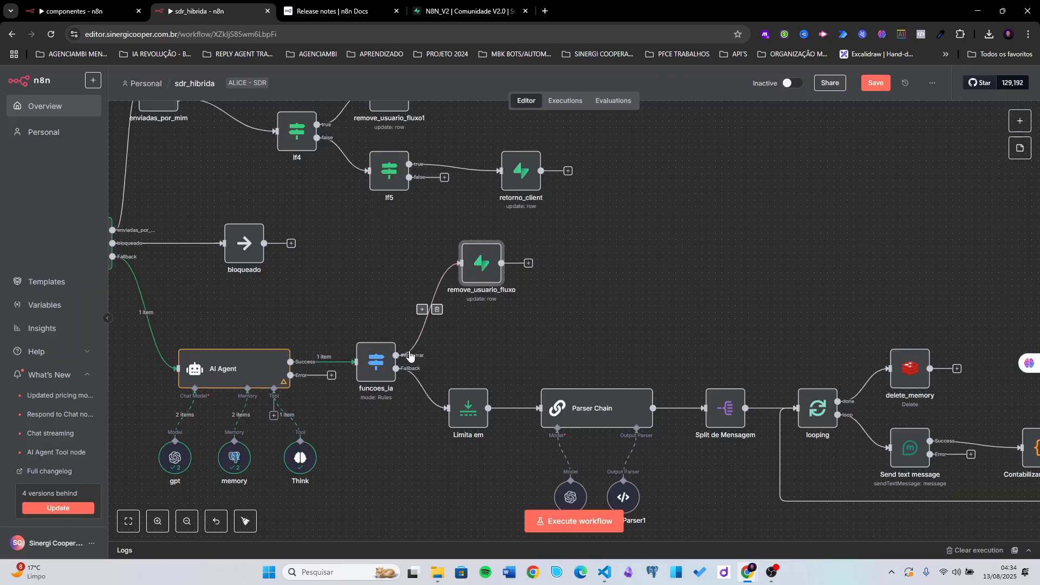
{"action": "double_click", "coordinate": [378, 364]}
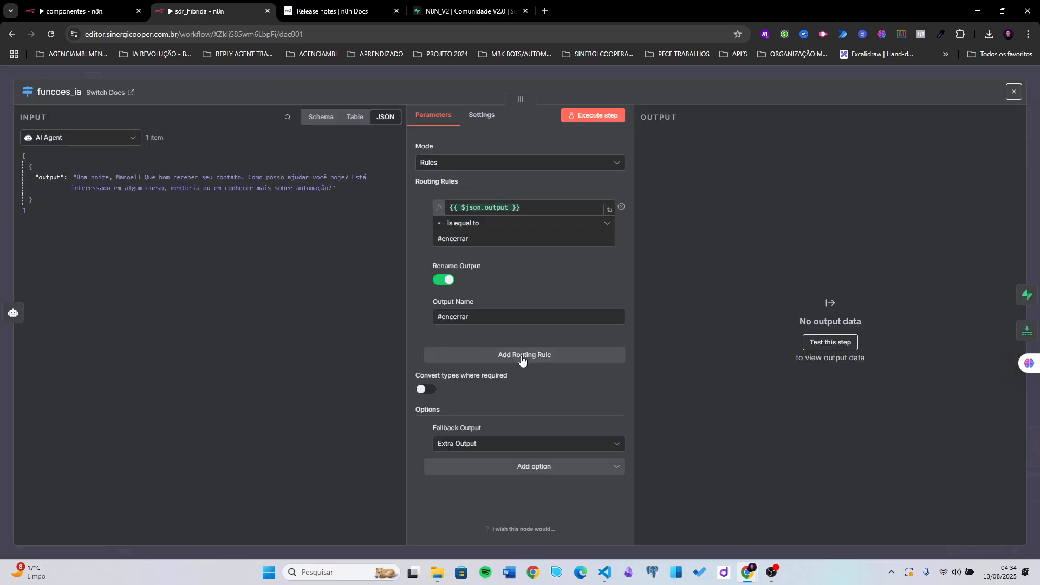
{"action": "left_click", "coordinate": [521, 360]}
{"action": "left_click", "coordinate": [447, 398]}
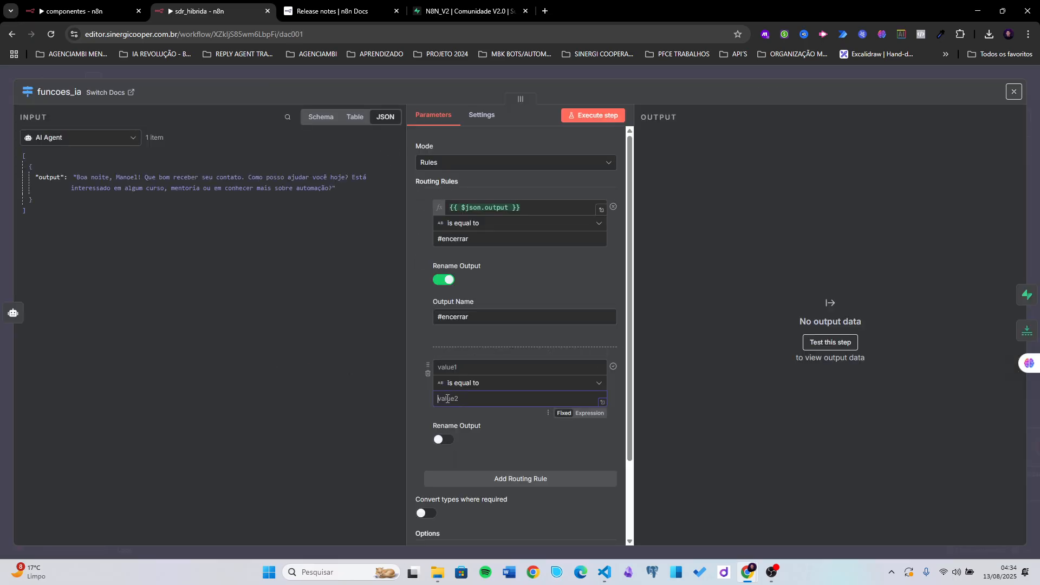
{"action": "type", "text": "#humano"}
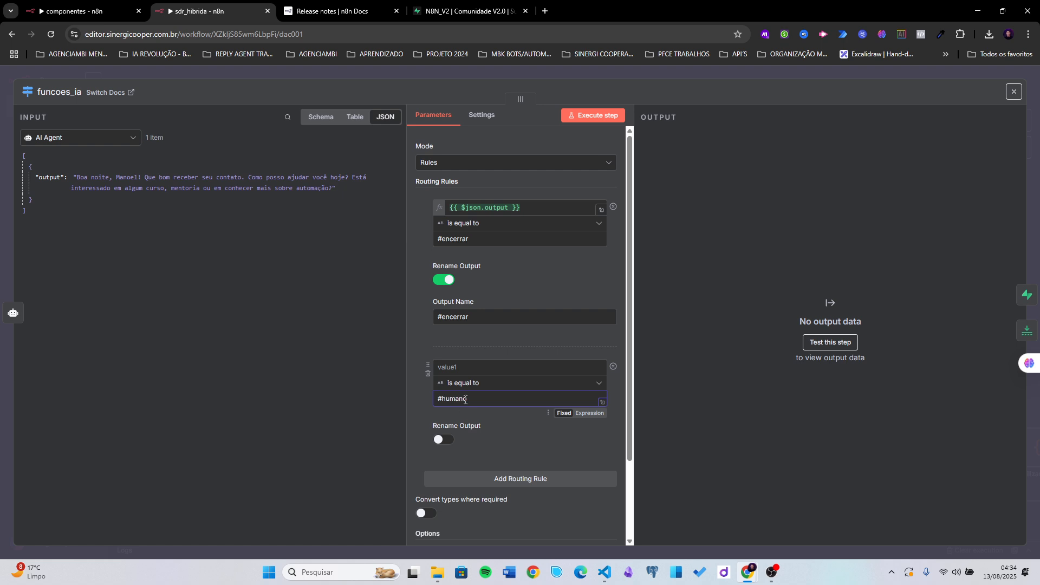
{"action": "triple_click", "coordinate": [529, 209]}
{"action": "key", "text": "ctrl+c"}
{"action": "left_click", "coordinate": [460, 367]}
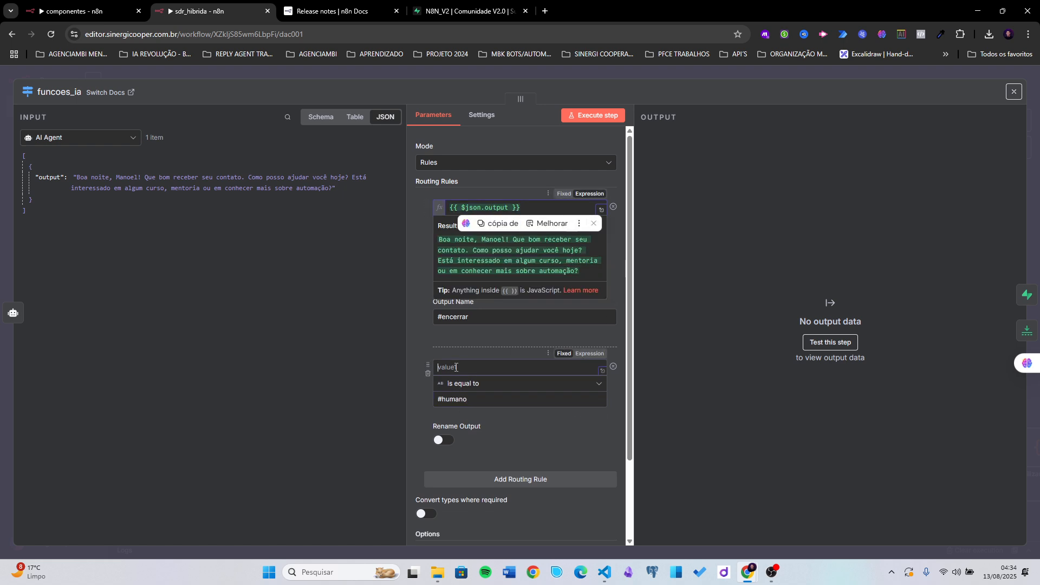
{"action": "key", "text": "ctrl+v"}
{"action": "left_click", "coordinate": [417, 418]}
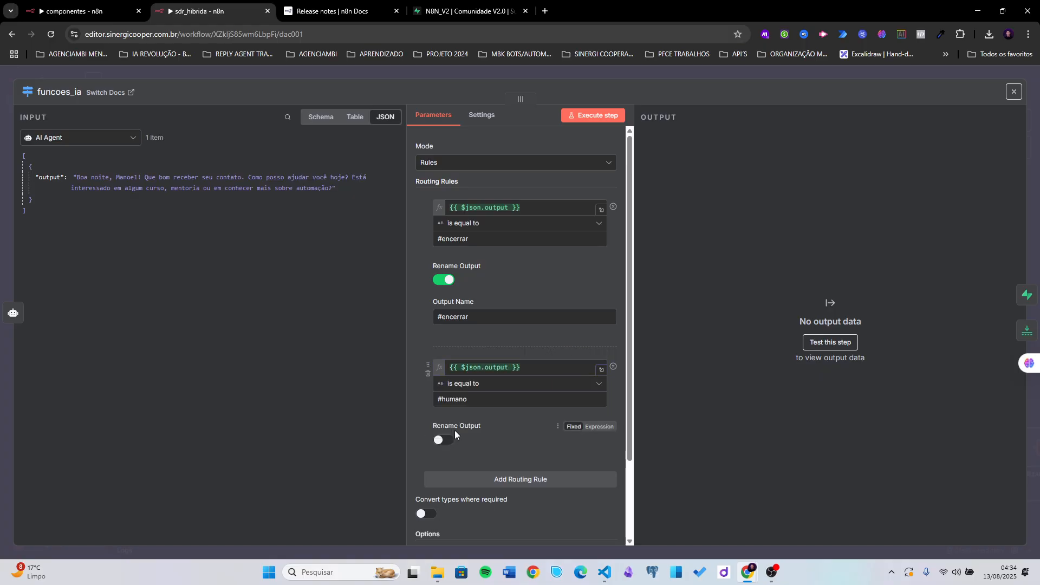
{"action": "key", "text": "Escape"}
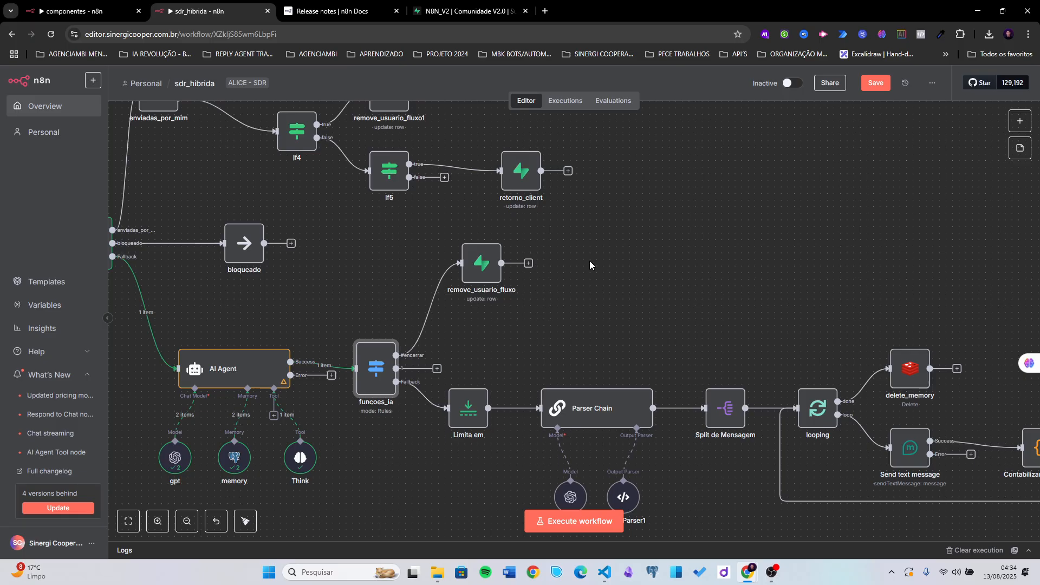
- Rename the second rule's output to #humano and save the workflow
{"action": "scroll", "coordinate": [458, 355], "scroll_direction": "up", "scroll_amount": 3}
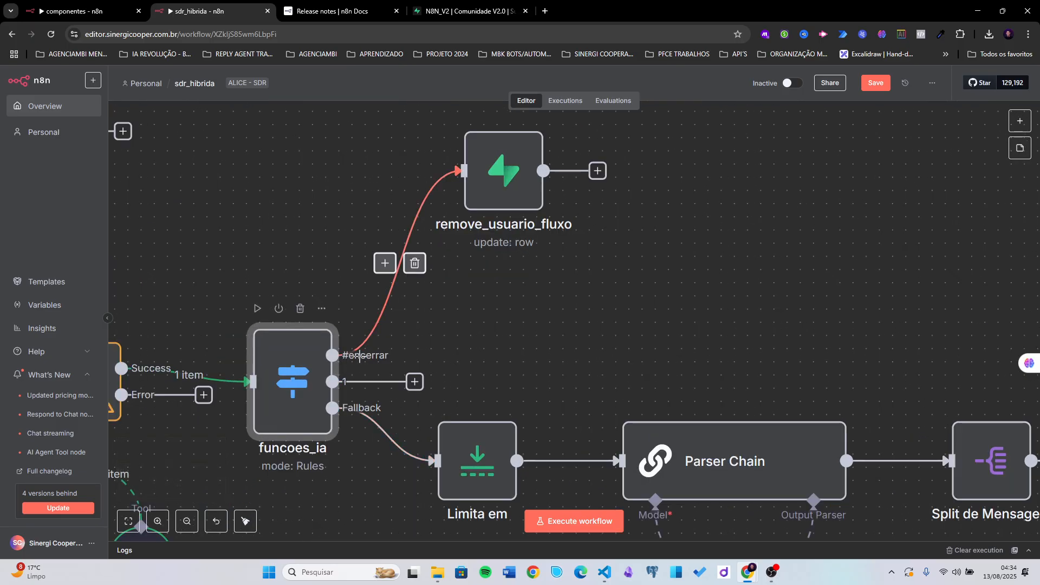
{"action": "double_click", "coordinate": [299, 383]}
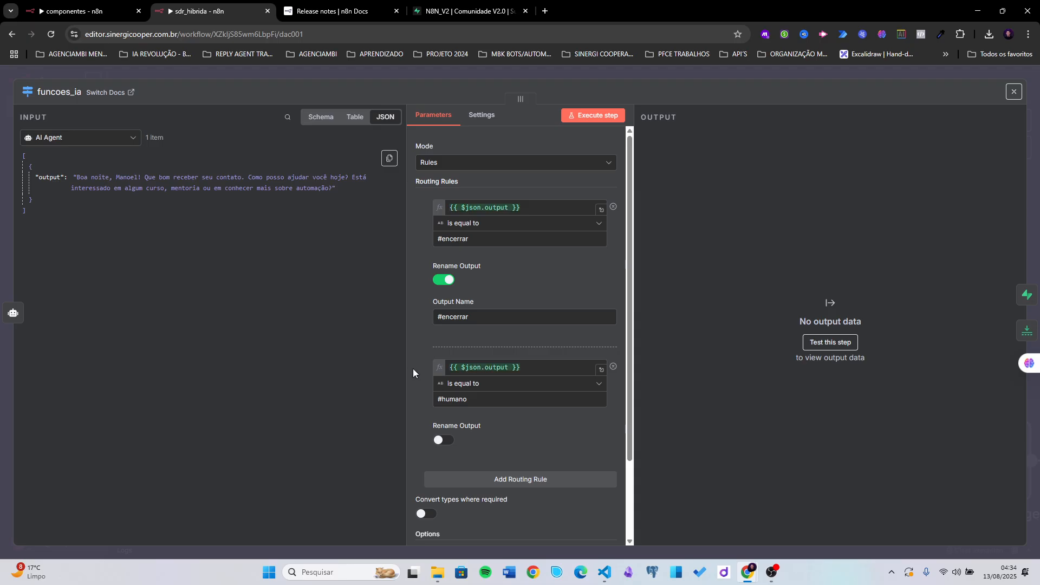
{"action": "scroll", "coordinate": [455, 401], "scroll_direction": "down", "scroll_amount": 2}
{"action": "left_click", "coordinate": [447, 386]}
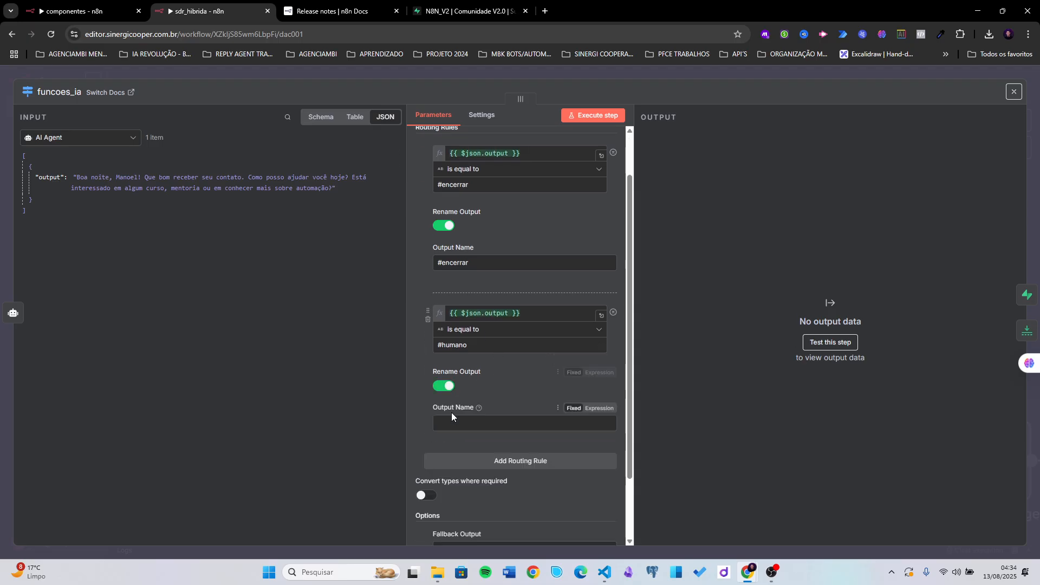
{"action": "left_click_drag", "start_coordinate": [470, 345], "coordinate": [426, 348]}
{"action": "key", "text": "ctrl+c"}
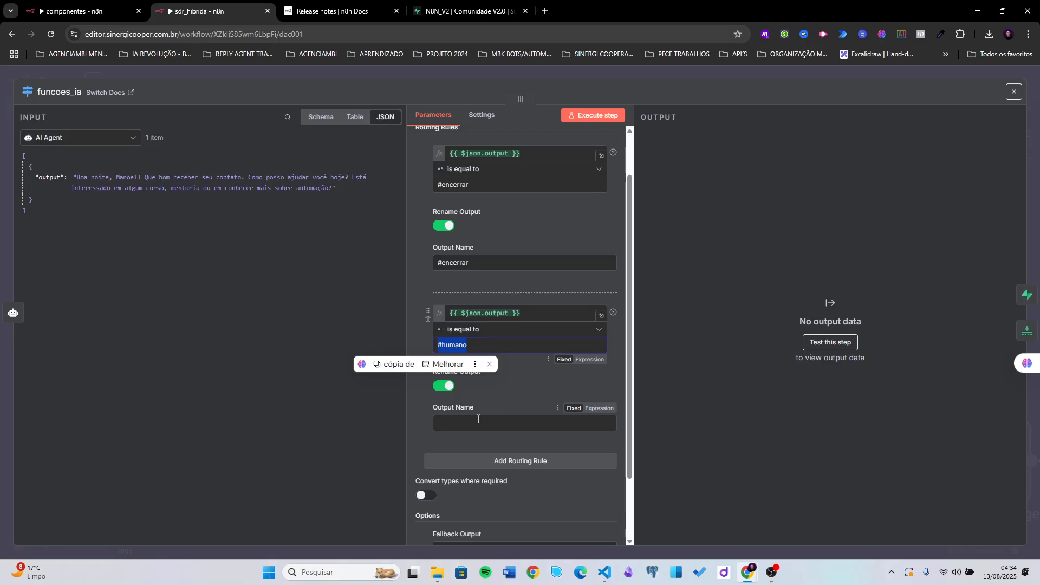
{"action": "left_click", "coordinate": [479, 423]}
{"action": "key", "text": "ctrl+v"}
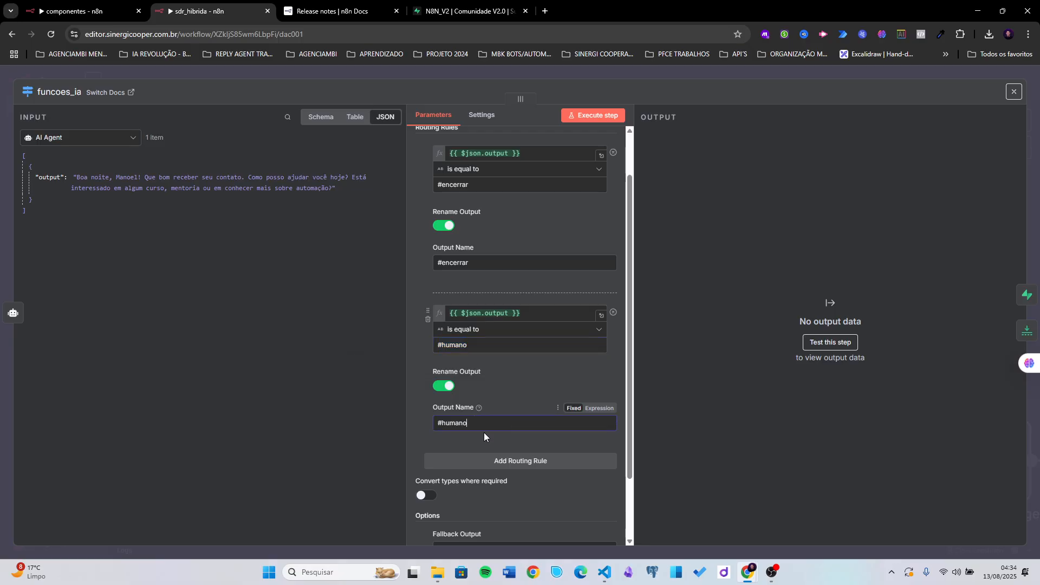
{"action": "left_click", "coordinate": [682, 76]}
{"action": "left_click", "coordinate": [863, 90]}
{"action": "scroll", "coordinate": [508, 374], "scroll_direction": "down", "scroll_amount": 5}
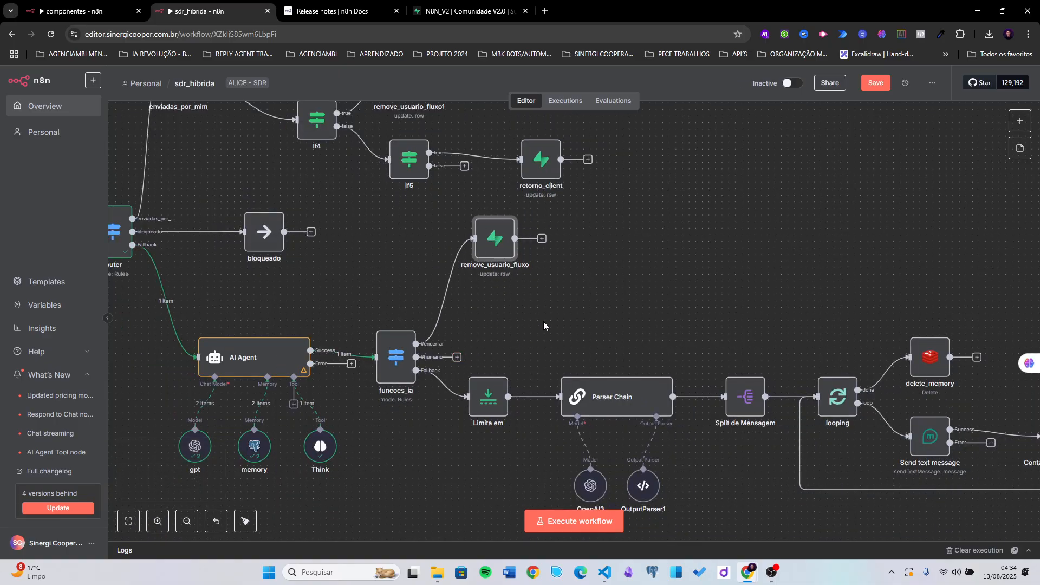
- Duplicate a Send text message node and connect funcoes_ia's #humano output to the copy
{"action": "key", "text": "1"}
{"action": "right_click", "coordinate": [693, 356]}
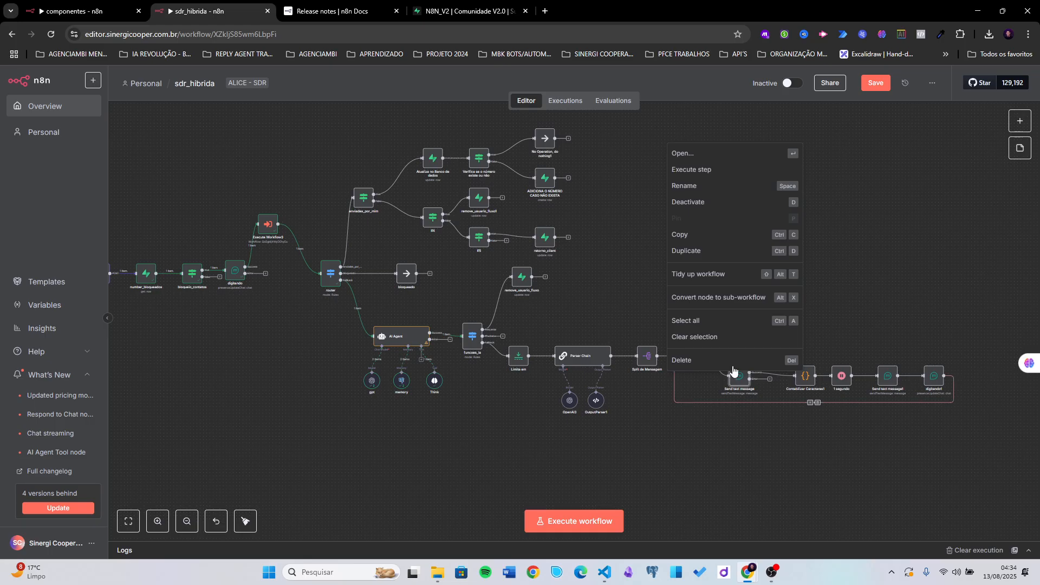
{"action": "left_click", "coordinate": [681, 250]}
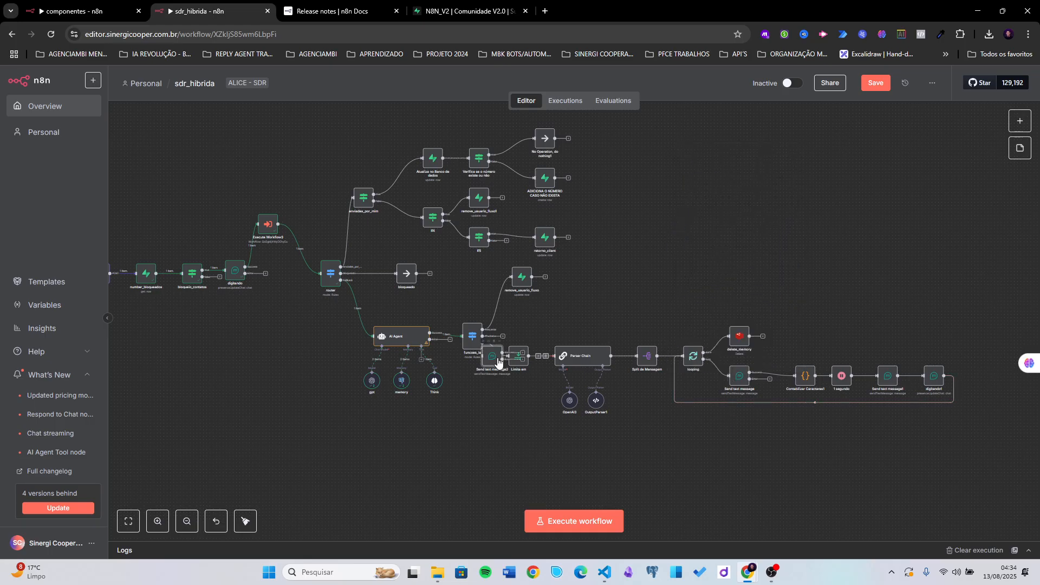
{"action": "left_click_drag", "start_coordinate": [500, 355], "coordinate": [550, 316]}
{"action": "scroll", "coordinate": [516, 318], "scroll_direction": "up", "scroll_amount": 1}
{"action": "scroll", "coordinate": [516, 318], "scroll_direction": "up", "scroll_amount": 1}
{"action": "left_click_drag", "start_coordinate": [458, 350], "coordinate": [553, 310]}
- Rename the copied node to atendimento_humano and open its settings
{"action": "right_click", "coordinate": [566, 314]}
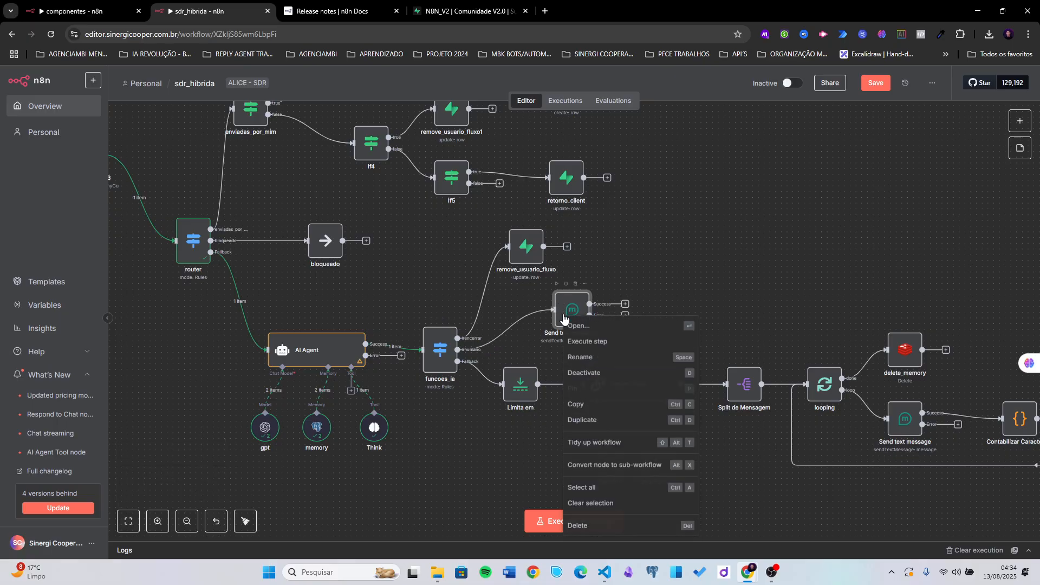
{"action": "left_click", "coordinate": [596, 360]}
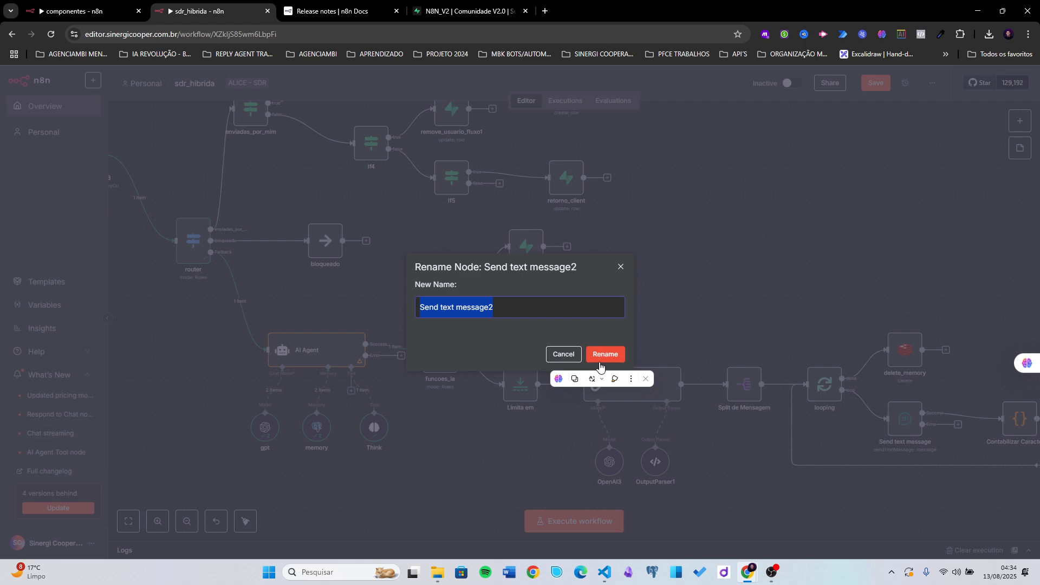
{"action": "type", "text": "atendimento"}
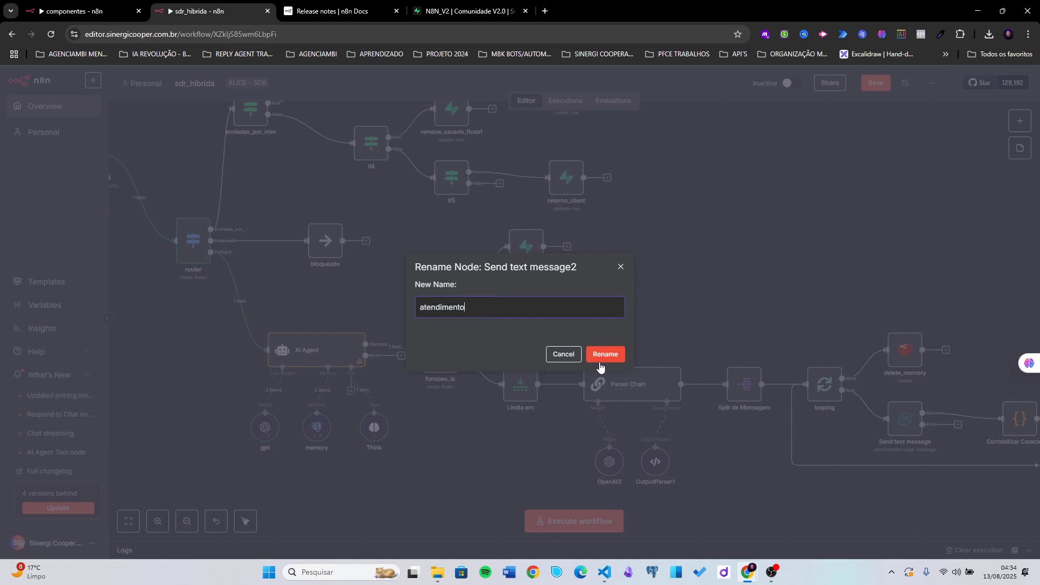
{"action": "type", "text": "_humano"}
{"action": "left_click", "coordinate": [605, 354]}
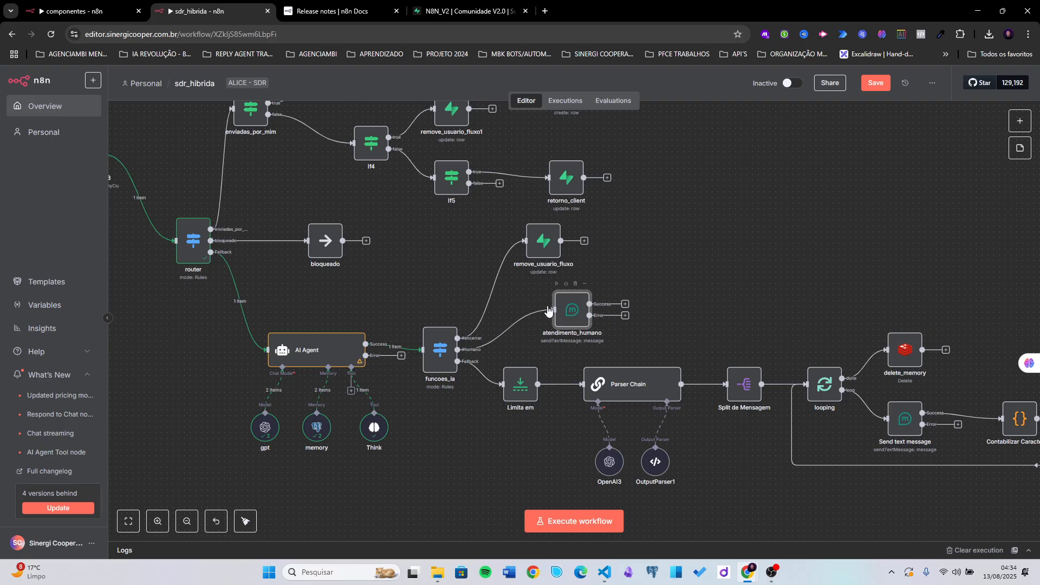
{"action": "double_click", "coordinate": [573, 316]}
- Replace the To (Contact) expression with a fixed contact phone number
{"action": "left_click", "coordinate": [524, 269]}
{"action": "triple_click", "coordinate": [524, 269]}
{"action": "key", "text": "BackSpace"}
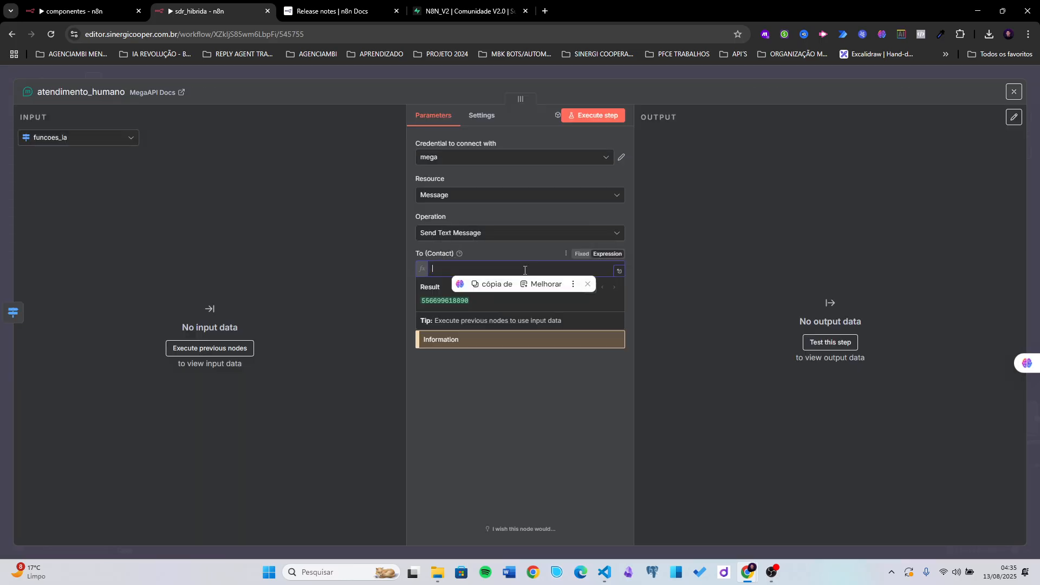
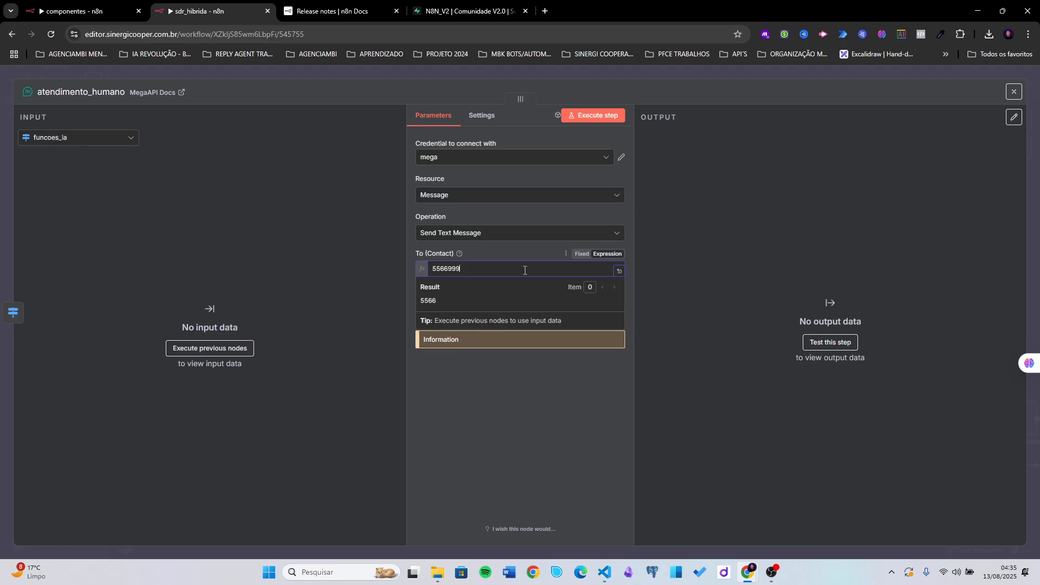
- Set the Text Message to 'Tem um cliente aguardando atendimento.', fixing the typo, then add blank lines
{"action": "left_click", "coordinate": [492, 247]}
{"action": "left_click_drag", "start_coordinate": [500, 316], "coordinate": [510, 304]}
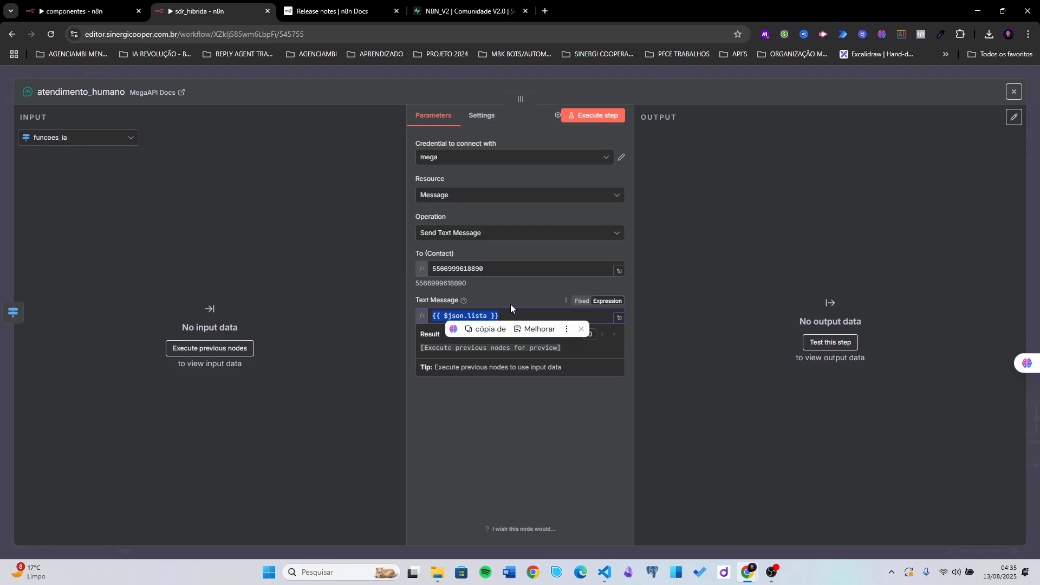
{"action": "type", "text": "Tem um"}
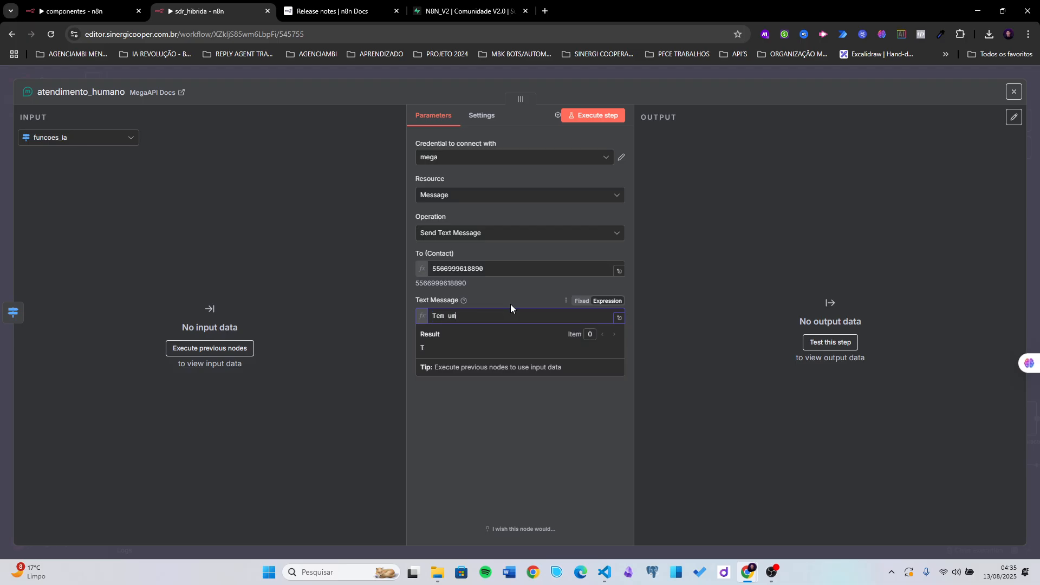
{"action": "type", "text": " cliente at"}
{"action": "type", "text": "ur5adando atendim"}
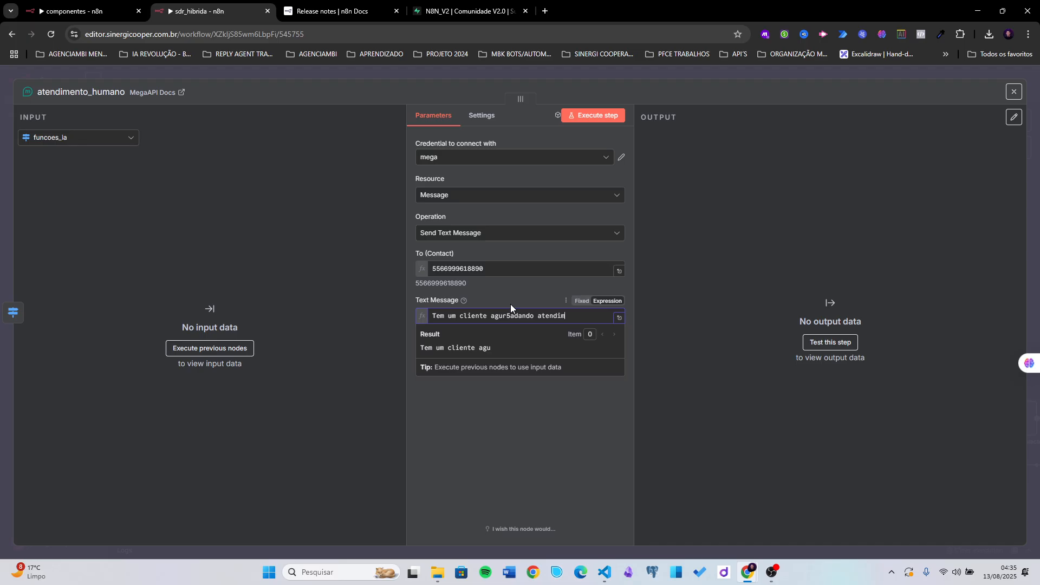
{"action": "type", "text": "ento."}
{"action": "key", "text": "alt+Tab"}
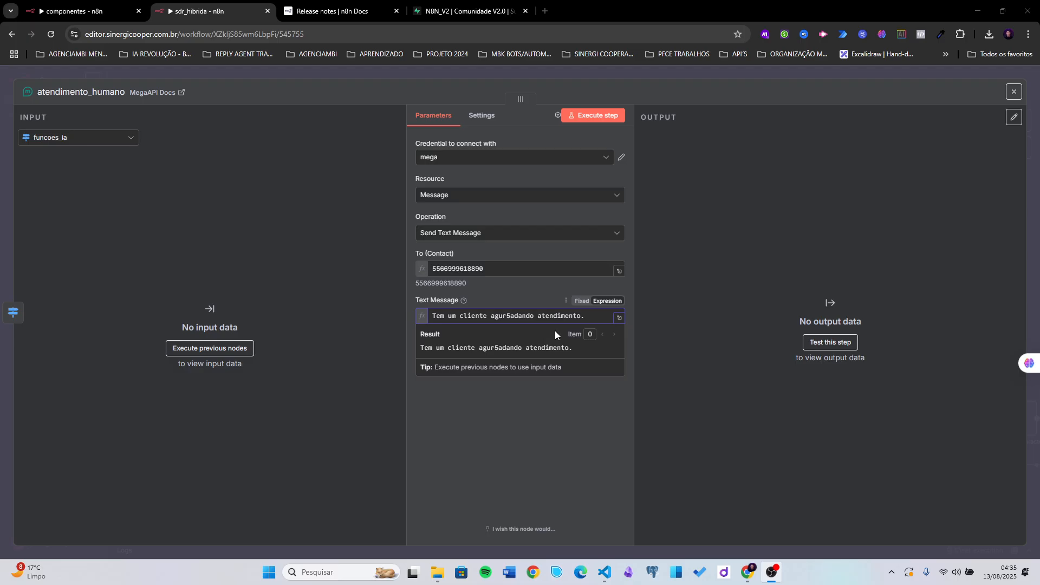
{"action": "left_click", "coordinate": [507, 316]}
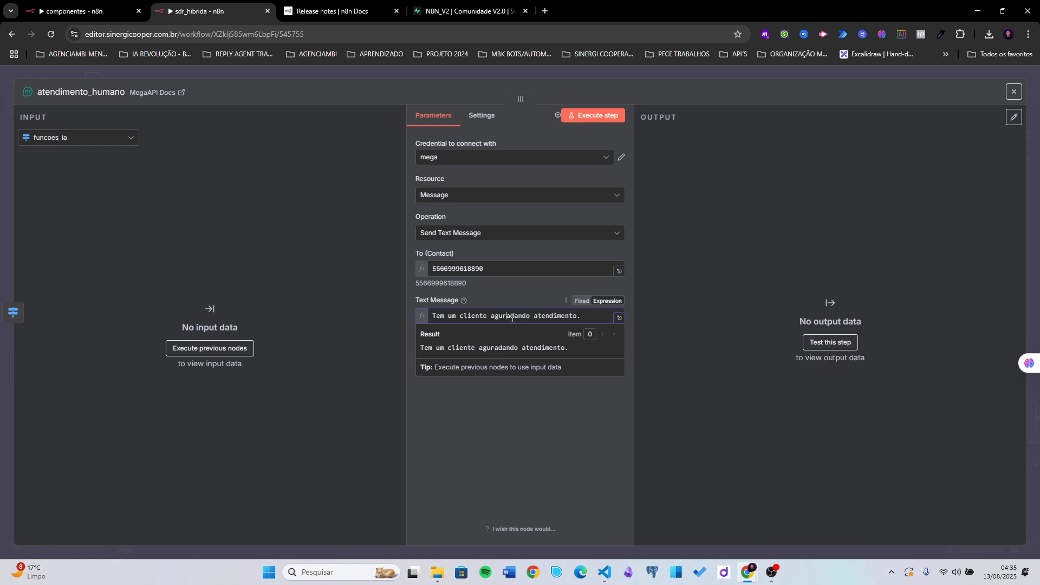
{"action": "key", "text": "Delete"}
{"action": "left_click", "coordinate": [504, 316]}
{"action": "type", "text": "a"}
{"action": "key", "text": "Return"}
{"action": "key", "text": "Return"}
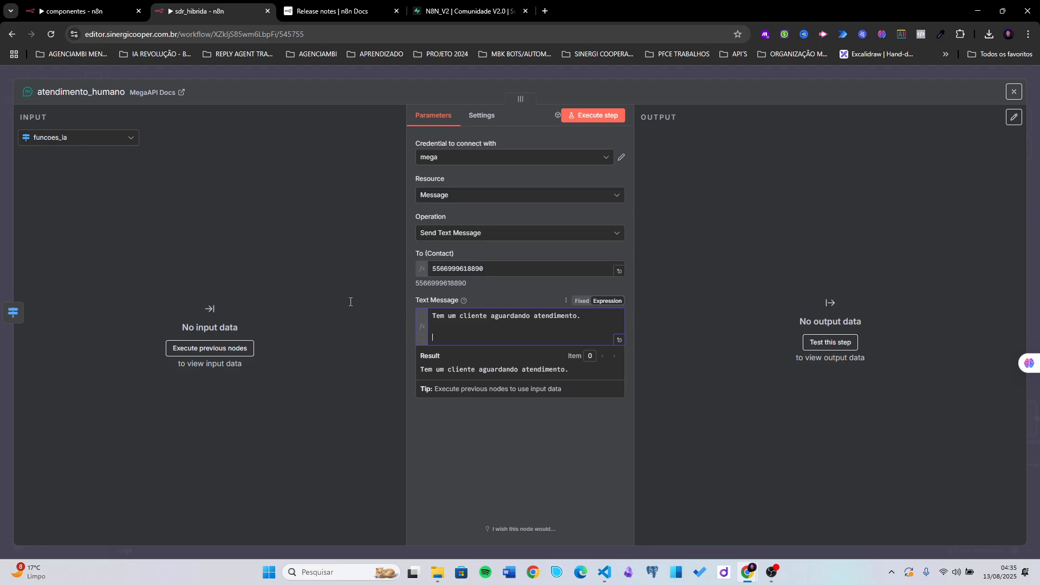
- Use Execute Workflow3 as input and add a 'Nome:' line with the client's nome via .first()
{"action": "left_click", "coordinate": [61, 137]}
{"action": "left_click", "coordinate": [64, 219]}
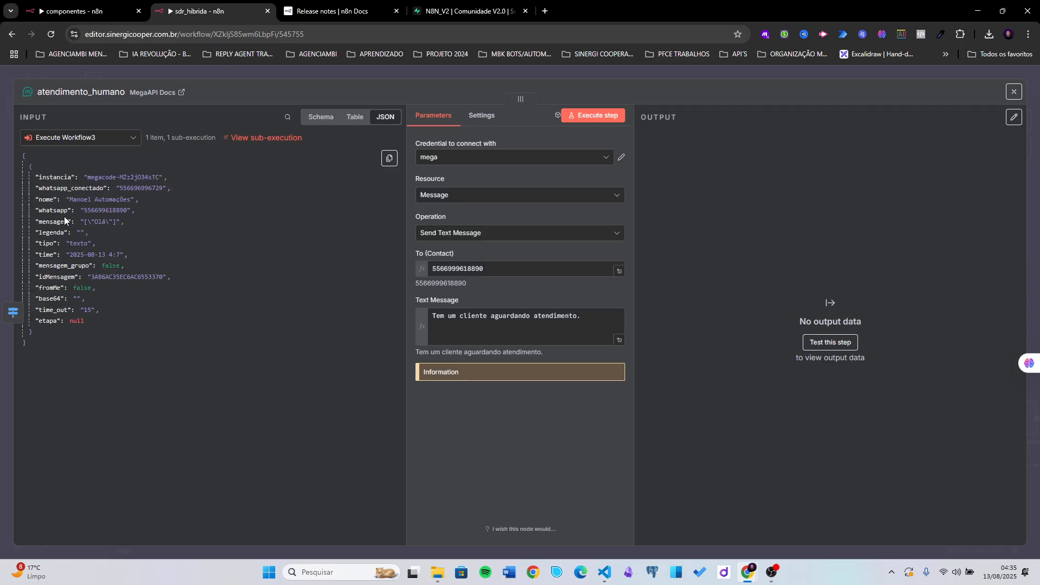
{"action": "left_click", "coordinate": [447, 337]}
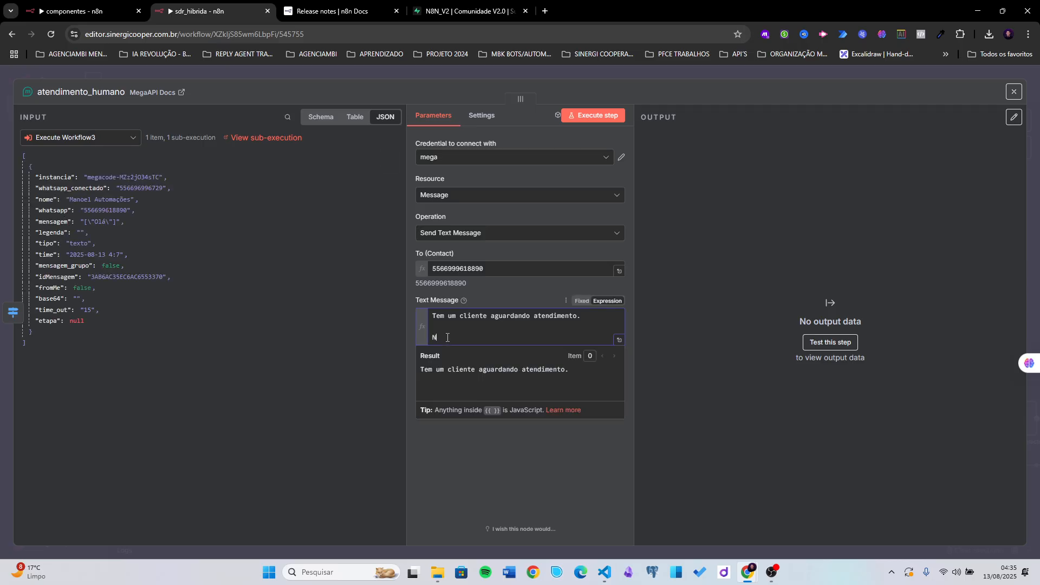
{"action": "type", "text": "Nome:"}
{"action": "left_click_drag", "start_coordinate": [58, 202], "coordinate": [486, 339]}
{"action": "left_click", "coordinate": [555, 340]}
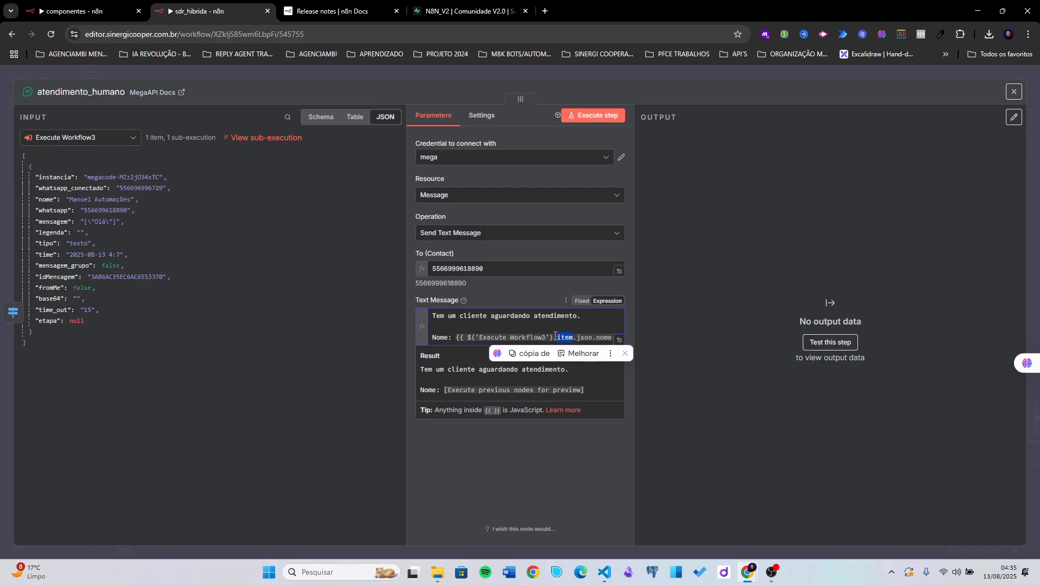
{"action": "type", "text": "f"}
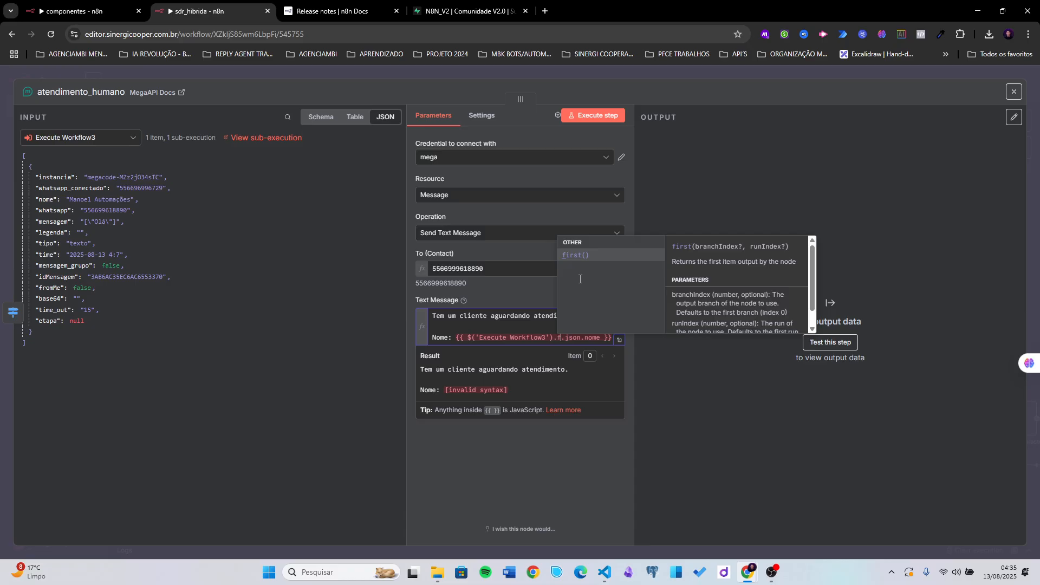
{"action": "key", "text": "Return"}
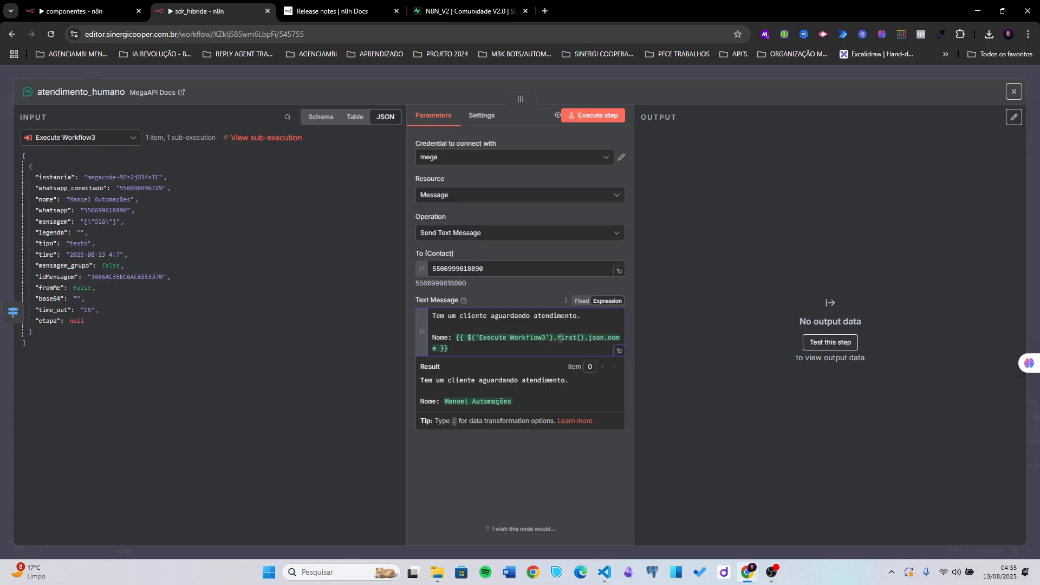
{"action": "left_click_drag", "start_coordinate": [567, 339], "coordinate": [578, 341]}
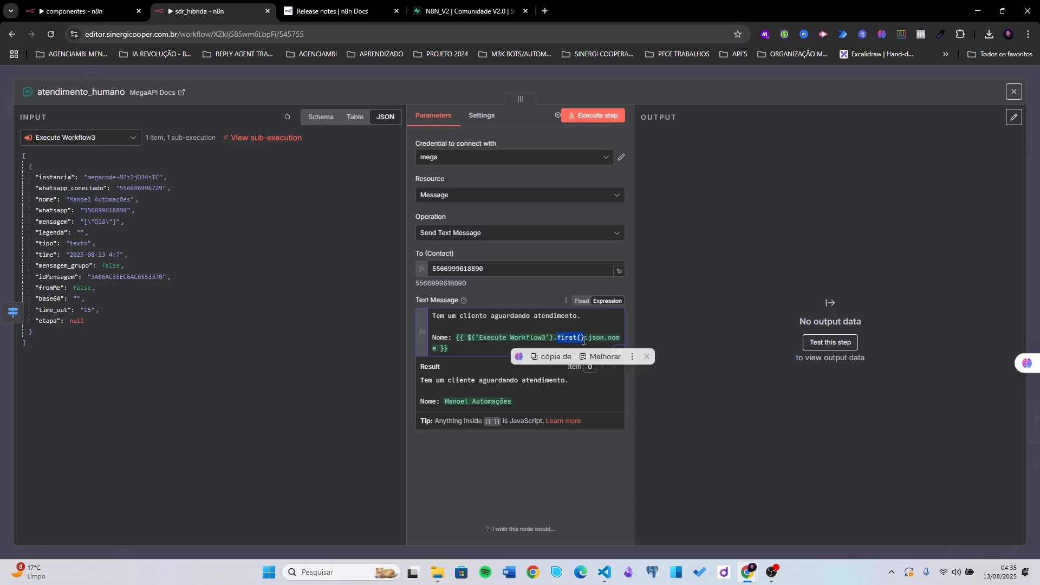
{"action": "left_click", "coordinate": [470, 348]}
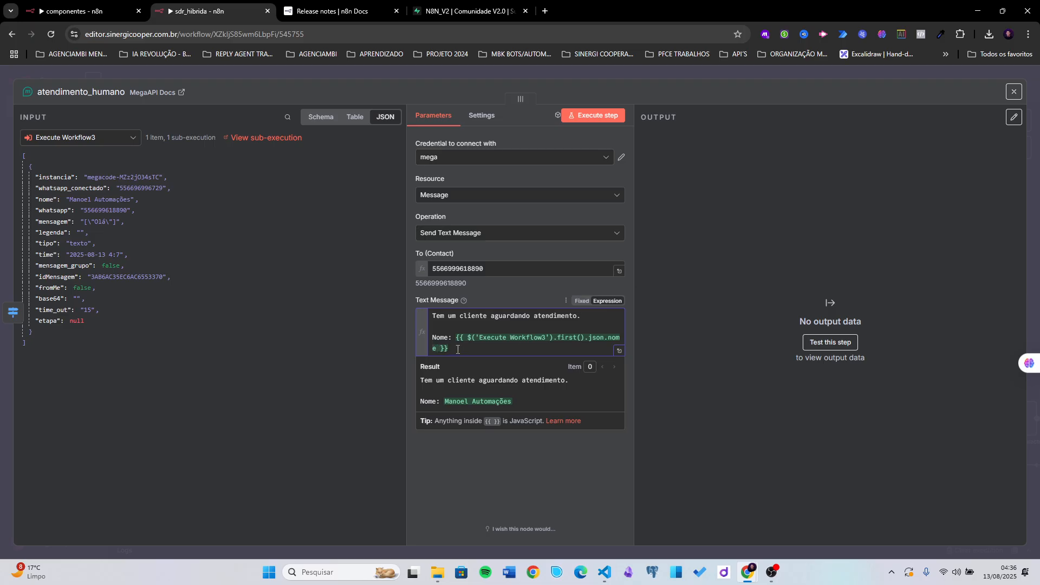
- Add a 'whatsapp: //wa.me/' line with the client's whatsapp via .first(), then close the panel
{"action": "key", "text": "Return"}
{"action": "type", "text": "wh"}
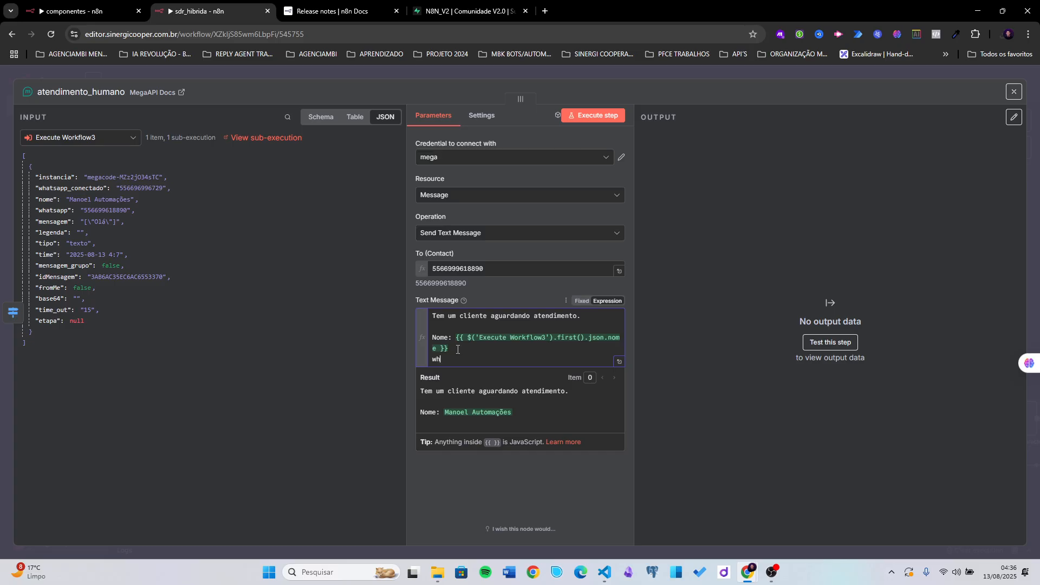
{"action": "type", "text": "atsapp"}
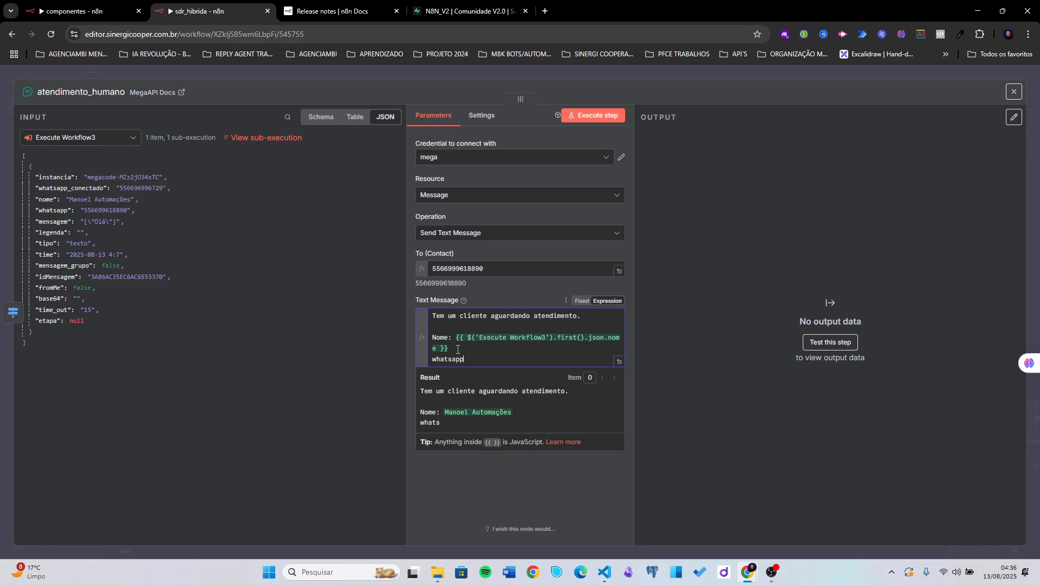
{"action": "type", "text": ": //wa.me/"}
{"action": "left_click_drag", "start_coordinate": [55, 212], "coordinate": [569, 357]}
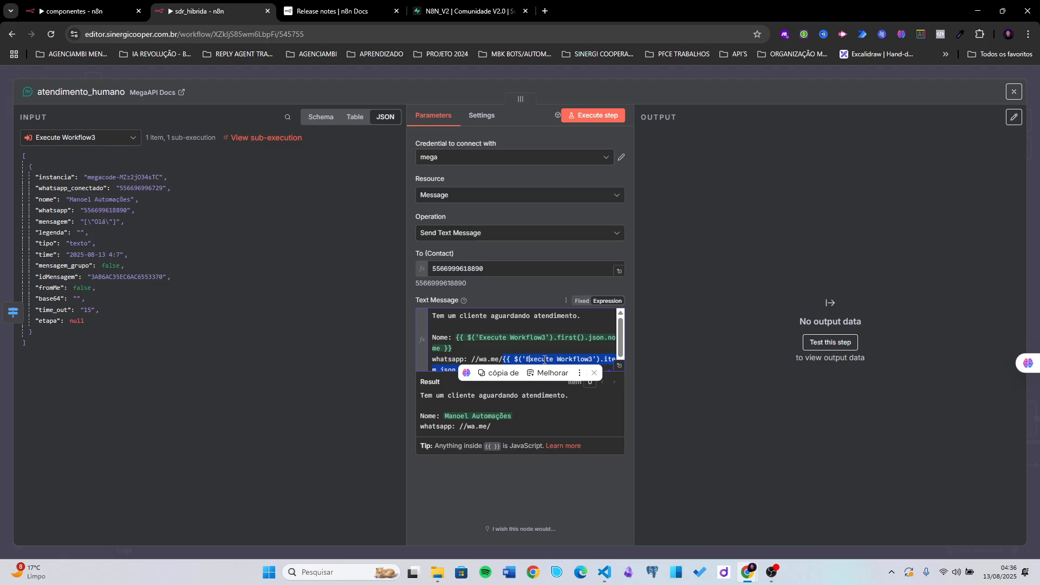
{"action": "left_click", "coordinate": [566, 355]}
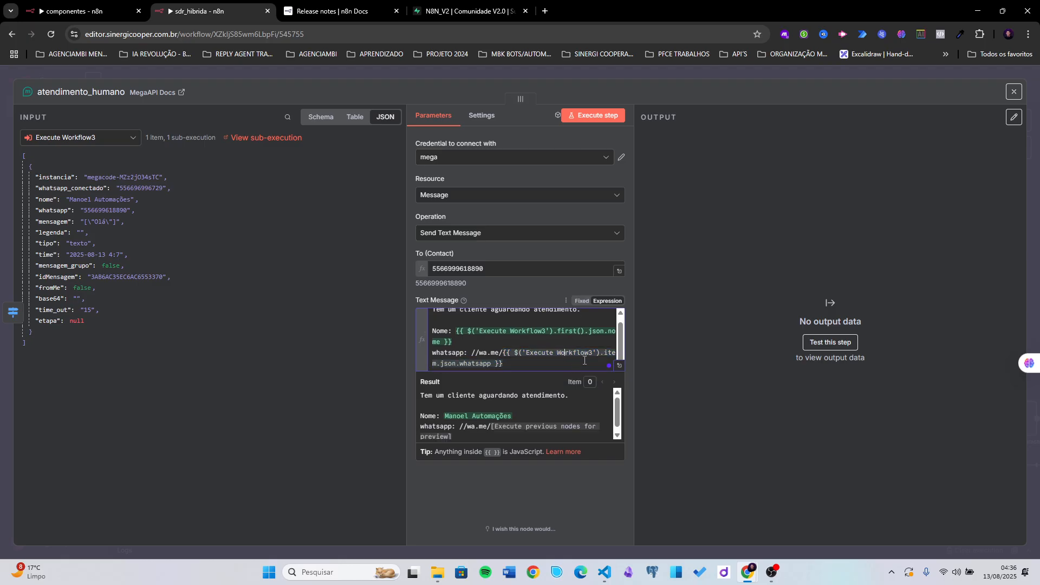
{"action": "double_click", "coordinate": [606, 352]}
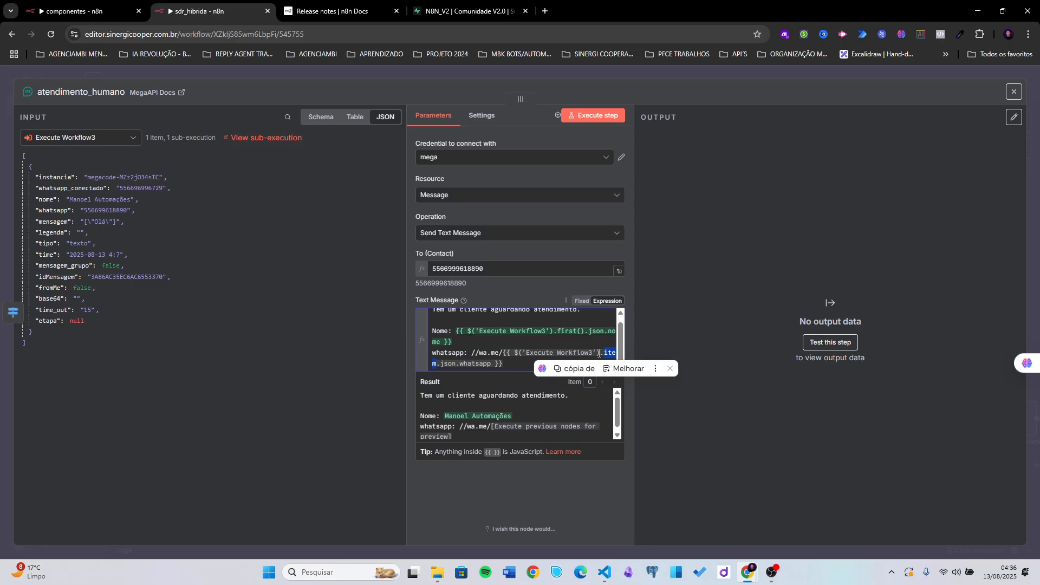
{"action": "type", "text": "fi"}
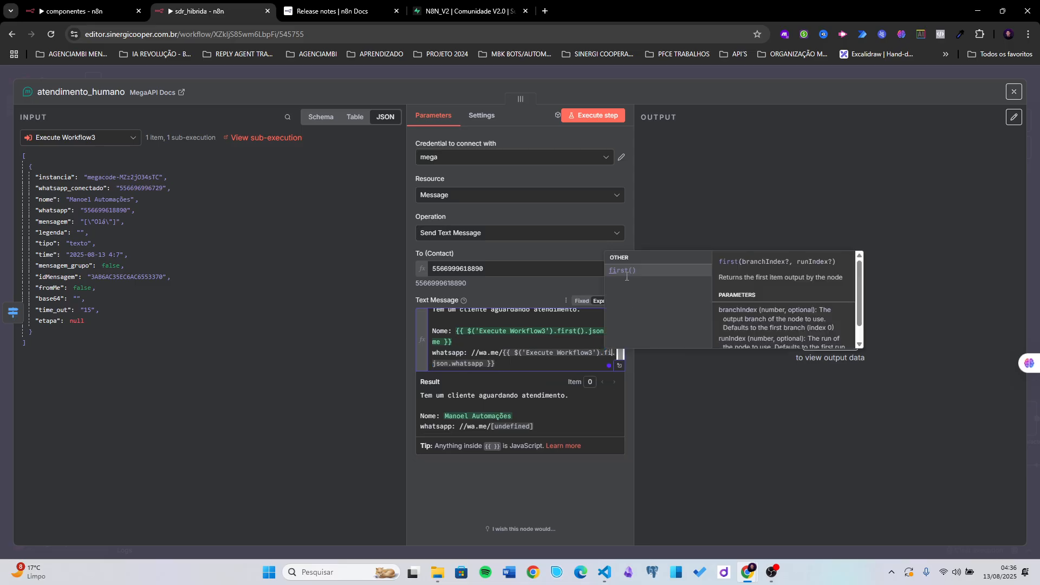
{"action": "left_click", "coordinate": [626, 273]}
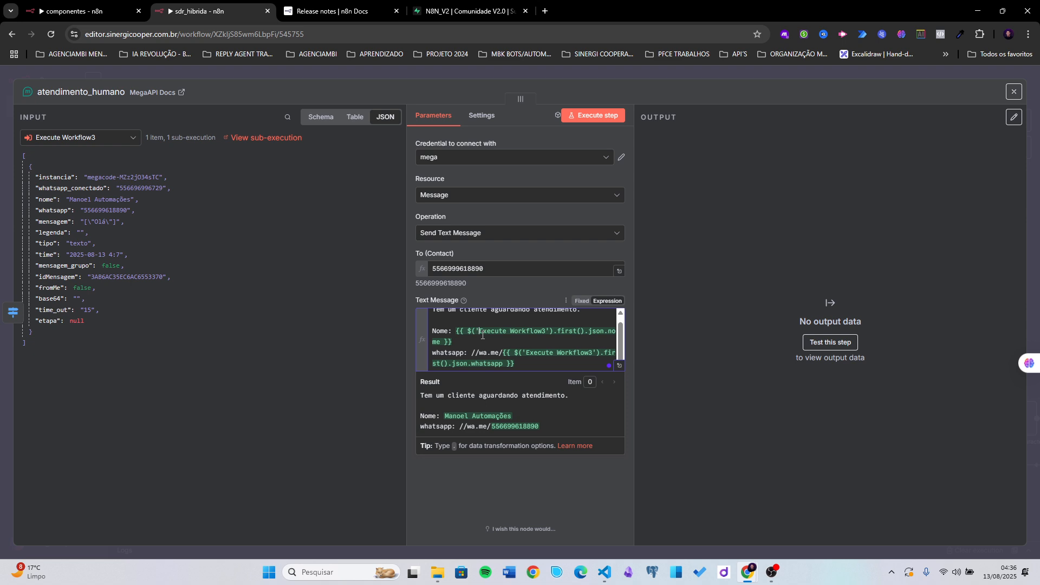
{"action": "scroll", "coordinate": [507, 340], "scroll_direction": "up", "scroll_amount": 1}
{"action": "left_click", "coordinate": [518, 304]}
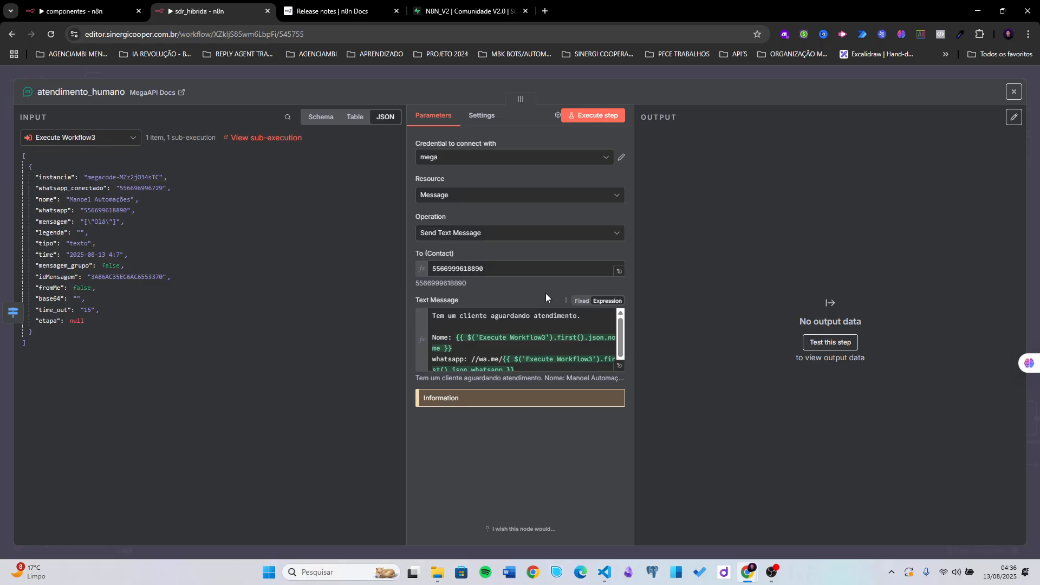
{"action": "left_click", "coordinate": [688, 72]}
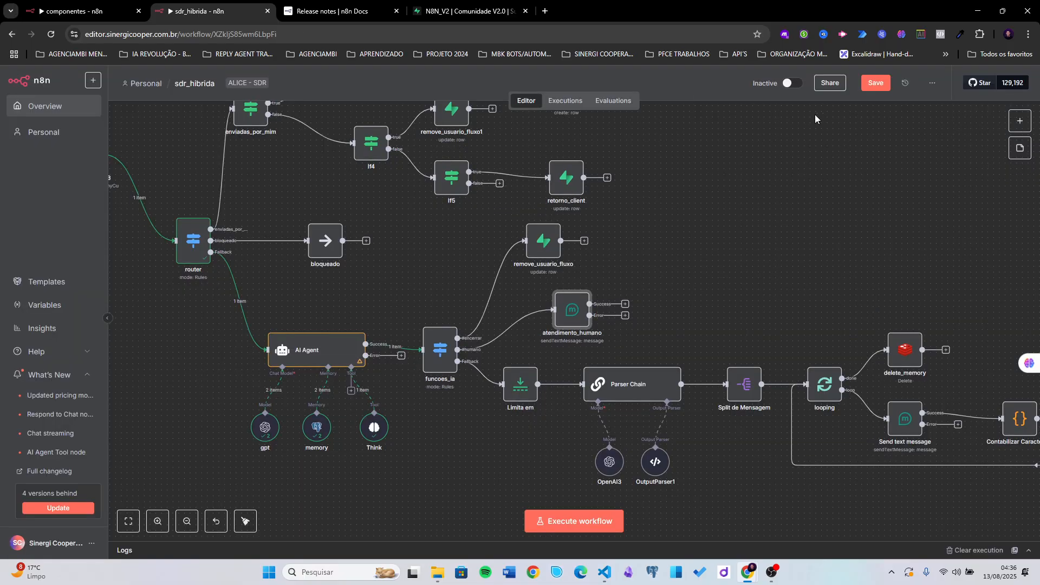
- Save, then raise the upper branch nodes, remove_usuario_fluxo and atendimento_humano on the canvas
{"action": "left_click", "coordinate": [871, 90]}
{"action": "scroll", "coordinate": [623, 258], "scroll_direction": "down", "scroll_amount": 3}
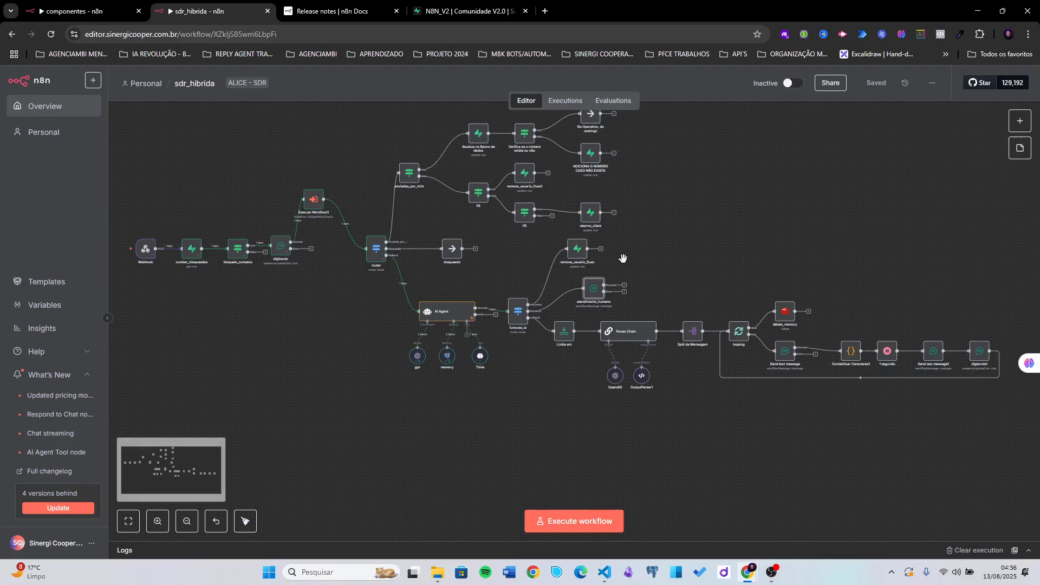
{"action": "scroll", "coordinate": [622, 258], "scroll_direction": "up", "scroll_amount": 3}
{"action": "left_click_drag", "start_coordinate": [610, 145], "coordinate": [369, 300]}
{"action": "left_click_drag", "start_coordinate": [379, 241], "coordinate": [391, 142]}
{"action": "left_click_drag", "start_coordinate": [546, 316], "coordinate": [560, 251]}
{"action": "left_click_drag", "start_coordinate": [563, 358], "coordinate": [566, 301]}
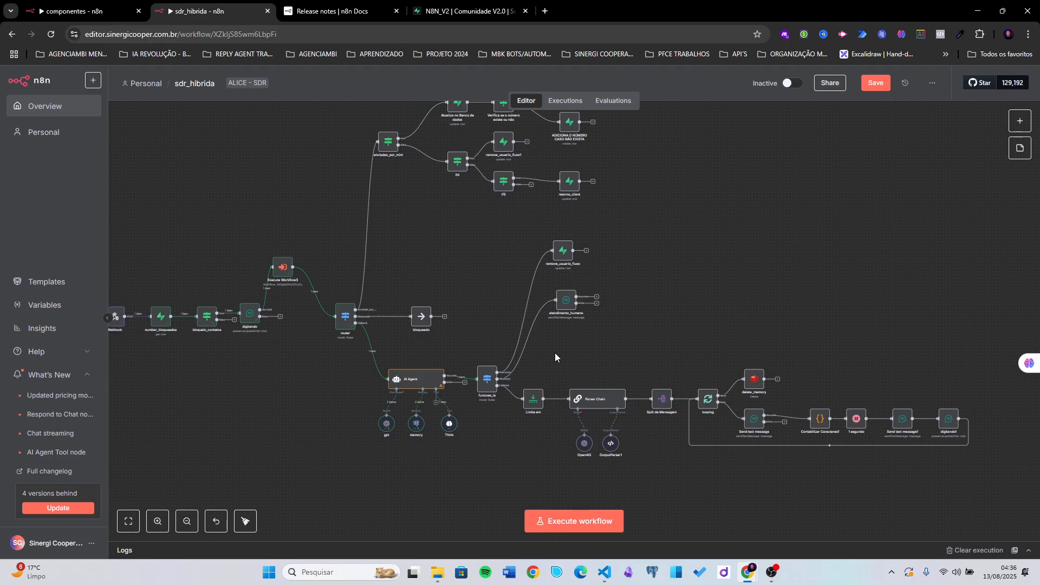
- Shift the Limita em to digitando1 chain right and down, nudge funcoes_ia right, and save
{"action": "scroll", "coordinate": [505, 397], "scroll_direction": "up", "scroll_amount": 5}
{"action": "left_click", "coordinate": [483, 373]}
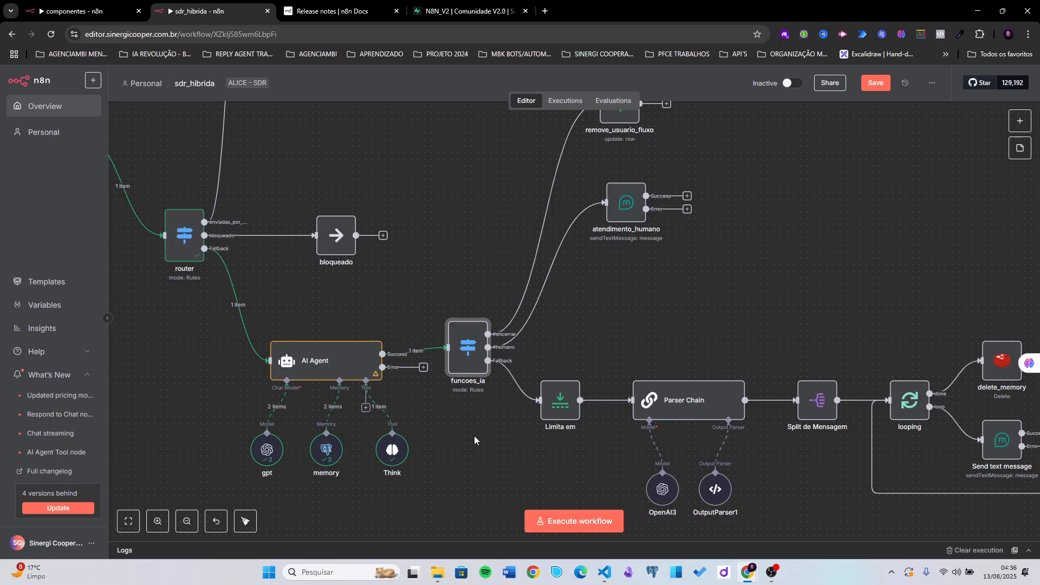
{"action": "scroll", "coordinate": [482, 443], "scroll_direction": "down", "scroll_amount": 4}
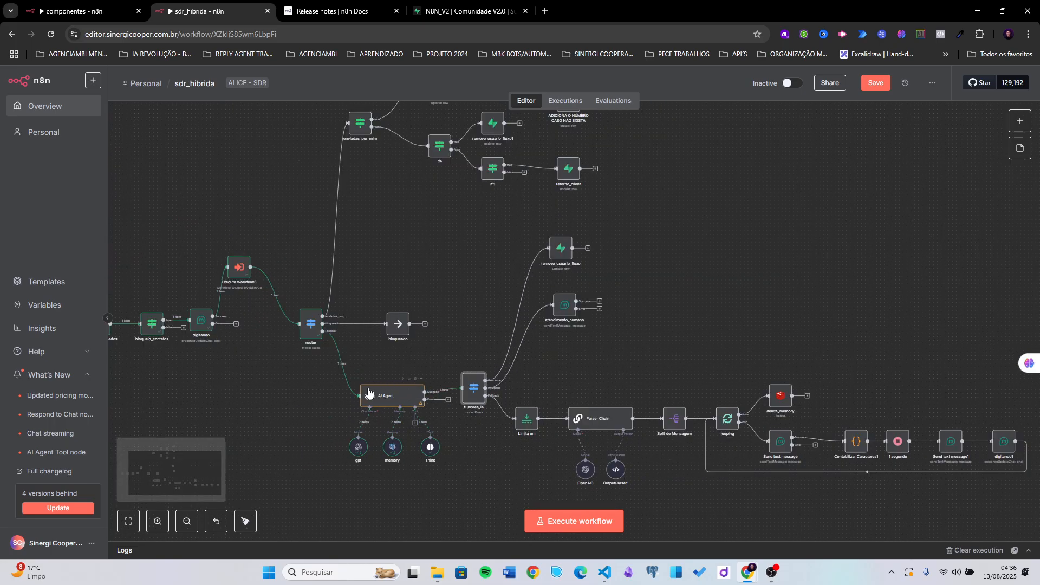
{"action": "left_click_drag", "start_coordinate": [489, 445], "coordinate": [410, 423]}
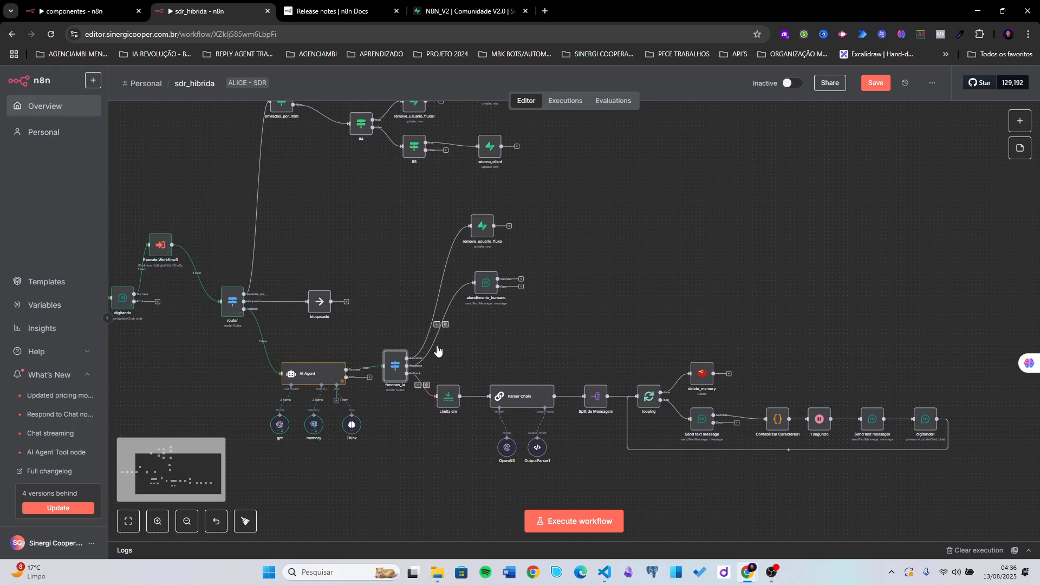
{"action": "left_click_drag", "start_coordinate": [978, 347], "coordinate": [434, 460]}
{"action": "left_click_drag", "start_coordinate": [439, 420], "coordinate": [546, 450]}
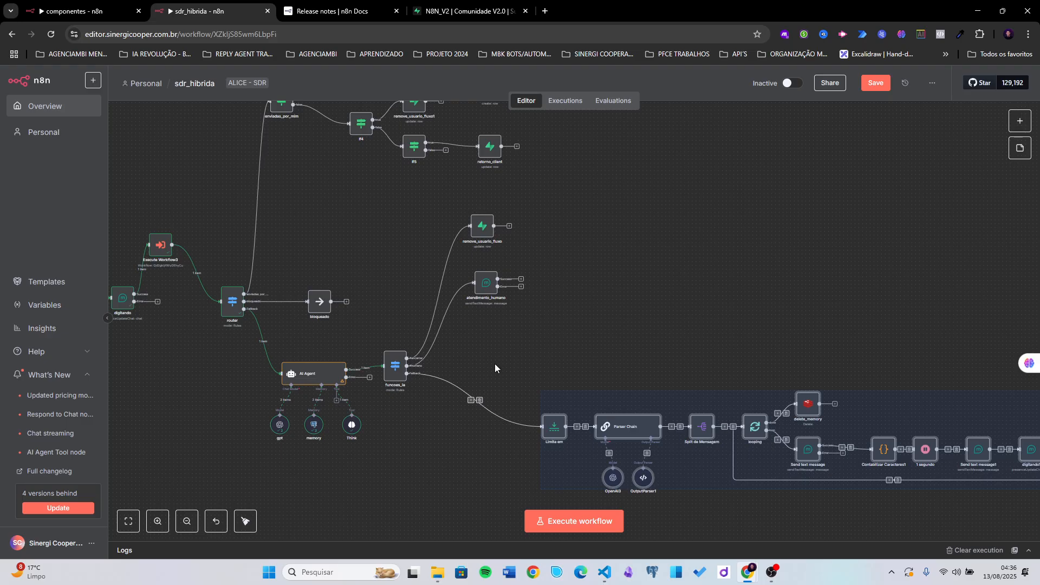
{"action": "left_click_drag", "start_coordinate": [403, 381], "coordinate": [425, 385]}
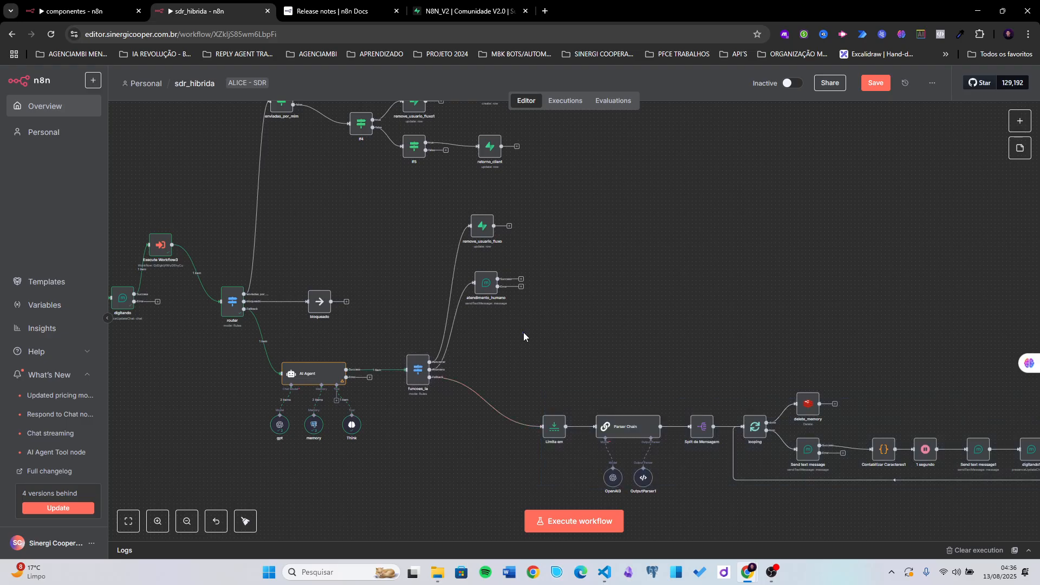
{"action": "key", "text": "ctrl+s"}
{"action": "scroll", "coordinate": [506, 356], "scroll_direction": "down", "scroll_amount": 2}
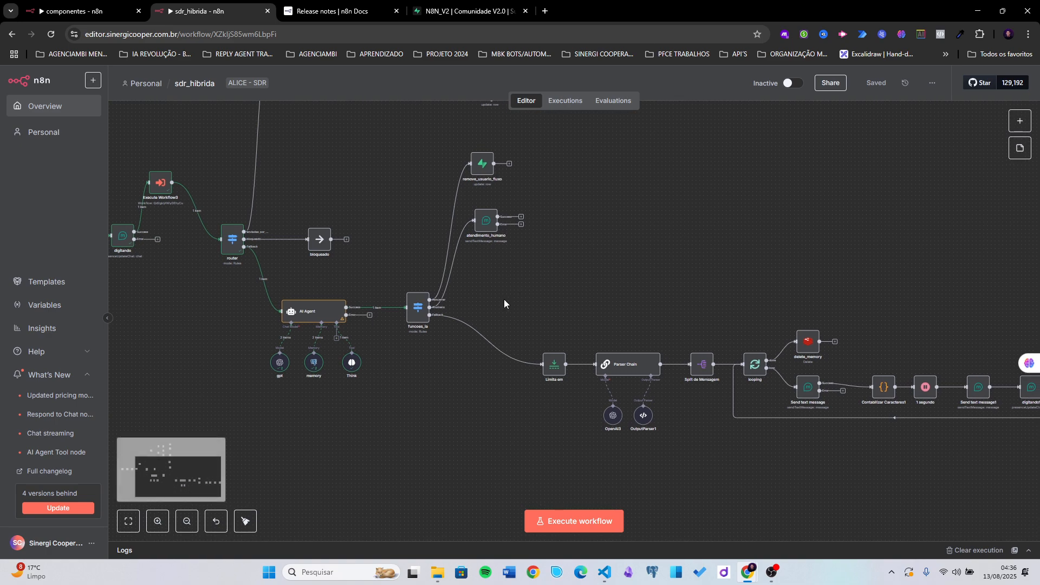
{"action": "scroll", "coordinate": [420, 326], "scroll_direction": "up", "scroll_amount": 3}
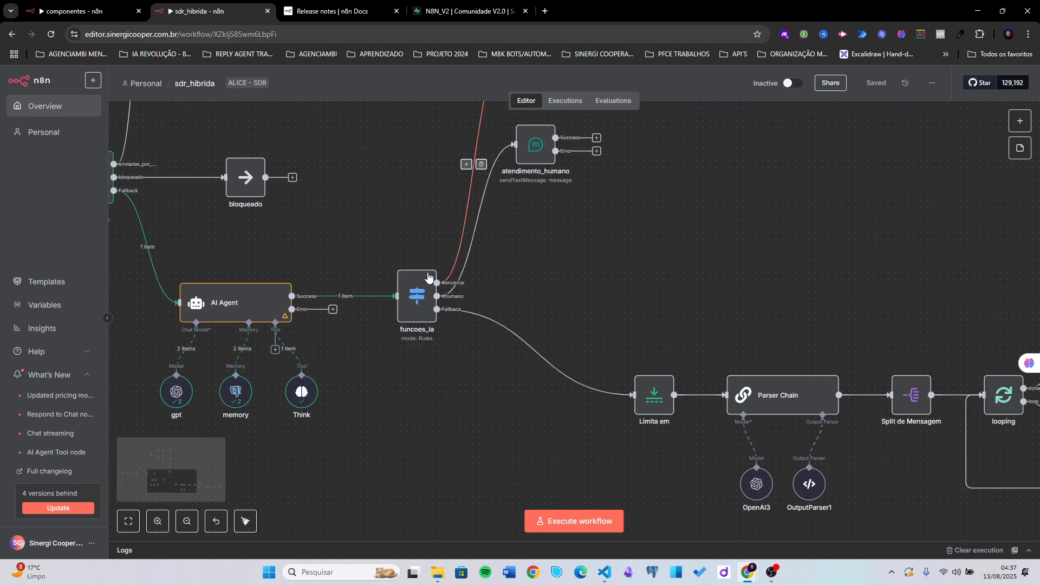
- Run the workflow up to funcoes_ia and inspect the Think and AI Agent outputs
{"action": "left_click", "coordinate": [399, 260]}
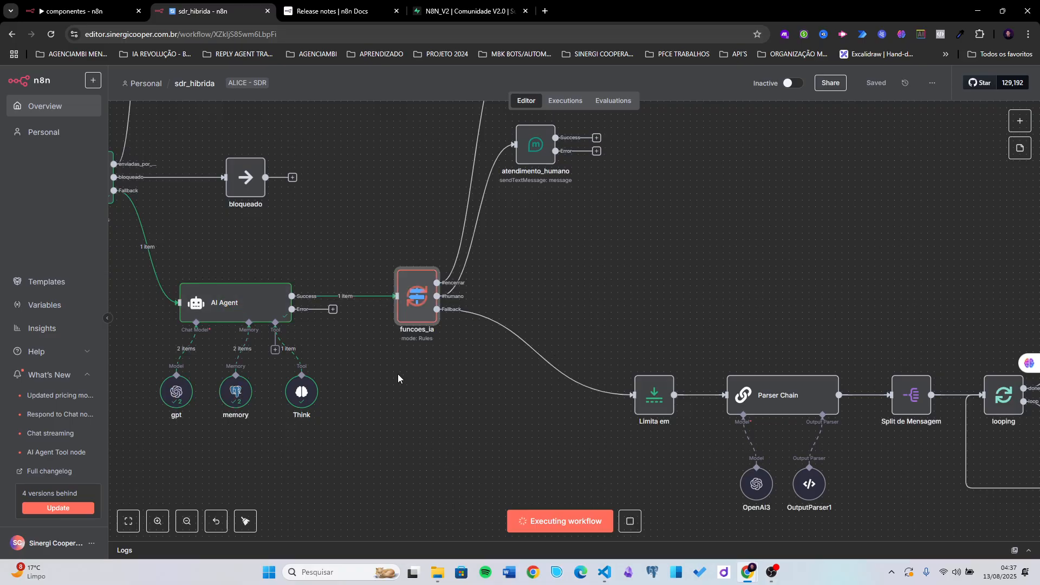
{"action": "double_click", "coordinate": [306, 396]}
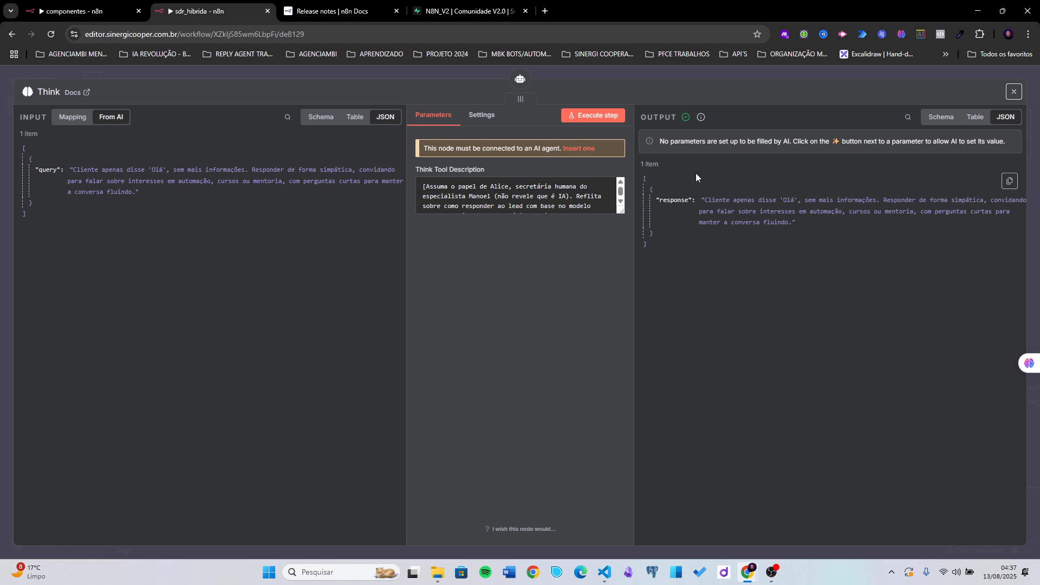
{"action": "left_click", "coordinate": [677, 78]}
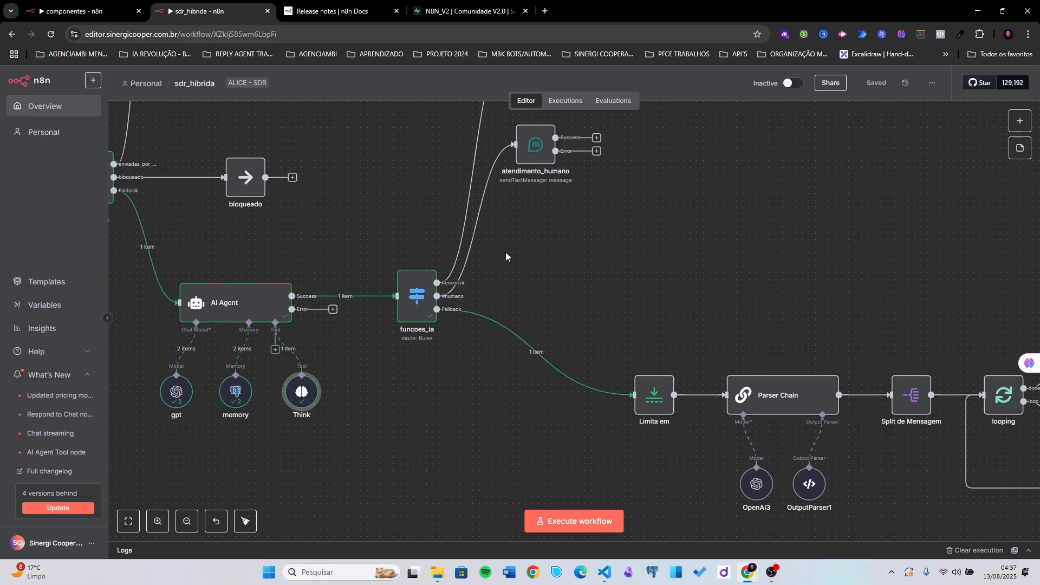
{"action": "double_click", "coordinate": [269, 307]}
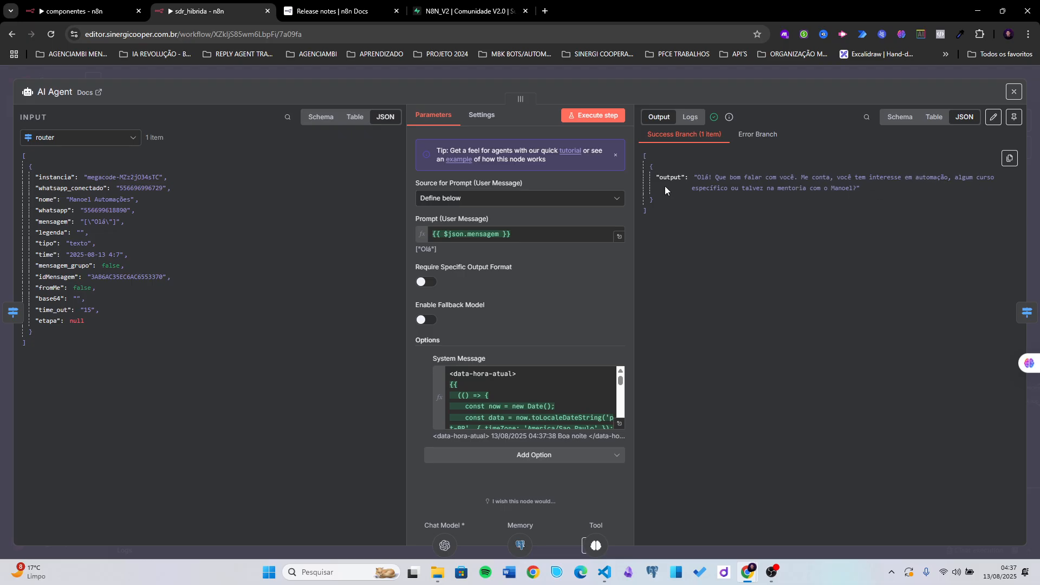
{"action": "left_click", "coordinate": [678, 81]}
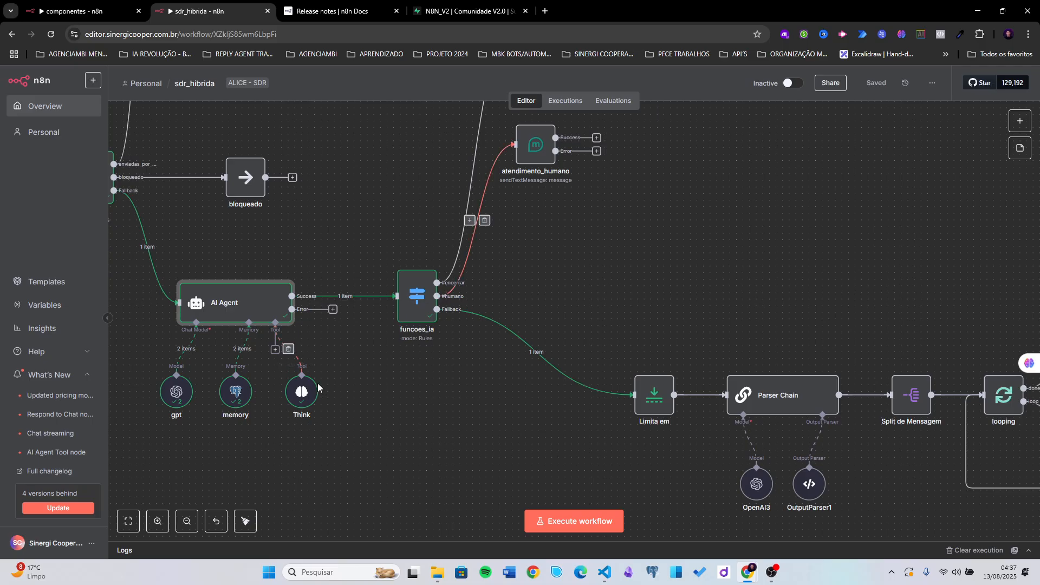
- Verify the AI Agent's On Error setting is 'Continue (using error output)' in its Settings
{"action": "scroll", "coordinate": [260, 310], "scroll_direction": "right", "scroll_amount": 2}
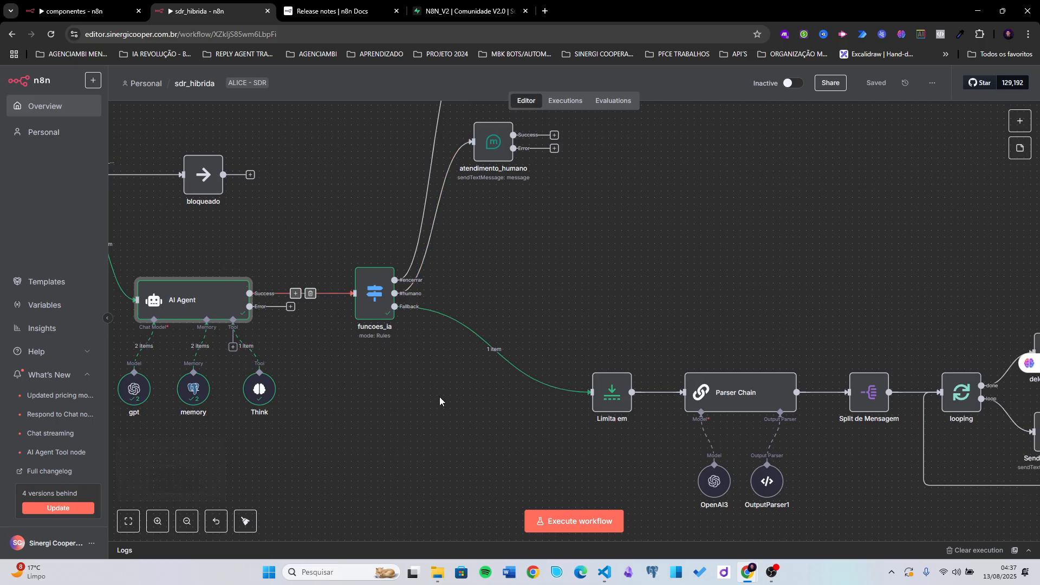
{"action": "scroll", "coordinate": [412, 379], "scroll_direction": "right", "scroll_amount": 2}
{"action": "scroll", "coordinate": [411, 379], "scroll_direction": "down", "scroll_amount": 1}
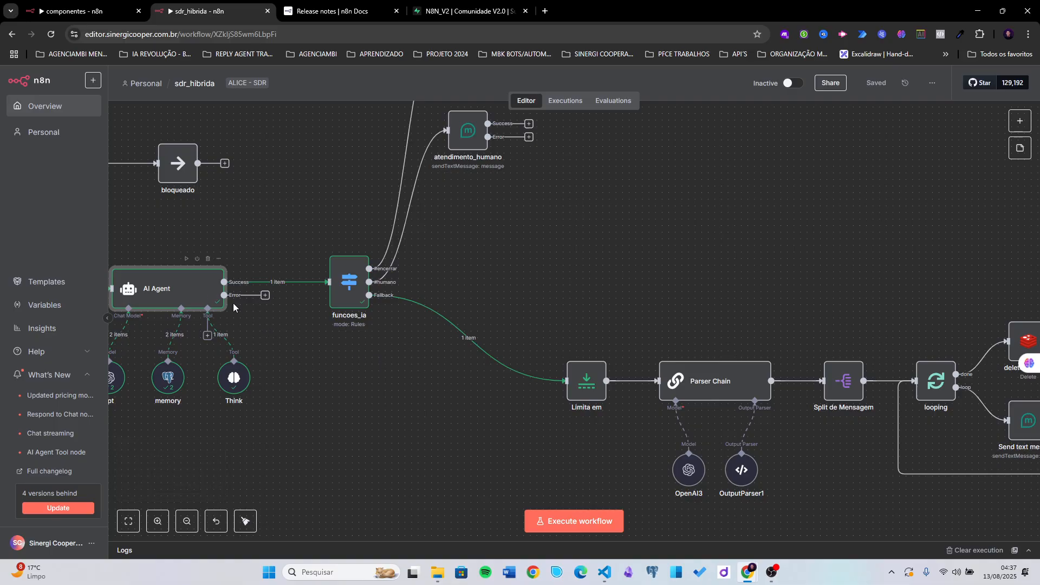
{"action": "scroll", "coordinate": [292, 325], "scroll_direction": "left", "scroll_amount": 3}
{"action": "scroll", "coordinate": [314, 325], "scroll_direction": "up", "scroll_amount": 1}
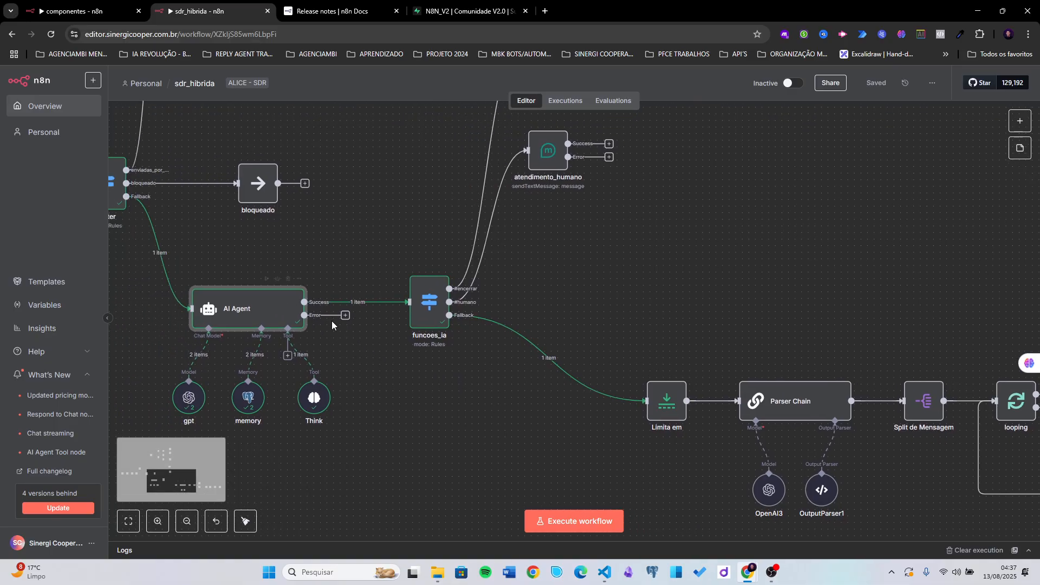
{"action": "double_click", "coordinate": [242, 321]}
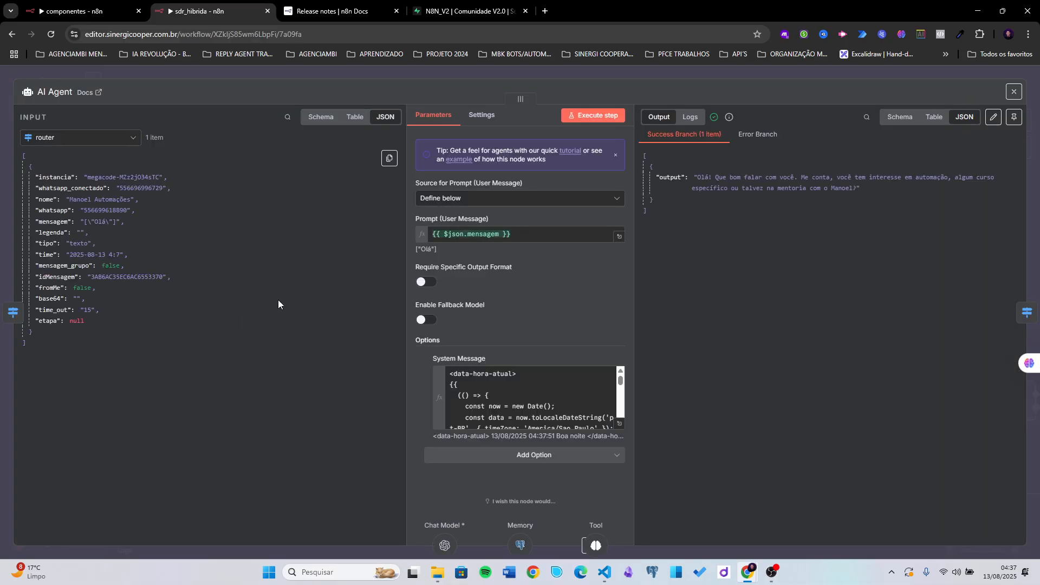
{"action": "left_click", "coordinate": [480, 116]}
{"action": "left_click", "coordinate": [462, 278]}
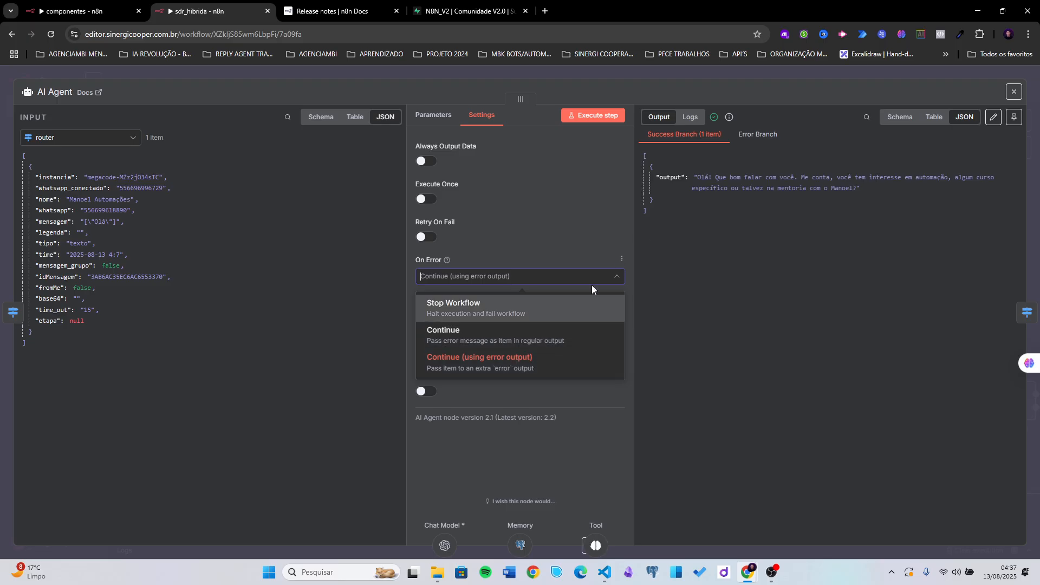
{"action": "left_click", "coordinate": [686, 70]}
- Start a connection from AI Agent's Error output, then inspect the novos_leads table in Supabase
{"action": "scroll", "coordinate": [368, 351], "scroll_direction": "down", "scroll_amount": 3}
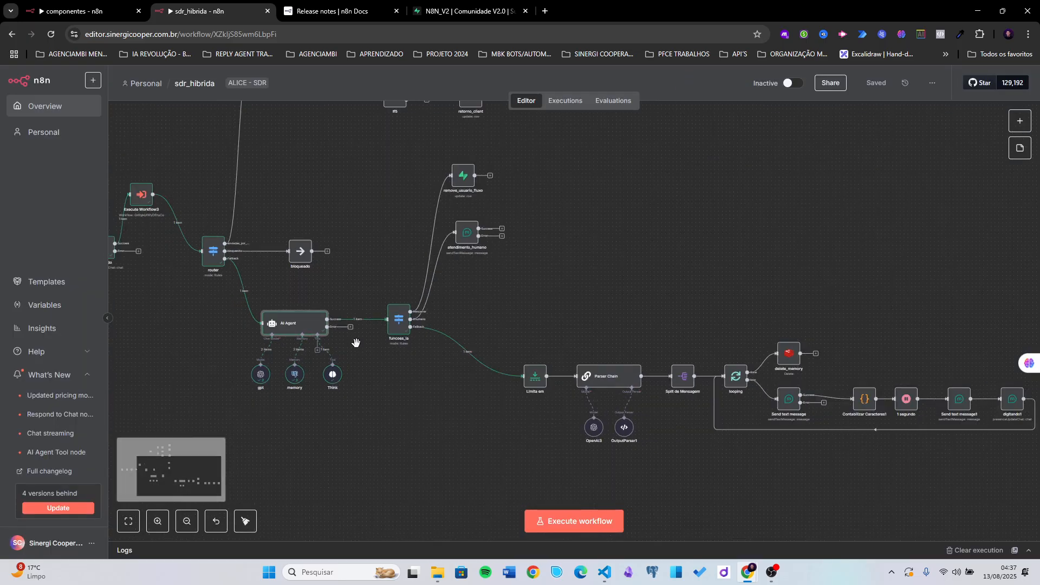
{"action": "left_click_drag", "start_coordinate": [327, 326], "coordinate": [378, 432]}
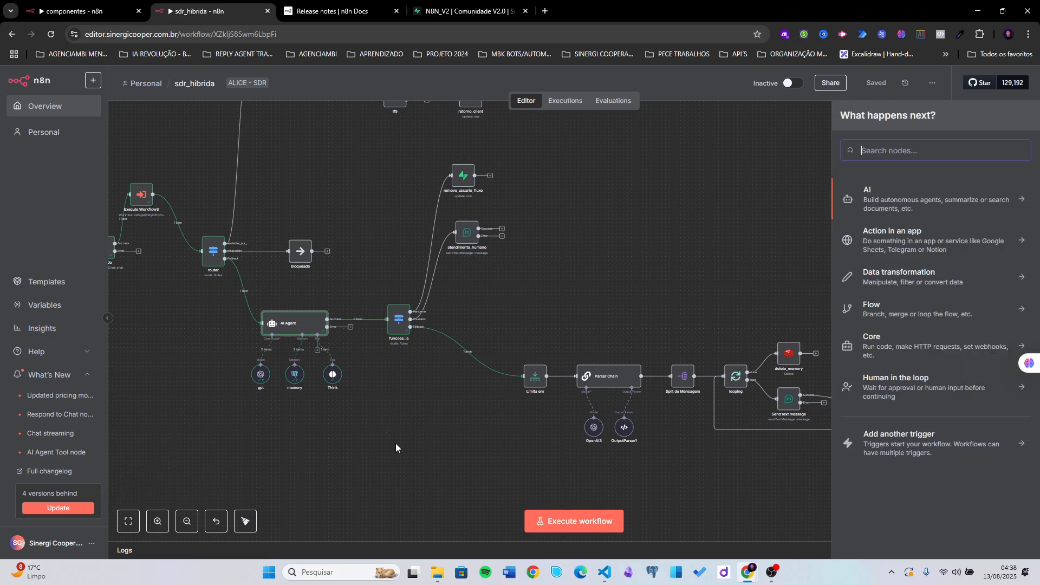
{"action": "left_click", "coordinate": [475, 12]}
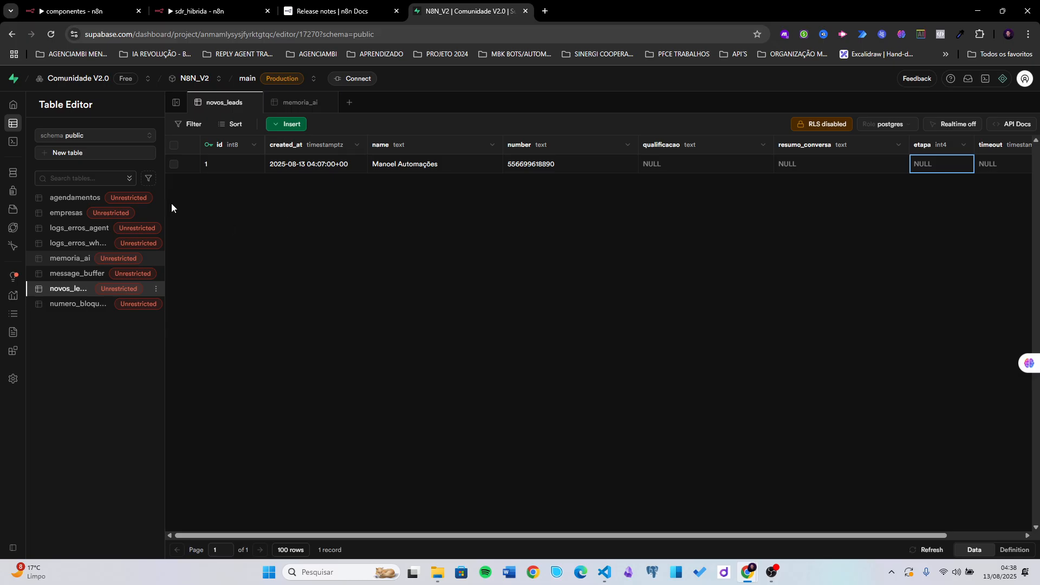
{"action": "left_click_drag", "start_coordinate": [179, 203], "coordinate": [194, 203]}
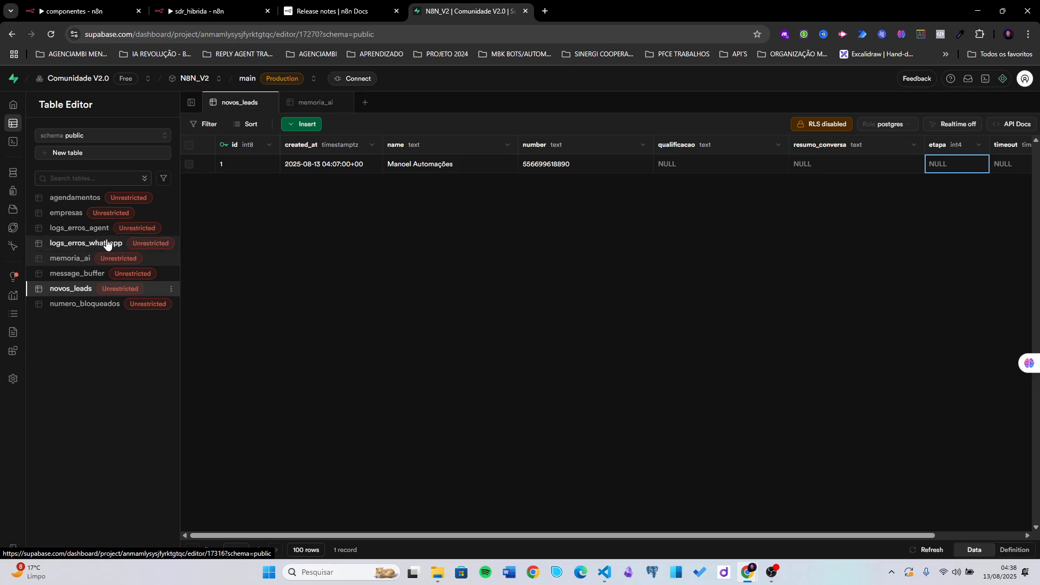
- Back in sdr_hibrida, pin the output data of all nodes from the start through funcoes_ia
{"action": "left_click", "coordinate": [217, 6]}
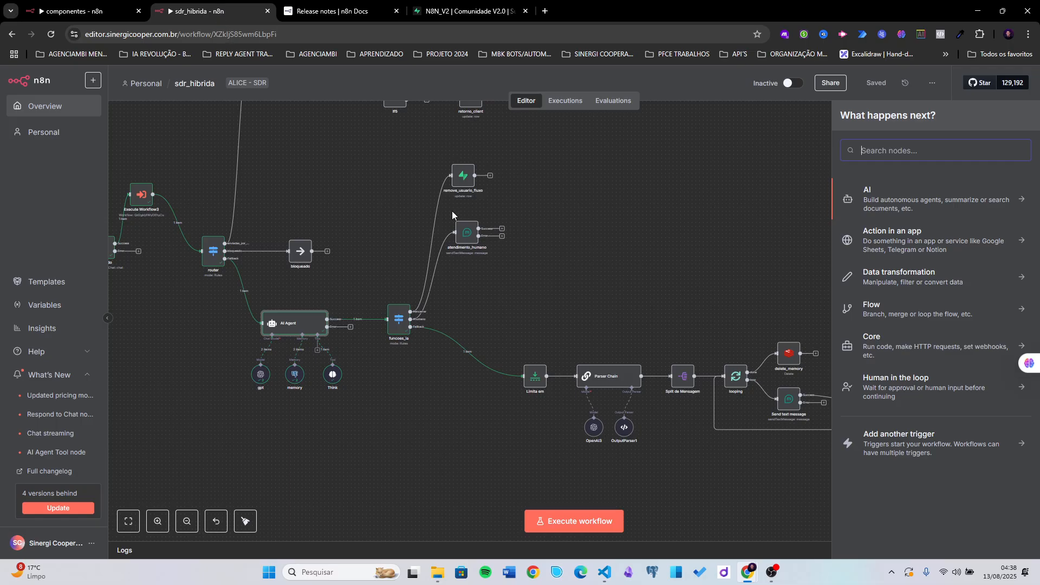
{"action": "left_click", "coordinate": [590, 293]}
{"action": "left_click_drag", "start_coordinate": [694, 286], "coordinate": [557, 251]}
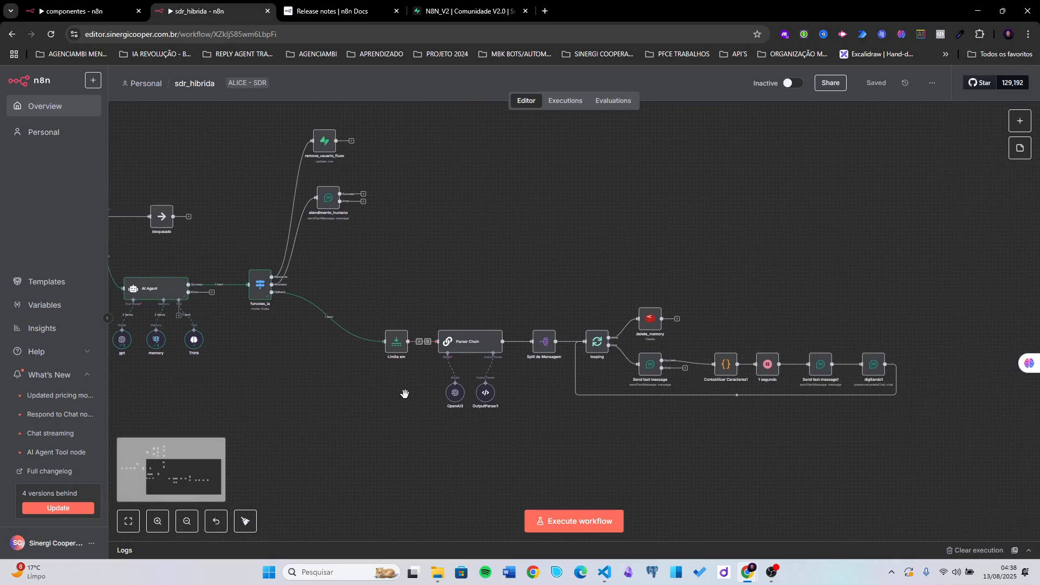
{"action": "scroll", "coordinate": [406, 379], "scroll_direction": "up", "scroll_amount": 5}
{"action": "scroll", "coordinate": [415, 310], "scroll_direction": "up", "scroll_amount": 1}
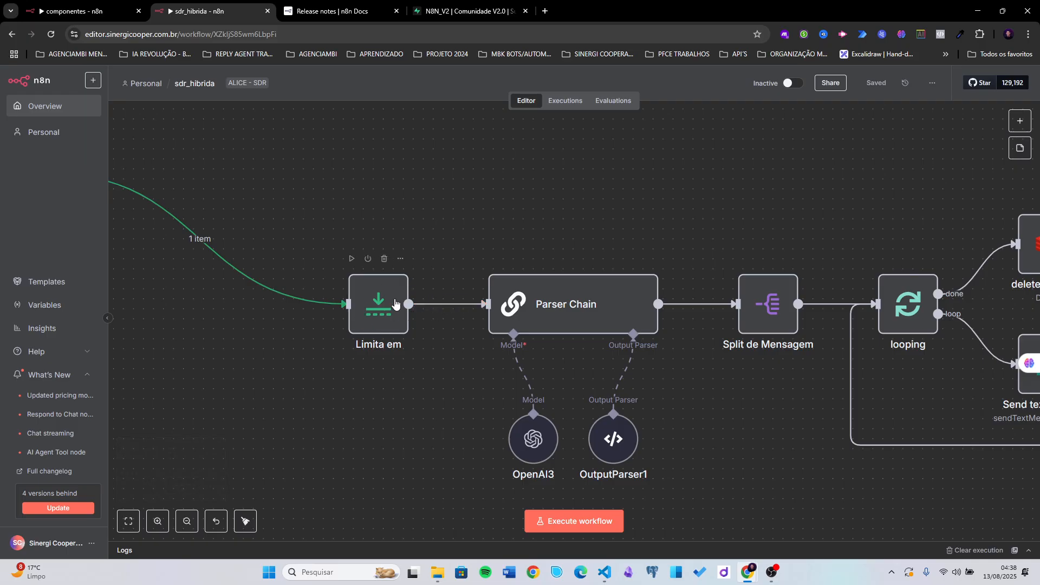
{"action": "scroll", "coordinate": [395, 303], "scroll_direction": "down", "scroll_amount": 5}
{"action": "left_click_drag", "start_coordinate": [256, 379], "coordinate": [549, 373]}
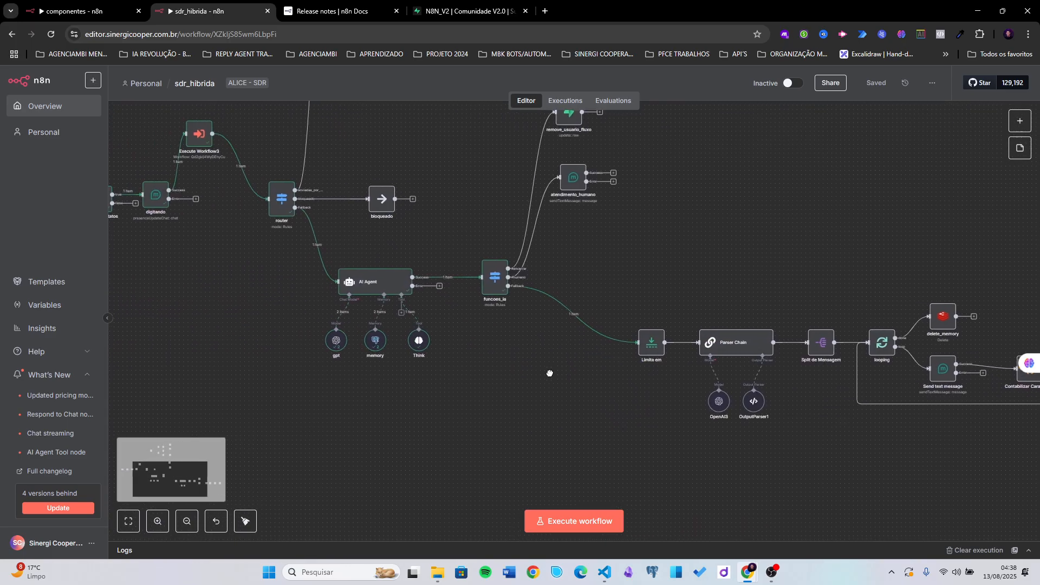
{"action": "scroll", "coordinate": [336, 401], "scroll_direction": "down", "scroll_amount": 4}
{"action": "left_click_drag", "start_coordinate": [152, 206], "coordinate": [448, 390]}
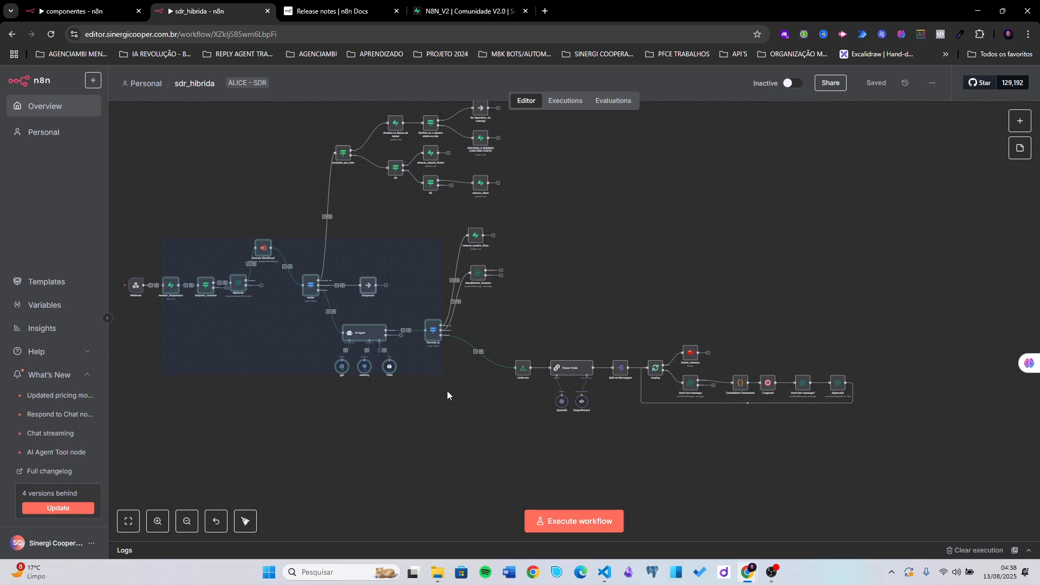
{"action": "key", "text": "p"}
- Execute the Limita em step alone, confirm its 1-item output, and shift the node slightly left
{"action": "left_click", "coordinate": [468, 402]}
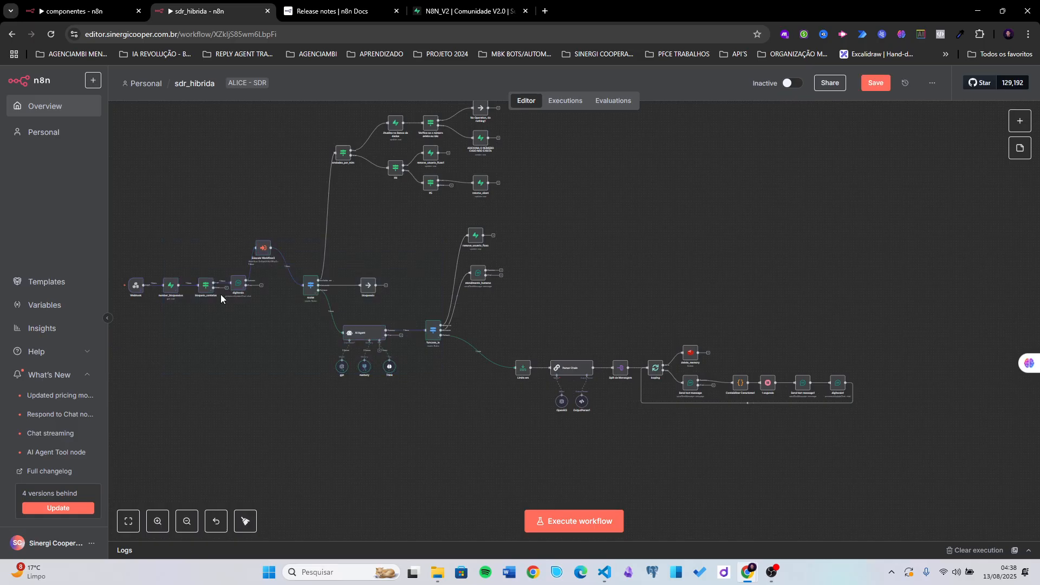
{"action": "scroll", "coordinate": [418, 382], "scroll_direction": "up", "scroll_amount": 4}
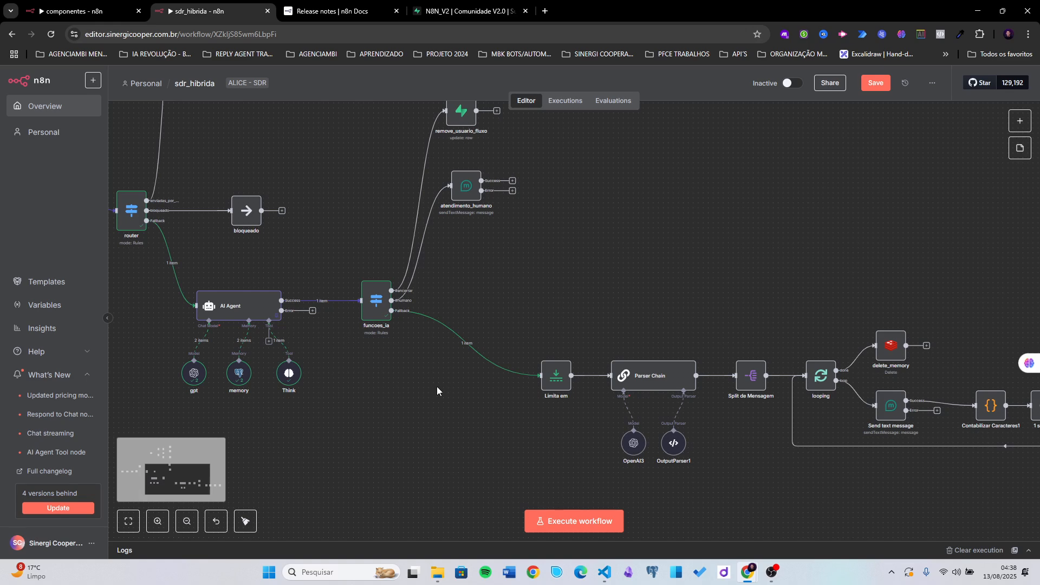
{"action": "left_click_drag", "start_coordinate": [436, 386], "coordinate": [340, 377]}
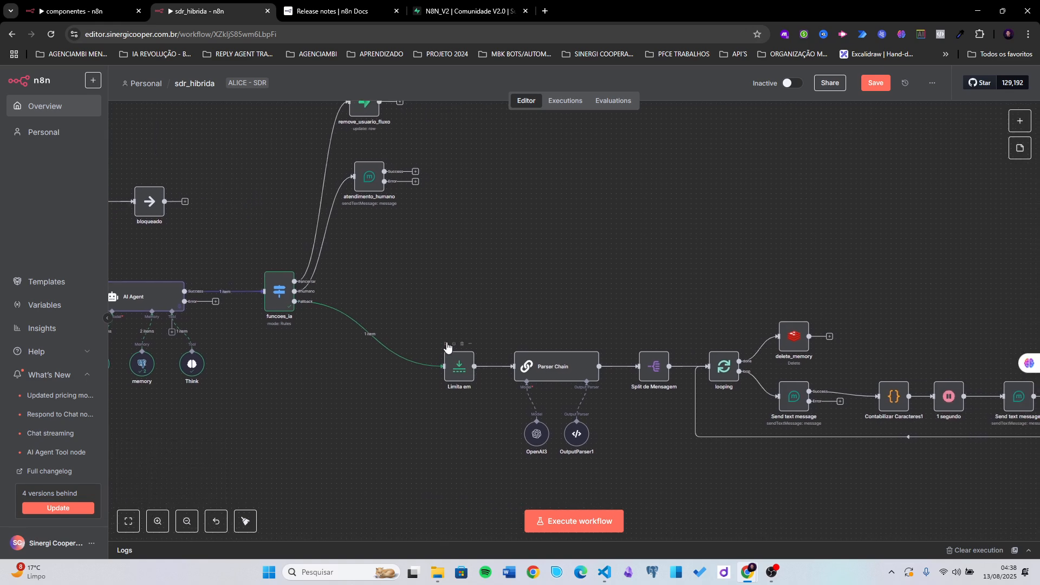
{"action": "left_click", "coordinate": [448, 344]}
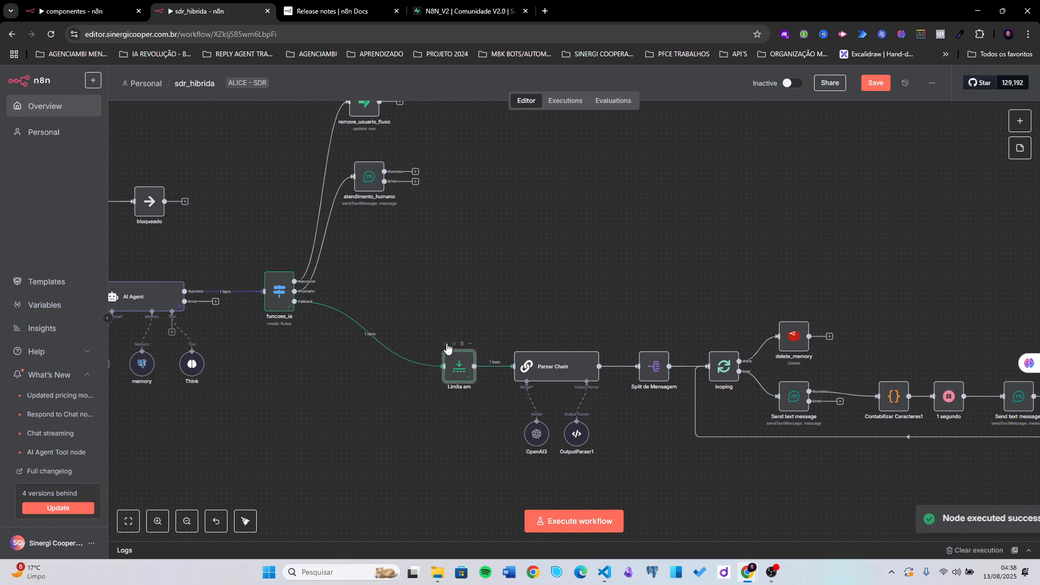
{"action": "left_click_drag", "start_coordinate": [452, 392], "coordinate": [410, 379]}
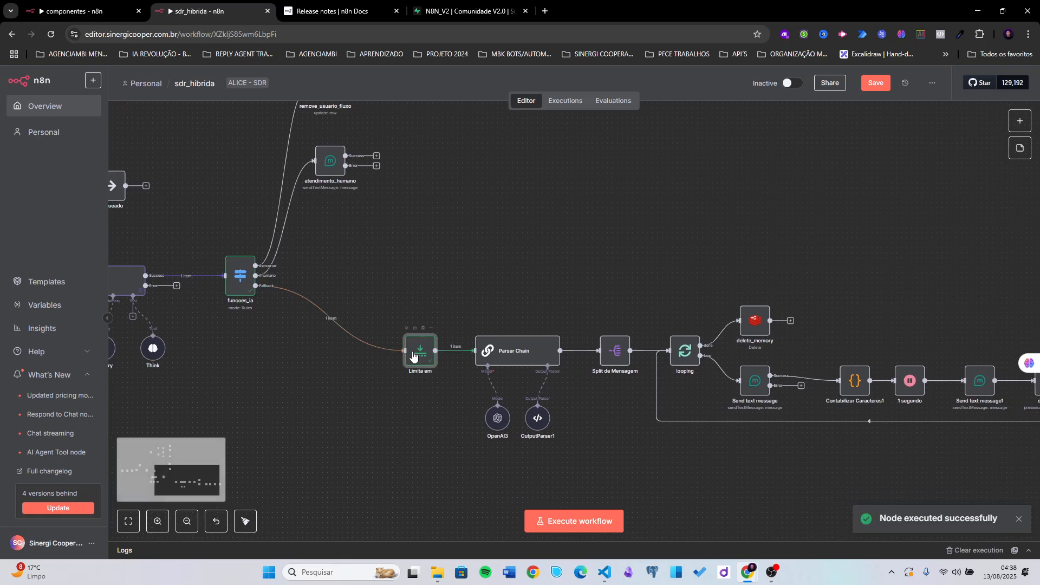
{"action": "double_click", "coordinate": [425, 352]}
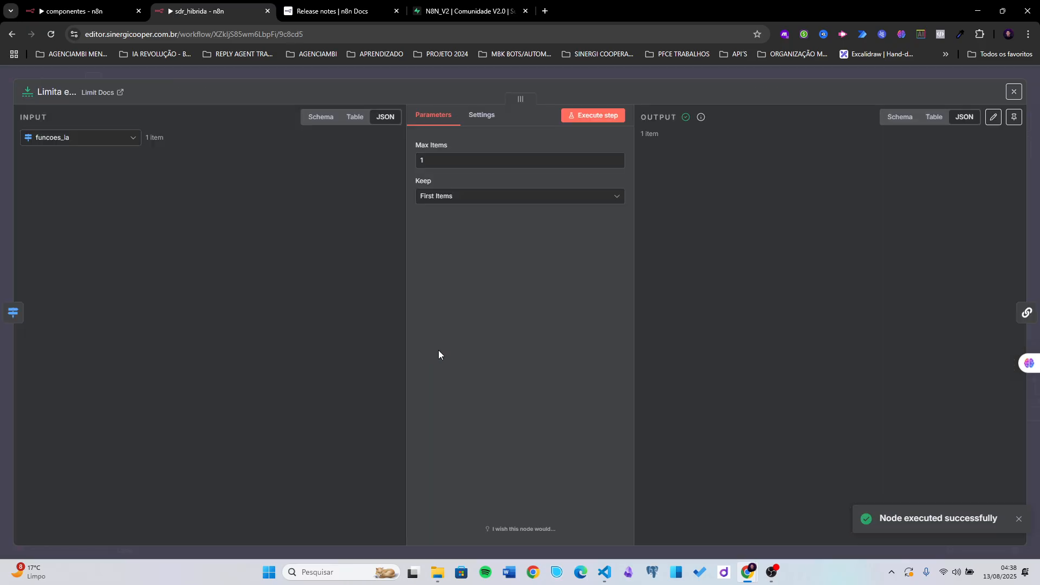
{"action": "left_click", "coordinate": [680, 70]}
{"action": "scroll", "coordinate": [435, 400], "scroll_direction": "up", "scroll_amount": 2}
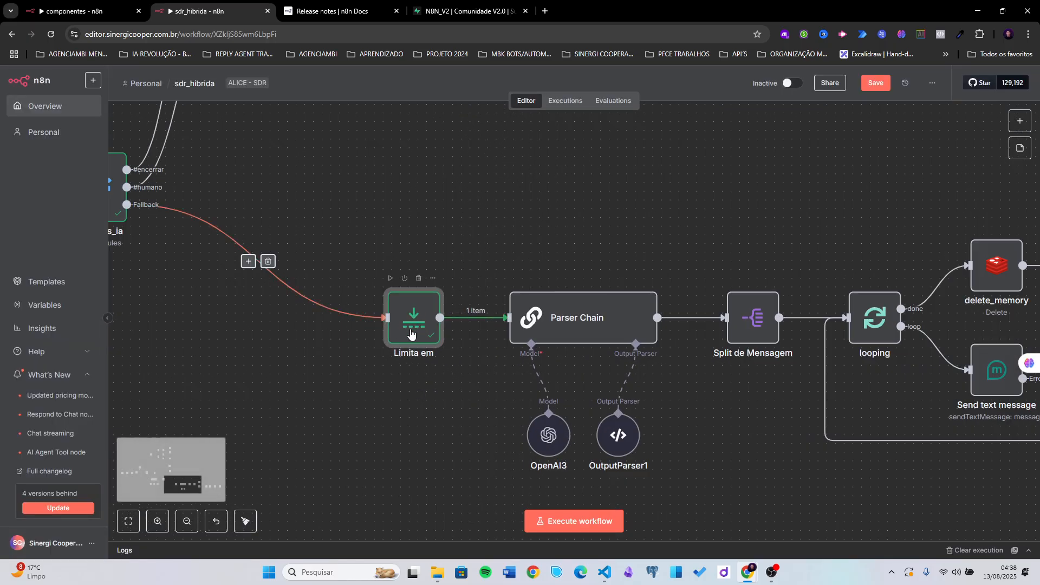
{"action": "scroll", "coordinate": [381, 389], "scroll_direction": "down", "scroll_amount": 3}
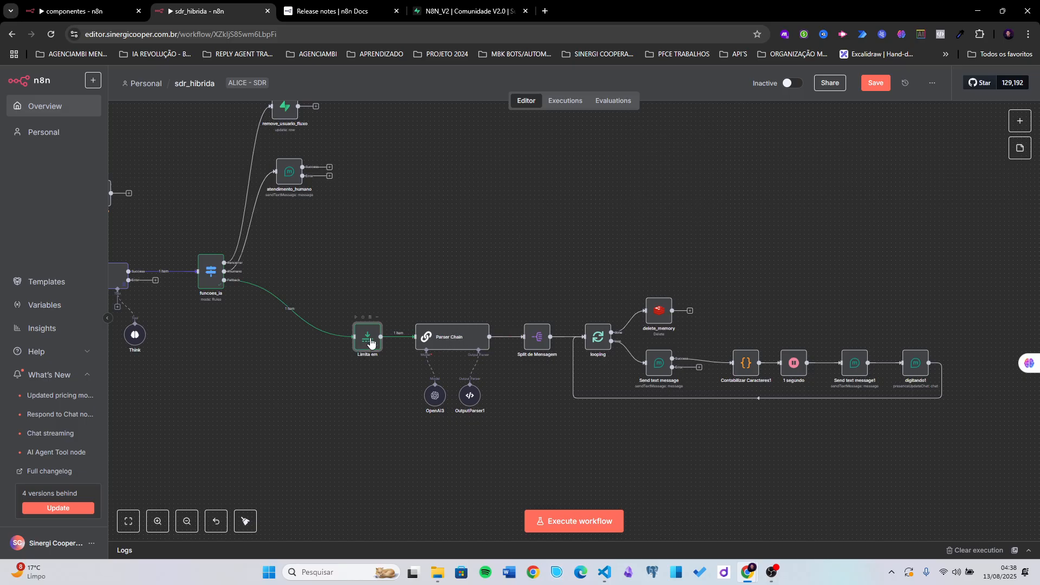
{"action": "left_click_drag", "start_coordinate": [368, 336], "coordinate": [338, 336]}
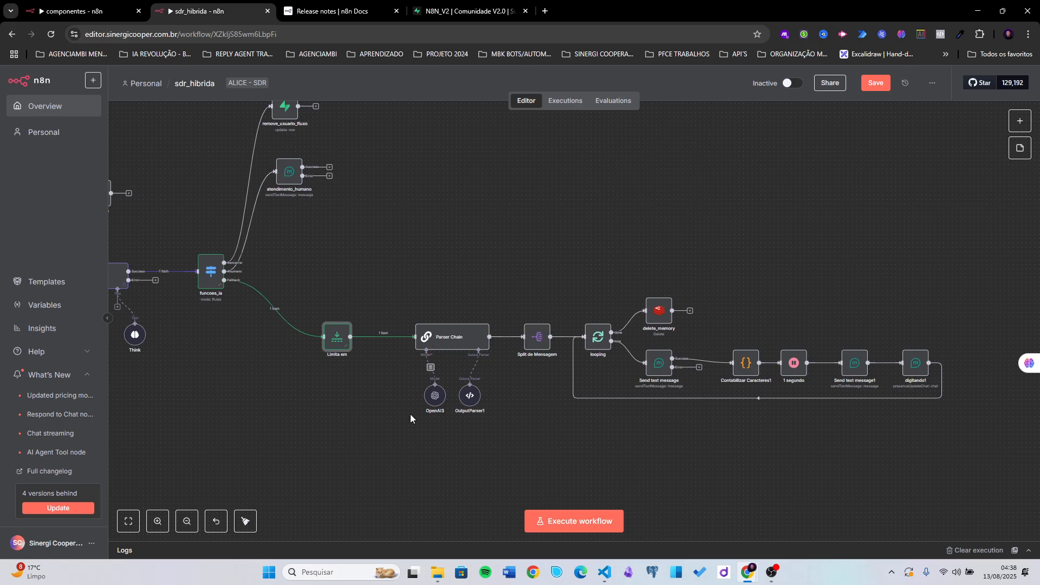
{"action": "scroll", "coordinate": [431, 414], "scroll_direction": "up", "scroll_amount": 3}
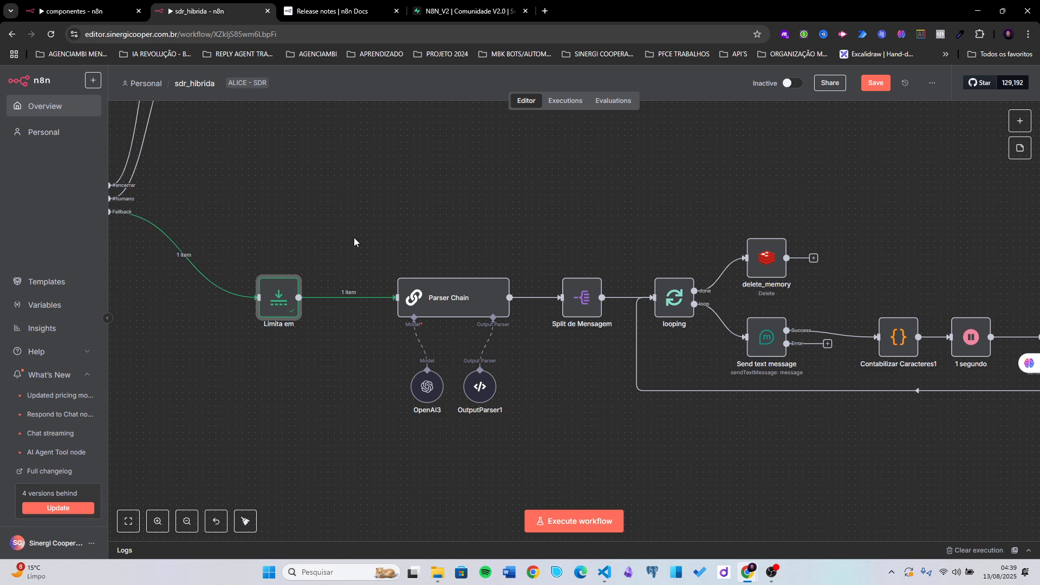
- Review Parser Chain's system message in the expanded editor, noting its 500-character limit
{"action": "left_click", "coordinate": [451, 298]}
{"action": "double_click", "coordinate": [451, 297]}
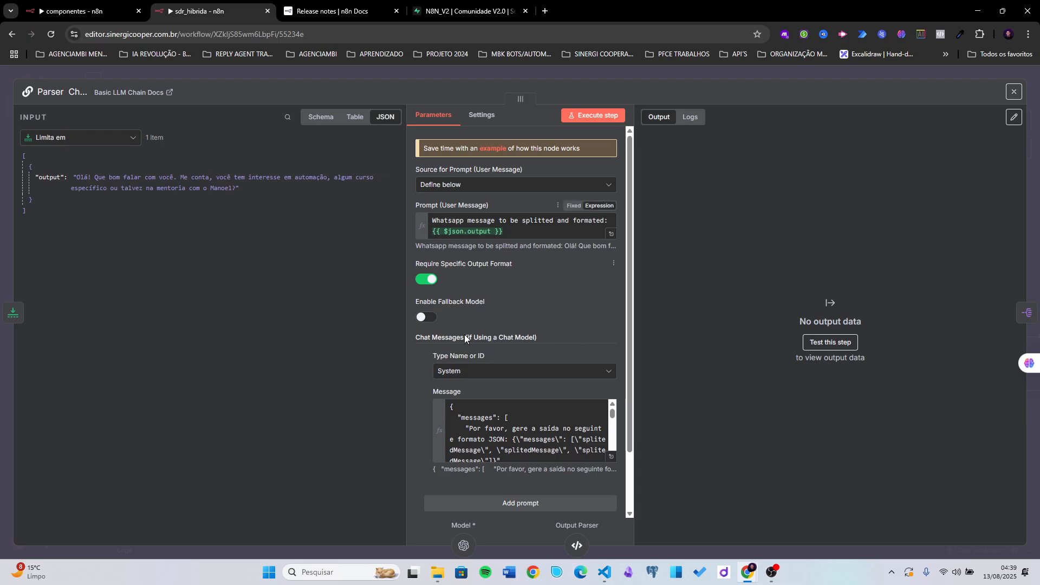
{"action": "scroll", "coordinate": [531, 374], "scroll_direction": "down", "scroll_amount": 1}
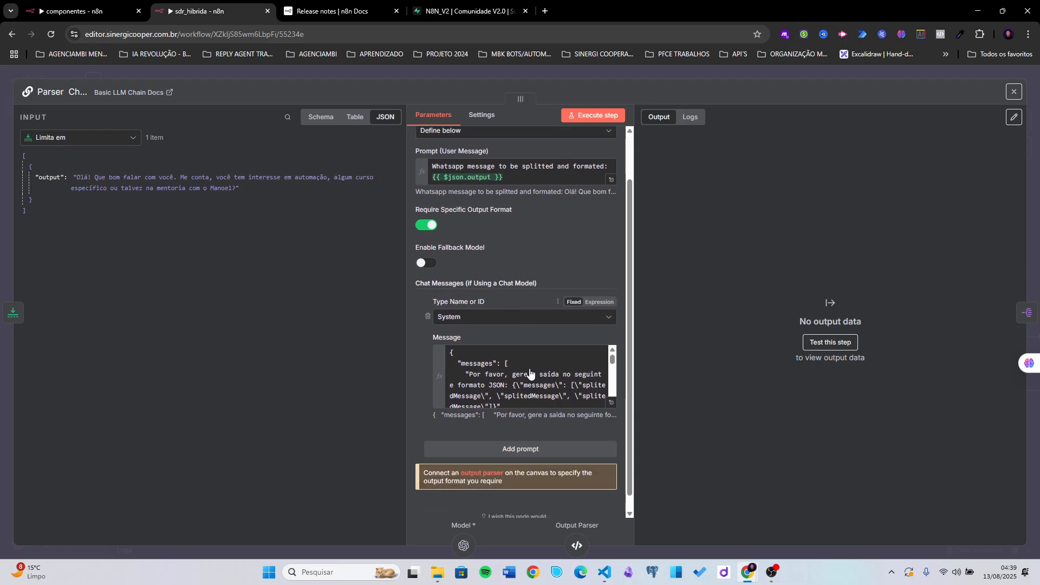
{"action": "left_click", "coordinate": [611, 405]}
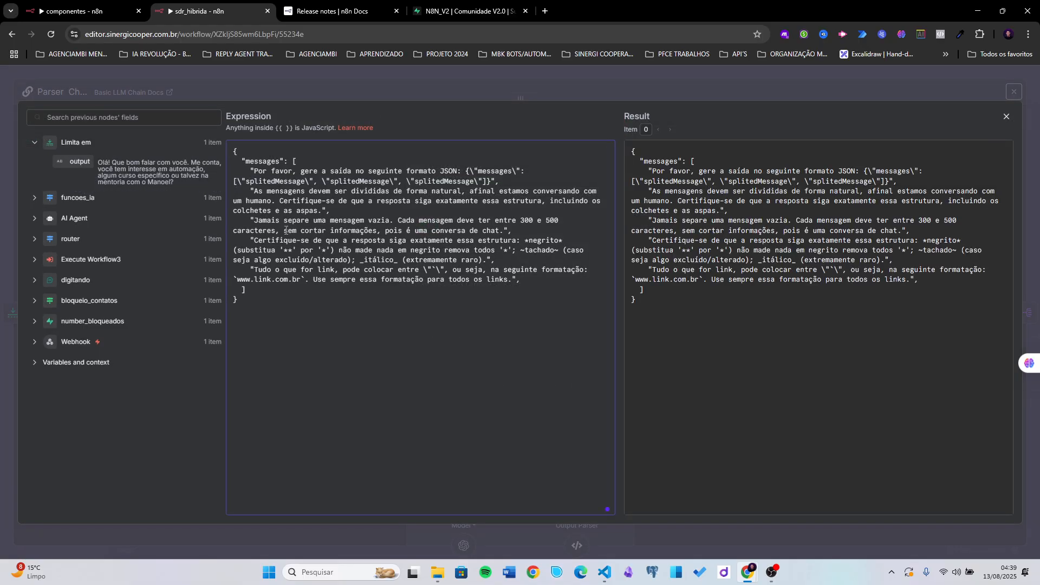
{"action": "left_click_drag", "start_coordinate": [266, 317], "coordinate": [225, 138]}
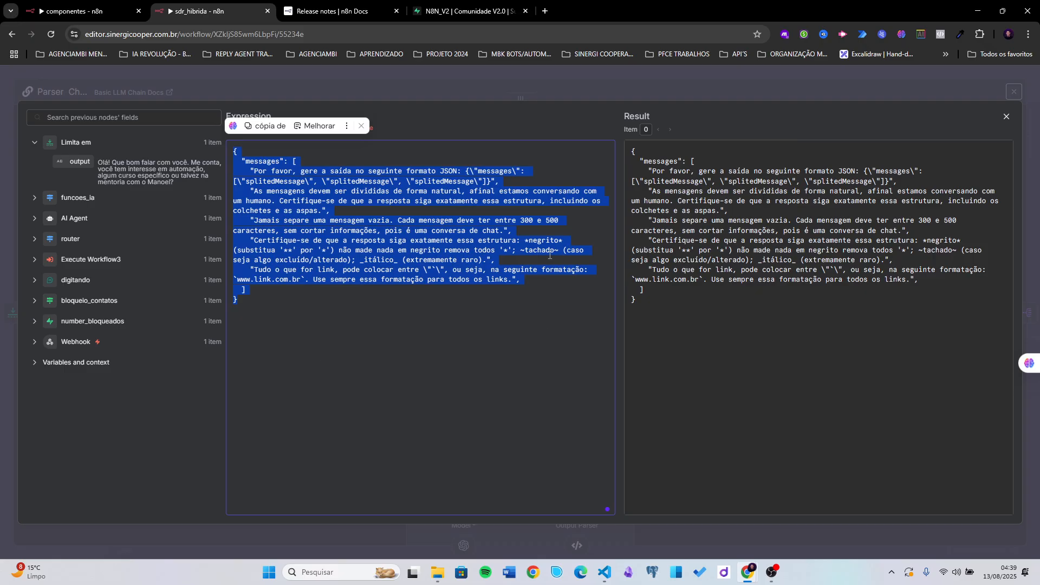
{"action": "left_click", "coordinate": [483, 223]}
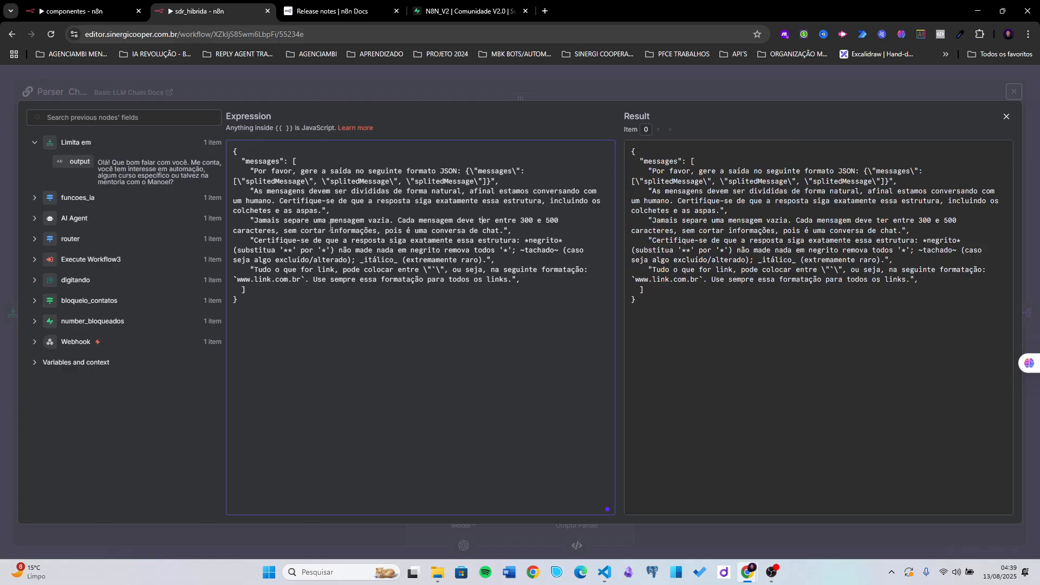
{"action": "left_click_drag", "start_coordinate": [537, 221], "coordinate": [562, 221]}
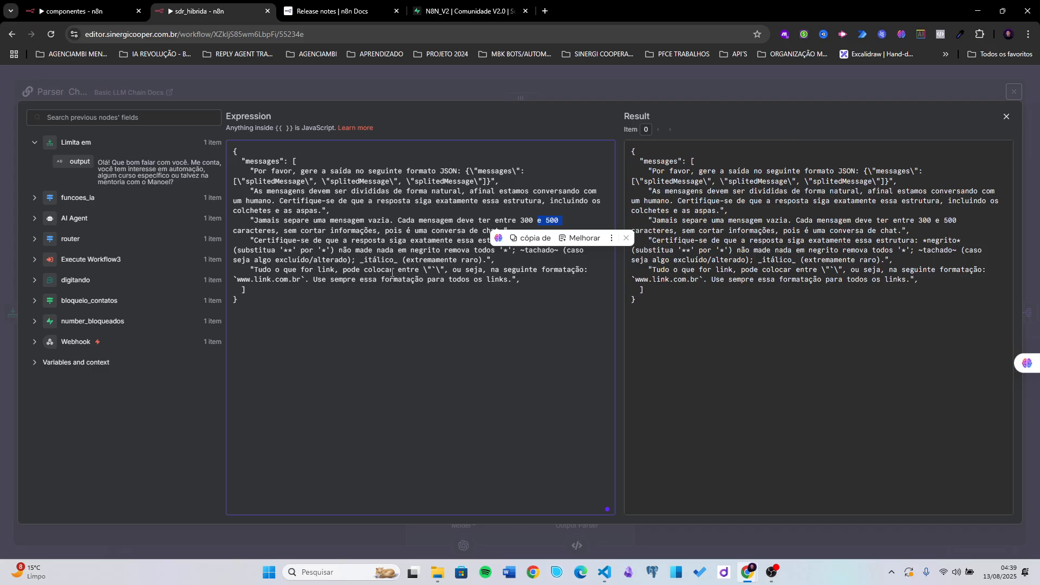
{"action": "left_click", "coordinate": [736, 93]}
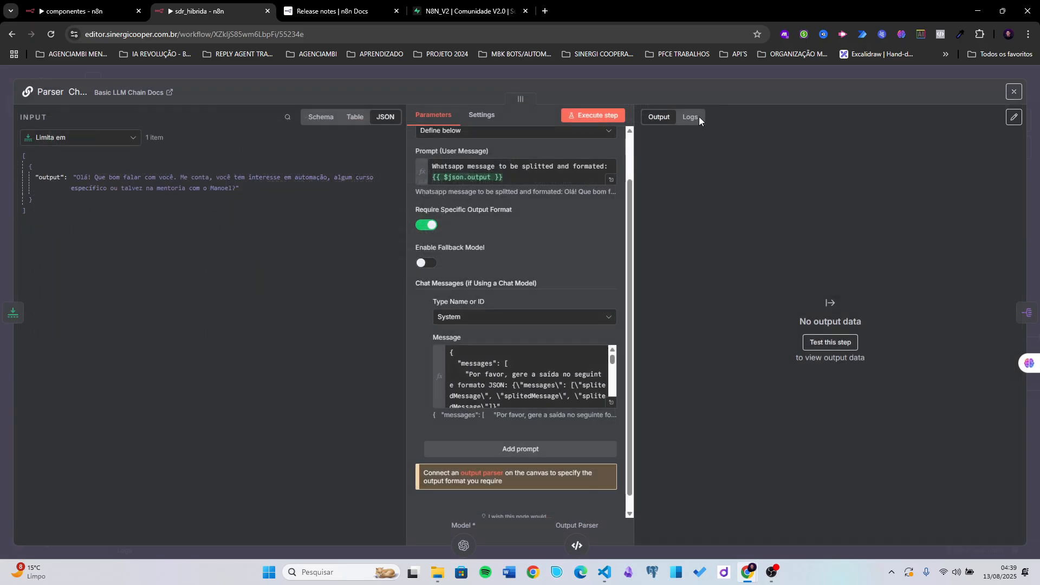
{"action": "left_click", "coordinate": [732, 72]}
- Move OpenAI3 beneath Parser Chain's Model input and check its model settings
{"action": "scroll", "coordinate": [385, 389], "scroll_direction": "up", "scroll_amount": 5}
{"action": "left_click_drag", "start_coordinate": [383, 389], "coordinate": [335, 379]}
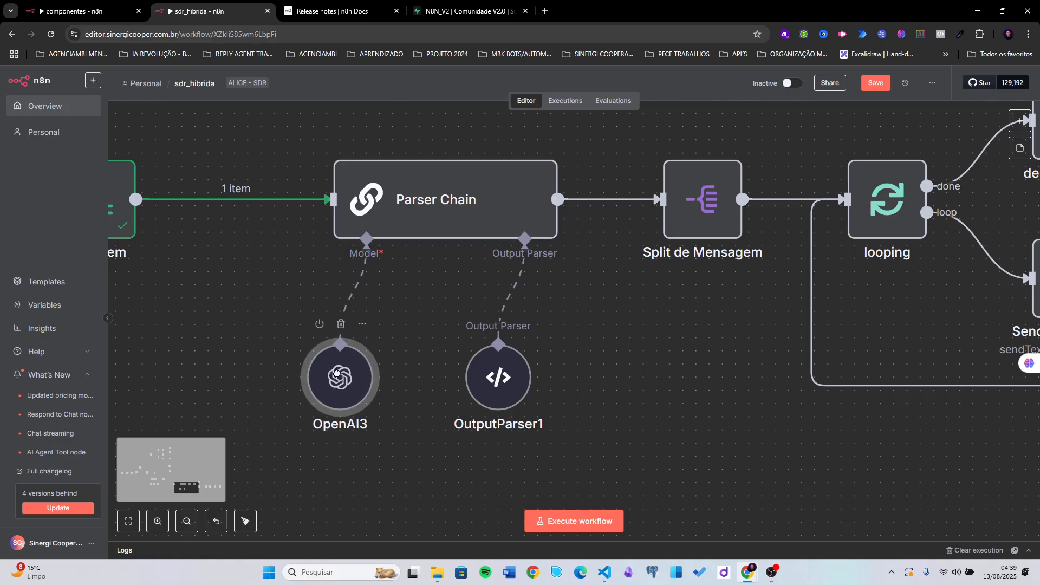
{"action": "double_click", "coordinate": [335, 376]}
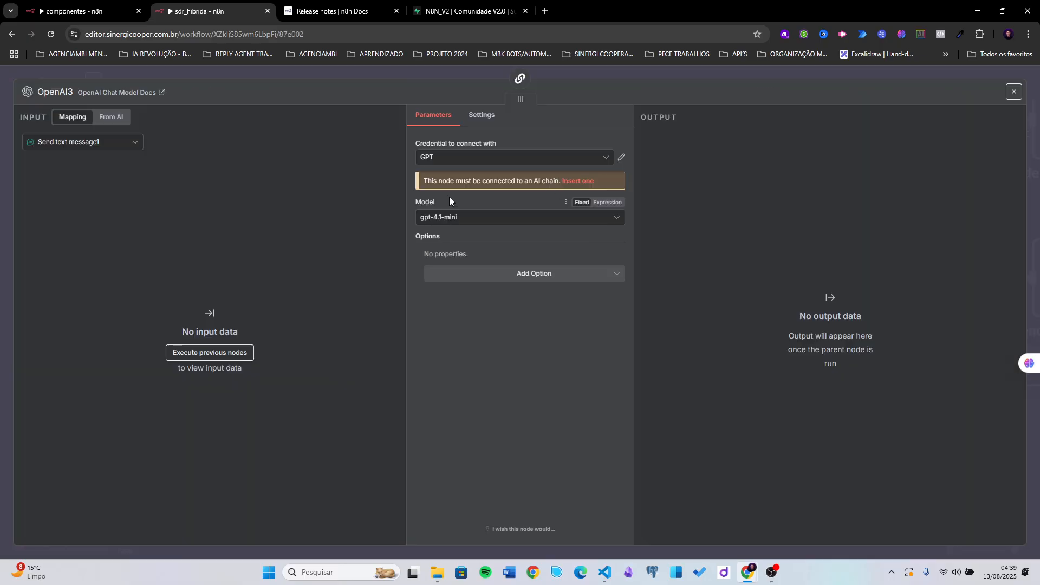
{"action": "left_click", "coordinate": [703, 74]}
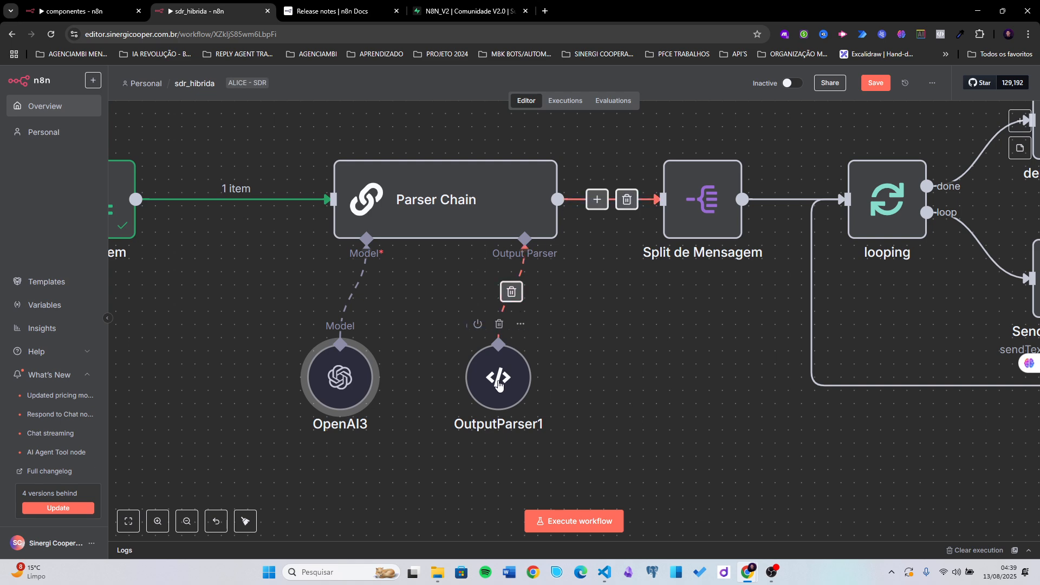
- Align OutputParser1 under the Output Parser input, review its messages-array JSON schema, then select Parser Chain
{"action": "left_click_drag", "start_coordinate": [500, 380], "coordinate": [526, 380]}
{"action": "left_click_drag", "start_coordinate": [602, 384], "coordinate": [543, 367]}
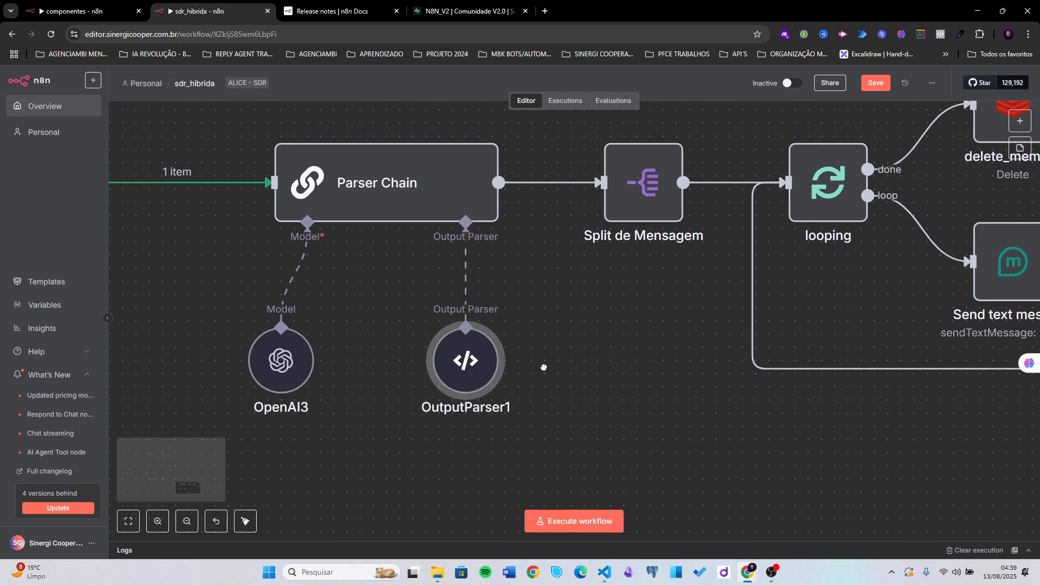
{"action": "double_click", "coordinate": [449, 372]}
{"action": "left_click", "coordinate": [521, 267]}
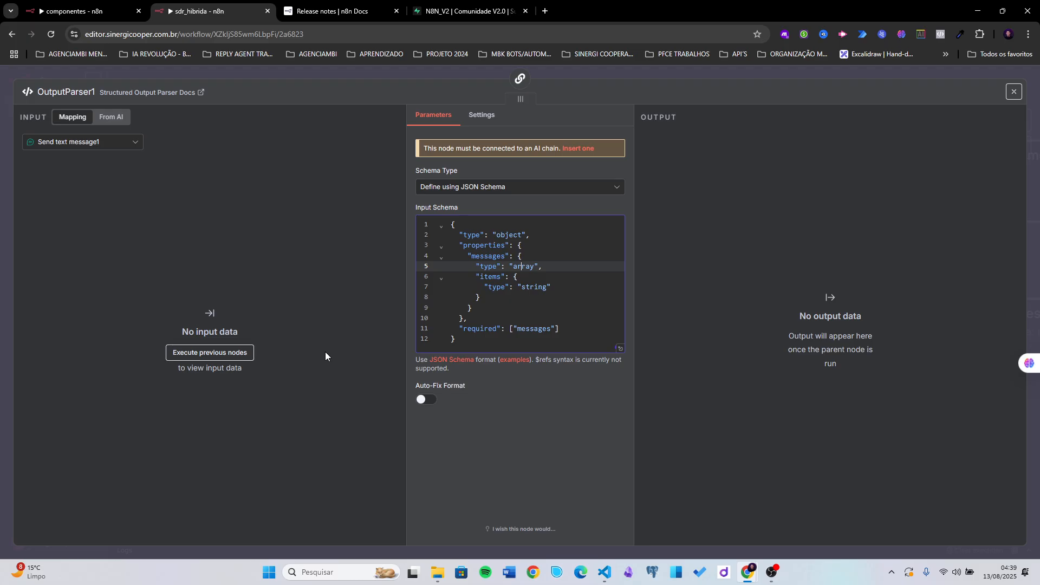
{"action": "left_click", "coordinate": [668, 70]}
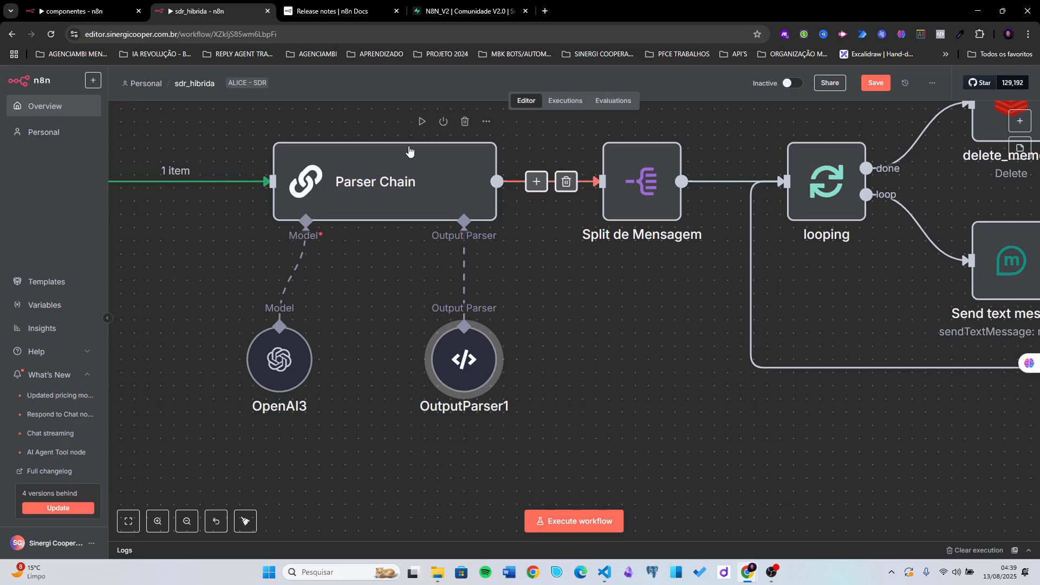
{"action": "left_click", "coordinate": [422, 128]}
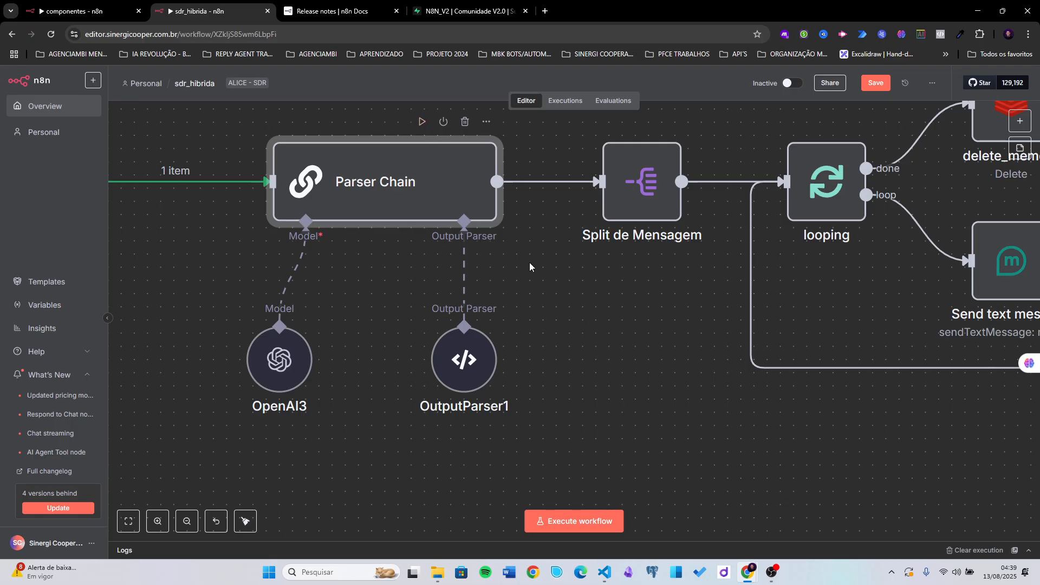
{"action": "scroll", "coordinate": [529, 262], "scroll_direction": "up", "scroll_amount": 1}
- Run Parser Chain and confirm its output holds the two split messages
{"action": "left_click", "coordinate": [424, 177]}
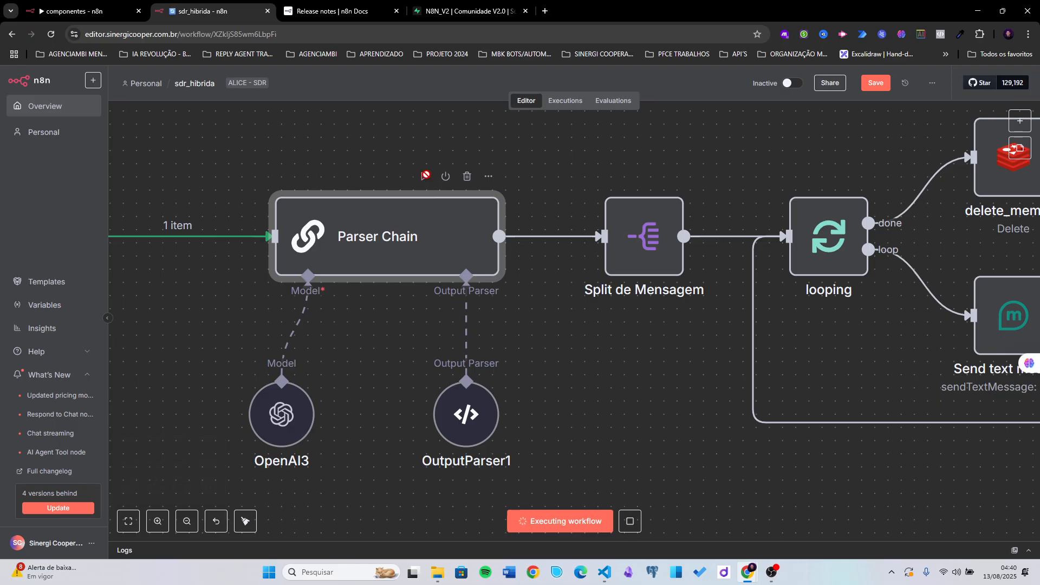
{"action": "double_click", "coordinate": [356, 238]}
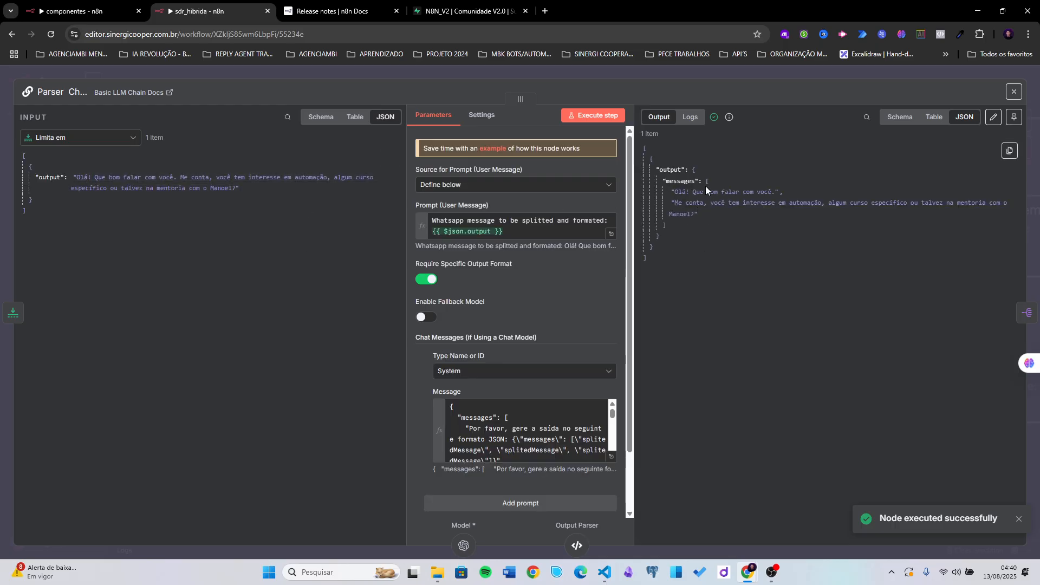
{"action": "left_click_drag", "start_coordinate": [705, 178], "coordinate": [699, 232]}
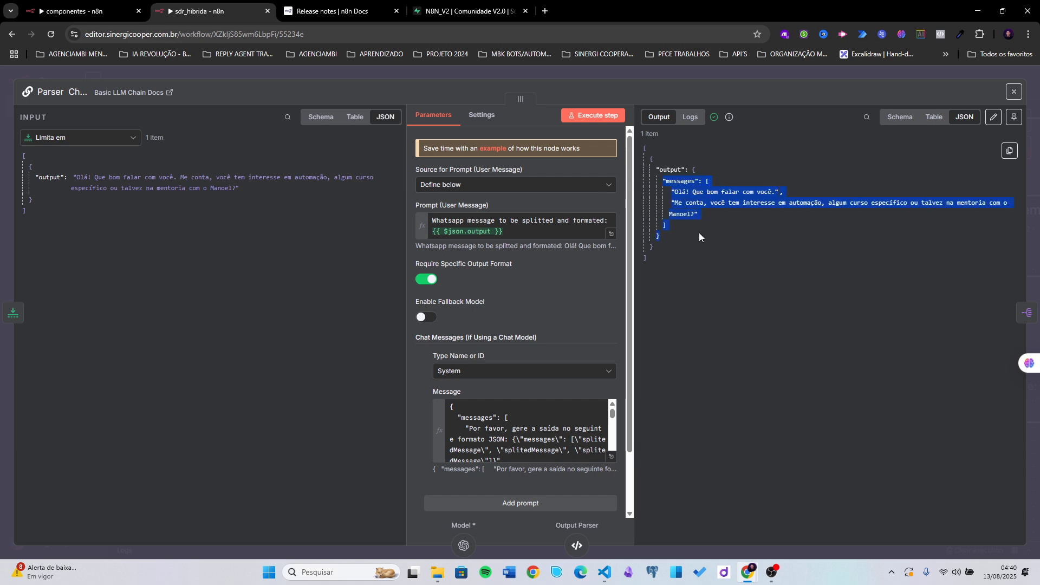
{"action": "left_click", "coordinate": [717, 74]}
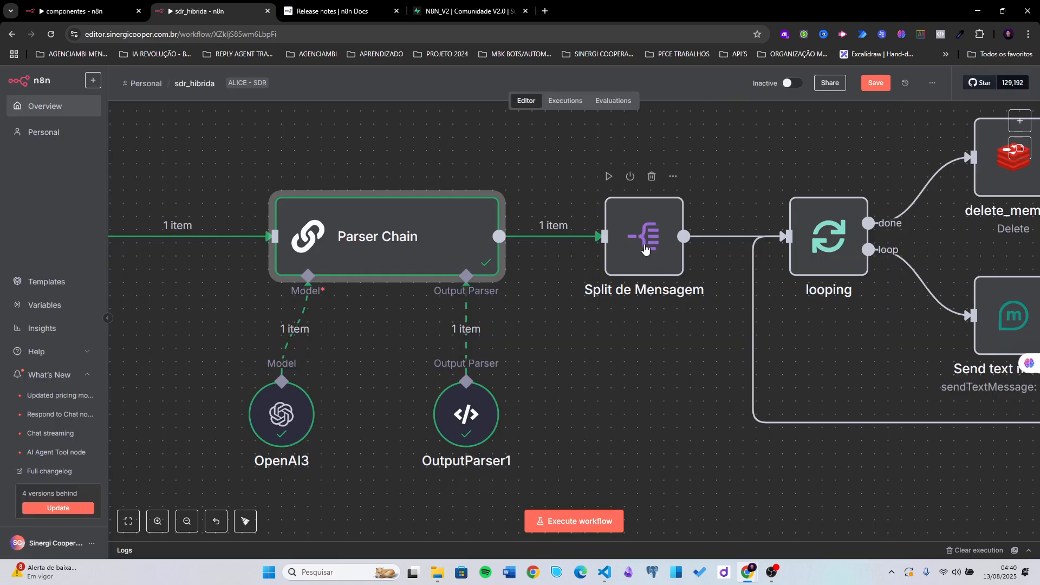
- Run Split de Mensagem and view its two message items in Table view
{"action": "left_click", "coordinate": [608, 177]}
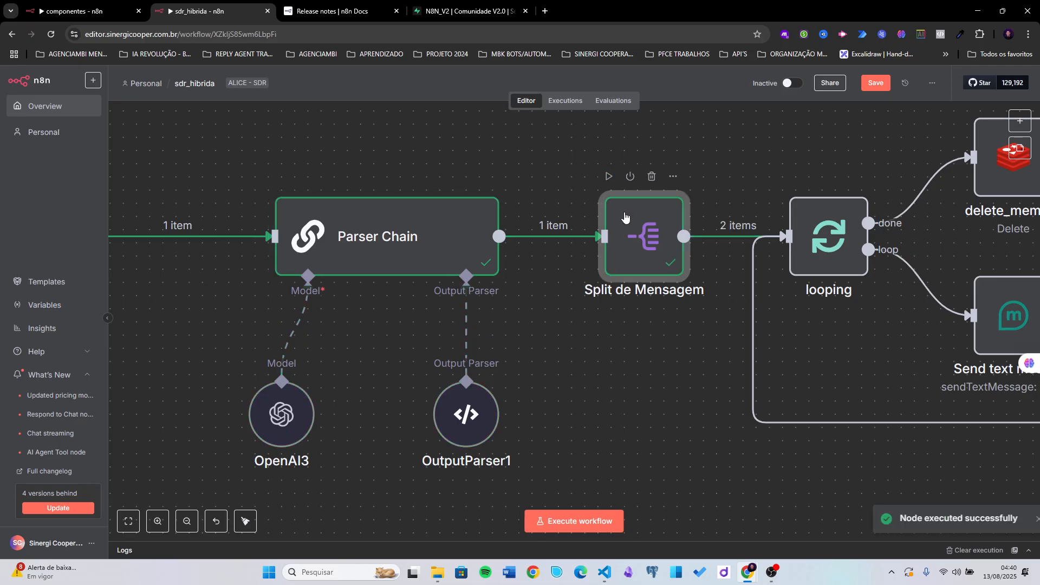
{"action": "double_click", "coordinate": [629, 230]}
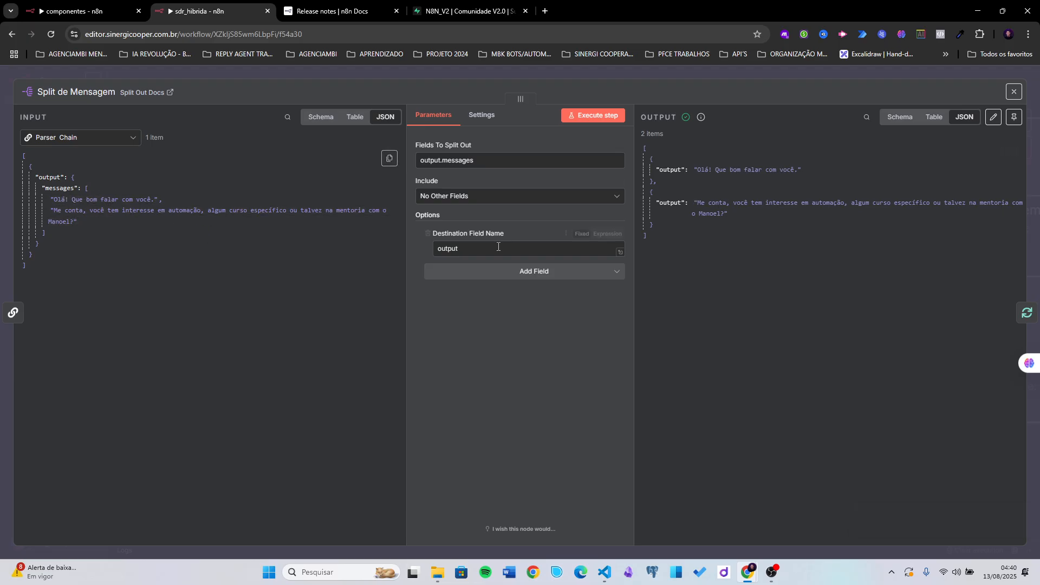
{"action": "left_click", "coordinate": [935, 121]}
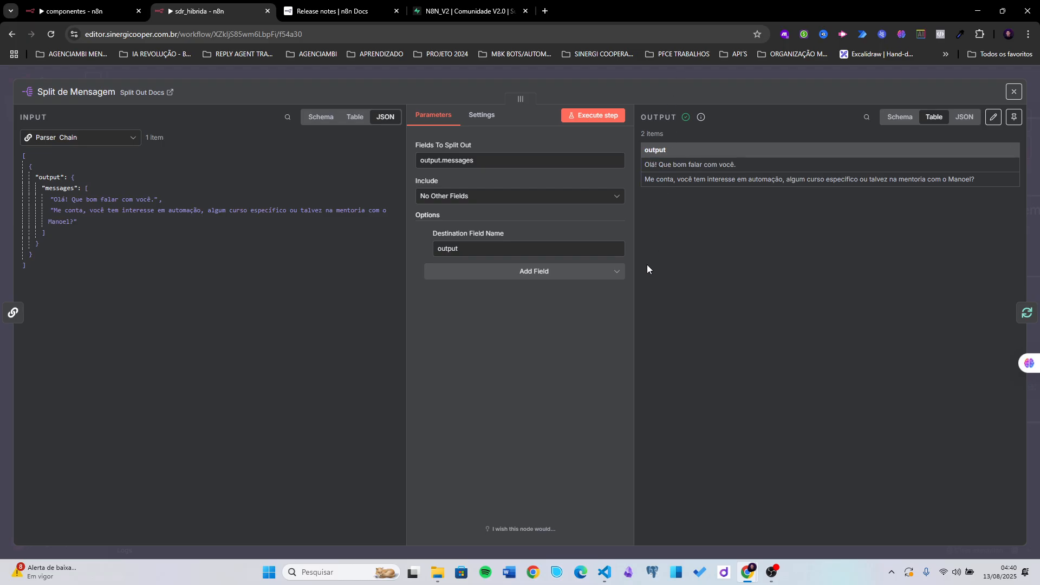
{"action": "left_click", "coordinate": [691, 76]}
{"action": "scroll", "coordinate": [623, 322], "scroll_direction": "right", "scroll_amount": 5}
- Delete the Send text message node and move Contabilizar Caracteres1 beside looping
{"action": "scroll", "coordinate": [559, 325], "scroll_direction": "down", "scroll_amount": 3}
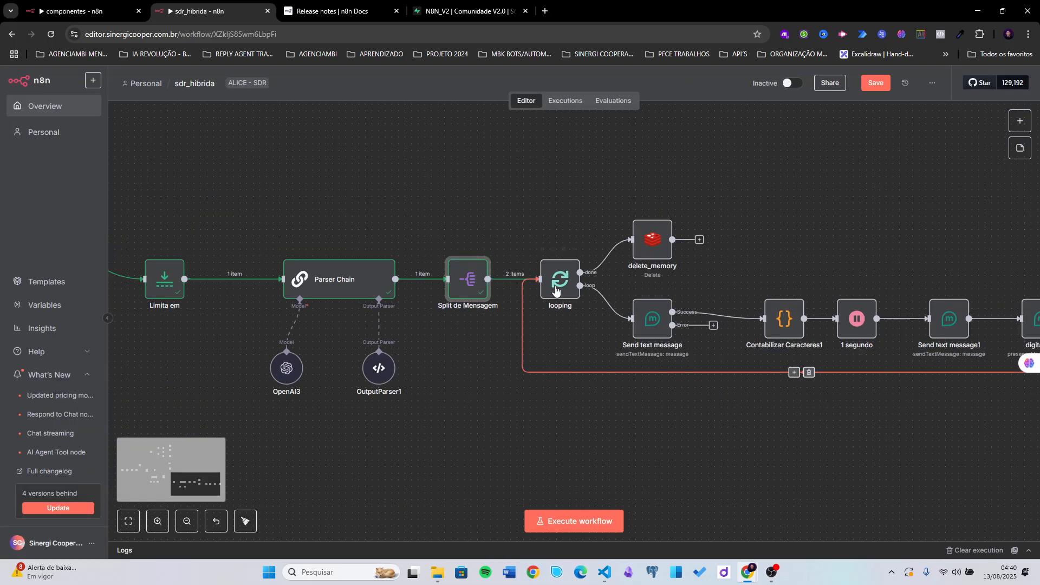
{"action": "scroll", "coordinate": [555, 291], "scroll_direction": "down", "scroll_amount": 5}
{"action": "scroll", "coordinate": [487, 233], "scroll_direction": "right", "scroll_amount": 2}
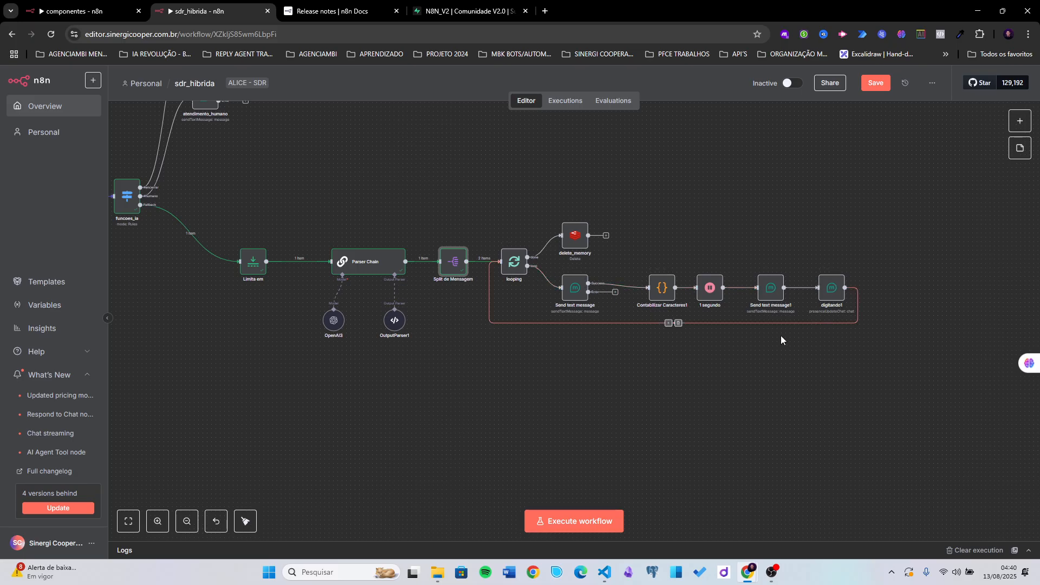
{"action": "left_click", "coordinate": [569, 287]}
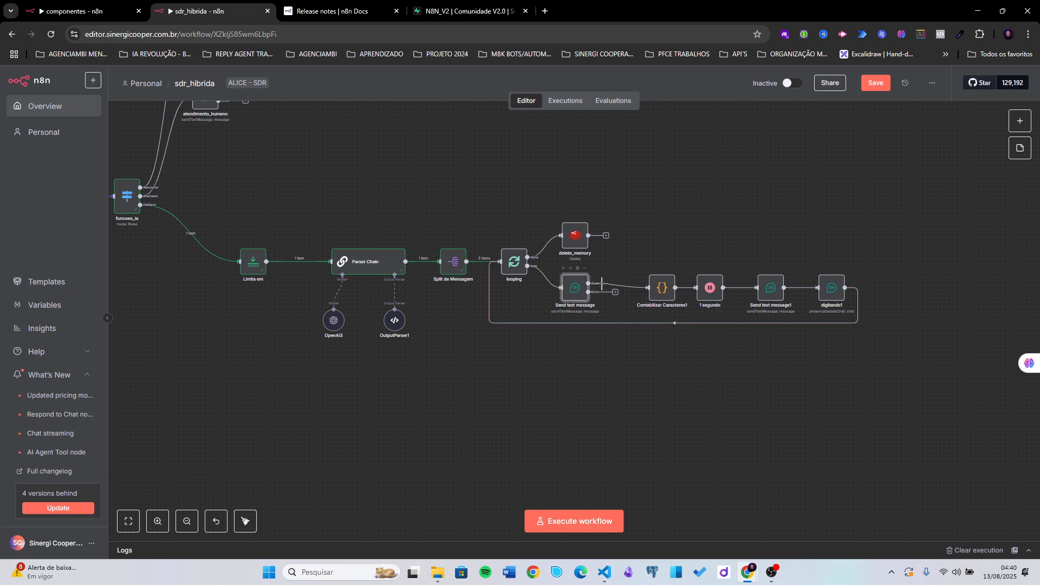
{"action": "scroll", "coordinate": [721, 357], "scroll_direction": "up", "scroll_amount": 3}
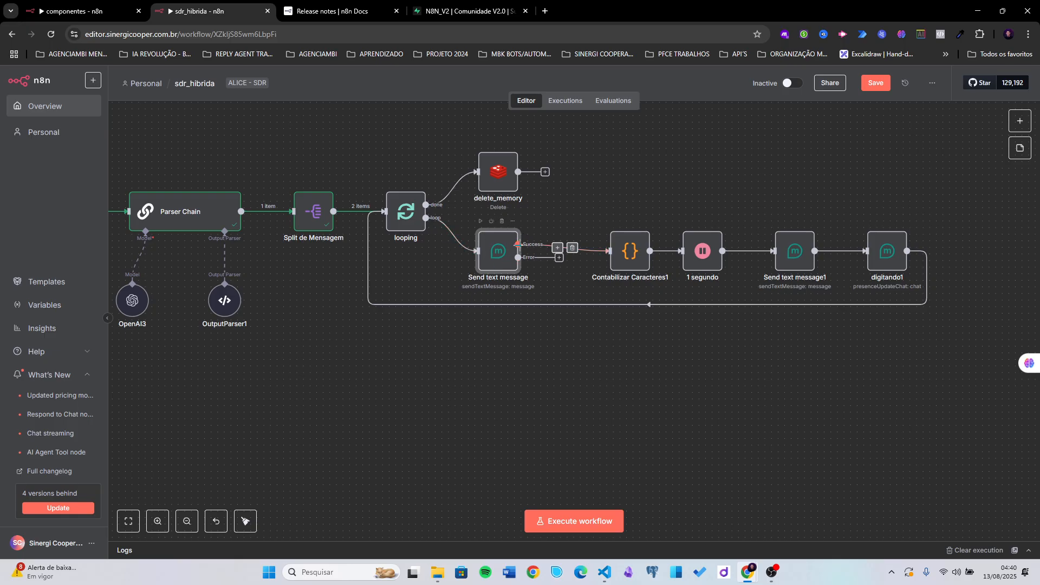
{"action": "left_click_drag", "start_coordinate": [495, 245], "coordinate": [506, 261]}
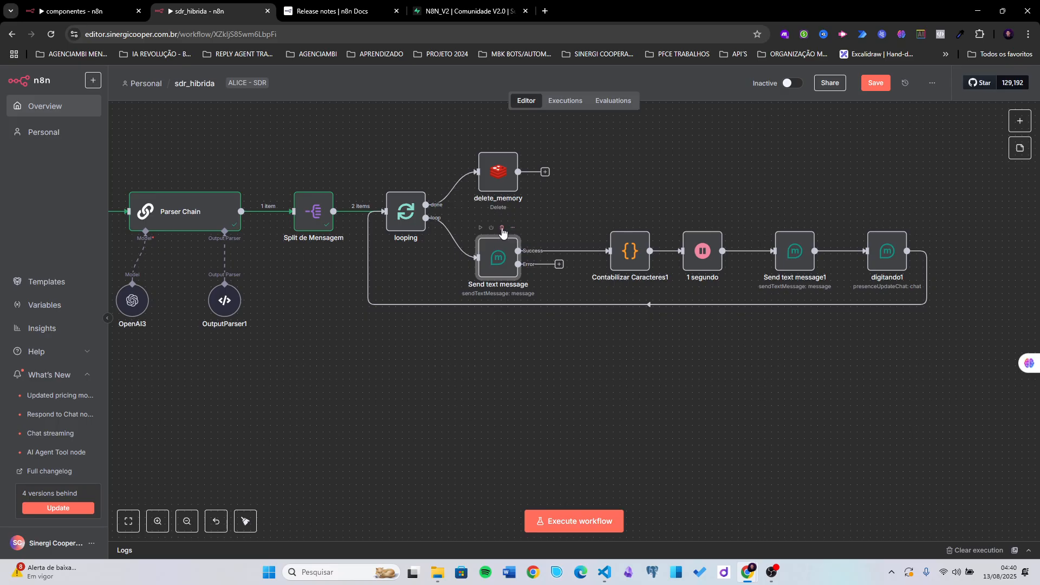
{"action": "left_click", "coordinate": [502, 228]}
{"action": "left_click_drag", "start_coordinate": [638, 257], "coordinate": [536, 257]}
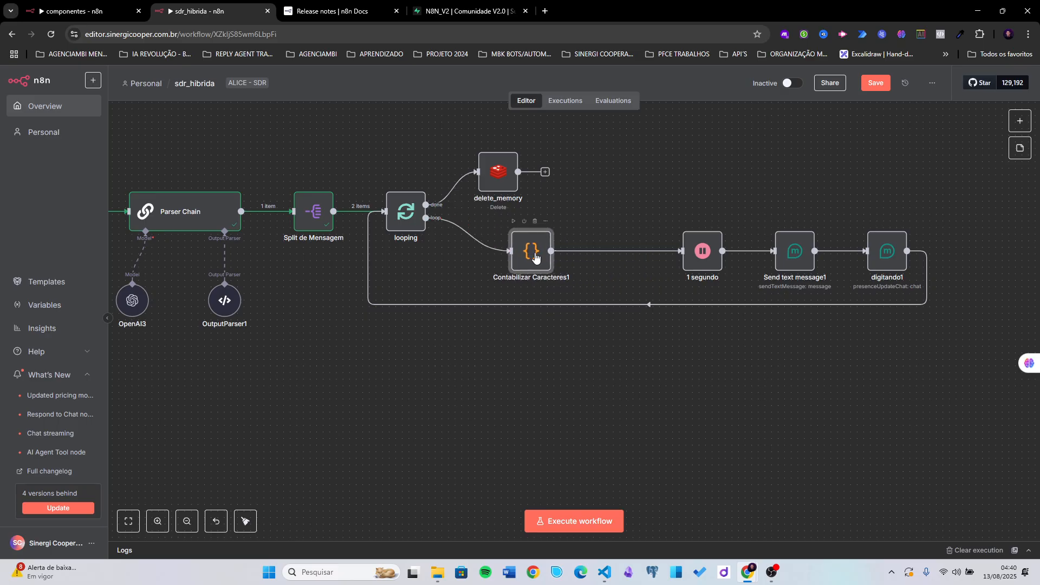
- Run looping and set Contabilizar Caracteres1's input view to looping's item
{"action": "double_click", "coordinate": [533, 255]}
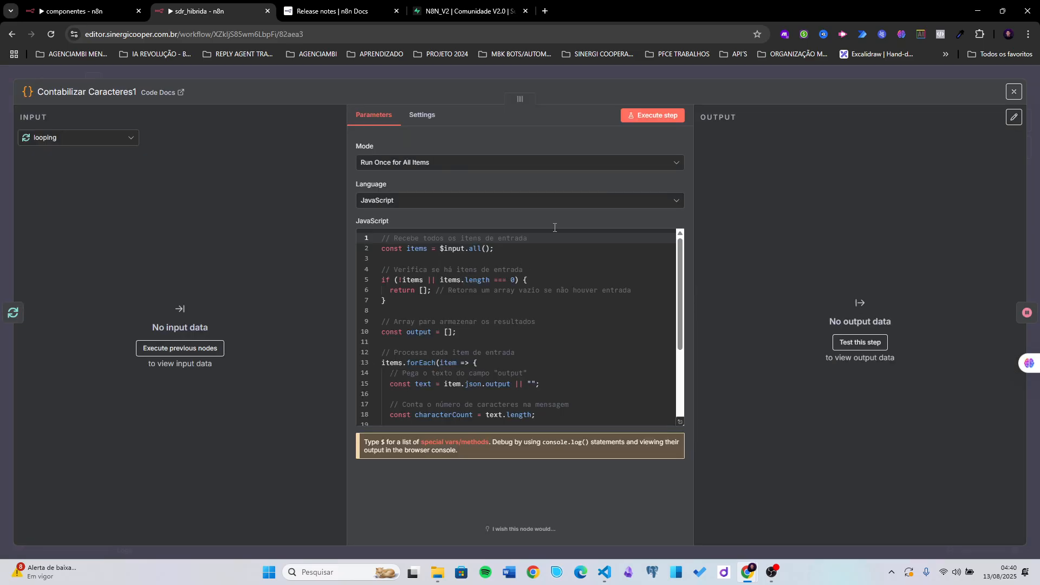
{"action": "key", "text": "Escape"}
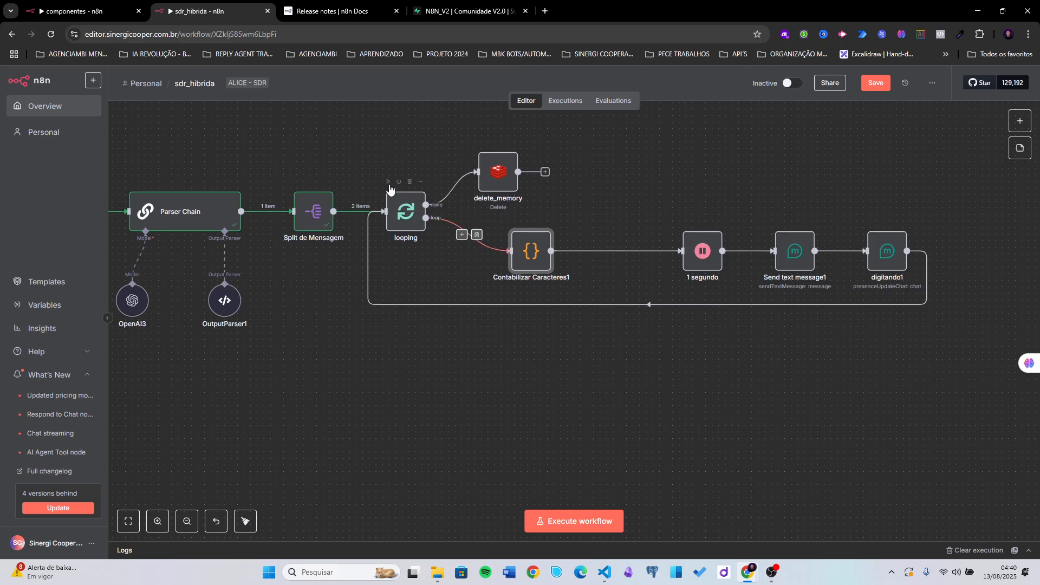
{"action": "left_click", "coordinate": [387, 182]}
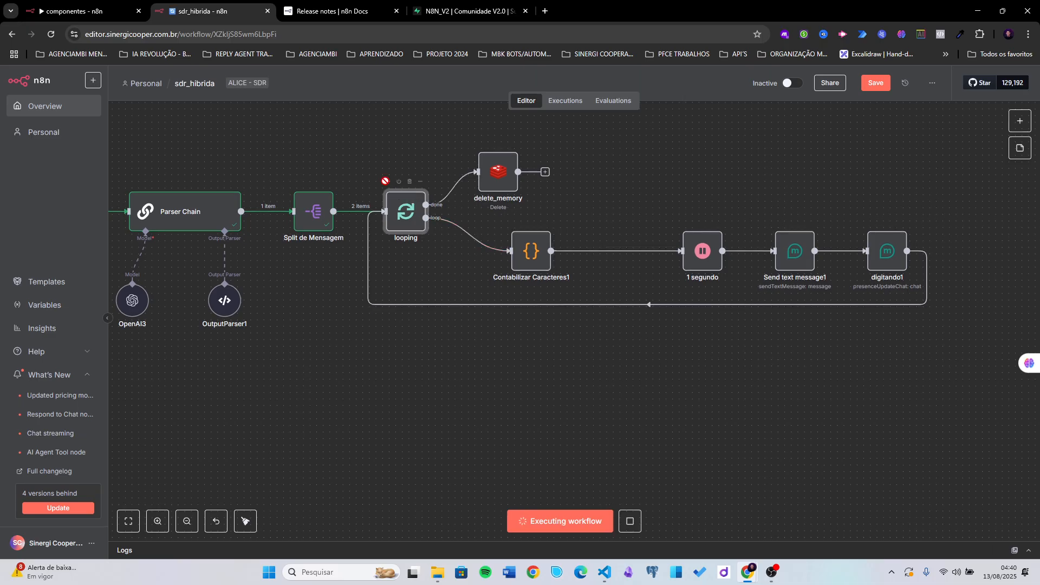
{"action": "double_click", "coordinate": [524, 260]}
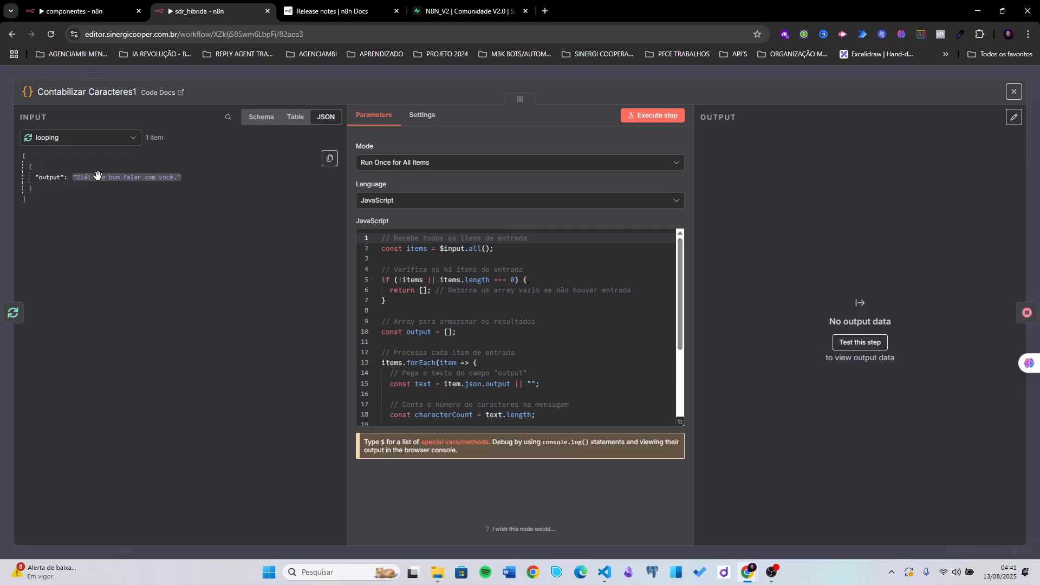
{"action": "left_click", "coordinate": [79, 141]}
{"action": "left_click", "coordinate": [64, 183]}
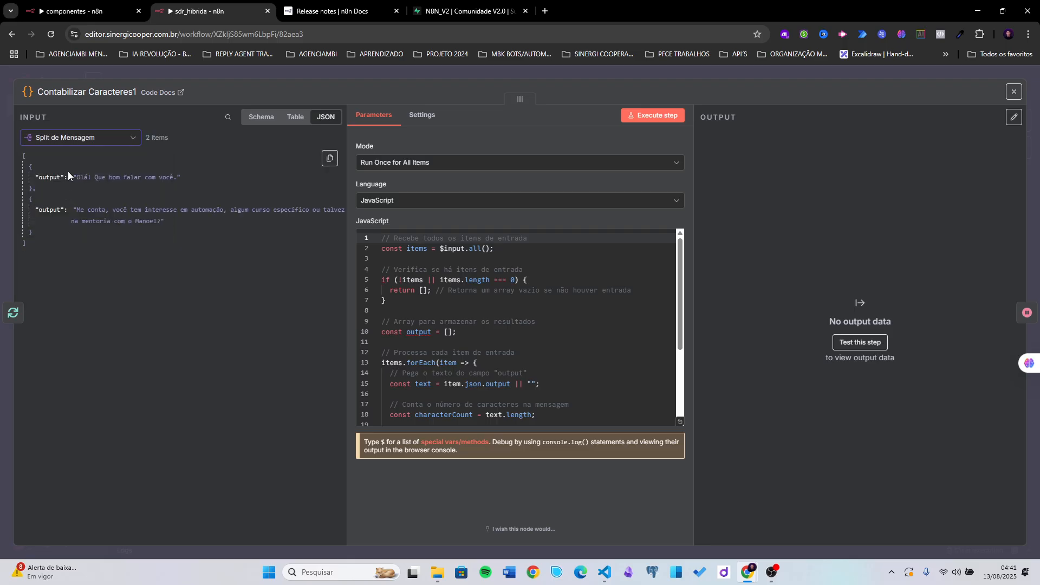
{"action": "left_click", "coordinate": [93, 138]}
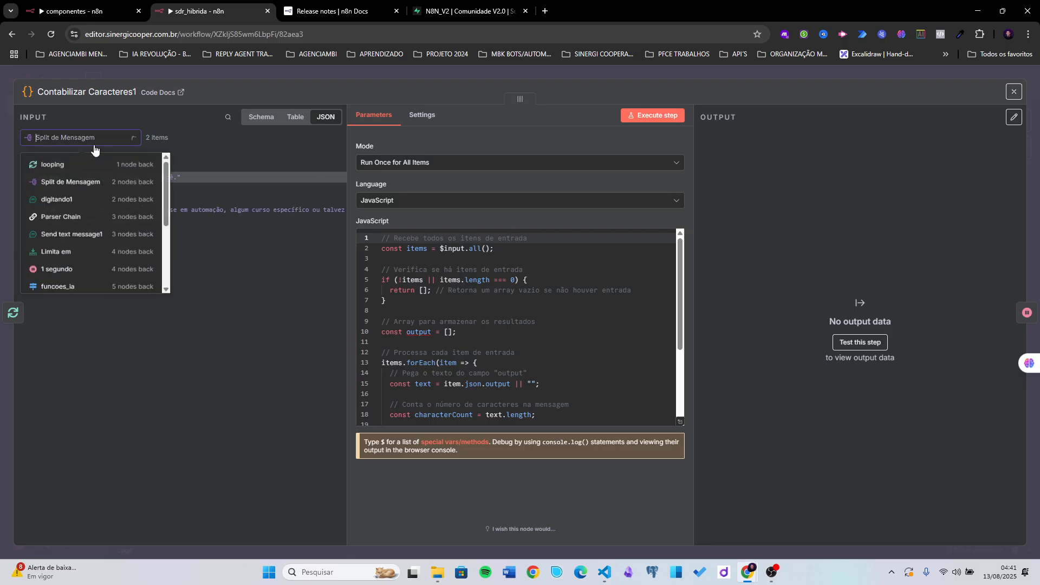
{"action": "left_click", "coordinate": [76, 168]}
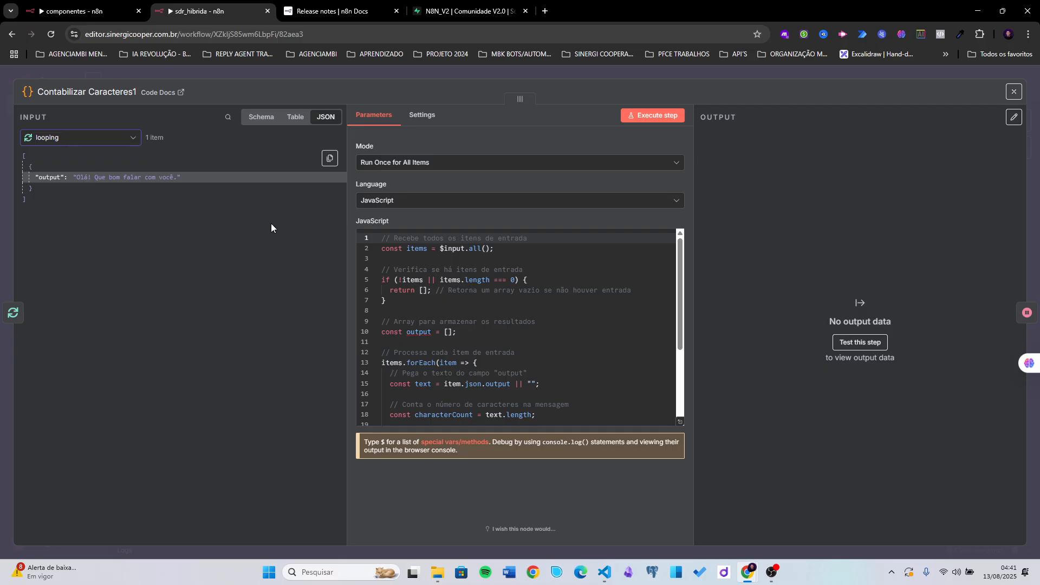
- Execute Contabilizar Caracteres1, confirming characterCount 28 and seconds 1 in Table and JSON views
{"action": "left_click", "coordinate": [641, 117]}
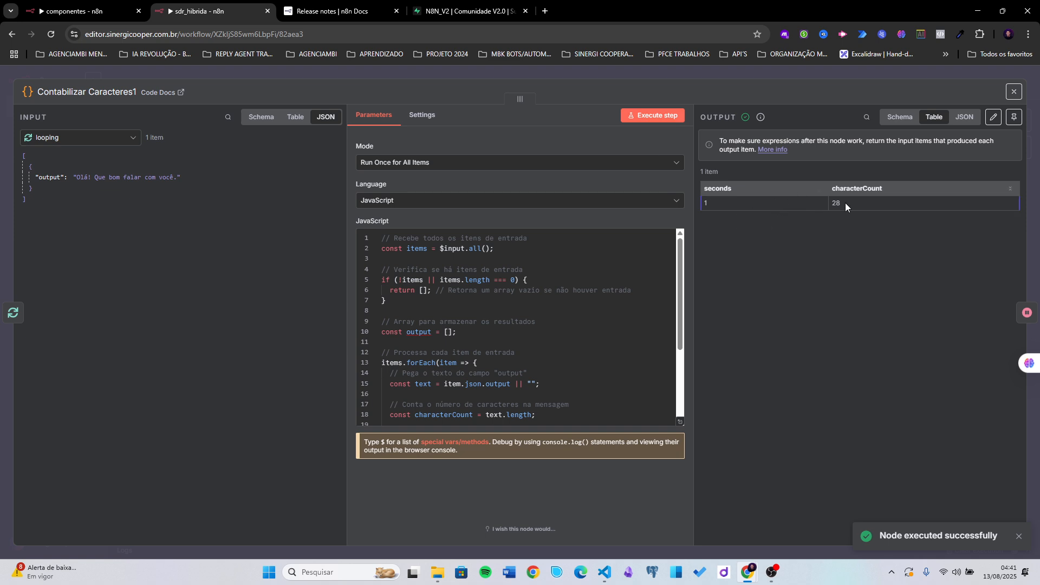
{"action": "left_click_drag", "start_coordinate": [845, 203], "coordinate": [704, 201]}
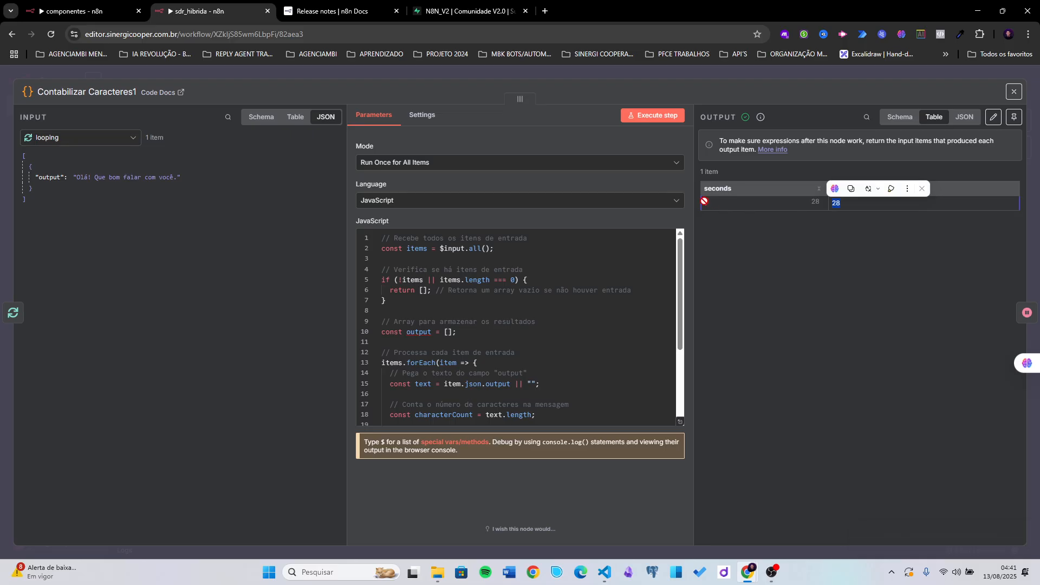
{"action": "left_click", "coordinate": [729, 258]}
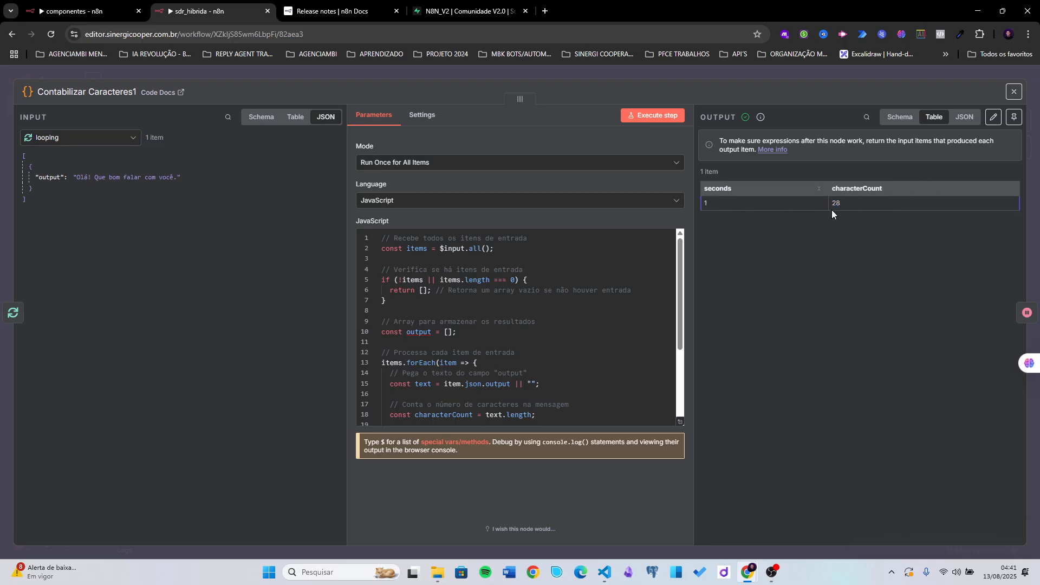
{"action": "left_click", "coordinate": [964, 119]}
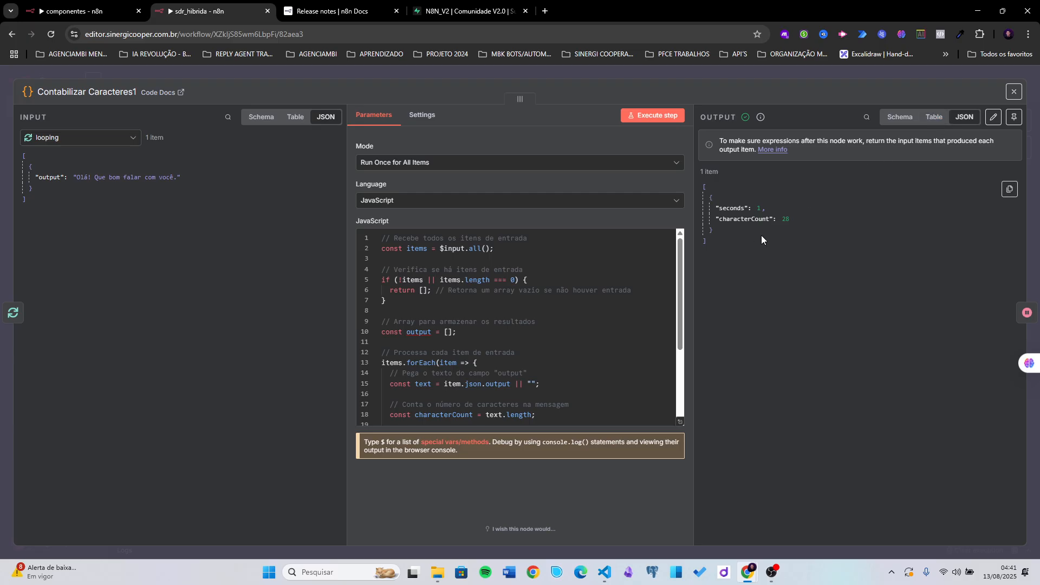
{"action": "scroll", "coordinate": [613, 392], "scroll_direction": "down", "scroll_amount": 3}
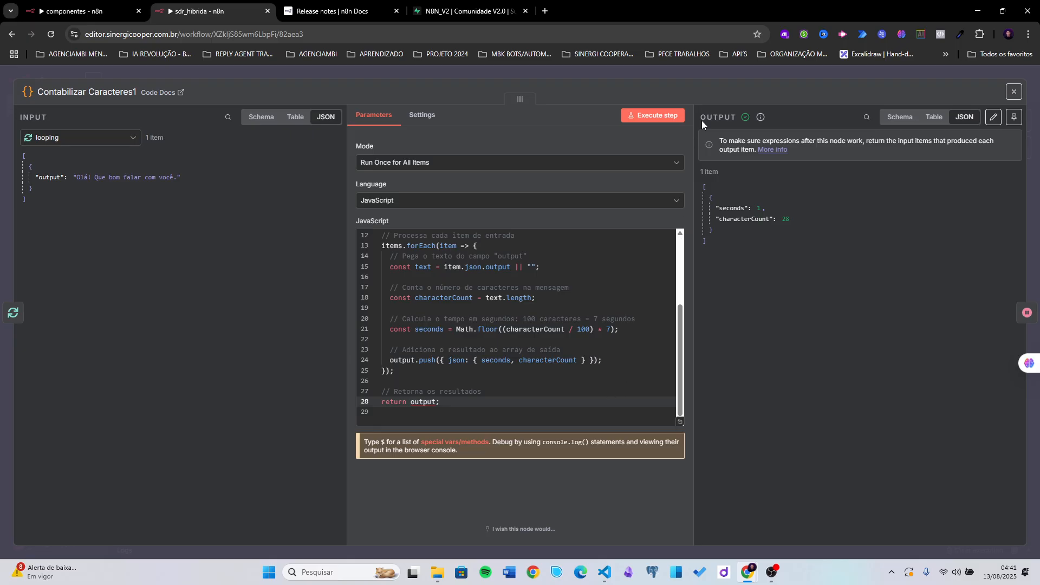
{"action": "left_click", "coordinate": [717, 70]}
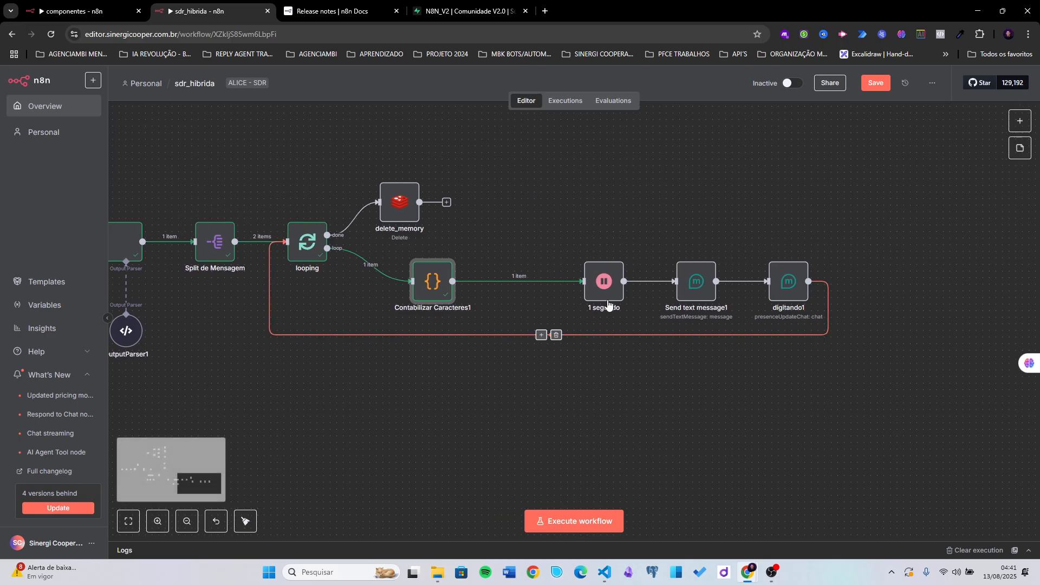
- Rename the 1 segundo wait node to 'delay', keeping it active
{"action": "left_click_drag", "start_coordinate": [607, 305], "coordinate": [574, 305]}
{"action": "right_click", "coordinate": [569, 302]}
{"action": "left_click", "coordinate": [588, 358]}
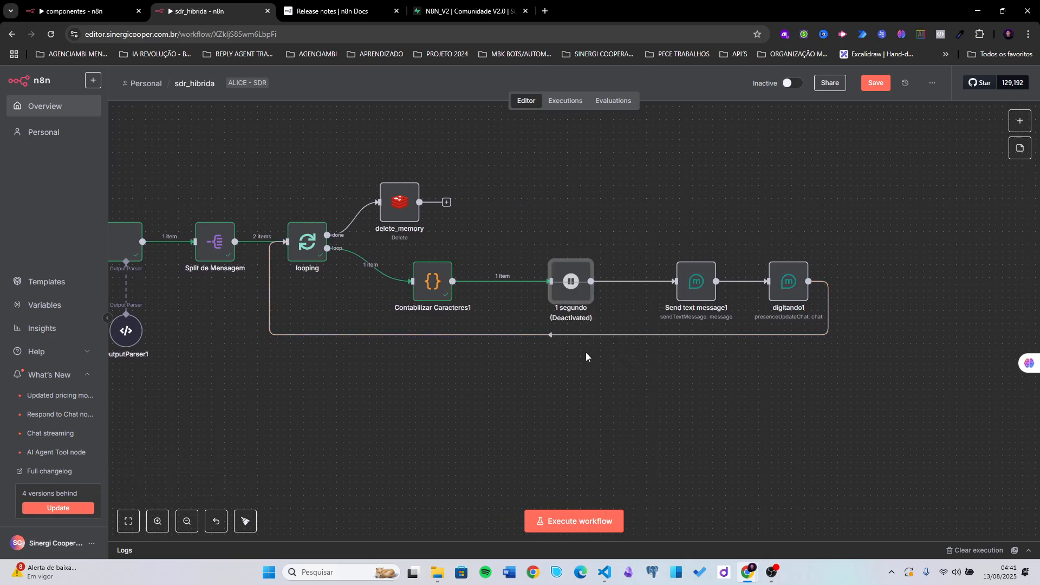
{"action": "key", "text": "d"}
{"action": "right_click", "coordinate": [591, 279]}
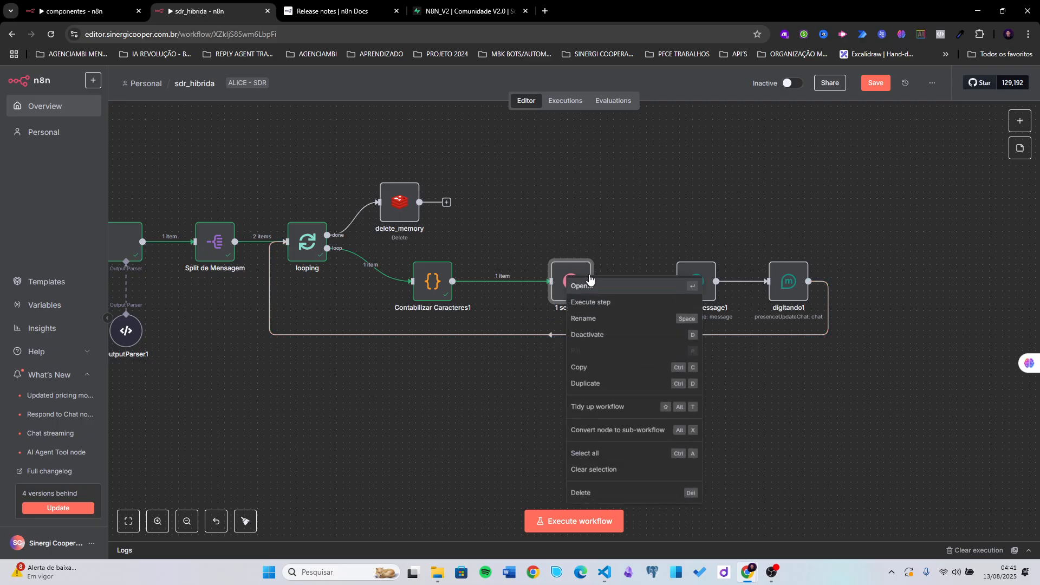
{"action": "left_click", "coordinate": [589, 320]}
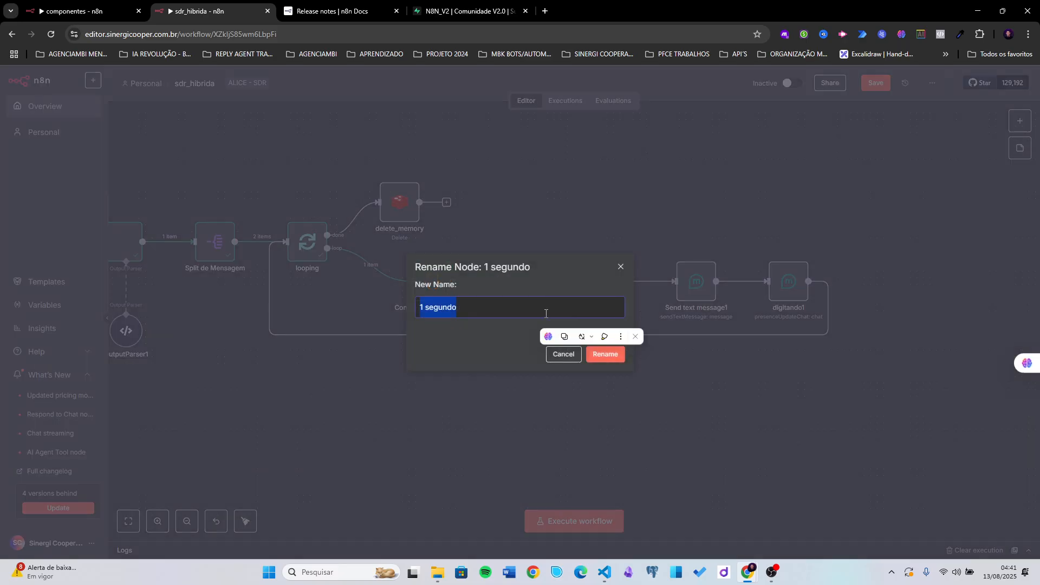
{"action": "type", "text": "delay"}
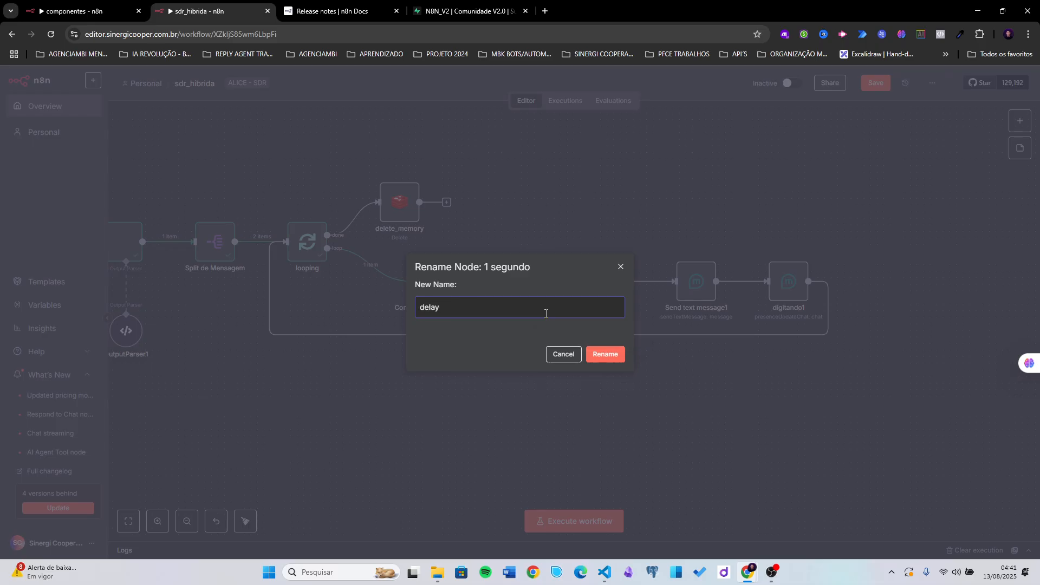
{"action": "key", "text": "Return"}
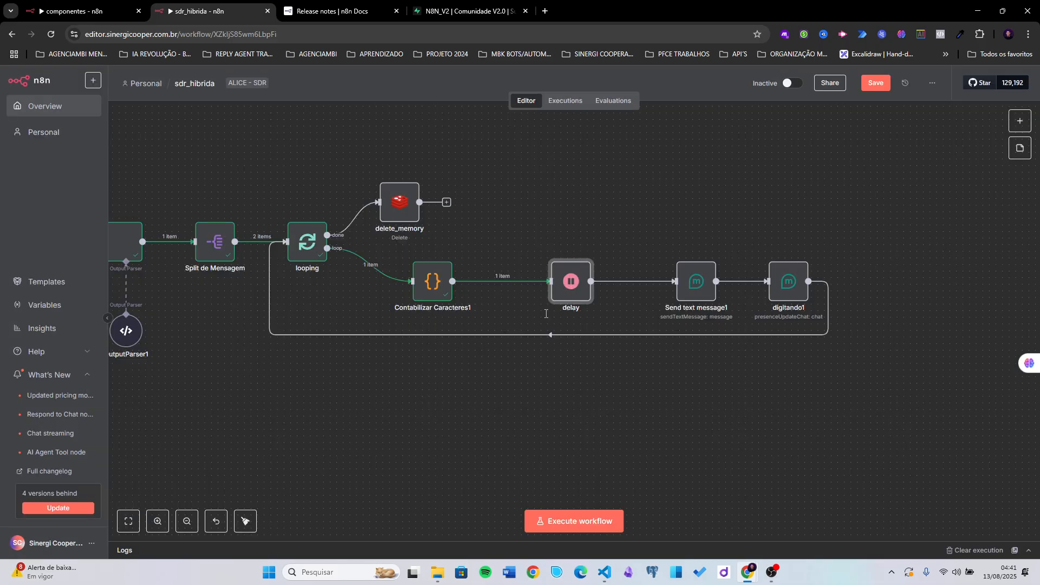
- Check delay's Wait Amount is {{ $json.seconds }}, then run the node
{"action": "double_click", "coordinate": [562, 291]}
{"action": "left_click", "coordinate": [468, 202]}
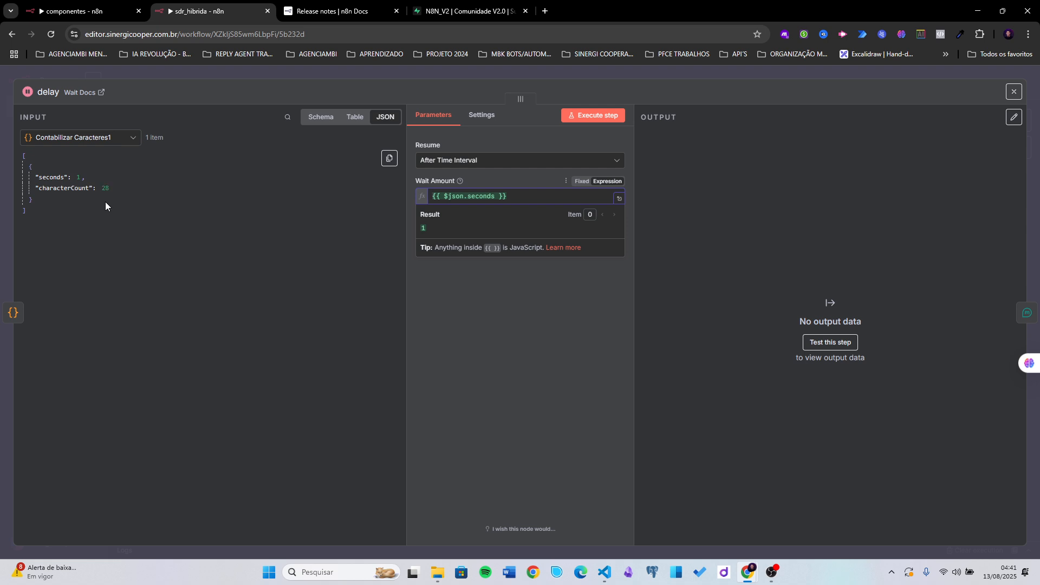
{"action": "left_click", "coordinate": [730, 86]}
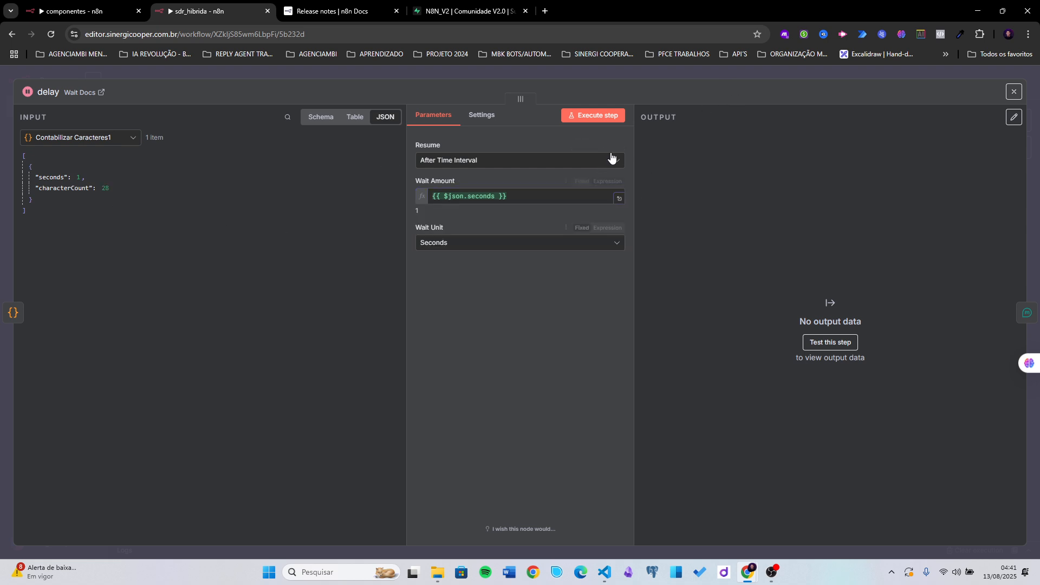
{"action": "left_click", "coordinate": [627, 77]}
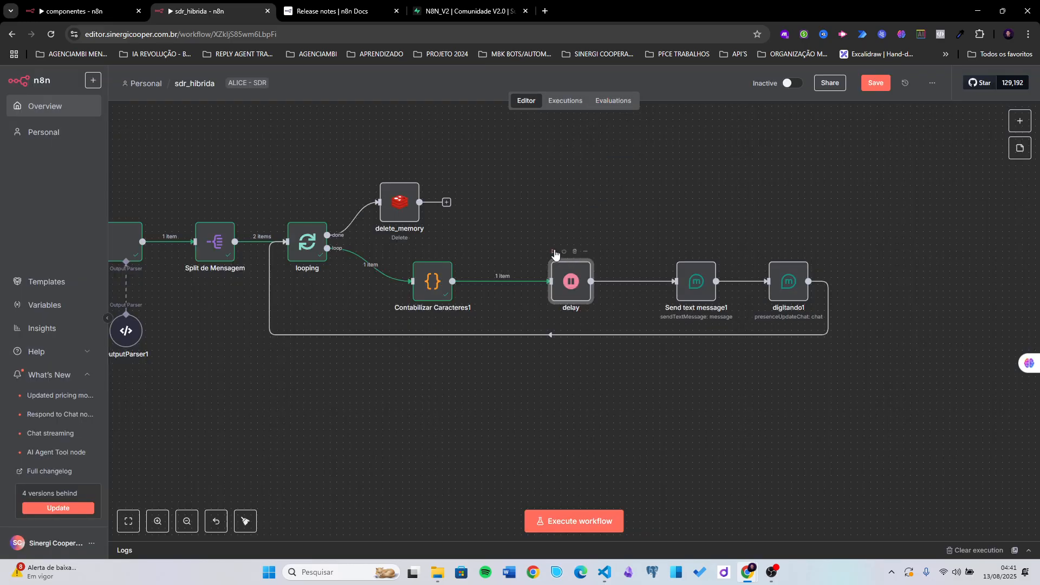
{"action": "left_click", "coordinate": [553, 252]}
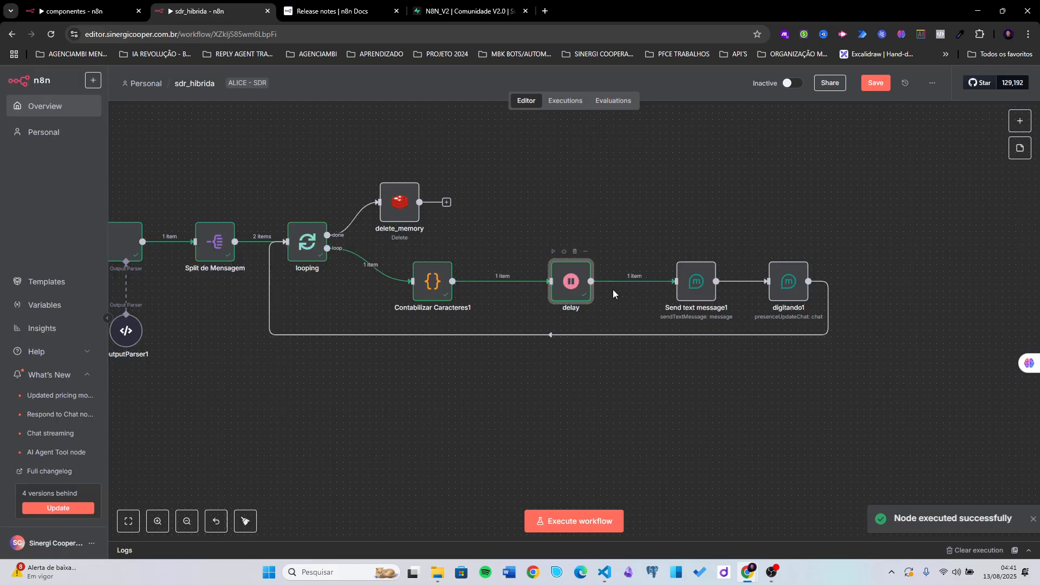
- Set Send text message1's To (Contact) to Execute Workflow3's first-item whatsapp value
{"action": "double_click", "coordinate": [693, 281]}
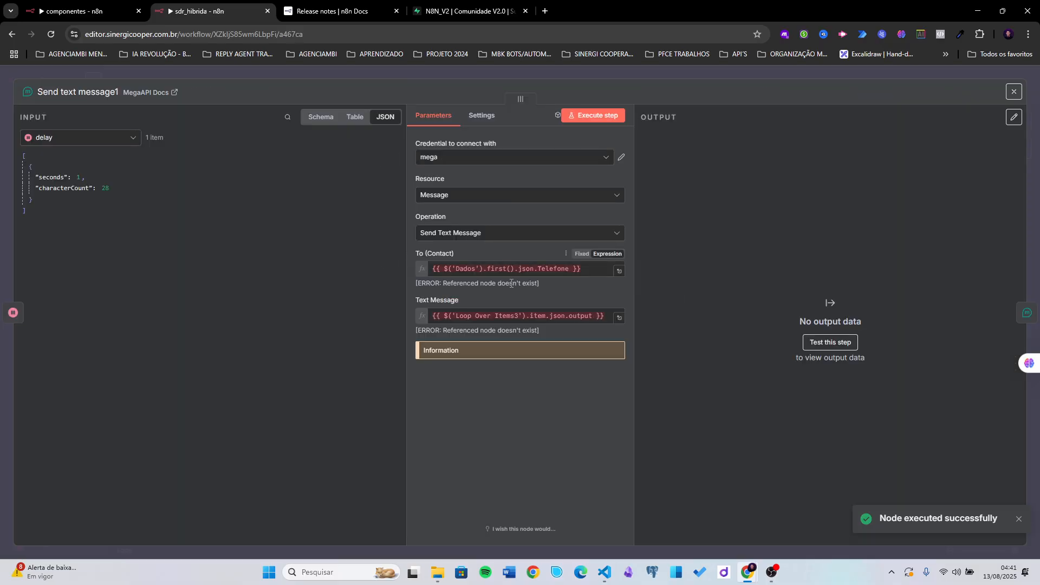
{"action": "left_click", "coordinate": [528, 269]}
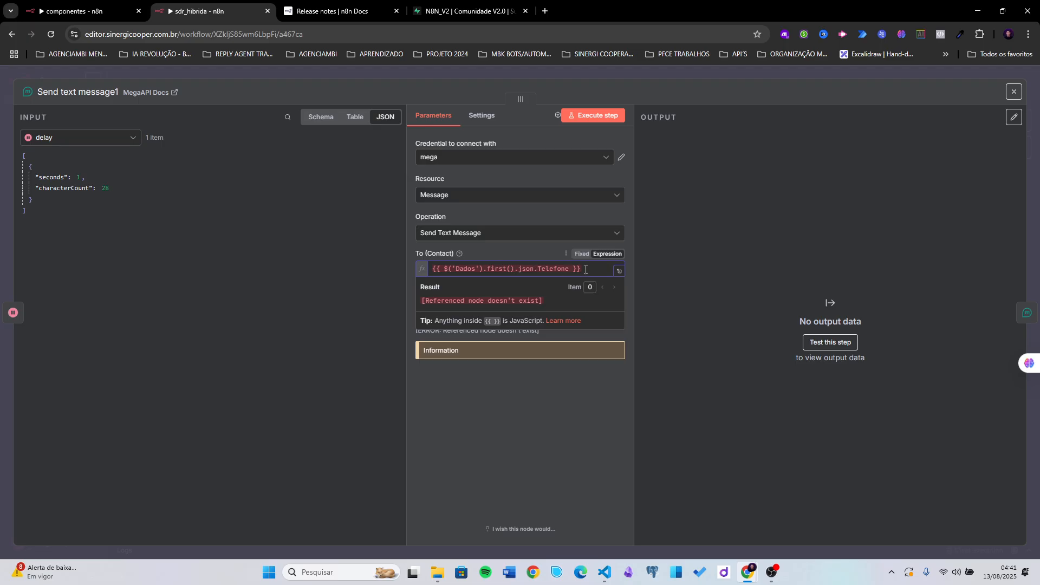
{"action": "double_click", "coordinate": [470, 269]}
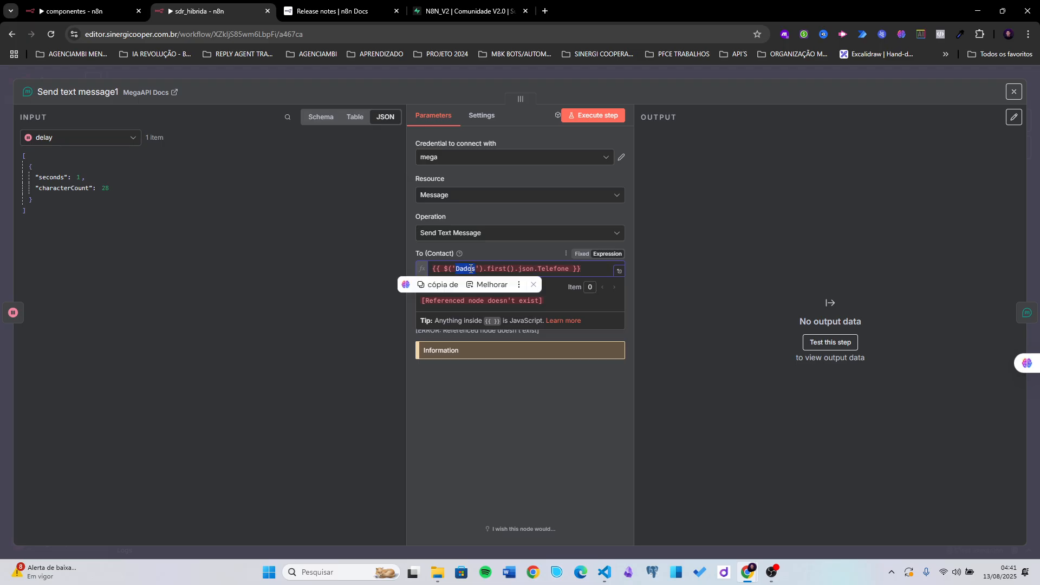
{"action": "type", "text": "we"}
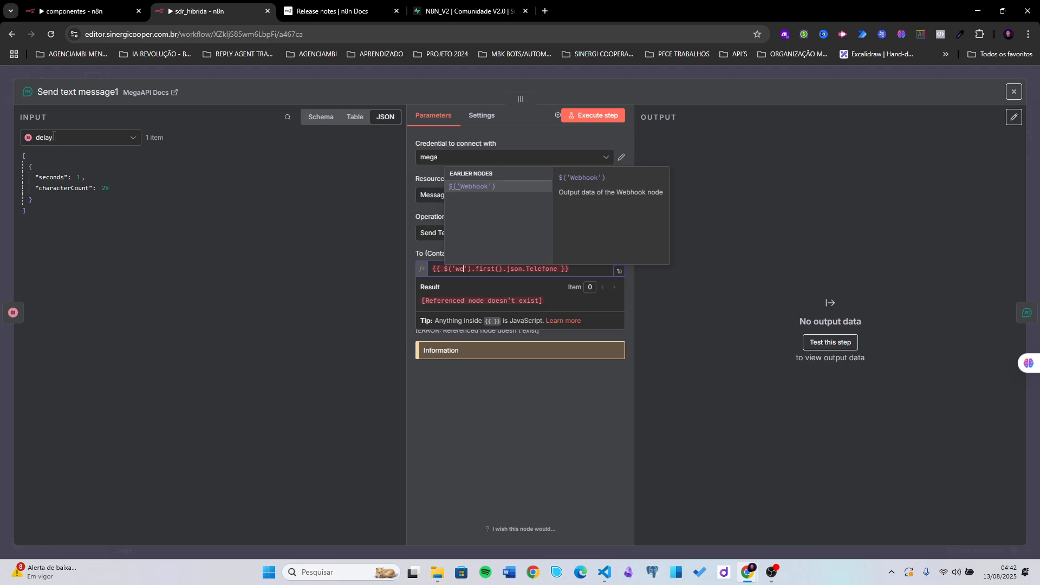
{"action": "left_click", "coordinate": [53, 136]}
{"action": "scroll", "coordinate": [81, 211], "scroll_direction": "down", "scroll_amount": 5}
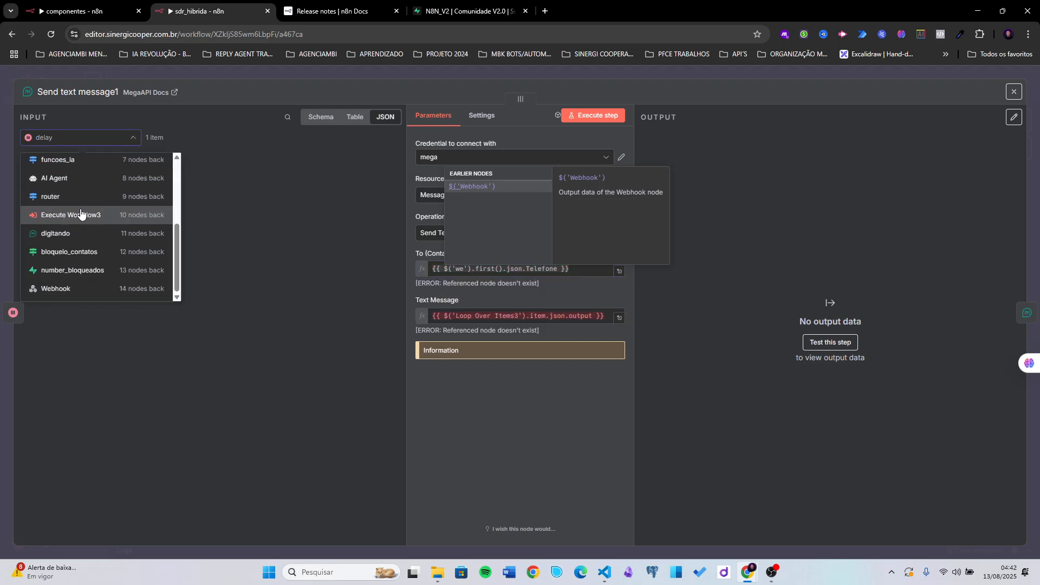
{"action": "left_click", "coordinate": [80, 214]}
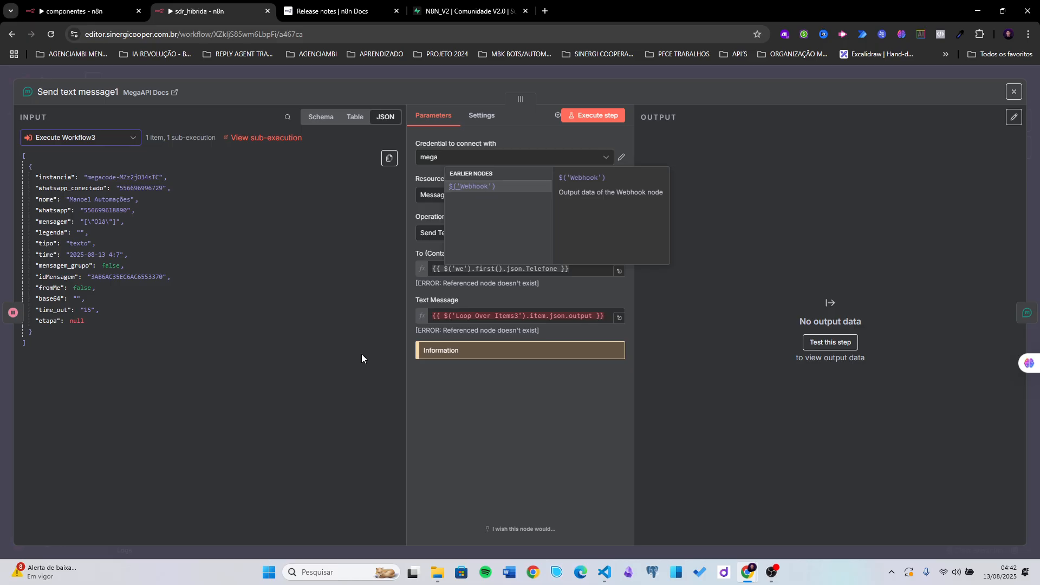
{"action": "triple_click", "coordinate": [450, 269]}
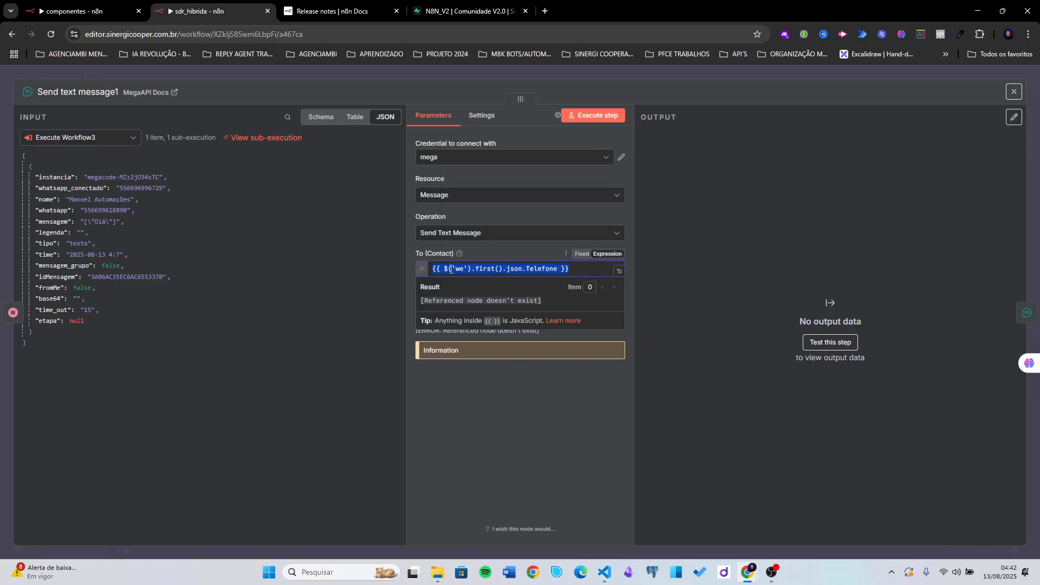
{"action": "key", "text": "BackSpace"}
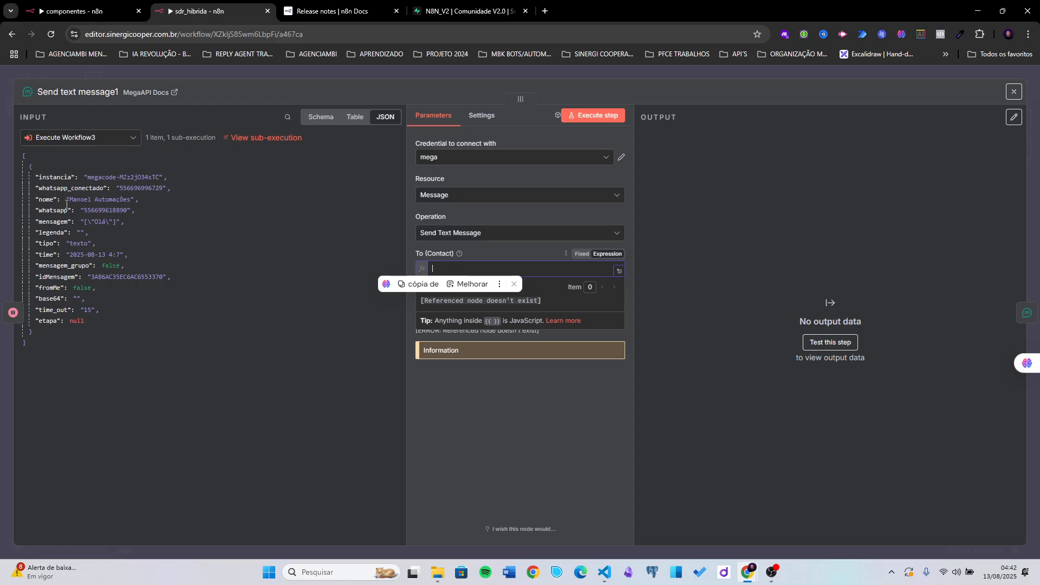
{"action": "left_click_drag", "start_coordinate": [48, 210], "coordinate": [523, 270]}
{"action": "double_click", "coordinate": [543, 269]}
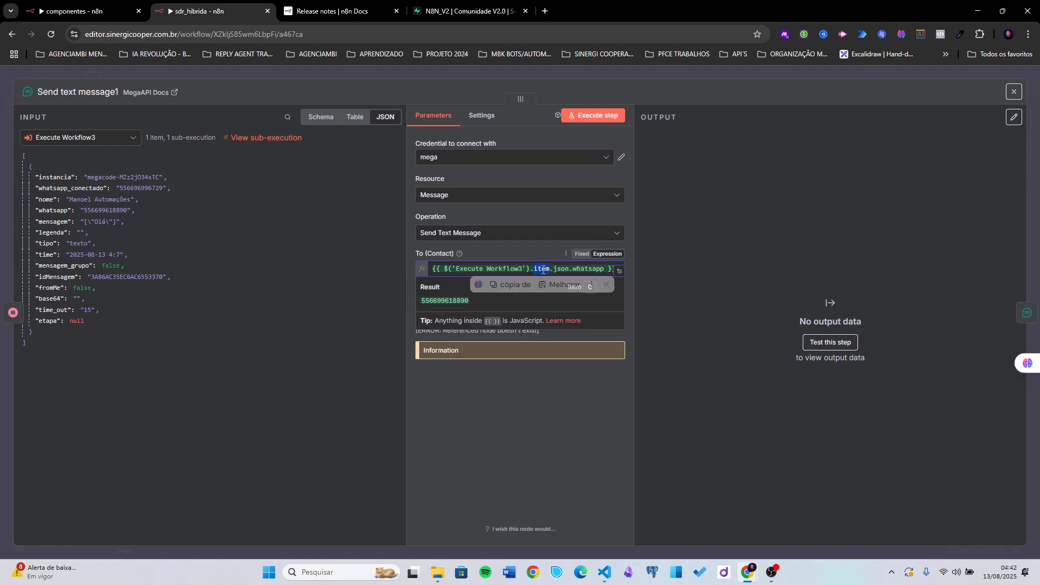
{"action": "type", "text": "f"}
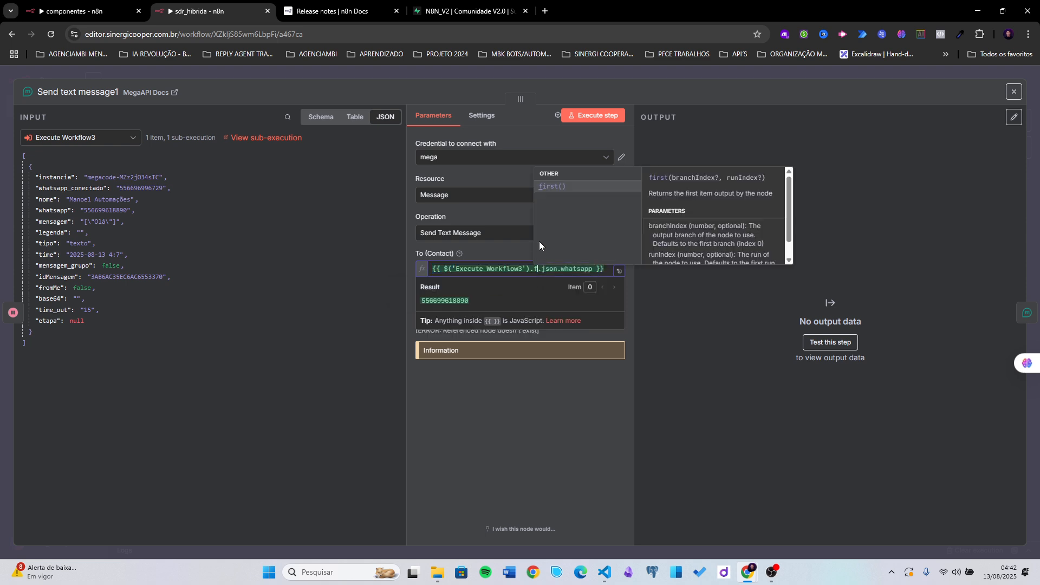
{"action": "left_click", "coordinate": [548, 188]}
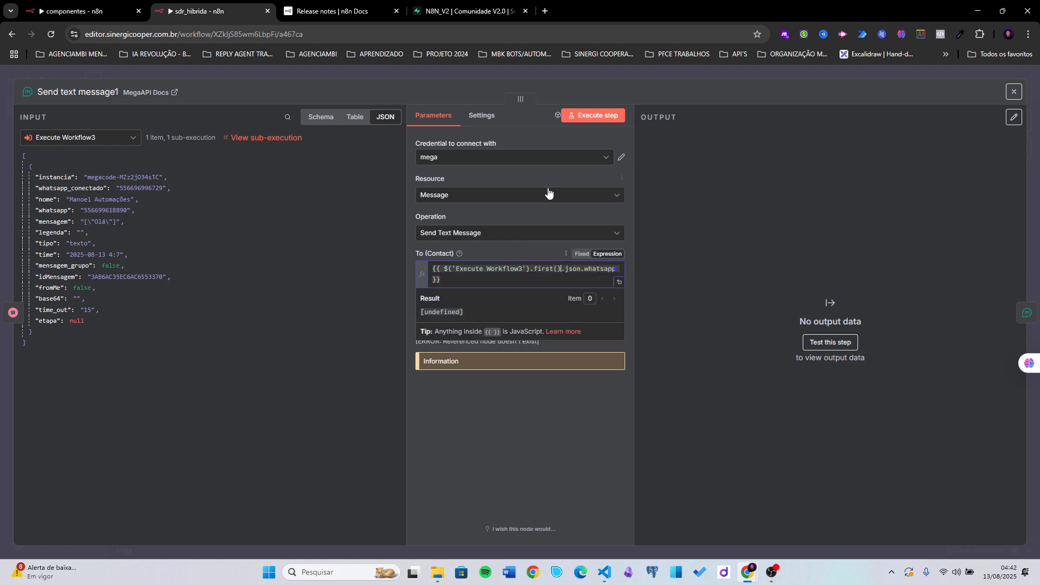
{"action": "left_click", "coordinate": [528, 248]}
- Map looping's output into Text Message, previewing 'Olá! Que bom falar com você.'
{"action": "left_click", "coordinate": [493, 326]}
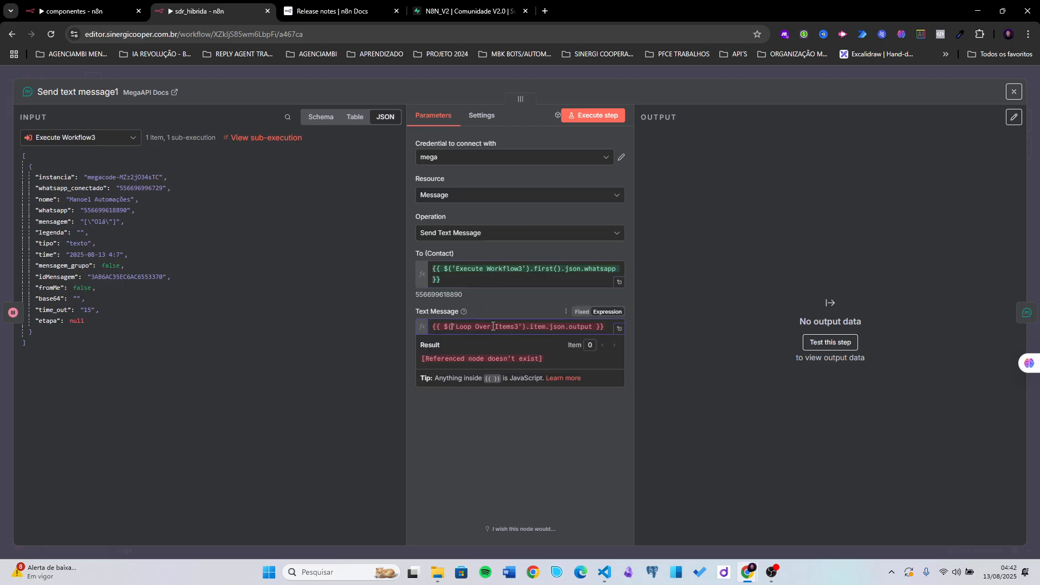
{"action": "triple_click", "coordinate": [501, 322]}
{"action": "key", "text": "ctrl+c"}
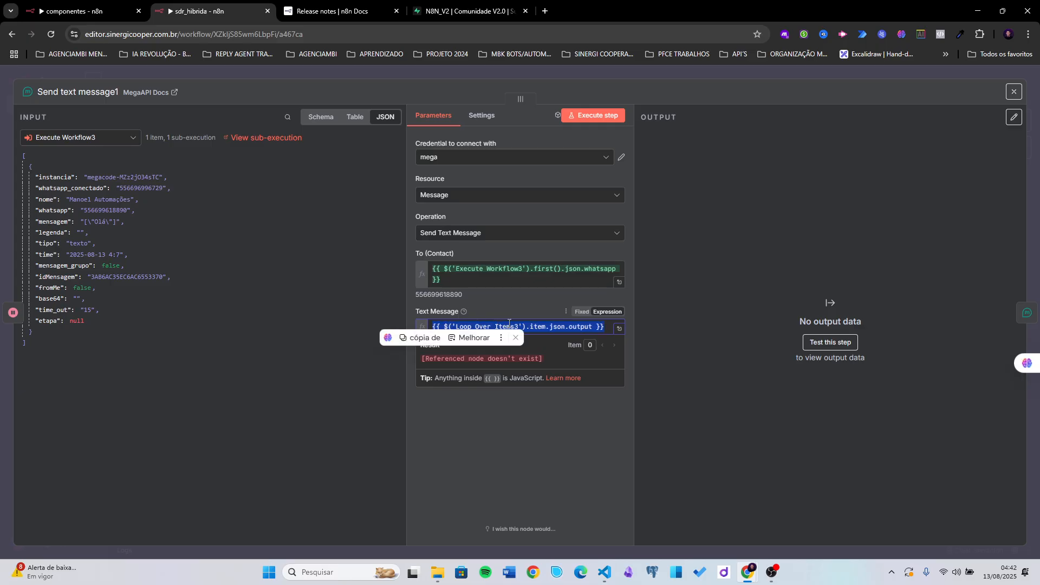
{"action": "key", "text": "BackSpace"}
{"action": "left_click", "coordinate": [96, 138]}
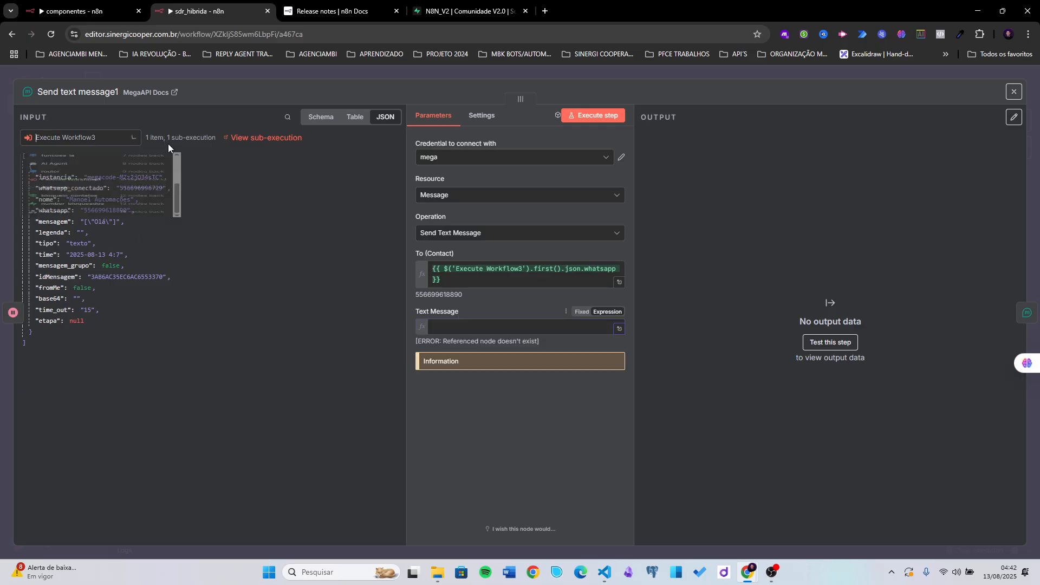
{"action": "scroll", "coordinate": [63, 184], "scroll_direction": "up", "scroll_amount": 3}
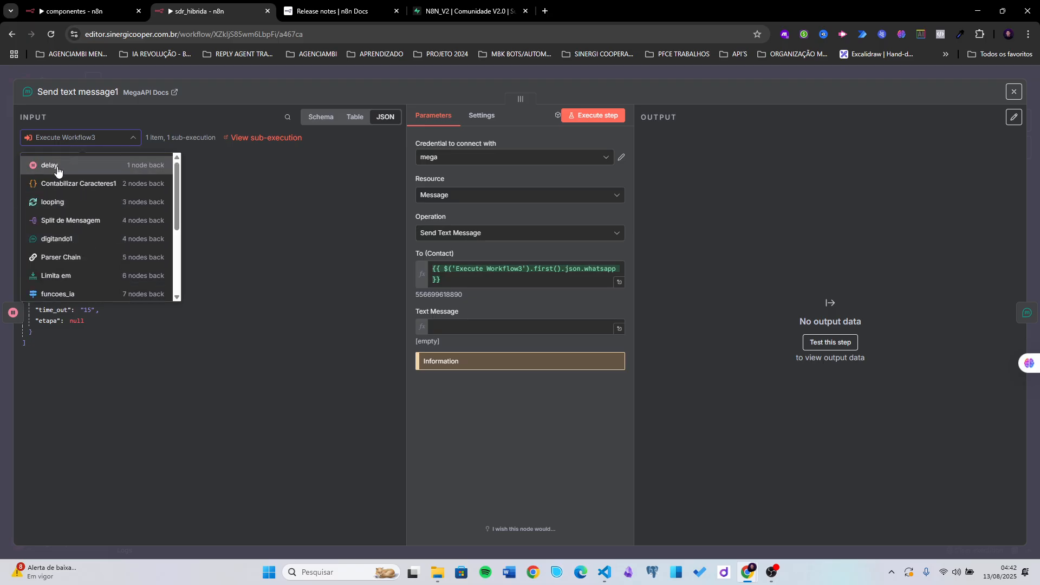
{"action": "left_click", "coordinate": [63, 203]}
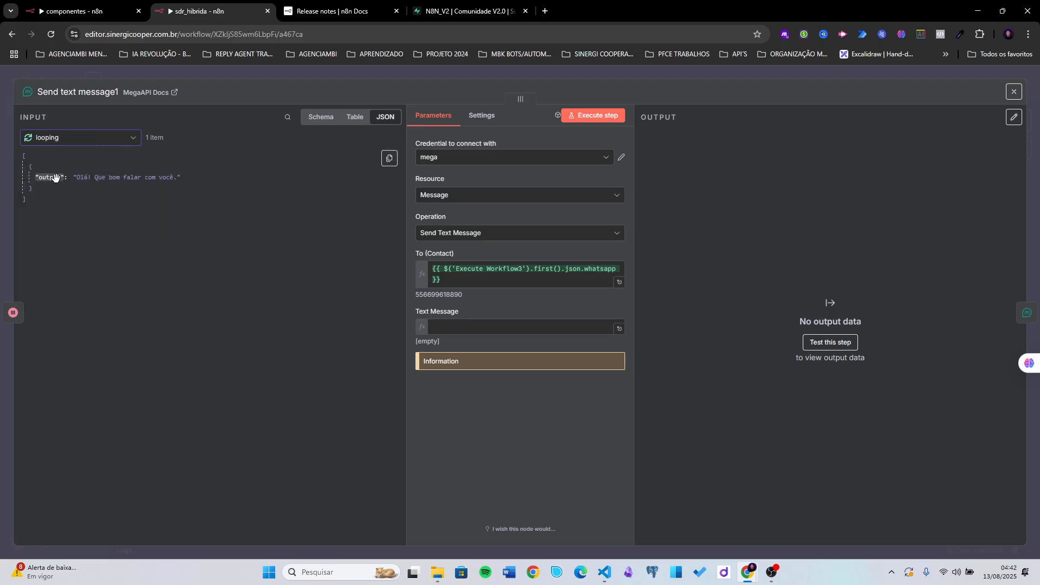
{"action": "left_click_drag", "start_coordinate": [52, 178], "coordinate": [457, 328]}
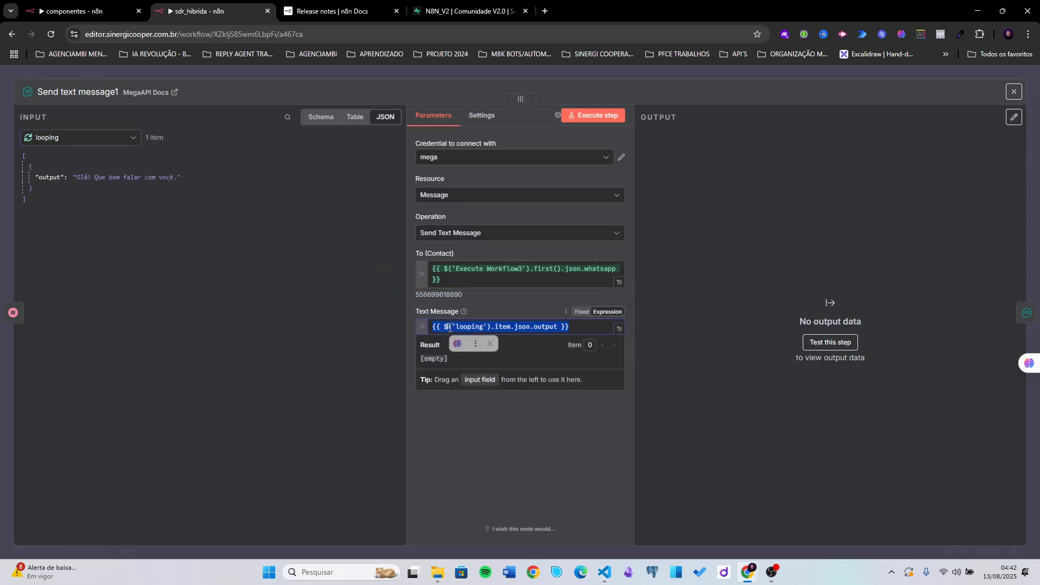
{"action": "left_click", "coordinate": [510, 302]}
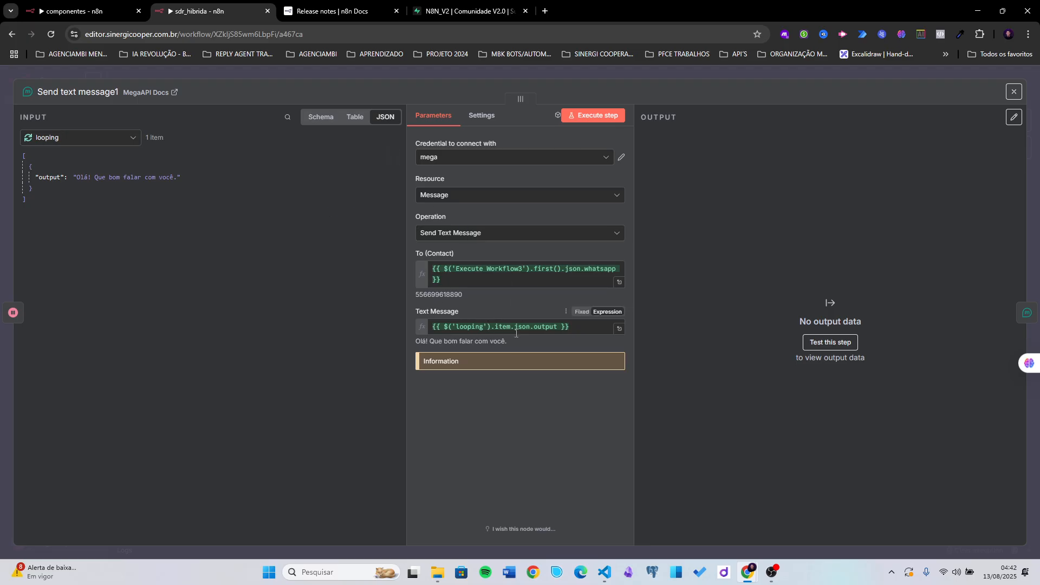
{"action": "left_click", "coordinate": [694, 74]}
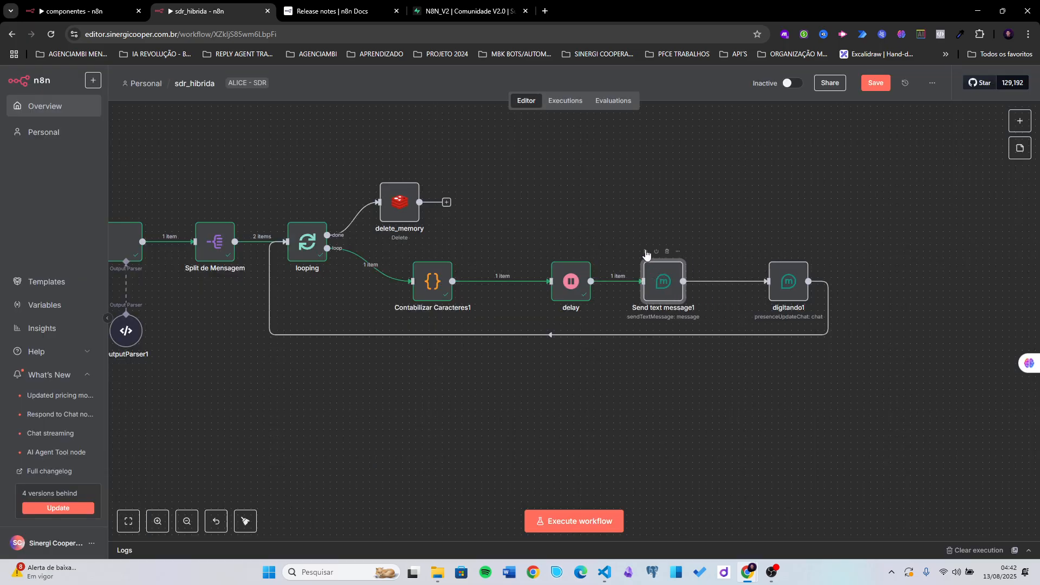
- Test-run the flow through Send text message1 and shift digitando1 slightly left
{"action": "left_click", "coordinate": [646, 252]}
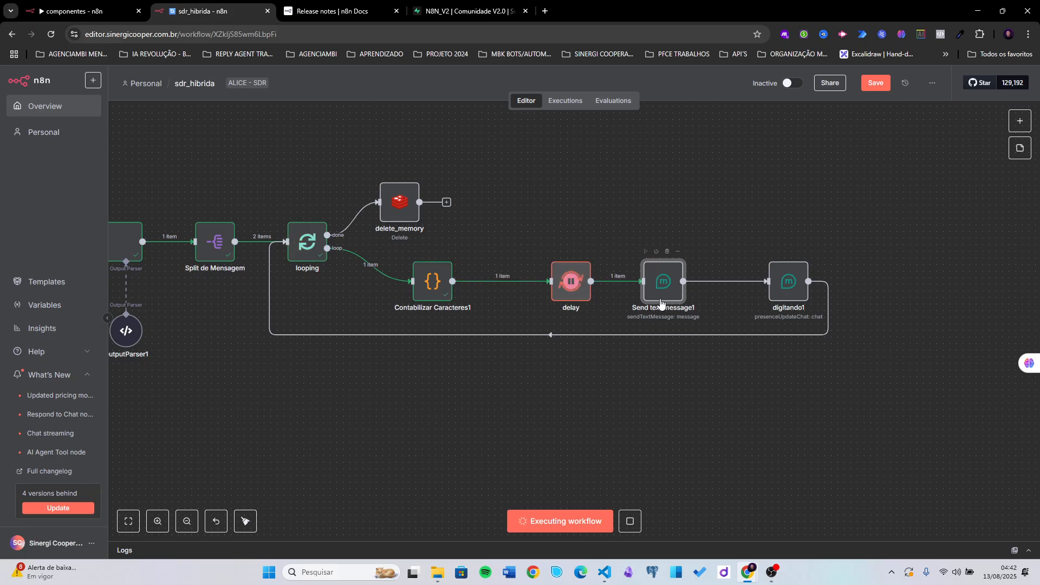
{"action": "left_click_drag", "start_coordinate": [749, 229], "coordinate": [674, 220]}
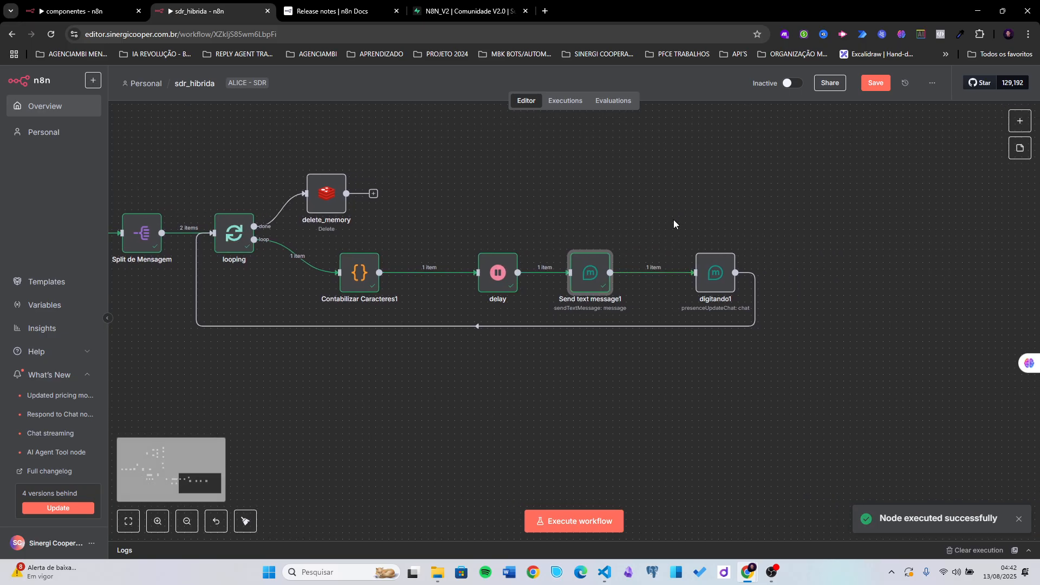
{"action": "left_click_drag", "start_coordinate": [716, 272], "coordinate": [683, 273]}
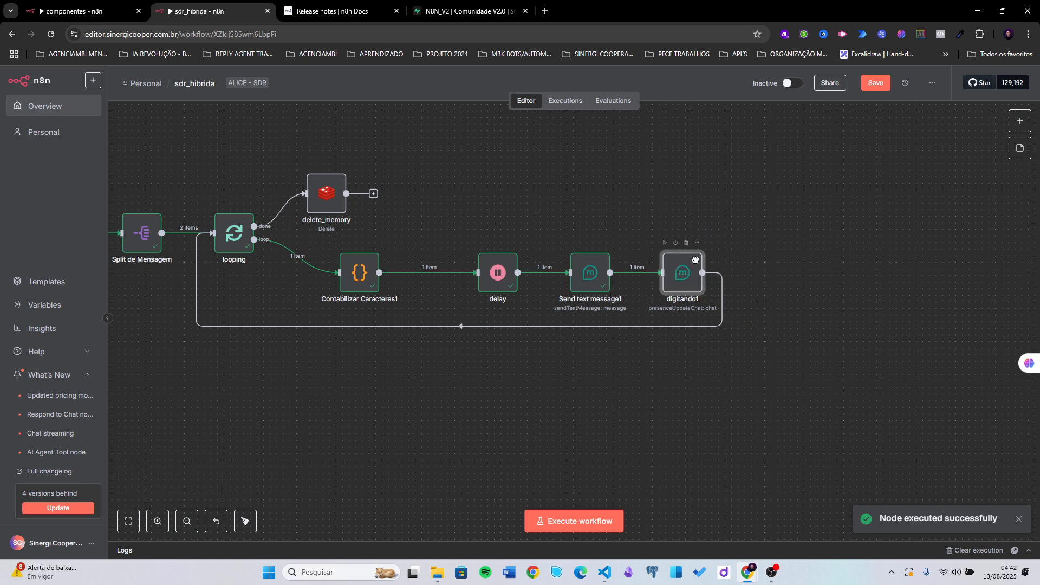
- Clear the existing To (Contact) expression in digitando1
{"action": "double_click", "coordinate": [674, 283]}
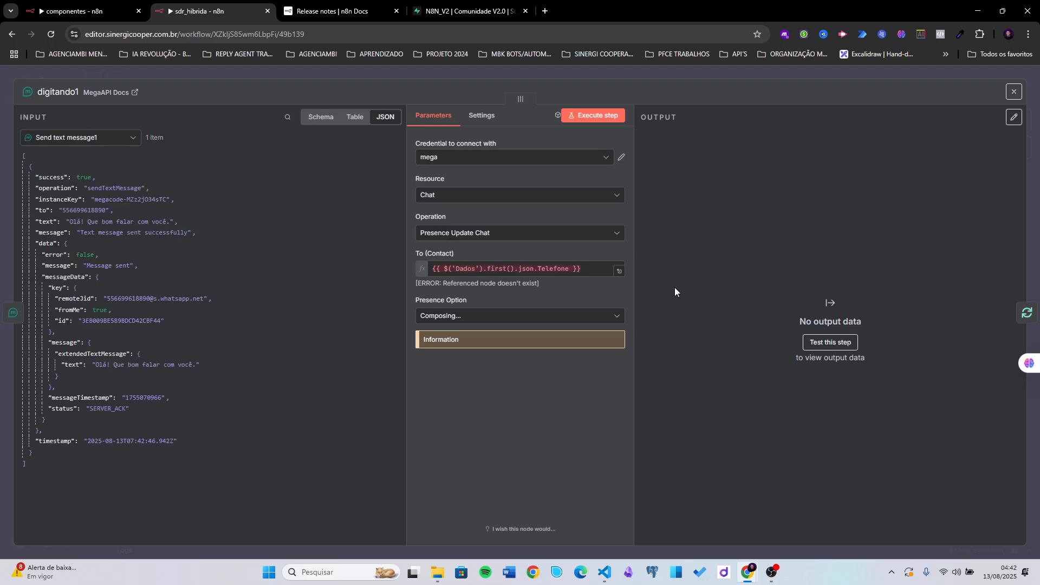
{"action": "triple_click", "coordinate": [581, 271]}
{"action": "key", "text": "ctrl+v"}
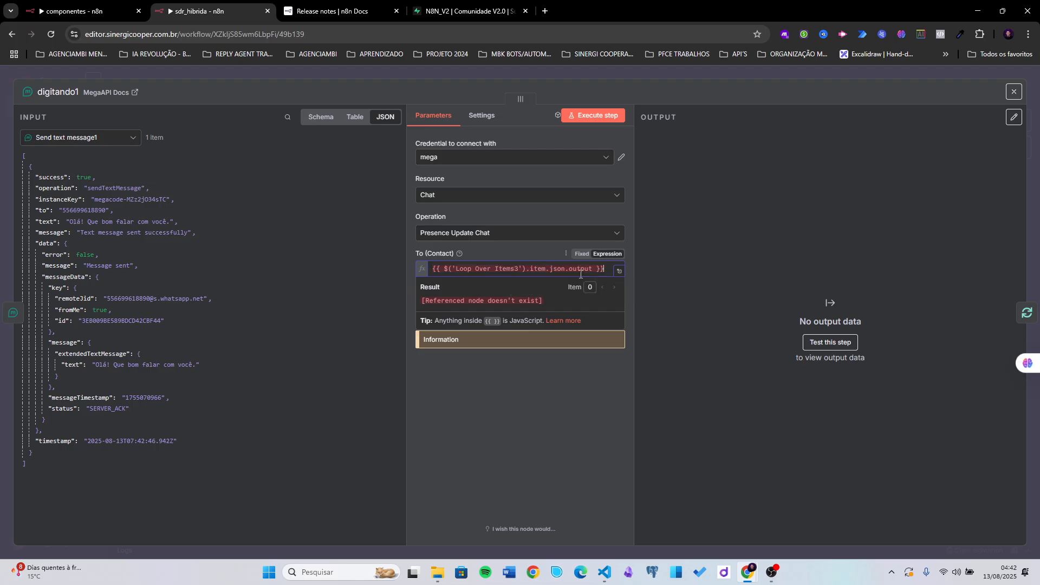
{"action": "triple_click", "coordinate": [558, 274]}
{"action": "key", "text": "BackSpace"}
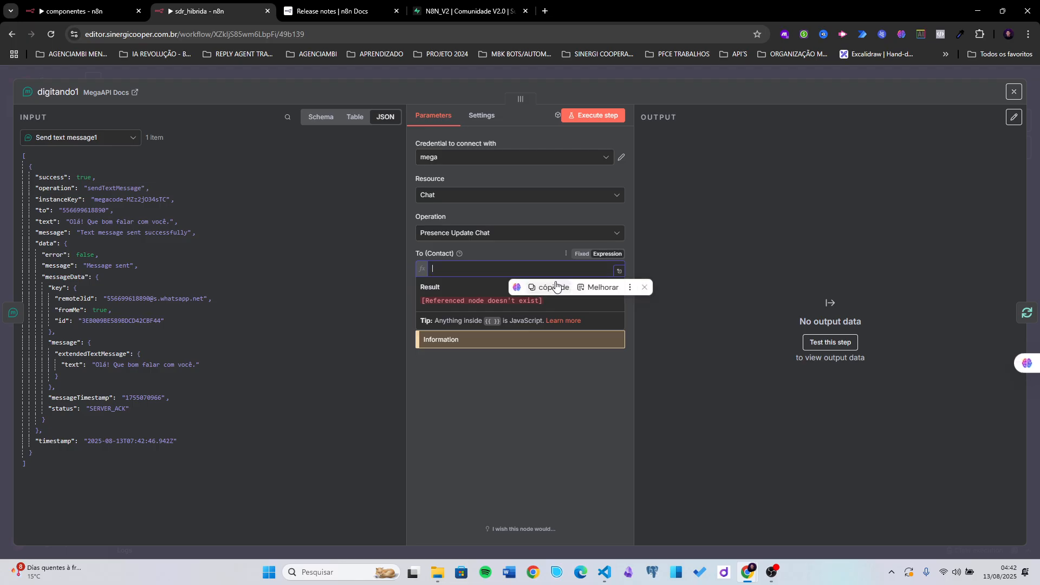
{"action": "key", "text": "super+v"}
{"action": "scroll", "coordinate": [513, 390], "scroll_direction": "down", "scroll_amount": 3}
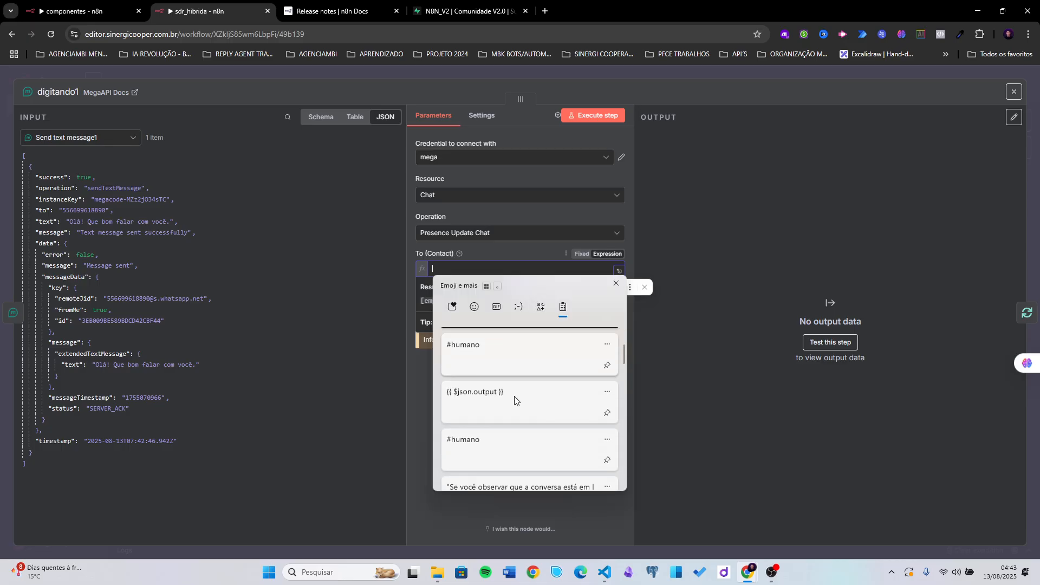
{"action": "key", "text": "Escape"}
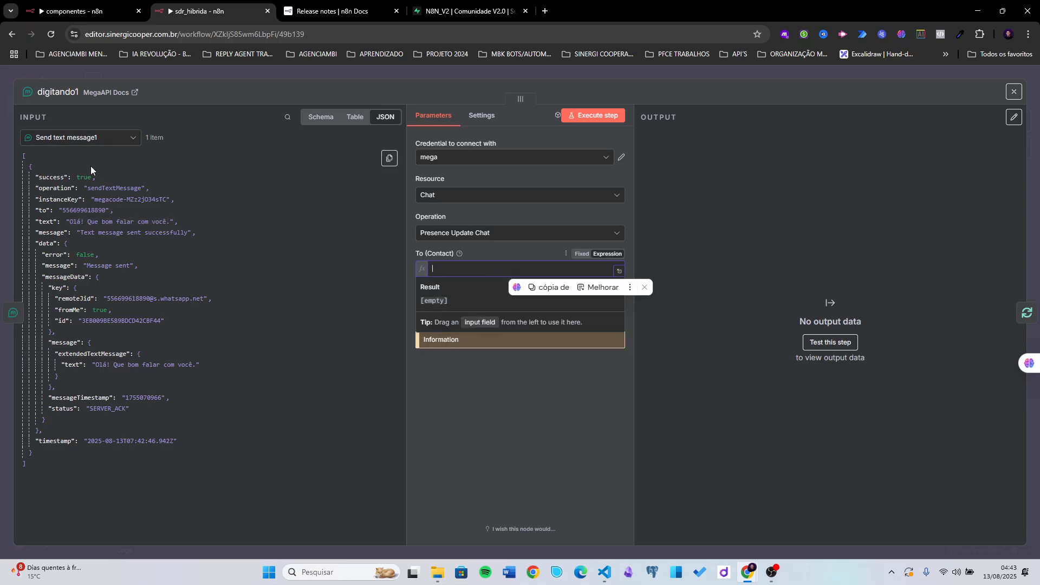
- Map Execute Workflow3's whatsapp into To (Contact), changing .item to .first()
{"action": "left_click", "coordinate": [81, 137]}
{"action": "scroll", "coordinate": [81, 206], "scroll_direction": "down", "scroll_amount": 5}
{"action": "left_click", "coordinate": [76, 216]}
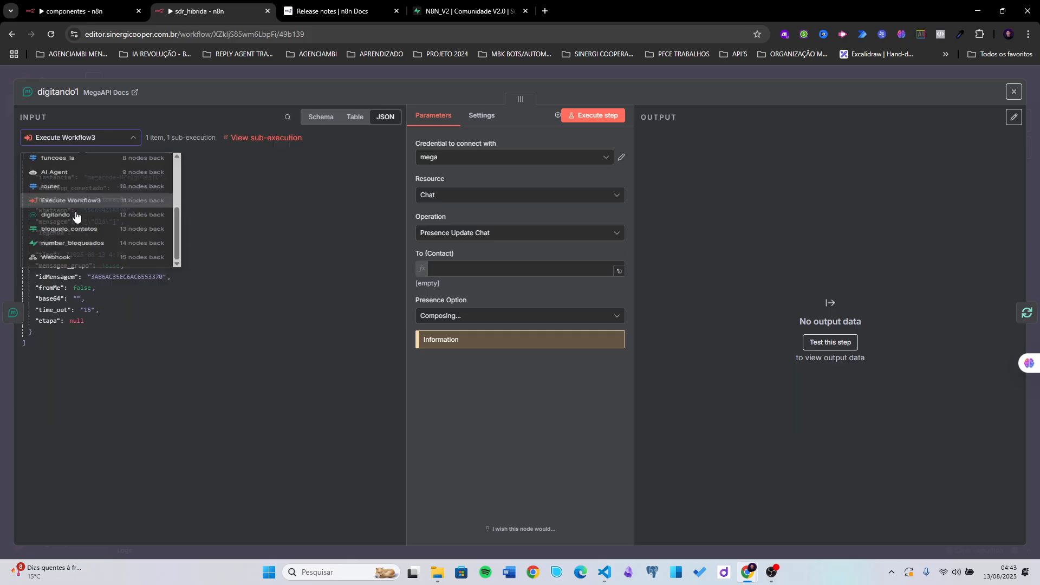
{"action": "left_click_drag", "start_coordinate": [51, 206], "coordinate": [547, 269]}
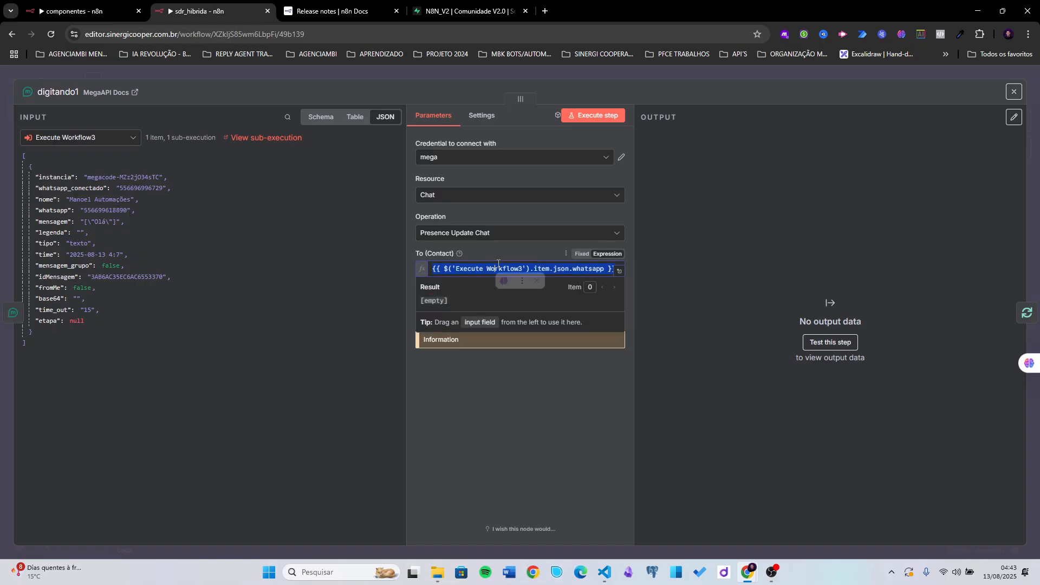
{"action": "double_click", "coordinate": [542, 269]}
{"action": "type", "text": "first"}
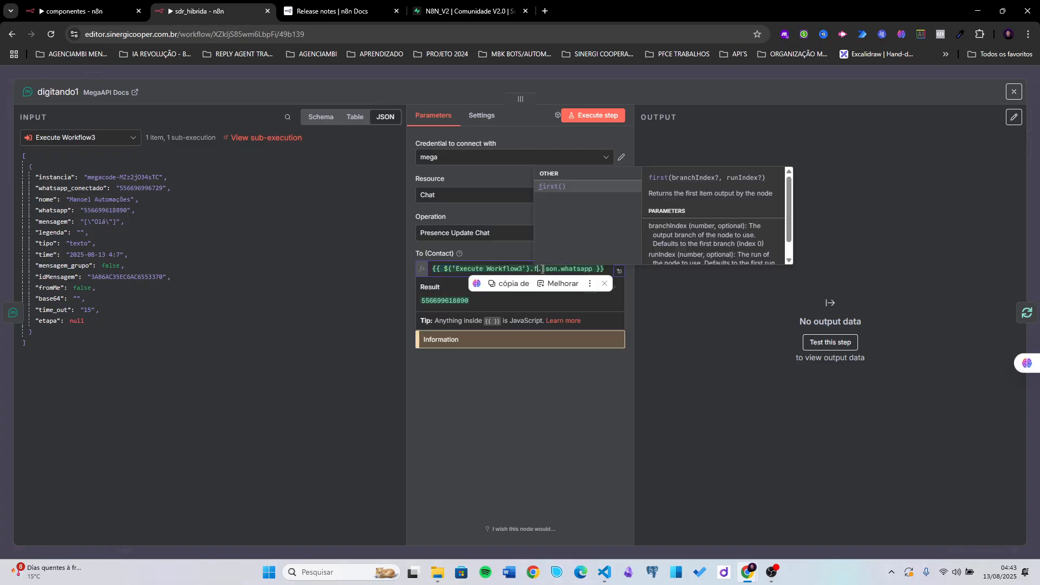
{"action": "key", "text": "Return"}
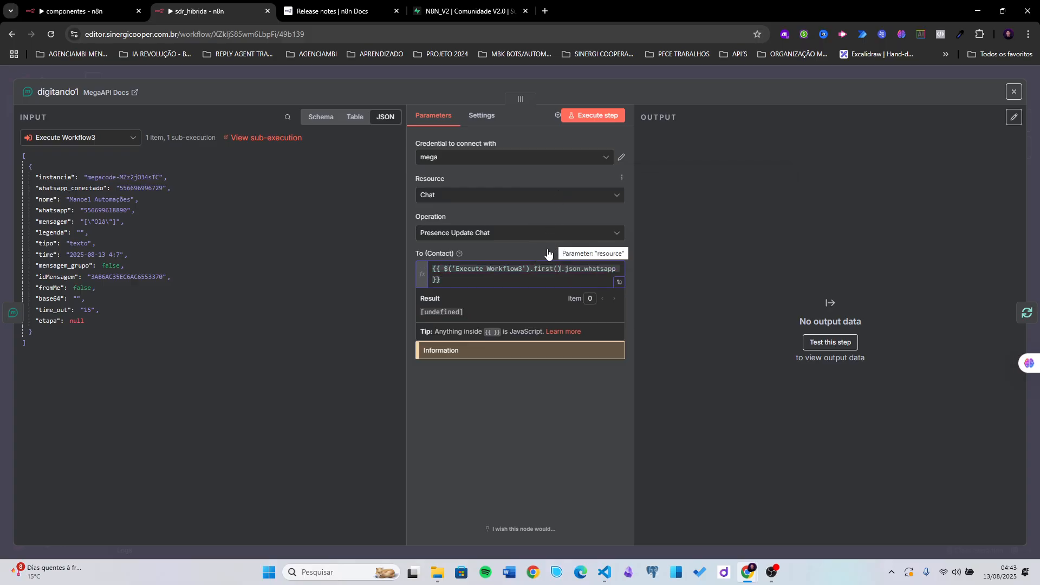
{"action": "left_click", "coordinate": [540, 245]}
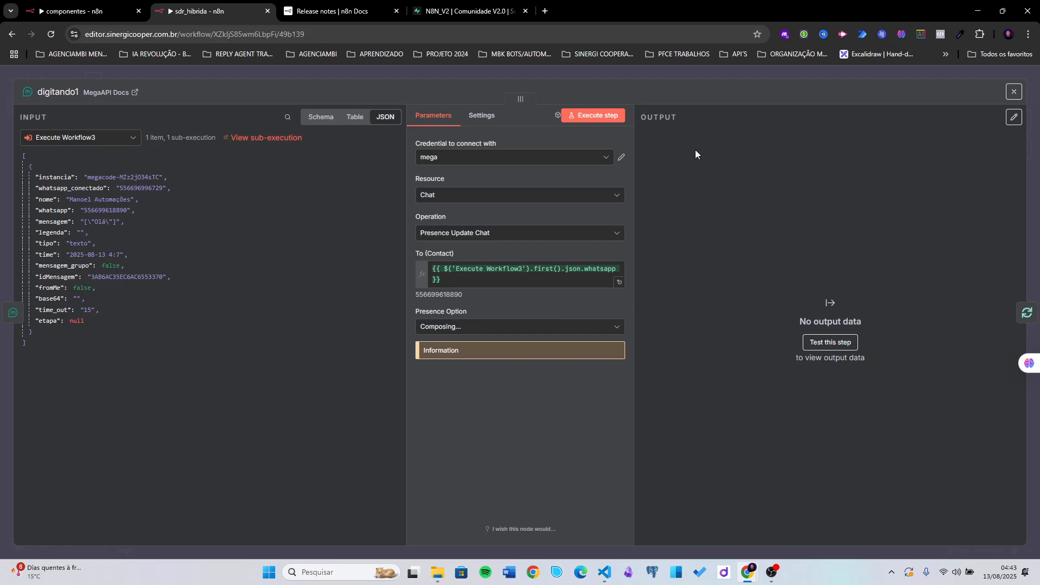
{"action": "left_click", "coordinate": [716, 78]}
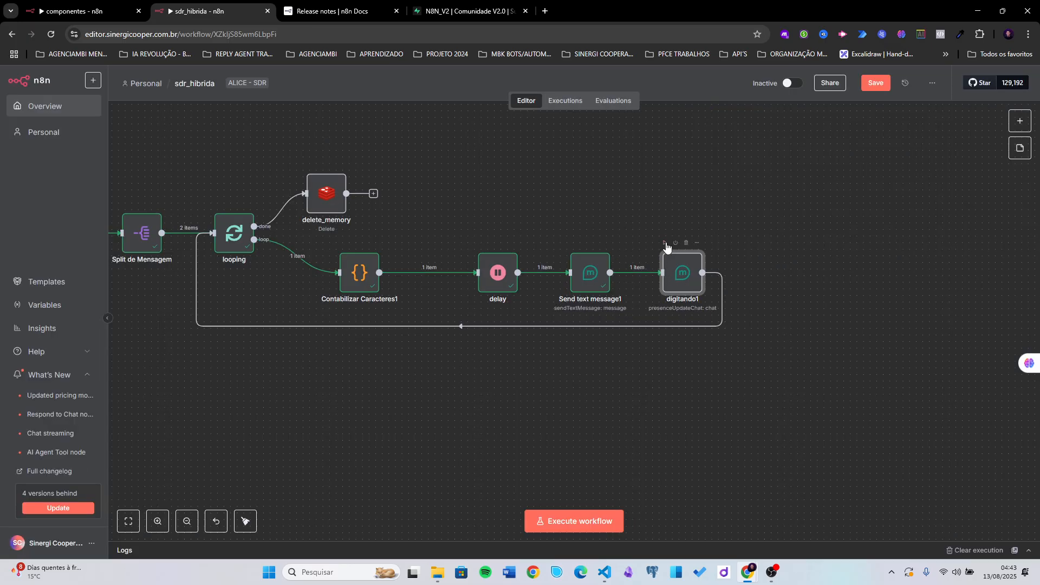
- Run the flow through digitando1, then run looping on its own
{"action": "left_click", "coordinate": [665, 244]}
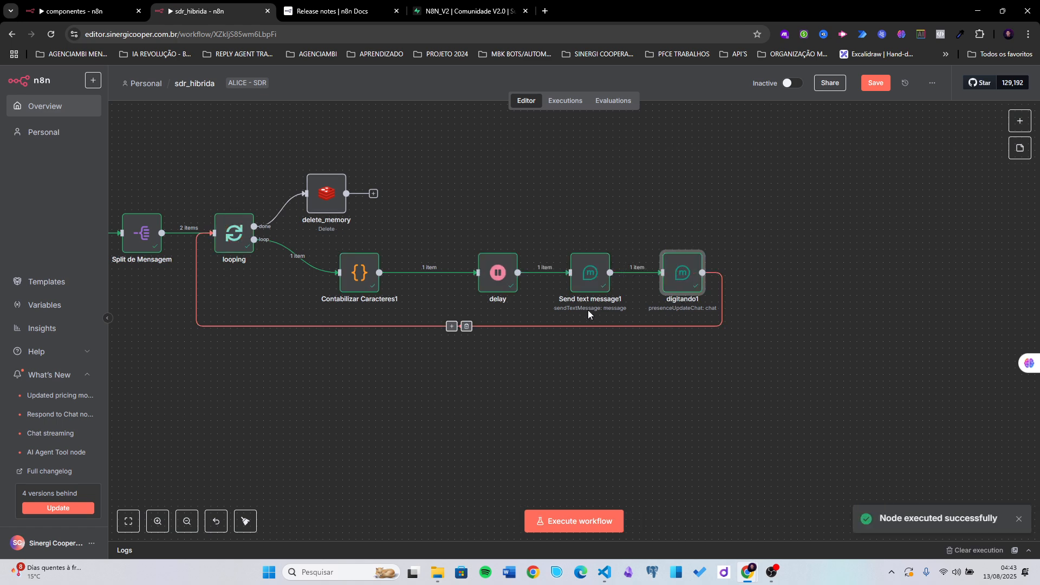
{"action": "scroll", "coordinate": [383, 422], "scroll_direction": "left", "scroll_amount": 5}
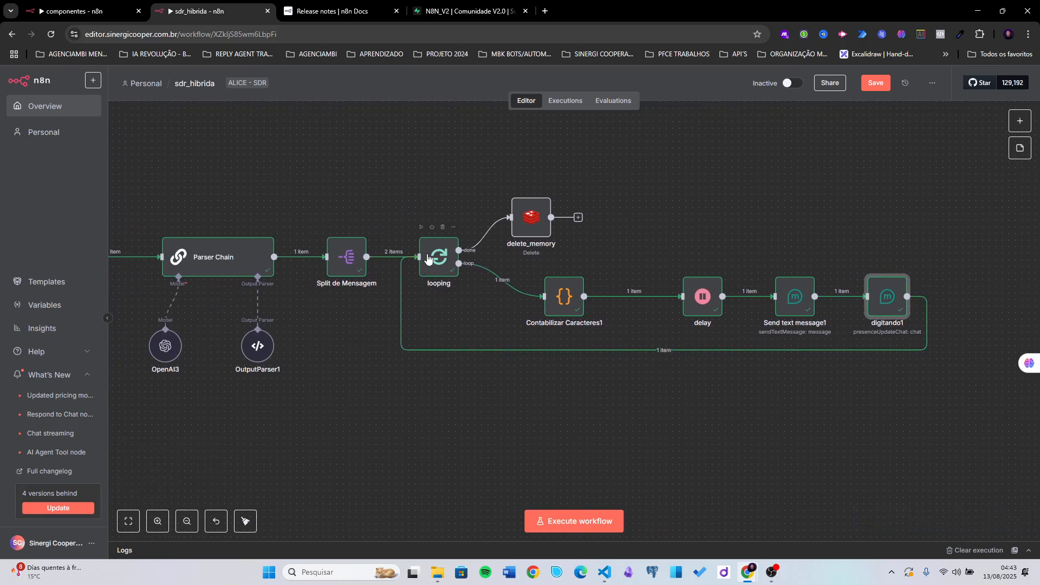
{"action": "left_click", "coordinate": [420, 227]}
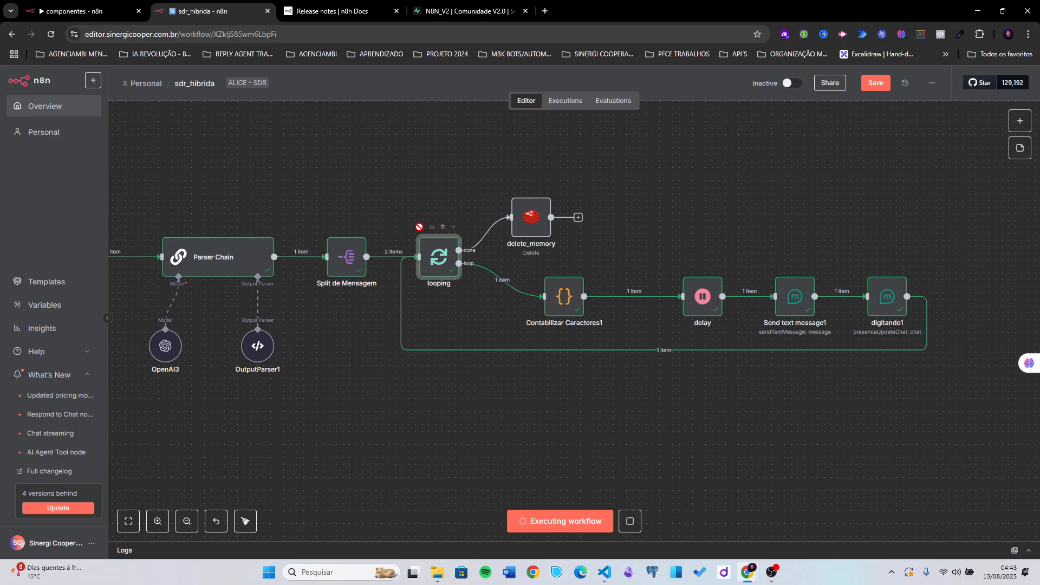
- Confirm Contabilizar Caracteres1 takes looping as its input, then save the workflow
{"action": "double_click", "coordinate": [564, 305]}
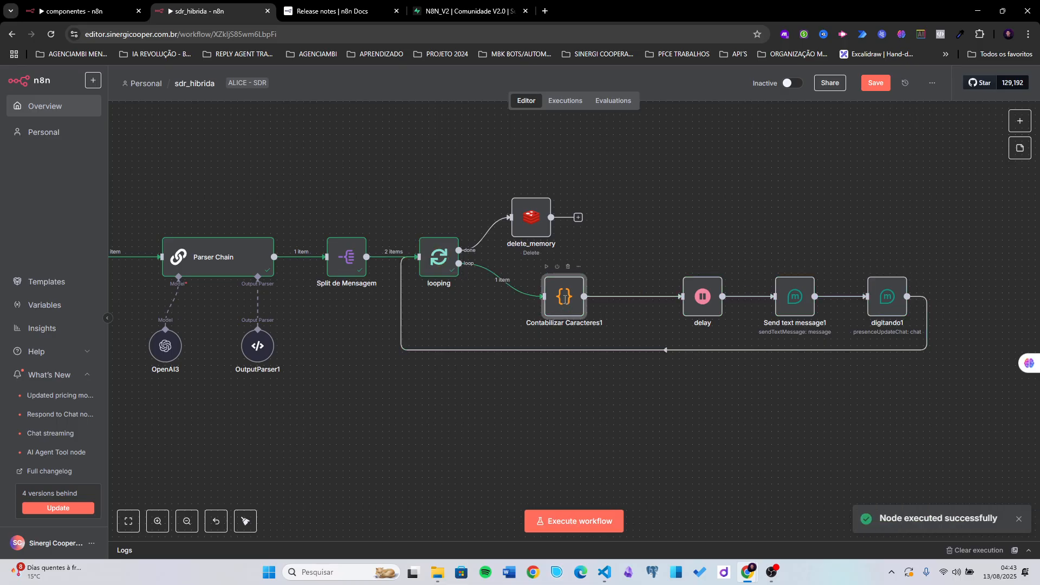
{"action": "left_click", "coordinate": [109, 142]}
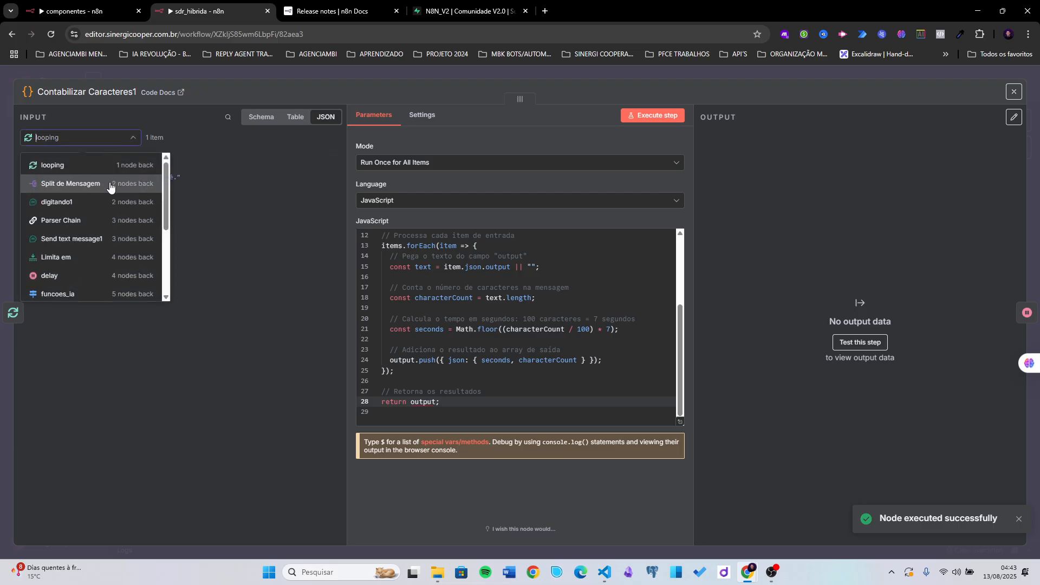
{"action": "left_click", "coordinate": [95, 166]}
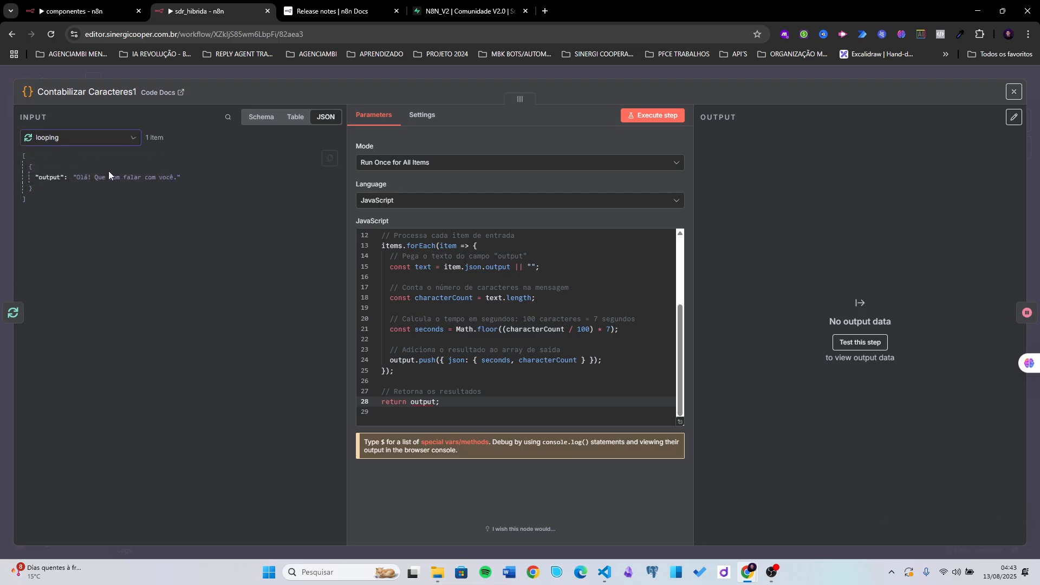
{"action": "left_click", "coordinate": [731, 75]}
{"action": "left_click", "coordinate": [873, 84]}
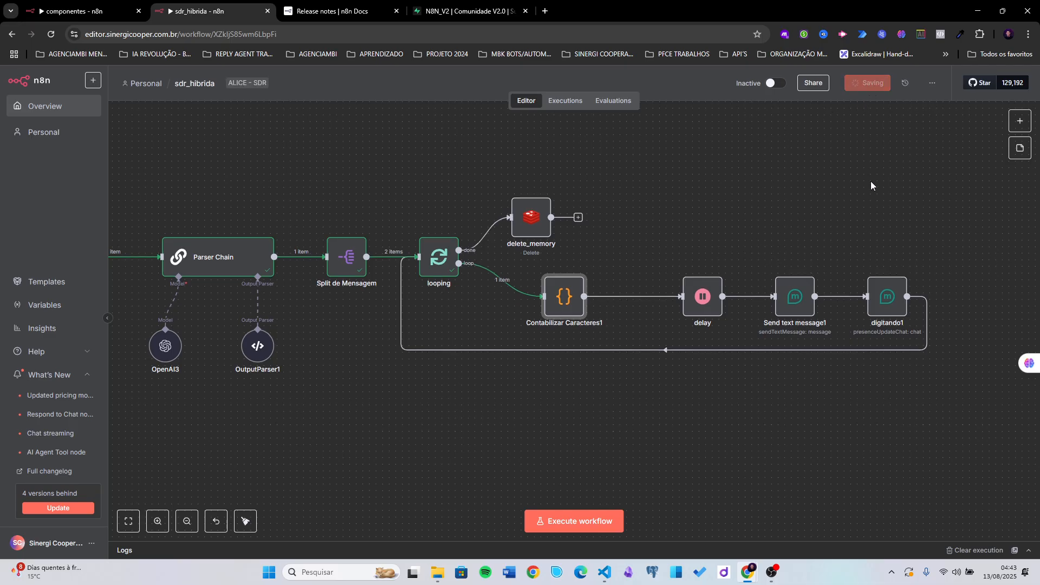
- Zoom out to the Webhook start and launch a full run of sdr_hibrida
{"action": "scroll", "coordinate": [767, 199], "scroll_direction": "down", "scroll_amount": 5}
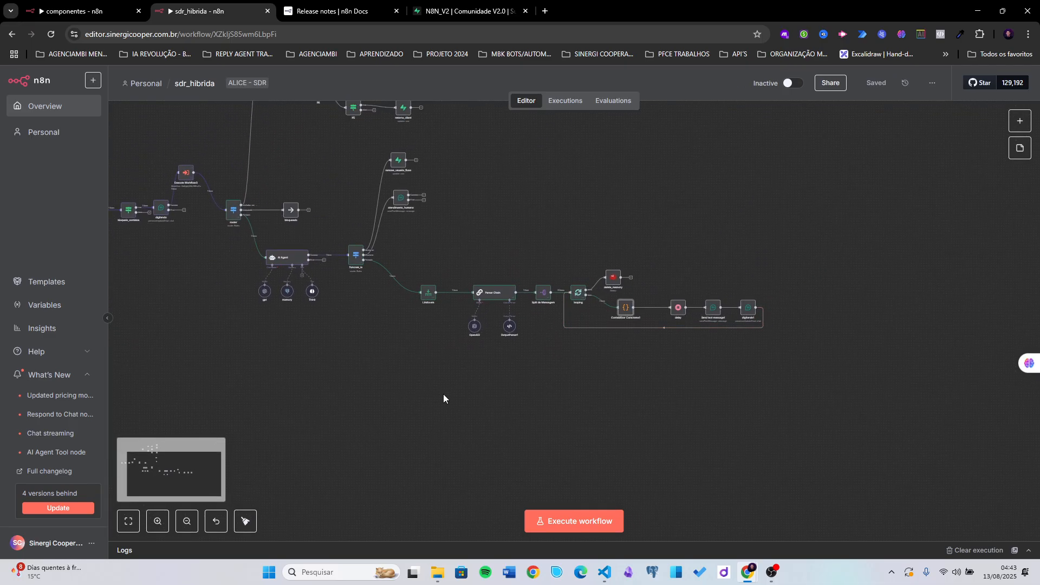
{"action": "left_click_drag", "start_coordinate": [443, 394], "coordinate": [474, 404]}
{"action": "left_click_drag", "start_coordinate": [577, 396], "coordinate": [586, 399]}
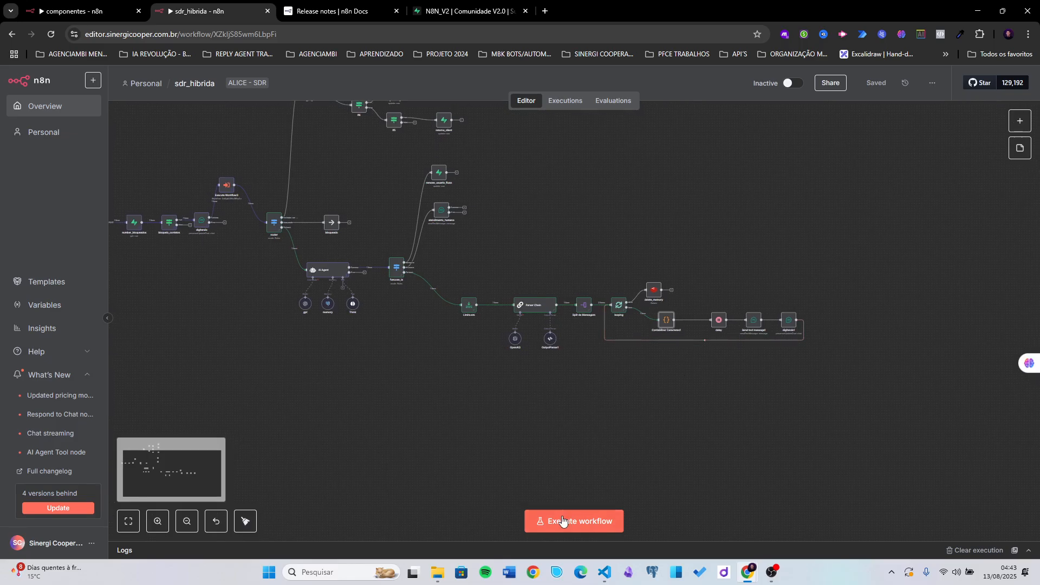
{"action": "left_click_drag", "start_coordinate": [260, 341], "coordinate": [367, 371]}
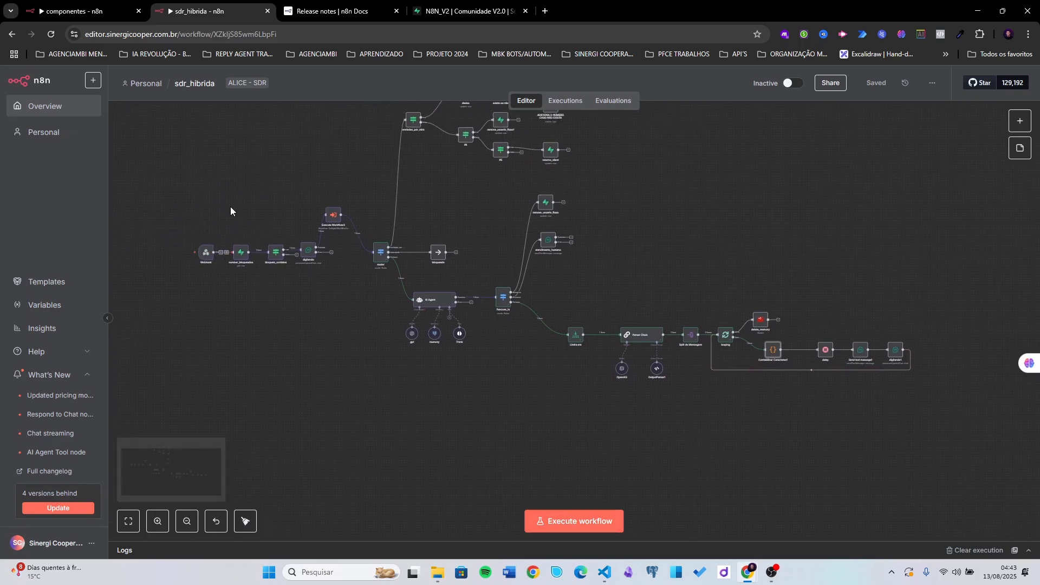
{"action": "left_click_drag", "start_coordinate": [221, 178], "coordinate": [320, 294]}
{"action": "left_click", "coordinate": [376, 359]}
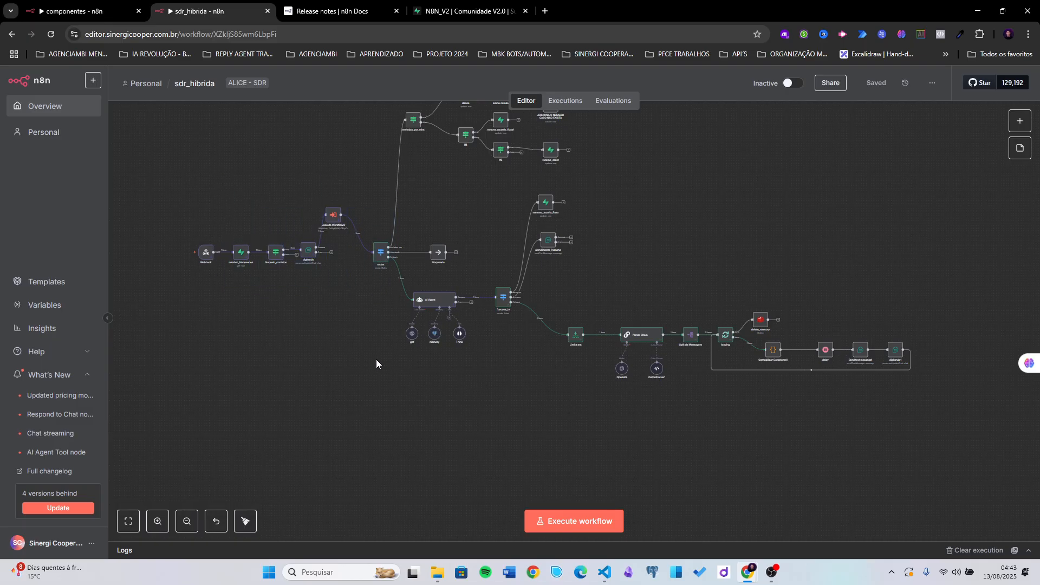
{"action": "scroll", "coordinate": [589, 466], "scroll_direction": "right", "scroll_amount": 2}
{"action": "left_click", "coordinate": [578, 524]}
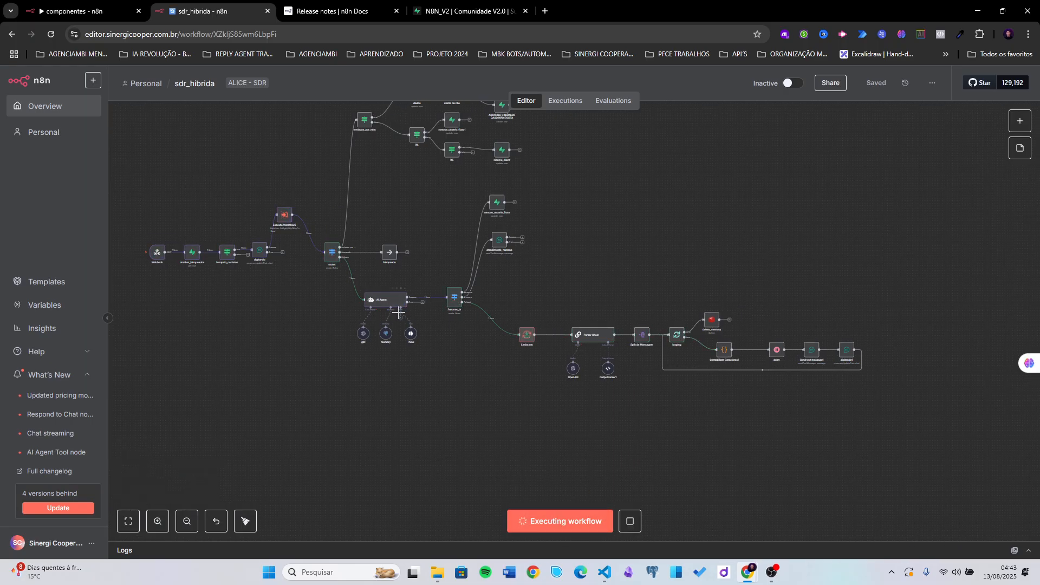
{"action": "scroll", "coordinate": [609, 378], "scroll_direction": "right", "scroll_amount": 2}
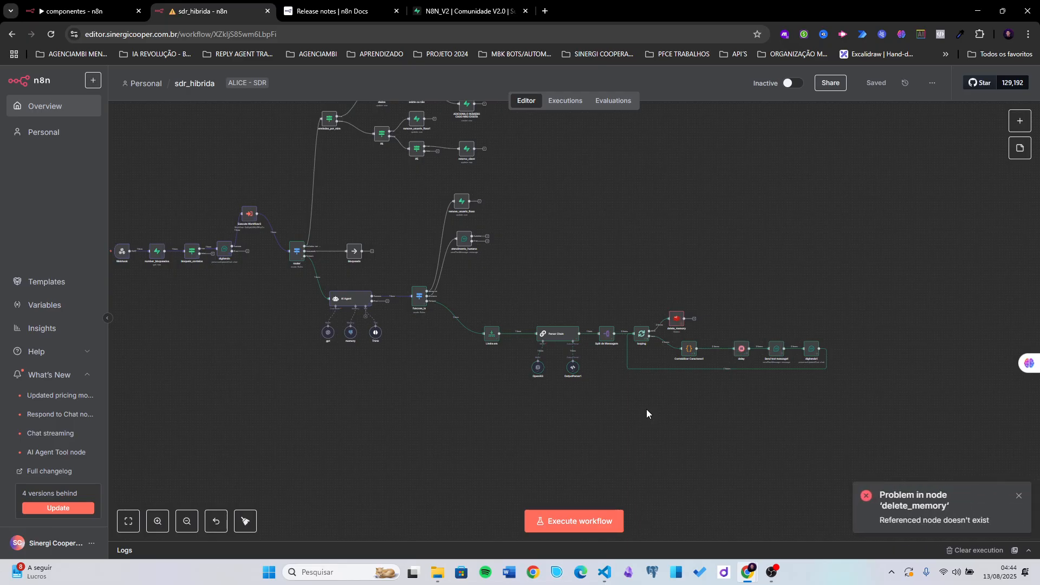
{"action": "scroll", "coordinate": [661, 385], "scroll_direction": "right", "scroll_amount": 3}
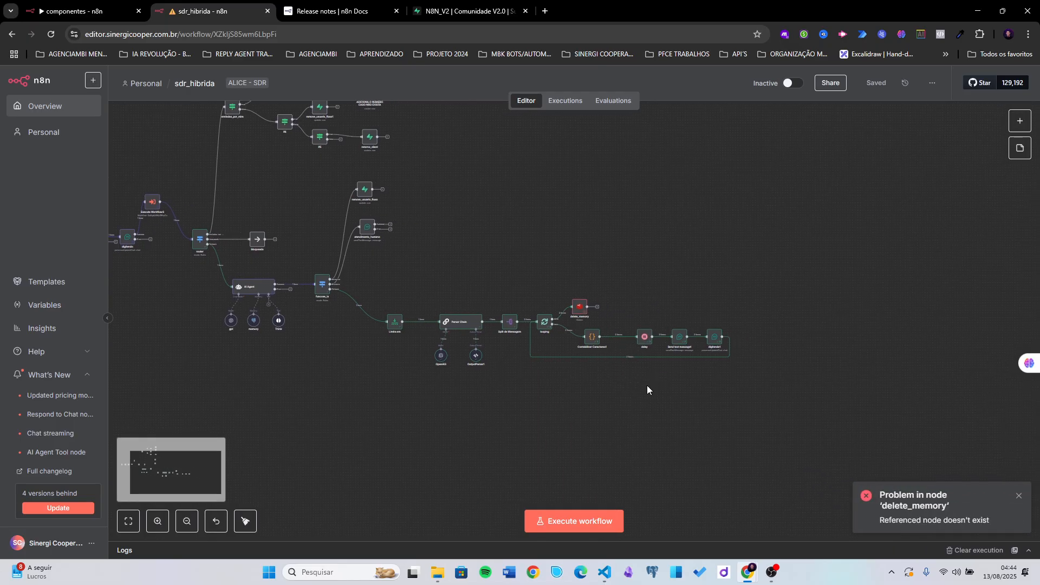
{"action": "scroll", "coordinate": [623, 388], "scroll_direction": "up", "scroll_amount": 5}
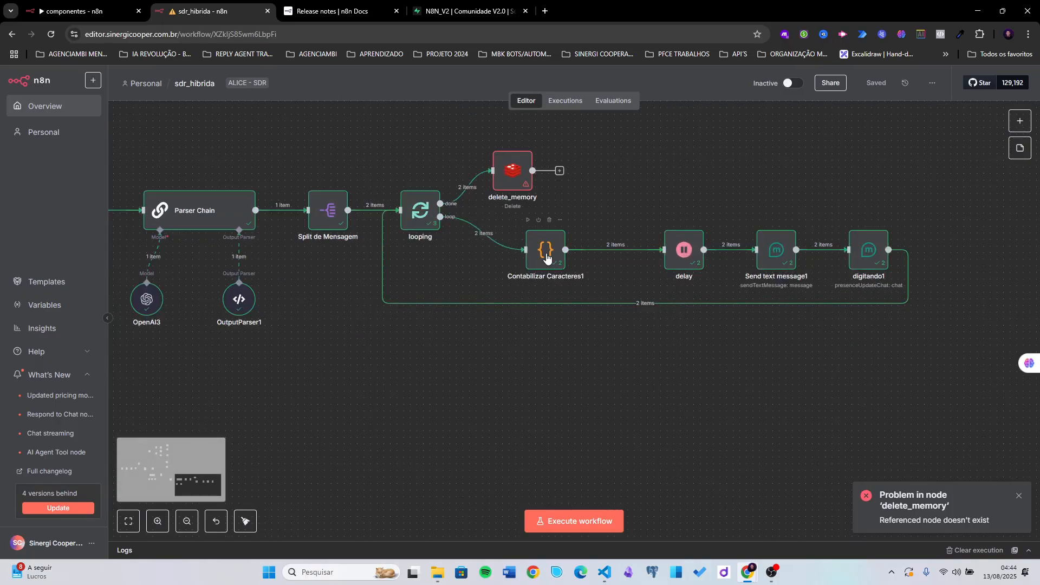
{"action": "left_click", "coordinate": [546, 258]}
{"action": "double_click", "coordinate": [546, 259]}
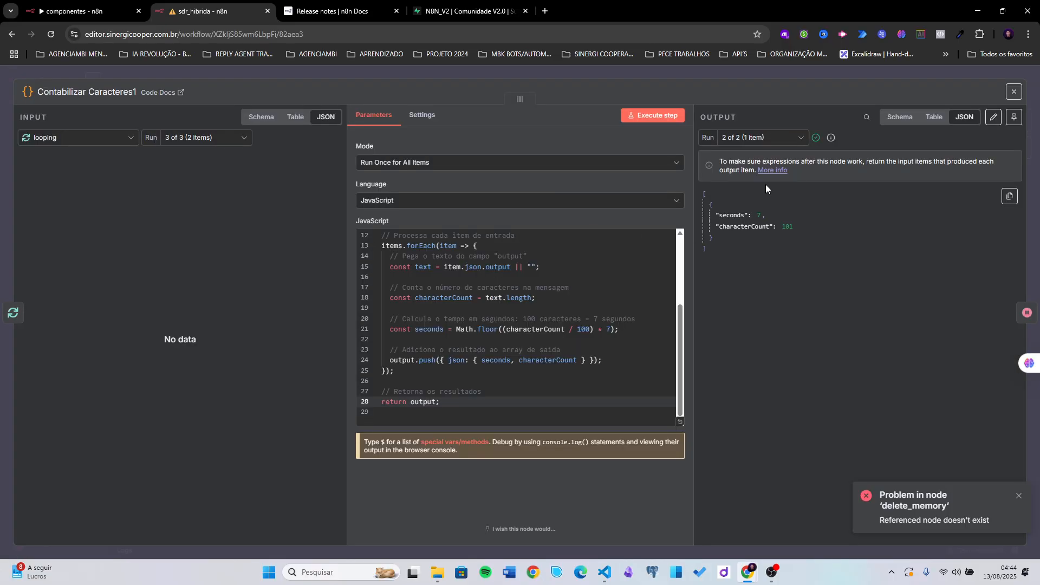
{"action": "left_click", "coordinate": [735, 142]}
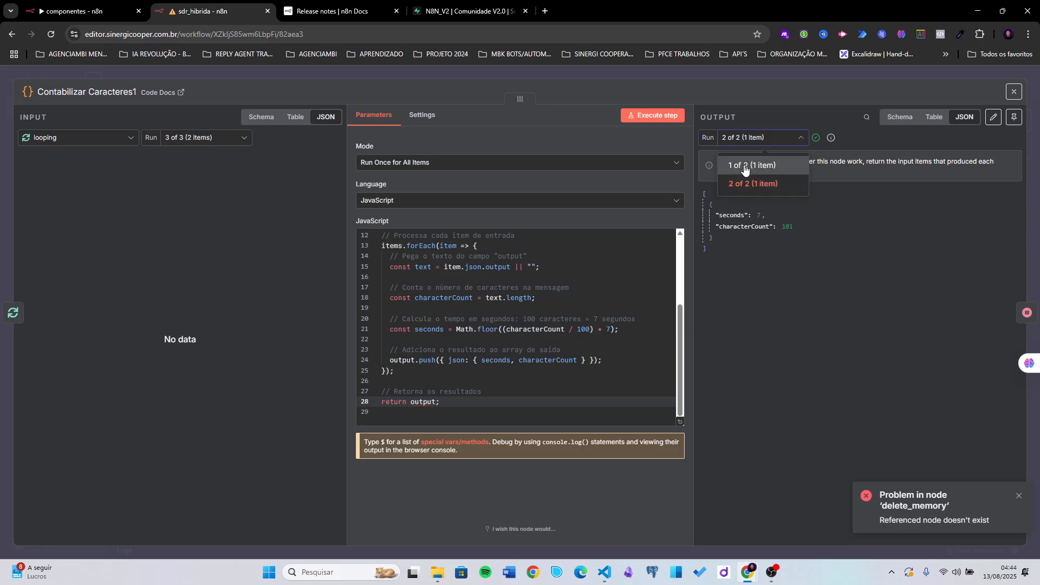
{"action": "left_click", "coordinate": [743, 159]}
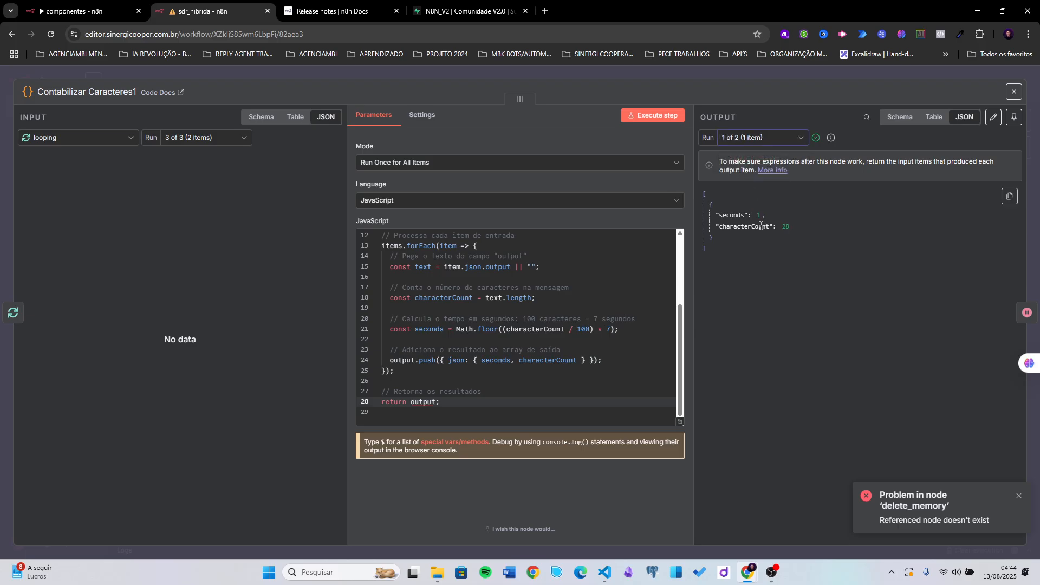
{"action": "left_click", "coordinate": [756, 139]}
{"action": "left_click", "coordinate": [766, 184]}
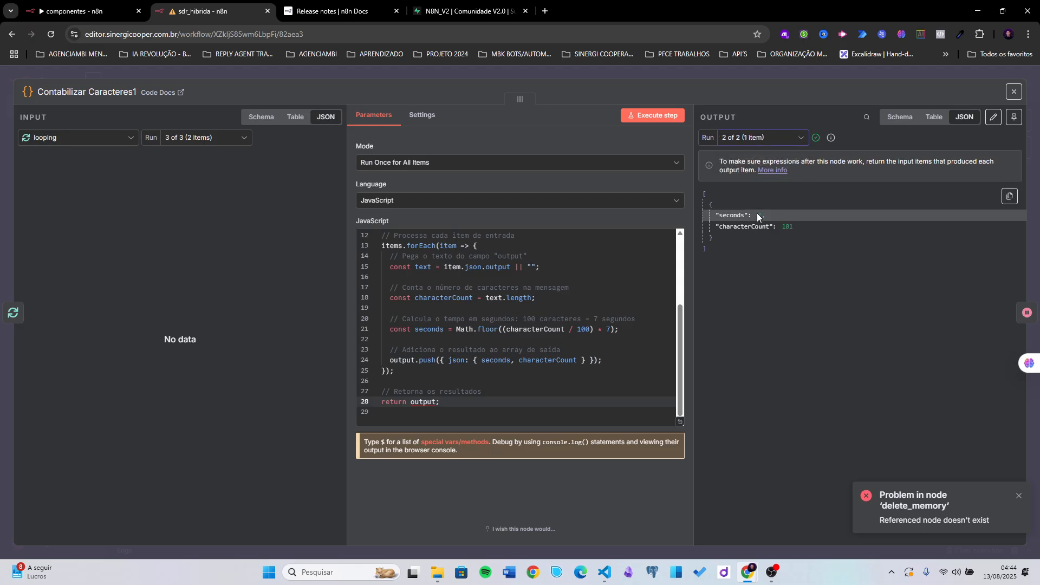
{"action": "double_click", "coordinate": [758, 215]}
{"action": "left_click", "coordinate": [785, 228]}
{"action": "left_click", "coordinate": [655, 75]}
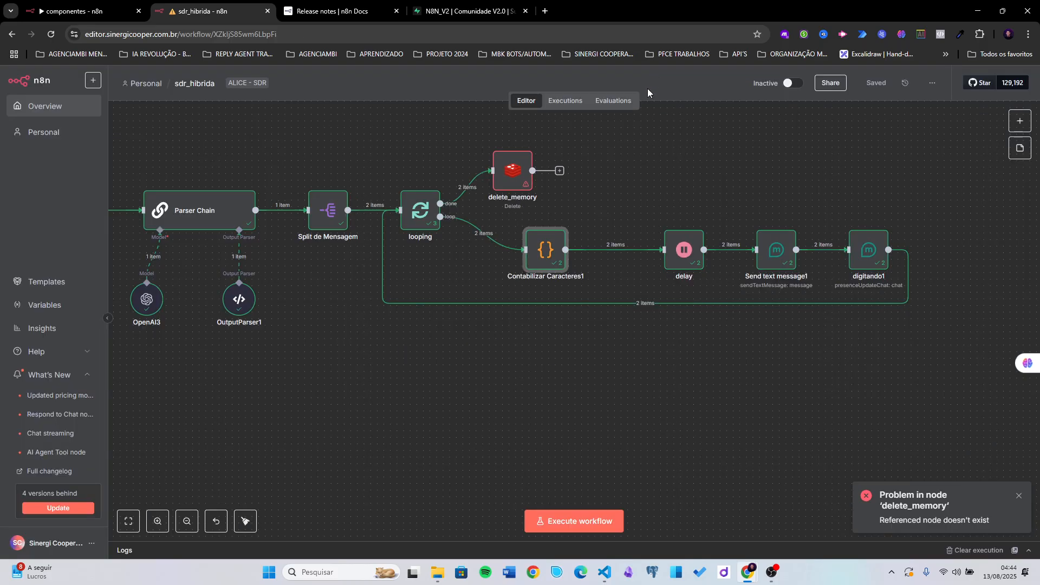
{"action": "double_click", "coordinate": [680, 264]}
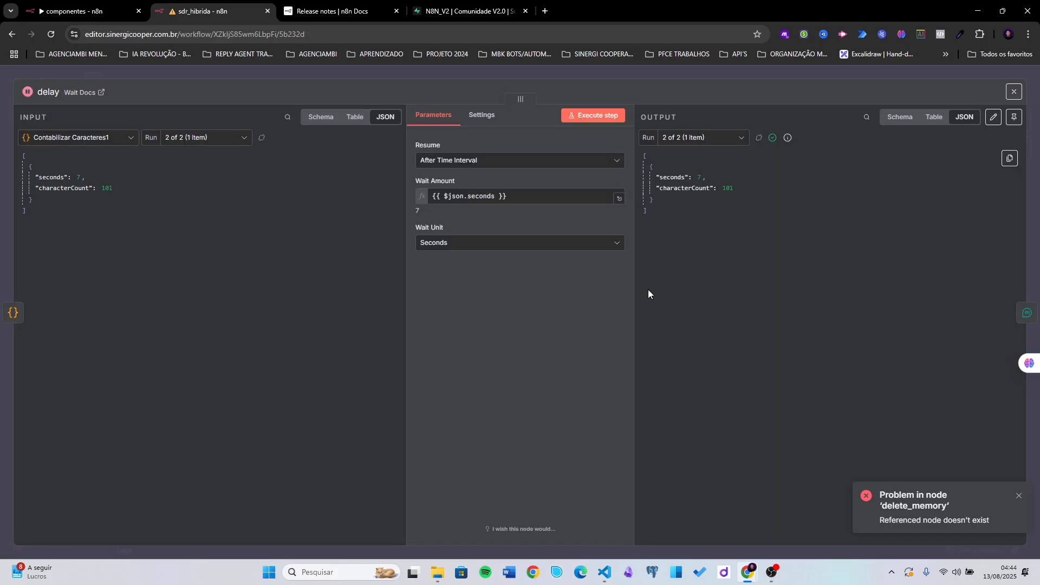
{"action": "left_click", "coordinate": [687, 138]}
{"action": "left_click", "coordinate": [685, 163]}
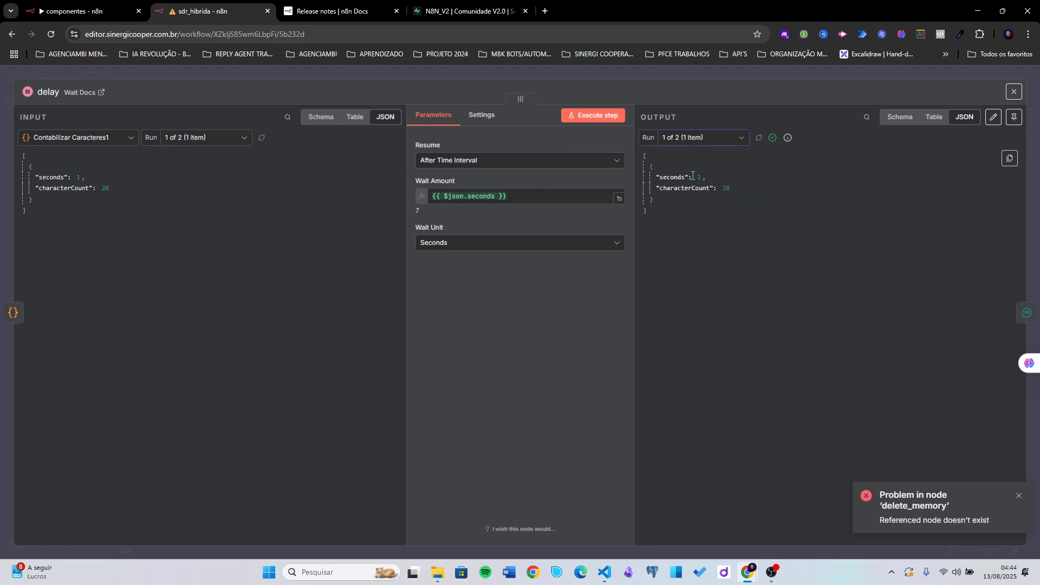
{"action": "left_click", "coordinate": [679, 73]}
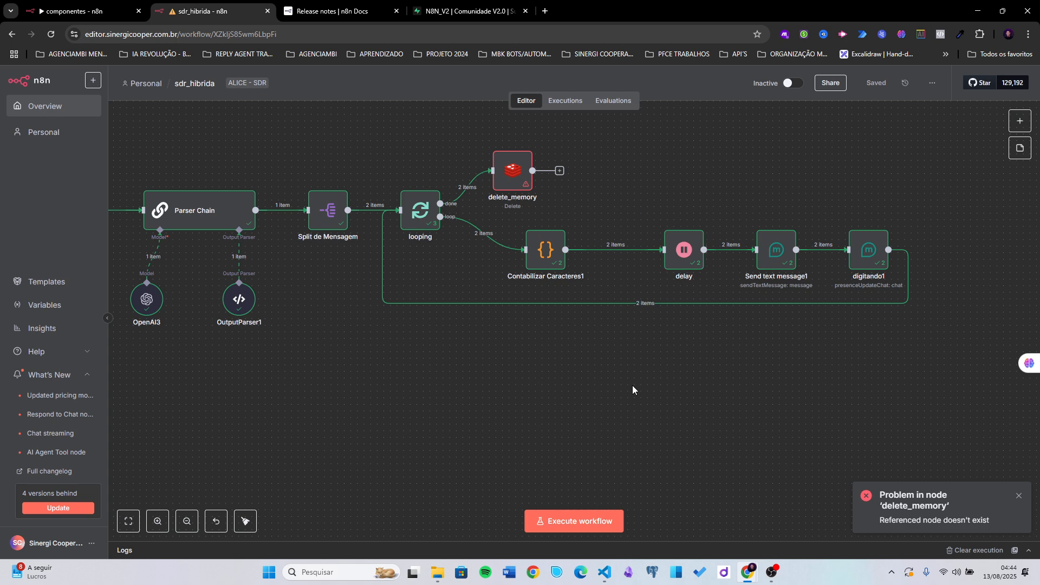
- Zoom out and move delete_memory well above Contabilizar Caracteres1 and the loop
{"action": "scroll", "coordinate": [628, 386], "scroll_direction": "down", "scroll_amount": 3}
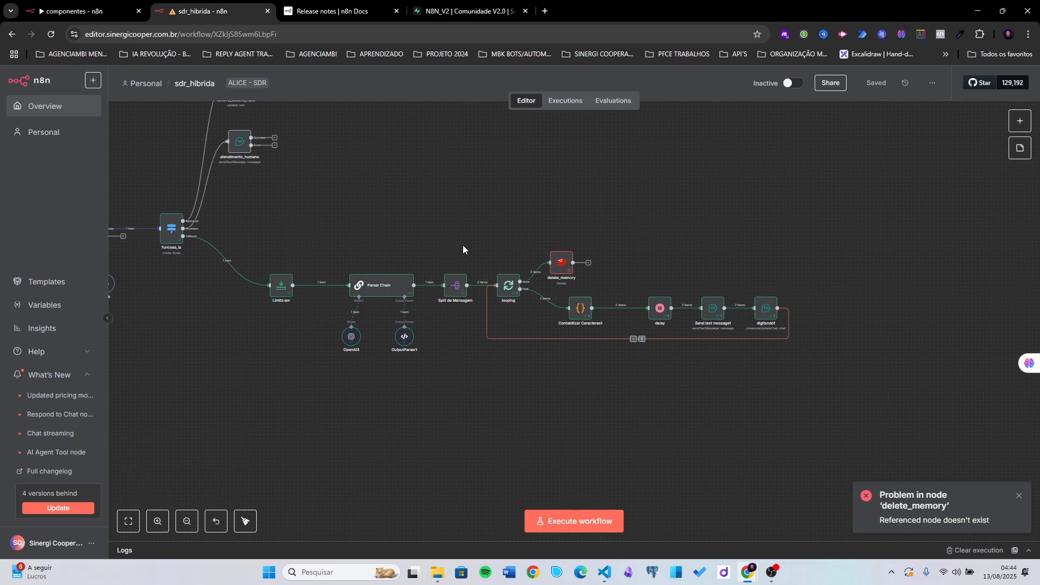
{"action": "scroll", "coordinate": [499, 237], "scroll_direction": "down", "scroll_amount": 3}
{"action": "left_click_drag", "start_coordinate": [492, 204], "coordinate": [441, 251]}
{"action": "scroll", "coordinate": [427, 325], "scroll_direction": "up", "scroll_amount": 5}
{"action": "scroll", "coordinate": [432, 263], "scroll_direction": "down", "scroll_amount": 2}
{"action": "scroll", "coordinate": [432, 249], "scroll_direction": "down", "scroll_amount": 1}
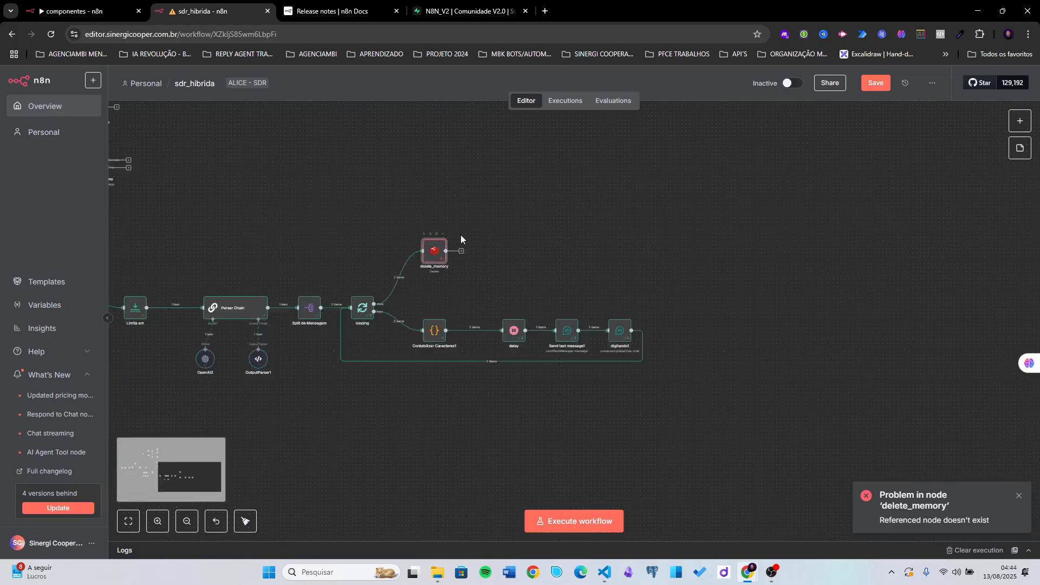
- Glance at the componentes workflow, then return to sdr_hibrida and zoom onto delete_memory
{"action": "left_click", "coordinate": [81, 11]}
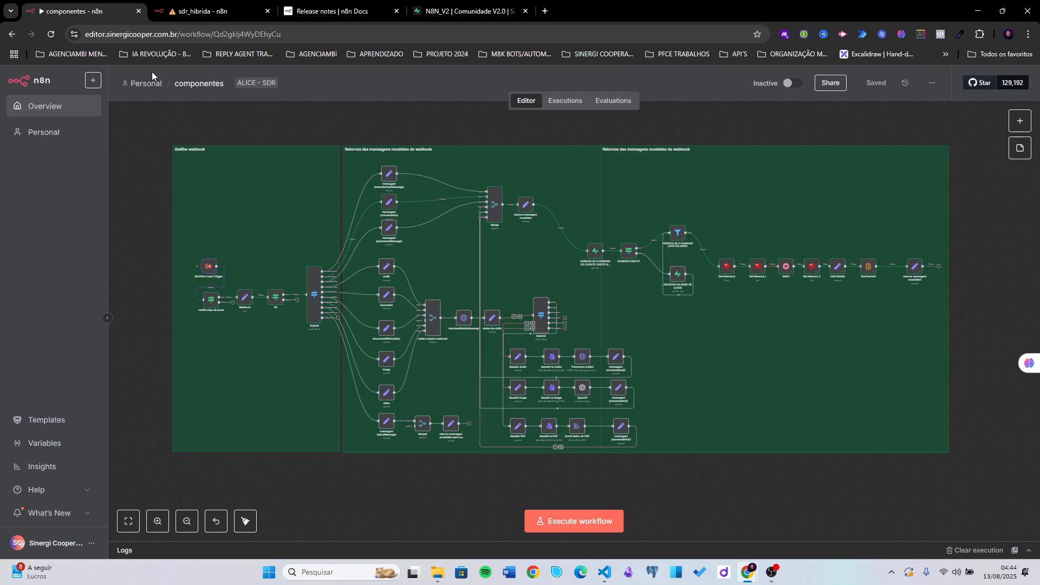
{"action": "left_click", "coordinate": [187, 12]}
{"action": "scroll", "coordinate": [382, 296], "scroll_direction": "down", "scroll_amount": 3}
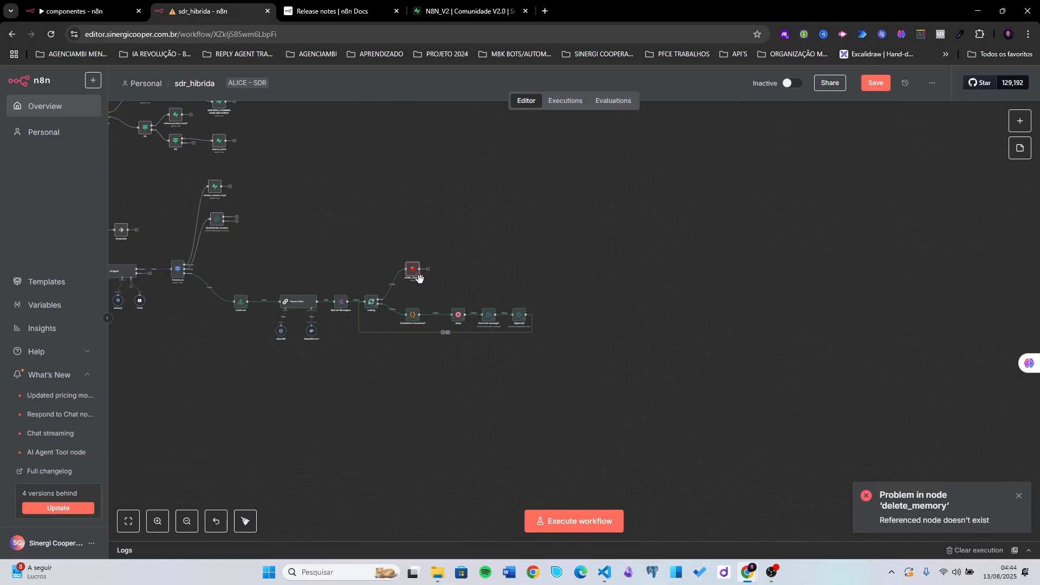
{"action": "scroll", "coordinate": [419, 278], "scroll_direction": "up", "scroll_amount": 5}
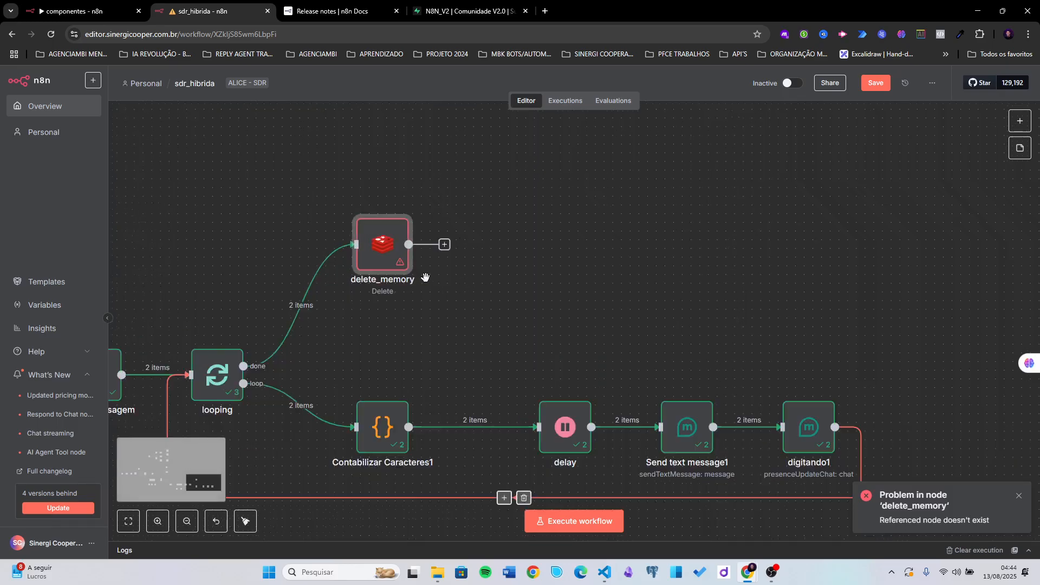
- Replace delete_memory's broken Key with whatsapp from Execute Workflow3's first() item
{"action": "double_click", "coordinate": [378, 251]}
{"action": "left_click", "coordinate": [542, 232]}
{"action": "key", "text": "ctrl+a"}
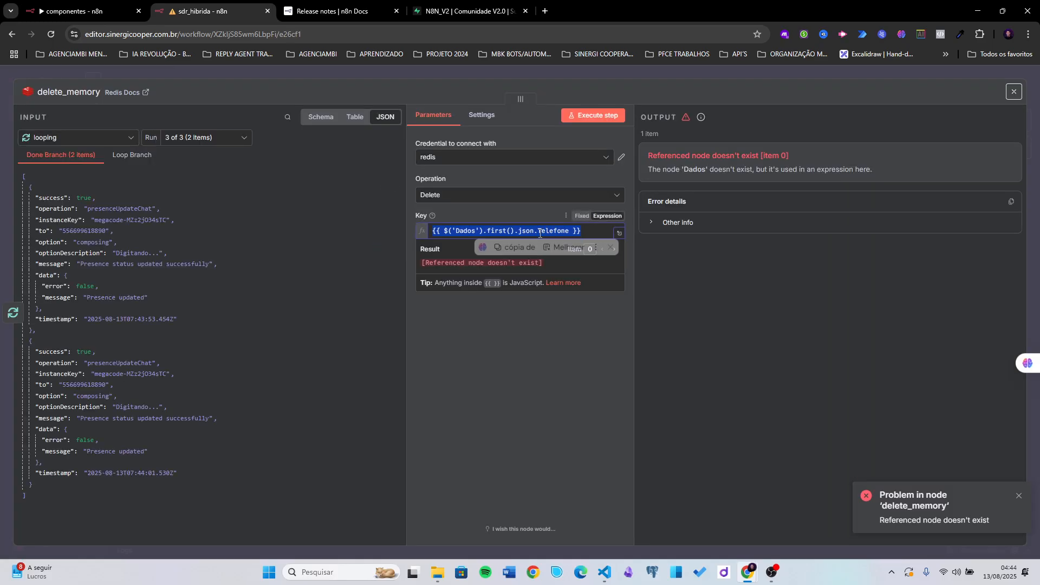
{"action": "key", "text": "BackSpace"}
{"action": "left_click", "coordinate": [108, 139]}
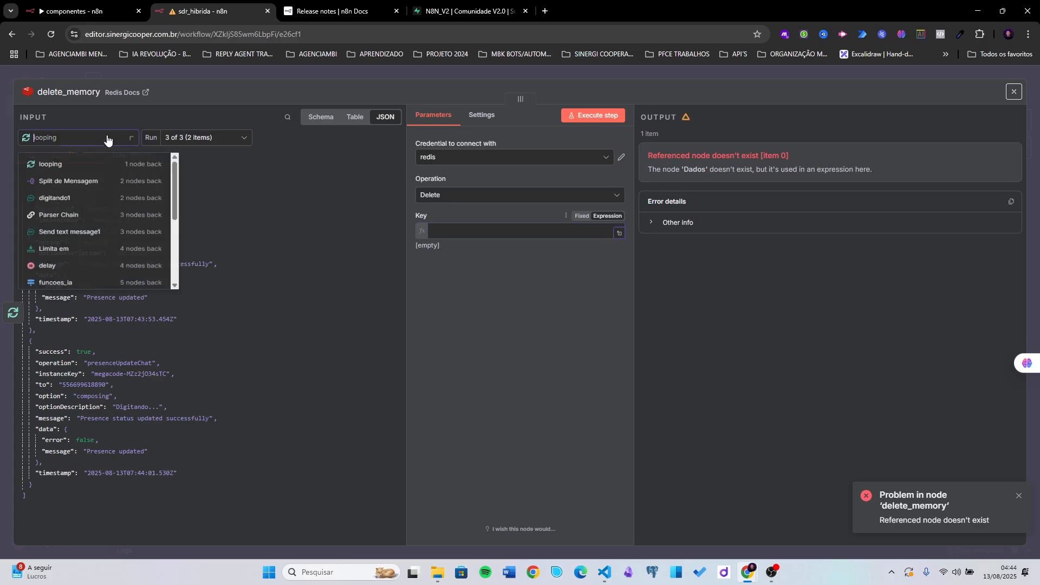
{"action": "scroll", "coordinate": [81, 205], "scroll_direction": "down", "scroll_amount": 3}
{"action": "left_click", "coordinate": [69, 258]}
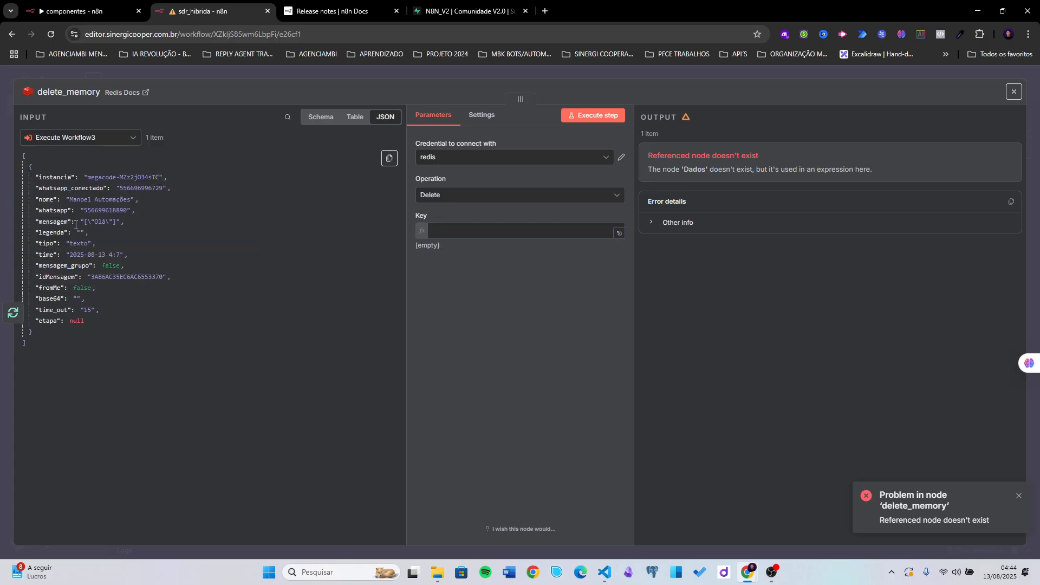
{"action": "left_click_drag", "start_coordinate": [54, 210], "coordinate": [483, 234]}
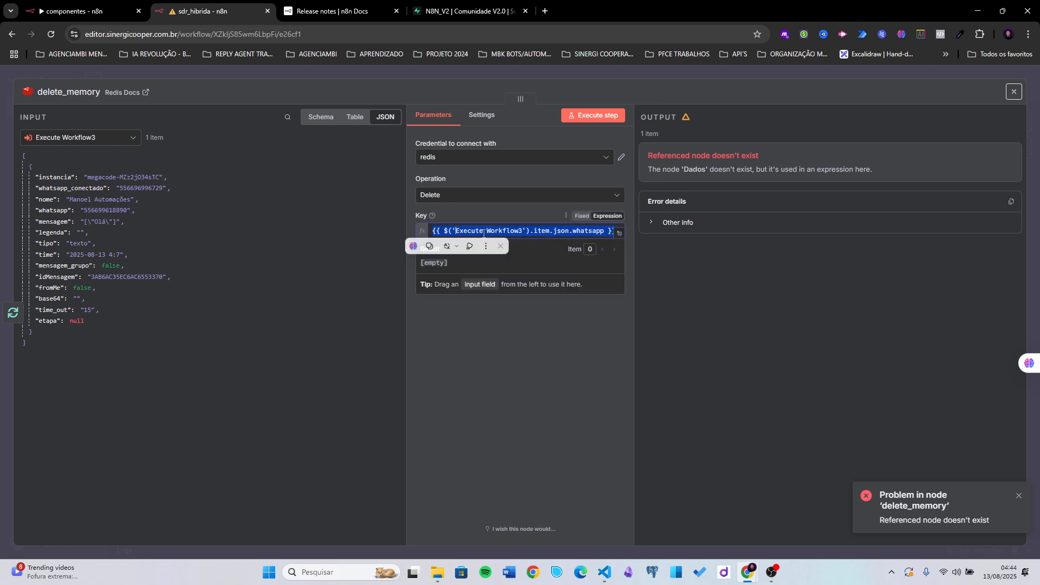
{"action": "left_click", "coordinate": [543, 239]}
{"action": "double_click", "coordinate": [542, 231]}
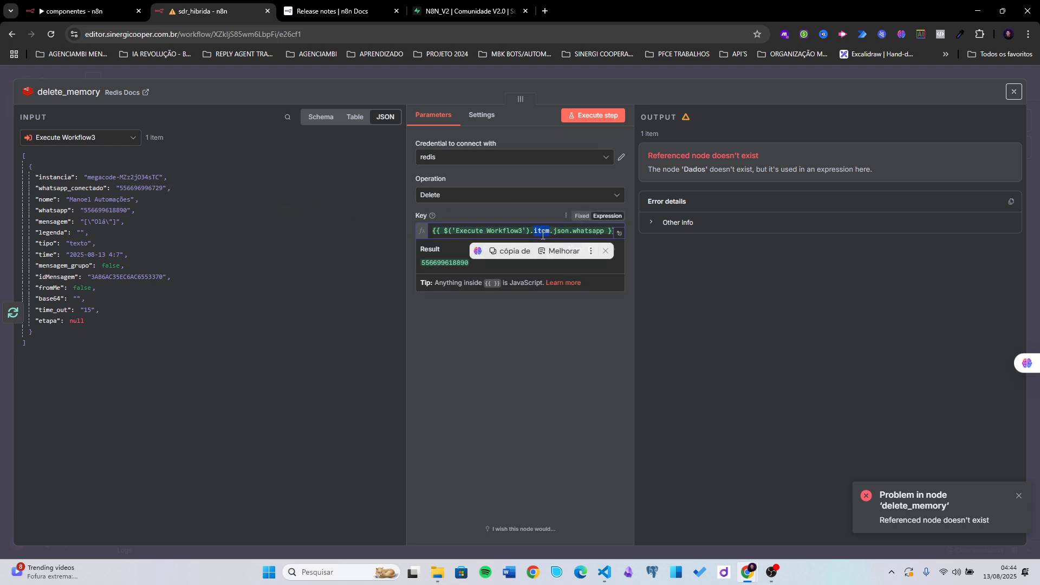
{"action": "type", "text": "f"}
{"action": "left_click", "coordinate": [558, 149]}
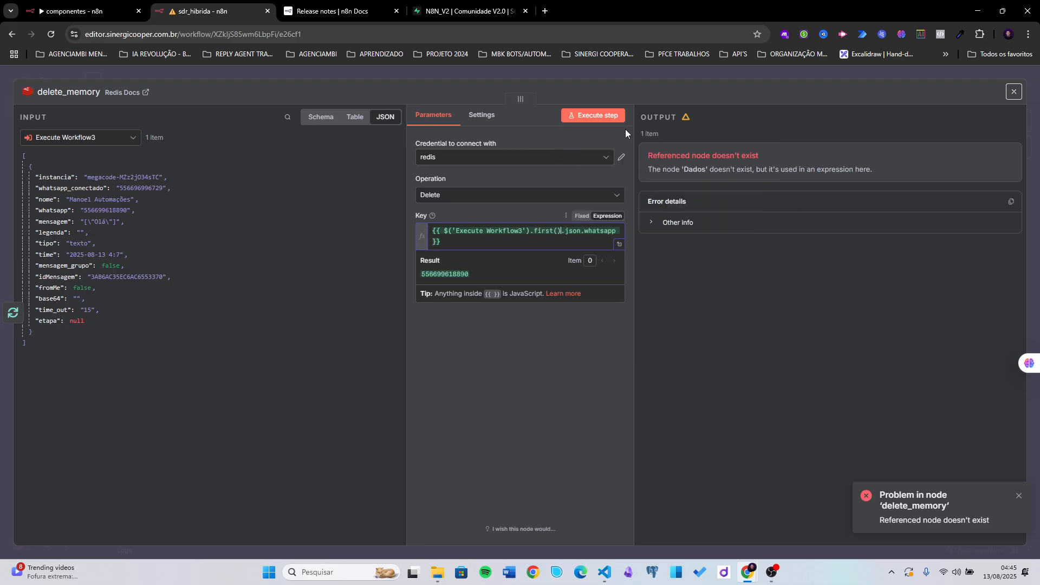
- Run the delete_memory step, confirm it succeeds, and save the workflow
{"action": "left_click", "coordinate": [595, 116]}
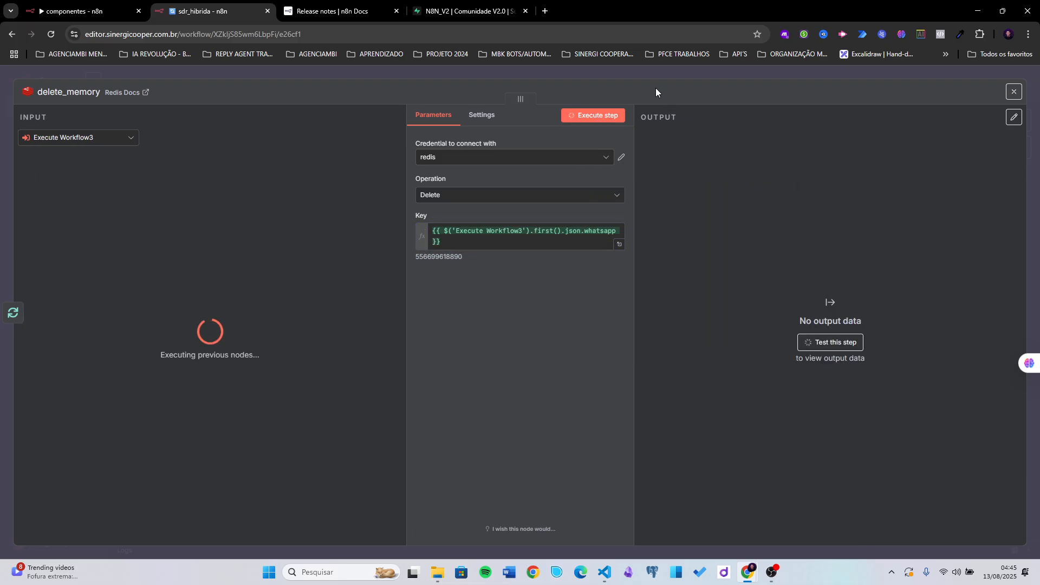
{"action": "left_click", "coordinate": [641, 73]}
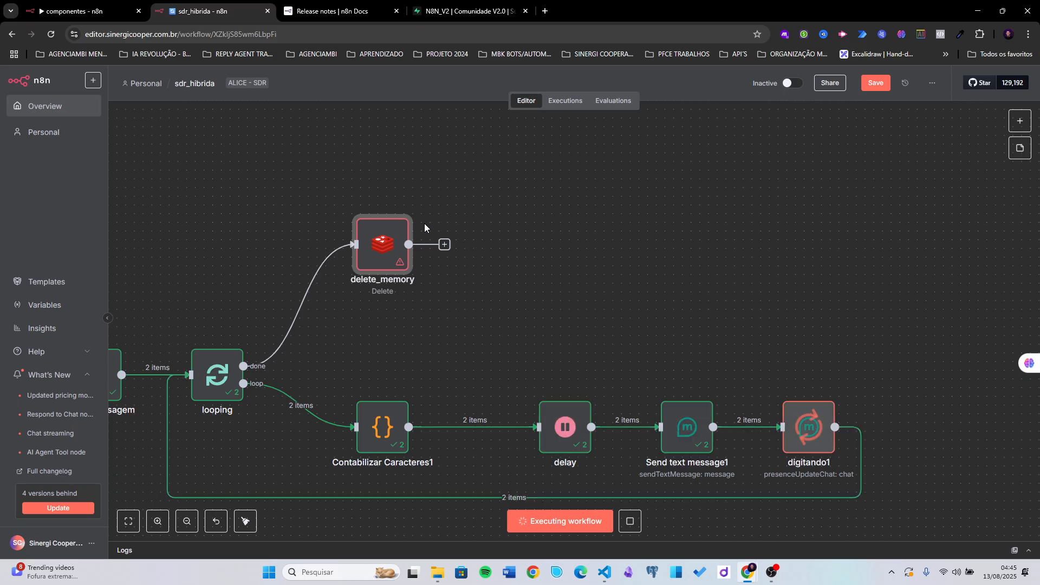
{"action": "double_click", "coordinate": [393, 248]}
{"action": "left_click", "coordinate": [672, 76]}
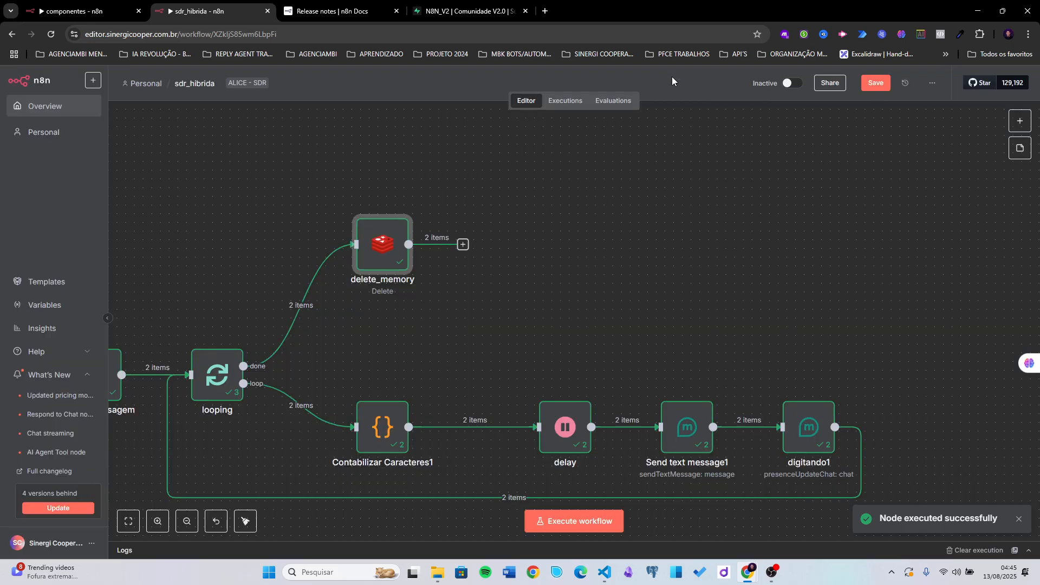
{"action": "left_click", "coordinate": [875, 83]}
- Regroup Limita em, Parser Chain and OutputParser1 together and save the workflow
{"action": "scroll", "coordinate": [629, 228], "scroll_direction": "down", "scroll_amount": 5}
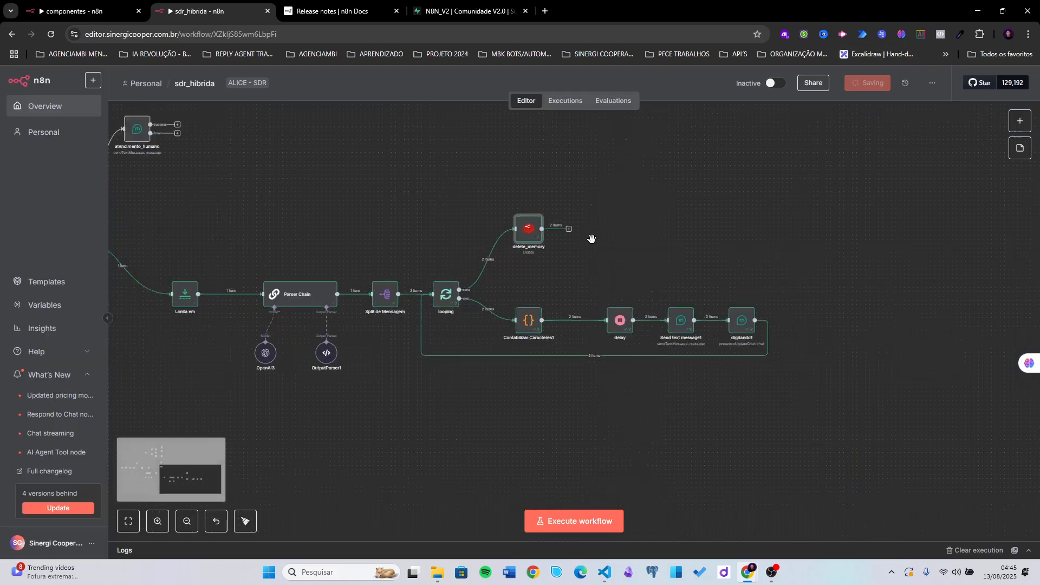
{"action": "scroll", "coordinate": [361, 223], "scroll_direction": "left", "scroll_amount": 2}
{"action": "scroll", "coordinate": [361, 222], "scroll_direction": "up", "scroll_amount": 1}
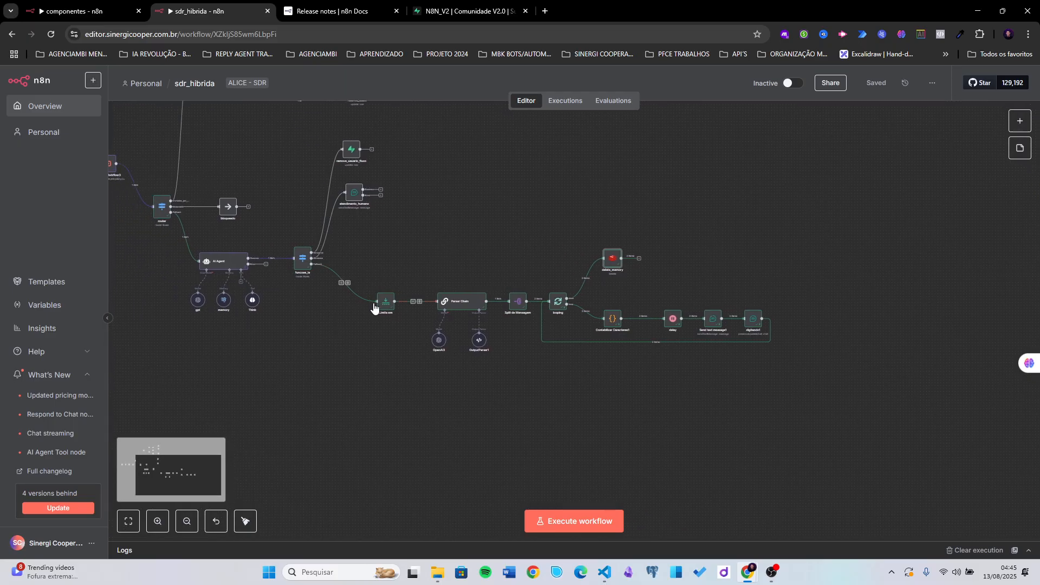
{"action": "left_click_drag", "start_coordinate": [385, 303], "coordinate": [362, 312]}
{"action": "left_click_drag", "start_coordinate": [457, 299], "coordinate": [412, 355]}
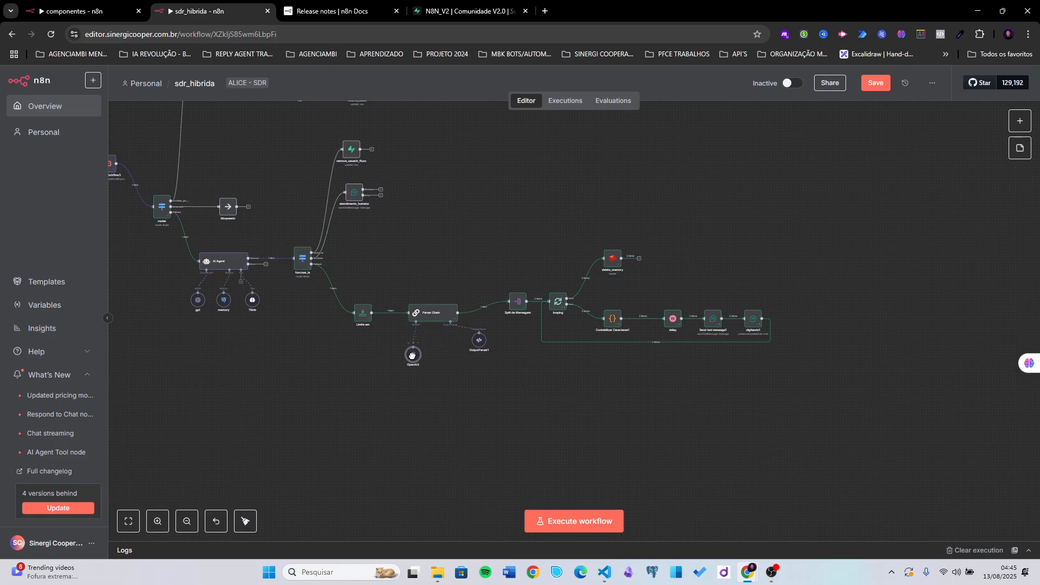
{"action": "left_click_drag", "start_coordinate": [479, 340], "coordinate": [416, 354]}
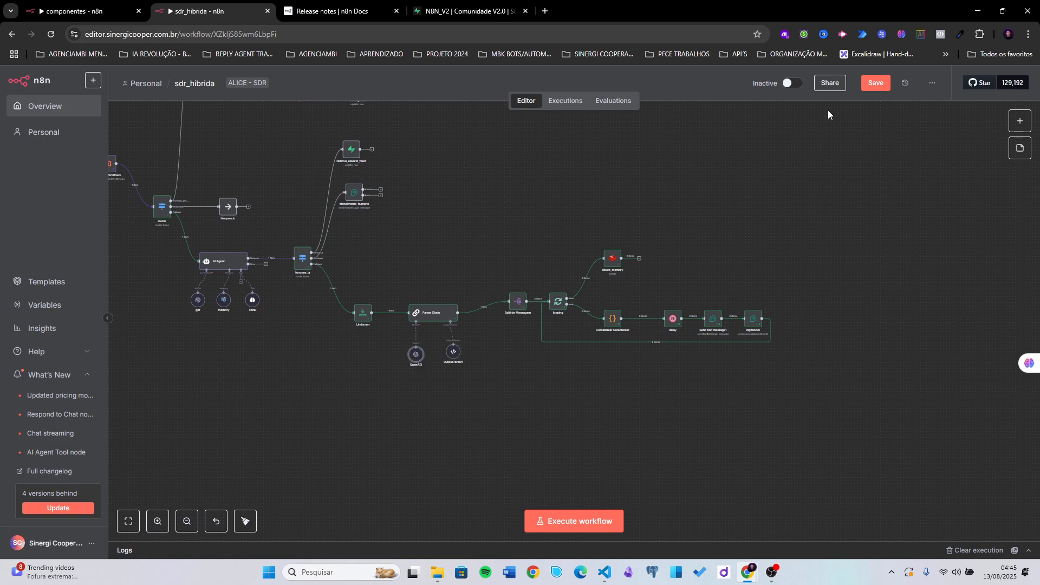
{"action": "left_click", "coordinate": [872, 84]}
- Shift the right-hand node group left and down and nudge Parser Chain into place
{"action": "scroll", "coordinate": [513, 207], "scroll_direction": "down", "scroll_amount": 3}
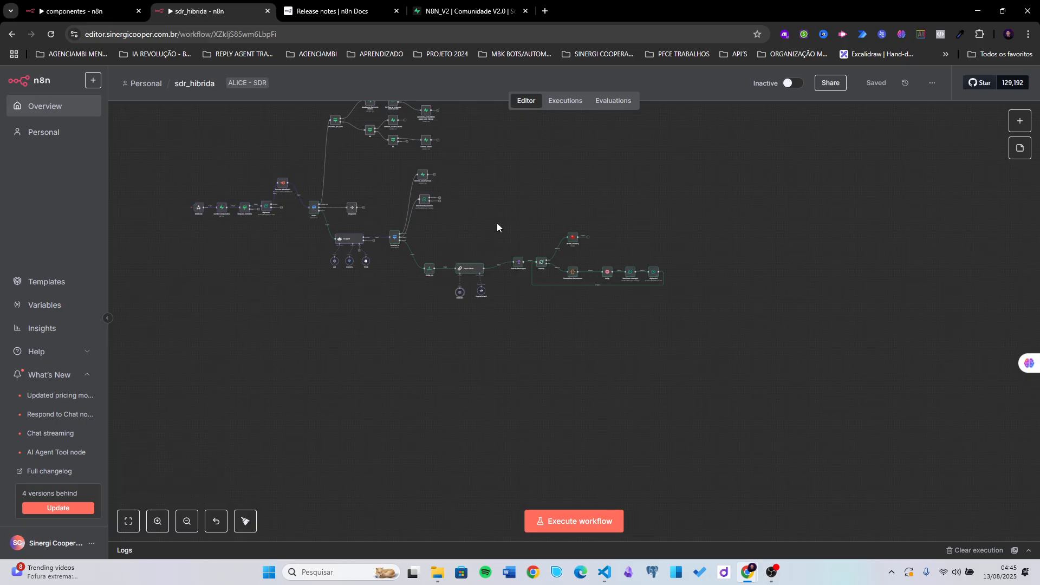
{"action": "left_click_drag", "start_coordinate": [498, 228], "coordinate": [677, 317]}
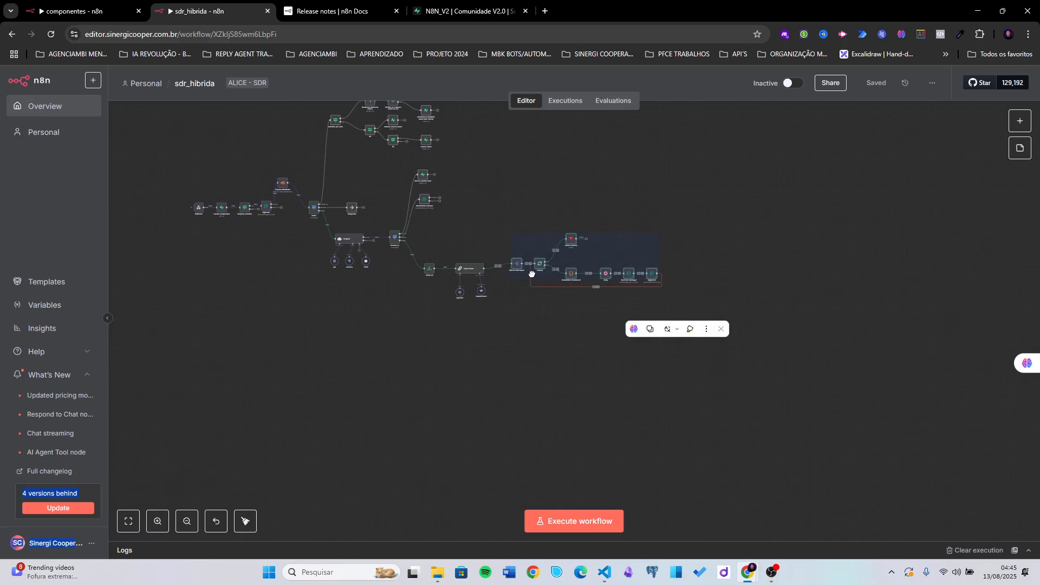
{"action": "left_click_drag", "start_coordinate": [531, 273], "coordinate": [515, 278]}
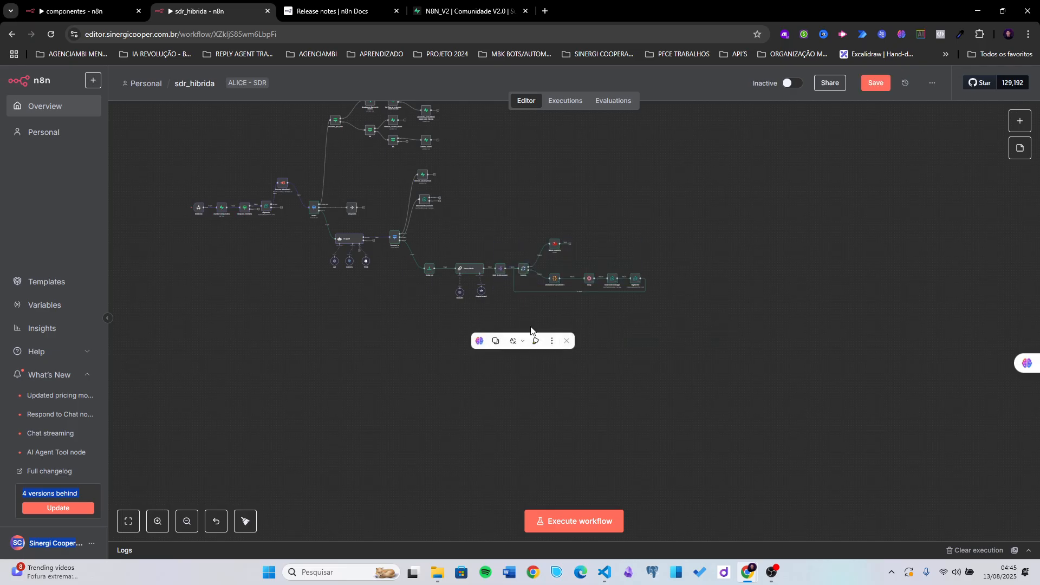
{"action": "scroll", "coordinate": [529, 327], "scroll_direction": "up", "scroll_amount": 3}
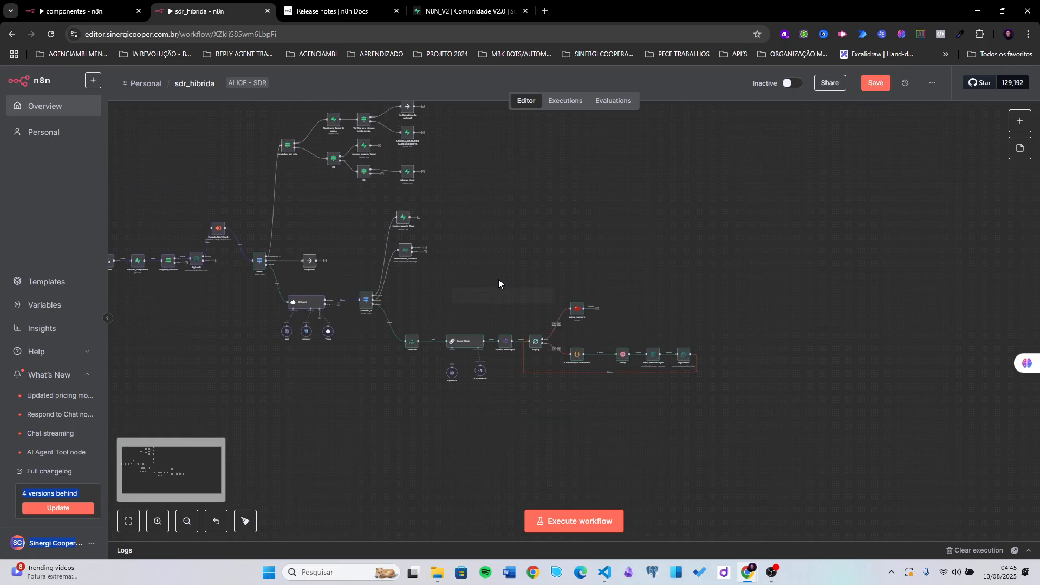
{"action": "left_click_drag", "start_coordinate": [465, 342], "coordinate": [473, 373]}
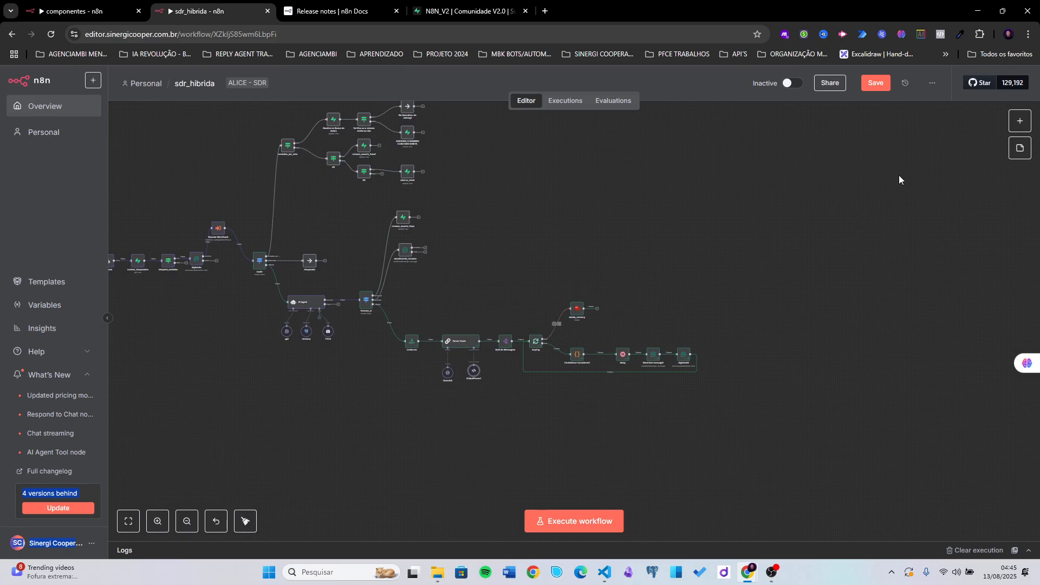
- Add a temporary sticky note, resize and move it over the loop, delete it, and save
{"action": "left_click", "coordinate": [1020, 148]}
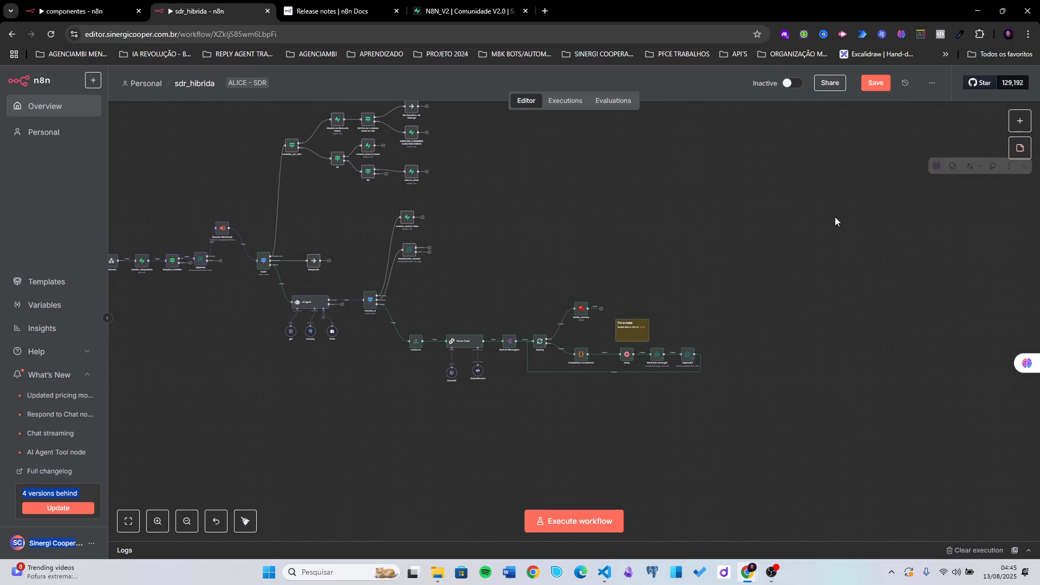
{"action": "double_click", "coordinate": [628, 333]}
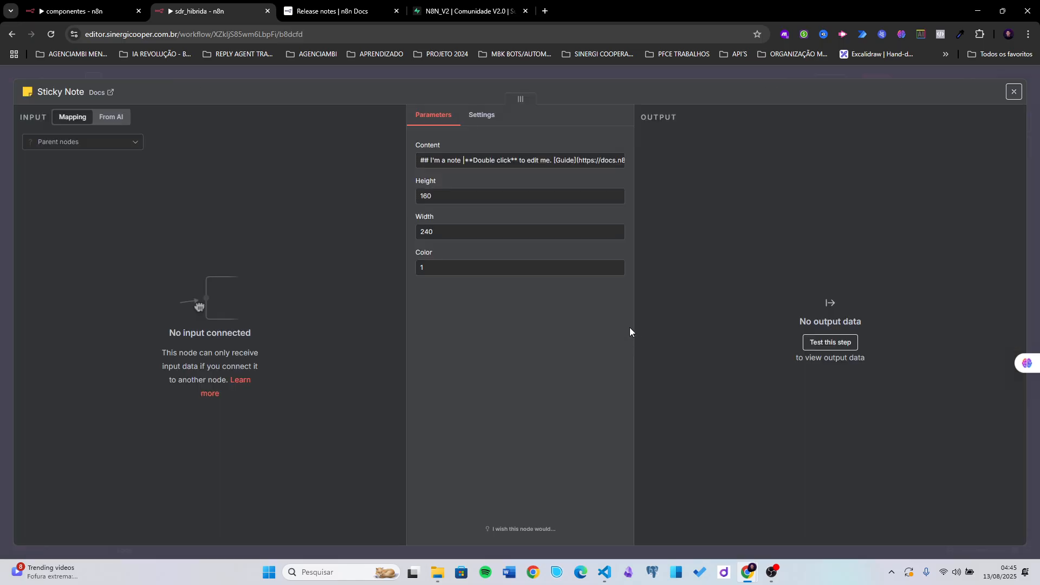
{"action": "left_click", "coordinate": [664, 75]}
{"action": "left_click_drag", "start_coordinate": [666, 319], "coordinate": [829, 319]}
{"action": "left_click_drag", "start_coordinate": [725, 324], "coordinate": [713, 249]}
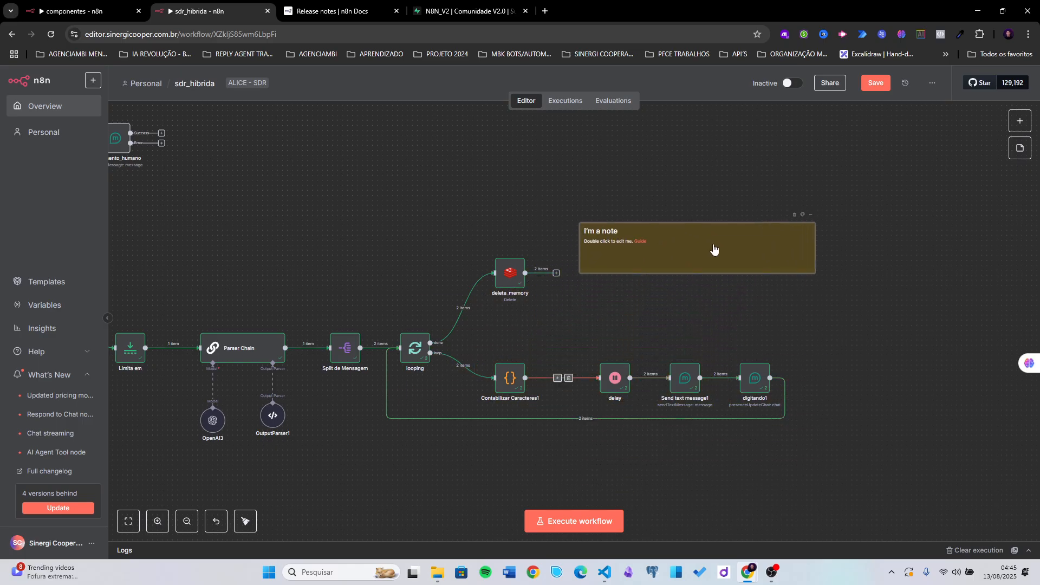
{"action": "left_click", "coordinate": [794, 216]}
{"action": "scroll", "coordinate": [596, 244], "scroll_direction": "down", "scroll_amount": 5}
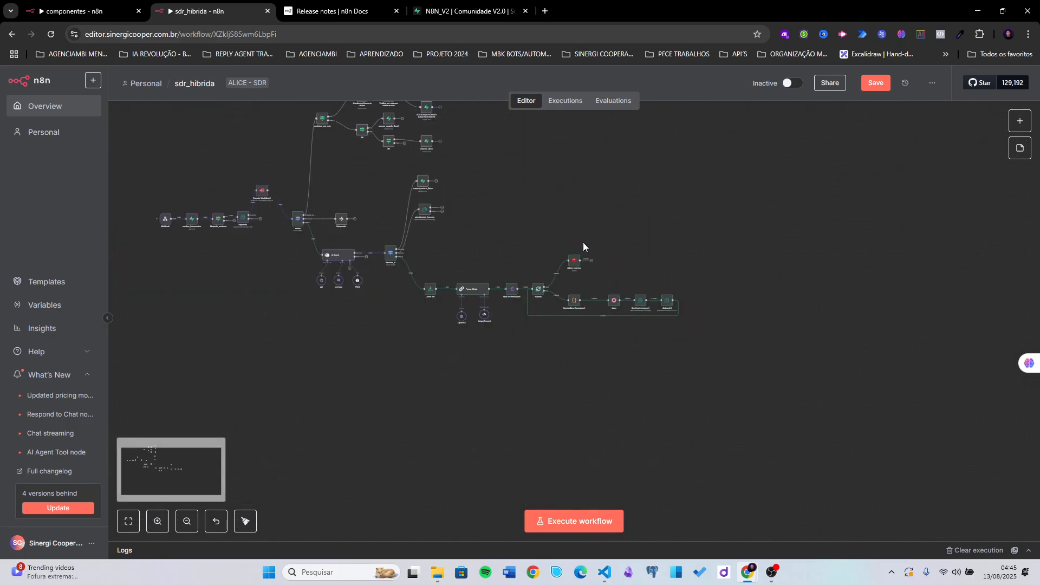
{"action": "left_click_drag", "start_coordinate": [553, 208], "coordinate": [655, 334]}
{"action": "left_click", "coordinate": [876, 84]}
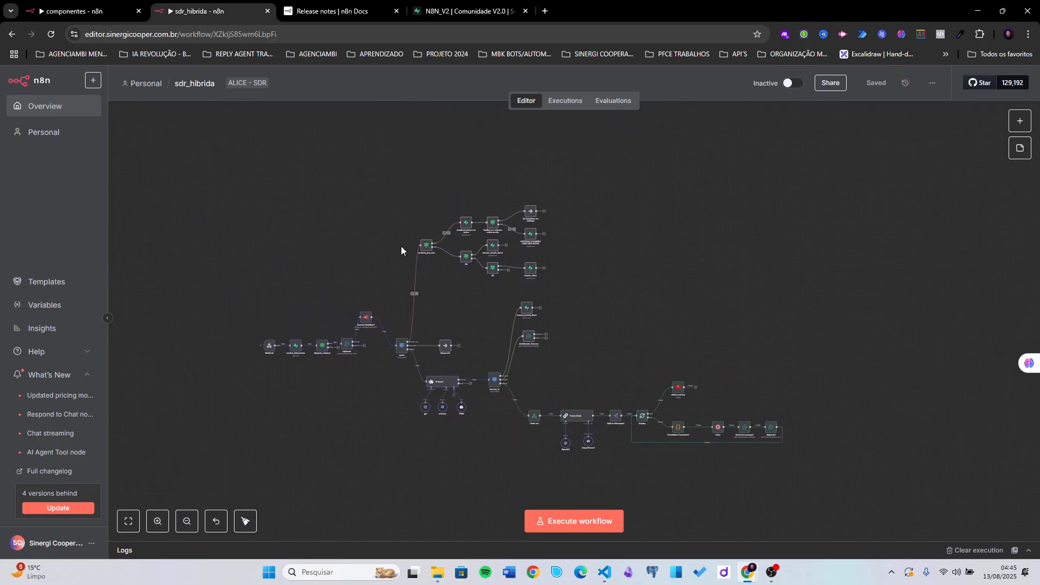
- Place Execute Workflow3 in line between digitando and router, nudge enviadas_por_mim left, and save
{"action": "scroll", "coordinate": [475, 210], "scroll_direction": "left", "scroll_amount": 3}
{"action": "scroll", "coordinate": [548, 290], "scroll_direction": "up", "scroll_amount": 1}
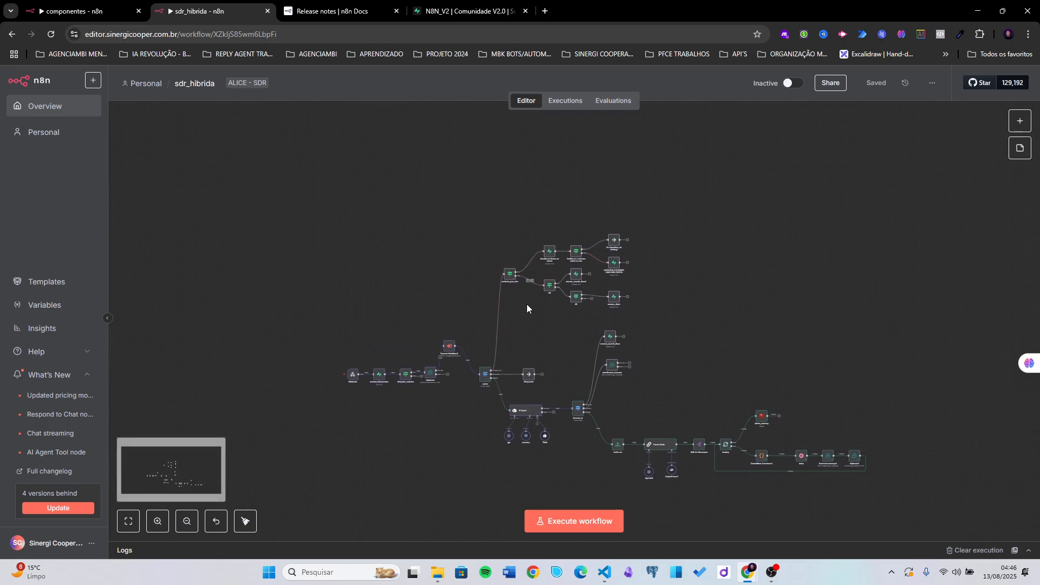
{"action": "scroll", "coordinate": [526, 303], "scroll_direction": "up", "scroll_amount": 2}
{"action": "scroll", "coordinate": [596, 315], "scroll_direction": "up", "scroll_amount": 3}
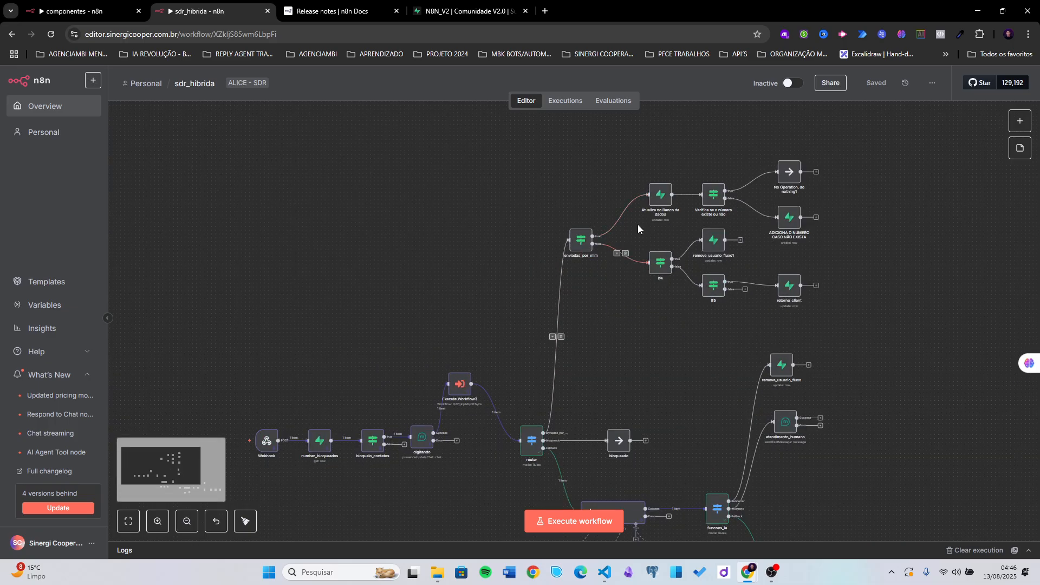
{"action": "scroll", "coordinate": [619, 349], "scroll_direction": "right", "scroll_amount": 2}
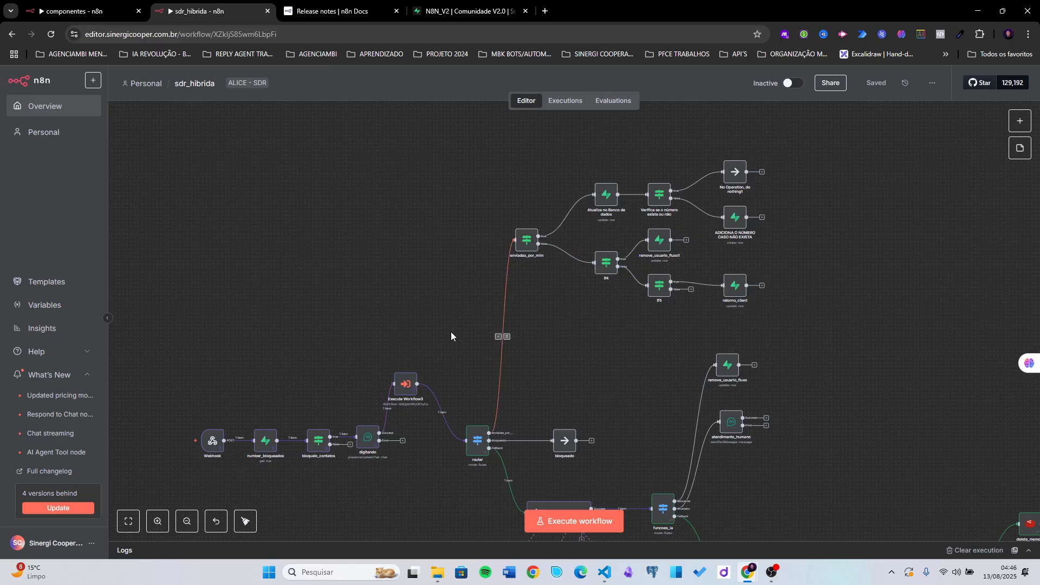
{"action": "scroll", "coordinate": [450, 332], "scroll_direction": "down", "scroll_amount": 3}
{"action": "left_click_drag", "start_coordinate": [382, 224], "coordinate": [455, 279]}
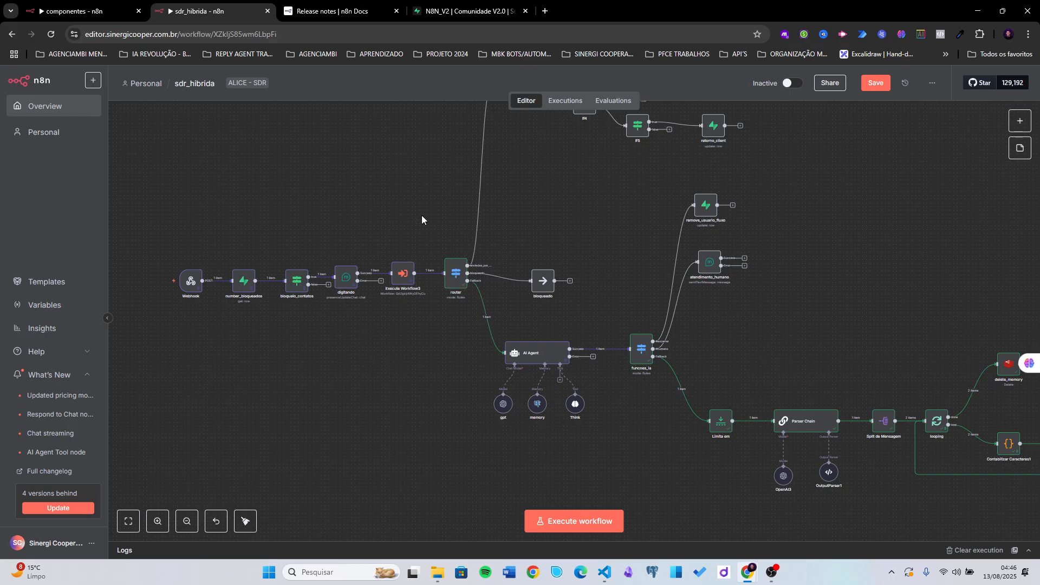
{"action": "scroll", "coordinate": [421, 215], "scroll_direction": "down", "scroll_amount": 5}
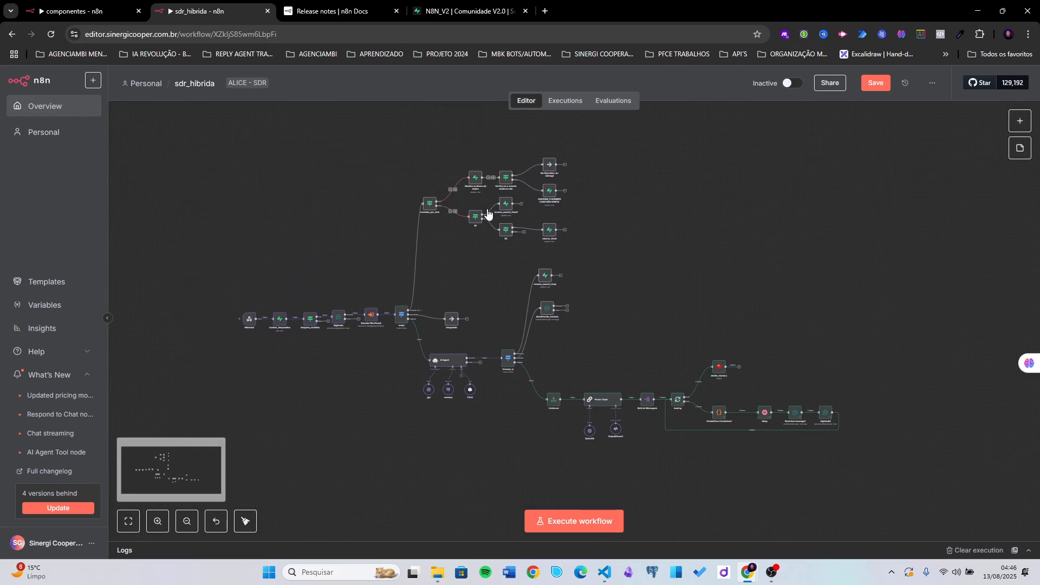
{"action": "left_click", "coordinate": [875, 84]}
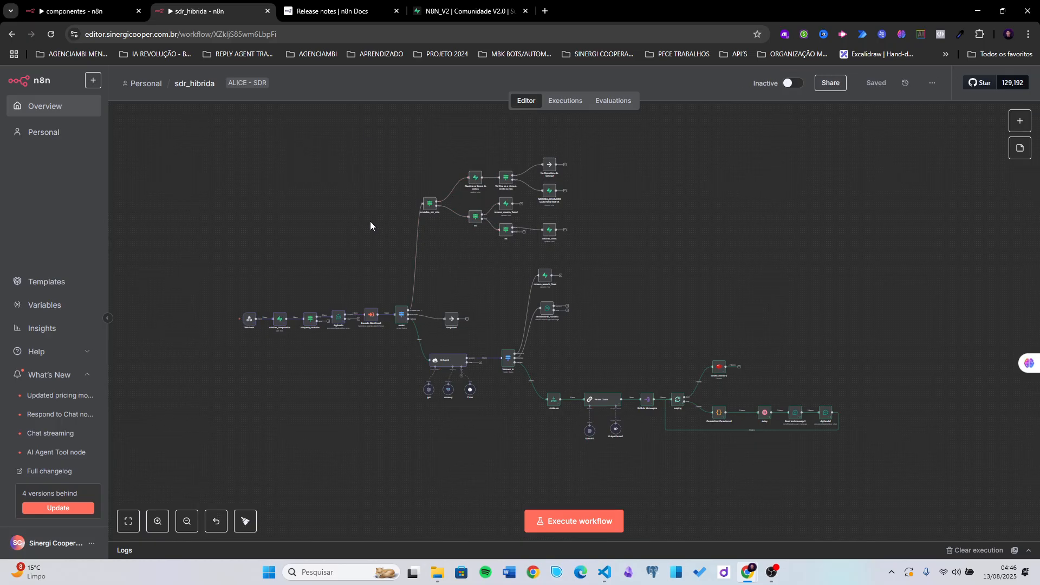
{"action": "left_click_drag", "start_coordinate": [426, 210], "coordinate": [416, 204]}
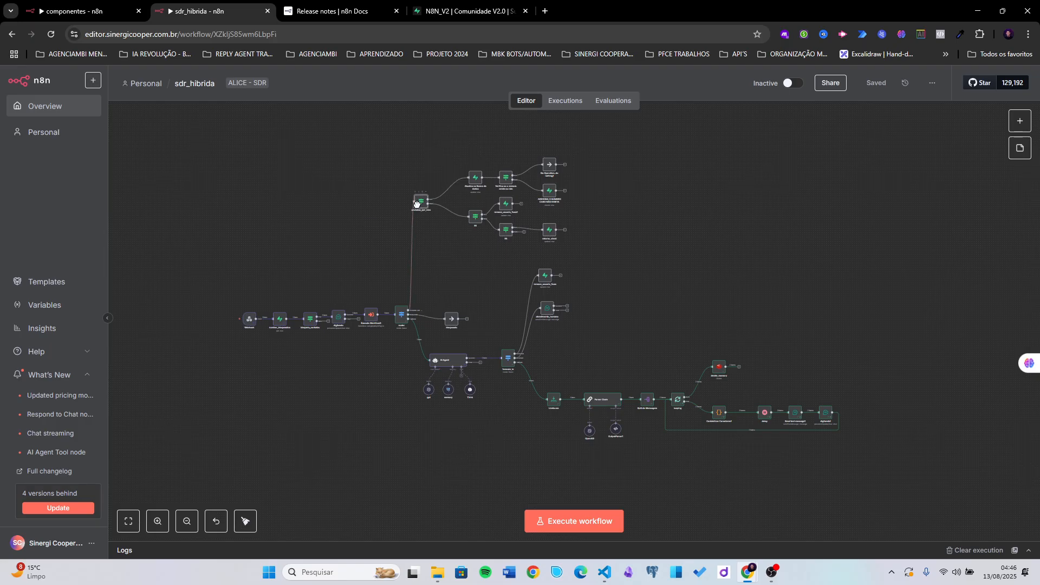
{"action": "left_click", "coordinate": [885, 87]}
- Pan the canvas back to the start of the workflow around the Webhook node
{"action": "scroll", "coordinate": [378, 346], "scroll_direction": "up", "scroll_amount": 2}
{"action": "scroll", "coordinate": [378, 347], "scroll_direction": "up", "scroll_amount": 1}
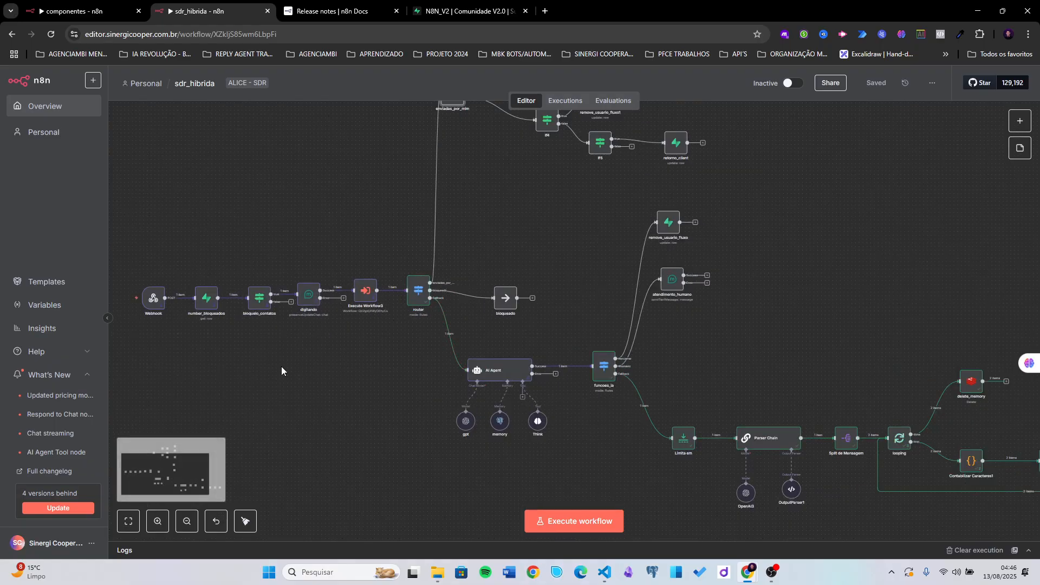
{"action": "left_click_drag", "start_coordinate": [222, 374], "coordinate": [305, 372]}
{"action": "scroll", "coordinate": [233, 332], "scroll_direction": "up", "scroll_amount": 3}
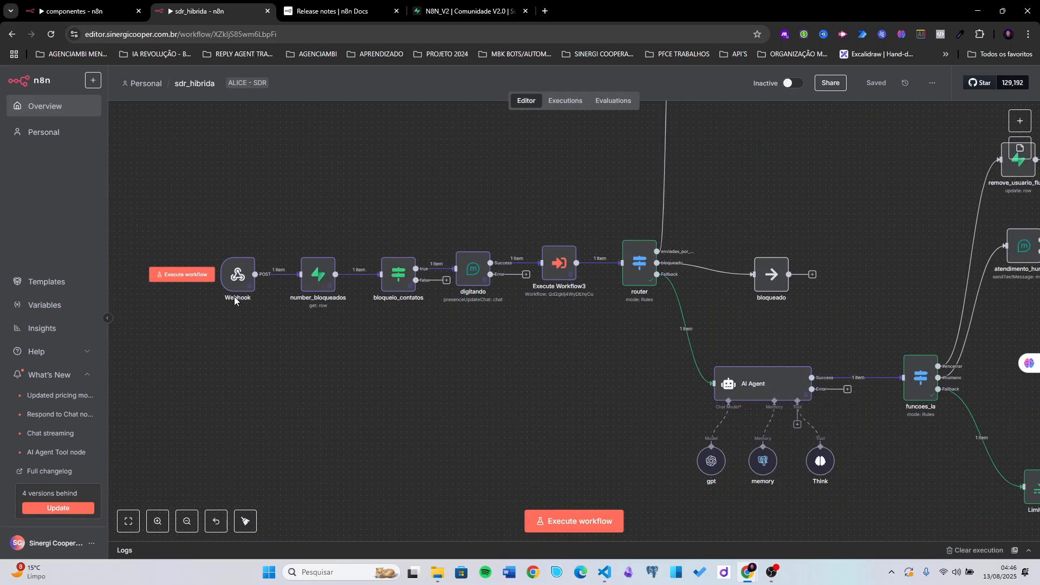
{"action": "scroll", "coordinate": [364, 366], "scroll_direction": "down", "scroll_amount": 2}
{"action": "left_click_drag", "start_coordinate": [431, 371], "coordinate": [379, 385]}
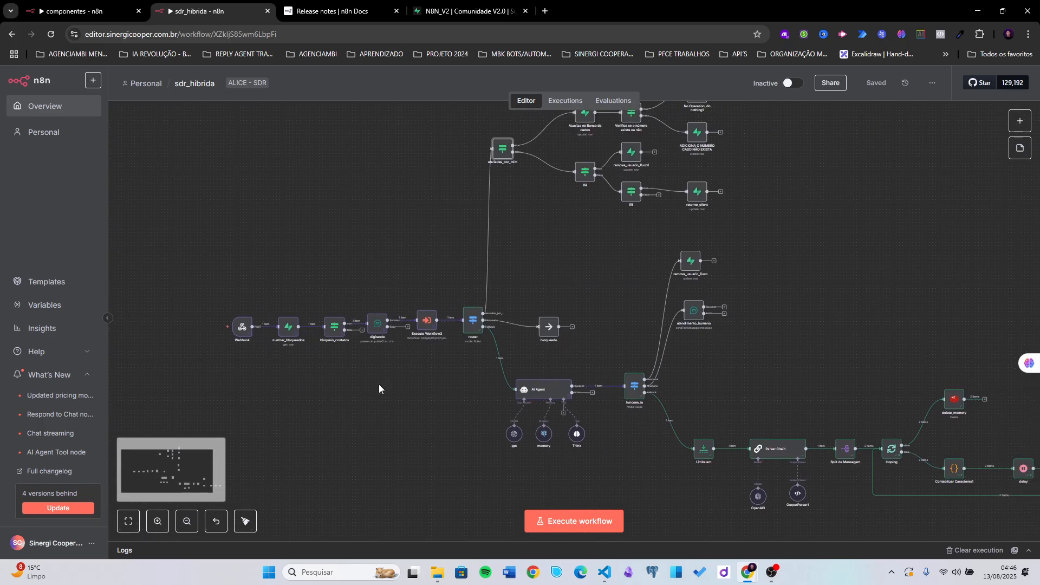
{"action": "scroll", "coordinate": [273, 368], "scroll_direction": "up", "scroll_amount": 3}
- Inspect the fromMe value in the Webhook node's output
{"action": "double_click", "coordinate": [225, 305]}
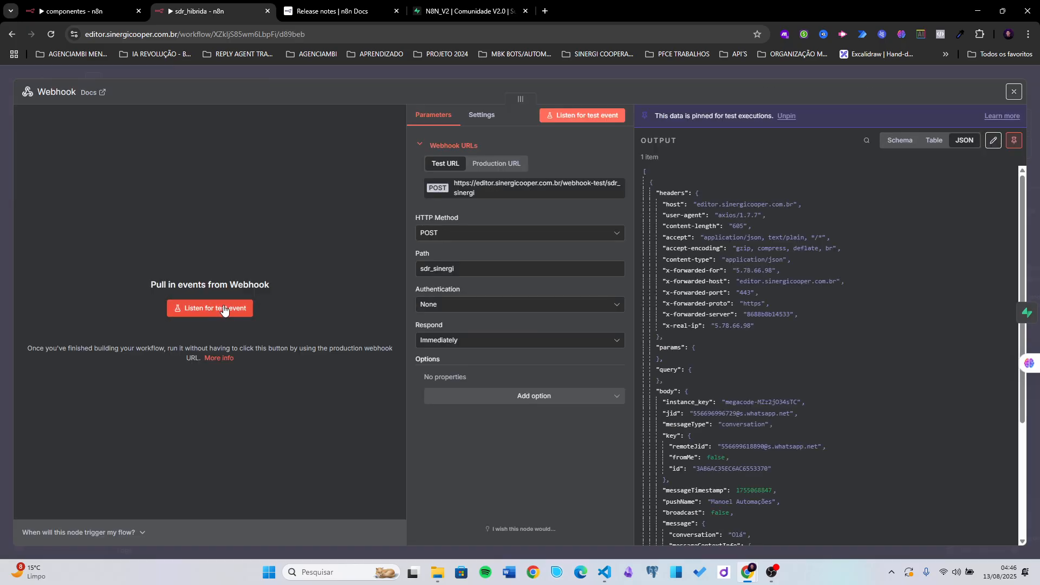
{"action": "scroll", "coordinate": [726, 293], "scroll_direction": "down", "scroll_amount": 3}
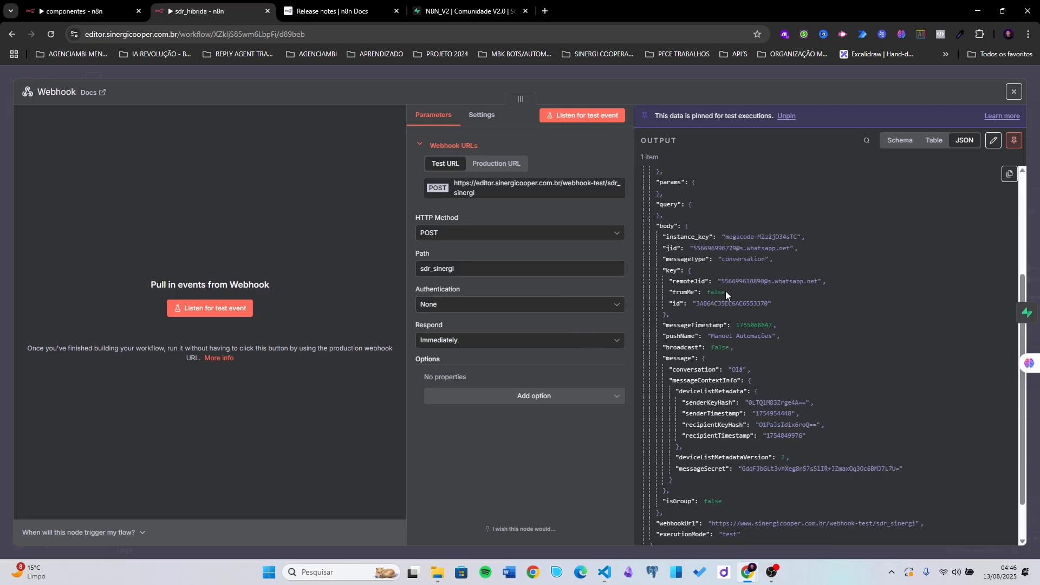
{"action": "double_click", "coordinate": [686, 293]}
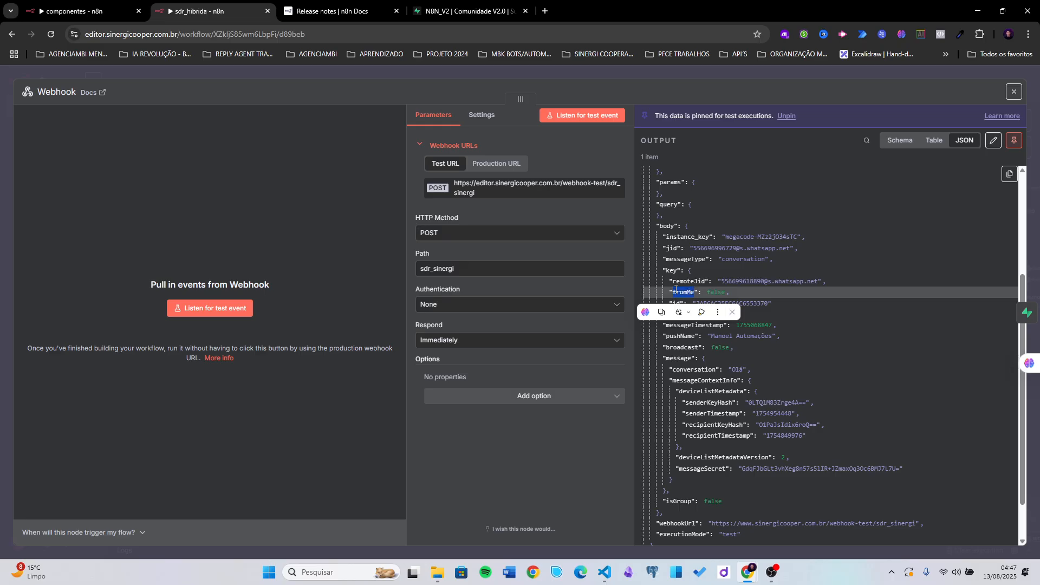
{"action": "double_click", "coordinate": [714, 293]}
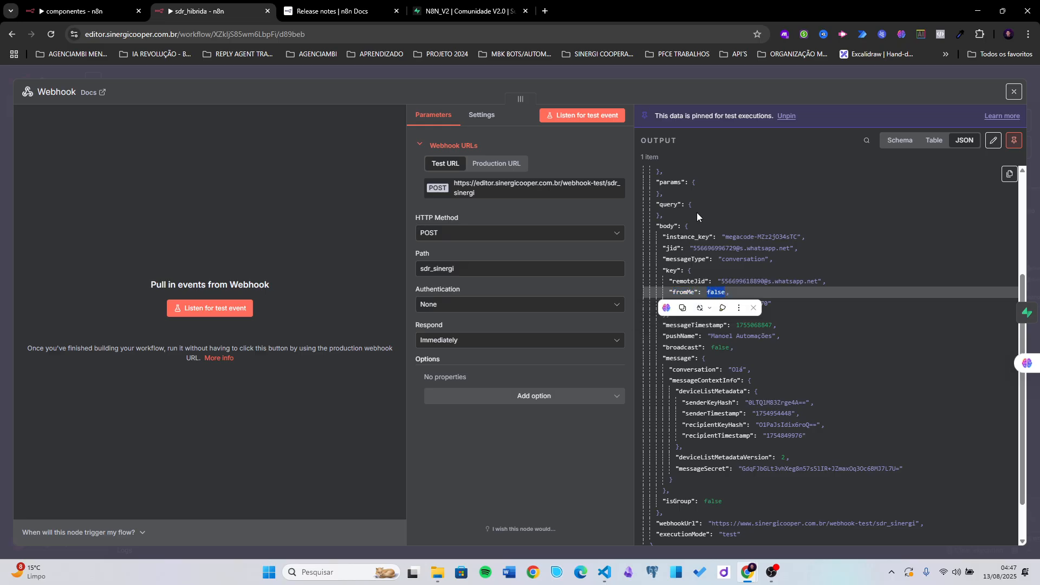
{"action": "scroll", "coordinate": [696, 254], "scroll_direction": "up", "scroll_amount": 5}
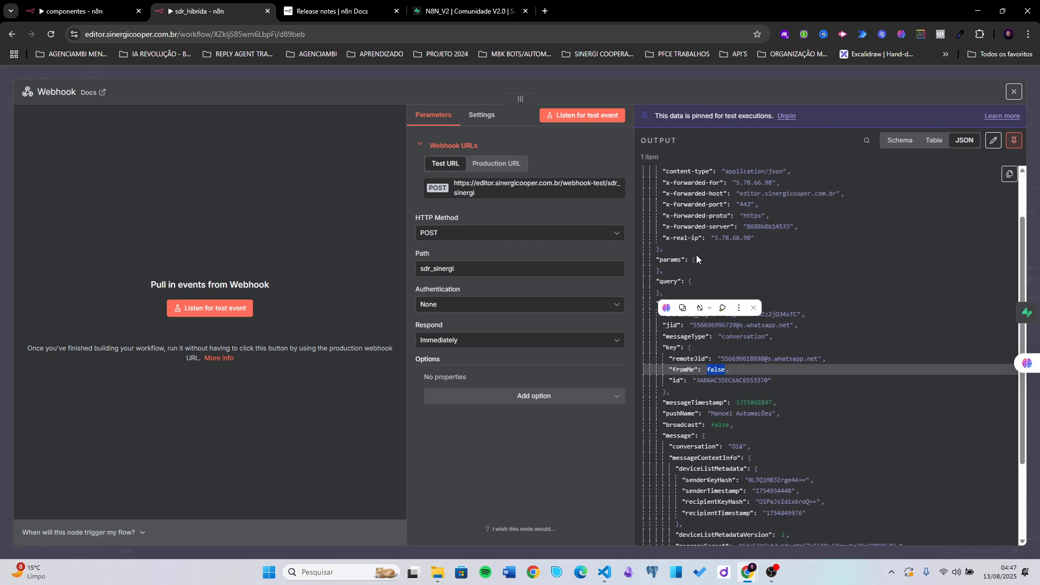
{"action": "left_click", "coordinate": [657, 75]}
- Nudge the bloqueado node up and left and save the workflow
{"action": "scroll", "coordinate": [461, 280], "scroll_direction": "down", "scroll_amount": 4}
{"action": "left_click_drag", "start_coordinate": [465, 220], "coordinate": [290, 233]}
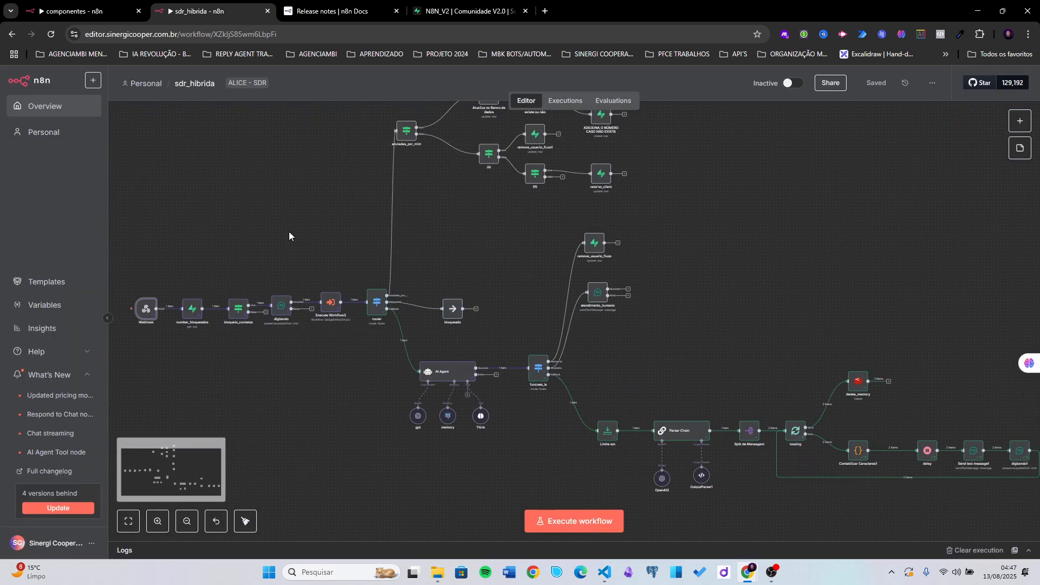
{"action": "scroll", "coordinate": [233, 264], "scroll_direction": "up", "scroll_amount": 2}
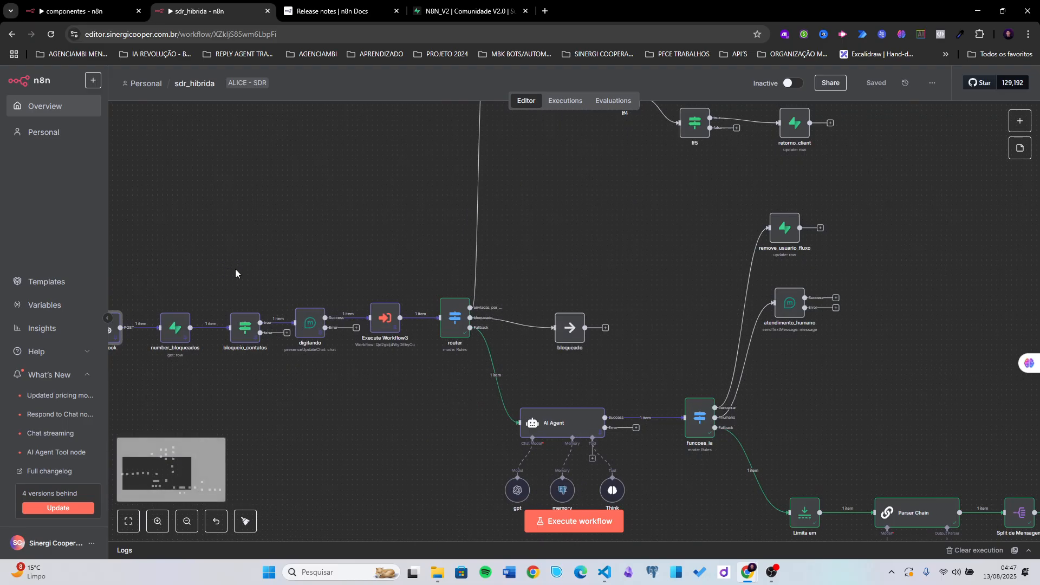
{"action": "left_click_drag", "start_coordinate": [258, 251], "coordinate": [378, 258]}
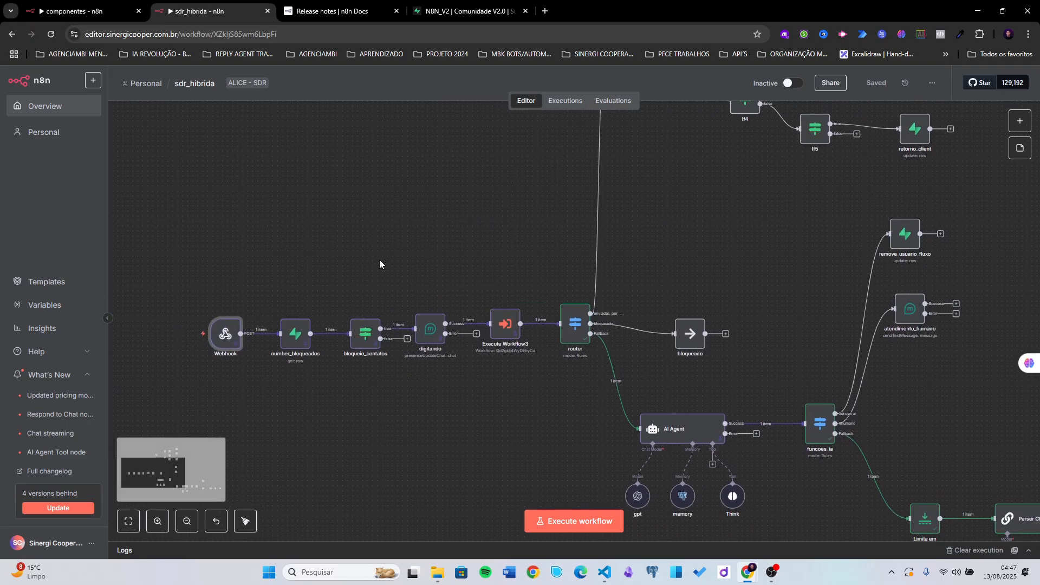
{"action": "mouse_move", "coordinate": [224, 337]}
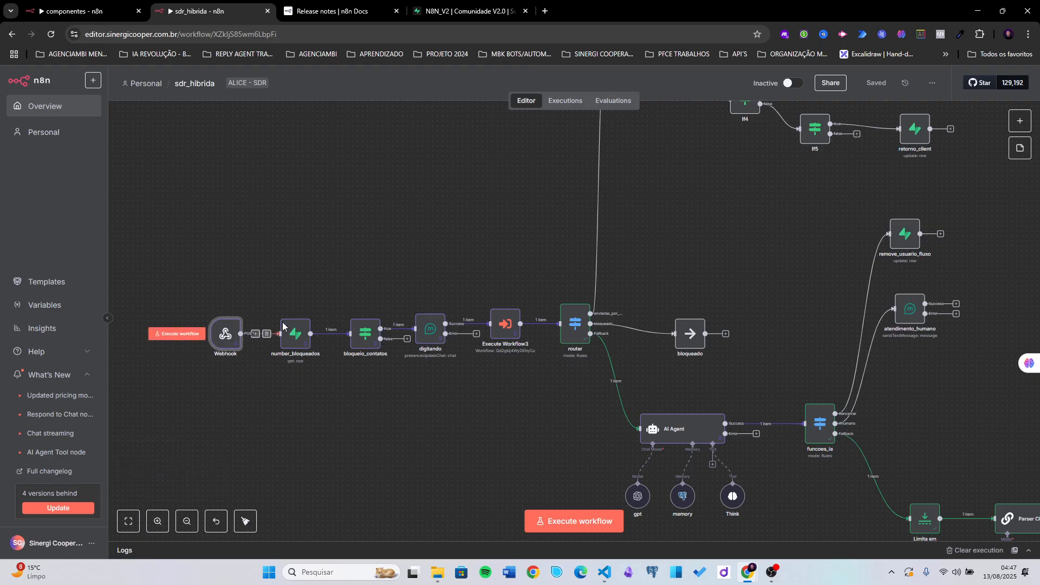
{"action": "scroll", "coordinate": [287, 271], "scroll_direction": "down", "scroll_amount": 2}
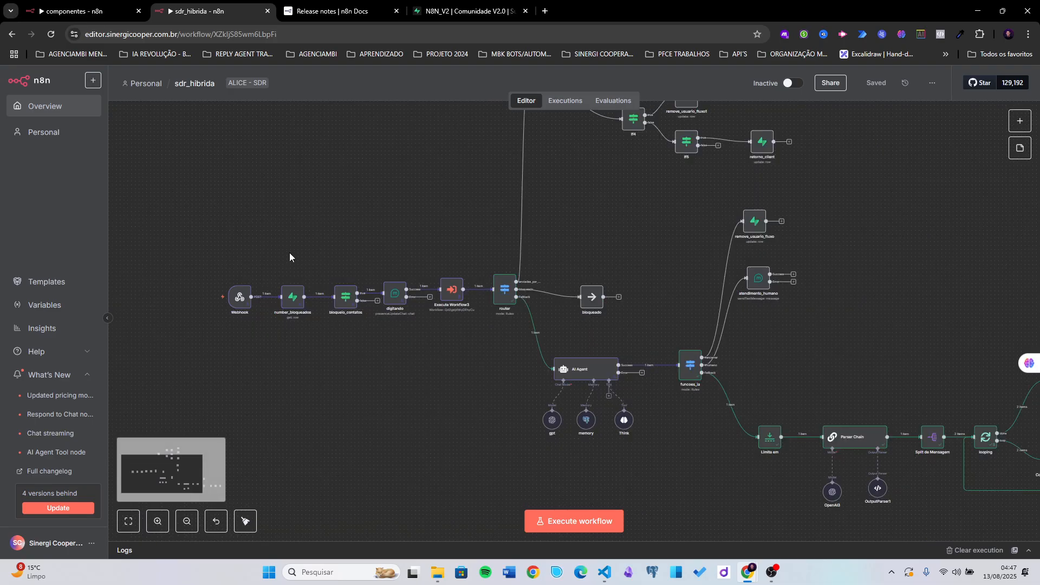
{"action": "left_click_drag", "start_coordinate": [301, 219], "coordinate": [273, 316]}
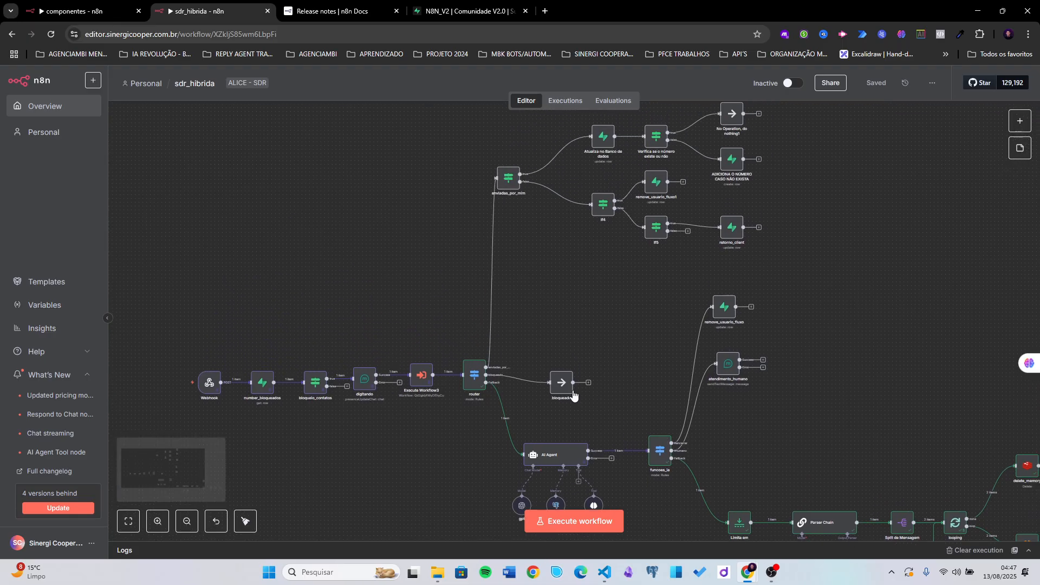
{"action": "left_click_drag", "start_coordinate": [562, 383], "coordinate": [540, 376]}
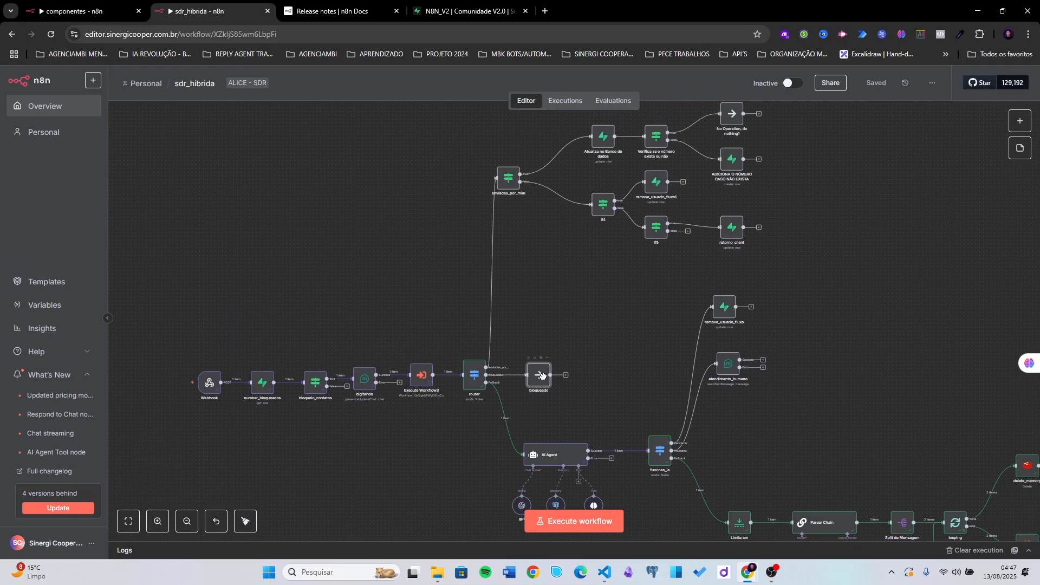
{"action": "left_click", "coordinate": [873, 83]}
- Change fromMe to true in the Webhook's pinned output data and save it
{"action": "scroll", "coordinate": [210, 385], "scroll_direction": "up", "scroll_amount": 3}
{"action": "double_click", "coordinate": [211, 385]}
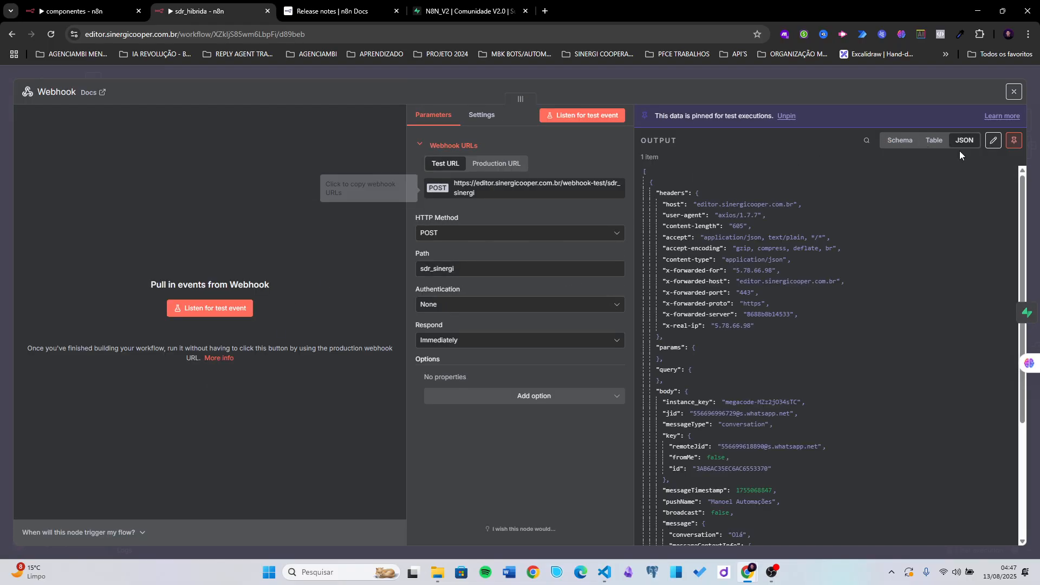
{"action": "left_click", "coordinate": [994, 141]}
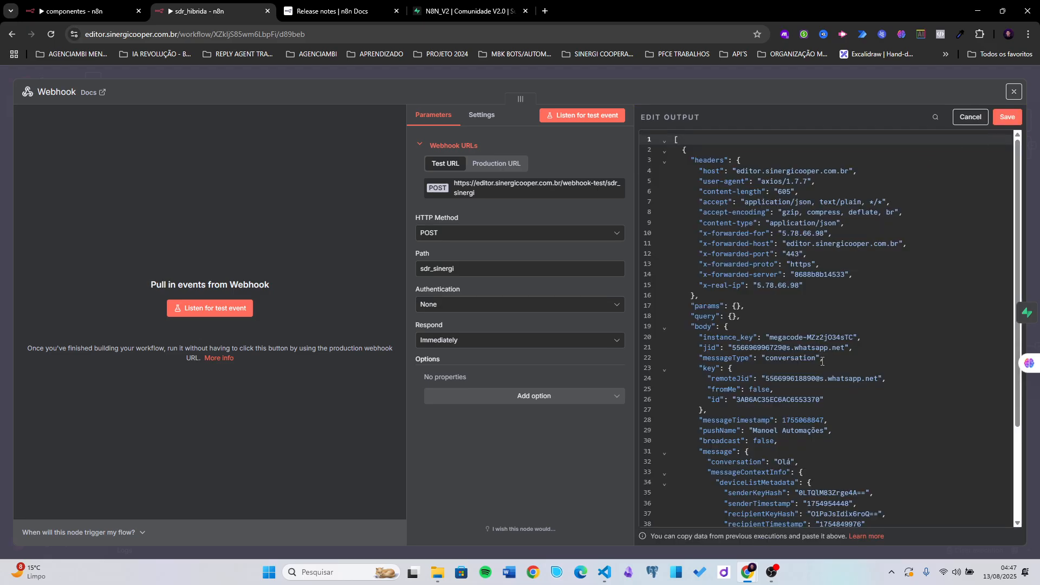
{"action": "scroll", "coordinate": [822, 362], "scroll_direction": "down", "scroll_amount": 3}
{"action": "double_click", "coordinate": [764, 317]}
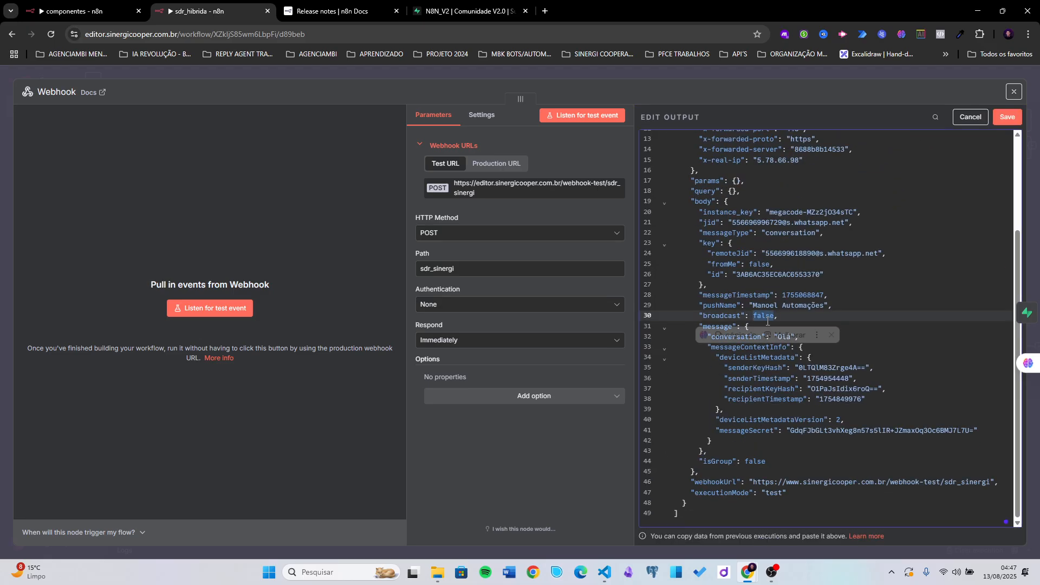
{"action": "double_click", "coordinate": [760, 265]}
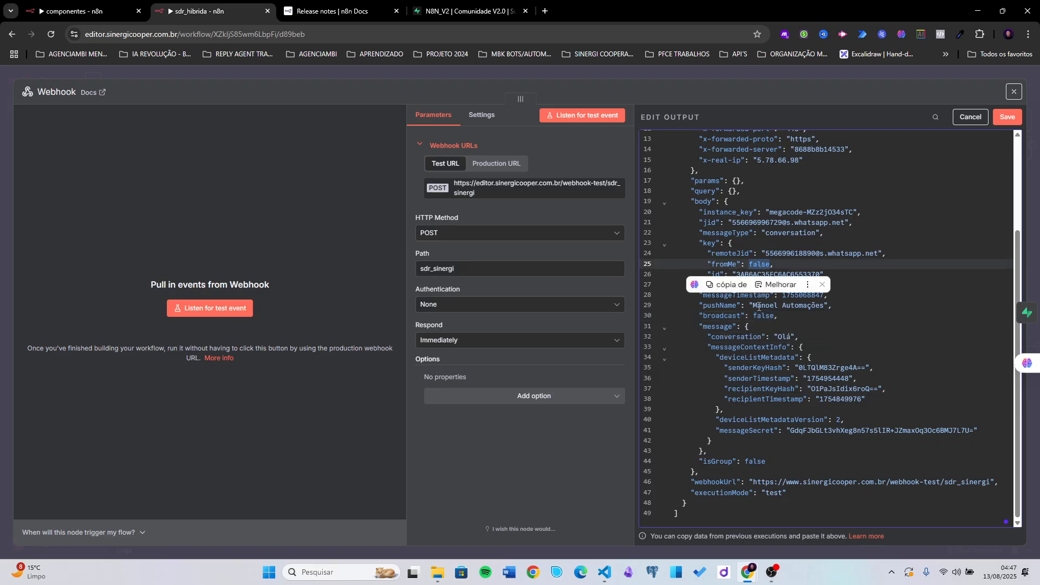
{"action": "type", "text": "tru"}
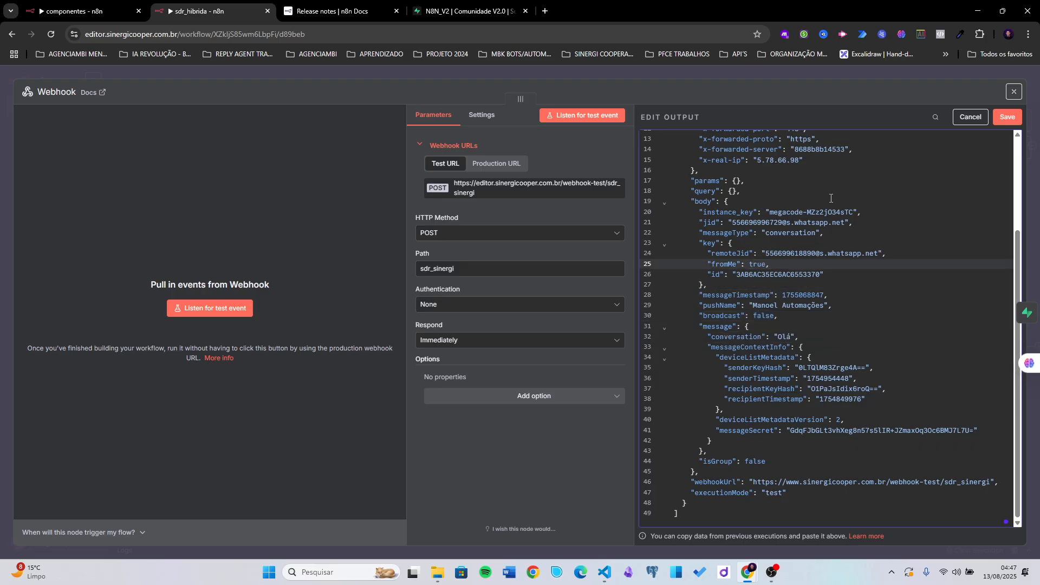
{"action": "type", "text": "e"}
{"action": "left_click", "coordinate": [1008, 118]}
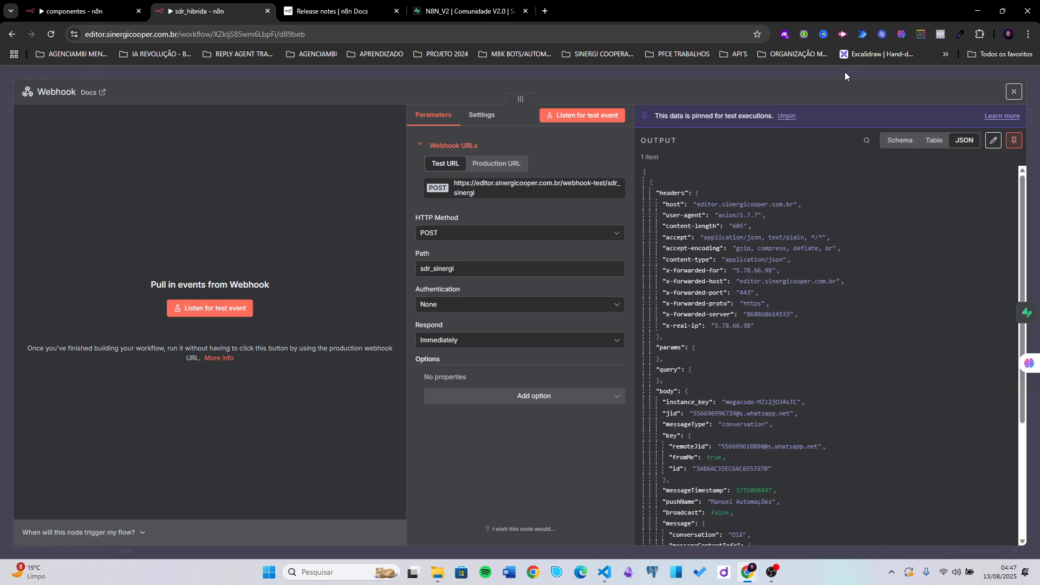
{"action": "left_click", "coordinate": [843, 72]}
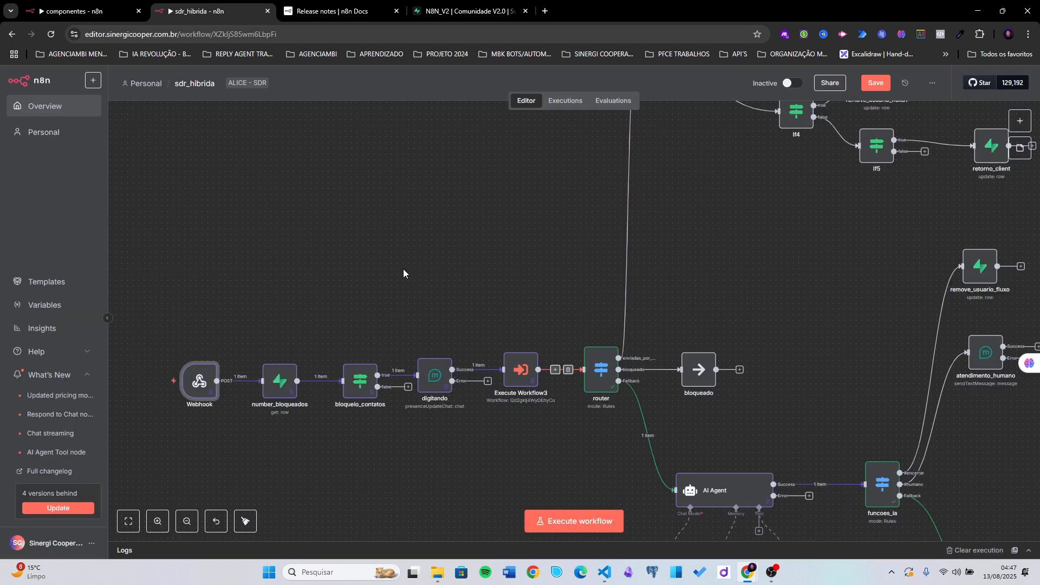
- Save sdr_hibrida and execute the whole workflow with the pinned data
{"action": "left_click", "coordinate": [231, 263]}
{"action": "left_click_drag", "start_coordinate": [311, 398], "coordinate": [552, 443]}
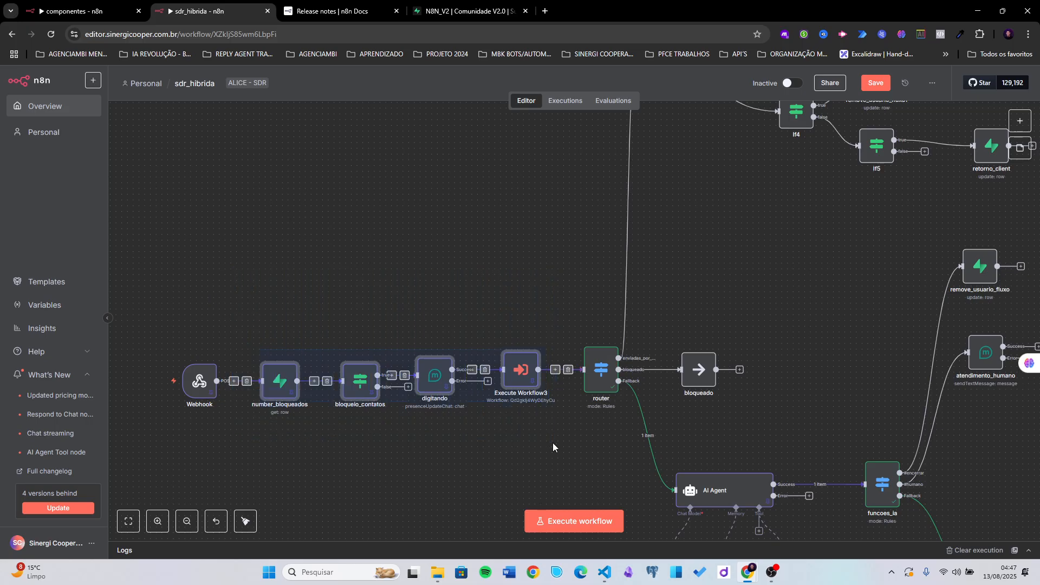
{"action": "left_click", "coordinate": [517, 445]}
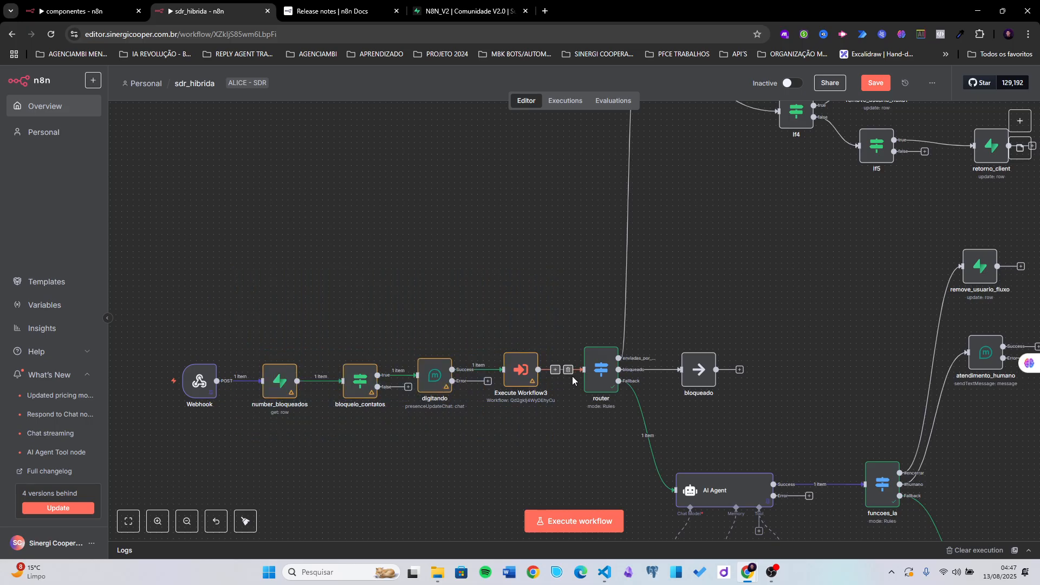
{"action": "scroll", "coordinate": [562, 336], "scroll_direction": "right", "scroll_amount": 4}
{"action": "scroll", "coordinate": [562, 336], "scroll_direction": "down", "scroll_amount": 1}
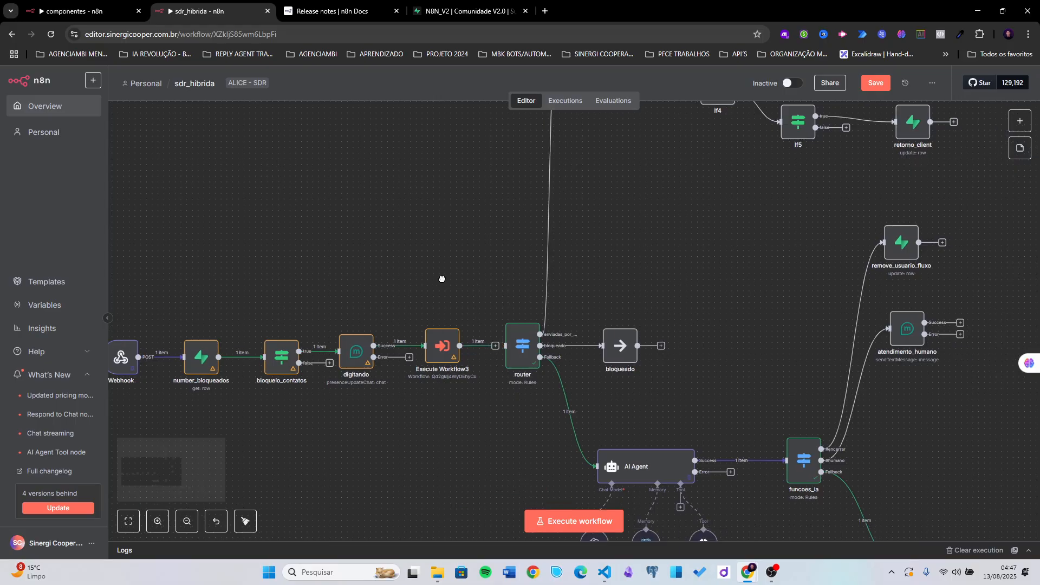
{"action": "left_click", "coordinate": [868, 83]}
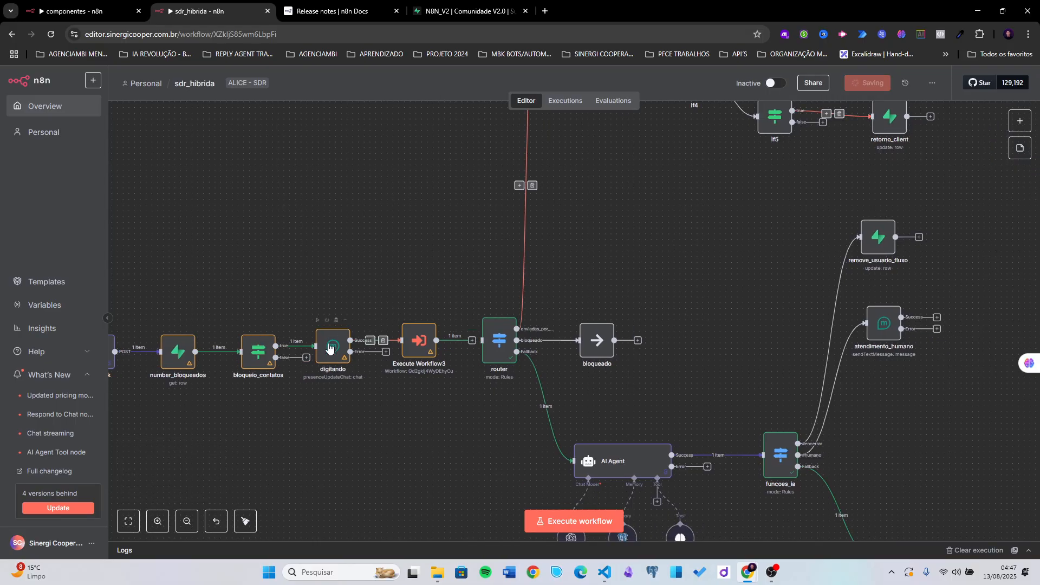
{"action": "left_click", "coordinate": [561, 519]}
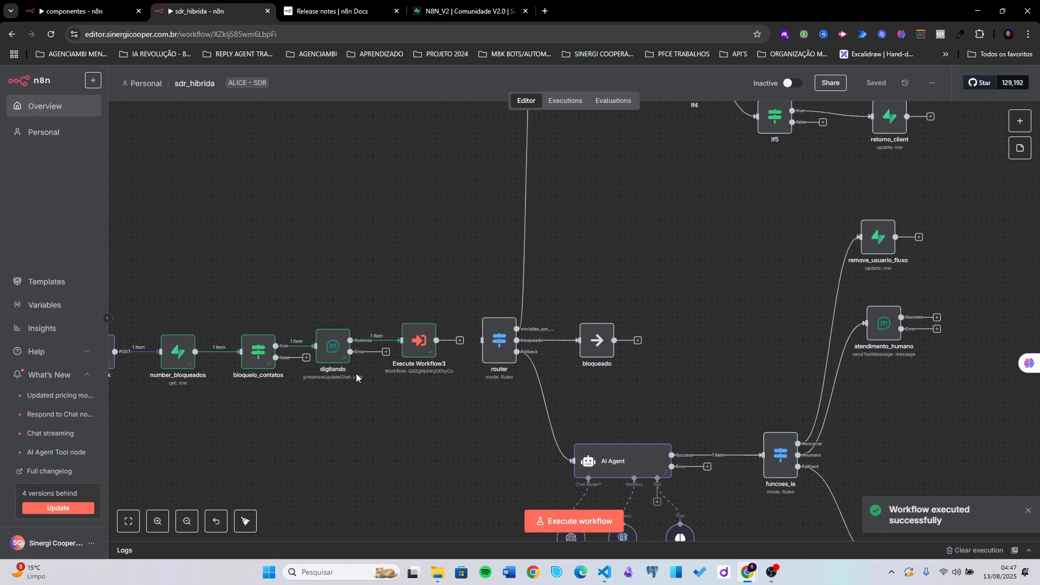
- Verify Execute Workflow3's output carries fromMe true
{"action": "left_click", "coordinate": [416, 342]}
{"action": "double_click", "coordinate": [416, 342]}
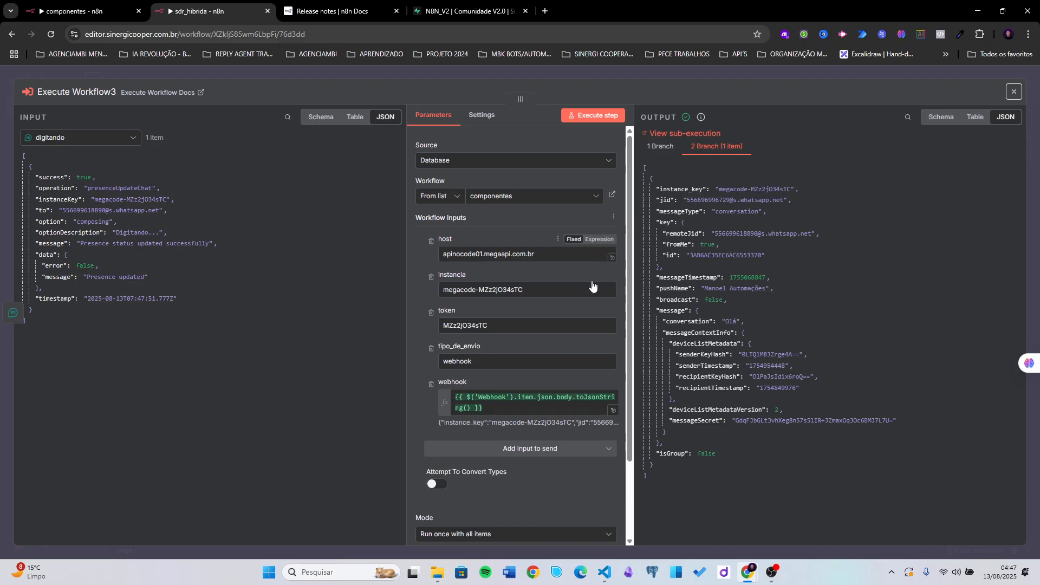
{"action": "double_click", "coordinate": [704, 245]}
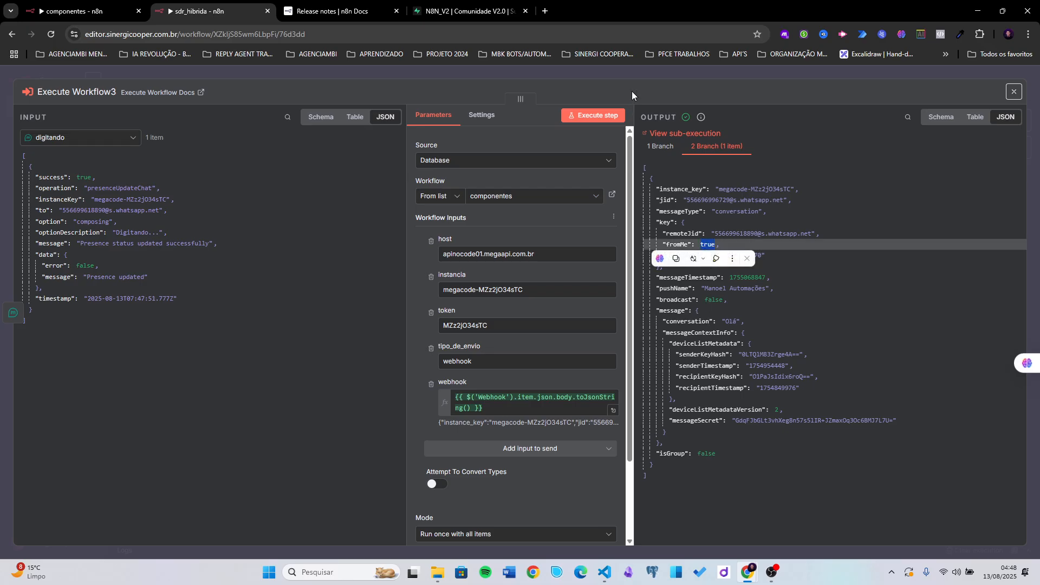
{"action": "left_click", "coordinate": [625, 67]}
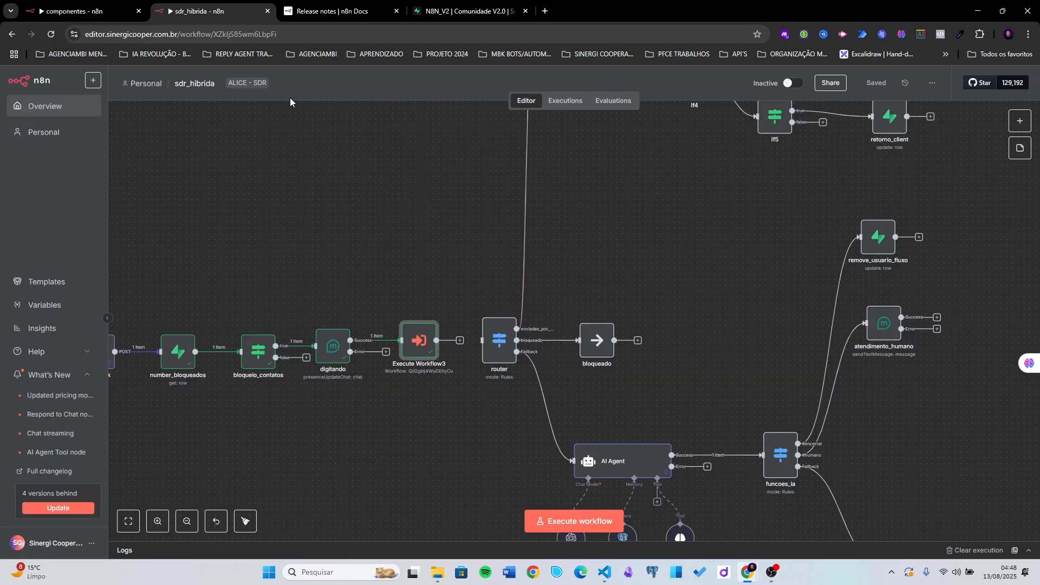
- Open the componentes workflow's latest execution from 04:47:51
{"action": "left_click", "coordinate": [106, 12]}
{"action": "left_click", "coordinate": [572, 106]}
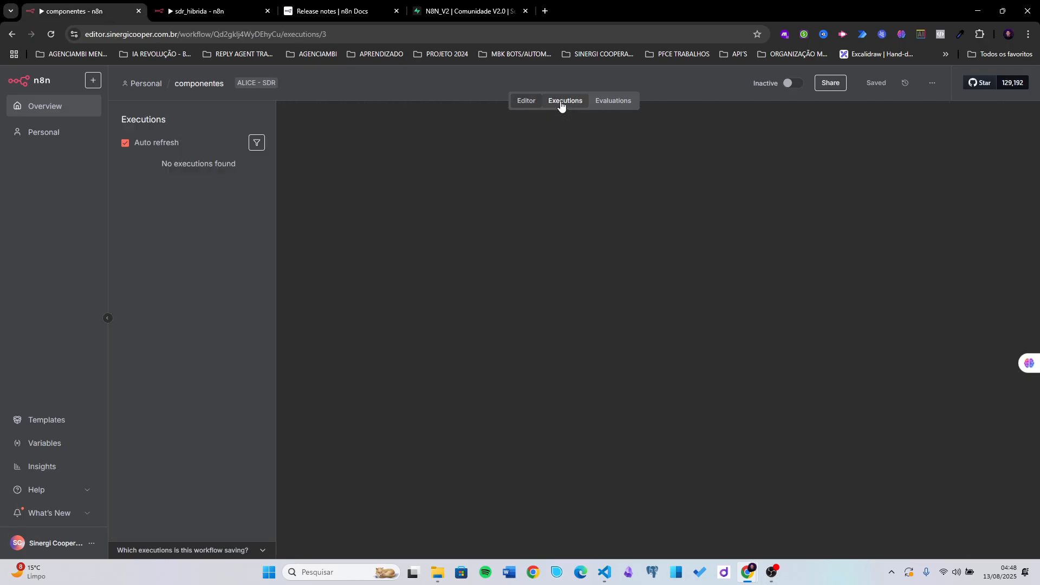
{"action": "left_click", "coordinate": [217, 168]}
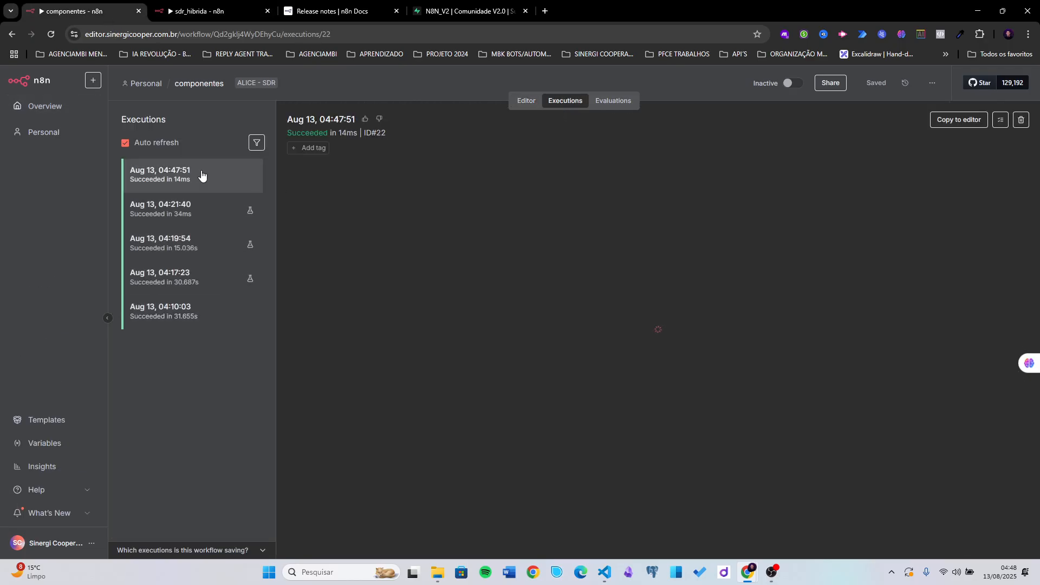
{"action": "left_click", "coordinate": [474, 12]}
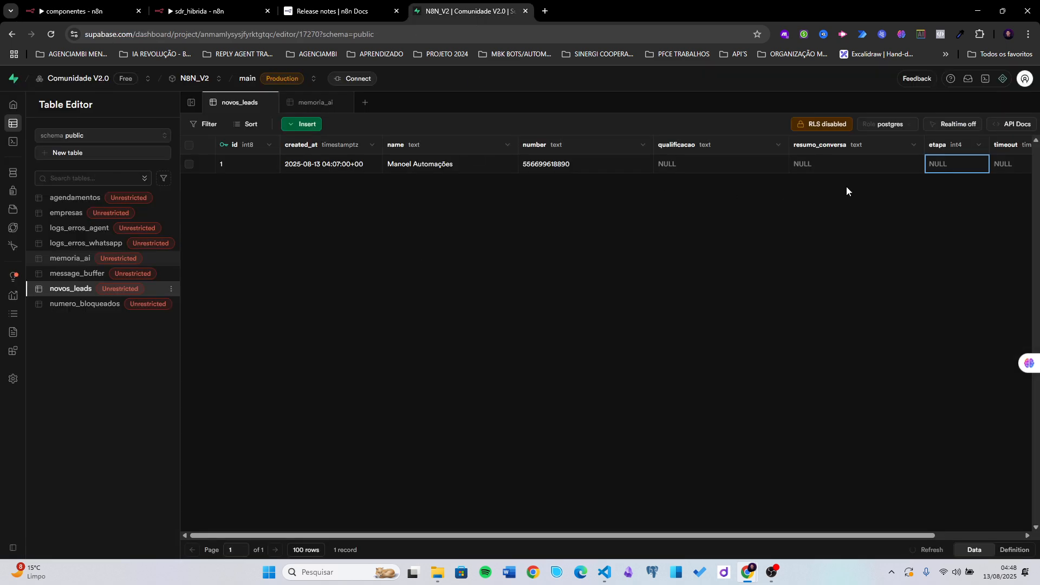
- Confirm the novos_leads lead's timeout column is still NULL, then return to n8n
{"action": "left_click_drag", "start_coordinate": [785, 536], "coordinate": [862, 528]}
{"action": "left_click", "coordinate": [921, 162]}
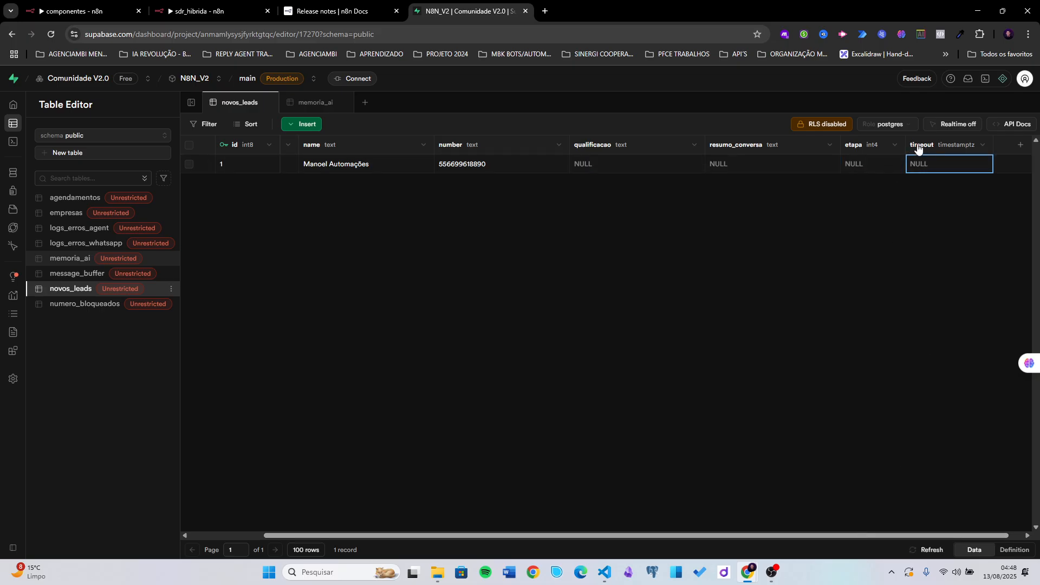
{"action": "double_click", "coordinate": [921, 144]}
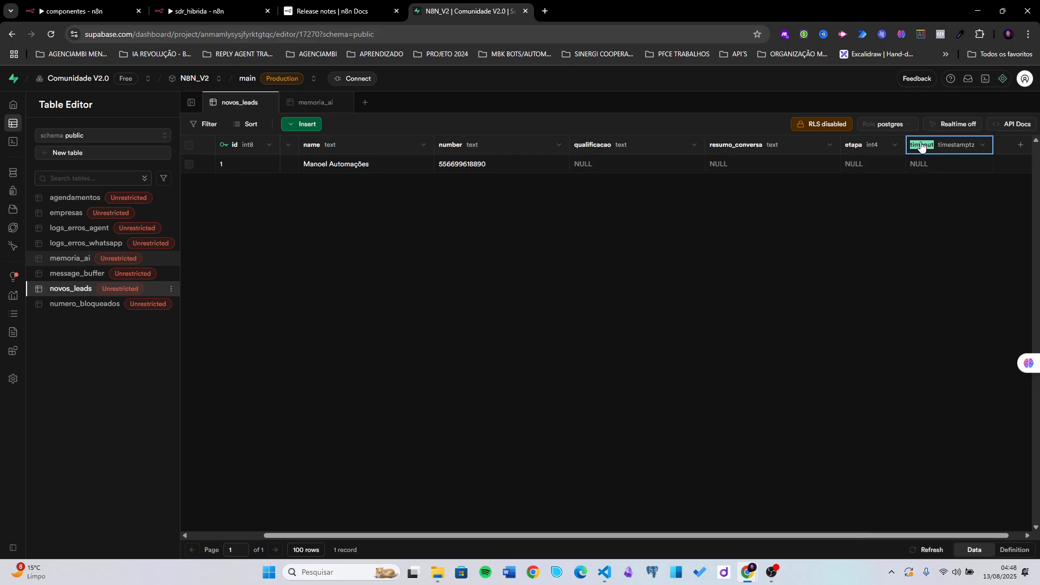
{"action": "left_click", "coordinate": [109, 12]}
- Recheck Execute Workflow3's output in the sdr_hibrida workflow
{"action": "left_click", "coordinate": [222, 12]}
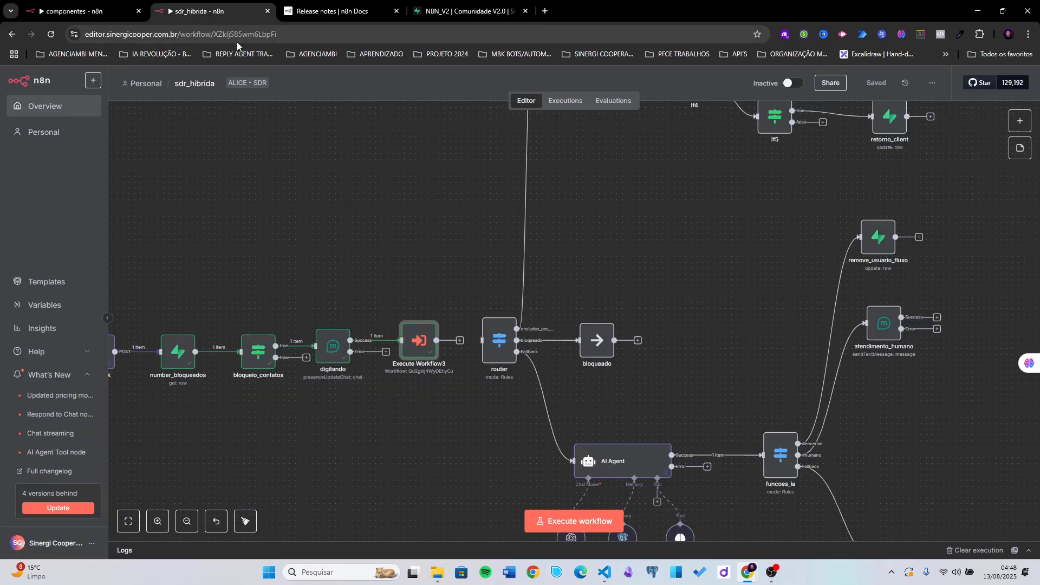
{"action": "double_click", "coordinate": [420, 342]}
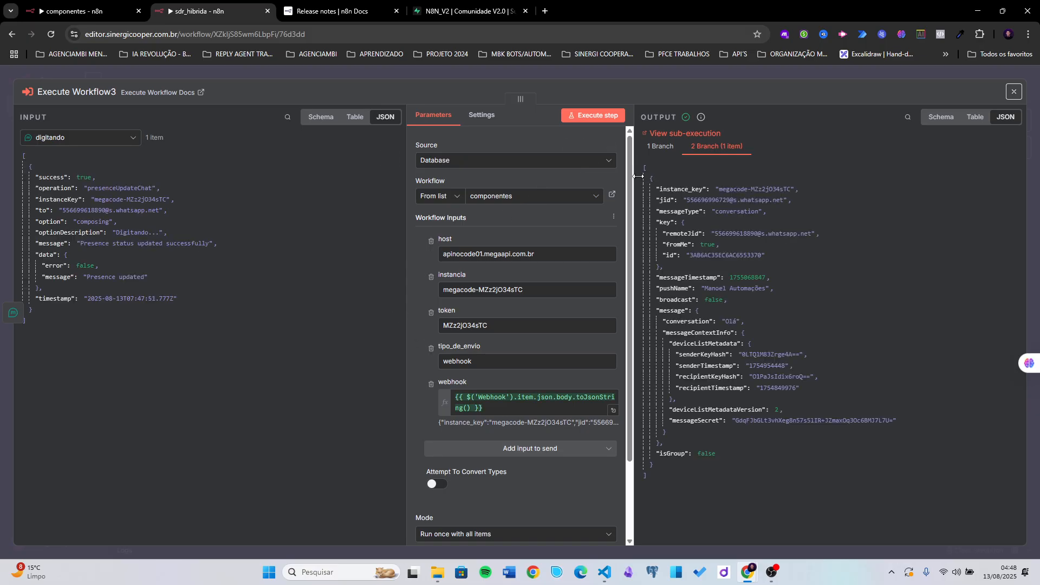
{"action": "left_click", "coordinate": [586, 71]}
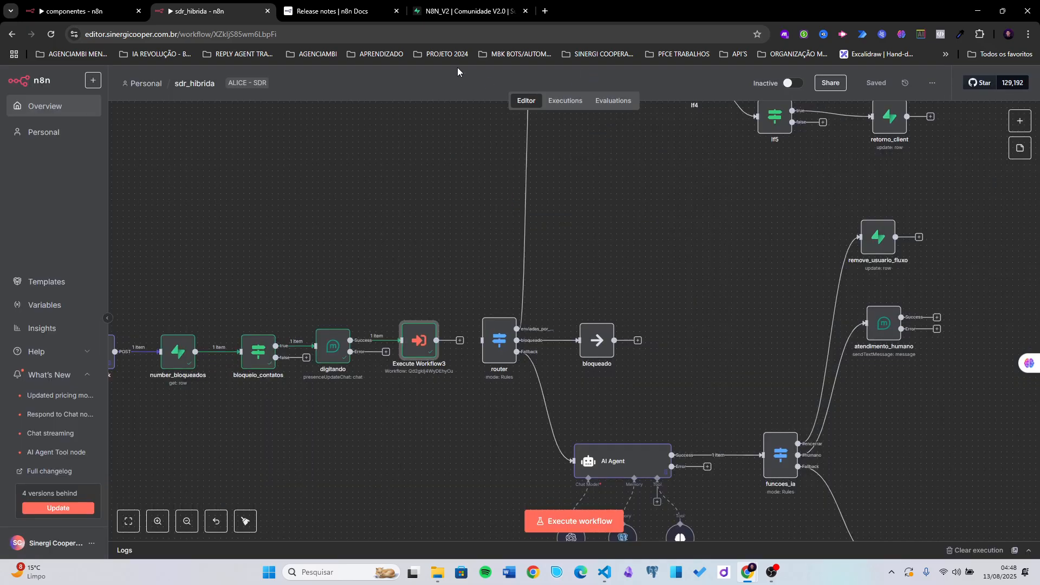
{"action": "scroll", "coordinate": [413, 221], "scroll_direction": "down", "scroll_amount": 2}
- Copy the componentes 04:47:51 execution into the editor for debugging
{"action": "left_click", "coordinate": [76, 10]}
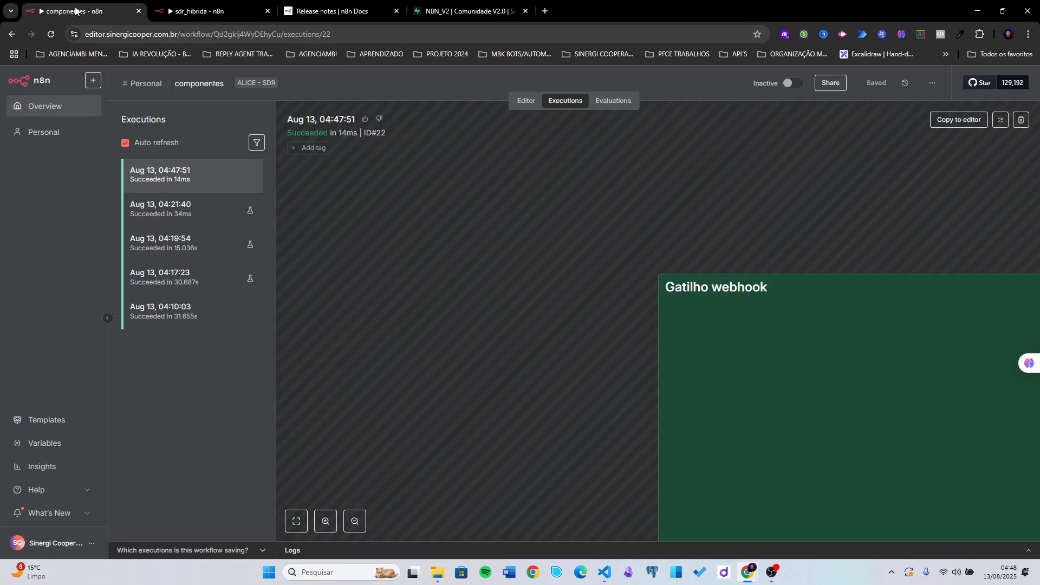
{"action": "scroll", "coordinate": [773, 260], "scroll_direction": "down", "scroll_amount": 7}
{"action": "left_click_drag", "start_coordinate": [826, 219], "coordinate": [425, 169]}
{"action": "scroll", "coordinate": [551, 267], "scroll_direction": "down", "scroll_amount": 3}
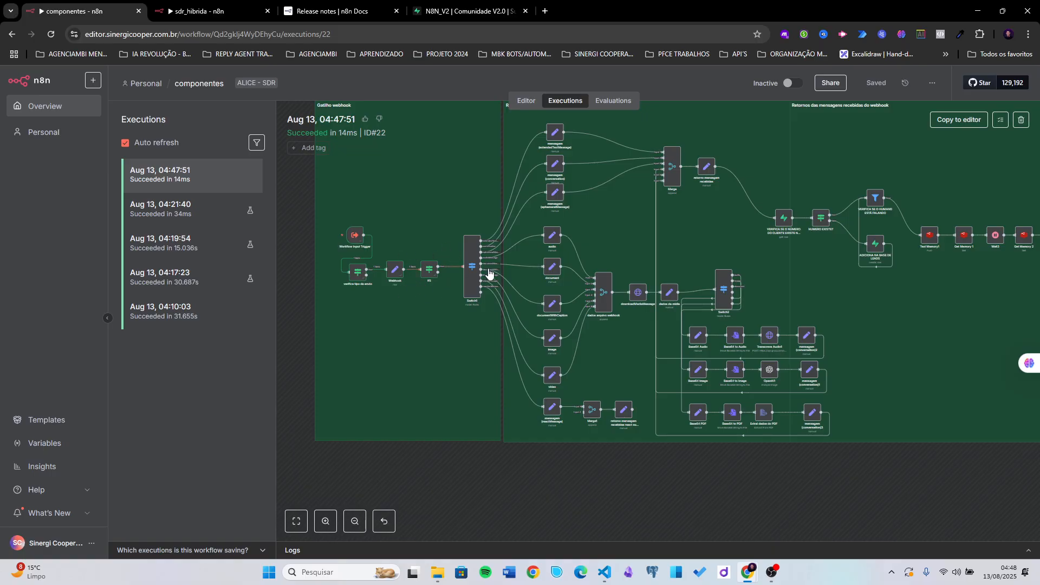
{"action": "left_click", "coordinate": [954, 122]}
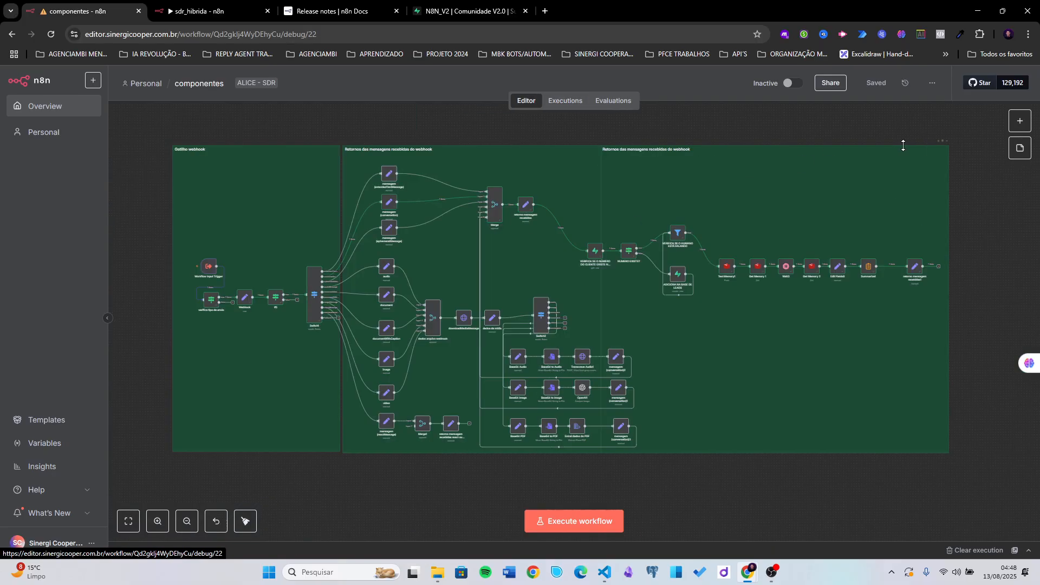
{"action": "left_click", "coordinate": [605, 355]}
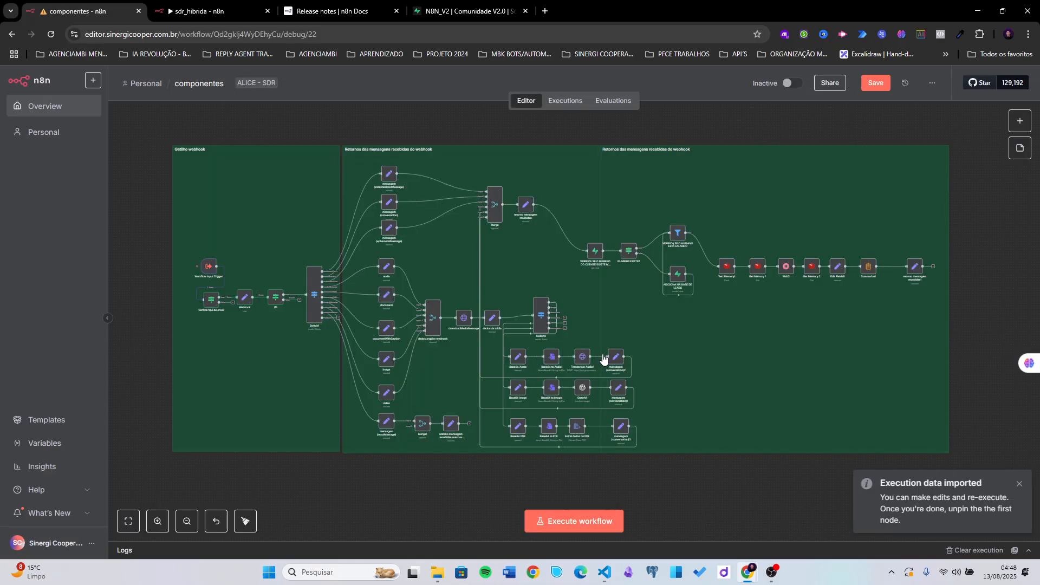
{"action": "scroll", "coordinate": [258, 322], "scroll_direction": "up", "scroll_amount": 4}
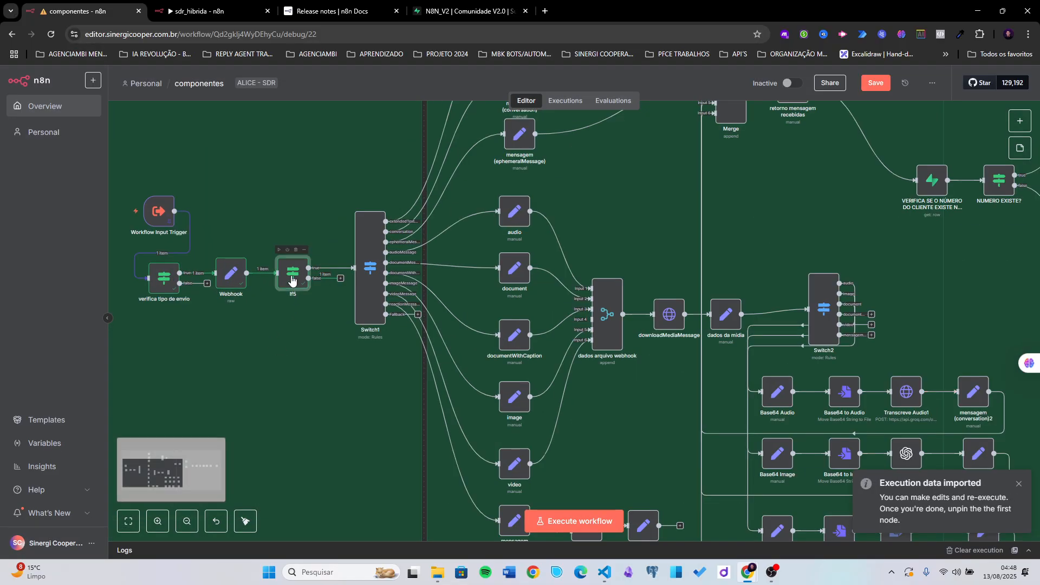
{"action": "double_click", "coordinate": [292, 280]}
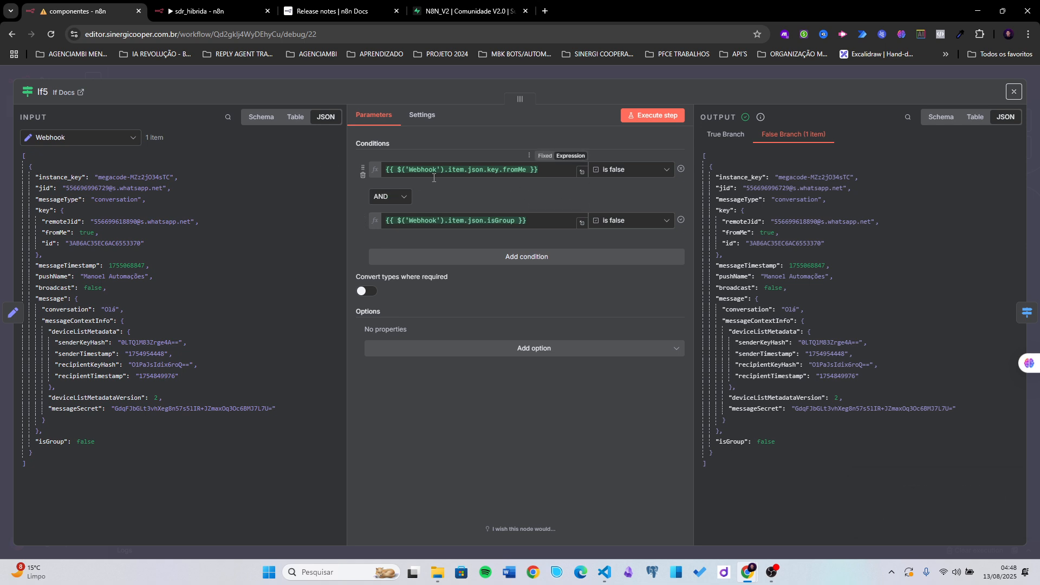
{"action": "left_click", "coordinate": [412, 170]}
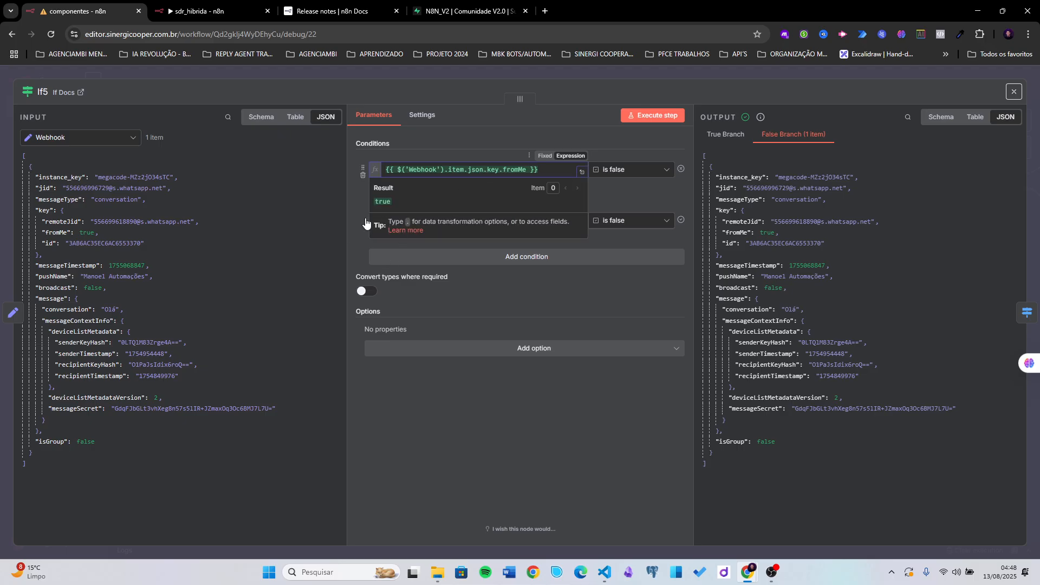
{"action": "left_click", "coordinate": [378, 242]}
{"action": "left_click", "coordinate": [438, 223]}
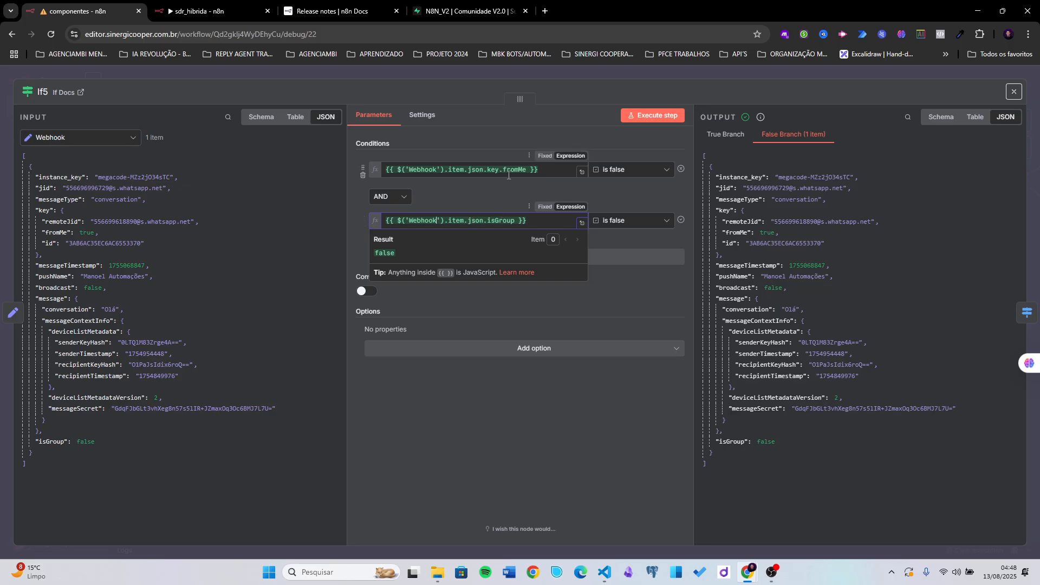
{"action": "left_click", "coordinate": [614, 192]}
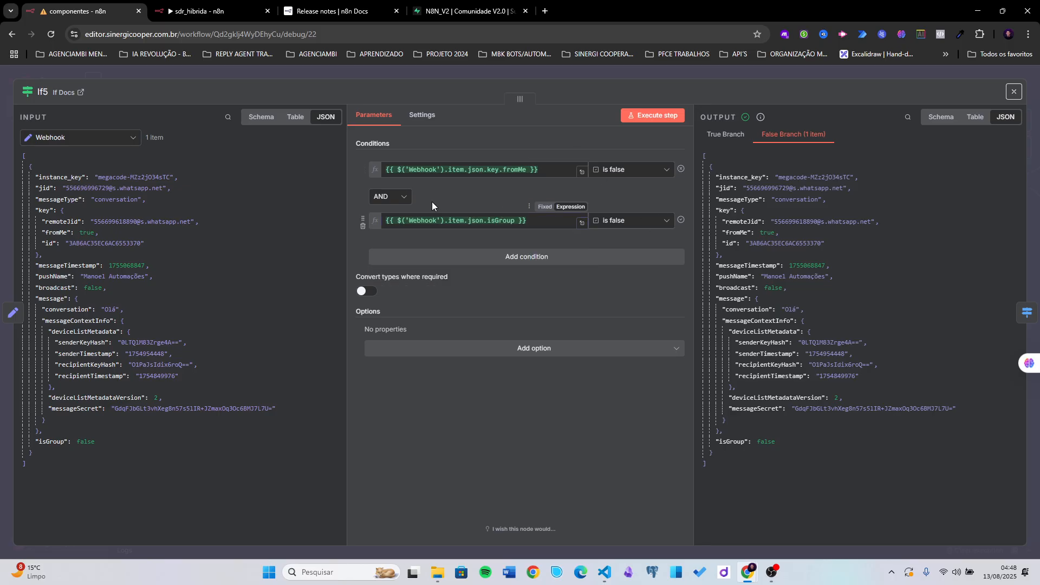
{"action": "left_click", "coordinate": [473, 223]}
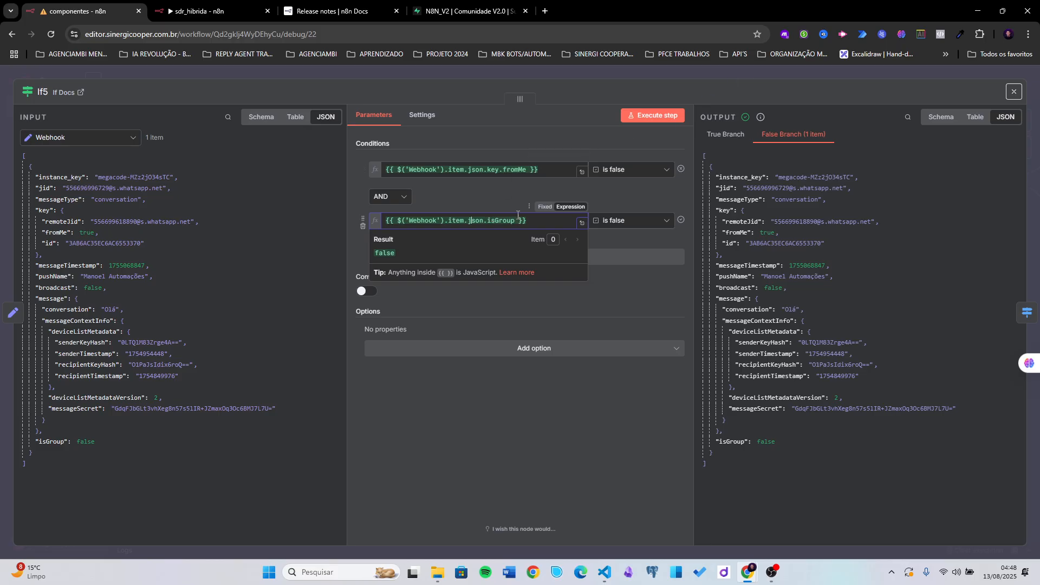
{"action": "left_click", "coordinate": [713, 76]}
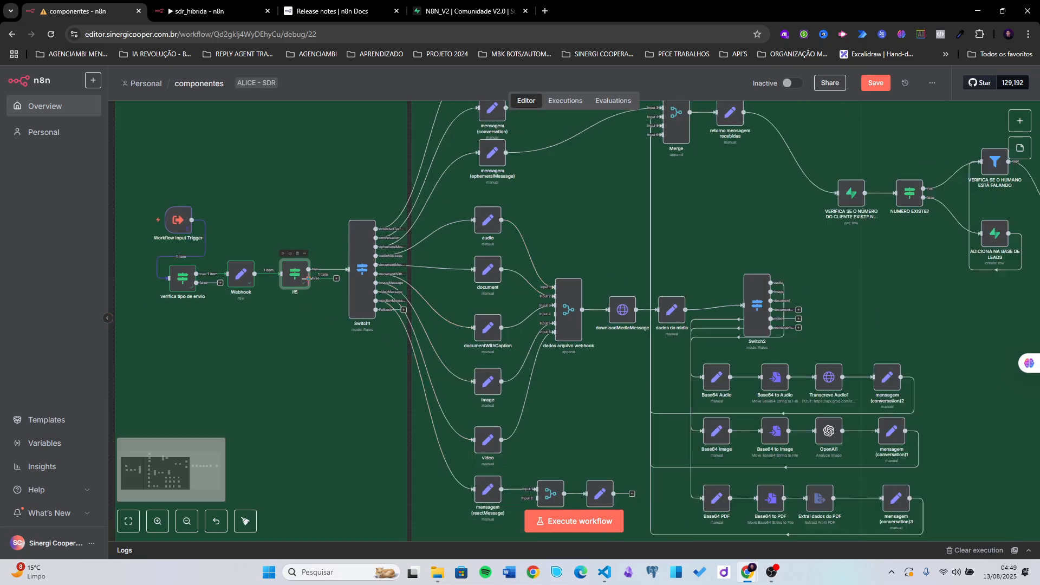
- Reposition Execute Workflow3, move router up and left, and straighten number_bloqueados's link
{"action": "scroll", "coordinate": [300, 279], "scroll_direction": "down", "scroll_amount": 1}
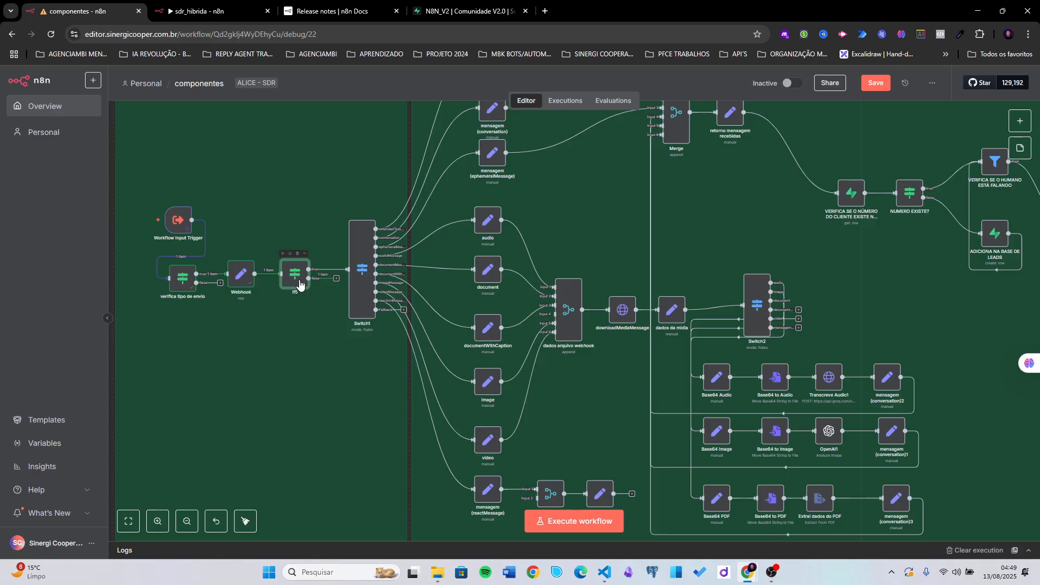
{"action": "scroll", "coordinate": [227, 322], "scroll_direction": "down", "scroll_amount": 2}
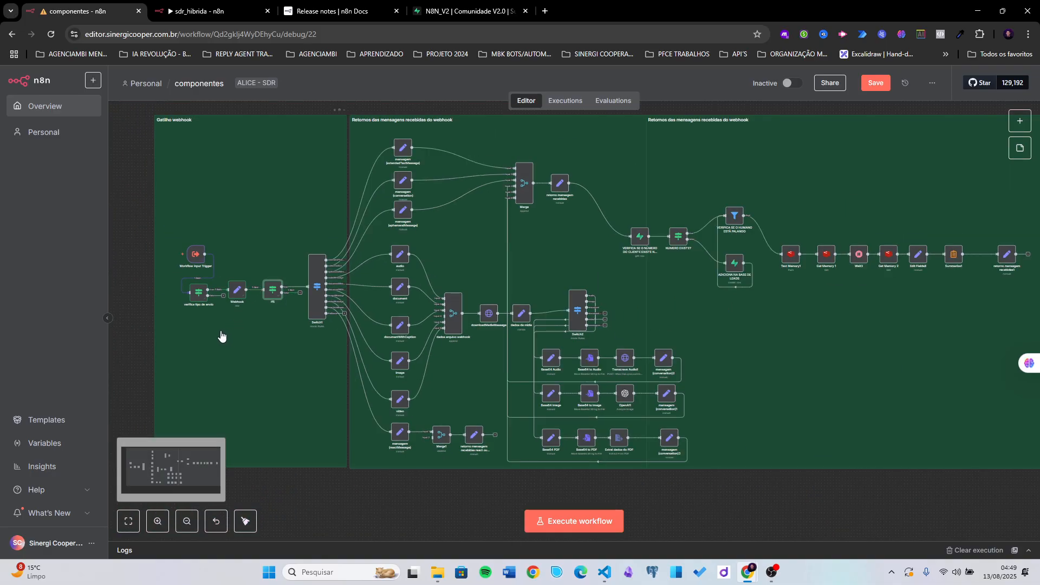
{"action": "left_click", "coordinate": [207, 12]}
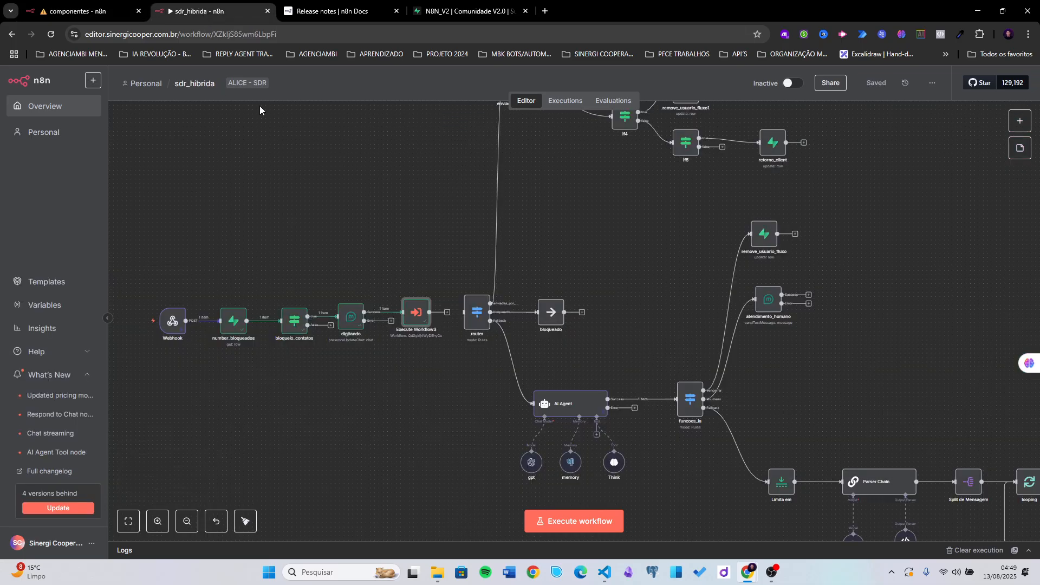
{"action": "left_click_drag", "start_coordinate": [421, 242], "coordinate": [374, 255]}
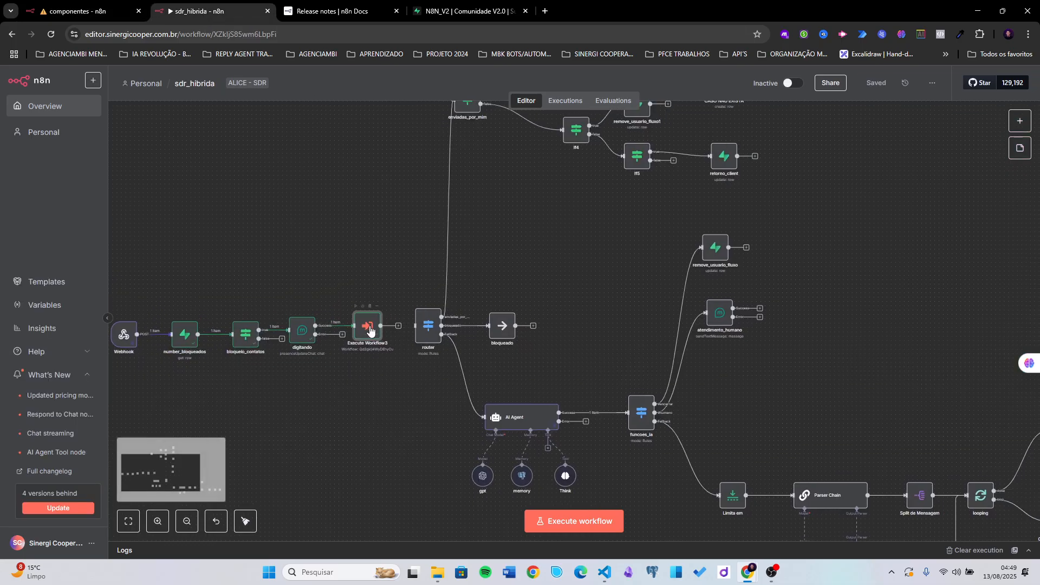
{"action": "mouse_move", "coordinate": [370, 330]}
{"action": "left_mouse_down"}
{"action": "mouse_move", "coordinate": [361, 274]}
{"action": "mouse_move", "coordinate": [378, 279]}
{"action": "mouse_move", "coordinate": [389, 309]}
{"action": "mouse_move", "coordinate": [372, 325]}
{"action": "left_mouse_up"}
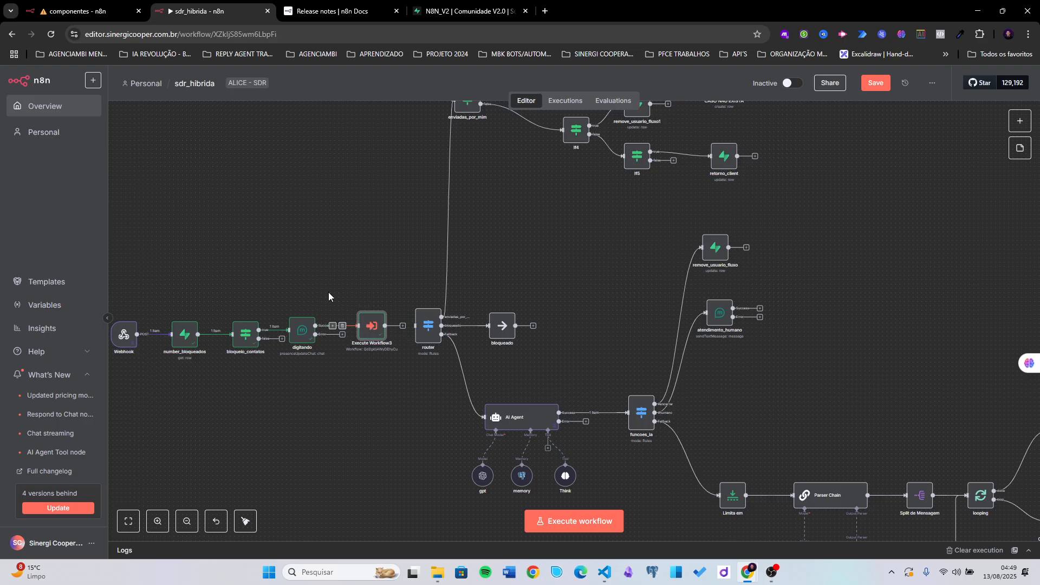
{"action": "left_click_drag", "start_coordinate": [425, 325], "coordinate": [404, 282]}
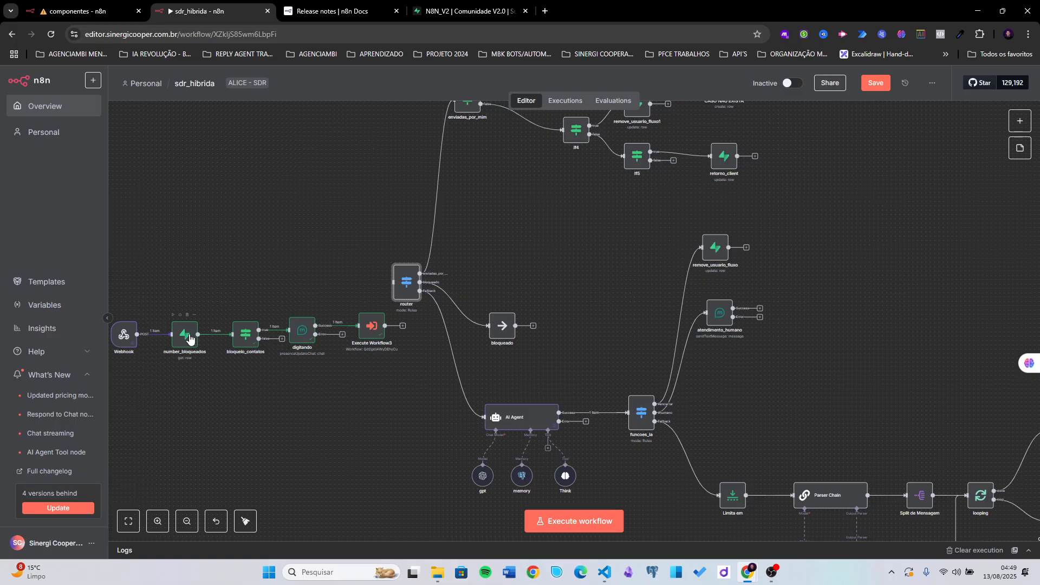
{"action": "left_click_drag", "start_coordinate": [173, 325], "coordinate": [169, 325]}
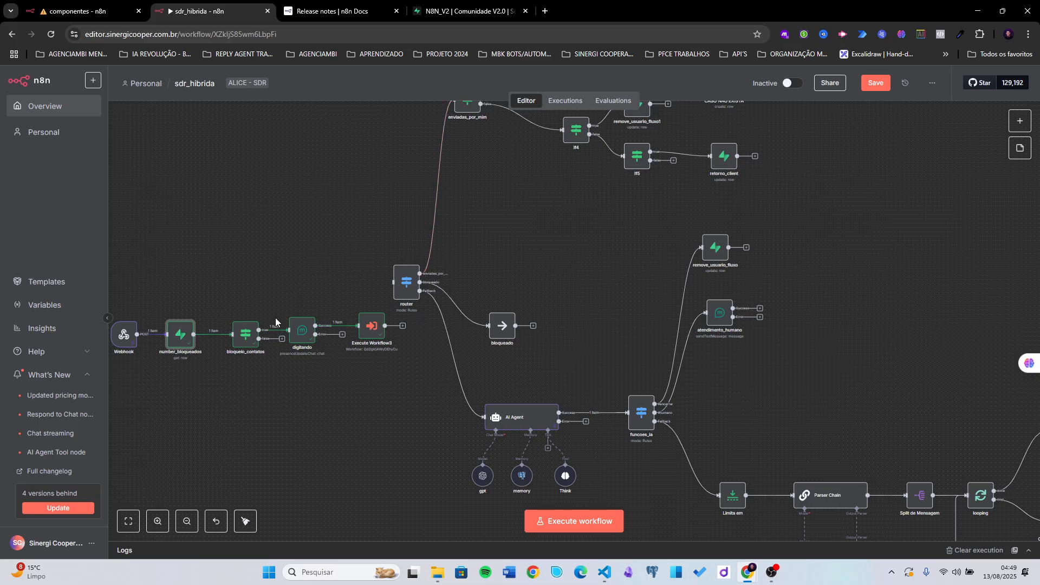
- Glance at bloqueio_contatos's conditions, then shift digitando slightly right
{"action": "double_click", "coordinate": [247, 336]}
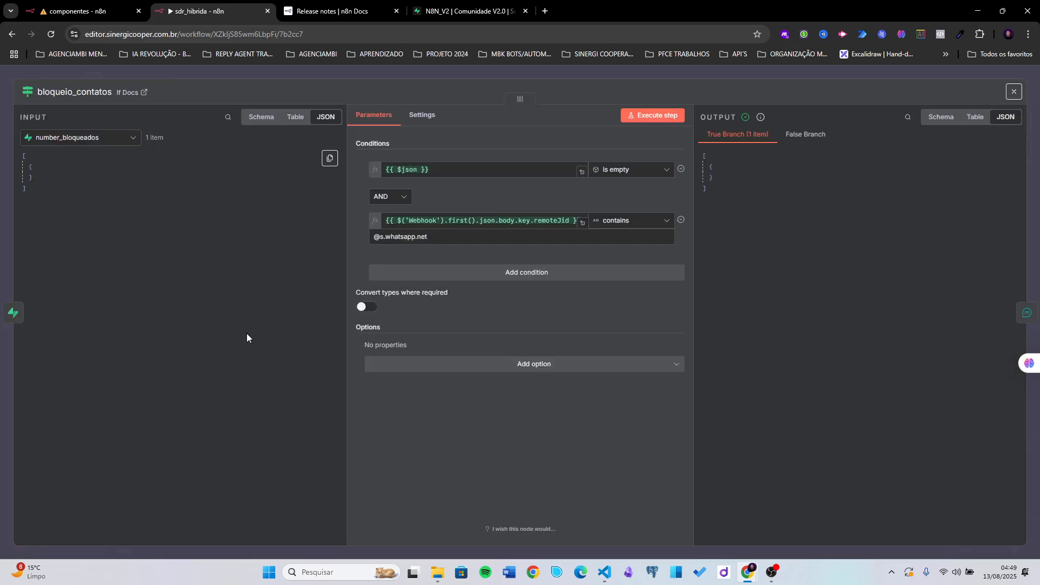
{"action": "left_click", "coordinate": [697, 71]}
{"action": "mouse_move", "coordinate": [300, 329]}
{"action": "left_mouse_down"}
{"action": "mouse_move", "coordinate": [370, 329]}
{"action": "mouse_move", "coordinate": [316, 328]}
{"action": "left_mouse_up"}
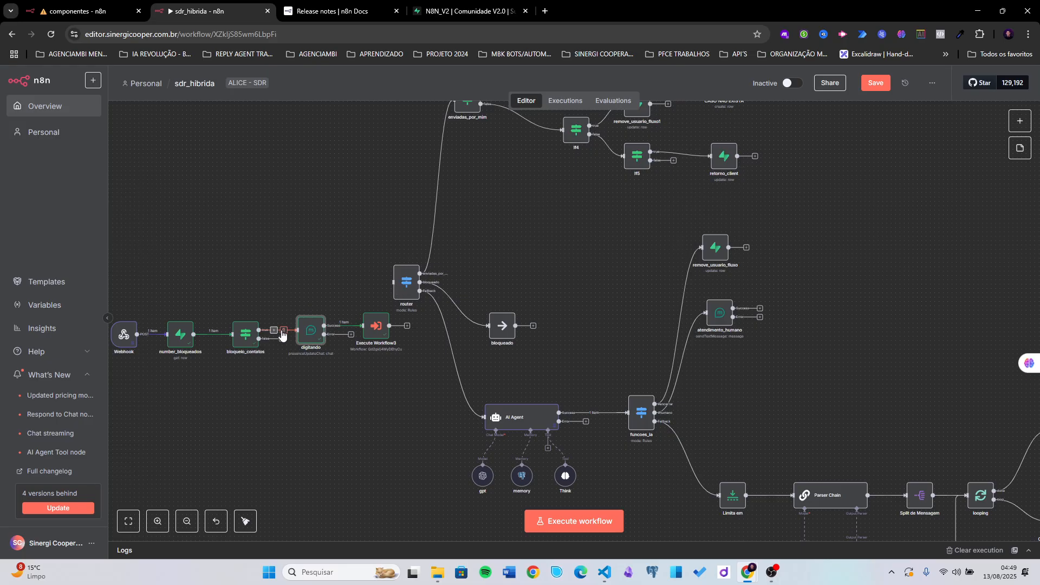
- Insert a Switch node on the connection after bloqueio_contatos
{"action": "left_click", "coordinate": [274, 327]}
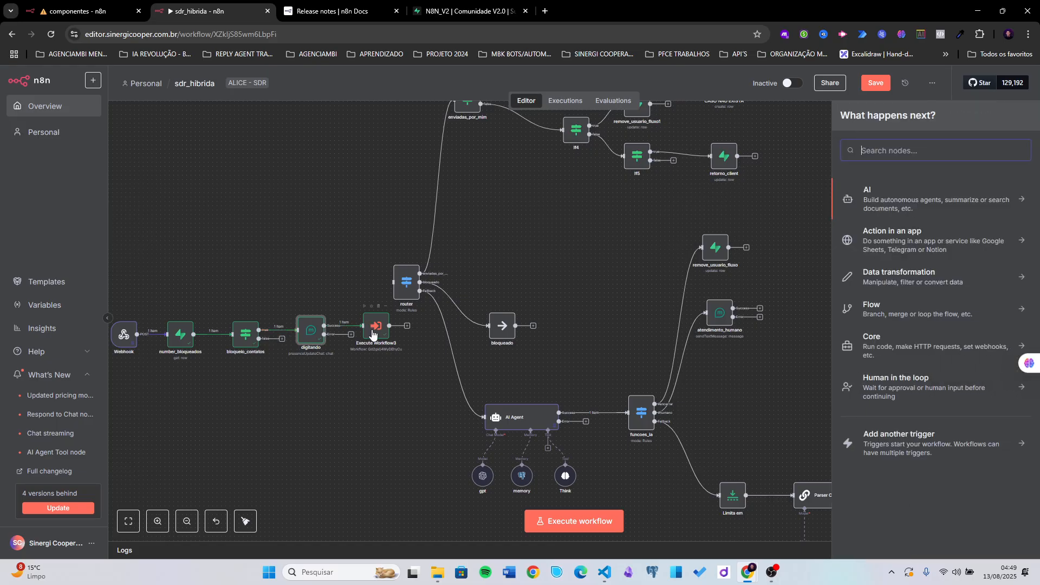
{"action": "type", "text": "swi"}
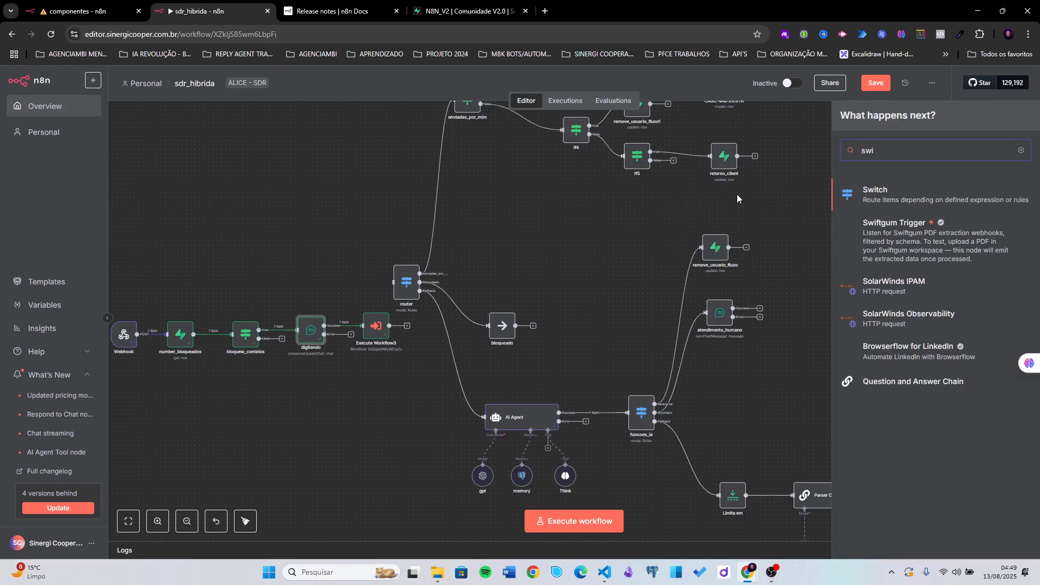
{"action": "left_click", "coordinate": [874, 197]}
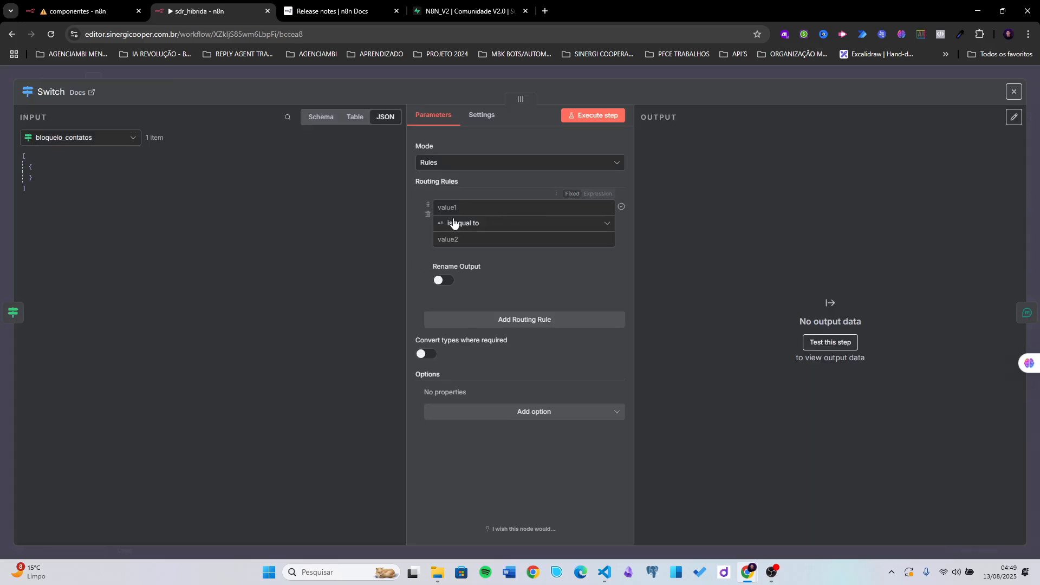
- Add a Switch rule checking that Webhook's fromMe is true, and enable a custom output name
{"action": "left_click", "coordinate": [132, 138]}
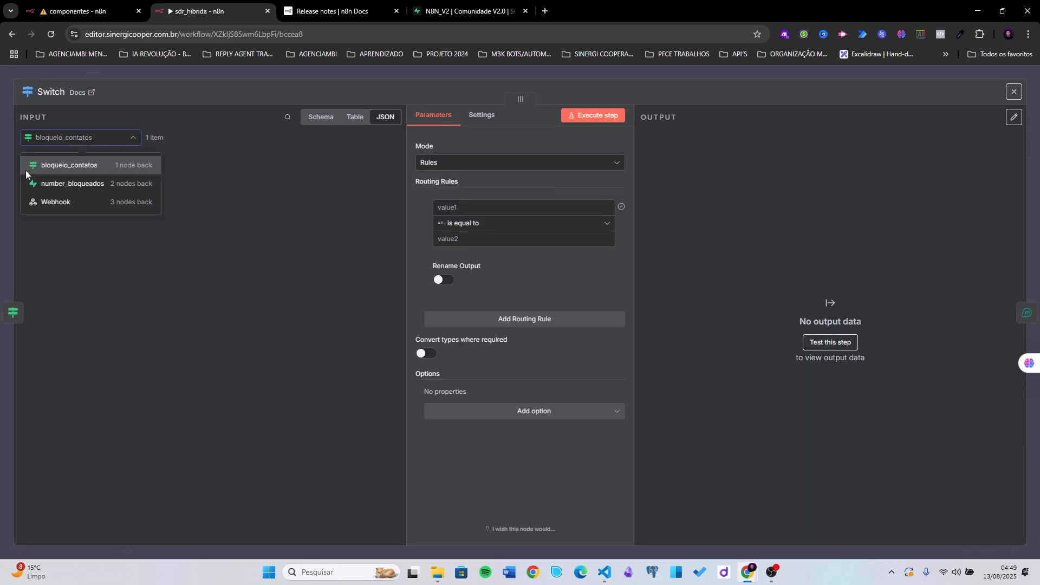
{"action": "left_click", "coordinate": [76, 202]}
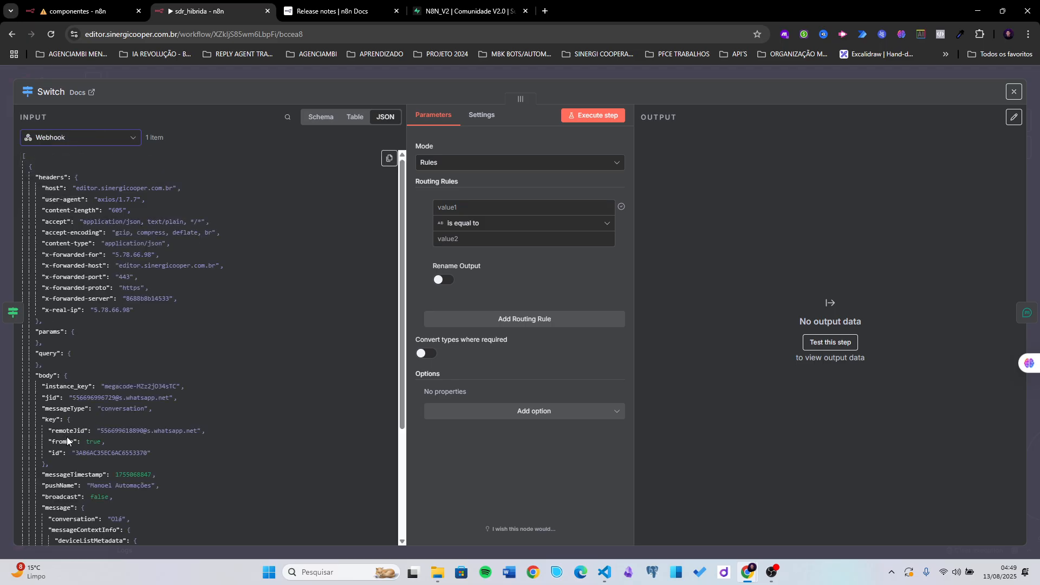
{"action": "left_click_drag", "start_coordinate": [68, 440], "coordinate": [486, 212]}
{"action": "left_click", "coordinate": [507, 241]}
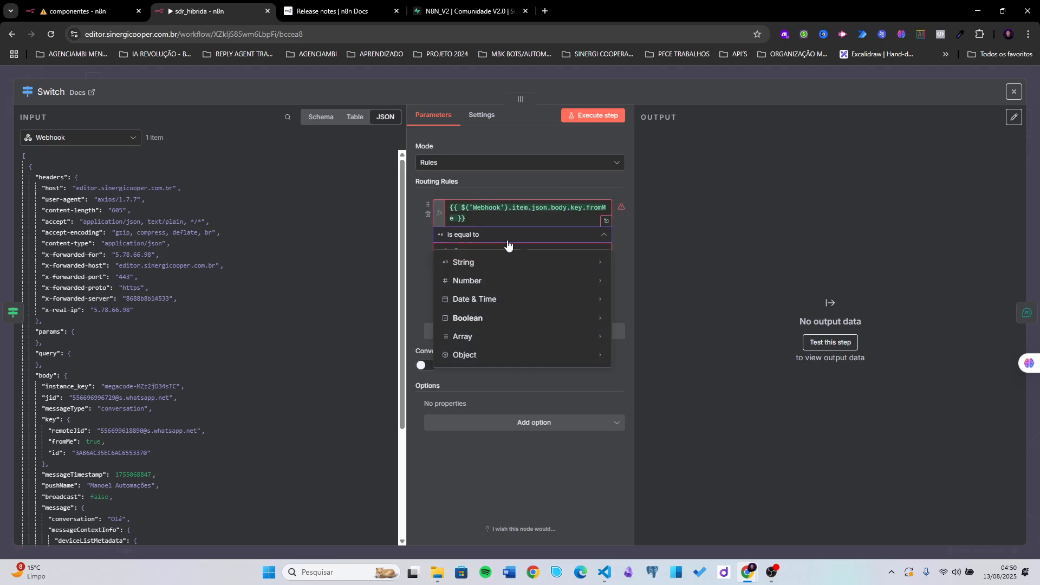
{"action": "mouse_move", "coordinate": [477, 323]}
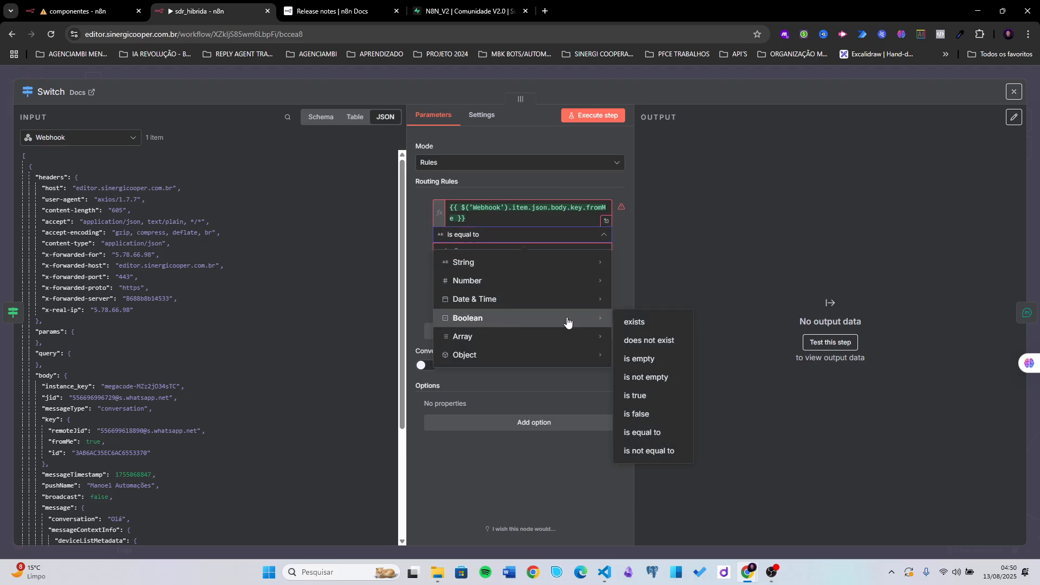
{"action": "left_click", "coordinate": [633, 396]}
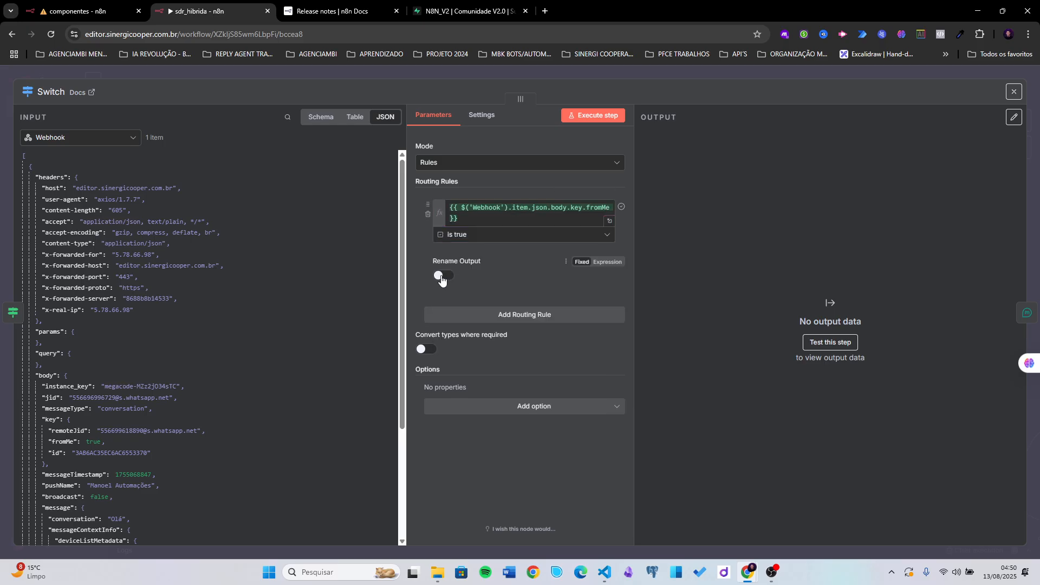
{"action": "left_click", "coordinate": [442, 277]}
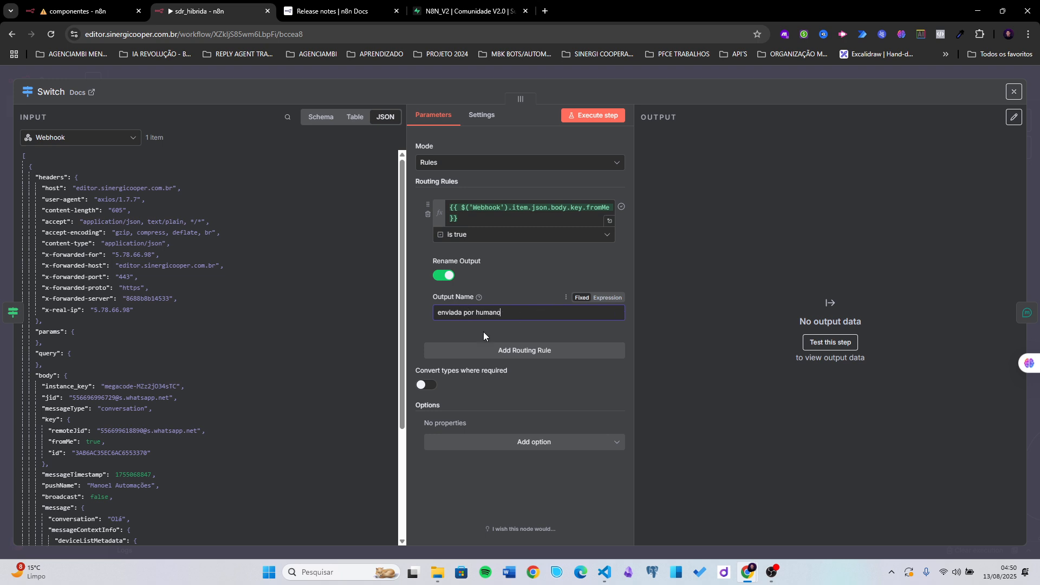
- Save the workflow and add a Fallback Output option to the Switch node
{"action": "left_click", "coordinate": [688, 69]}
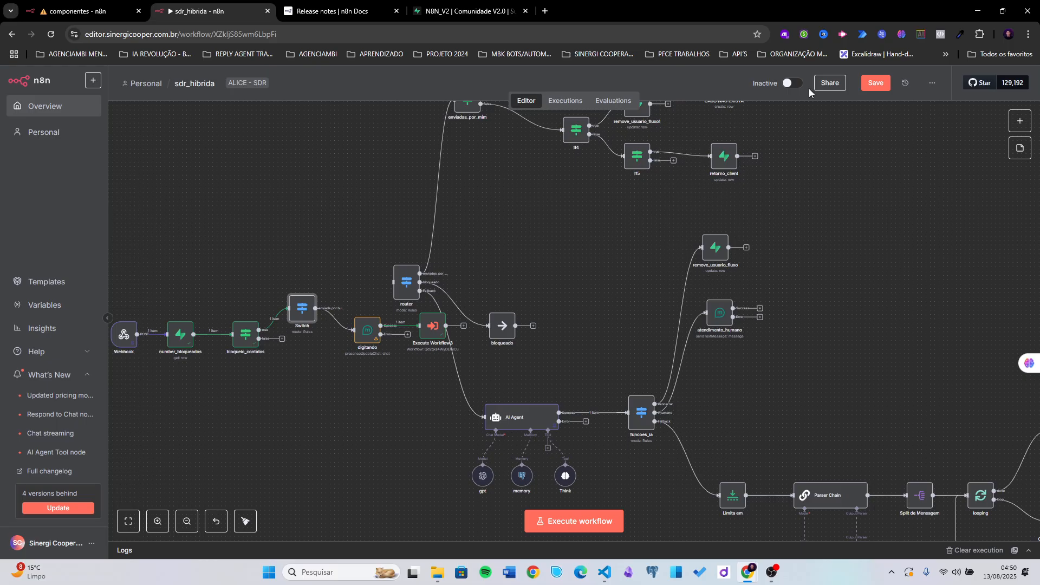
{"action": "left_click", "coordinate": [866, 83]}
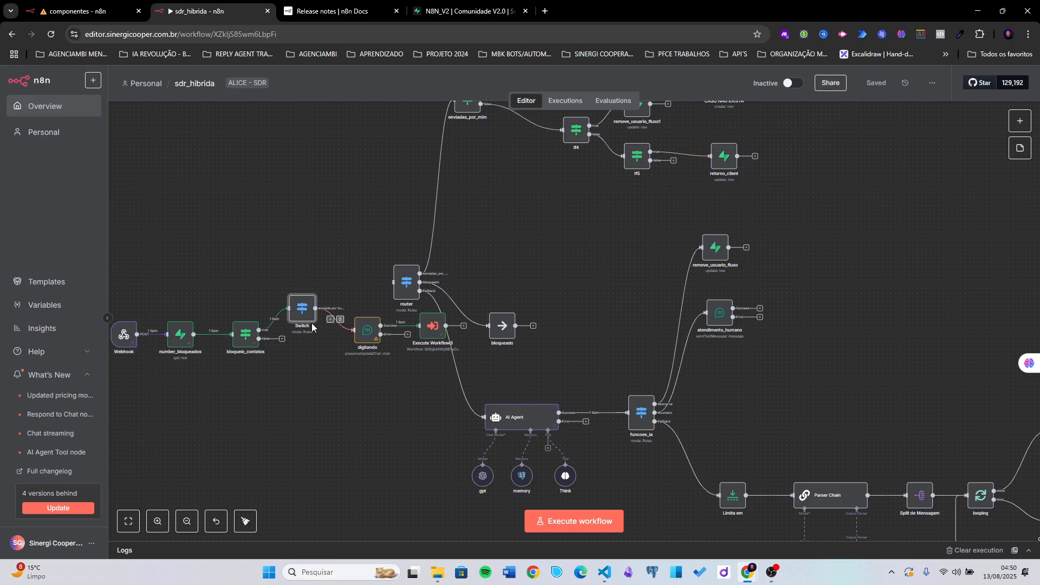
{"action": "double_click", "coordinate": [302, 309]}
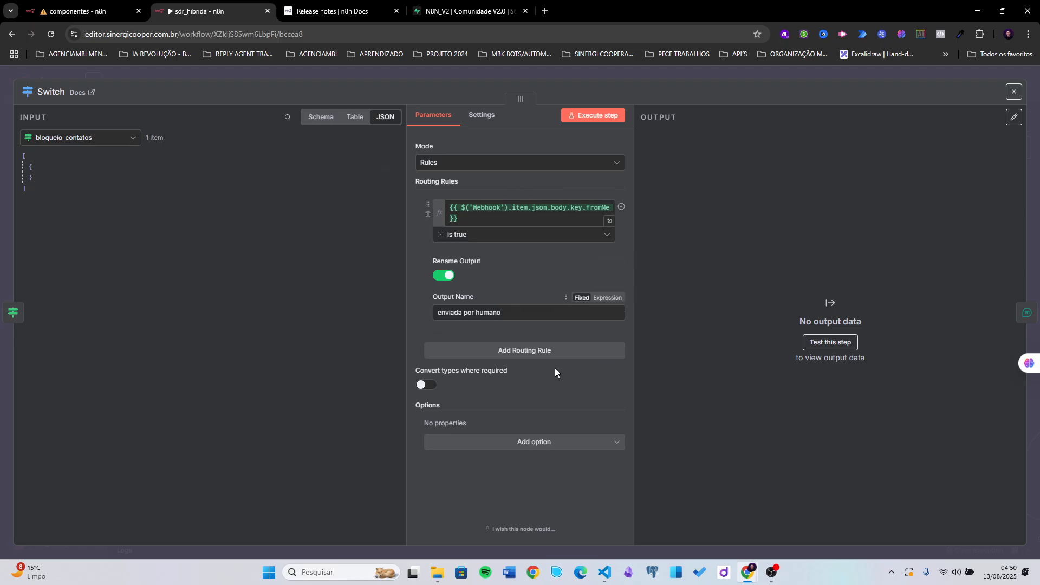
{"action": "left_click", "coordinate": [524, 442]}
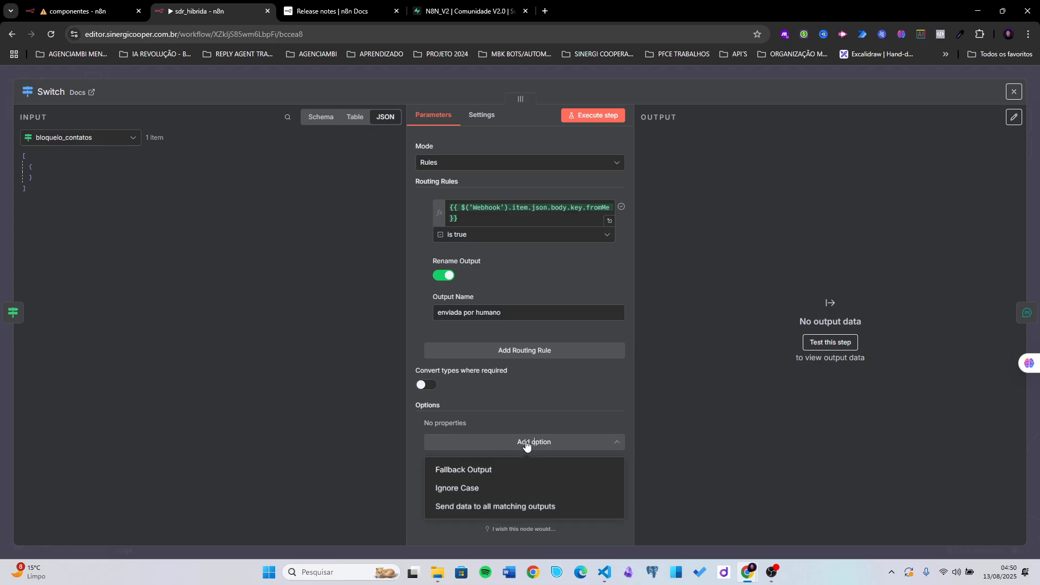
{"action": "left_click", "coordinate": [489, 474]}
{"action": "left_click", "coordinate": [693, 76]}
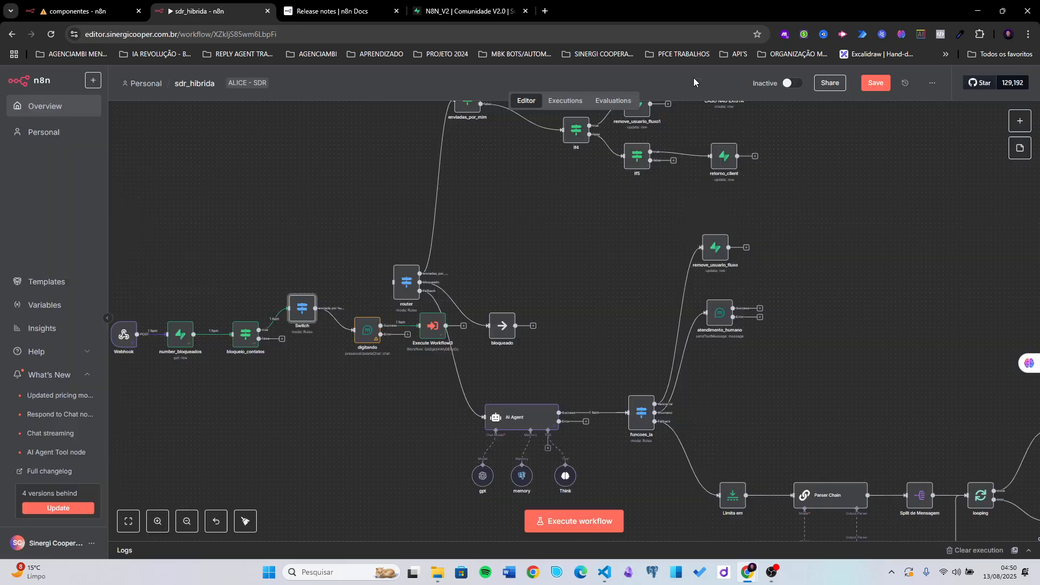
{"action": "key", "text": "ctrl+s"}
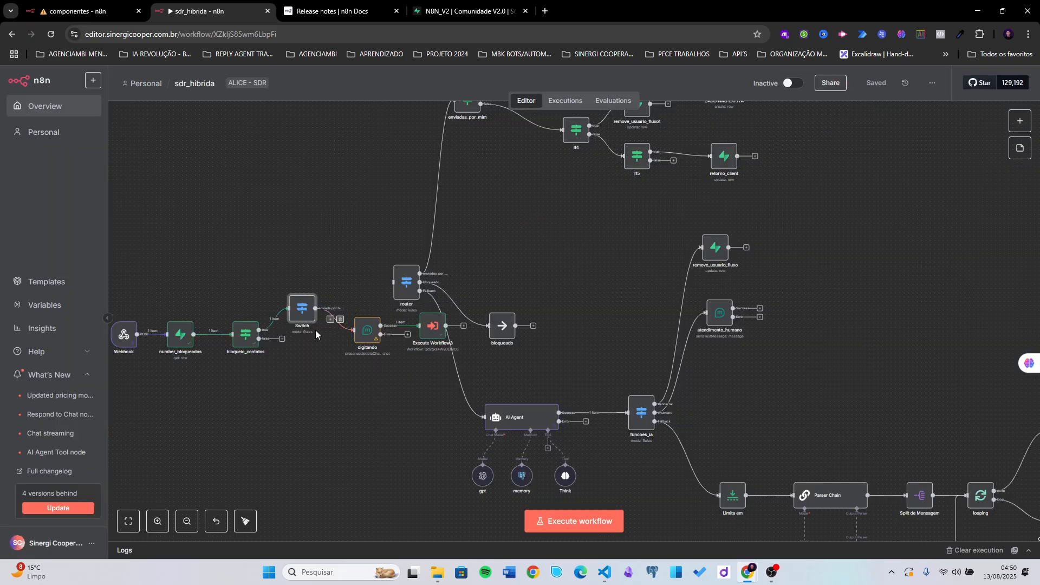
- Set the Switch's Fallback Output to Extra Output
{"action": "double_click", "coordinate": [300, 312]}
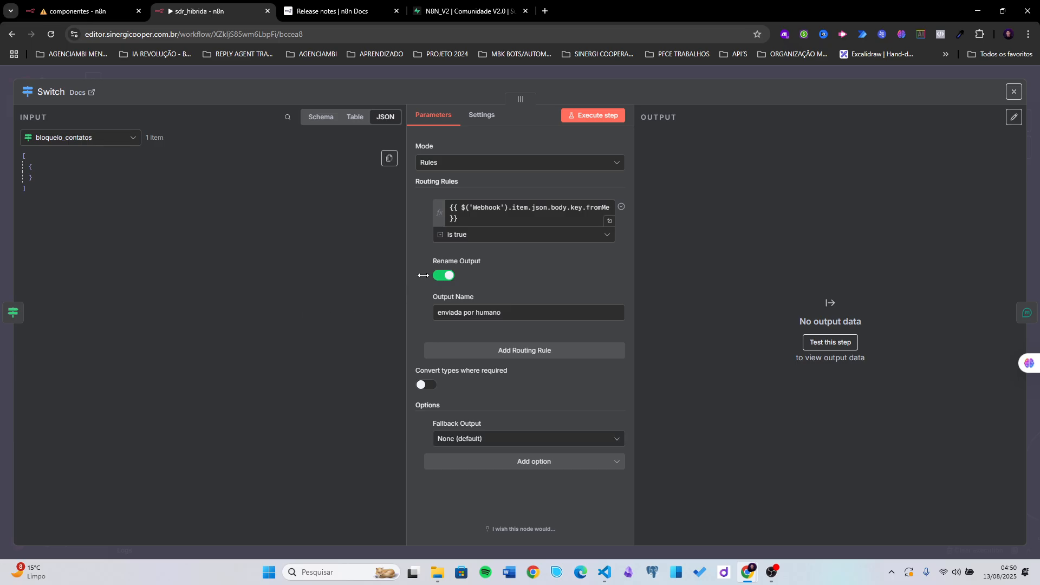
{"action": "left_click", "coordinate": [479, 439]}
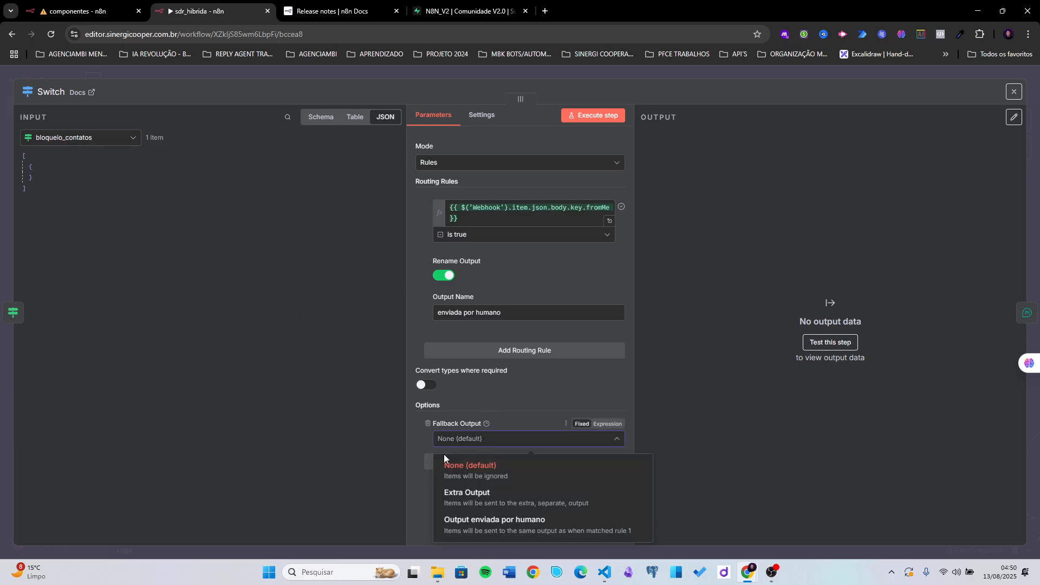
{"action": "left_click", "coordinate": [479, 497]}
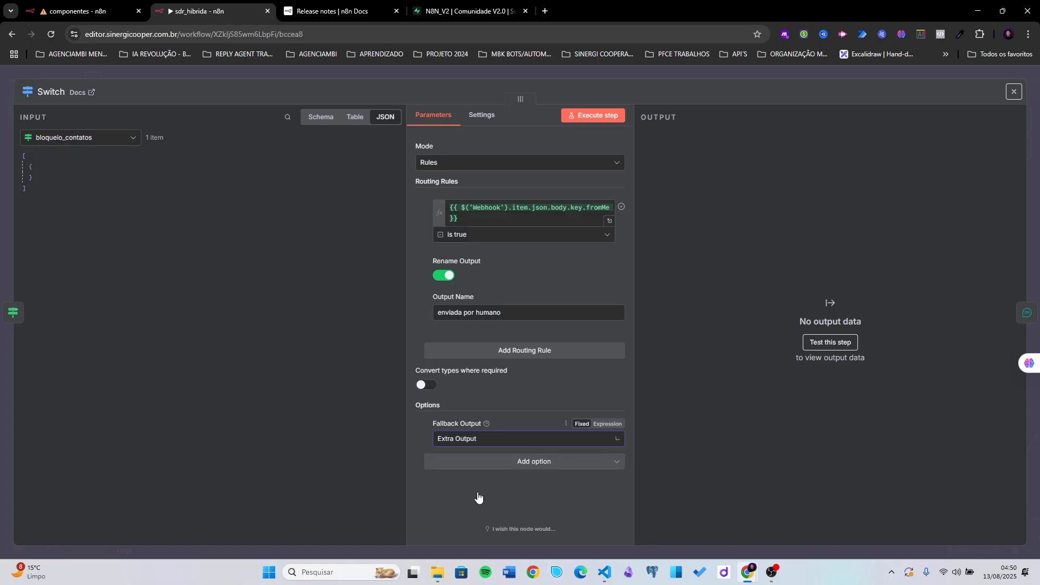
{"action": "left_click", "coordinate": [677, 69]}
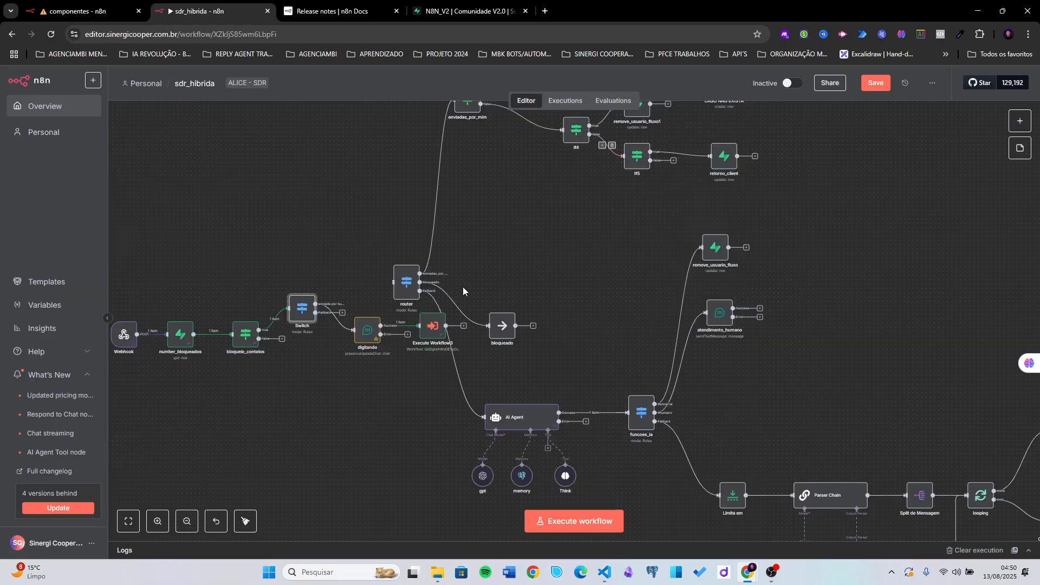
- Replace the Switch→digitando link: enviada por humano to router, Fallback to digitando
{"action": "scroll", "coordinate": [374, 343], "scroll_direction": "up", "scroll_amount": 3}
{"action": "left_click_drag", "start_coordinate": [373, 342], "coordinate": [388, 361]}
{"action": "left_click", "coordinate": [314, 248]}
{"action": "left_click_drag", "start_coordinate": [325, 278], "coordinate": [414, 241]}
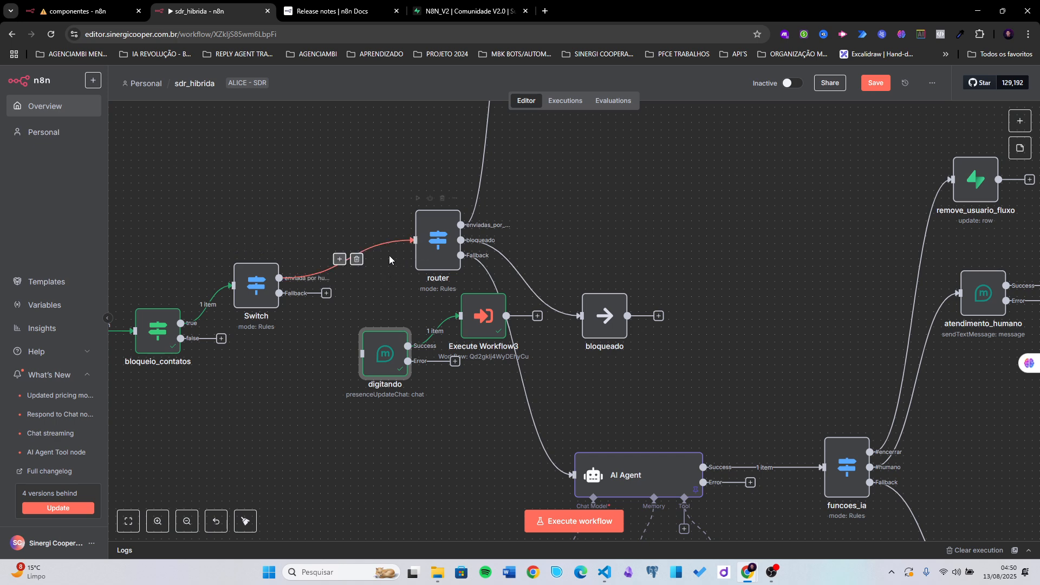
{"action": "left_click_drag", "start_coordinate": [326, 293], "coordinate": [359, 341]}
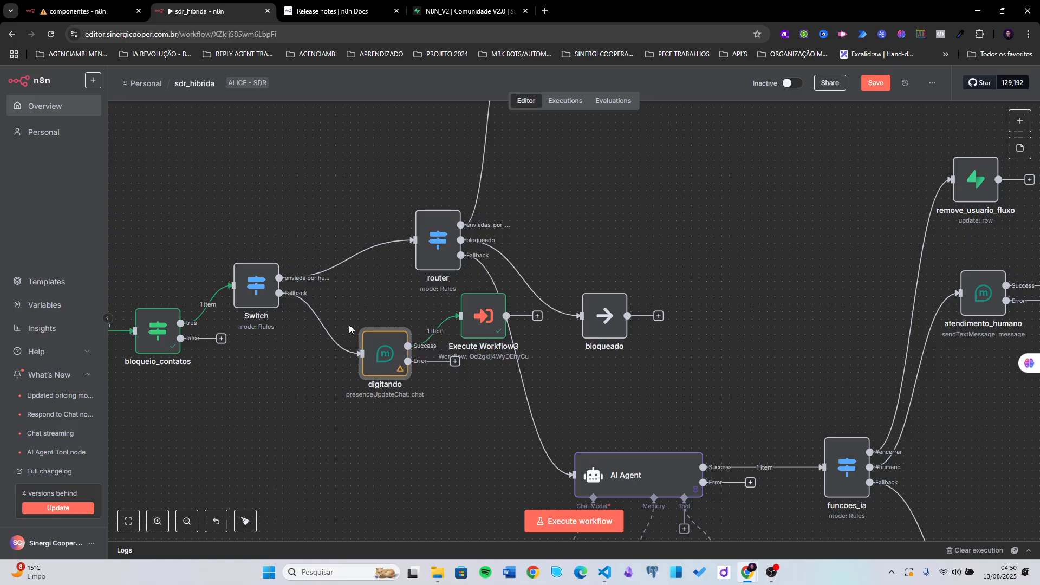
{"action": "scroll", "coordinate": [366, 293], "scroll_direction": "down", "scroll_amount": 2}
{"action": "scroll", "coordinate": [367, 292], "scroll_direction": "down", "scroll_amount": 2}
- Rename the Switch node to rotas
{"action": "right_click", "coordinate": [312, 289]}
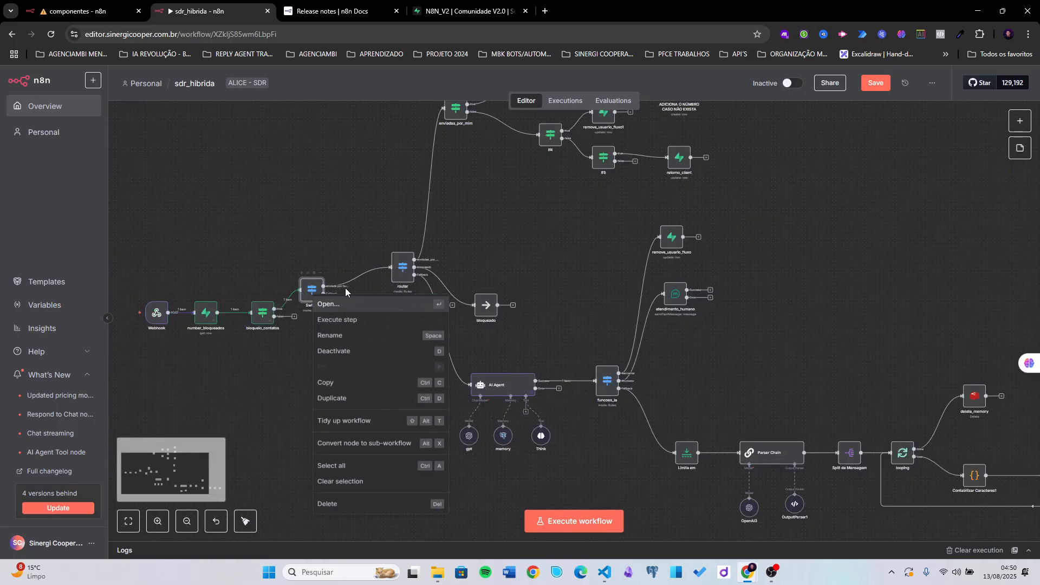
{"action": "left_click", "coordinate": [343, 338]}
{"action": "type", "text": "envia"}
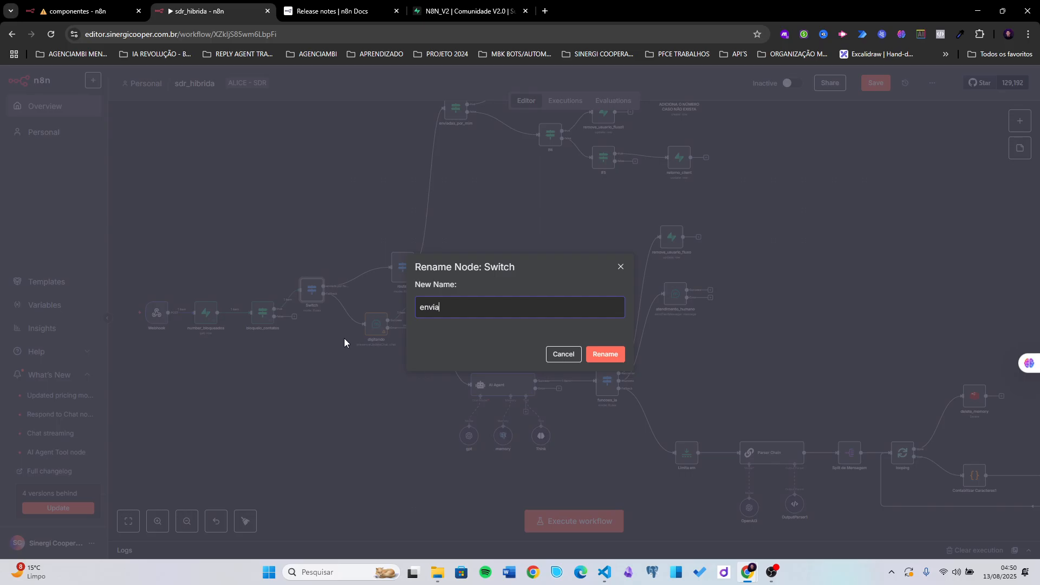
{"action": "type", "text": "das_po"}
{"action": "key", "text": "BackSpace"}
{"action": "key", "text": "BackSpace"}
{"action": "key", "text": "BackSpace"}
{"action": "key", "text": "BackSpace"}
{"action": "key", "text": "BackSpace"}
{"action": "key", "text": "BackSpace"}
{"action": "key", "text": "BackSpace"}
{"action": "key", "text": "BackSpace"}
{"action": "key", "text": "BackSpace"}
{"action": "key", "text": "BackSpace"}
{"action": "key", "text": "BackSpace"}
{"action": "key", "text": "BackSpace"}
{"action": "type", "text": "rotas"}
{"action": "left_click", "coordinate": [601, 354]}
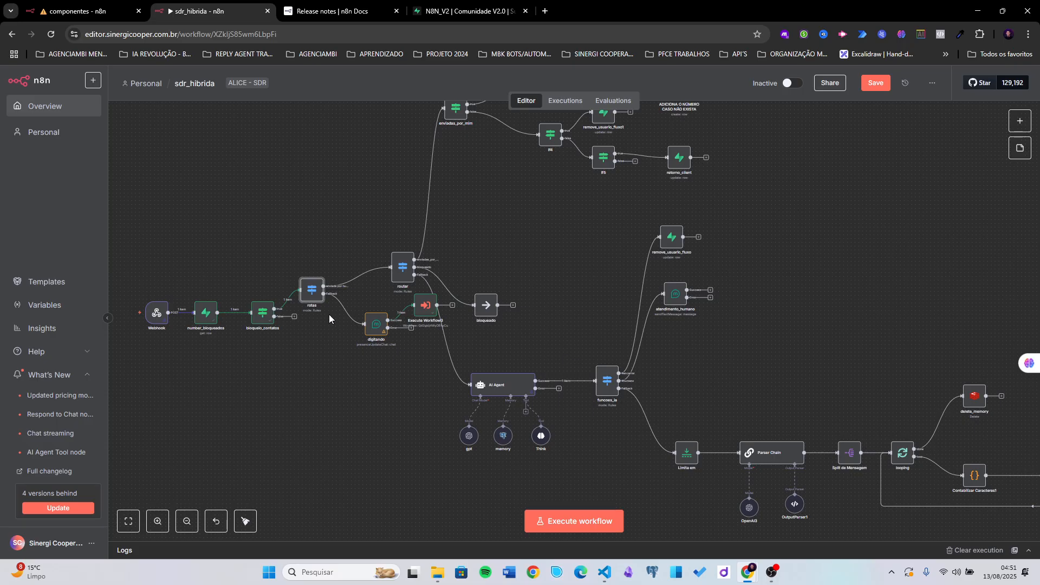
- Line rotas up with bloqueio_contatos and move digitando and Execute Workflow3 below it
{"action": "scroll", "coordinate": [315, 311], "scroll_direction": "up", "scroll_amount": 2}
{"action": "left_click_drag", "start_coordinate": [307, 290], "coordinate": [322, 313]}
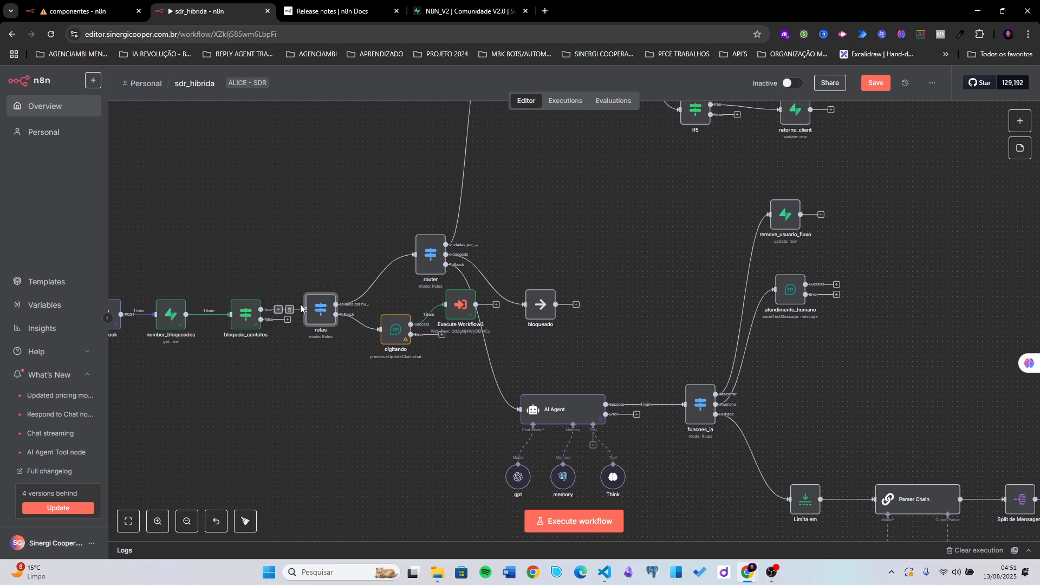
{"action": "scroll", "coordinate": [304, 244], "scroll_direction": "down", "scroll_amount": 2}
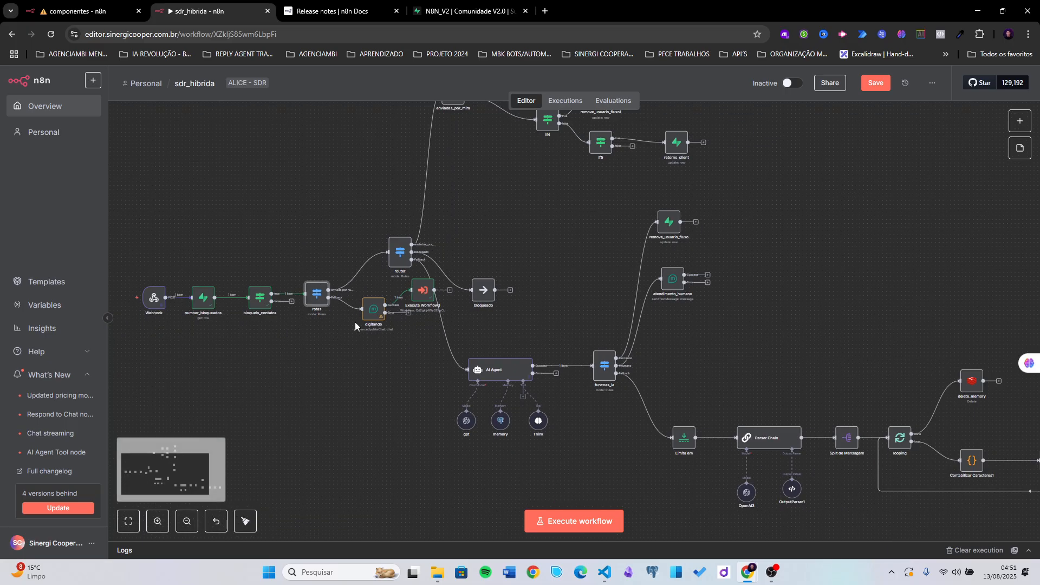
{"action": "left_click_drag", "start_coordinate": [372, 309], "coordinate": [365, 333]}
{"action": "left_click_drag", "start_coordinate": [417, 307], "coordinate": [409, 383]}
{"action": "left_click_drag", "start_coordinate": [358, 333], "coordinate": [347, 360]}
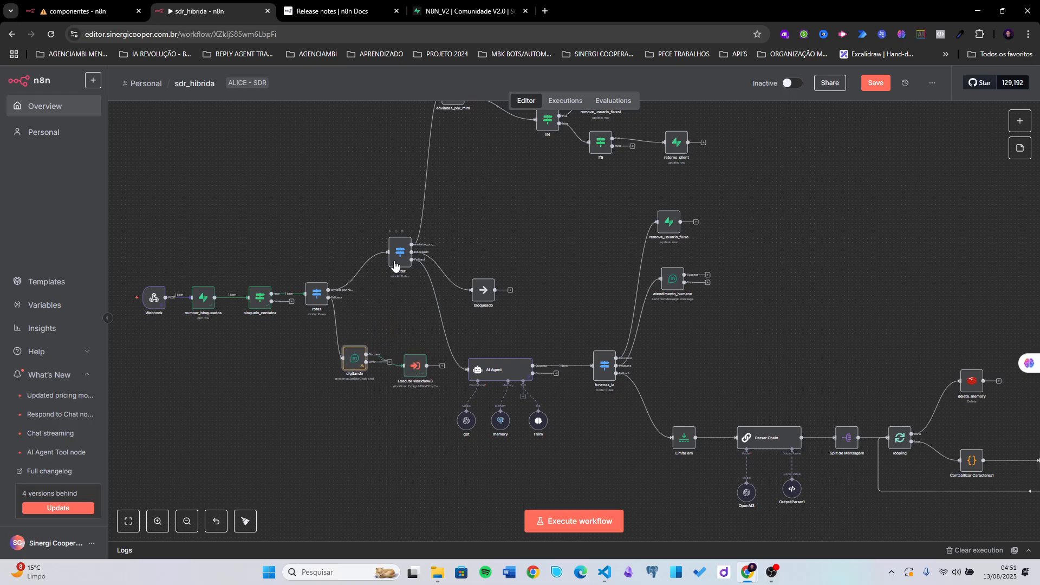
- Delete the router node's fromMe is true rule
{"action": "scroll", "coordinate": [394, 265], "scroll_direction": "up", "scroll_amount": 3}
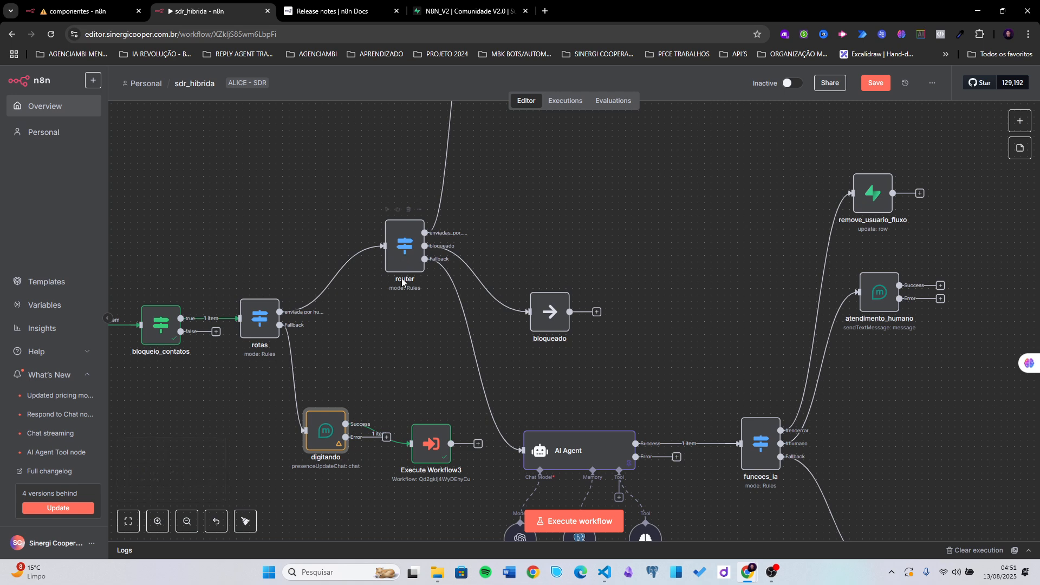
{"action": "double_click", "coordinate": [398, 242]}
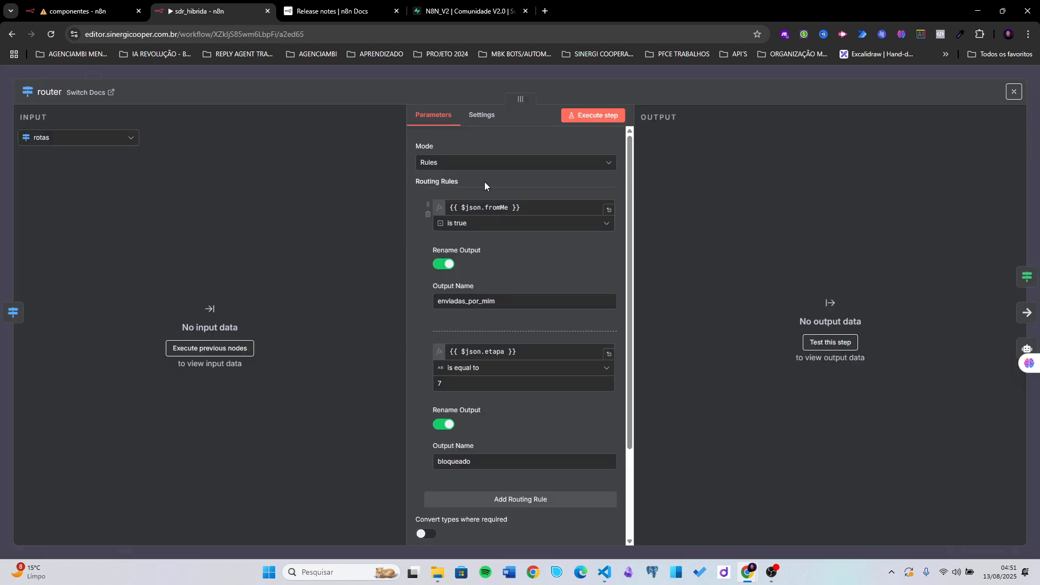
{"action": "left_click", "coordinate": [428, 214]}
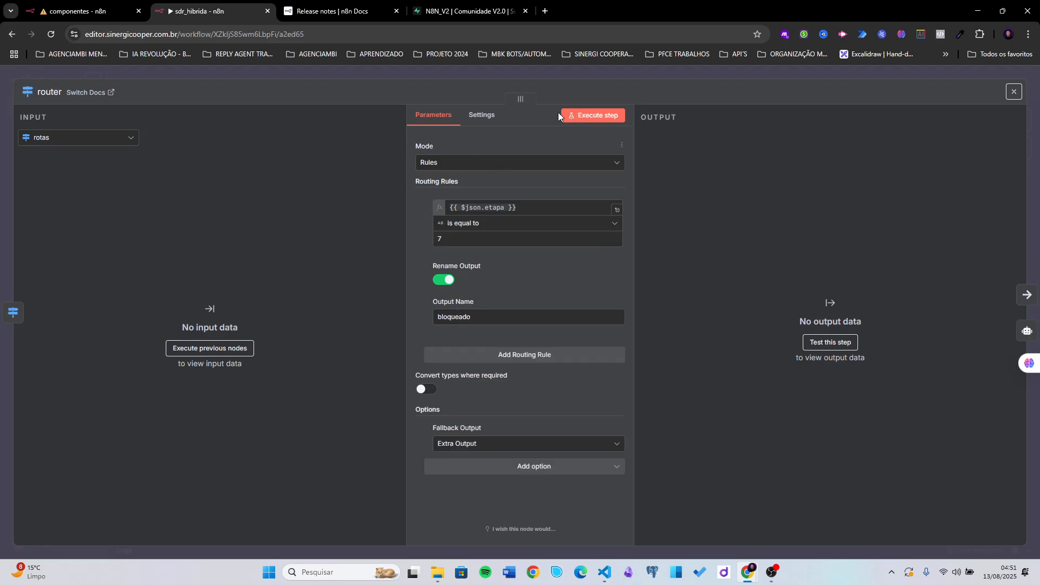
{"action": "left_click", "coordinate": [584, 71]}
- Connect Execute Workflow3 to router and align the lower-branch nodes
{"action": "scroll", "coordinate": [441, 281], "scroll_direction": "down", "scroll_amount": 4}
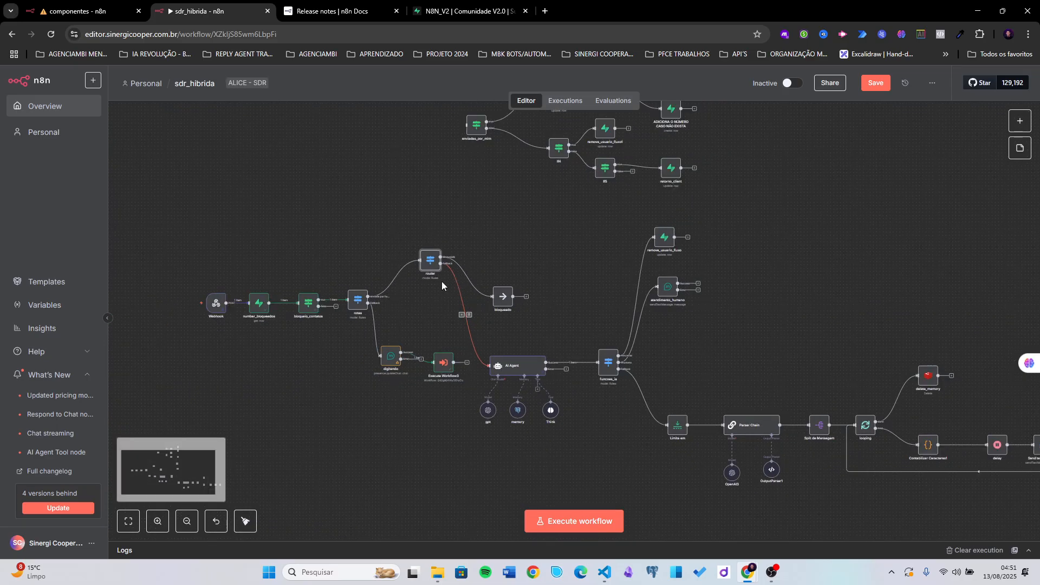
{"action": "left_click_drag", "start_coordinate": [454, 362], "coordinate": [539, 292]}
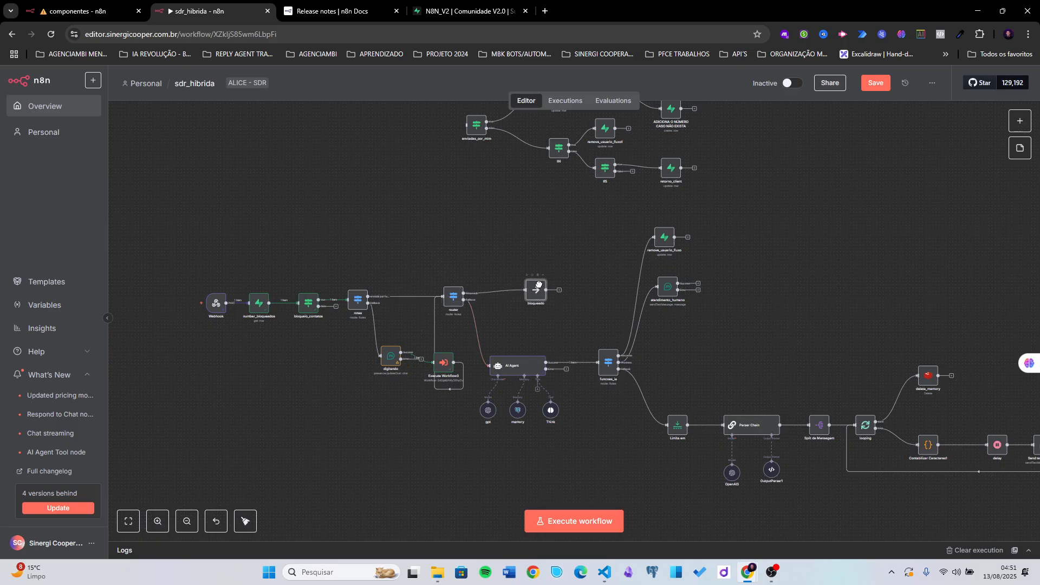
{"action": "left_click_drag", "start_coordinate": [388, 355], "coordinate": [374, 352]}
{"action": "left_click_drag", "start_coordinate": [443, 365], "coordinate": [426, 352]}
{"action": "left_click_drag", "start_coordinate": [454, 300], "coordinate": [457, 300]}
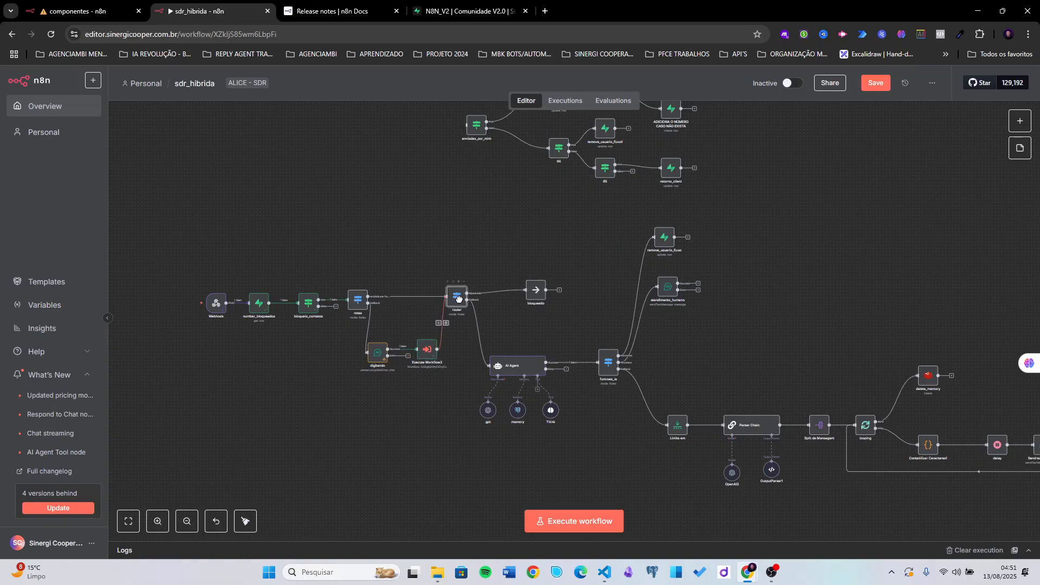
- Connect rotas' first output to enviadas_por_mim and tidy up the workflow layout
{"action": "scroll", "coordinate": [414, 305], "scroll_direction": "up", "scroll_amount": 3}
{"action": "scroll", "coordinate": [412, 301], "scroll_direction": "down", "scroll_amount": 5}
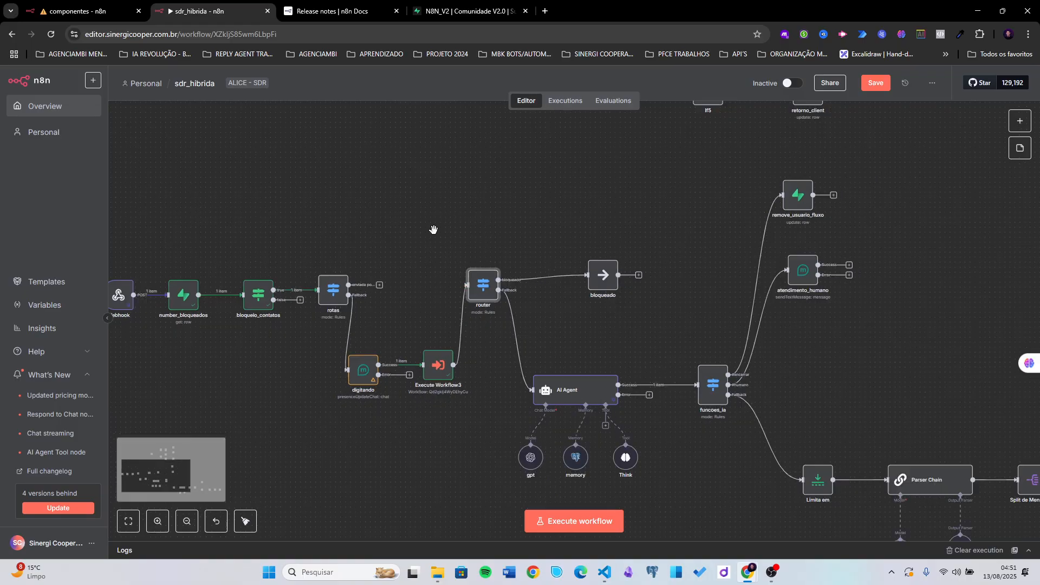
{"action": "left_click_drag", "start_coordinate": [369, 325], "coordinate": [431, 181]}
{"action": "left_click_drag", "start_coordinate": [400, 147], "coordinate": [340, 192]}
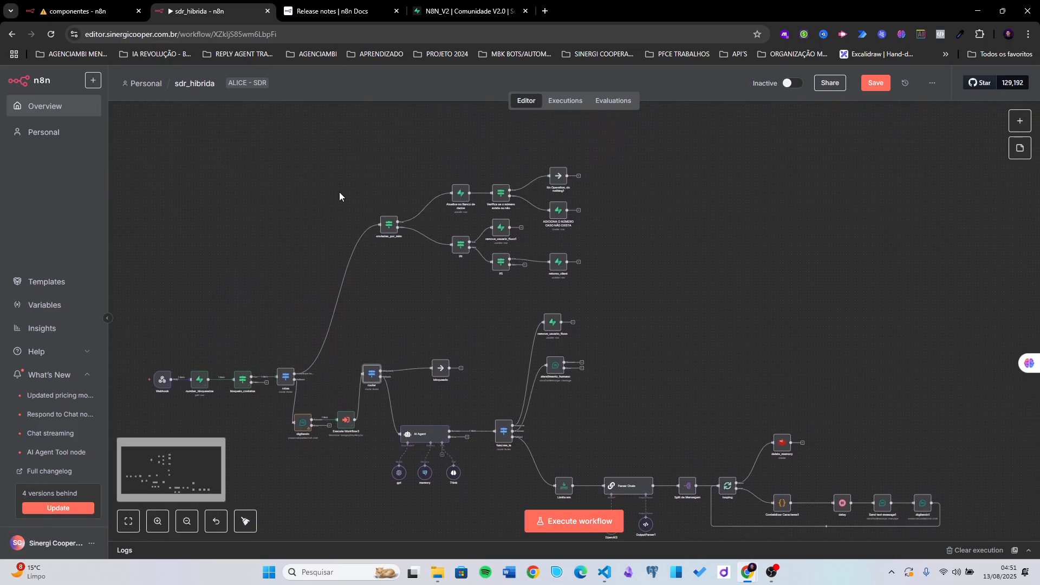
{"action": "left_click", "coordinate": [246, 521]}
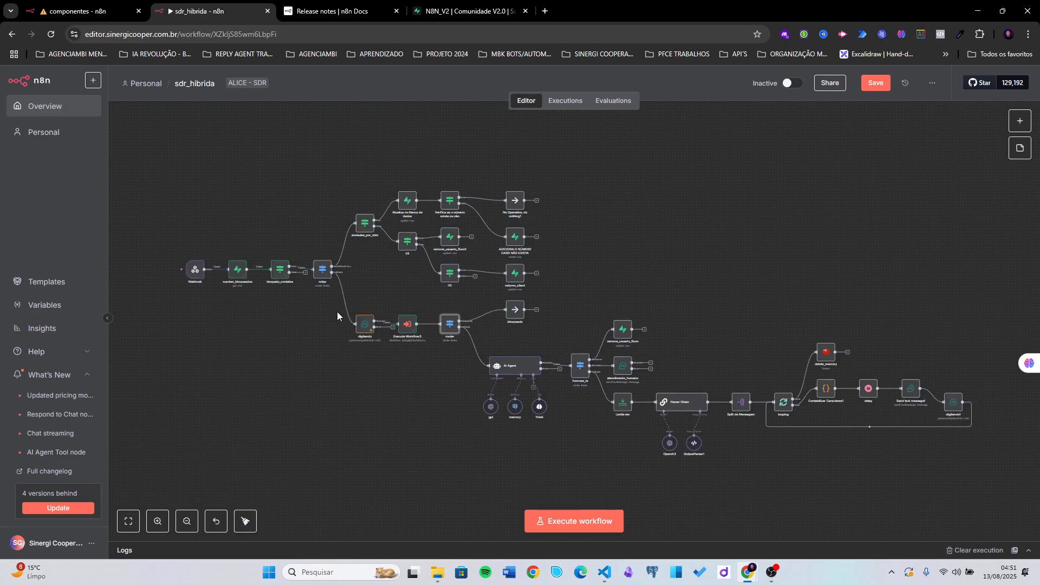
- Move the upper-branch nodes higher and nudge rotas, router and digitando into alignment
{"action": "left_click_drag", "start_coordinate": [361, 400], "coordinate": [320, 452]}
{"action": "left_click_drag", "start_coordinate": [527, 187], "coordinate": [298, 347]}
{"action": "left_click_drag", "start_coordinate": [323, 274], "coordinate": [326, 168]}
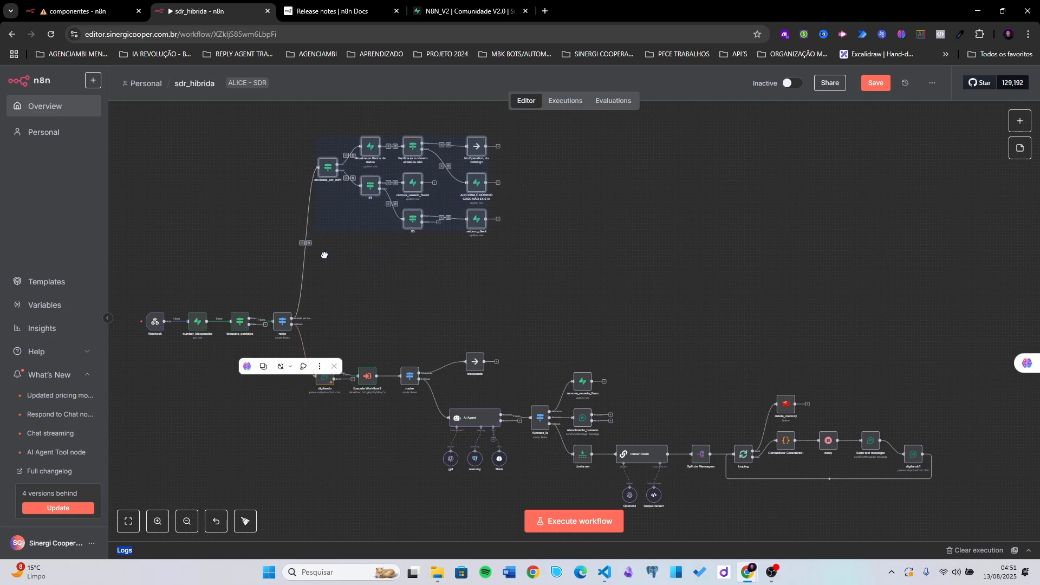
{"action": "left_click", "coordinate": [324, 257]}
{"action": "left_click_drag", "start_coordinate": [277, 325], "coordinate": [290, 323]}
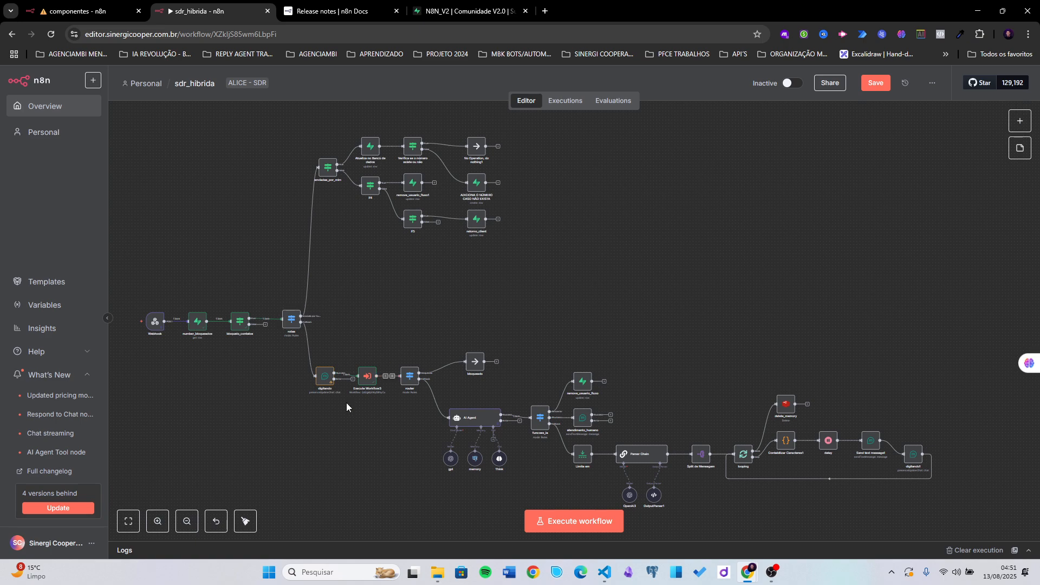
{"action": "scroll", "coordinate": [347, 407], "scroll_direction": "up", "scroll_amount": 3}
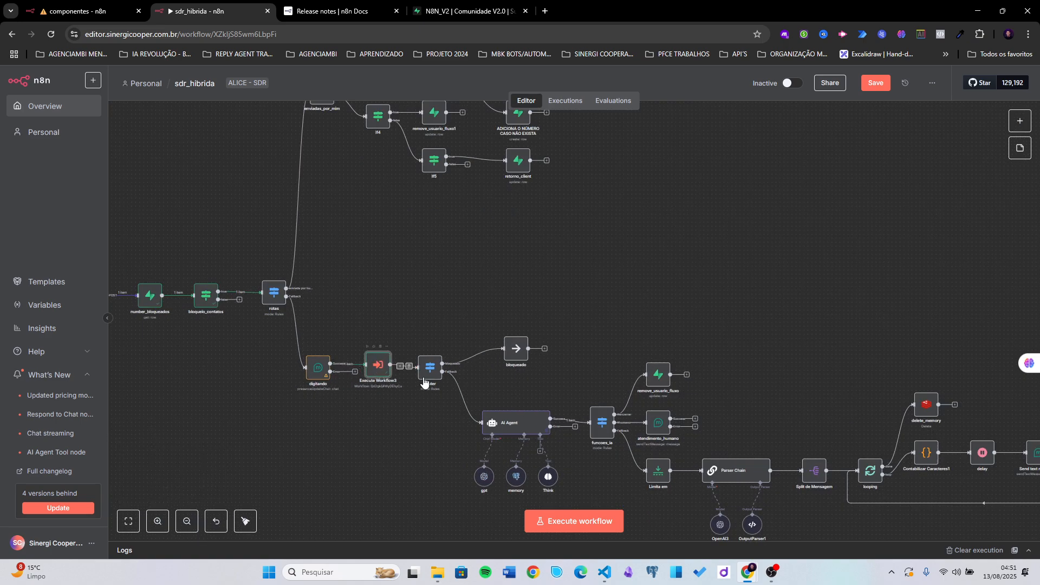
{"action": "left_click_drag", "start_coordinate": [436, 369], "coordinate": [432, 365]}
{"action": "scroll", "coordinate": [439, 372], "scroll_direction": "up", "scroll_amount": 2}
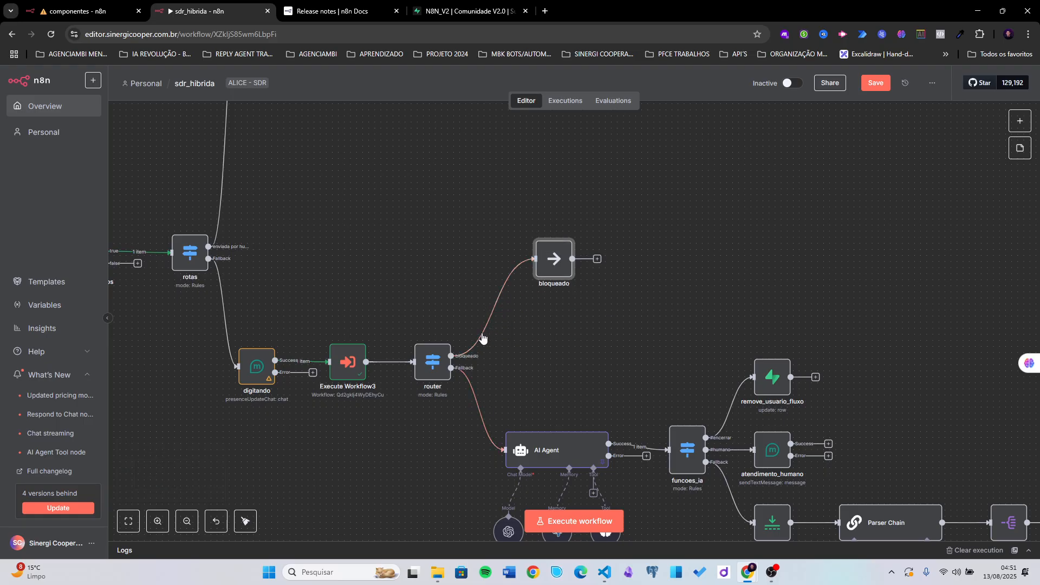
{"action": "scroll", "coordinate": [531, 272], "scroll_direction": "down", "scroll_amount": 3}
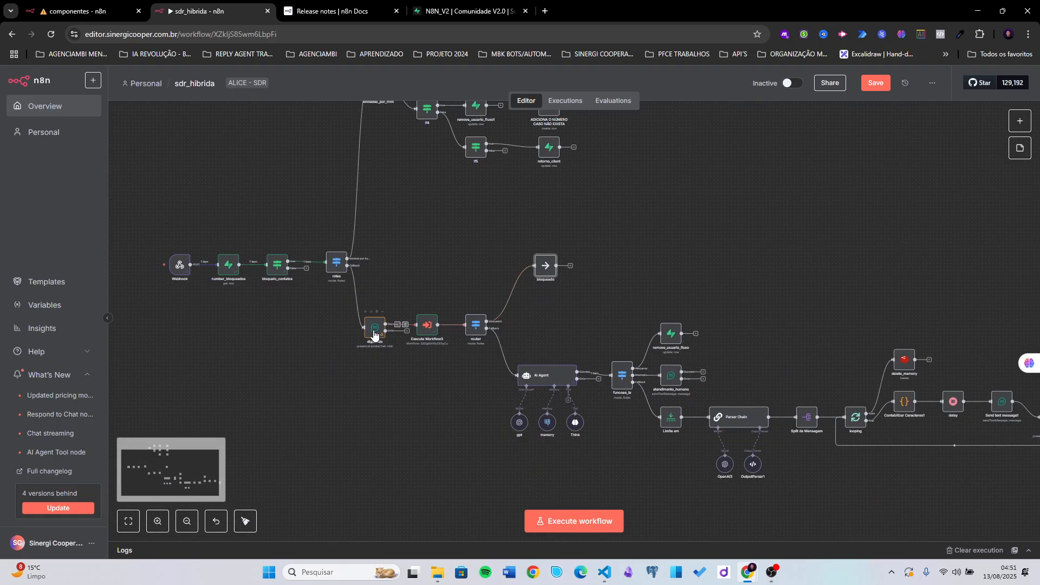
{"action": "left_click_drag", "start_coordinate": [374, 334], "coordinate": [378, 331]}
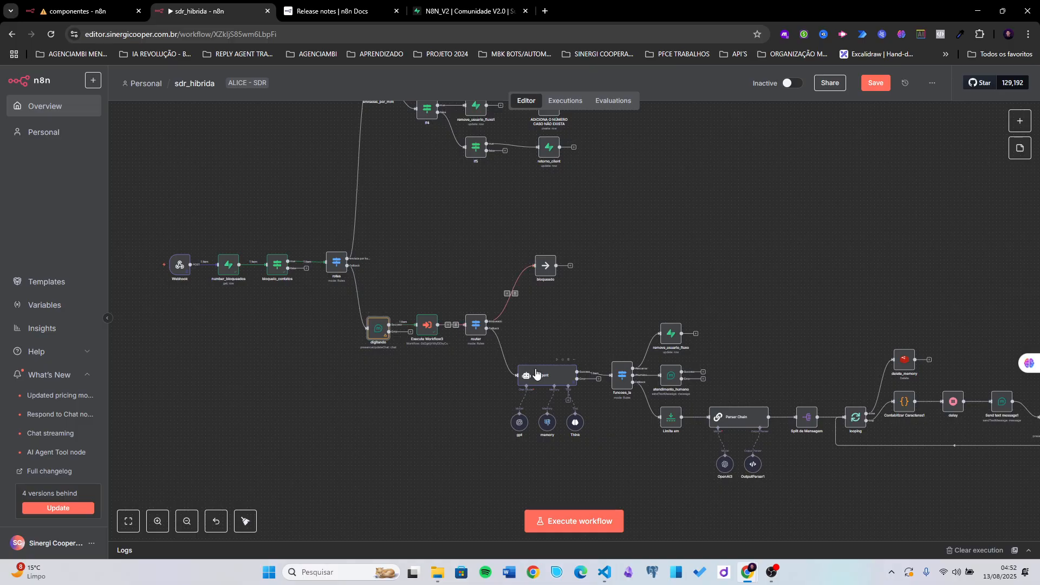
- Rearrange the upper branch's top row, including No Operation and ADICIONA O NÚMERO CASO NÃO EXISTA
{"action": "scroll", "coordinate": [395, 249], "scroll_direction": "up", "scroll_amount": 1}
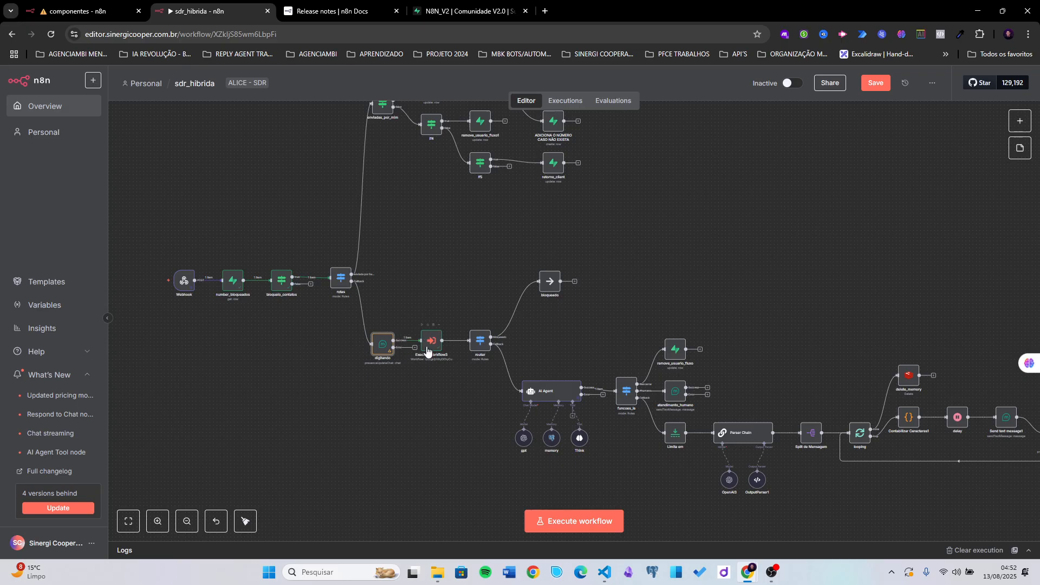
{"action": "scroll", "coordinate": [403, 274], "scroll_direction": "up", "scroll_amount": 1}
{"action": "scroll", "coordinate": [403, 274], "scroll_direction": "up", "scroll_amount": 5}
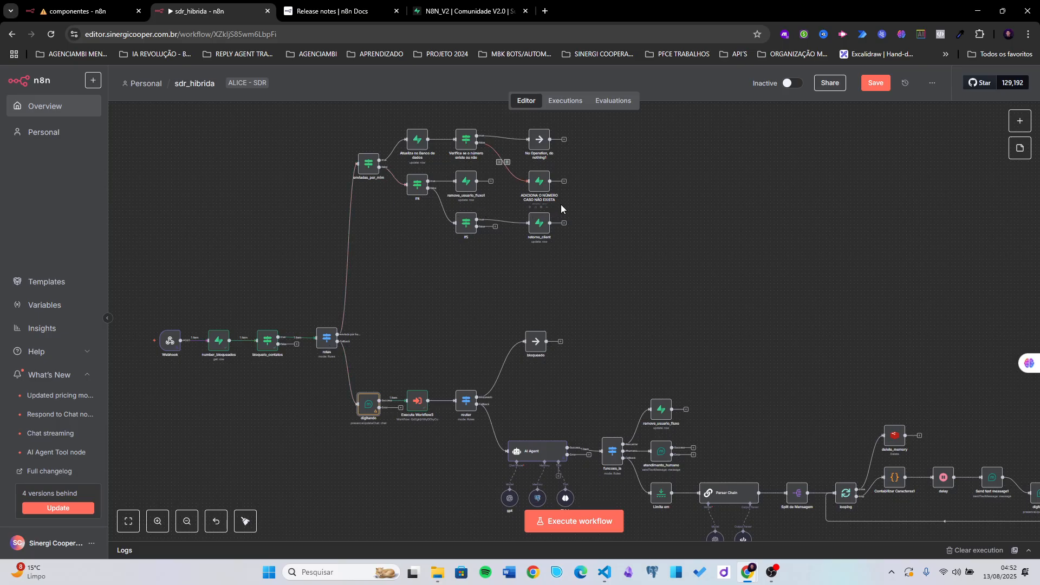
{"action": "scroll", "coordinate": [561, 203], "scroll_direction": "up", "scroll_amount": 5}
{"action": "scroll", "coordinate": [561, 203], "scroll_direction": "right", "scroll_amount": 5}
{"action": "left_click_drag", "start_coordinate": [539, 138], "coordinate": [315, 242]}
{"action": "left_click", "coordinate": [544, 183]}
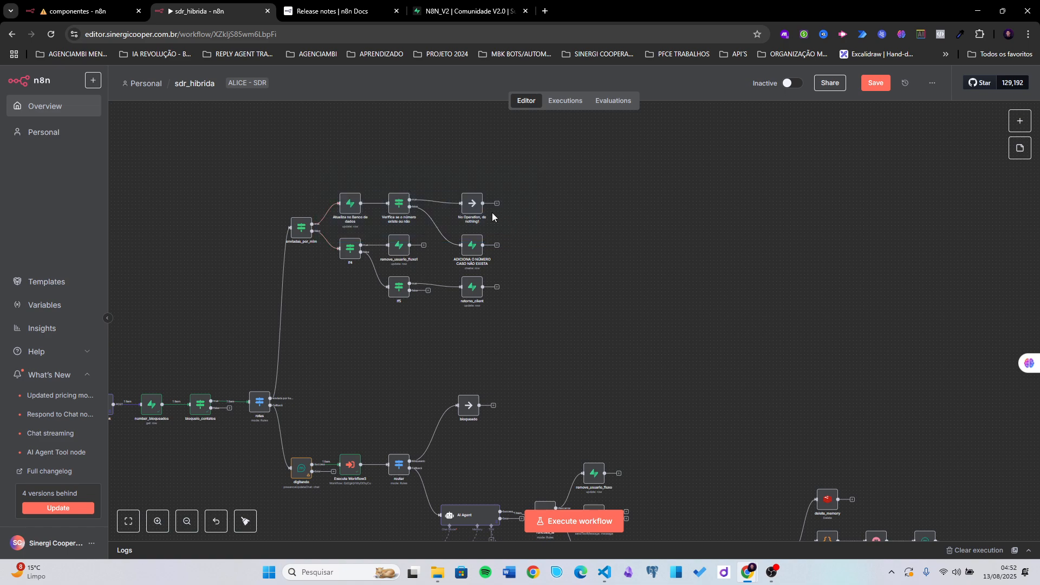
{"action": "left_click_drag", "start_coordinate": [476, 220], "coordinate": [460, 150]}
{"action": "left_click_drag", "start_coordinate": [475, 248], "coordinate": [468, 209]}
{"action": "scroll", "coordinate": [501, 197], "scroll_direction": "up", "scroll_amount": 3}
{"action": "scroll", "coordinate": [502, 197], "scroll_direction": "right", "scroll_amount": 1}
{"action": "left_click_drag", "start_coordinate": [474, 265], "coordinate": [363, 182]}
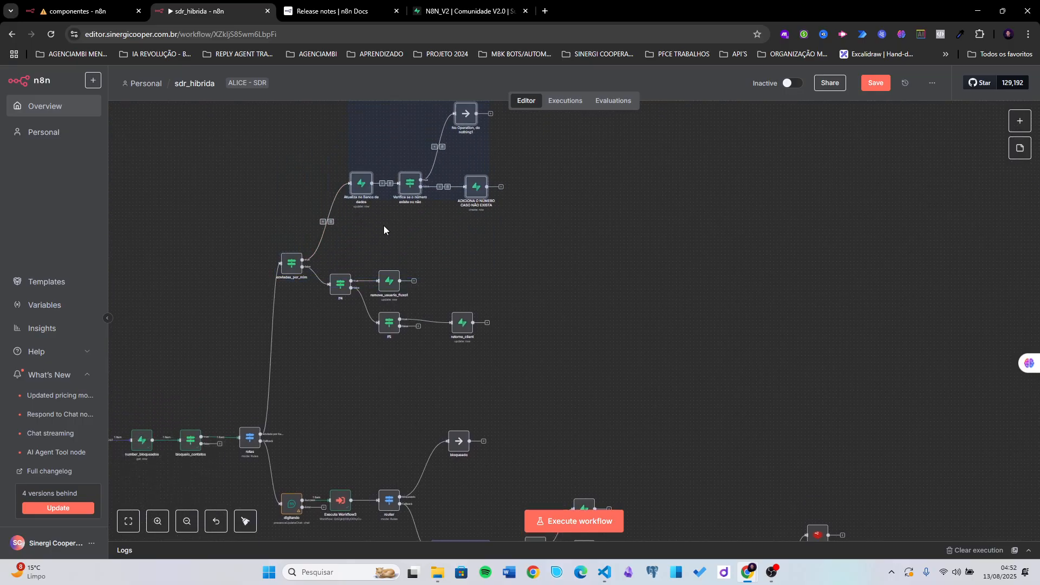
{"action": "left_click", "coordinate": [384, 226]}
{"action": "left_click_drag", "start_coordinate": [479, 187], "coordinate": [471, 211]}
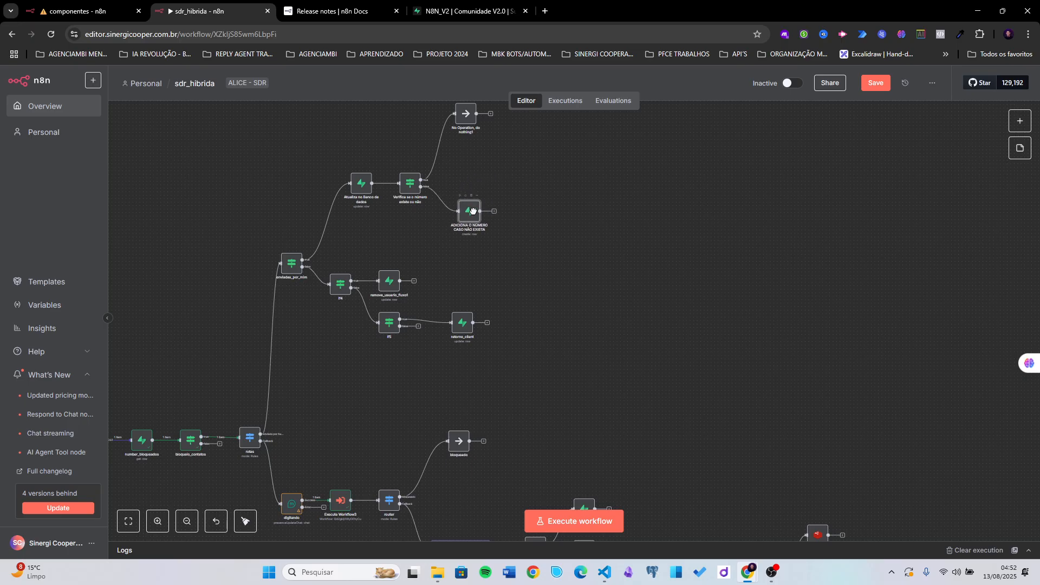
{"action": "scroll", "coordinate": [304, 371], "scroll_direction": "down", "scroll_amount": 2}
{"action": "scroll", "coordinate": [304, 372], "scroll_direction": "left", "scroll_amount": 1}
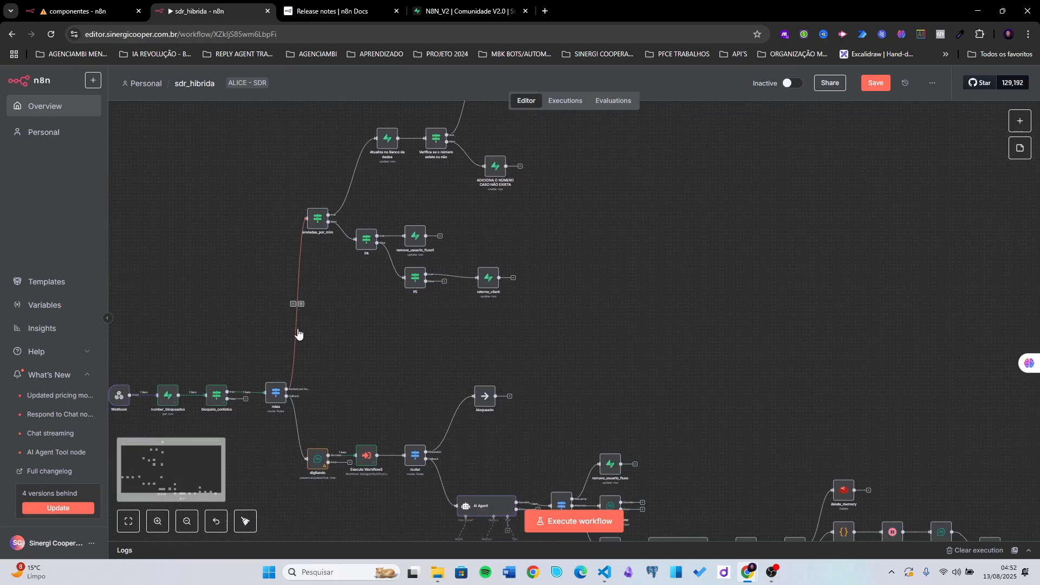
{"action": "scroll", "coordinate": [288, 339], "scroll_direction": "up", "scroll_amount": 2}
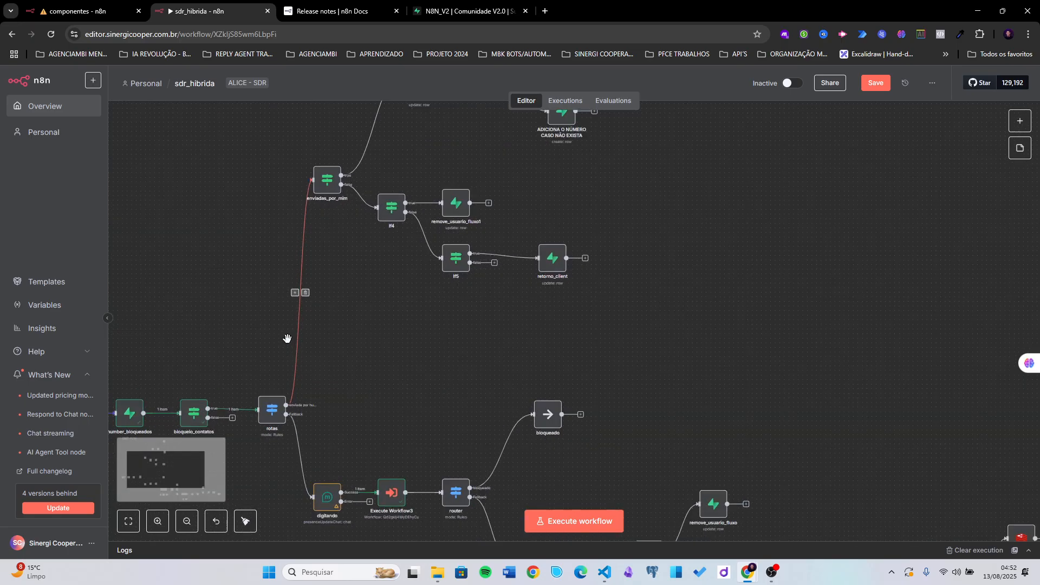
- Insert an Edit Fields (Set) node between rotas and enviadas_por_mim and run rotas for test data
{"action": "left_click", "coordinate": [294, 292]}
{"action": "type", "text": "set"}
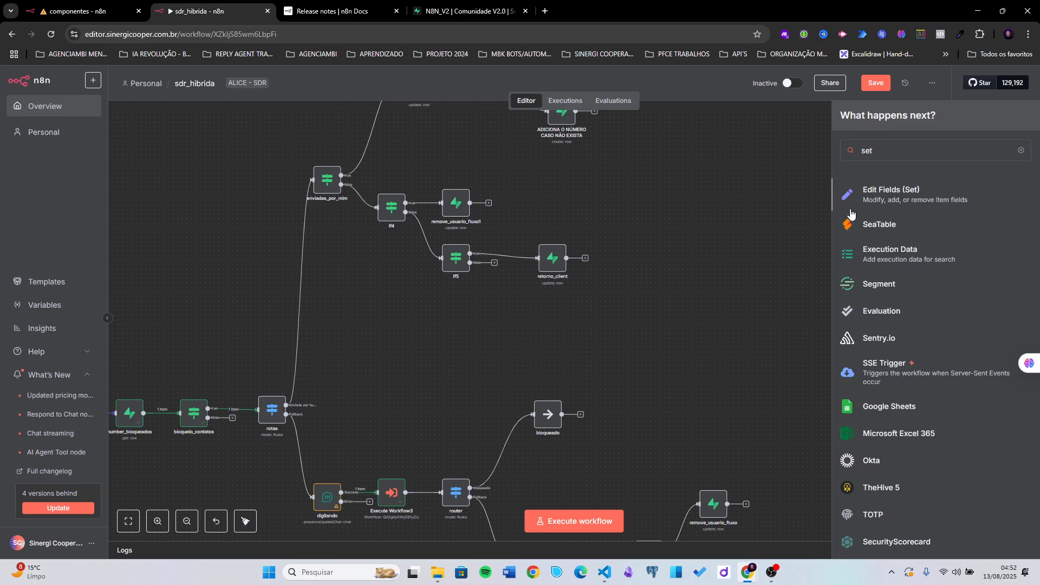
{"action": "left_click", "coordinate": [874, 191]}
{"action": "key", "text": "Escape"}
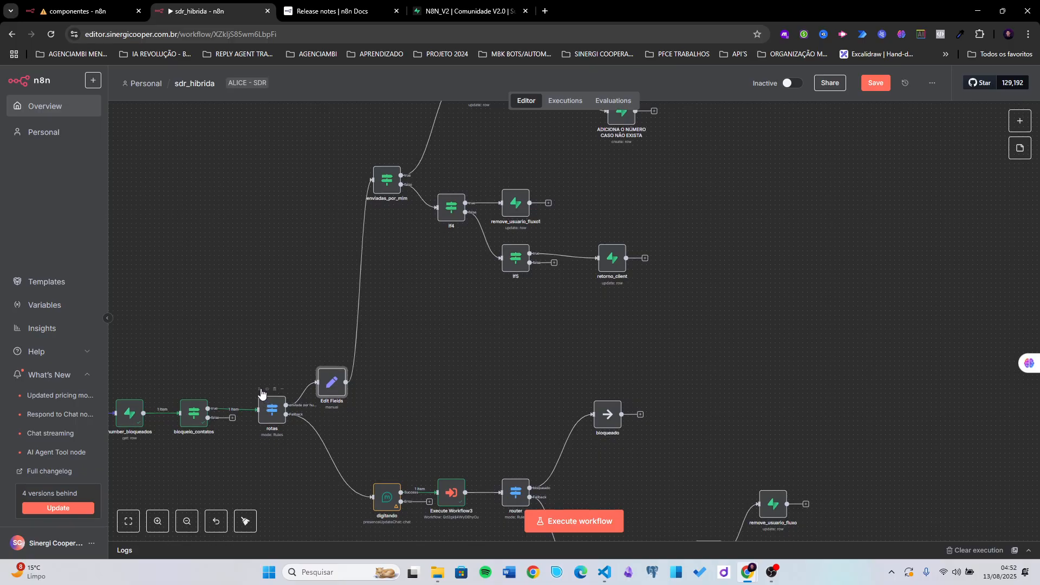
{"action": "left_click", "coordinate": [261, 389]}
{"action": "left_click_drag", "start_coordinate": [329, 380], "coordinate": [306, 319]}
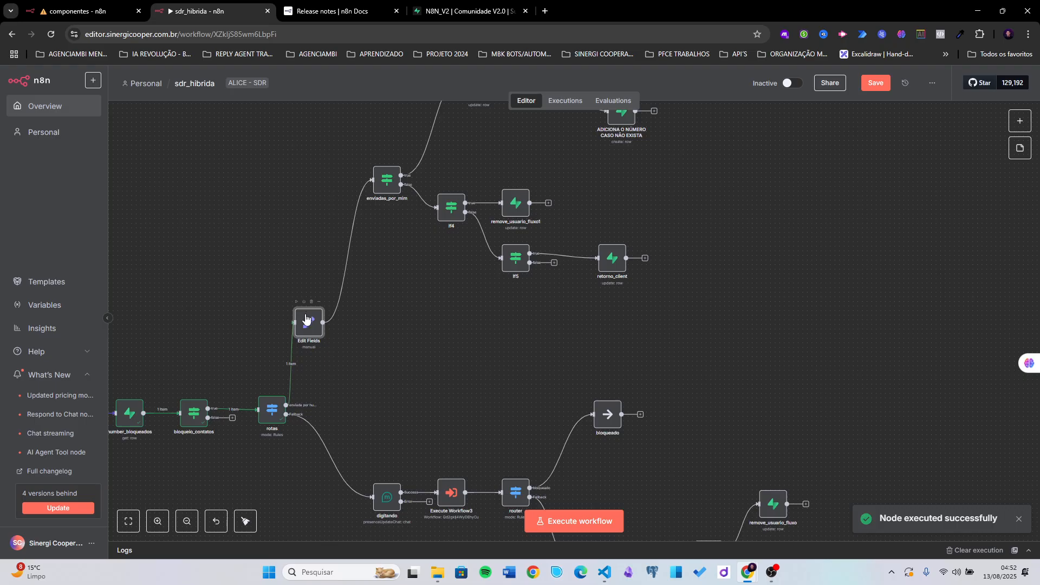
- Map the Webhook's remoteJid into Edit Fields' number_client value
{"action": "double_click", "coordinate": [307, 322]}
{"action": "left_click", "coordinate": [464, 215]}
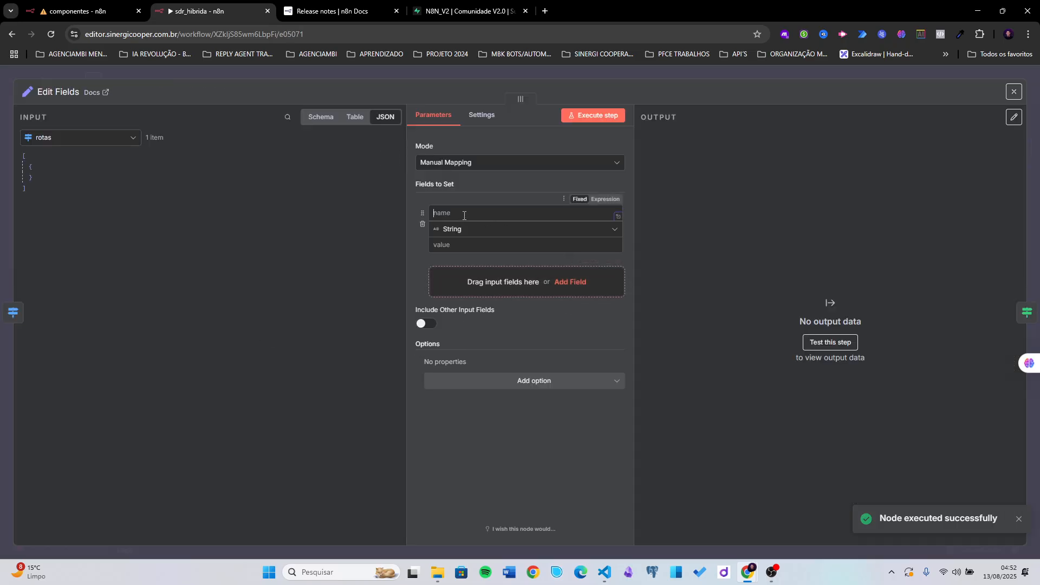
{"action": "left_click", "coordinate": [82, 138]}
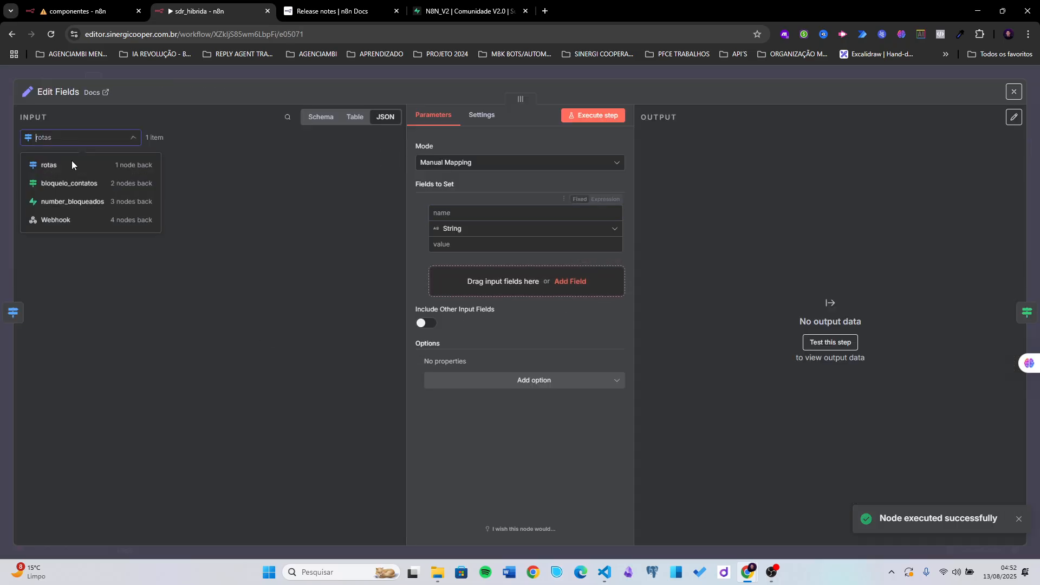
{"action": "left_click", "coordinate": [70, 219]}
{"action": "scroll", "coordinate": [156, 302], "scroll_direction": "down", "scroll_amount": 10}
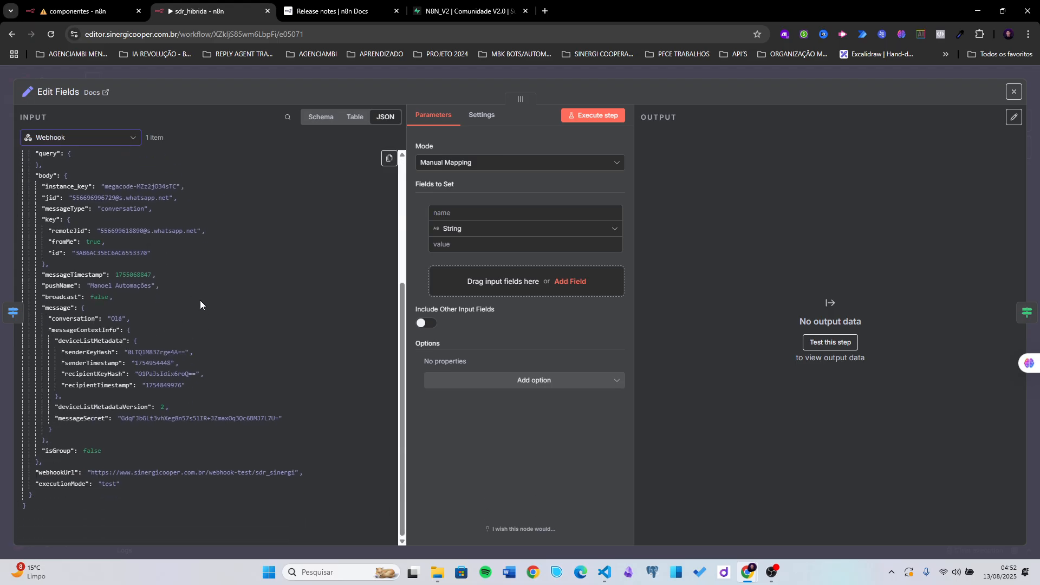
{"action": "scroll", "coordinate": [121, 251], "scroll_direction": "up", "scroll_amount": 1}
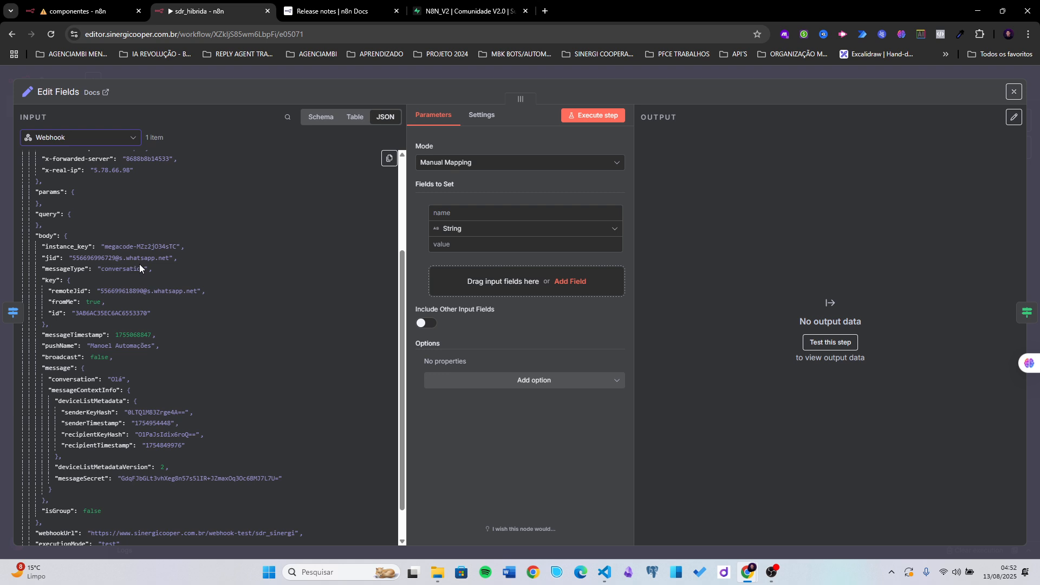
{"action": "left_click", "coordinate": [478, 210]}
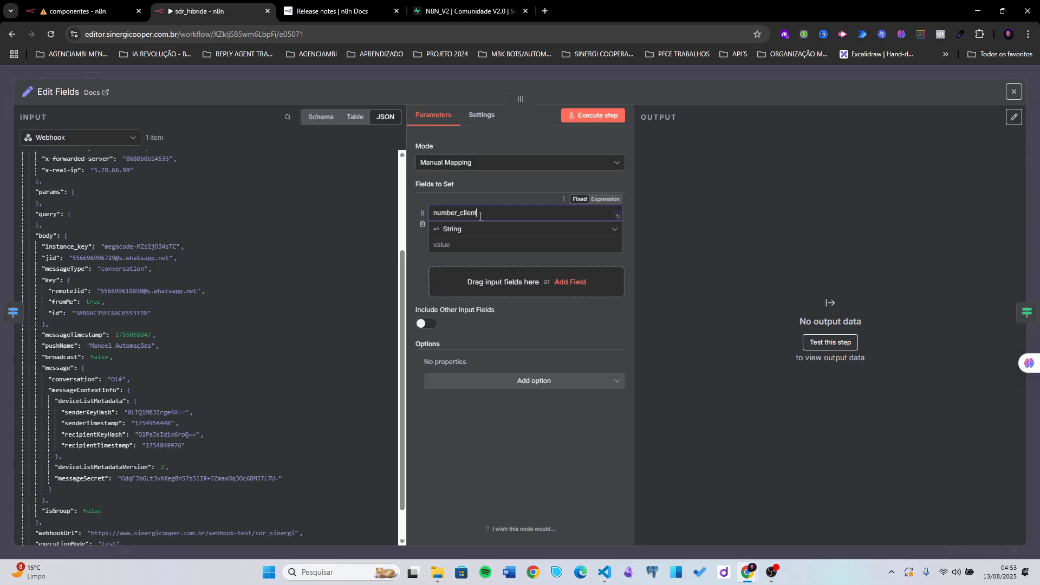
{"action": "left_click", "coordinate": [438, 245]}
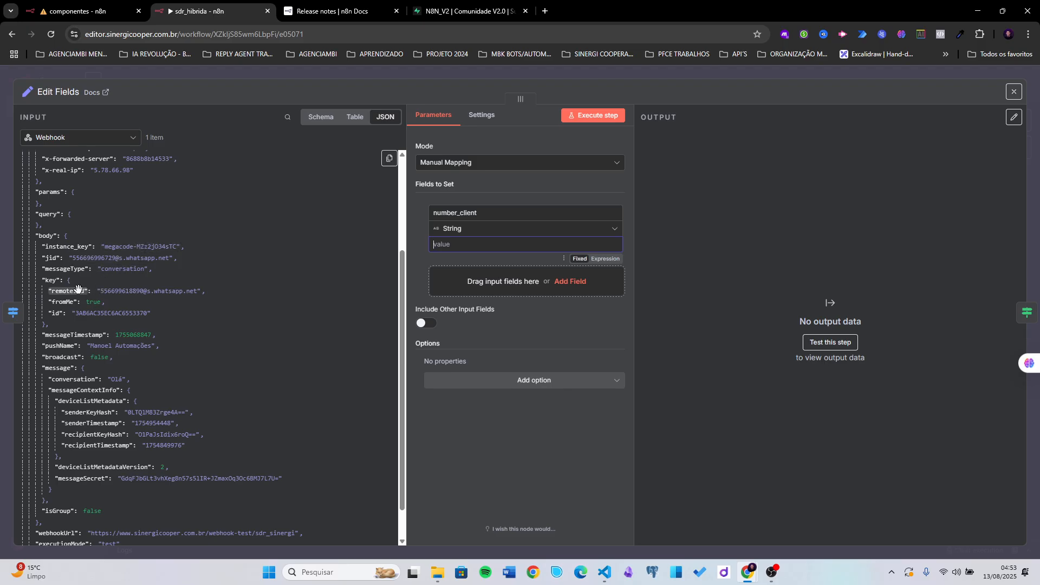
{"action": "left_click_drag", "start_coordinate": [67, 288], "coordinate": [440, 247]}
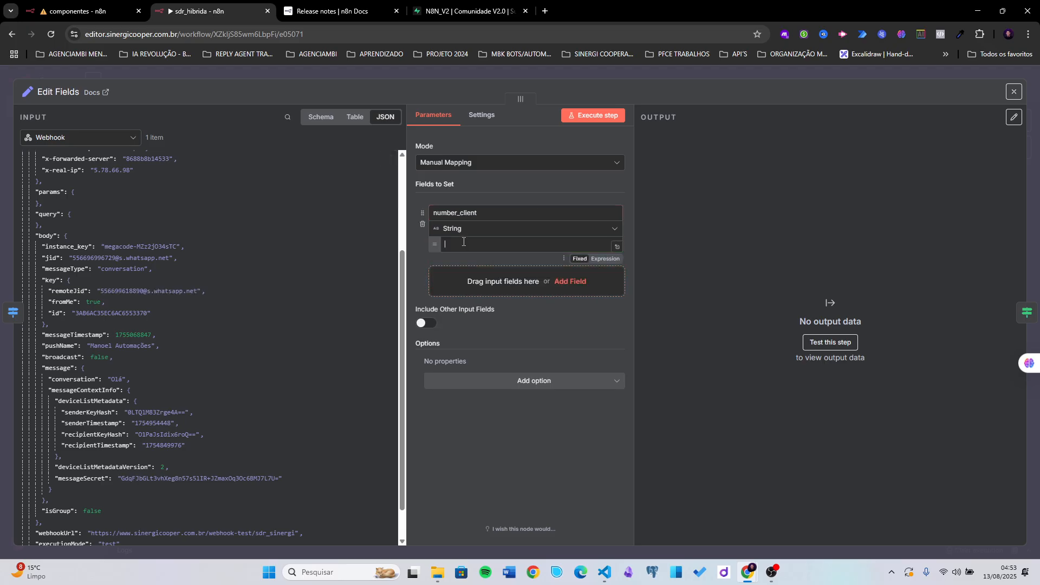
{"action": "left_click", "coordinate": [418, 252]}
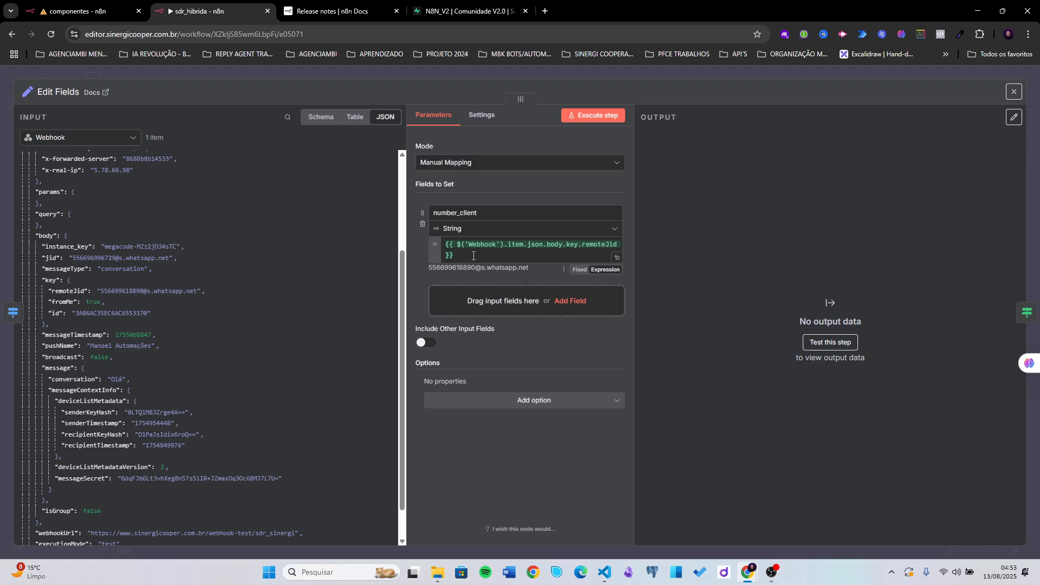
- Add a second field named time_out, then switch to the componentes workflow
{"action": "left_click", "coordinate": [570, 301]}
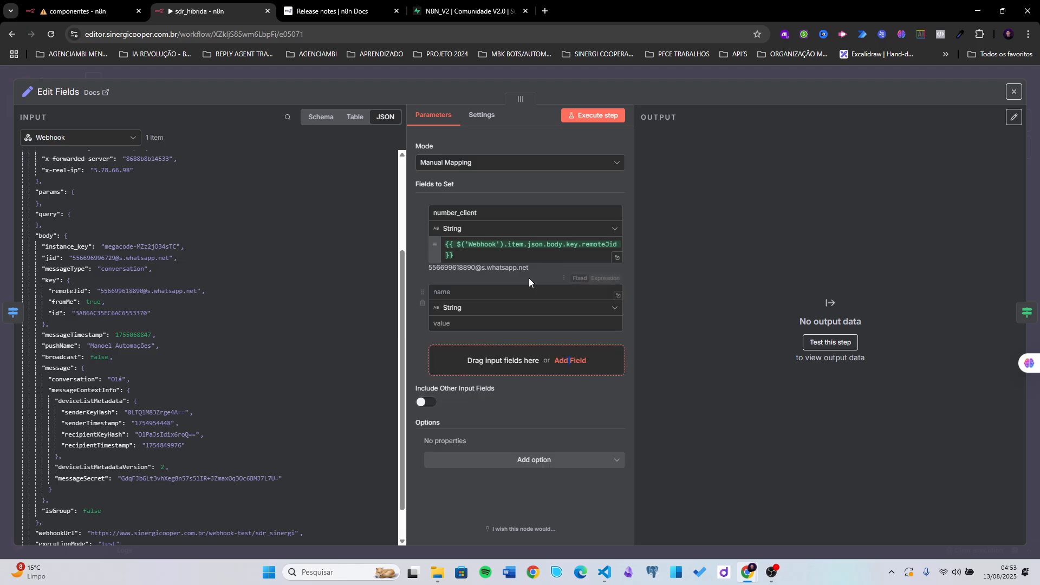
{"action": "left_click", "coordinate": [477, 293]}
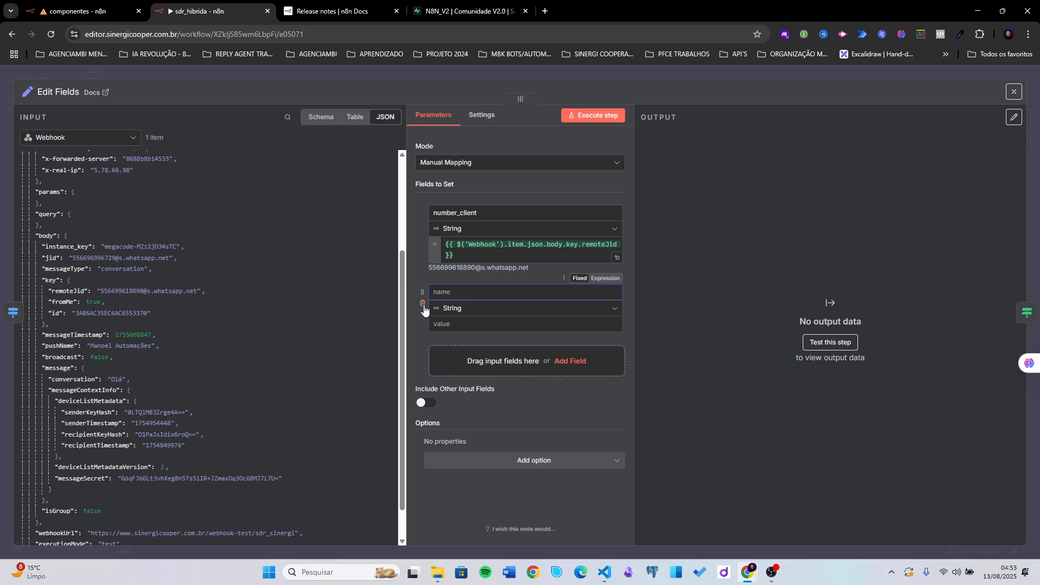
{"action": "type", "text": "time_out"}
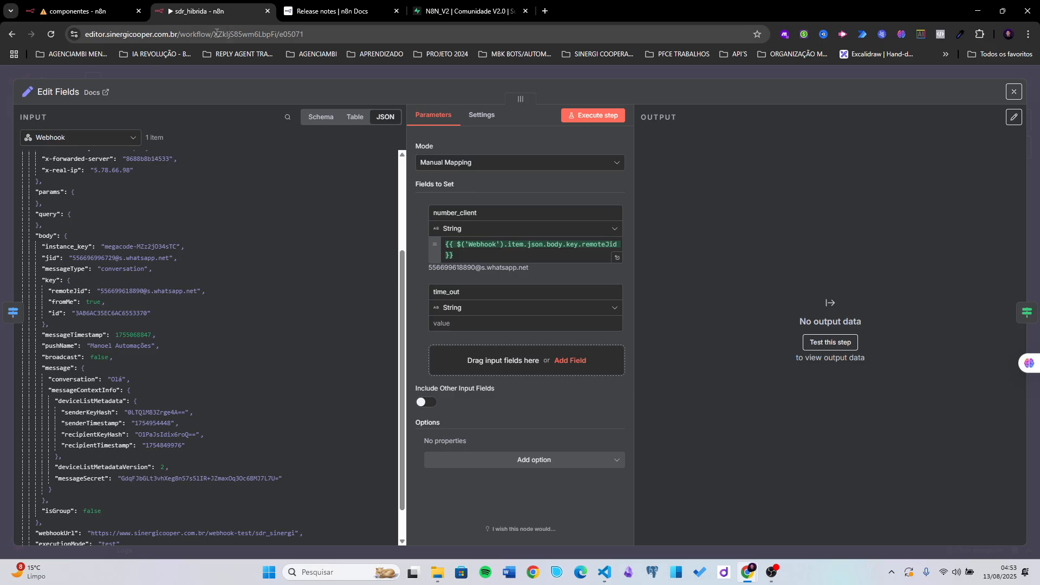
{"action": "left_click", "coordinate": [87, 10]}
- Delete time_out from retorno mensagem recebidas1, save componentes, and return to sdr_hibrida
{"action": "scroll", "coordinate": [734, 272], "scroll_direction": "right", "scroll_amount": 5}
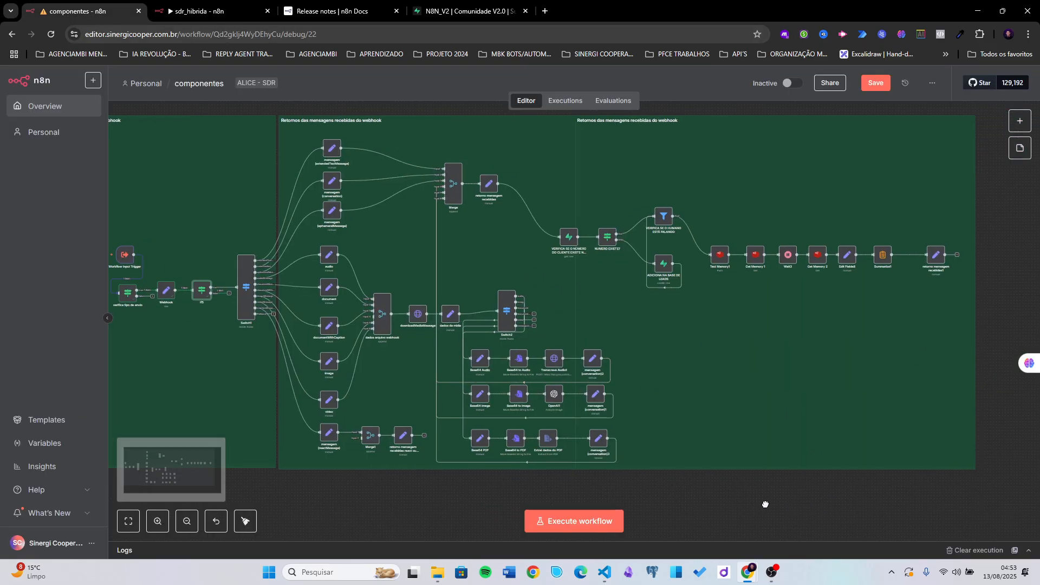
{"action": "left_click", "coordinate": [757, 249]}
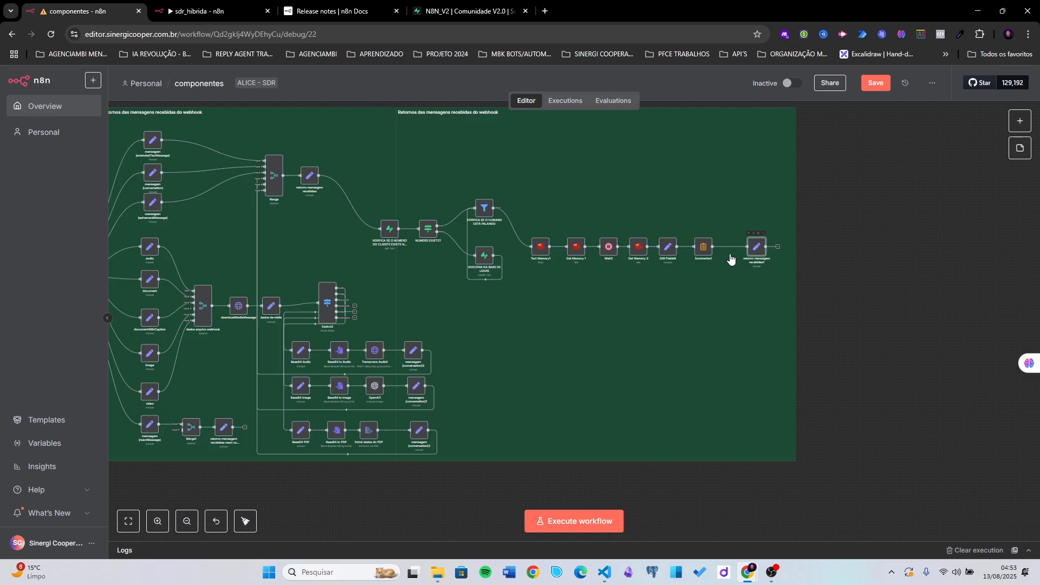
{"action": "key", "text": "Return"}
{"action": "scroll", "coordinate": [509, 352], "scroll_direction": "down", "scroll_amount": 8}
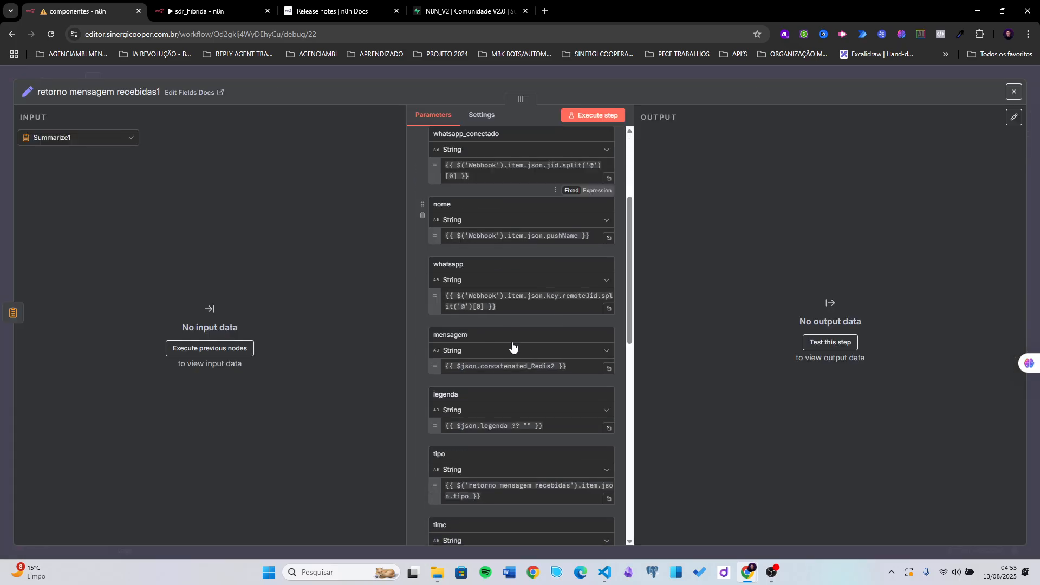
{"action": "scroll", "coordinate": [486, 385], "scroll_direction": "down", "scroll_amount": 3}
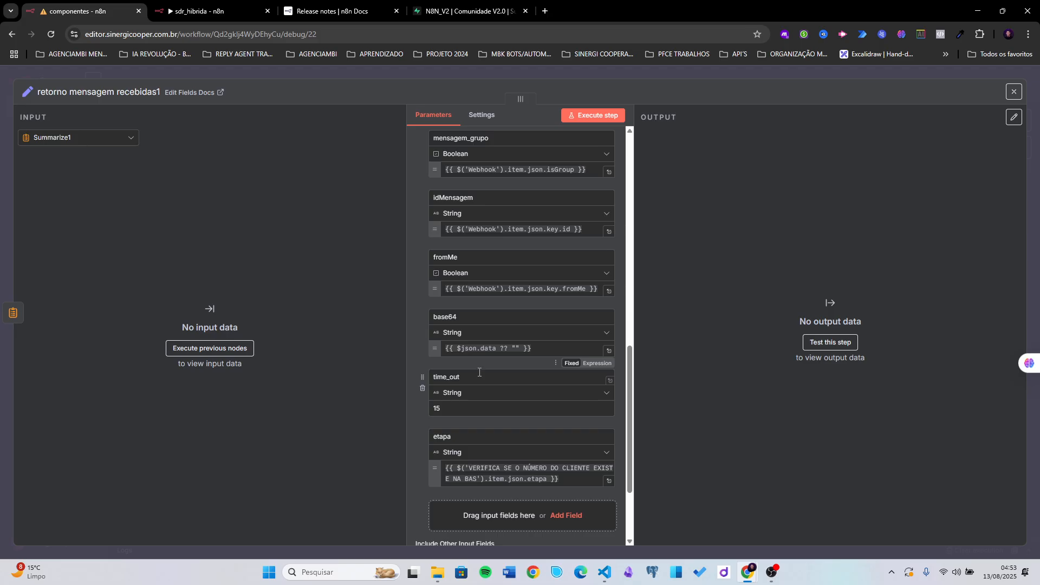
{"action": "left_click", "coordinate": [479, 376]}
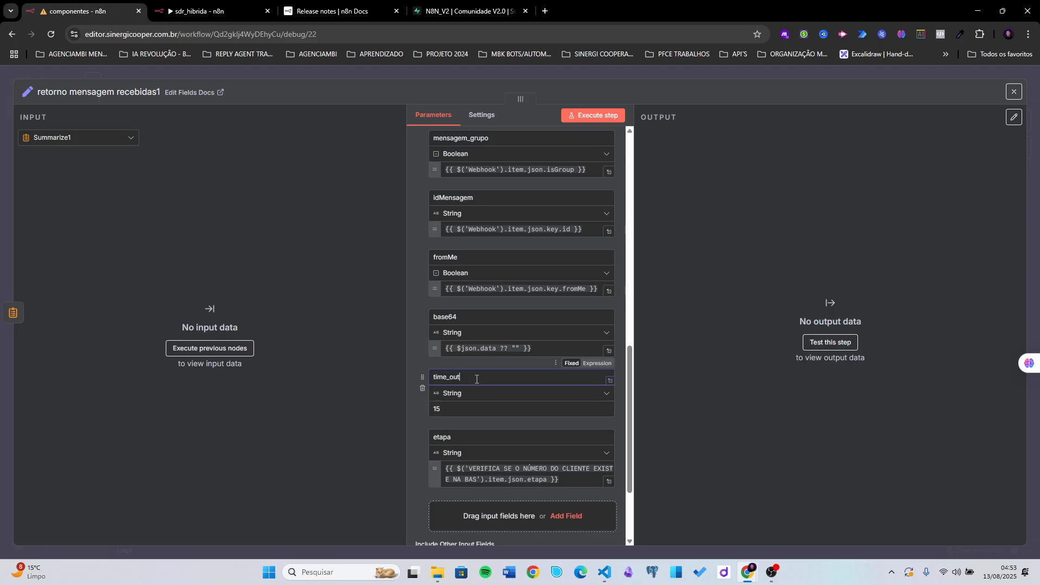
{"action": "left_click", "coordinate": [423, 388]}
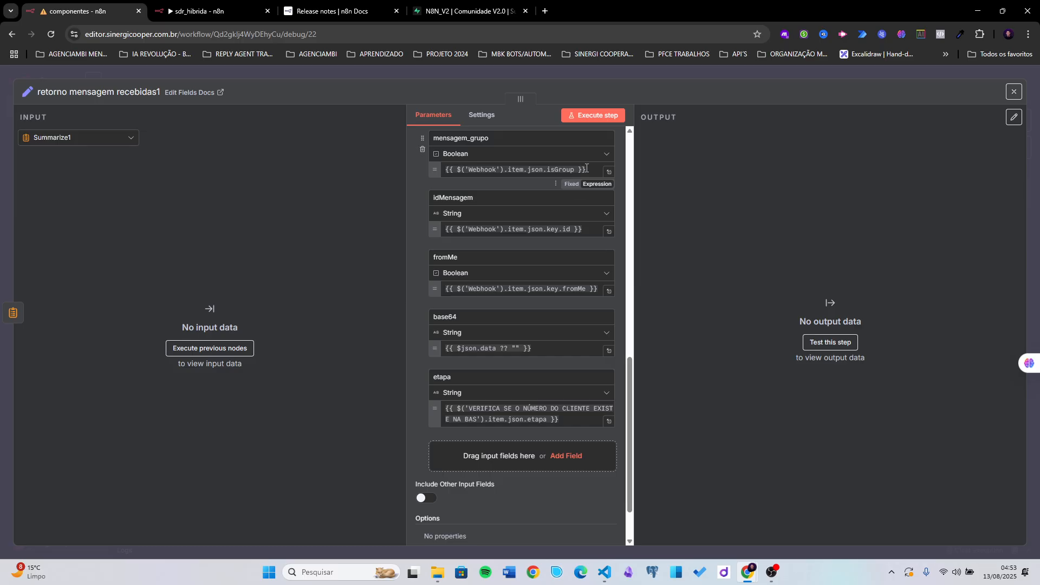
{"action": "left_click", "coordinate": [697, 70]}
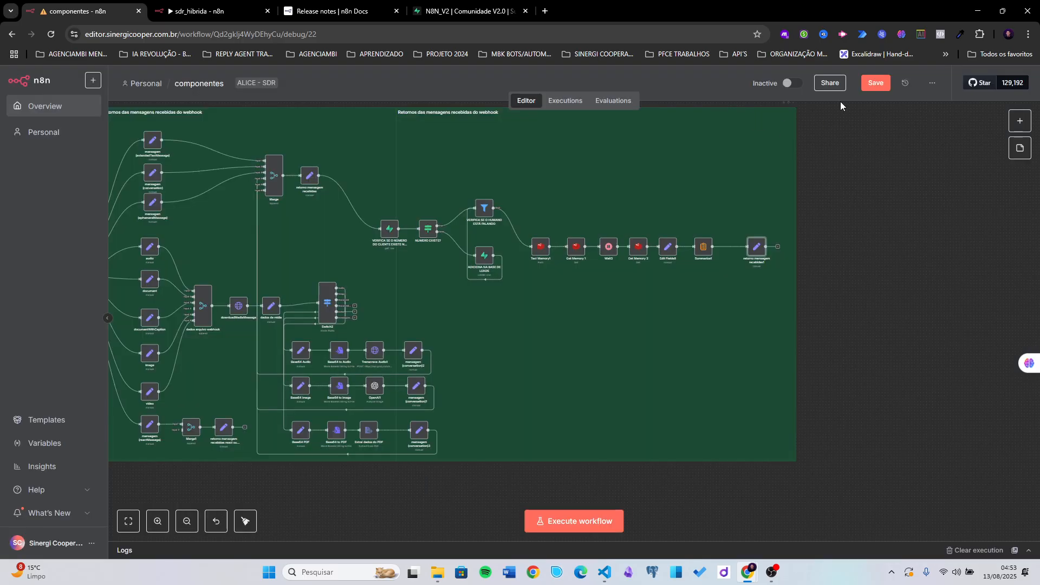
{"action": "left_click", "coordinate": [874, 84]}
{"action": "left_click", "coordinate": [196, 11]}
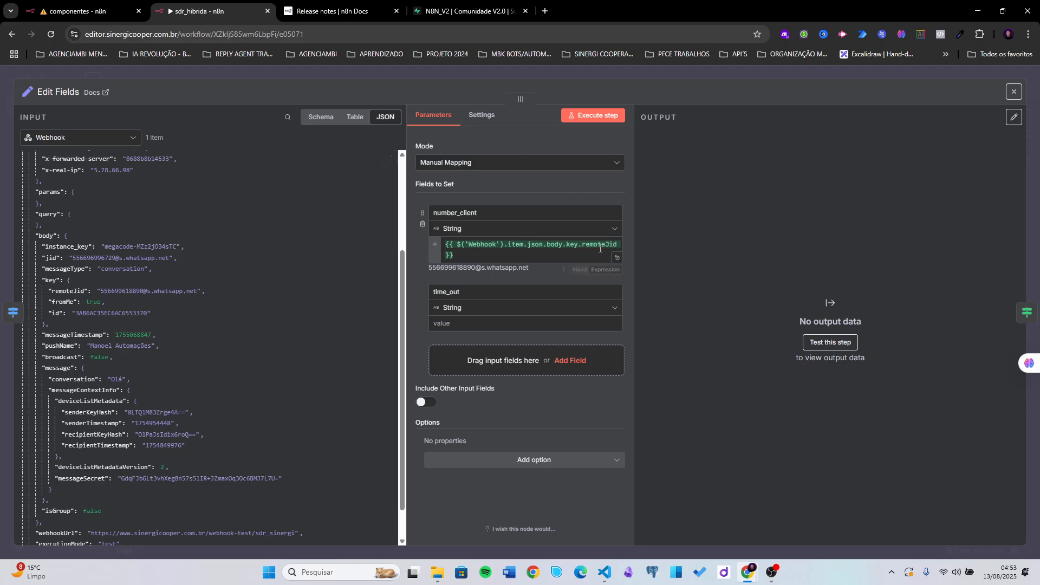
- Set time_out to 30, add an empty mensagem field, and save sdr_hibrida
{"action": "left_click", "coordinate": [454, 321]}
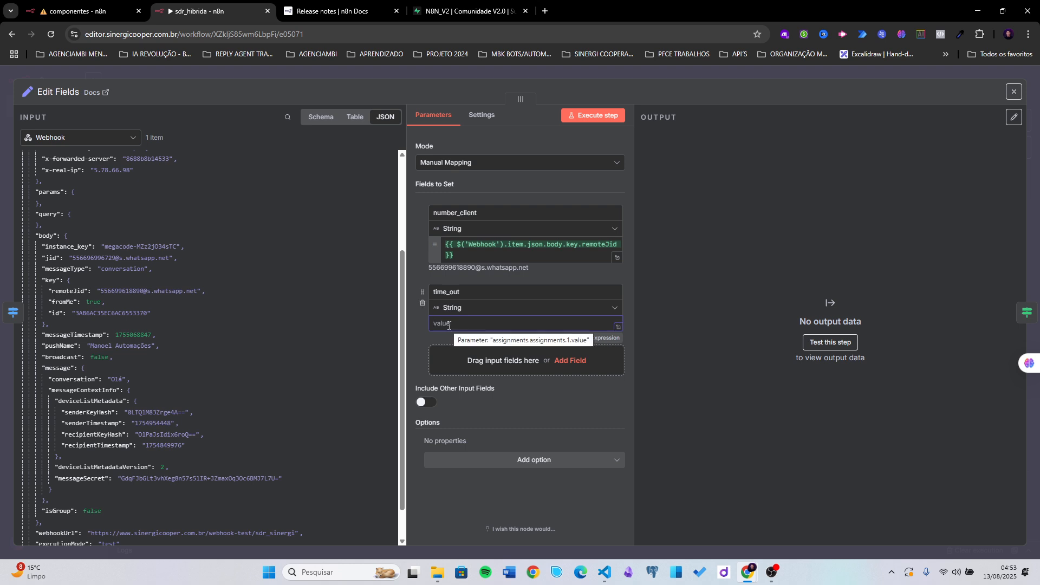
{"action": "type", "text": "30"}
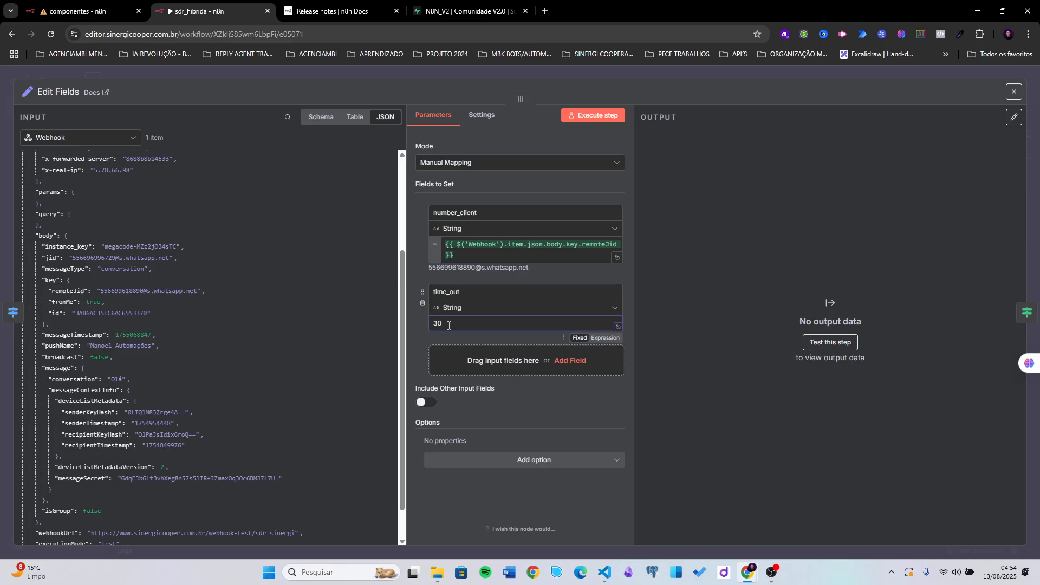
{"action": "left_click", "coordinate": [422, 346]}
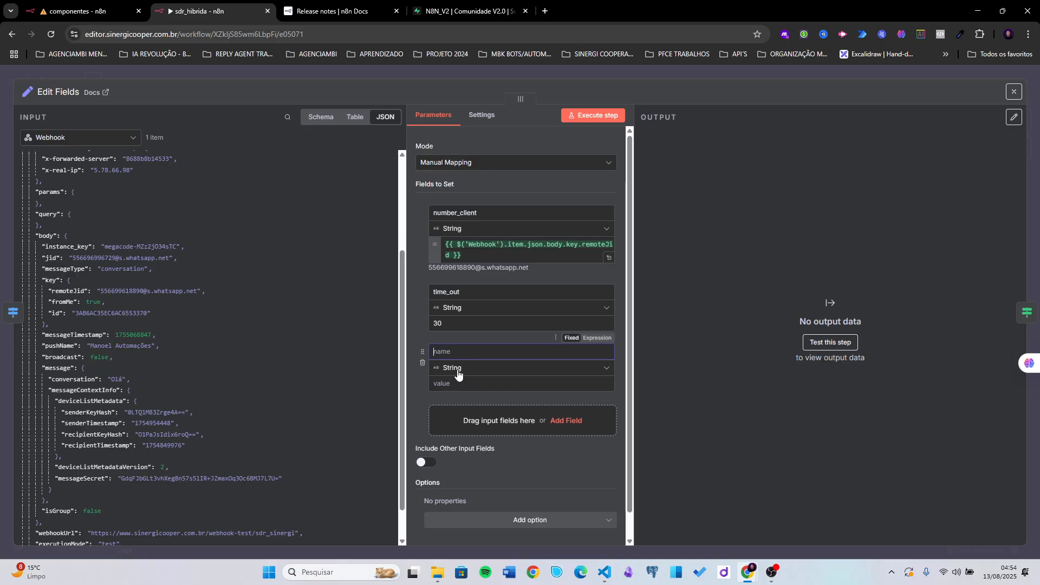
{"action": "type", "text": "mensagem"}
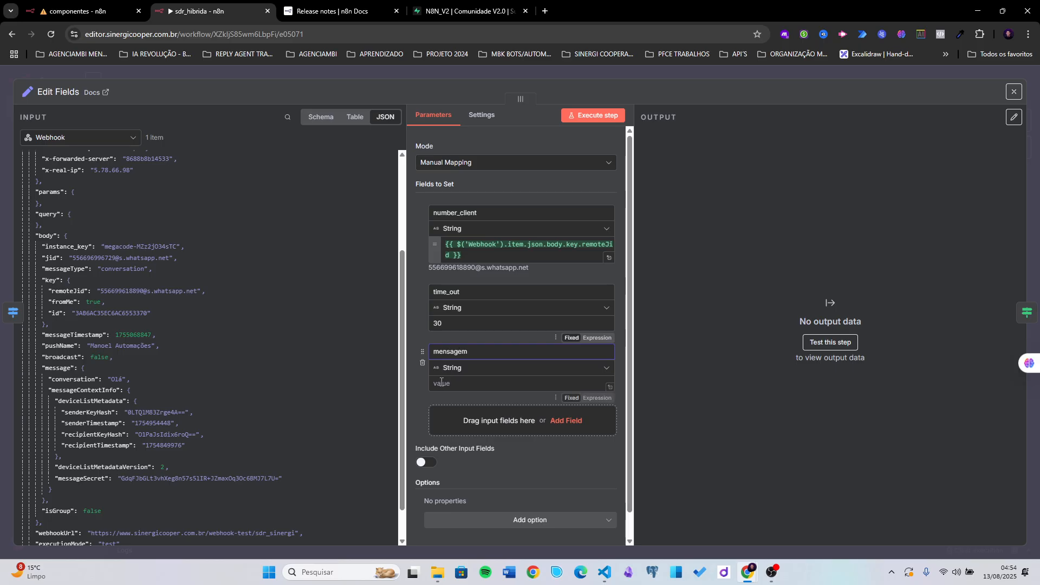
{"action": "left_click", "coordinate": [443, 383]}
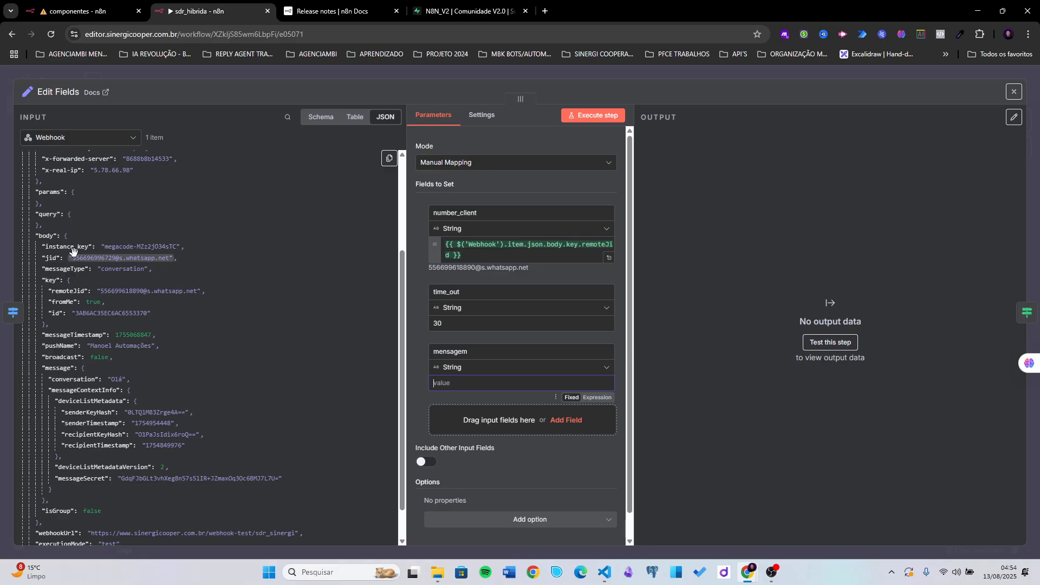
{"action": "scroll", "coordinate": [103, 265], "scroll_direction": "up", "scroll_amount": 5}
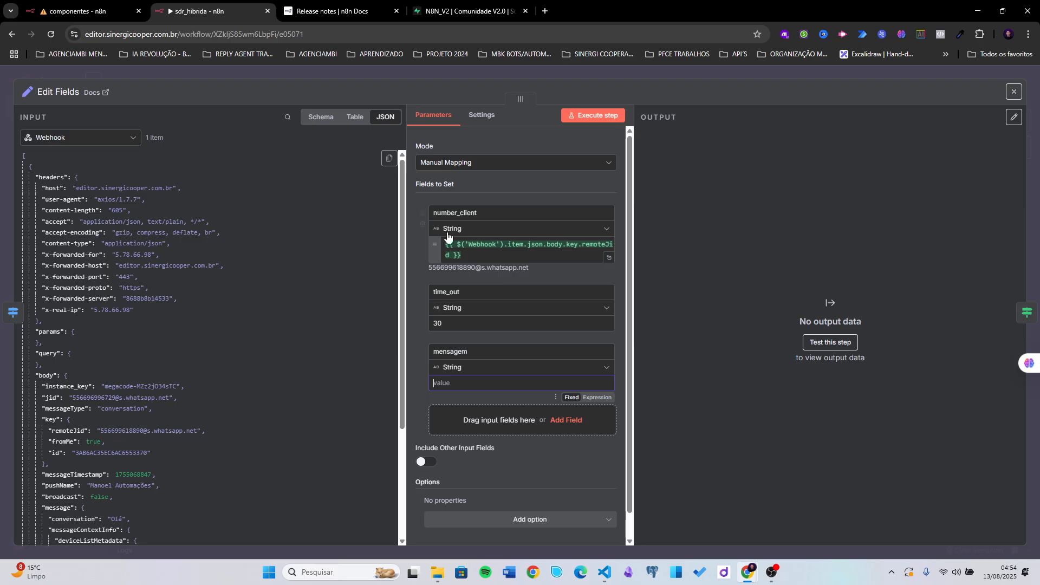
{"action": "left_click", "coordinate": [650, 74]}
{"action": "left_click", "coordinate": [876, 88]}
{"action": "scroll", "coordinate": [412, 364], "scroll_direction": "left", "scroll_amount": 5}
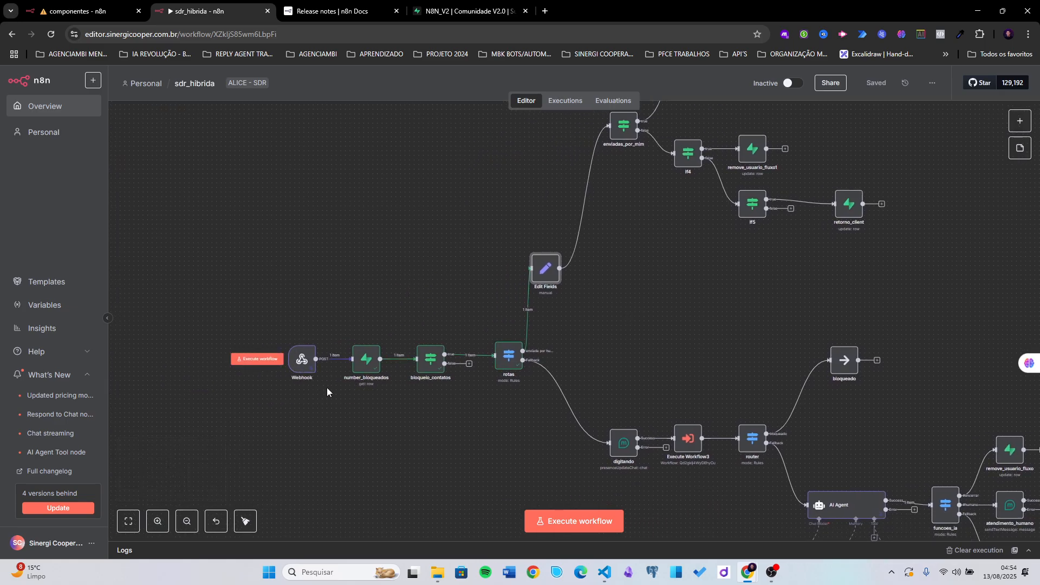
- Remove the Edit Fields→enviadas_por_mim and rotas Fallback→digitando links, then save
{"action": "left_click", "coordinate": [301, 358]}
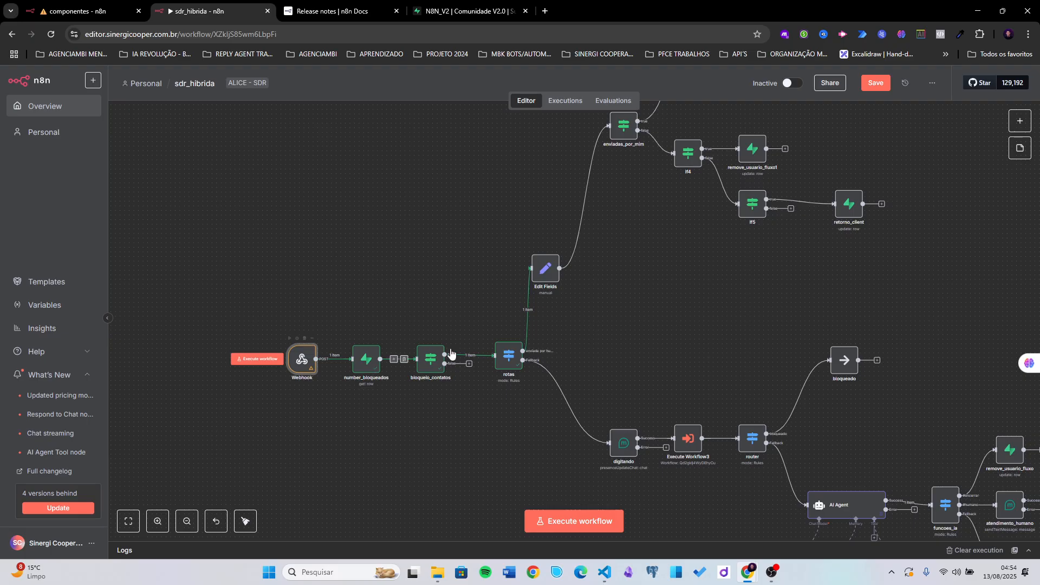
{"action": "left_click", "coordinate": [587, 213]}
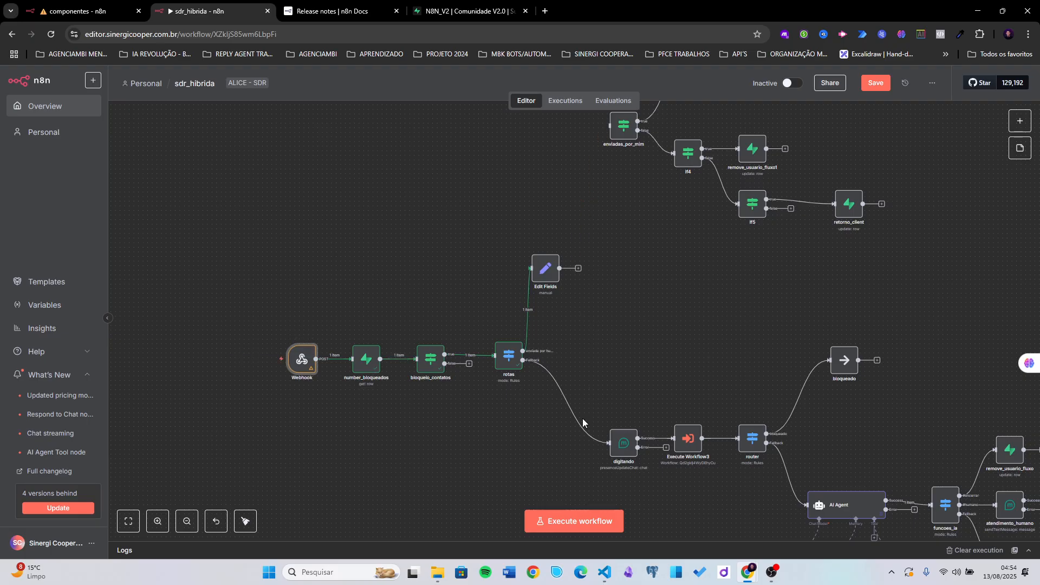
{"action": "left_click", "coordinate": [576, 406]}
{"action": "left_click", "coordinate": [876, 83]}
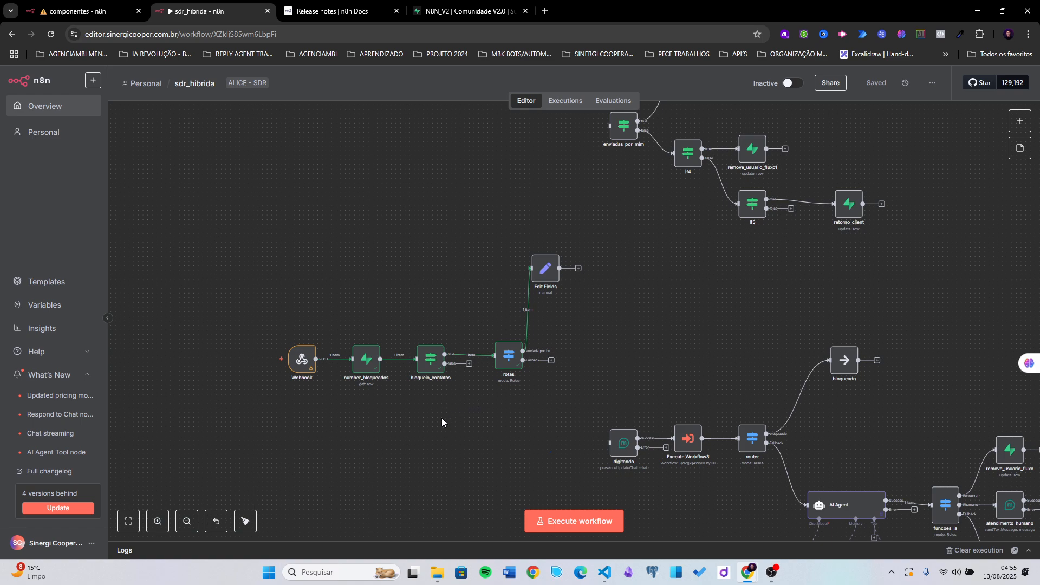
- Run a webhook test so Edit Fields outputs number_client, time_out 30 and empty mensagem
{"action": "scroll", "coordinate": [480, 401], "scroll_direction": "down", "scroll_amount": 1}
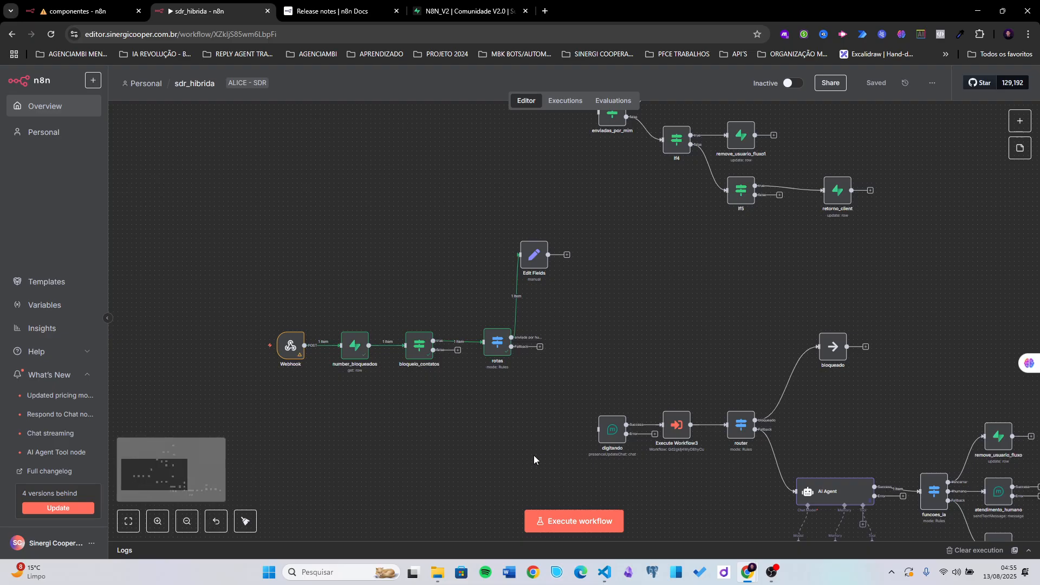
{"action": "left_click", "coordinate": [553, 518]}
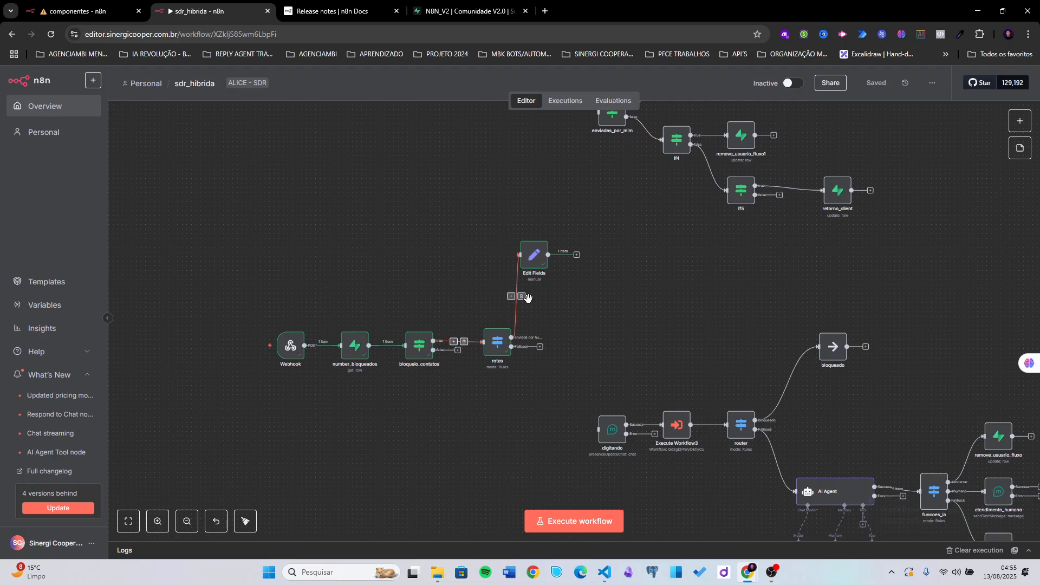
{"action": "scroll", "coordinate": [524, 296], "scroll_direction": "up", "scroll_amount": 3}
- In Edit Fields, show Webhook input and append .replaceAll('@s.whatsapp.net','') to number_client's remoteJid
{"action": "double_click", "coordinate": [533, 225]}
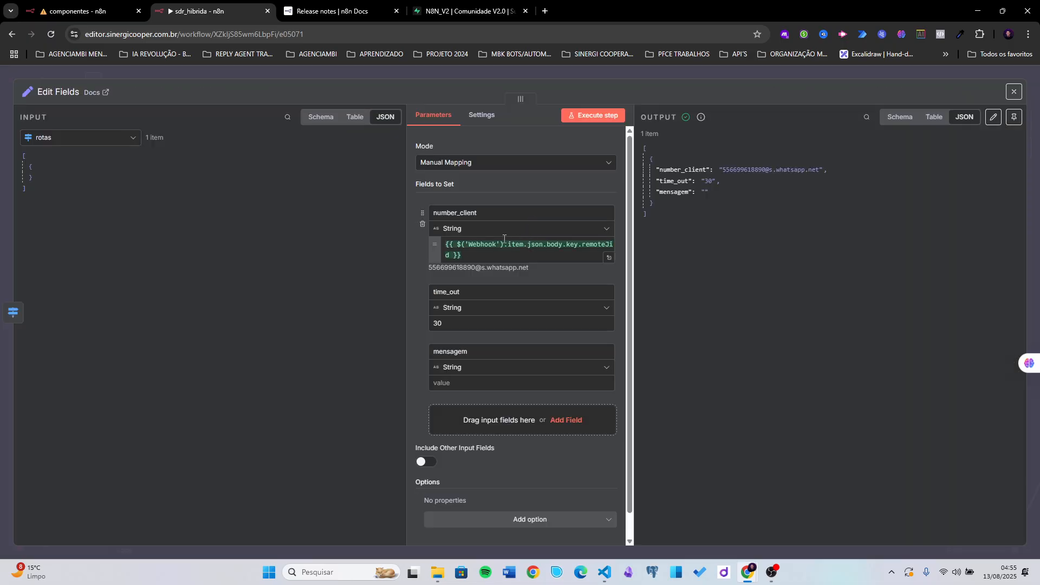
{"action": "left_click", "coordinate": [63, 139]}
{"action": "left_click", "coordinate": [97, 219]}
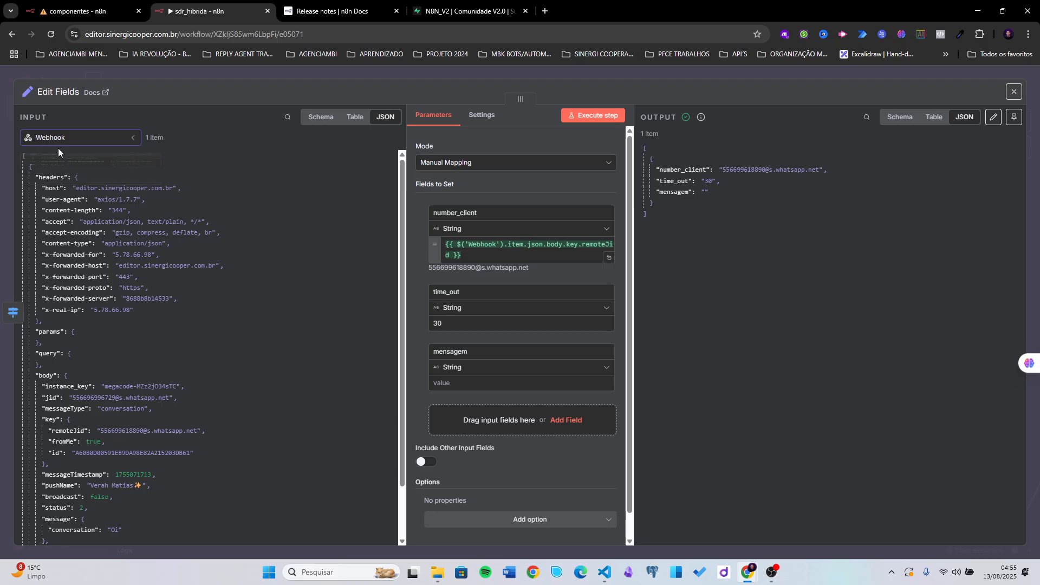
{"action": "scroll", "coordinate": [102, 321], "scroll_direction": "down", "scroll_amount": 3}
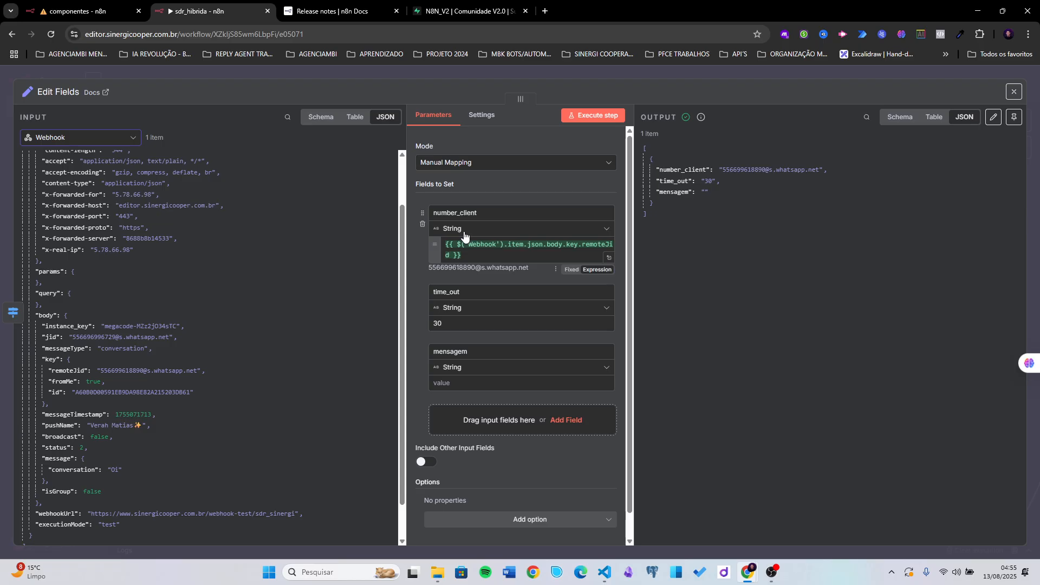
{"action": "left_click", "coordinate": [464, 258]}
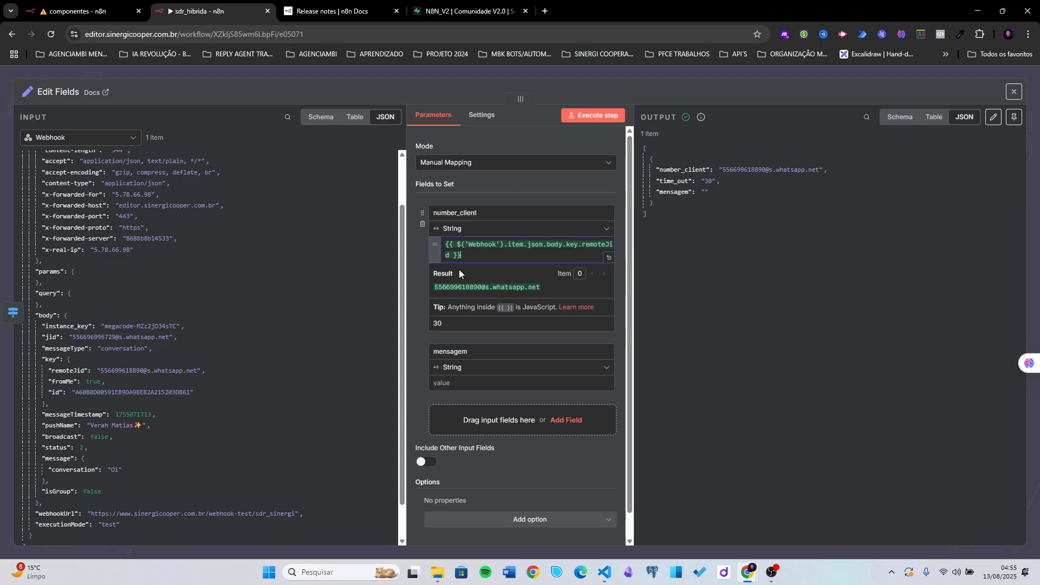
{"action": "left_click", "coordinate": [452, 254]}
{"action": "type", "text": "d"}
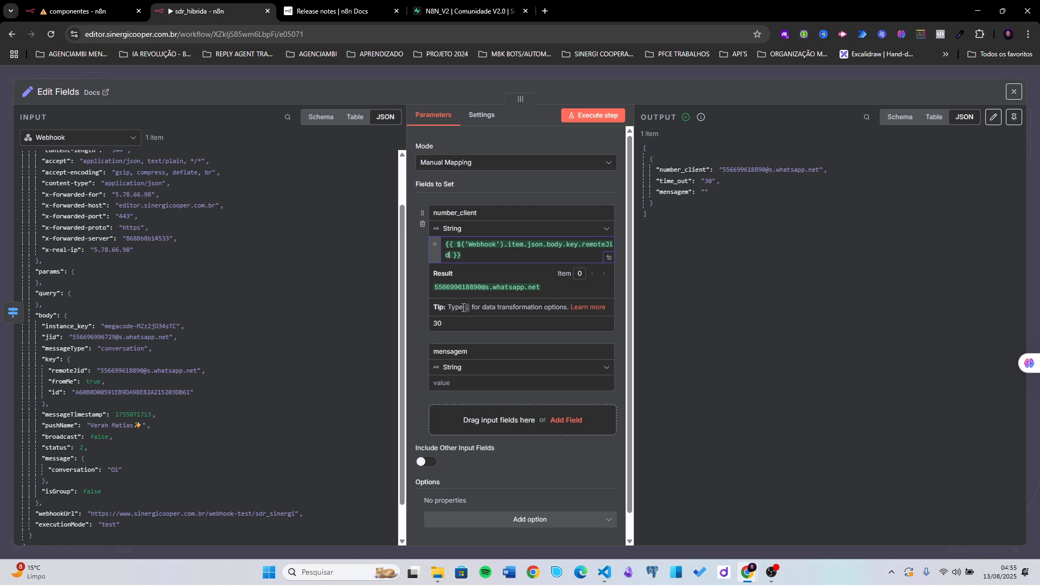
{"action": "type", "text": ".re"}
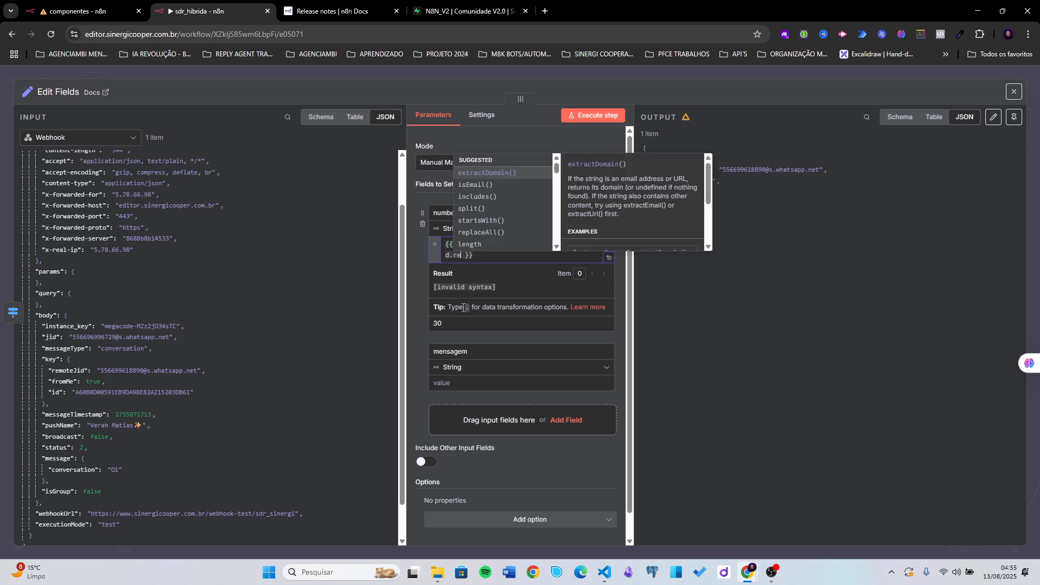
{"action": "left_click", "coordinate": [504, 174]}
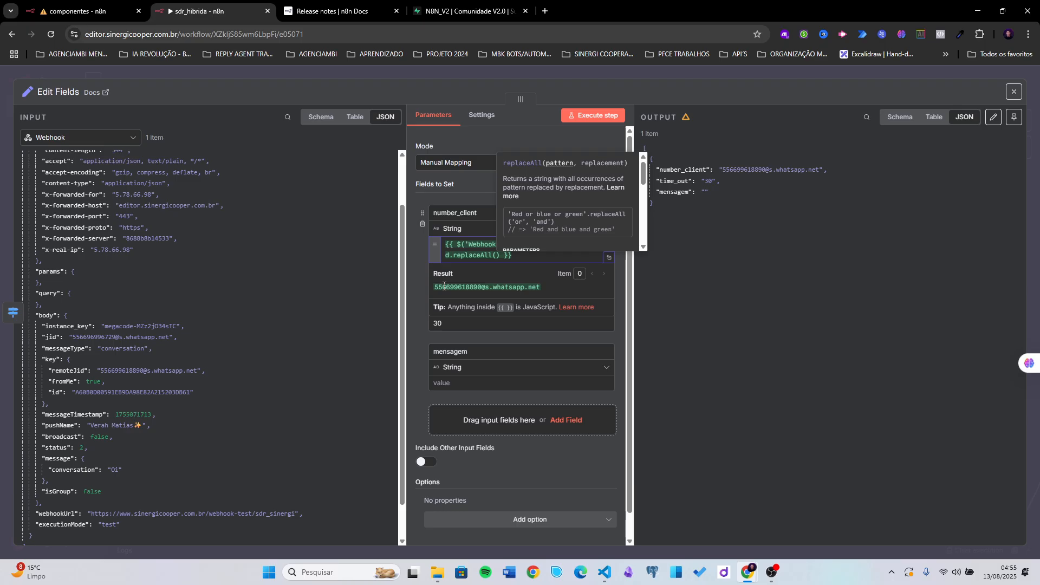
{"action": "type", "text": "'"}
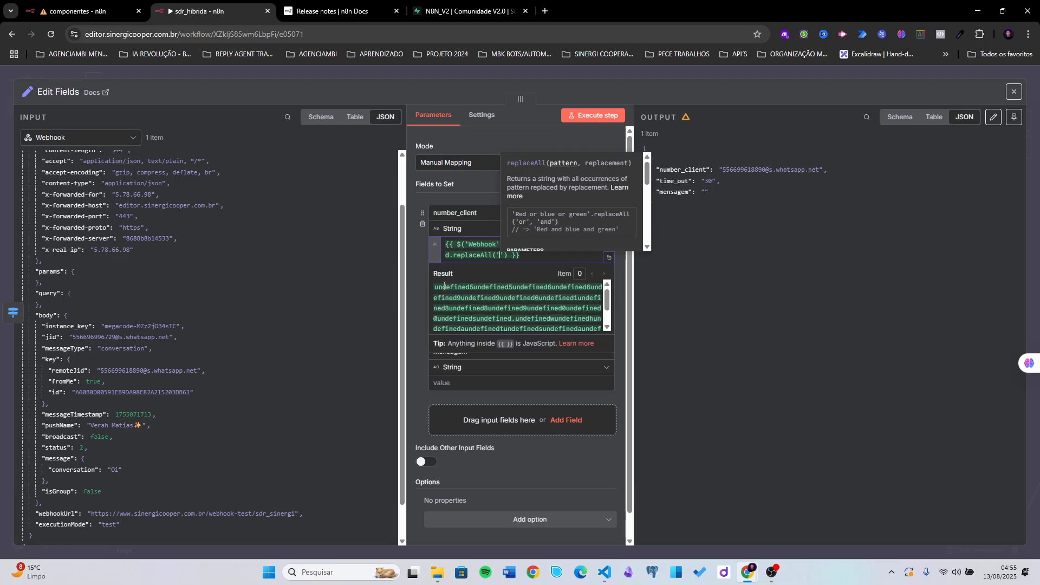
{"action": "type", "text": "@s"}
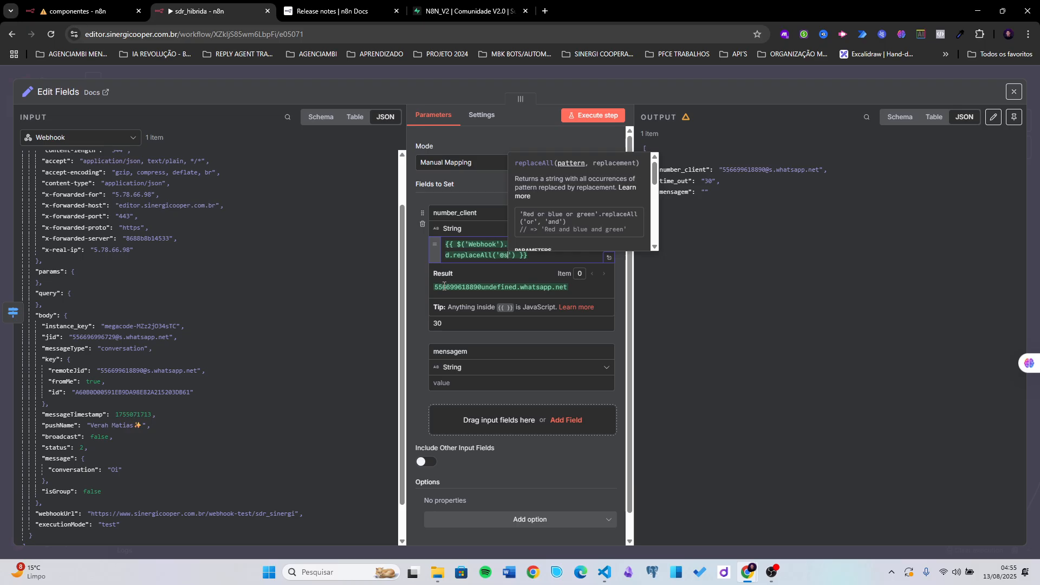
{"action": "type", "text": ".whats"}
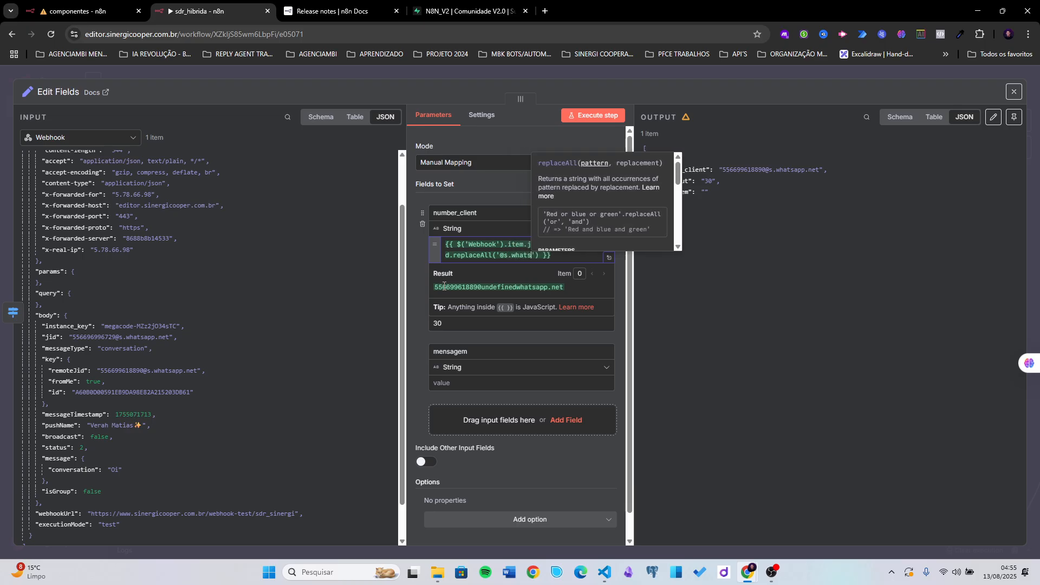
{"action": "type", "text": "app.net"}
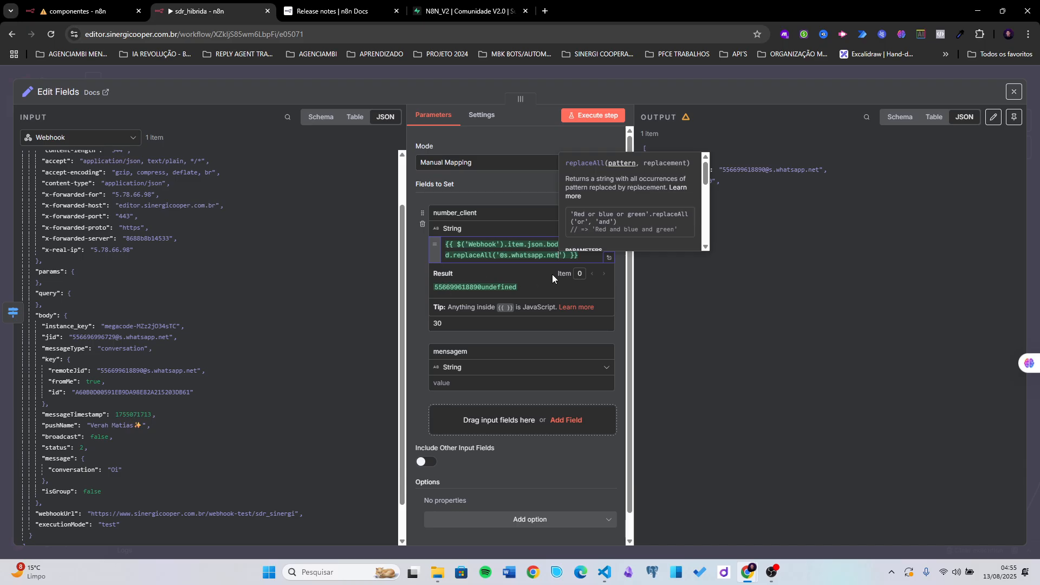
{"action": "type", "text": "','"}
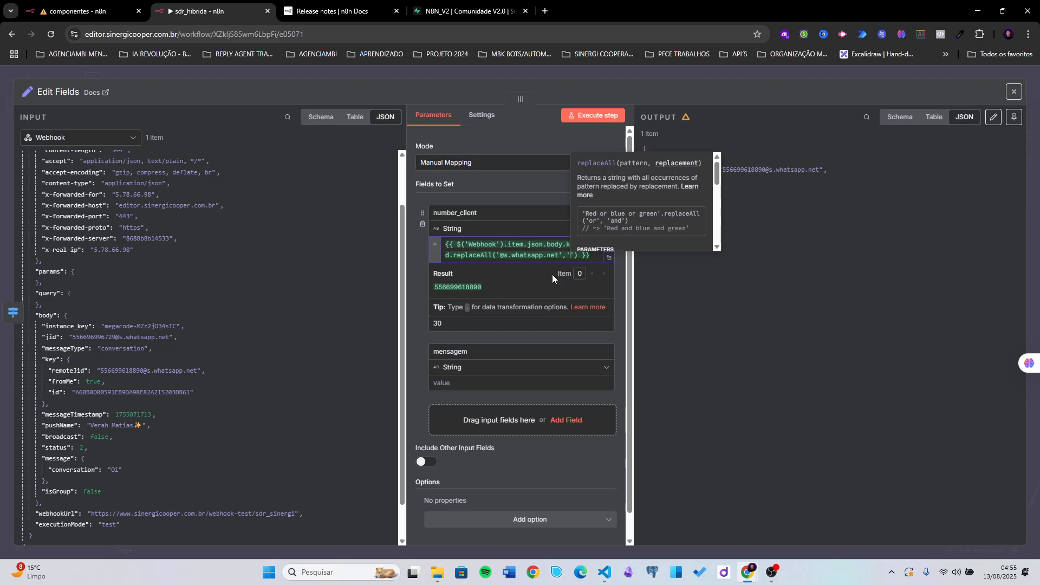
{"action": "left_click", "coordinate": [424, 276]}
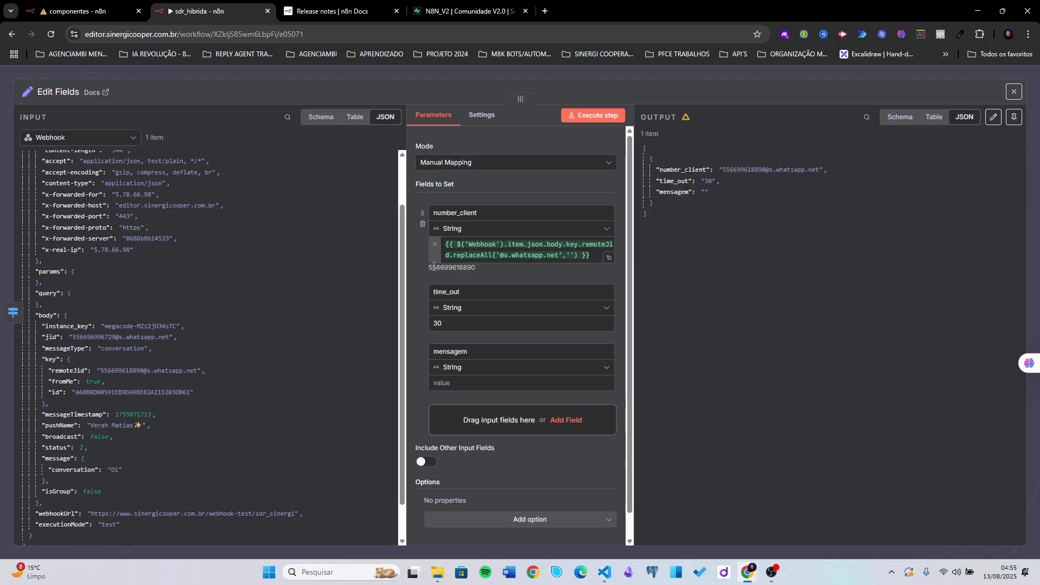
- Replace the item reference with first() in the number_client expression
{"action": "double_click", "coordinate": [516, 243]}
{"action": "type", "text": "f"}
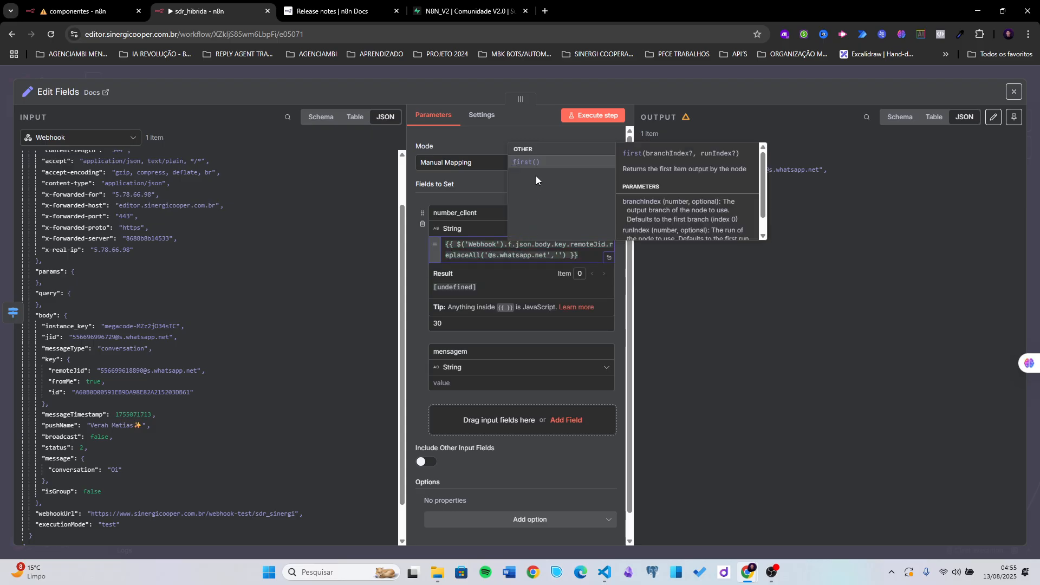
{"action": "key", "text": "Return"}
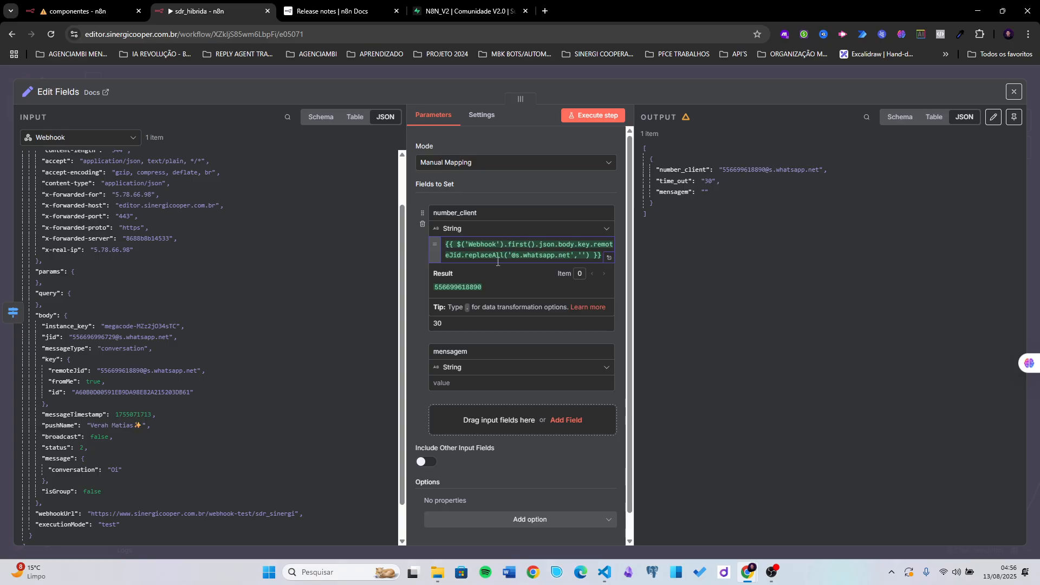
{"action": "left_click", "coordinate": [419, 258]}
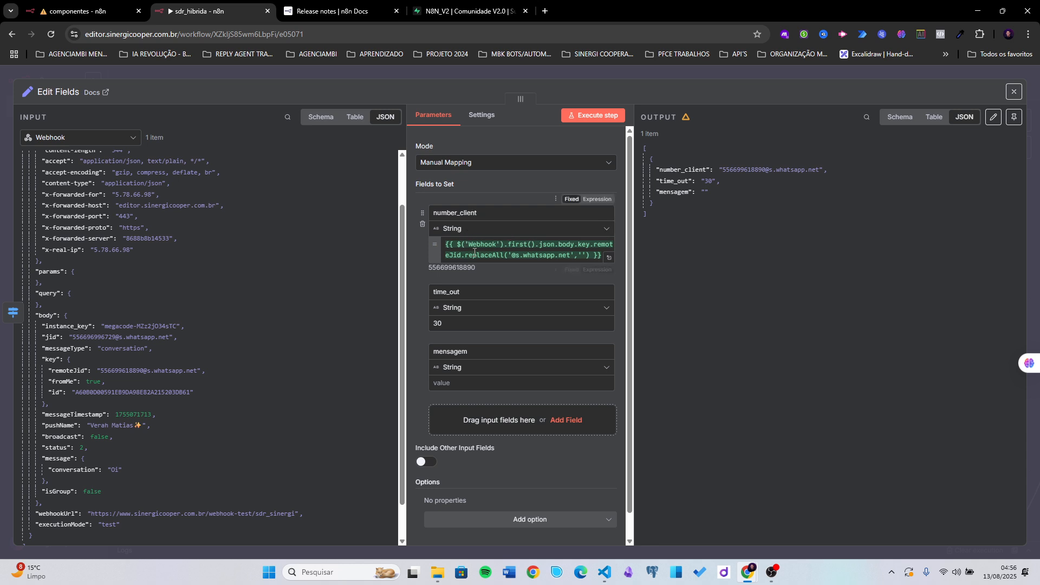
- Map the Webhook's body.message.conversation into the mensagem field, previewing 'Oi'
{"action": "left_click", "coordinate": [483, 382]}
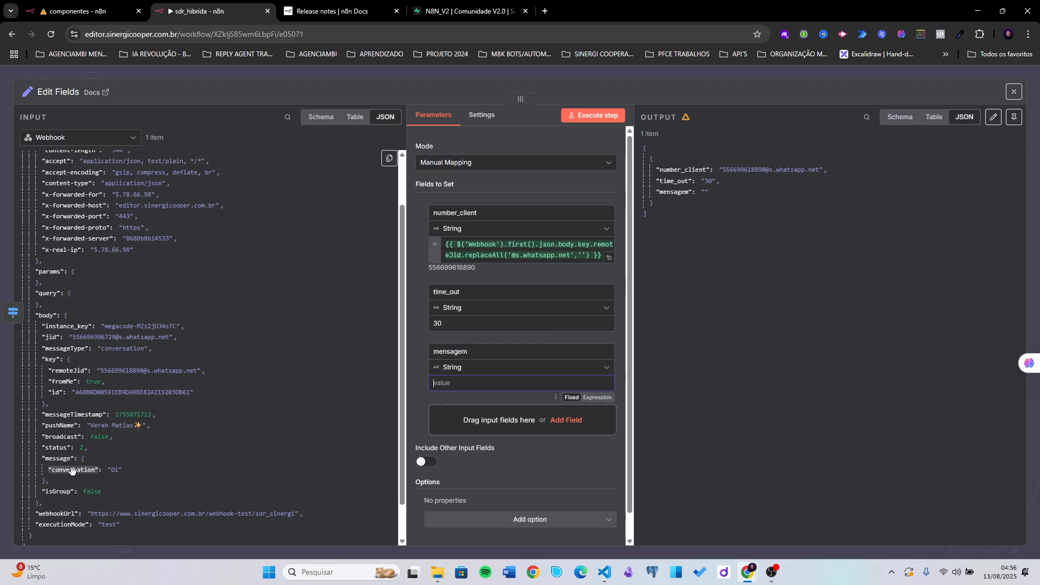
{"action": "left_click_drag", "start_coordinate": [81, 468], "coordinate": [472, 383]}
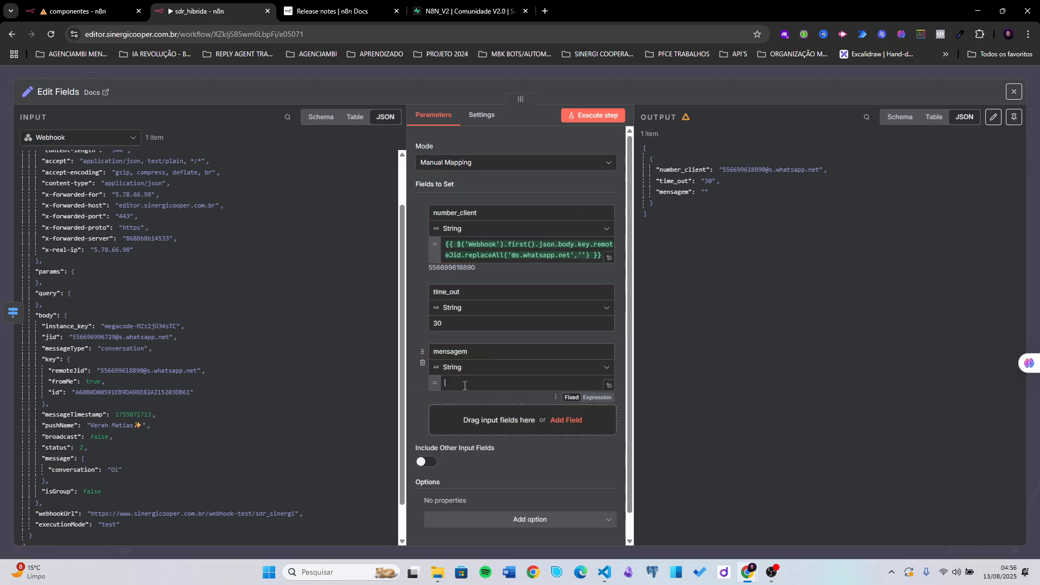
{"action": "left_click", "coordinate": [482, 352]}
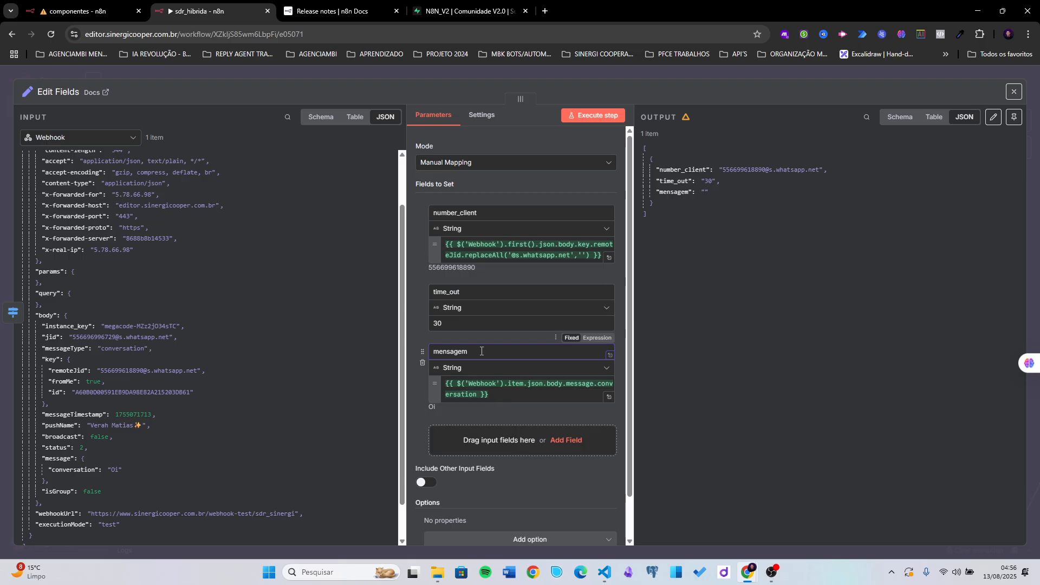
{"action": "left_click", "coordinate": [422, 398]}
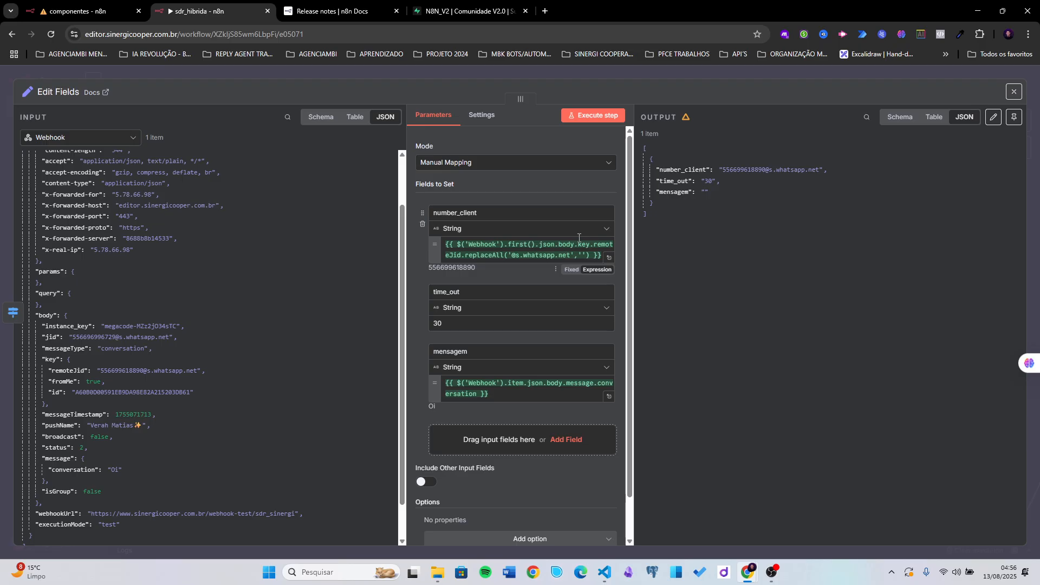
- Rename the Edit Fields node to 'dados'
{"action": "left_click", "coordinate": [703, 77]}
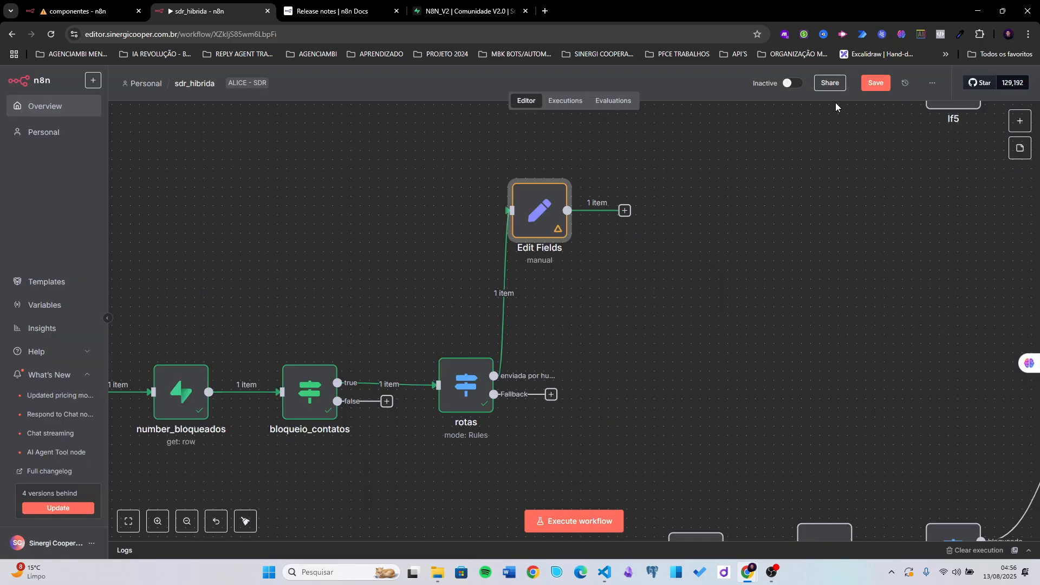
{"action": "left_click_drag", "start_coordinate": [668, 198], "coordinate": [592, 248]}
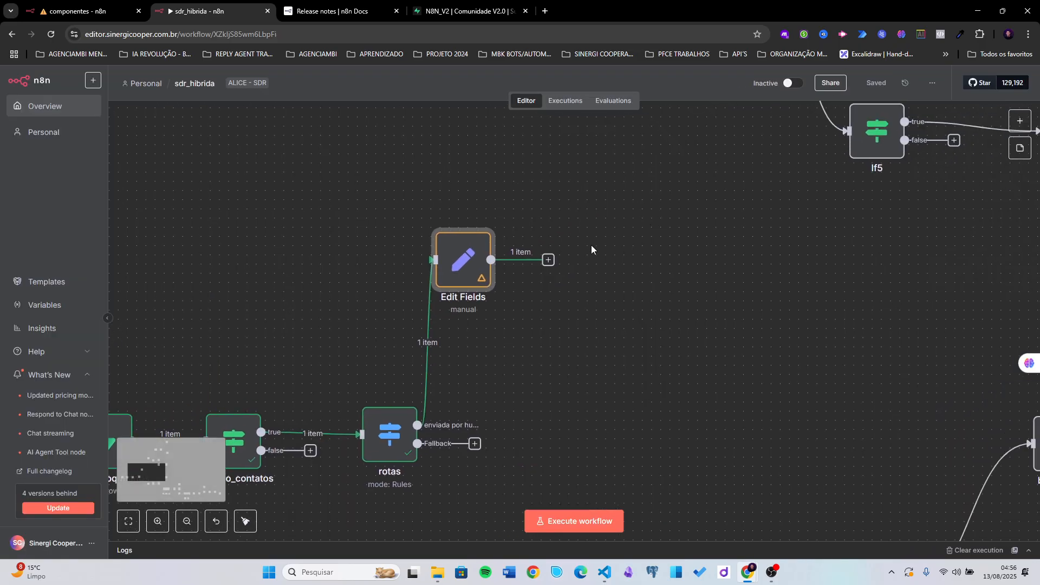
{"action": "right_click", "coordinate": [473, 264]}
{"action": "left_click", "coordinate": [487, 307]}
{"action": "type", "text": "dados"}
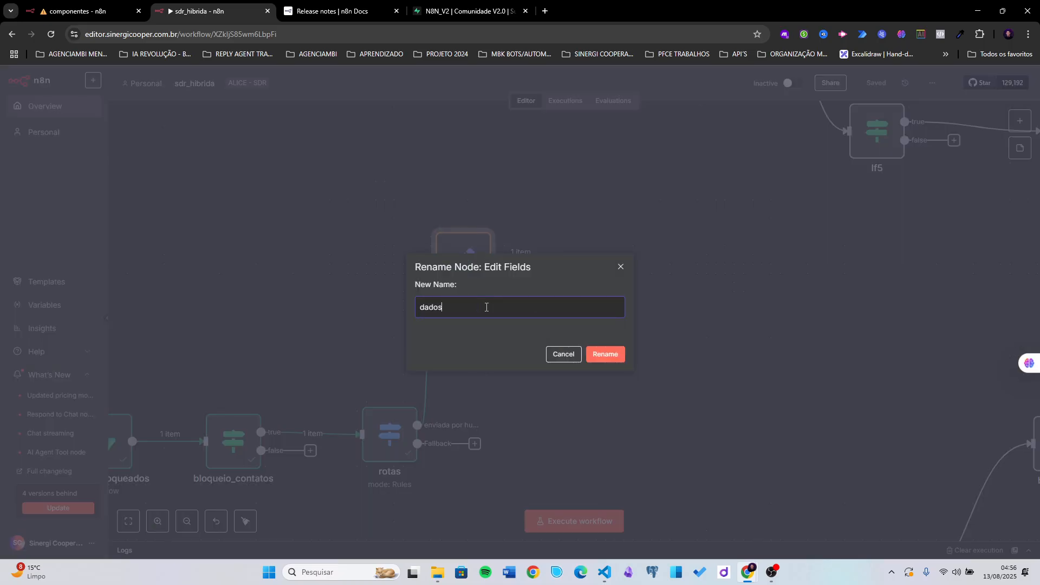
{"action": "key", "text": "Return"}
- Connect the dados output to the enviadas_por_mim node
{"action": "scroll", "coordinate": [601, 270], "scroll_direction": "down", "scroll_amount": 3}
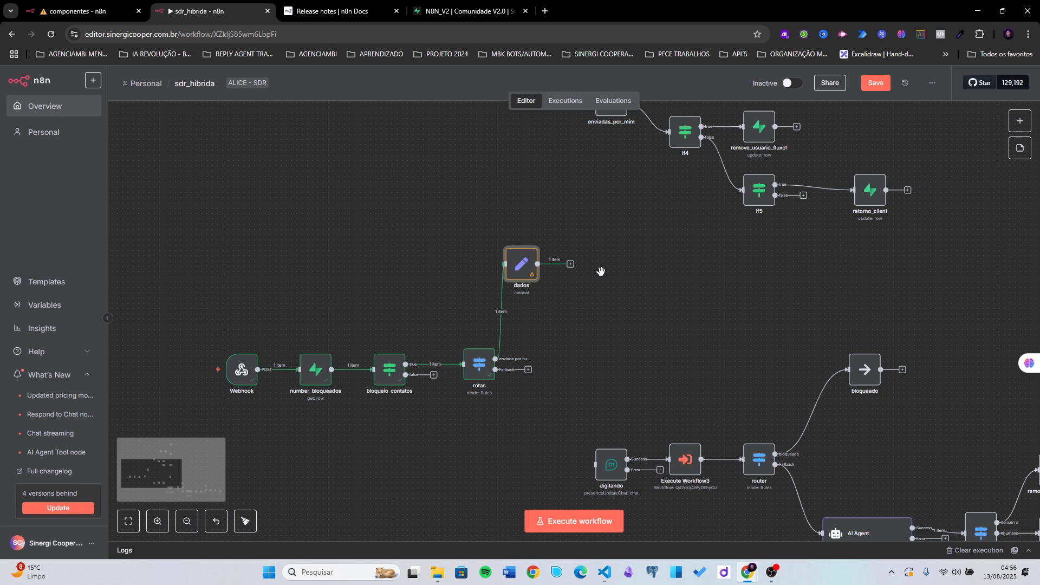
{"action": "scroll", "coordinate": [641, 300], "scroll_direction": "up", "scroll_amount": 2}
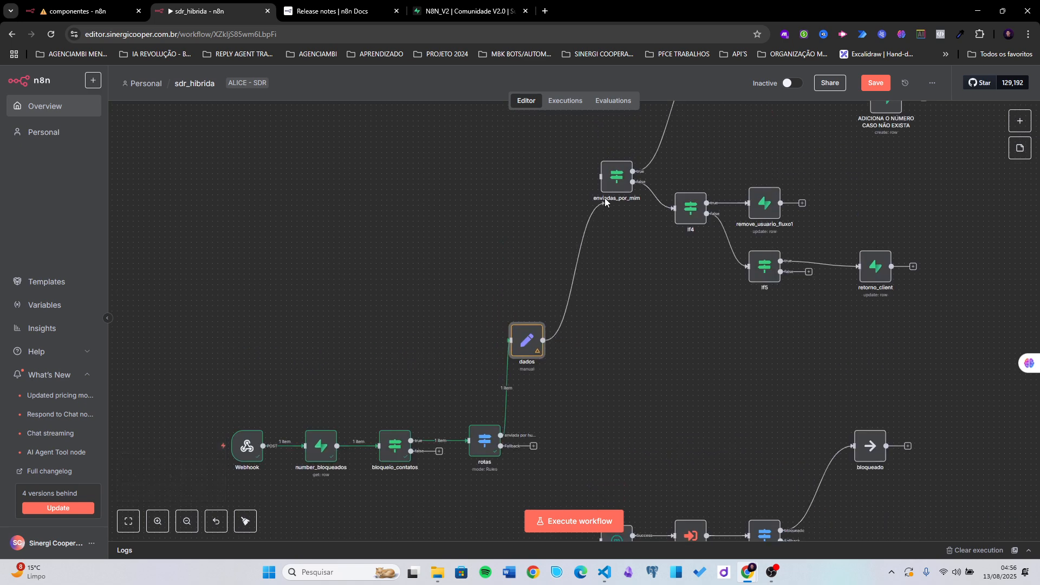
{"action": "left_click_drag", "start_coordinate": [613, 223], "coordinate": [547, 277]}
{"action": "mouse_move", "coordinate": [539, 232]}
{"action": "left_mouse_down"}
{"action": "mouse_move", "coordinate": [517, 234]}
{"action": "mouse_move", "coordinate": [528, 243]}
{"action": "left_mouse_up"}
- Delete enviadas_por_mim's fromMe 'is true' condition, keeping only mensagem contains '#'
{"action": "double_click", "coordinate": [528, 243]}
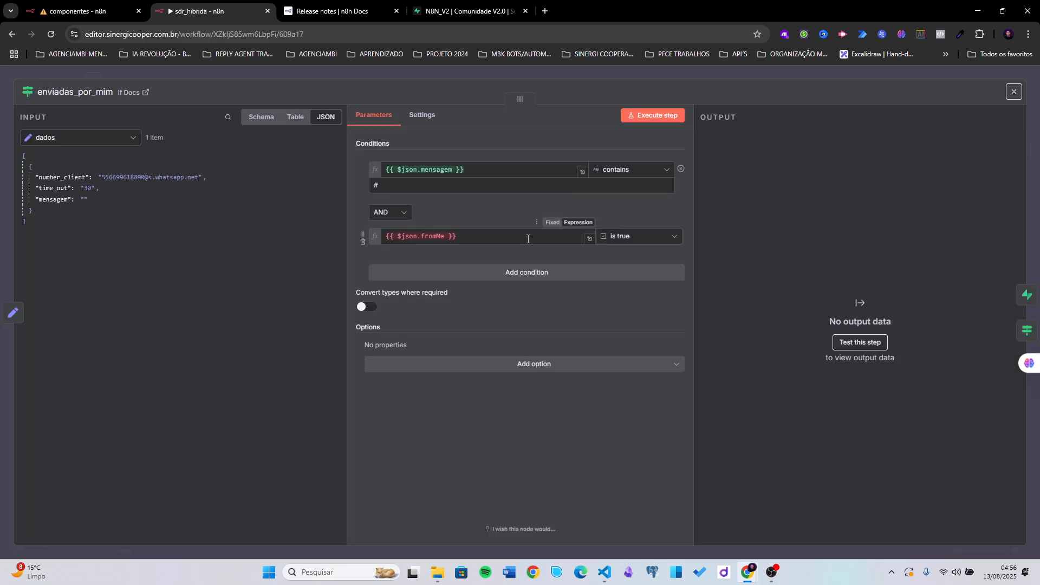
{"action": "left_click", "coordinate": [442, 236]}
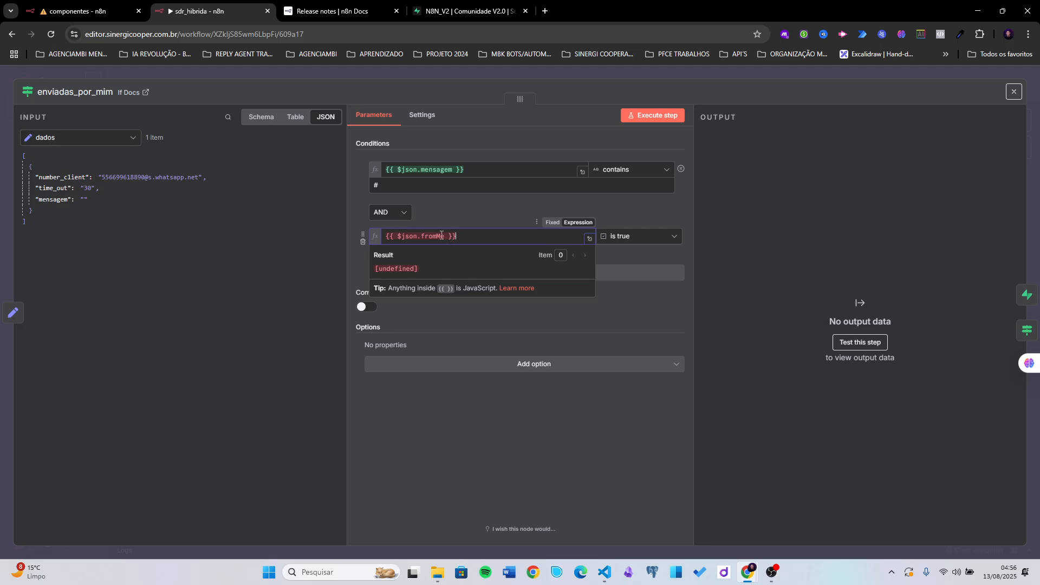
{"action": "left_click", "coordinate": [363, 242]}
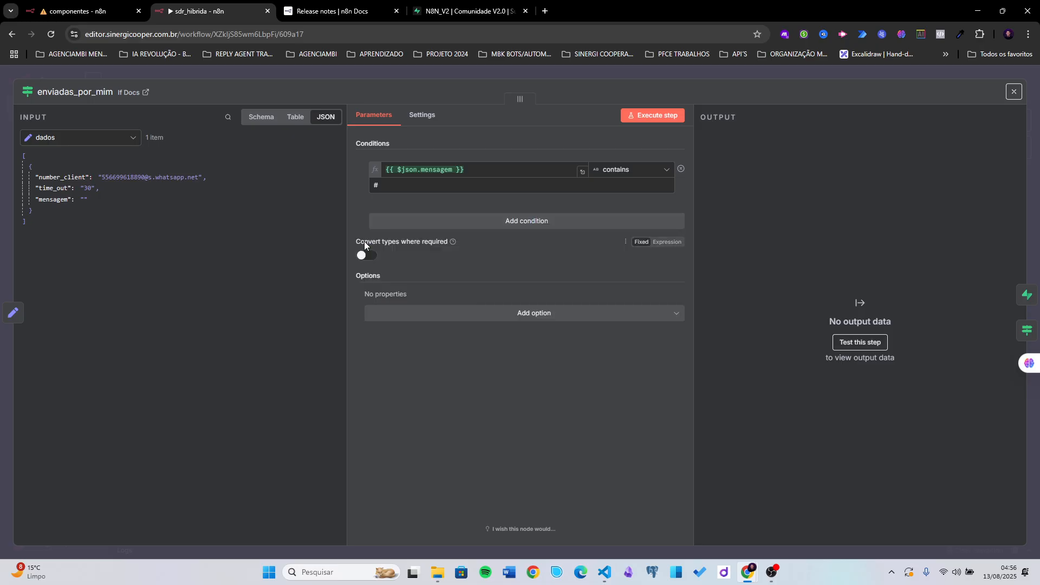
{"action": "left_click", "coordinate": [423, 169]}
{"action": "left_click", "coordinate": [455, 154]}
{"action": "left_click", "coordinate": [411, 188]}
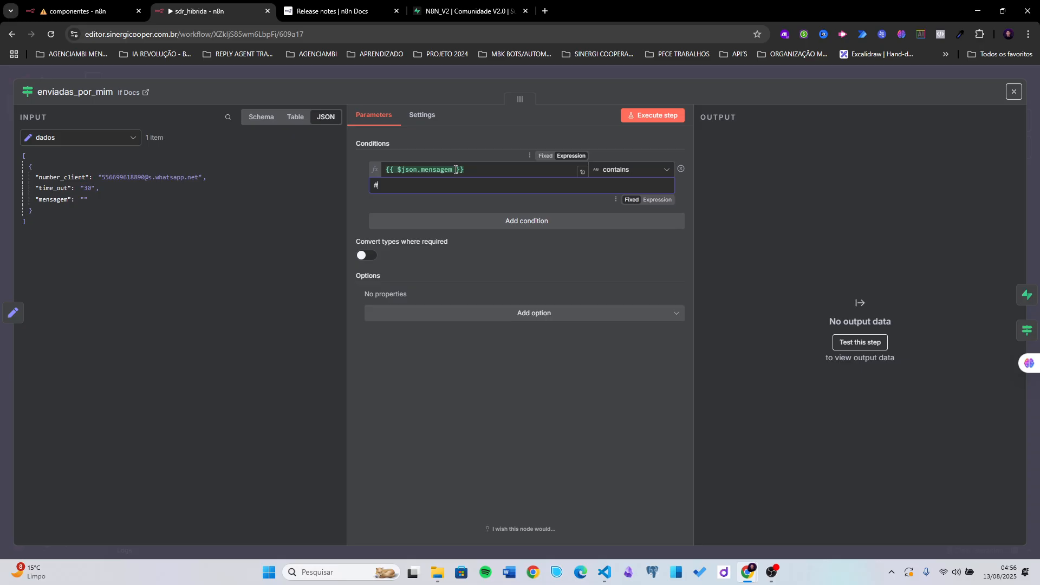
- Move the enviadas_por_mim node higher up the canvas
{"action": "left_click", "coordinate": [729, 79]}
{"action": "scroll", "coordinate": [717, 204], "scroll_direction": "right", "scroll_amount": 2}
{"action": "scroll", "coordinate": [717, 205], "scroll_direction": "up", "scroll_amount": 1}
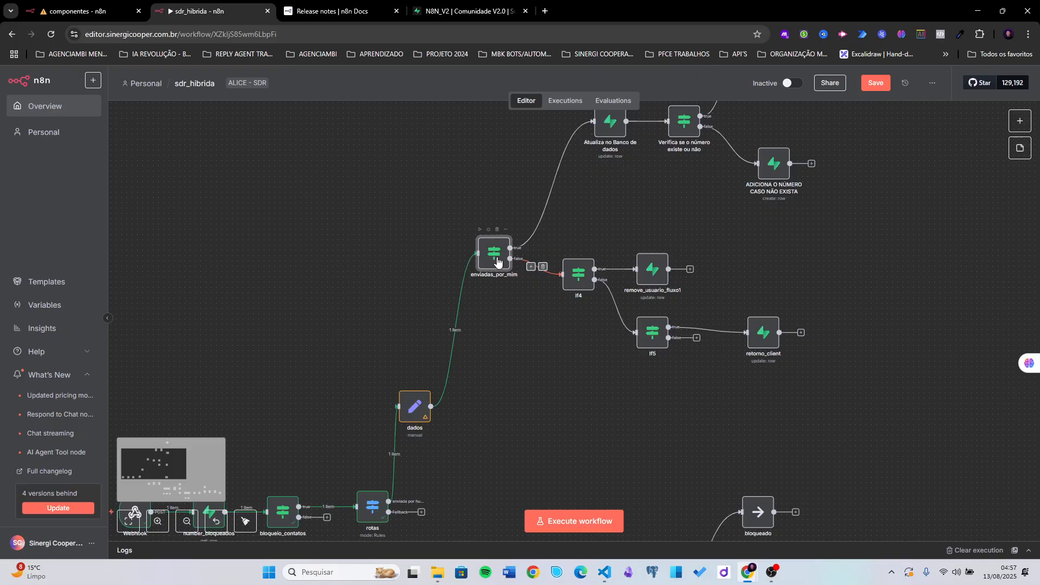
{"action": "left_click_drag", "start_coordinate": [494, 254], "coordinate": [506, 197]}
{"action": "scroll", "coordinate": [580, 222], "scroll_direction": "right", "scroll_amount": 6}
{"action": "scroll", "coordinate": [579, 222], "scroll_direction": "up", "scroll_amount": 3}
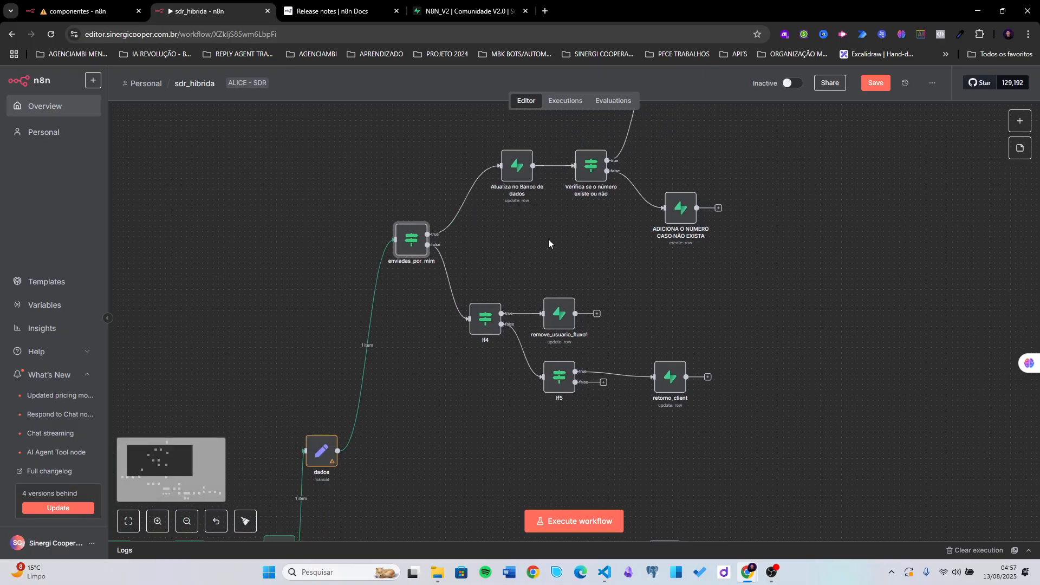
{"action": "scroll", "coordinate": [580, 241], "scroll_direction": "down", "scroll_amount": 5}
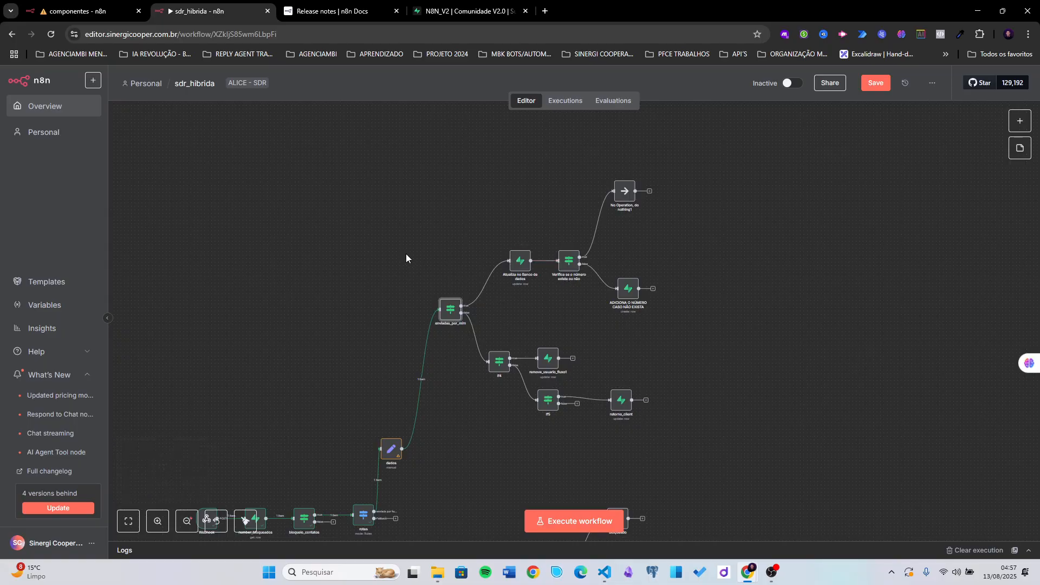
{"action": "scroll", "coordinate": [414, 310], "scroll_direction": "down", "scroll_amount": 3}
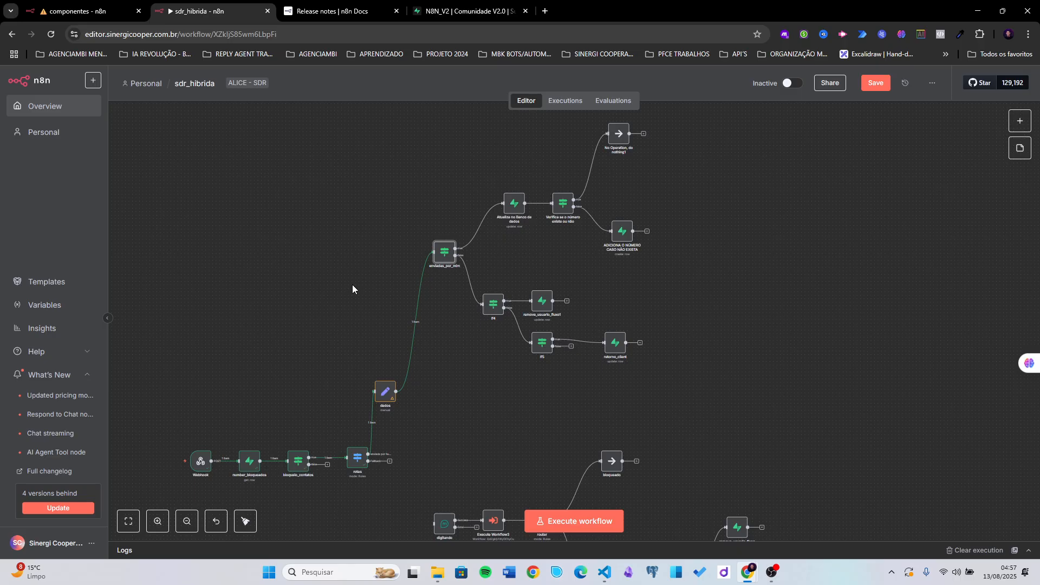
- Reposition the view around the dados branch and save the sdr_hibrida workflow
{"action": "mouse_move", "coordinate": [202, 466]}
{"action": "left_click_drag", "start_coordinate": [292, 371], "coordinate": [311, 320]}
{"action": "mouse_move", "coordinate": [218, 409]}
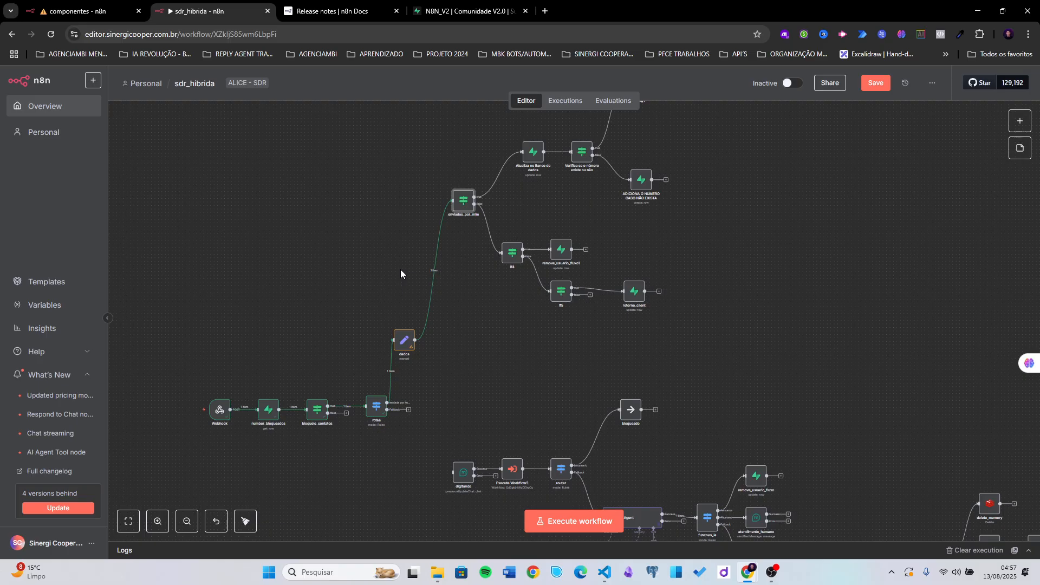
{"action": "left_click_drag", "start_coordinate": [410, 303], "coordinate": [331, 336]}
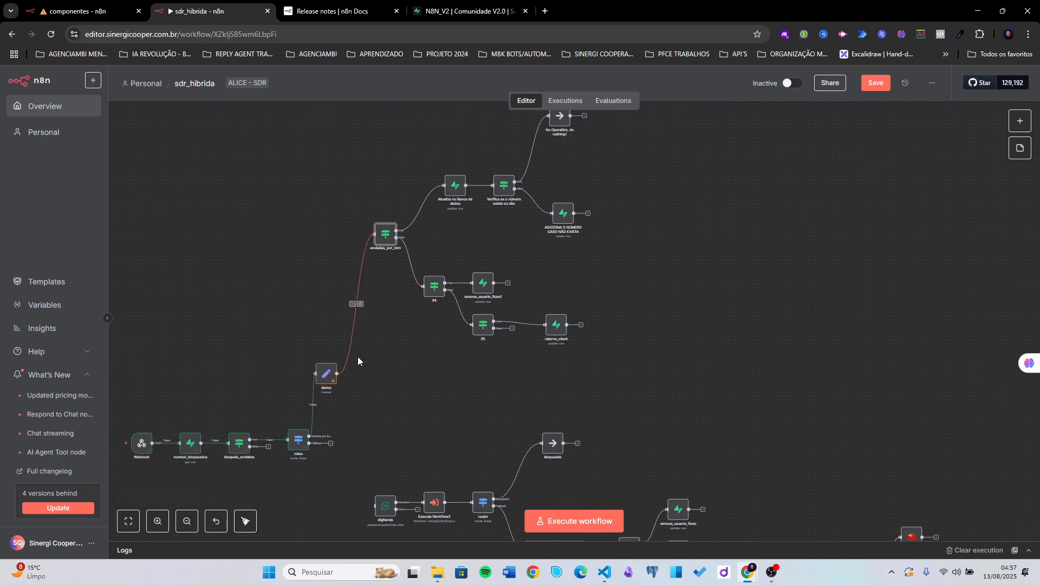
{"action": "left_click_drag", "start_coordinate": [423, 376], "coordinate": [424, 399]}
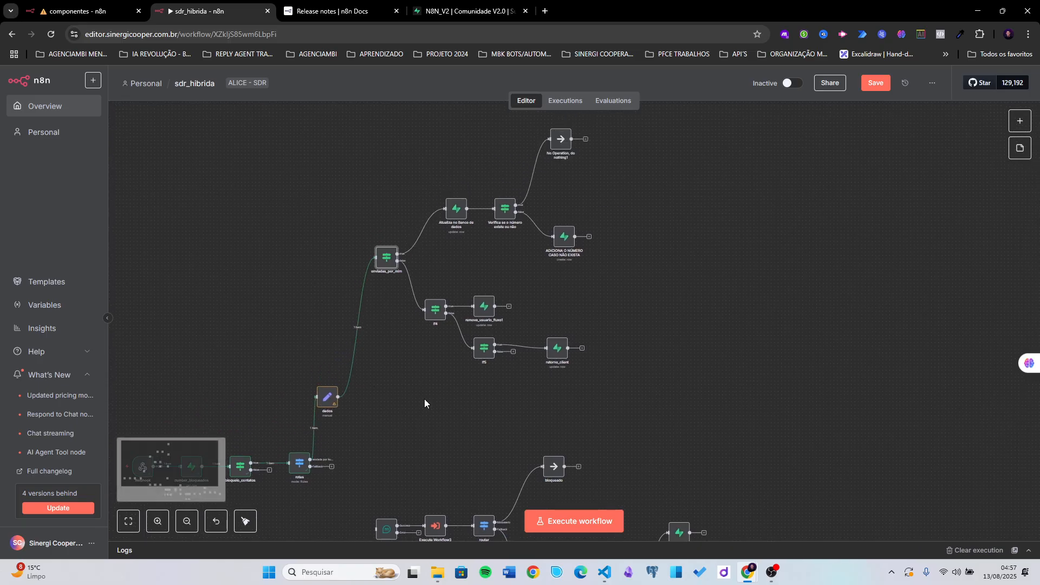
{"action": "left_click", "coordinate": [870, 84]}
{"action": "scroll", "coordinate": [366, 291], "scroll_direction": "down", "scroll_amount": 2}
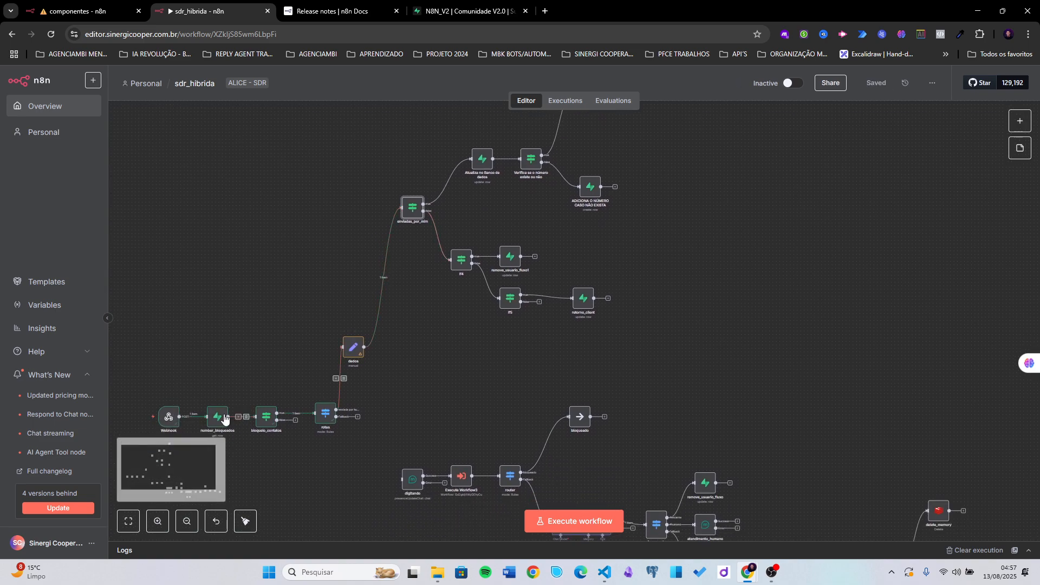
- Review the Webhook node's received JSON, including the status value
{"action": "double_click", "coordinate": [181, 417]}
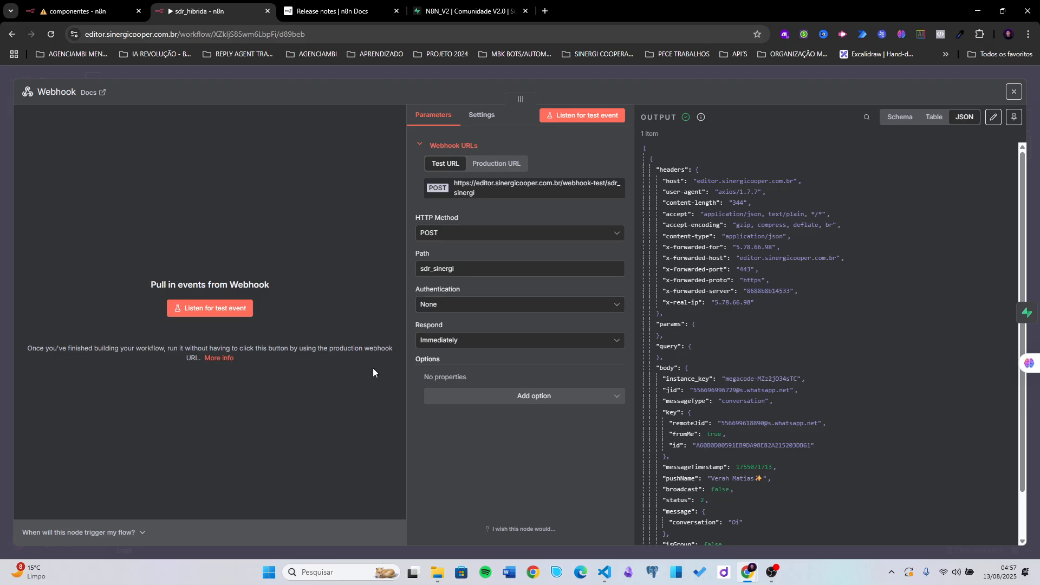
{"action": "scroll", "coordinate": [785, 360], "scroll_direction": "down", "scroll_amount": 2}
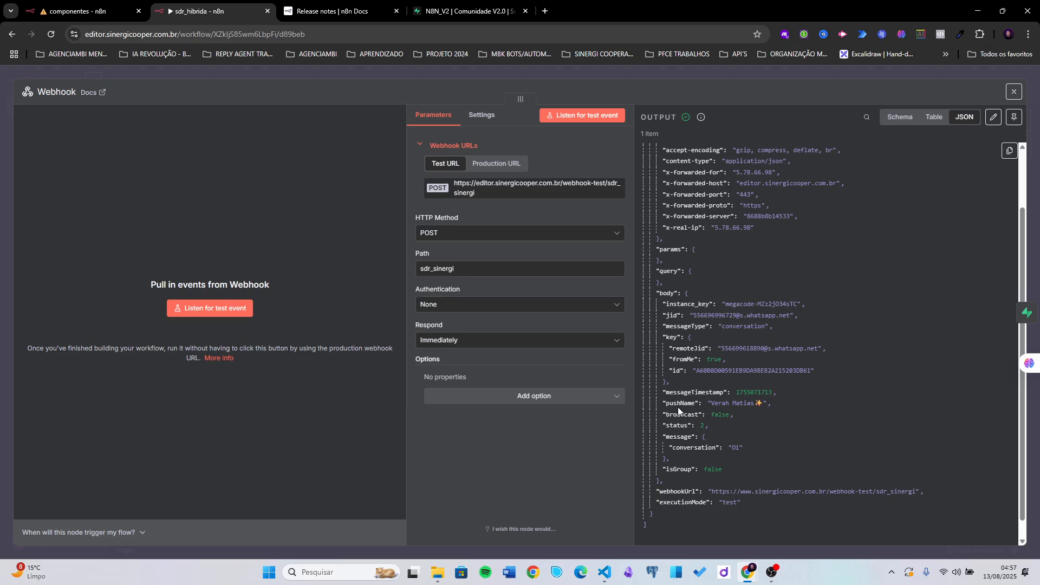
{"action": "scroll", "coordinate": [662, 351], "scroll_direction": "up", "scroll_amount": 2}
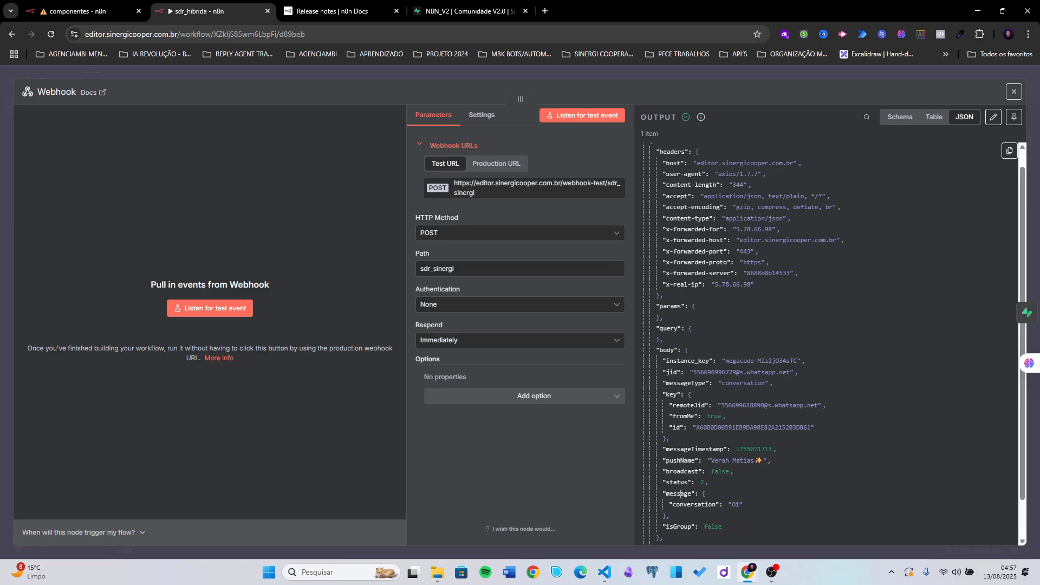
{"action": "double_click", "coordinate": [705, 482]}
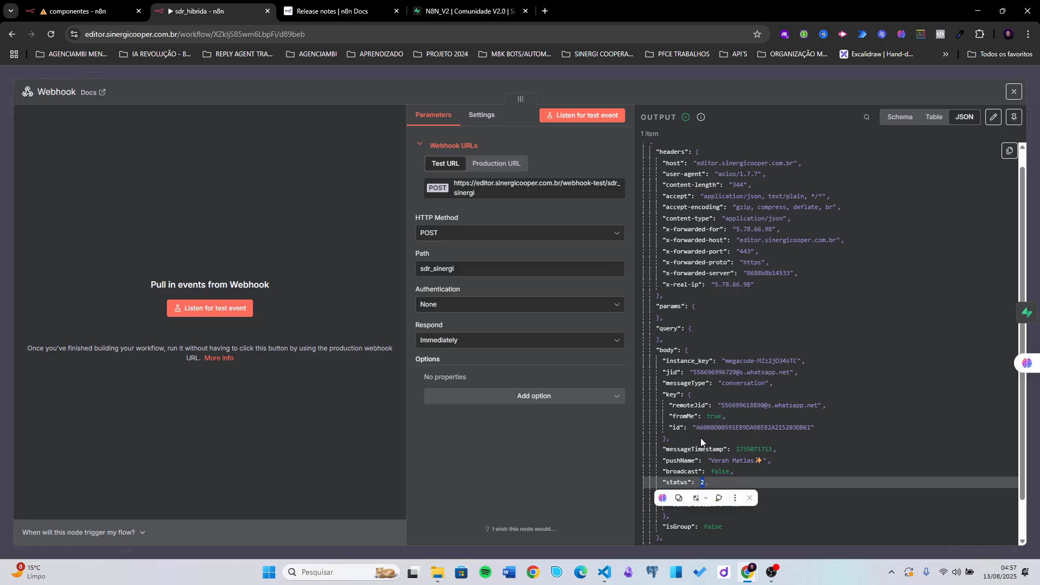
{"action": "left_click", "coordinate": [728, 70]}
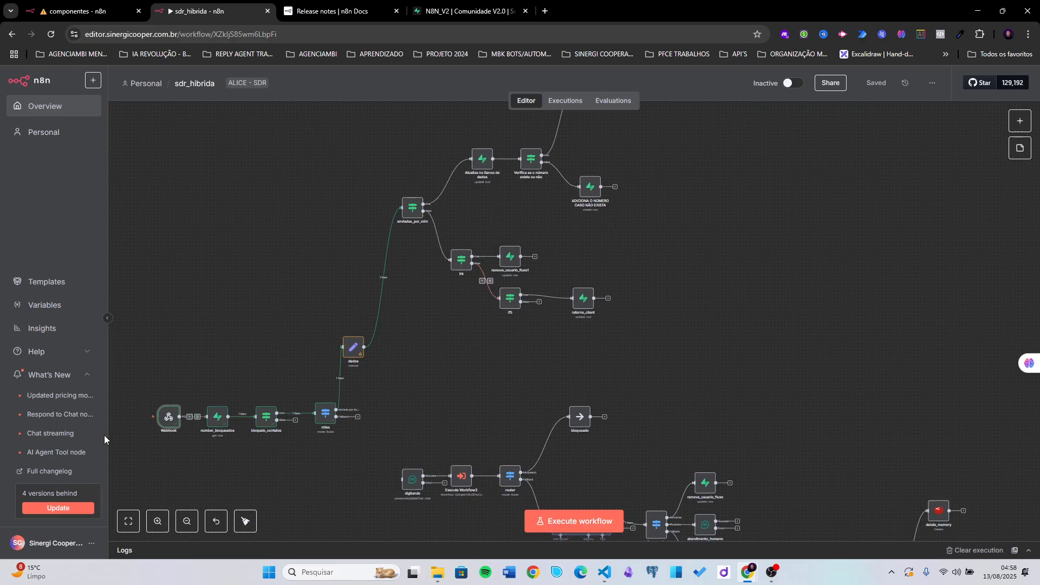
- Execute the workflow and send a new test message to the webhook
{"action": "left_click", "coordinate": [553, 521]}
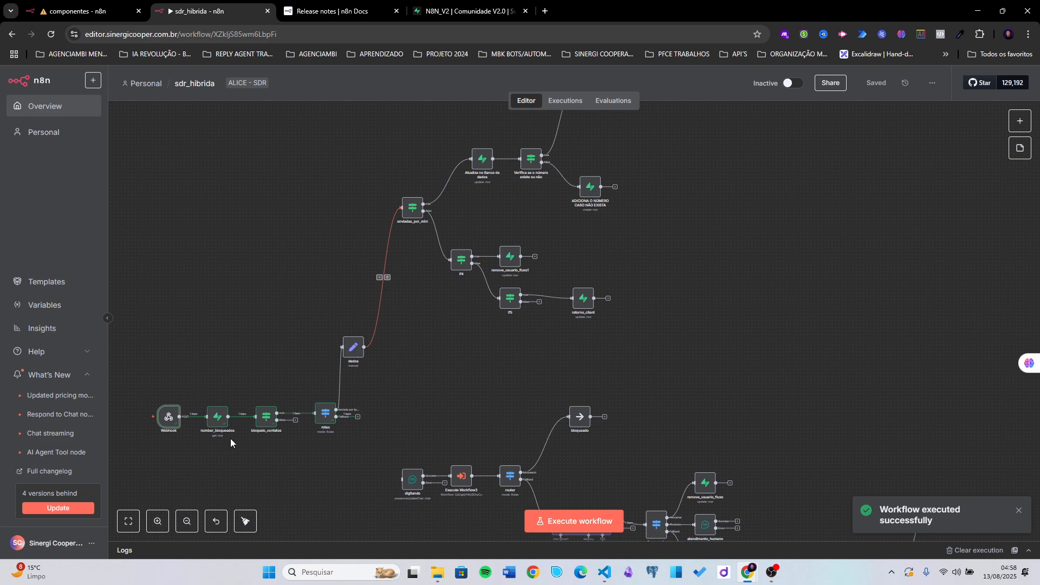
- Review the newly received 'Oi' message in the Webhook output JSON
{"action": "double_click", "coordinate": [168, 420]}
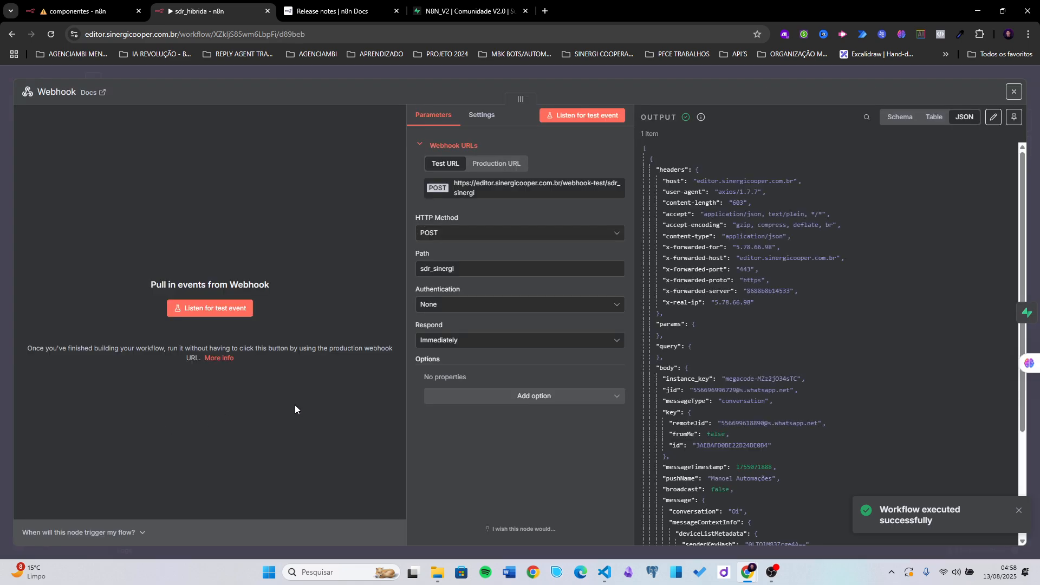
{"action": "scroll", "coordinate": [746, 389], "scroll_direction": "down", "scroll_amount": 3}
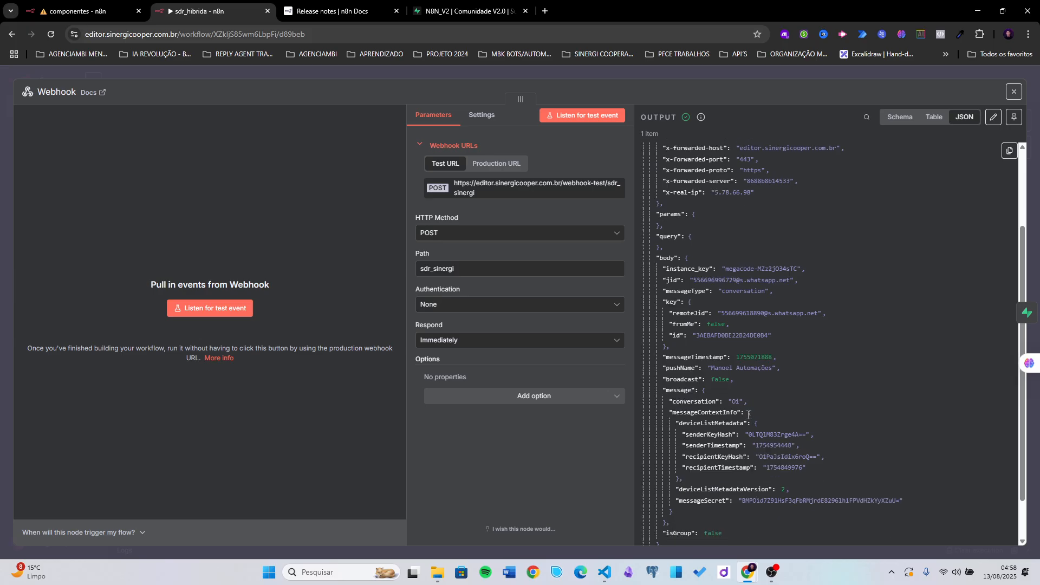
{"action": "scroll", "coordinate": [748, 414], "scroll_direction": "up", "scroll_amount": 2}
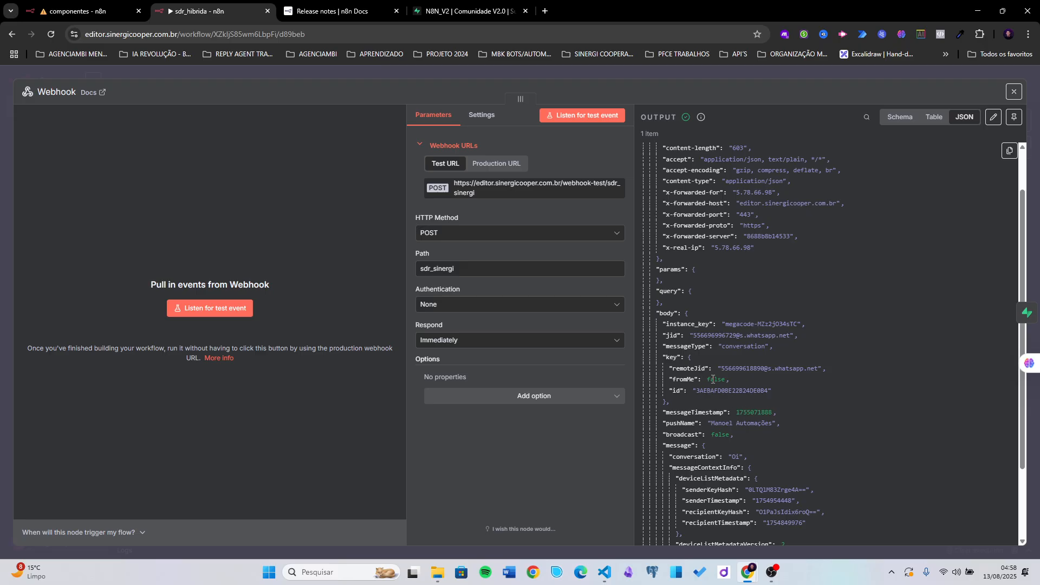
{"action": "scroll", "coordinate": [714, 379], "scroll_direction": "down", "scroll_amount": 3}
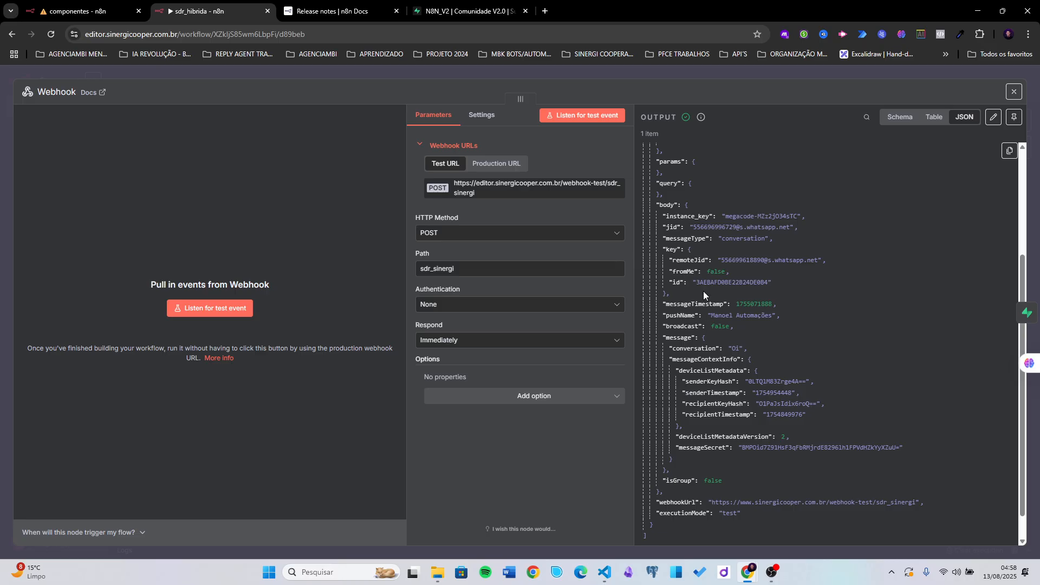
{"action": "left_click", "coordinate": [696, 74]}
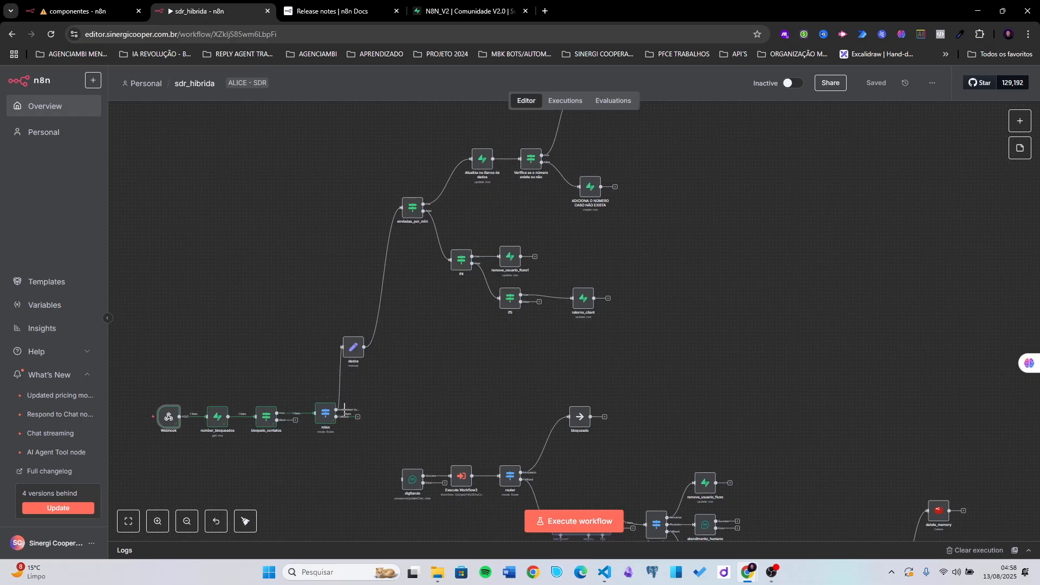
- Start a test run and delete the enviadas_por_mim → Atualiza no Banco de dados connection
{"action": "left_click", "coordinate": [557, 523]}
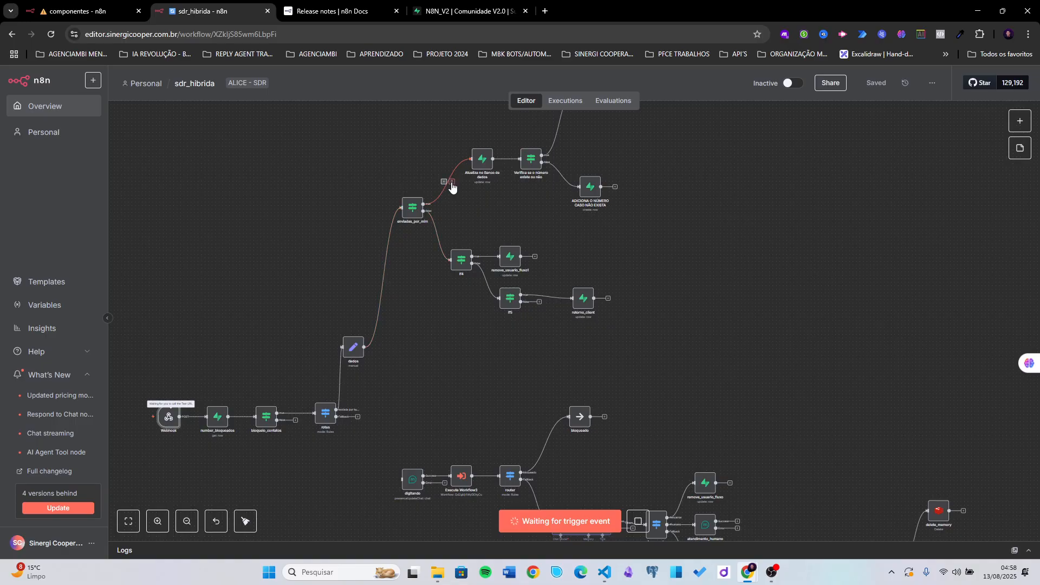
{"action": "left_click", "coordinate": [452, 182]}
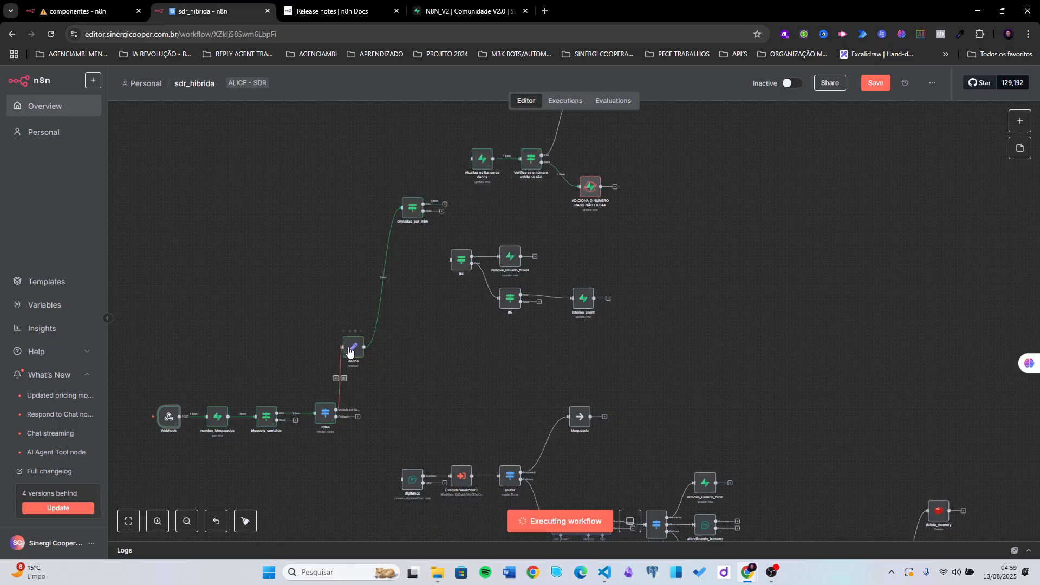
{"action": "left_click_drag", "start_coordinate": [486, 252], "coordinate": [440, 331]}
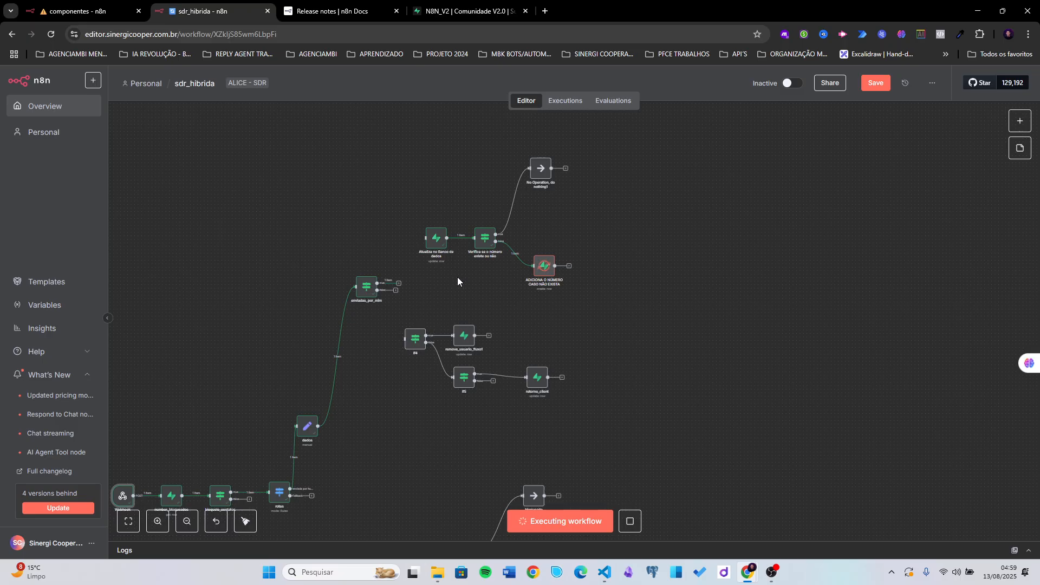
{"action": "scroll", "coordinate": [364, 349], "scroll_direction": "up", "scroll_amount": 4}
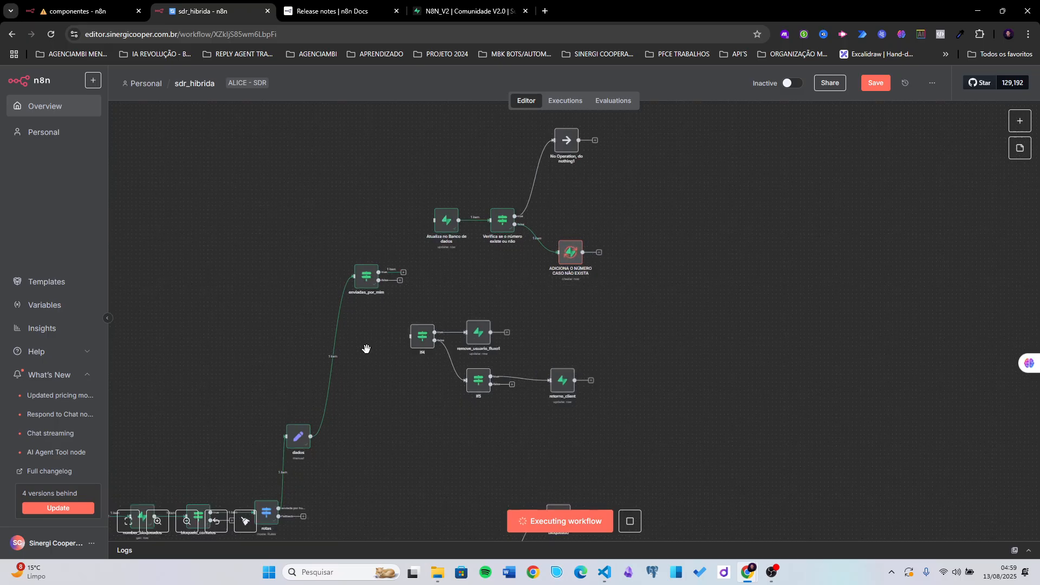
- Review enviadas_por_mim's '#oi' condition, then move Atualiza no Banco de dados into place
{"action": "double_click", "coordinate": [365, 240]}
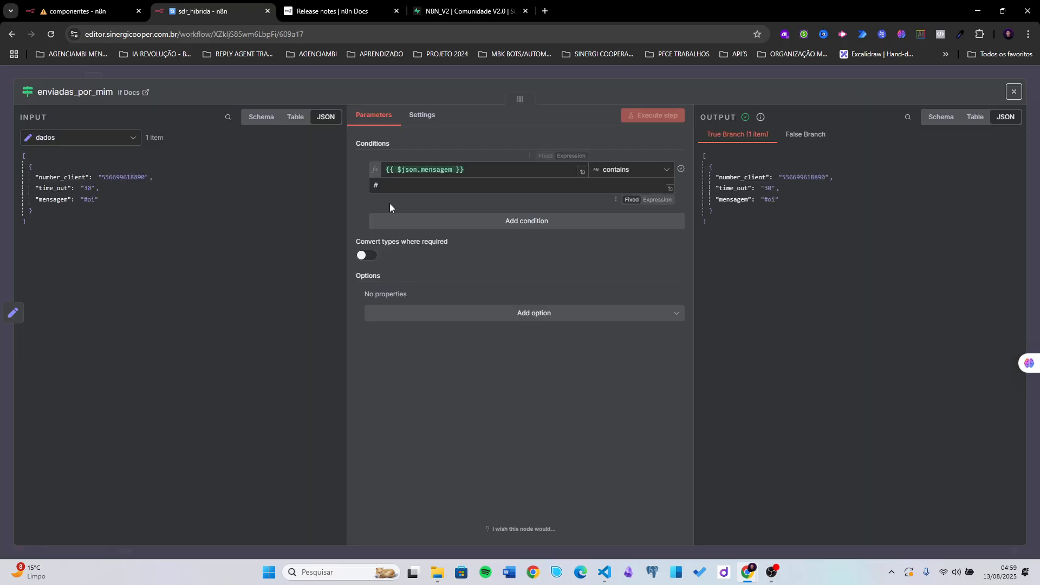
{"action": "left_click_drag", "start_coordinate": [398, 186], "coordinate": [372, 185]}
{"action": "left_click", "coordinate": [377, 199]}
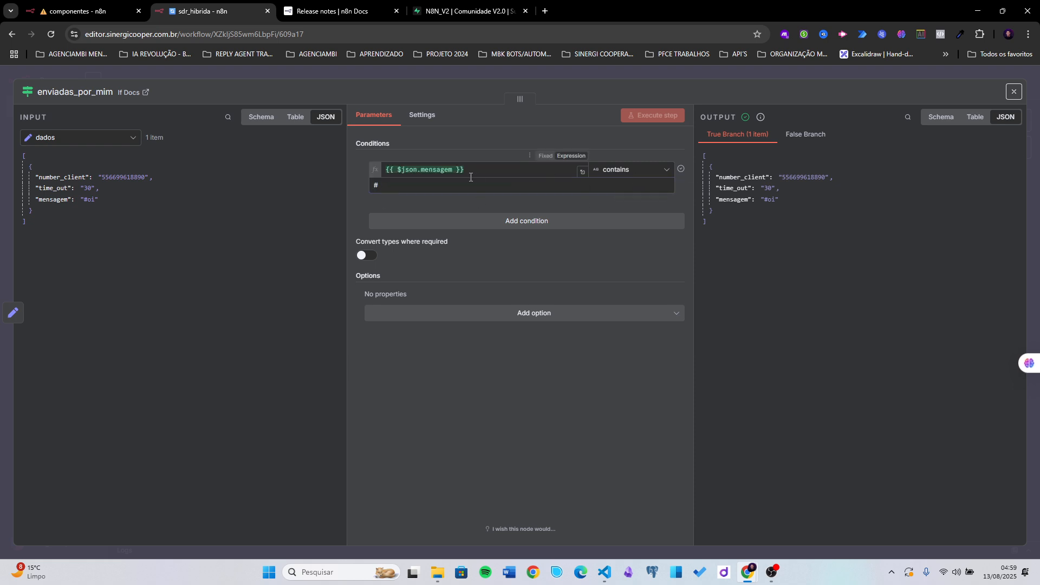
{"action": "left_click", "coordinate": [84, 200]}
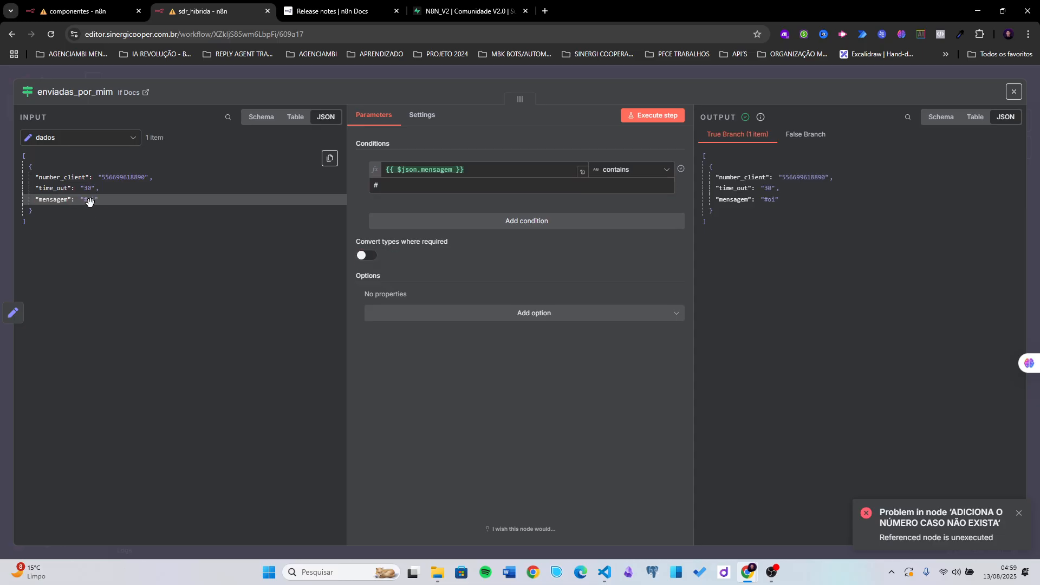
{"action": "left_click", "coordinate": [724, 81]}
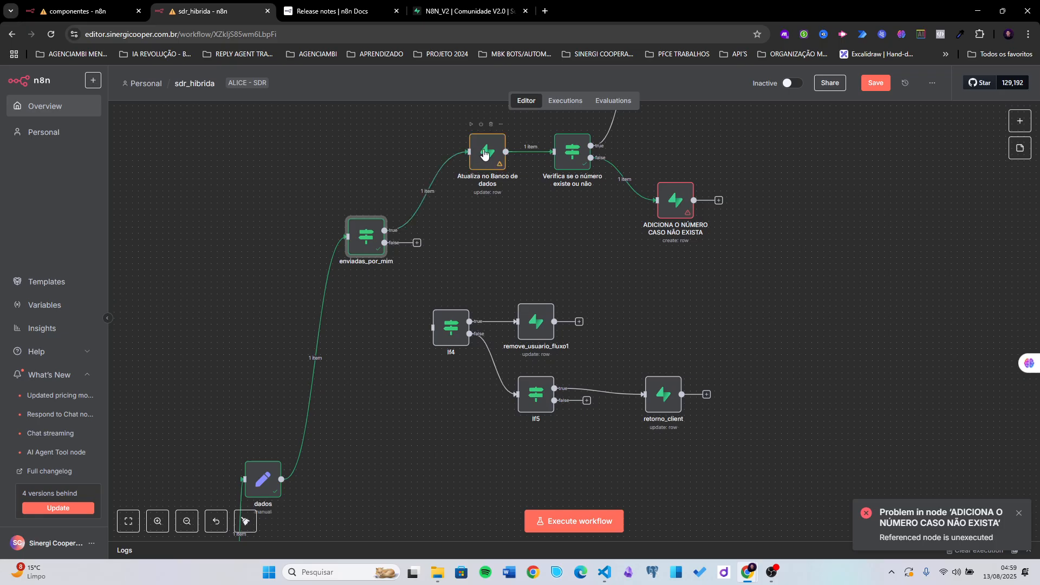
{"action": "left_click_drag", "start_coordinate": [485, 150], "coordinate": [454, 156]}
- In Atualiza no Banco de dados, replace the match value with the input's number_client
{"action": "double_click", "coordinate": [454, 156]}
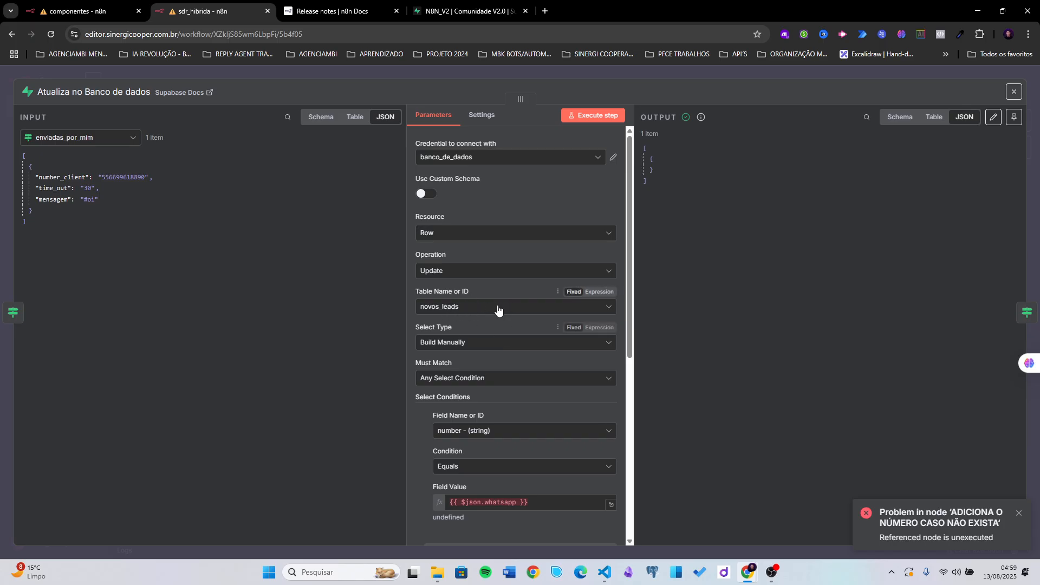
{"action": "scroll", "coordinate": [475, 321], "scroll_direction": "down", "scroll_amount": 1}
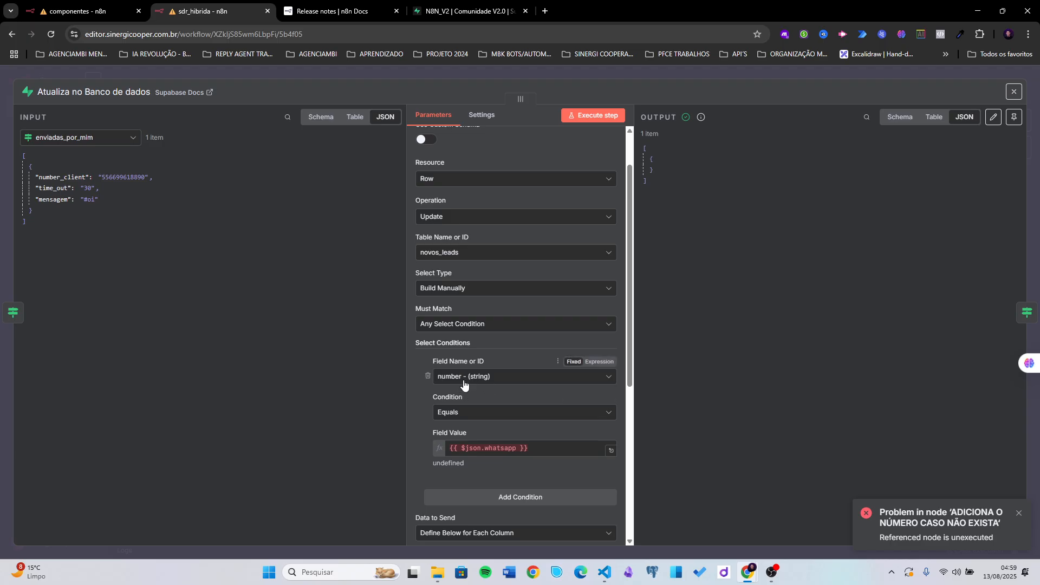
{"action": "left_click", "coordinate": [536, 447]}
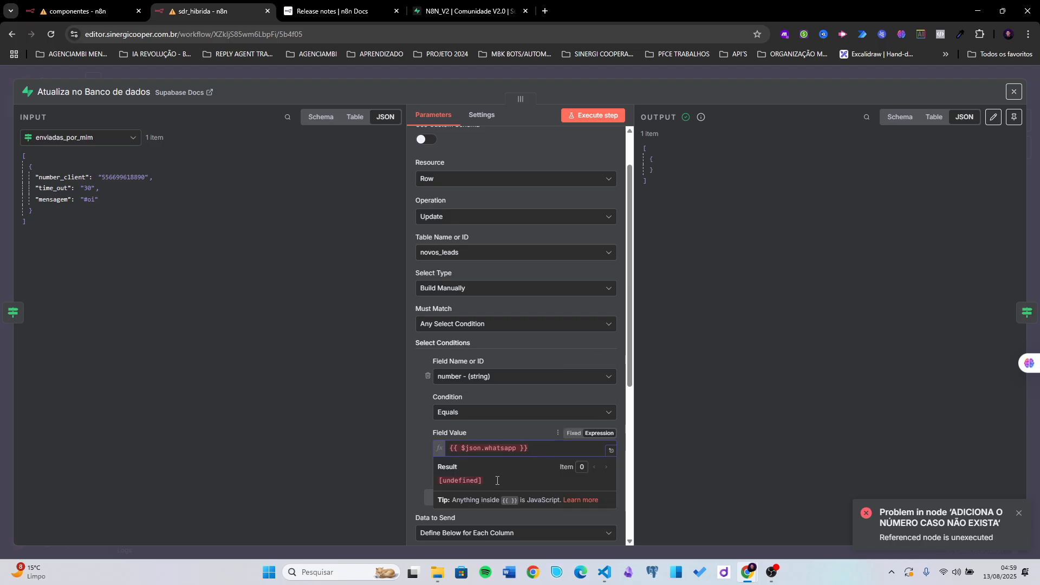
{"action": "key", "text": "ctrl+a"}
{"action": "key", "text": "BackSpace"}
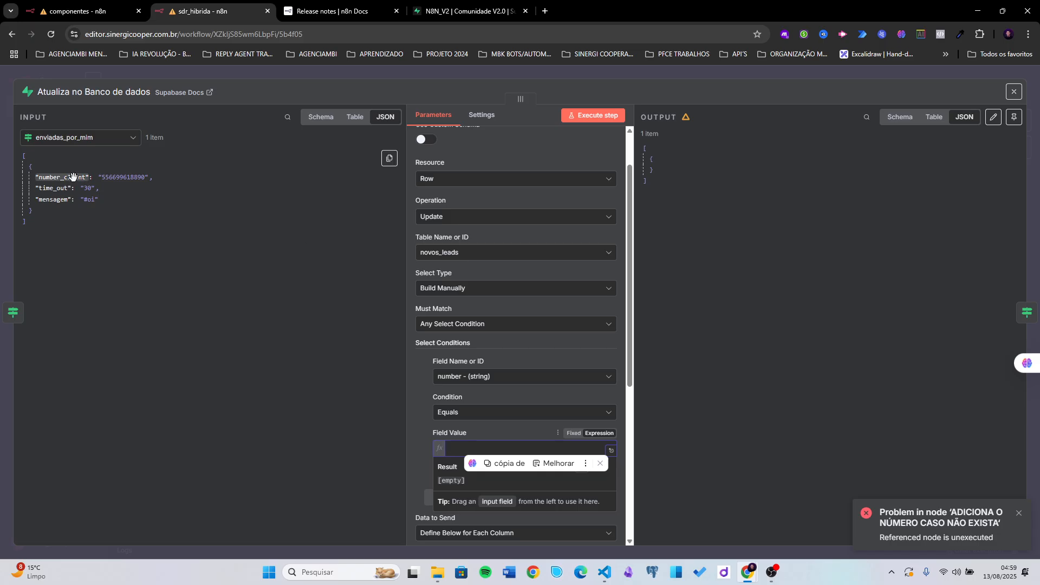
{"action": "left_click_drag", "start_coordinate": [73, 177], "coordinate": [469, 445]}
{"action": "left_click", "coordinate": [480, 427]}
- Rebuild the timeout expression as now plus the input's time_out minutes
{"action": "scroll", "coordinate": [480, 424], "scroll_direction": "down", "scroll_amount": 2}
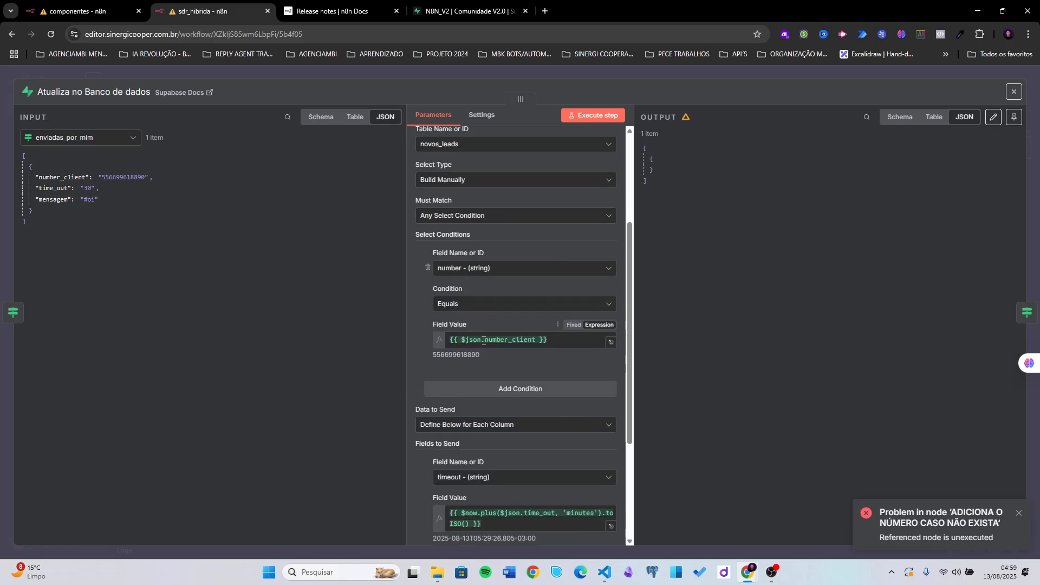
{"action": "scroll", "coordinate": [487, 336], "scroll_direction": "down", "scroll_amount": 1}
{"action": "scroll", "coordinate": [487, 336], "scroll_direction": "down", "scroll_amount": 2}
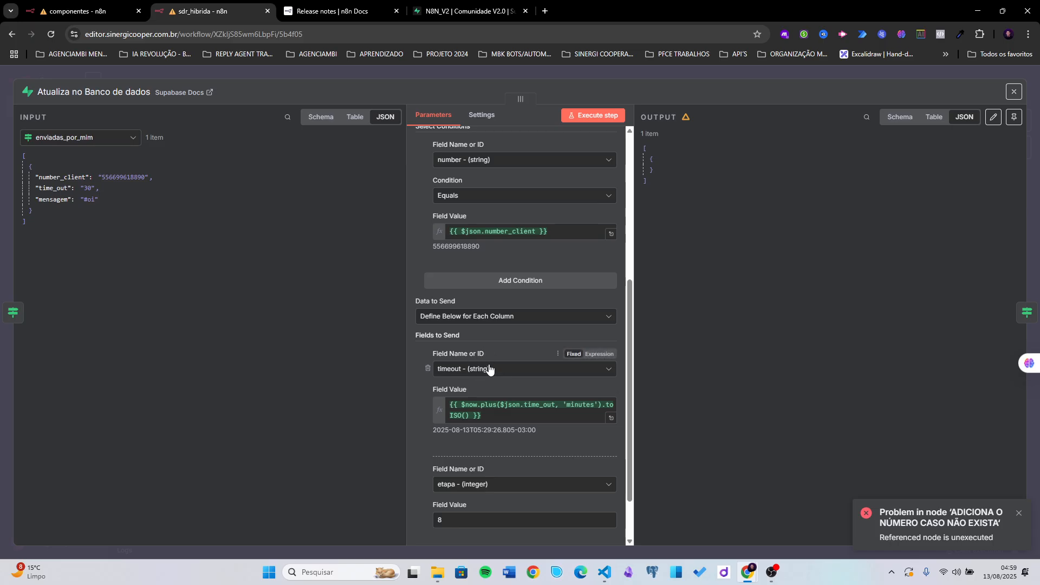
{"action": "left_click", "coordinate": [488, 413]}
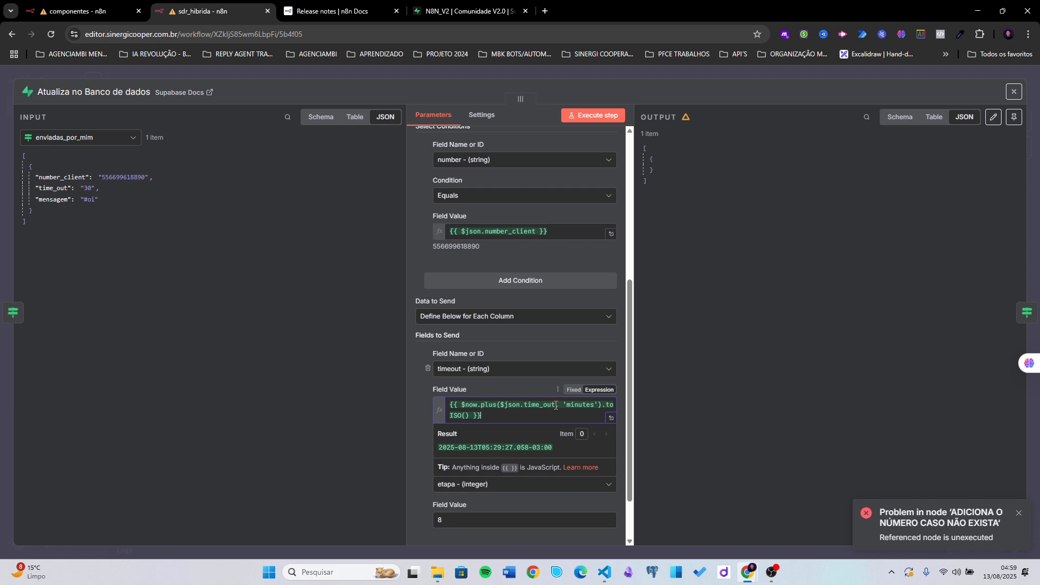
{"action": "left_click_drag", "start_coordinate": [555, 405], "coordinate": [502, 405]}
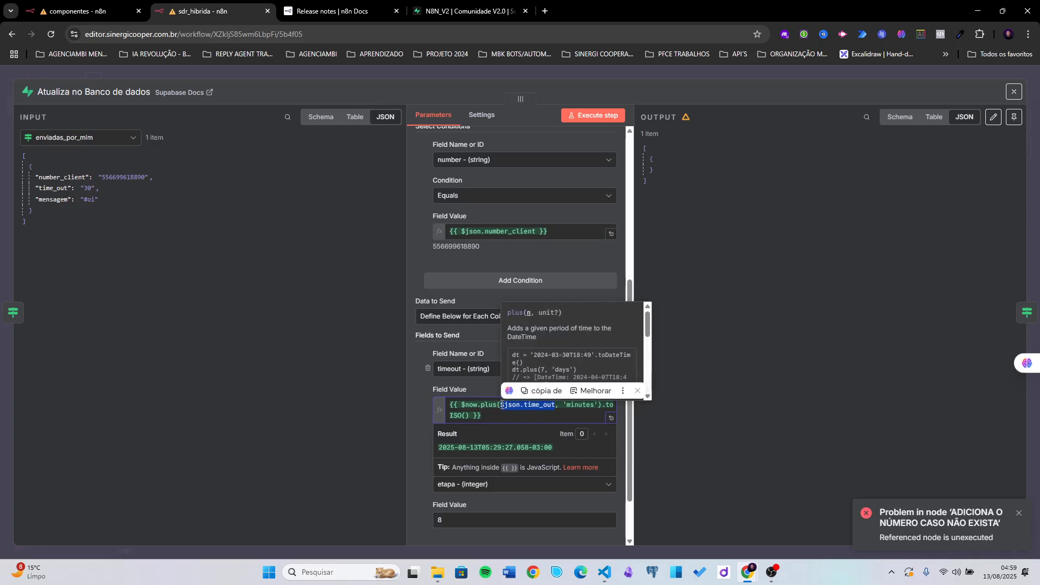
{"action": "key", "text": "BackSpace"}
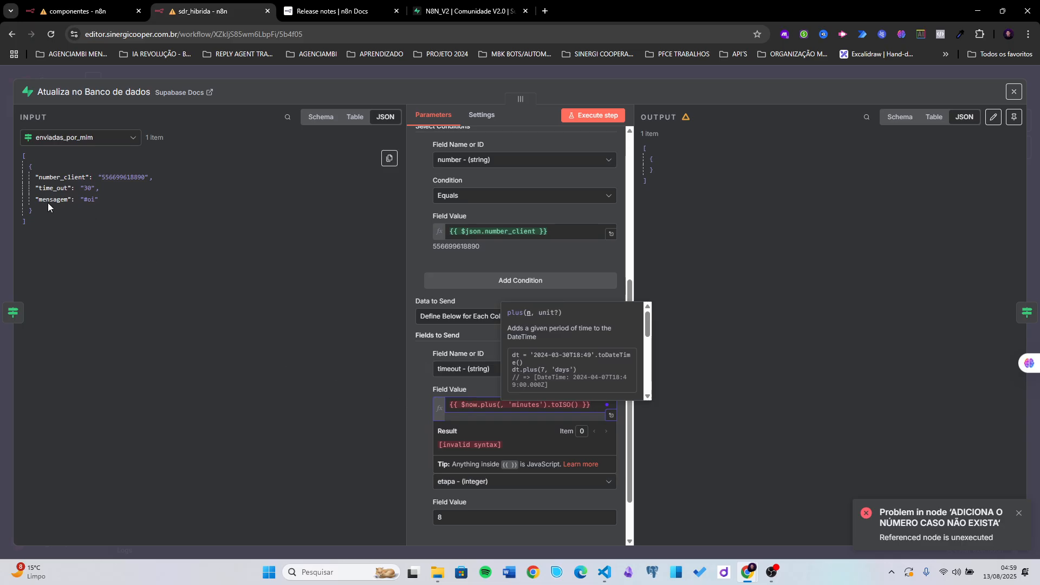
{"action": "left_click_drag", "start_coordinate": [67, 188], "coordinate": [505, 427]}
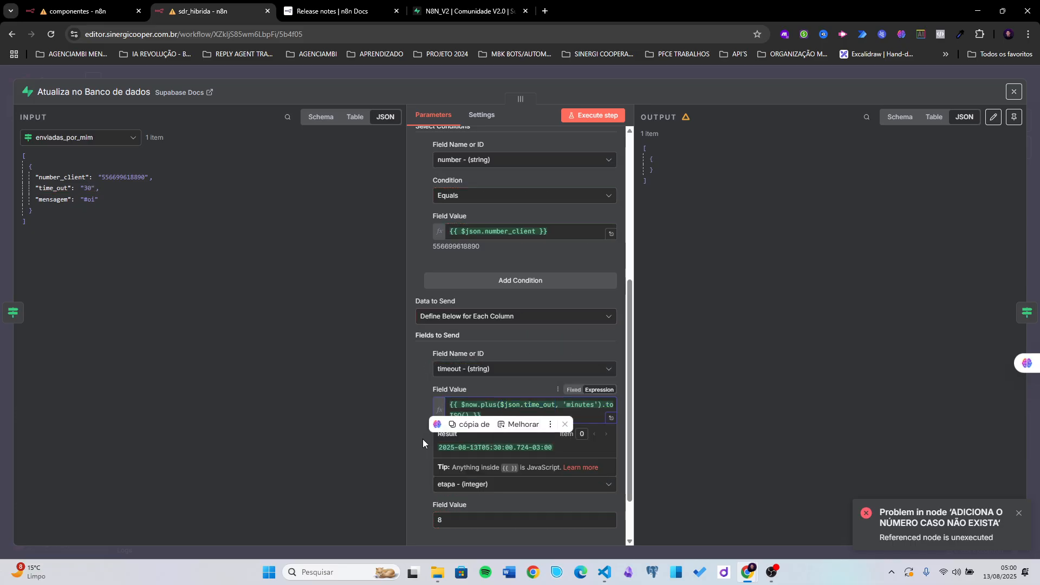
{"action": "left_click", "coordinate": [511, 405]}
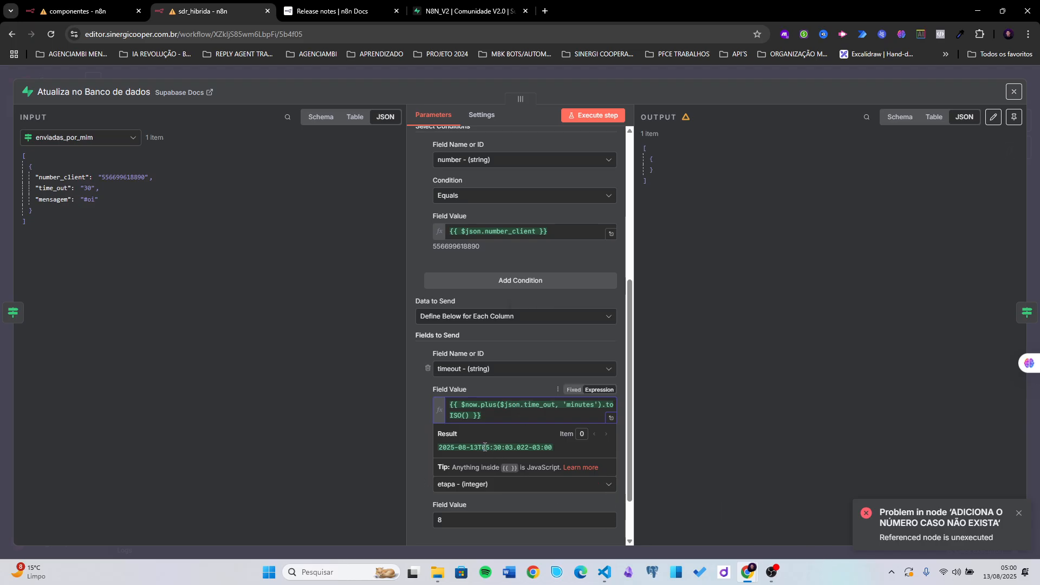
{"action": "left_click_drag", "start_coordinate": [438, 447], "coordinate": [502, 448]}
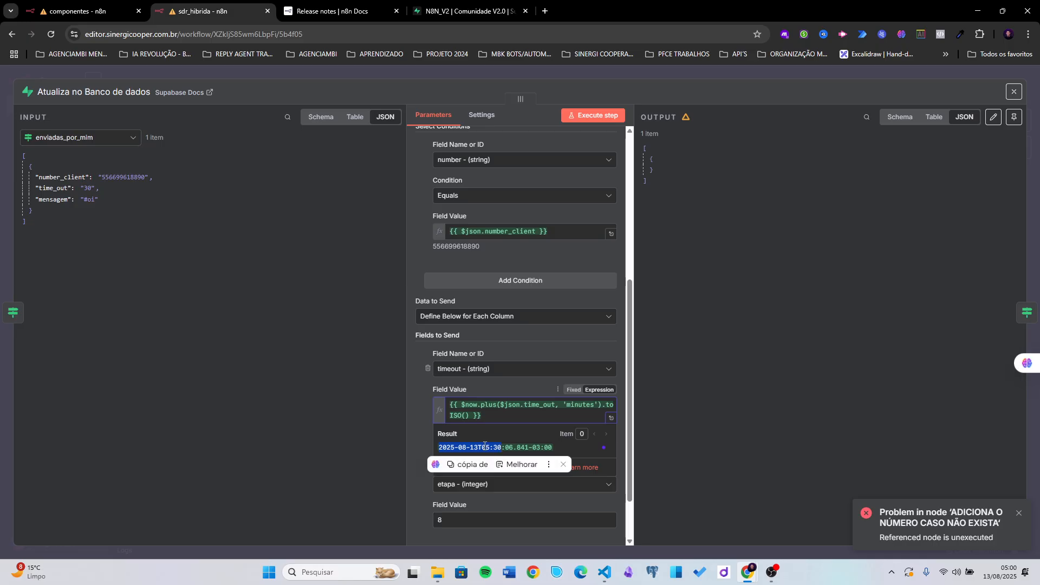
{"action": "left_click", "coordinate": [516, 405]}
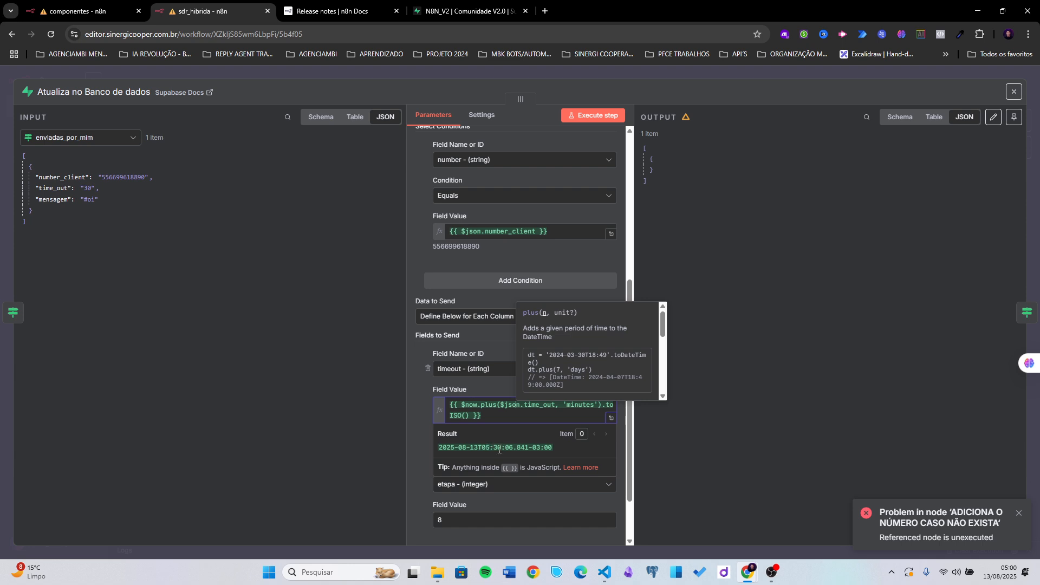
{"action": "left_click", "coordinate": [424, 391]}
- Change the etapa field value from 8 to 2
{"action": "scroll", "coordinate": [450, 406], "scroll_direction": "down", "scroll_amount": 1}
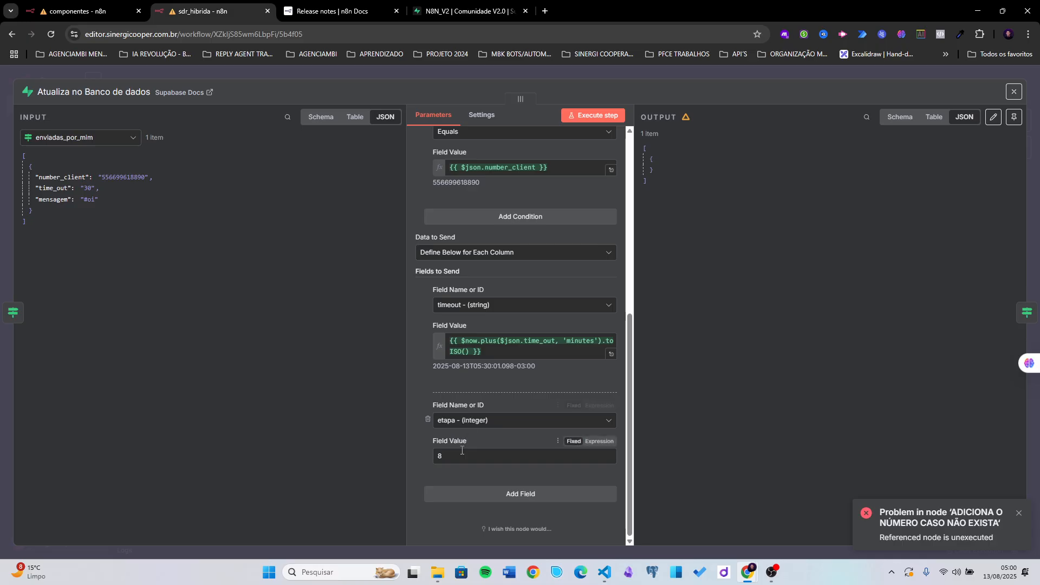
{"action": "left_click", "coordinate": [464, 455]}
{"action": "type", "text": "2"}
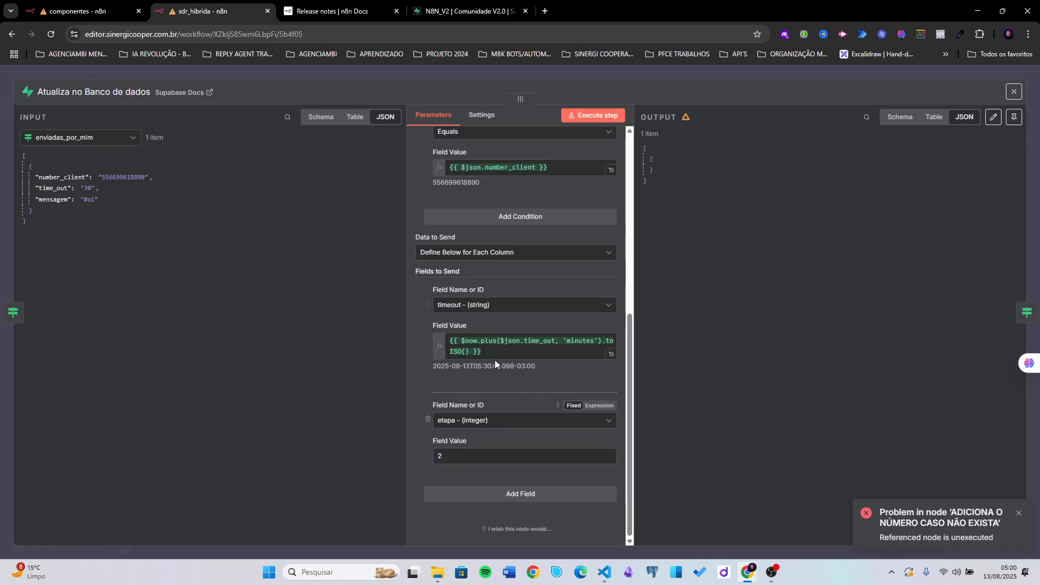
{"action": "scroll", "coordinate": [454, 458], "scroll_direction": "up", "scroll_amount": 3}
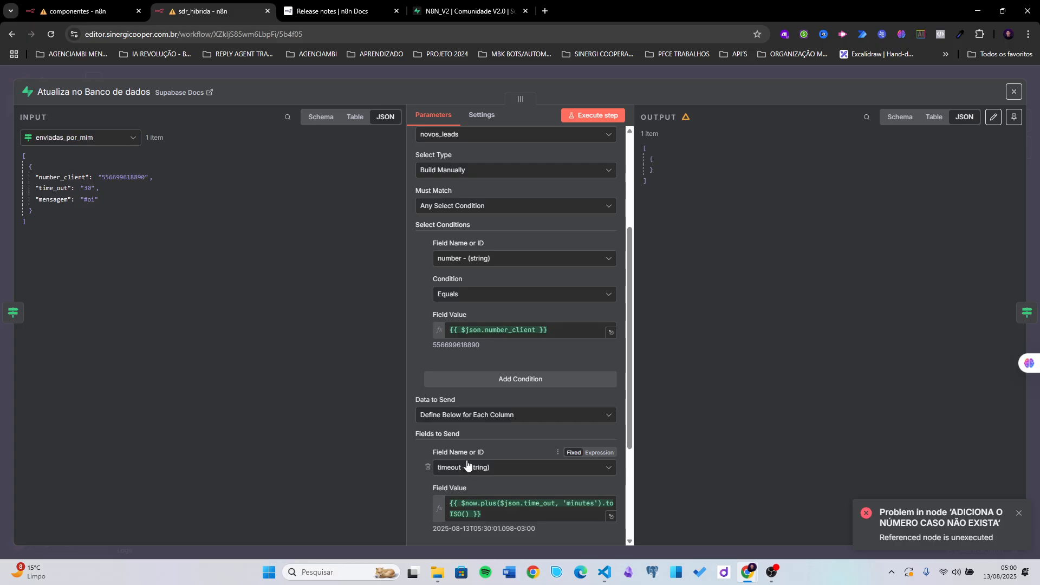
{"action": "scroll", "coordinate": [464, 457], "scroll_direction": "up", "scroll_amount": 3}
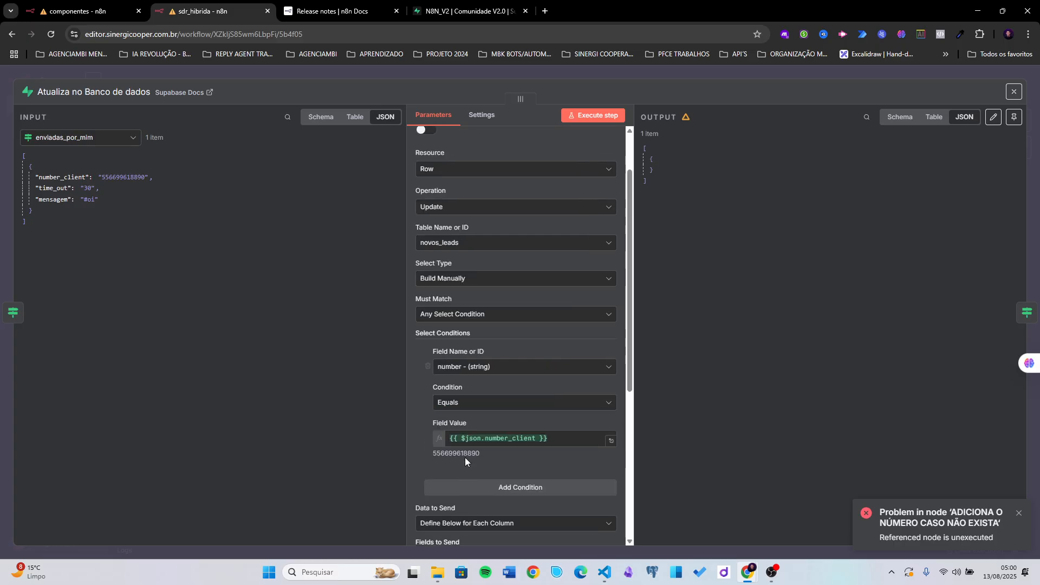
- Check the isEmpty condition of Verifica se o número existe ou não, then lower the ADICIONA node
{"action": "left_click", "coordinate": [651, 76]}
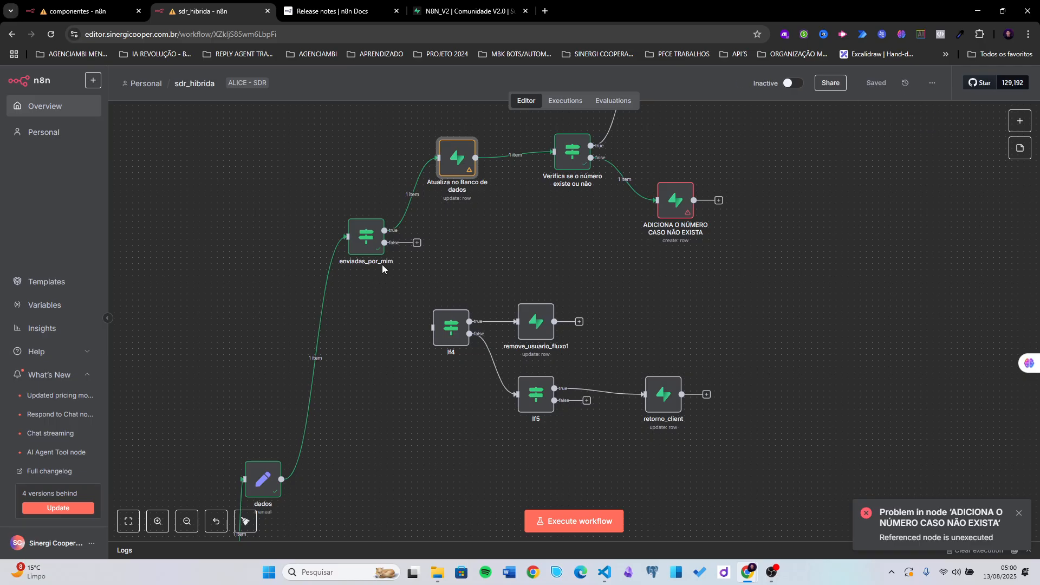
{"action": "left_click_drag", "start_coordinate": [510, 199], "coordinate": [475, 249]}
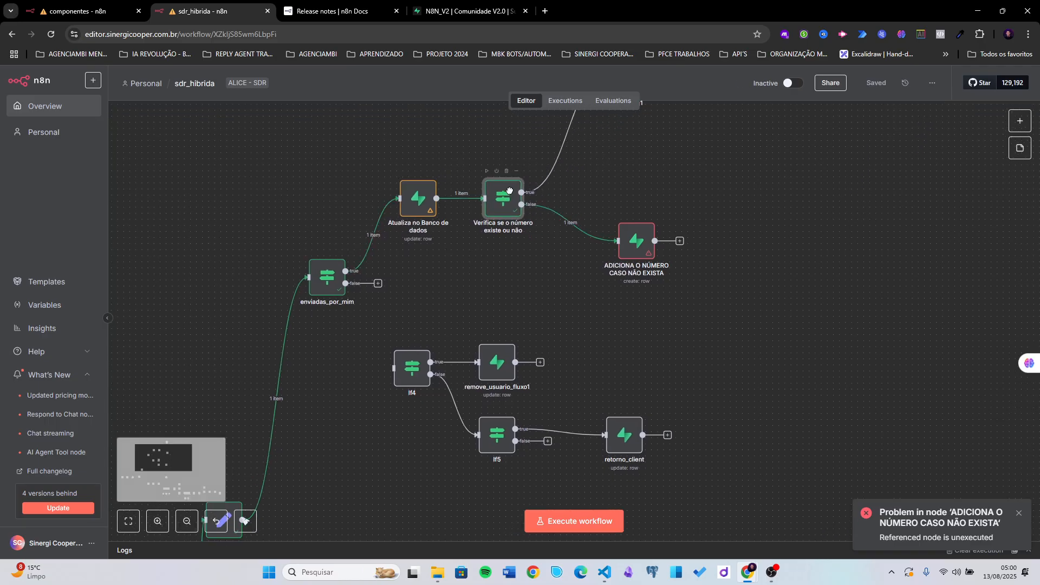
{"action": "double_click", "coordinate": [528, 194]}
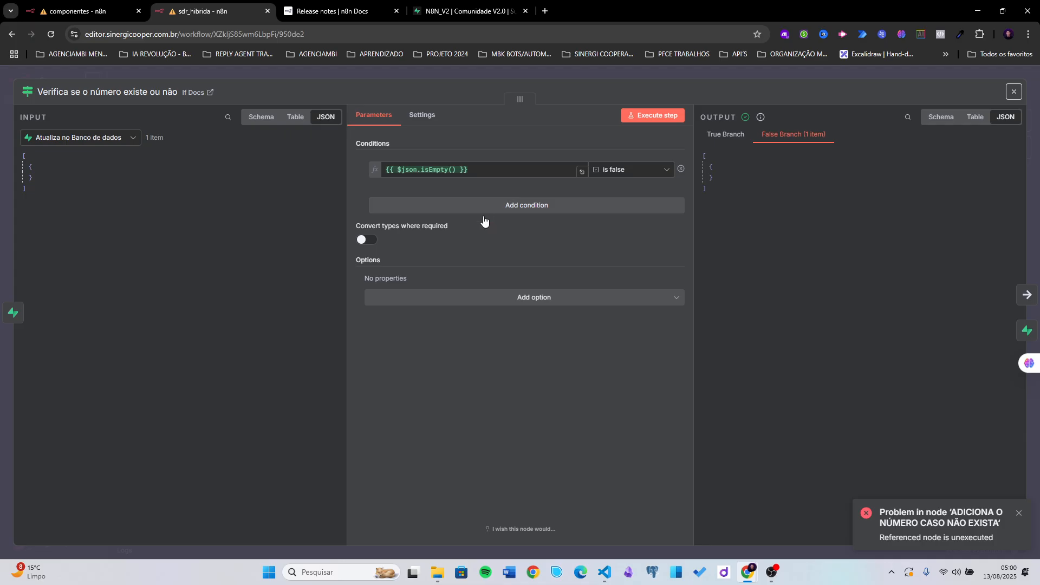
{"action": "left_click", "coordinate": [453, 172]}
{"action": "left_click", "coordinate": [37, 172]}
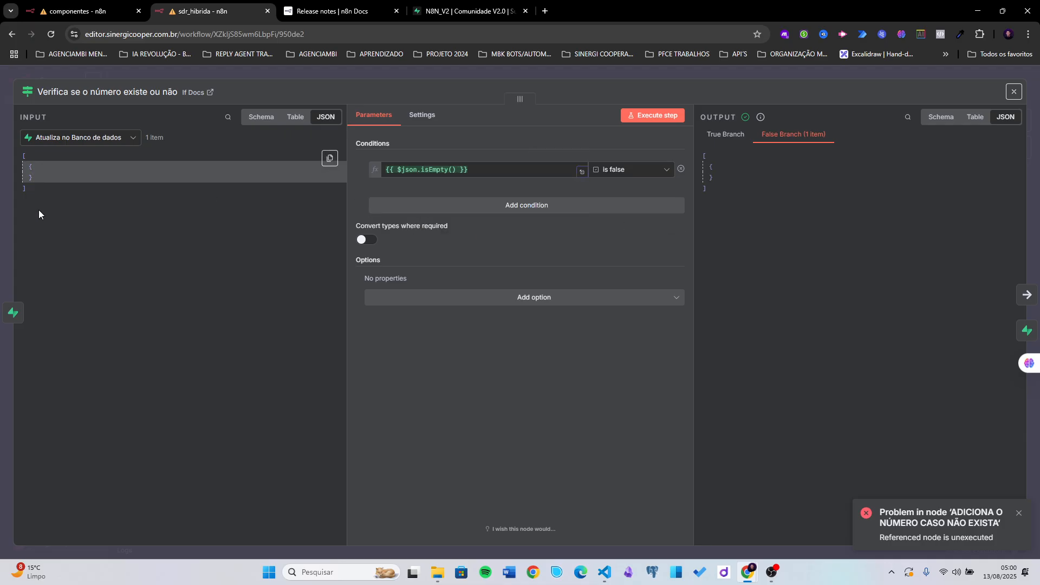
{"action": "left_click_drag", "start_coordinate": [38, 209], "coordinate": [20, 153]}
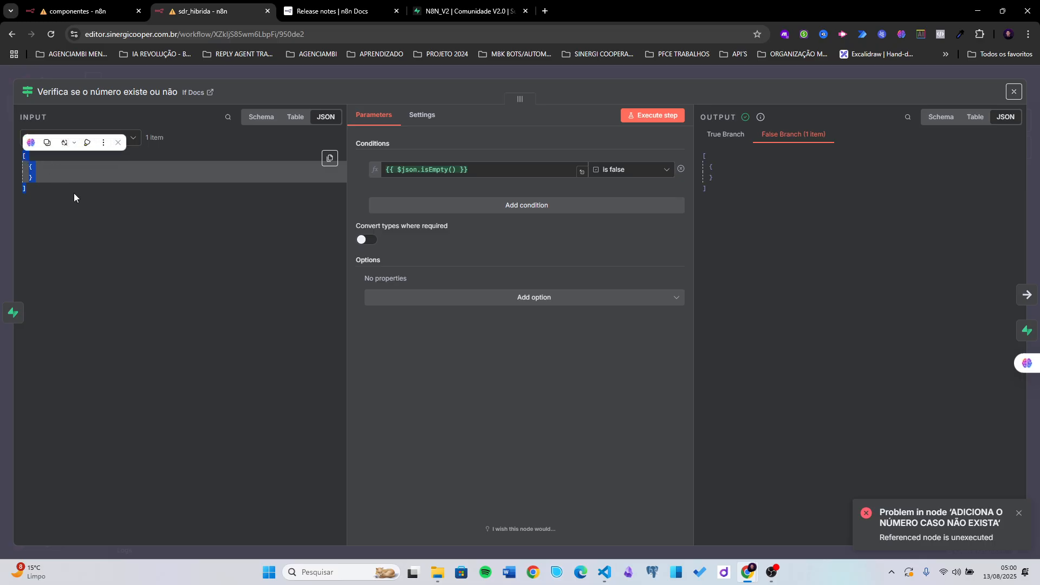
{"action": "left_click", "coordinate": [45, 187]}
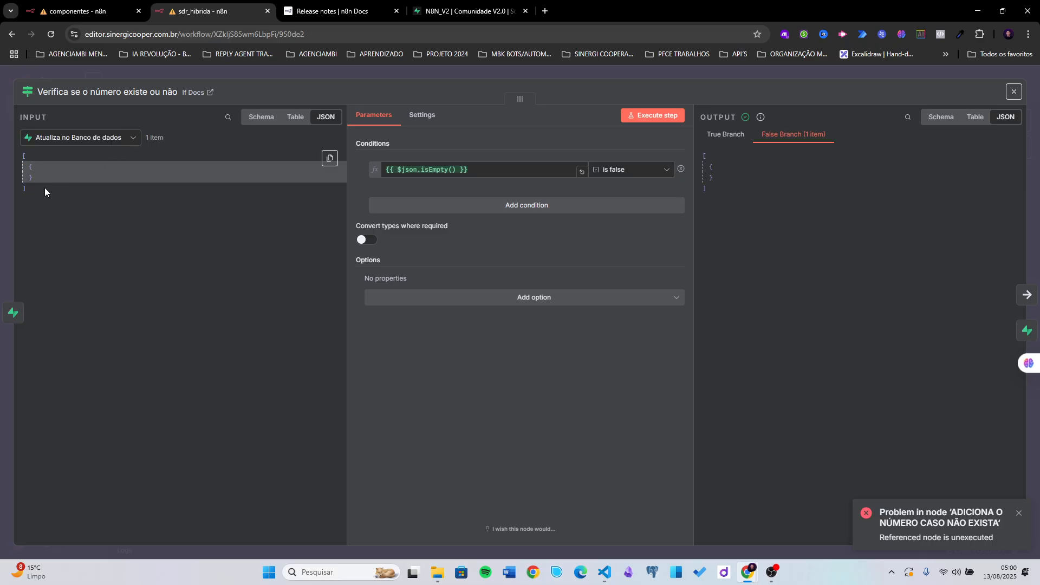
{"action": "left_click", "coordinate": [714, 77]}
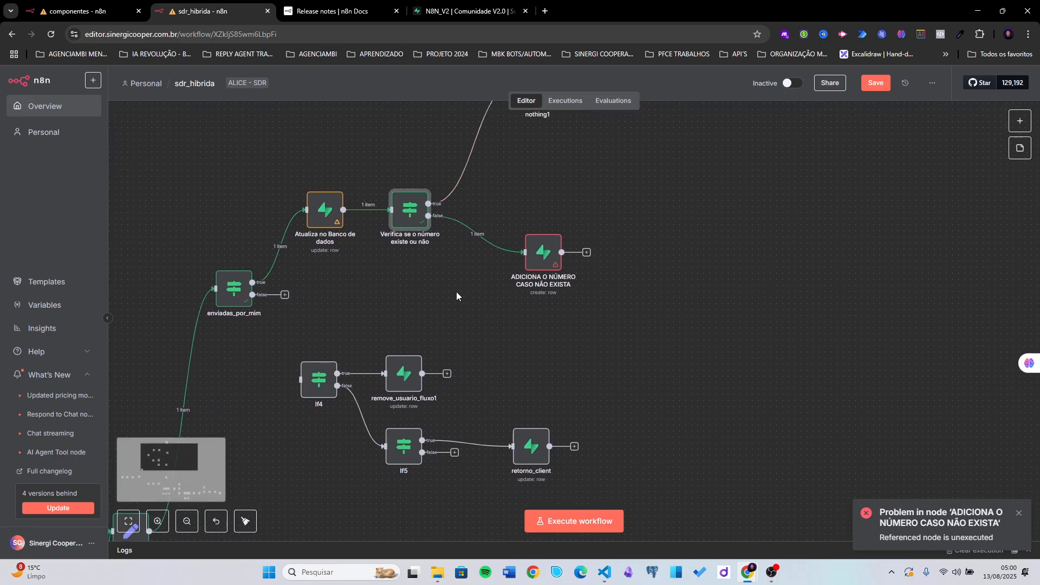
{"action": "left_click_drag", "start_coordinate": [540, 257], "coordinate": [539, 276]}
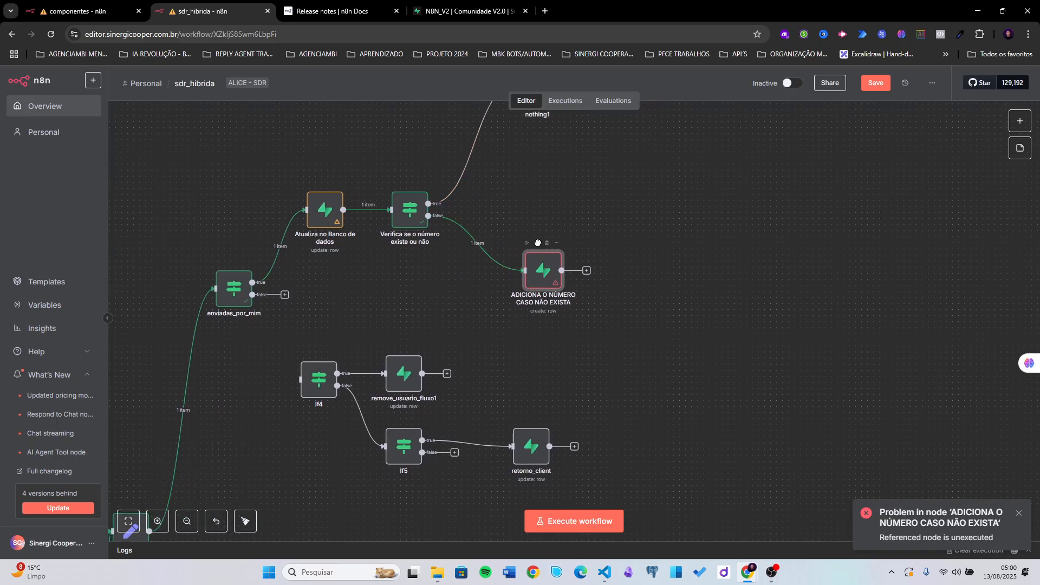
- In ADICIONA O NÚMERO CASO NÃO EXISTA, map enviadas_por_mim's number_client into the number field
{"action": "double_click", "coordinate": [538, 278]}
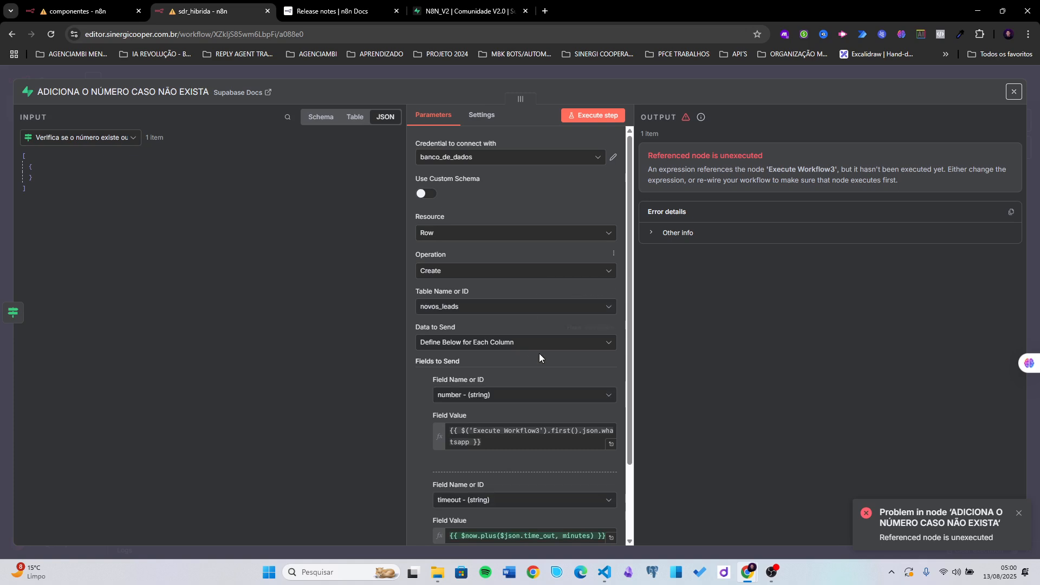
{"action": "scroll", "coordinate": [538, 353], "scroll_direction": "down", "scroll_amount": 3}
{"action": "left_click", "coordinate": [491, 353]}
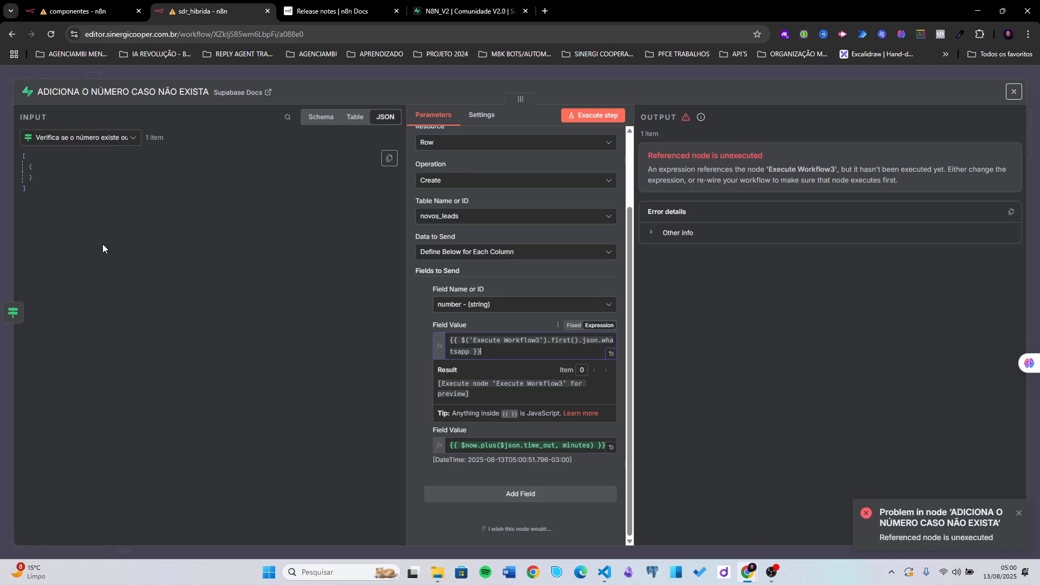
{"action": "left_click", "coordinate": [94, 139]}
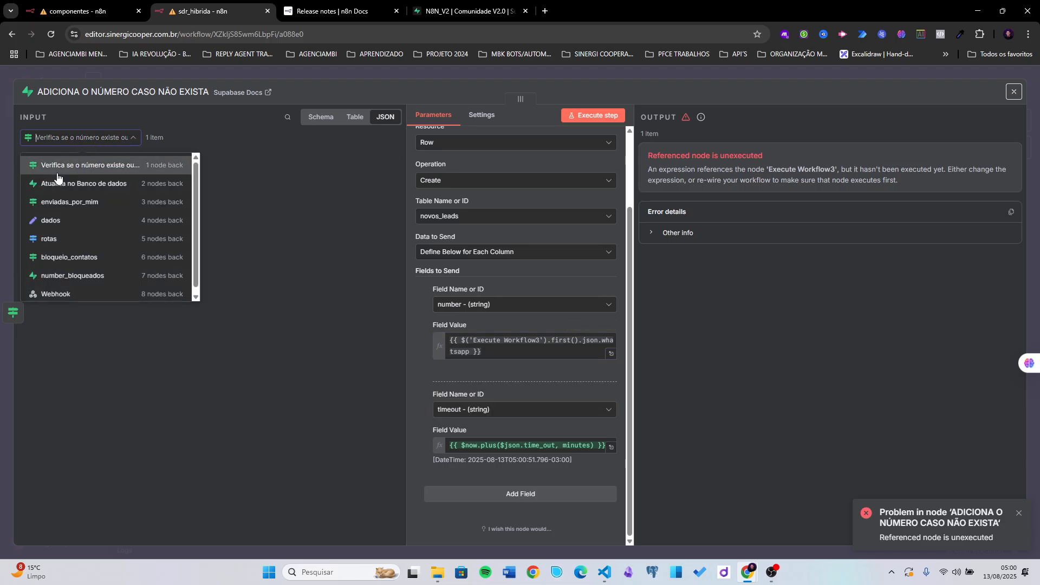
{"action": "left_click_drag", "start_coordinate": [48, 202], "coordinate": [50, 217]}
{"action": "left_click", "coordinate": [57, 202]}
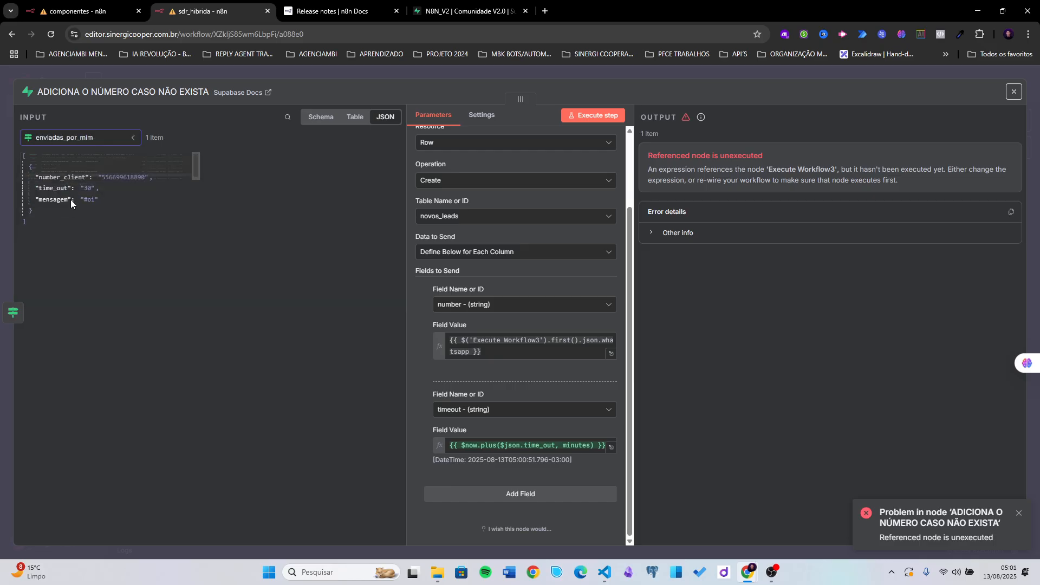
{"action": "left_click", "coordinate": [496, 349]}
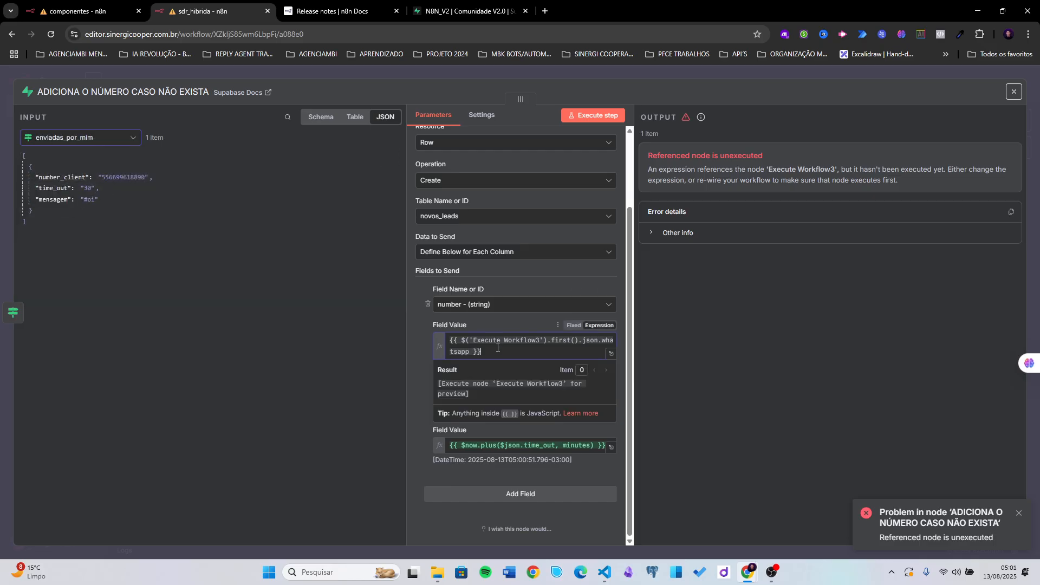
{"action": "key", "text": "ctrl+a"}
{"action": "key", "text": "BackSpace"}
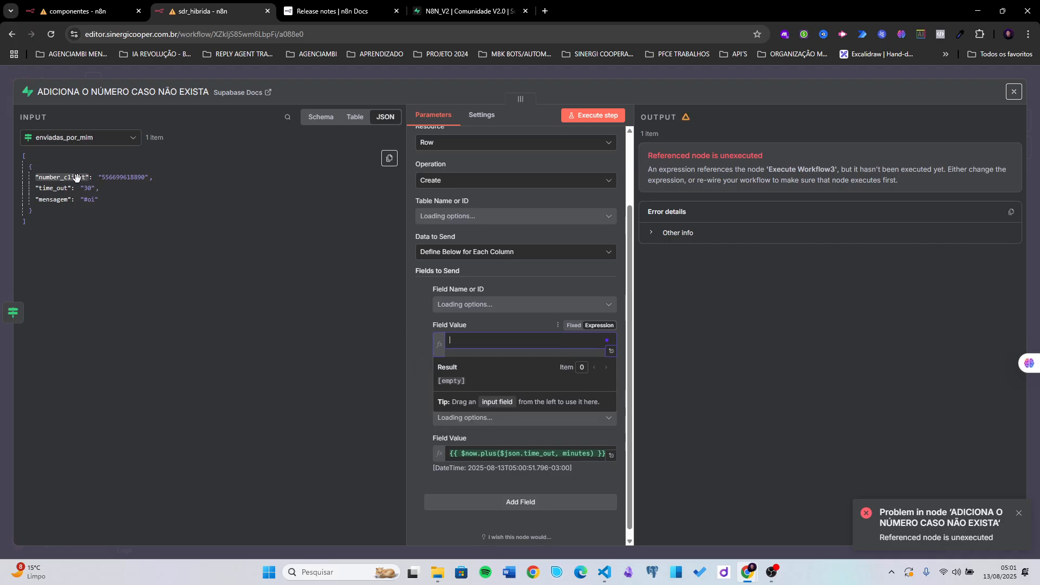
{"action": "left_click_drag", "start_coordinate": [60, 178], "coordinate": [521, 342]}
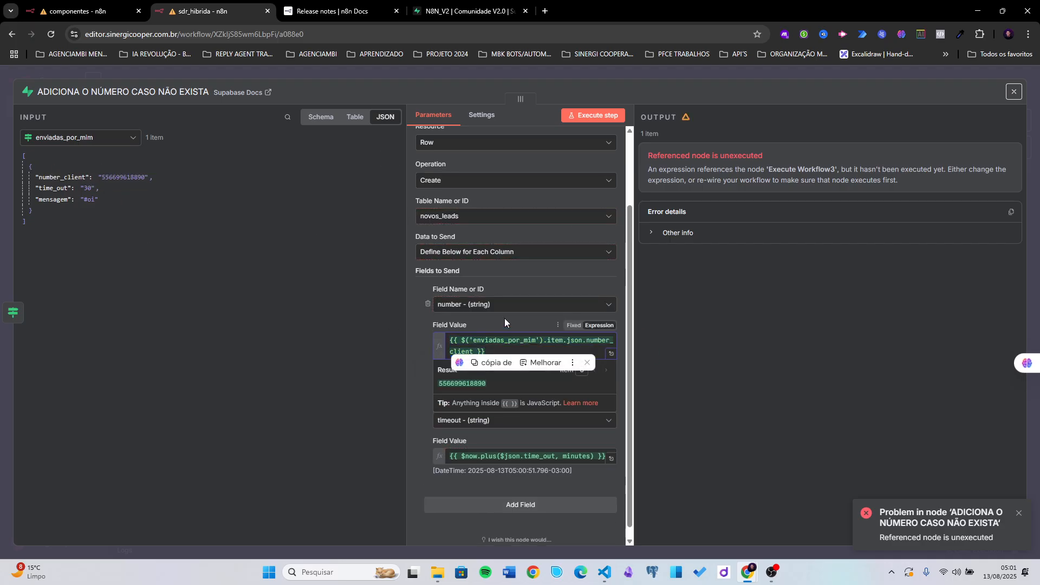
- Replace $json.time_out in the timeout expression with enviadas_por_mim's time_out
{"action": "left_click", "coordinate": [535, 456]}
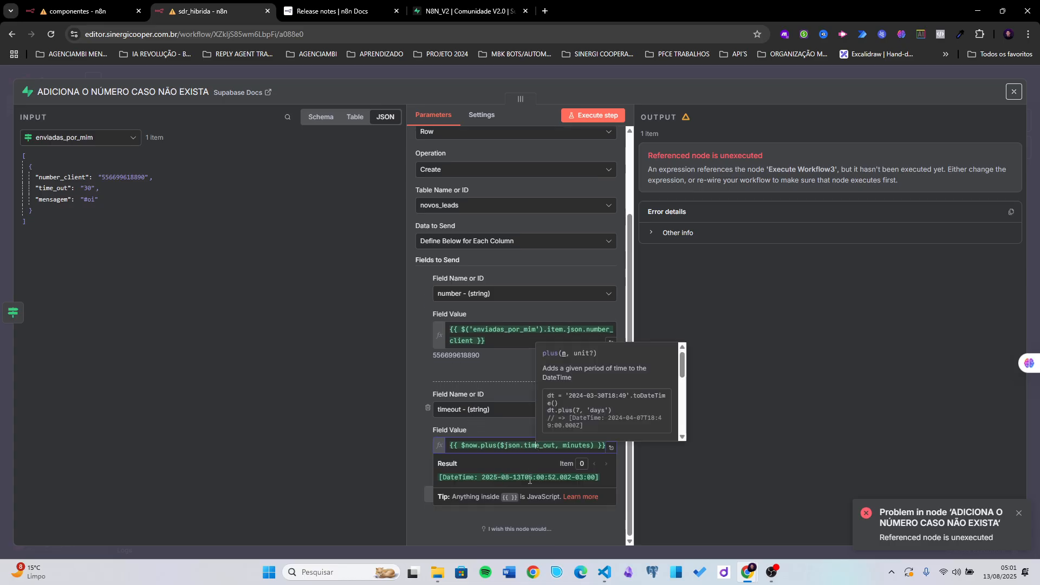
{"action": "double_click", "coordinate": [523, 445]}
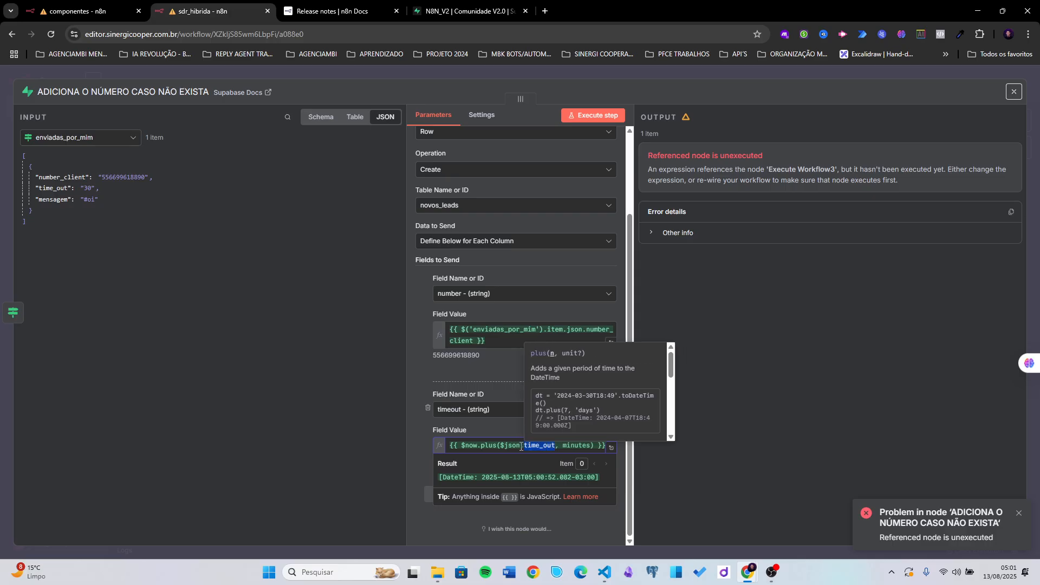
{"action": "left_click_drag", "start_coordinate": [521, 446], "coordinate": [500, 445]}
{"action": "key", "text": "BackSpace"}
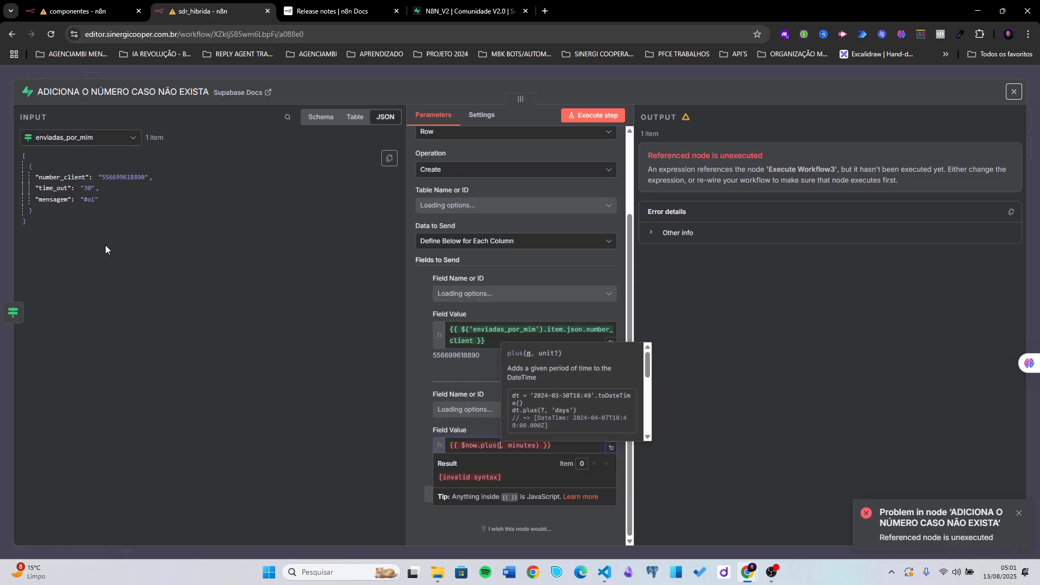
{"action": "left_click_drag", "start_coordinate": [53, 188], "coordinate": [502, 447]}
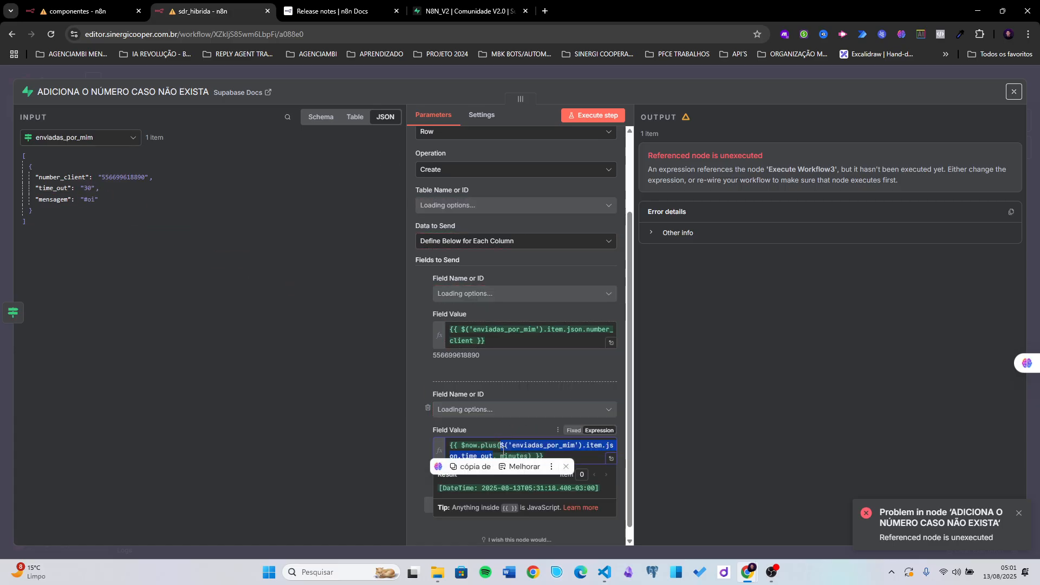
{"action": "left_click", "coordinate": [500, 431]}
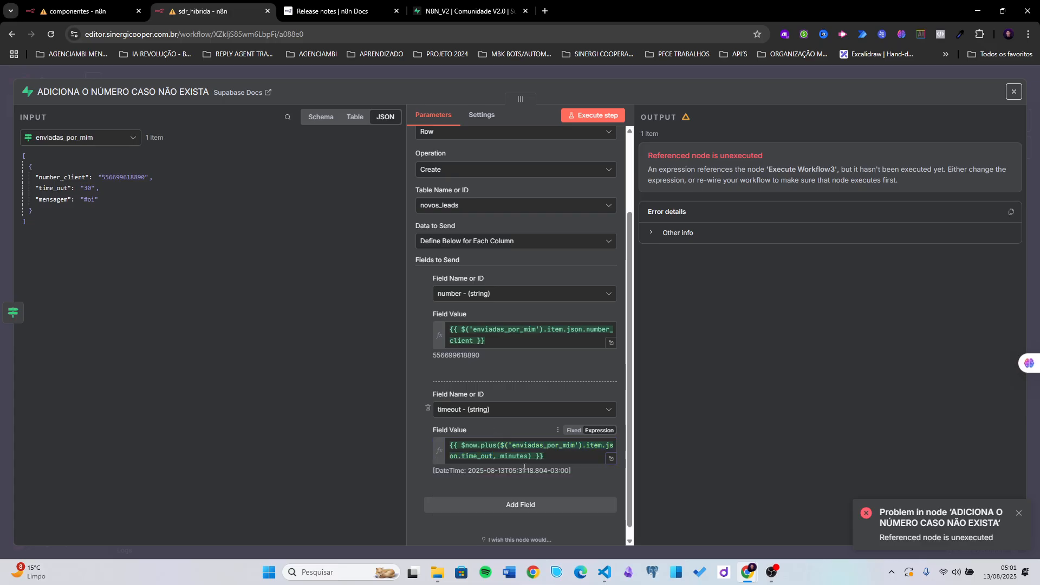
{"action": "left_click", "coordinate": [516, 445]}
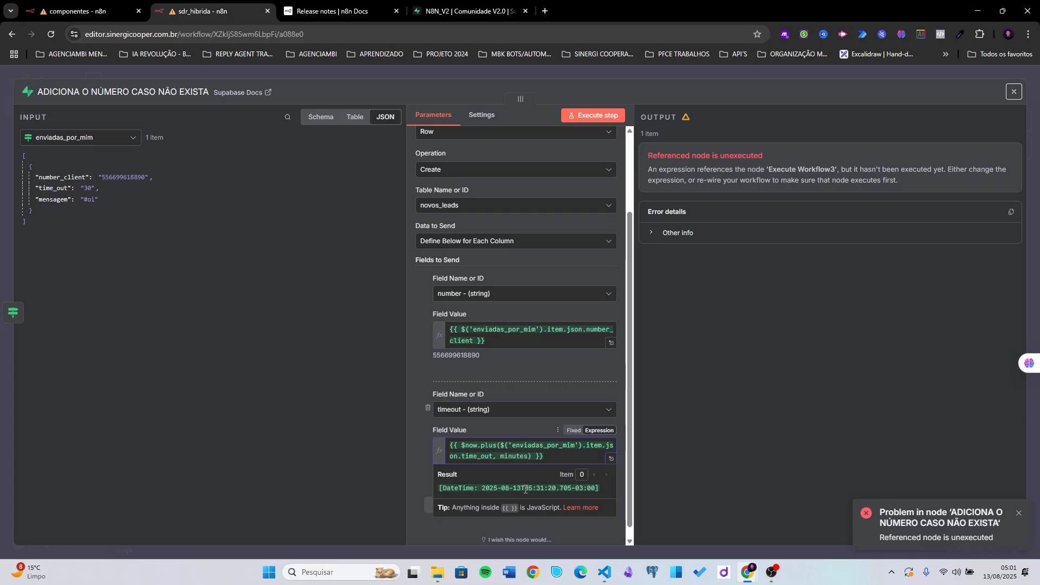
{"action": "left_click", "coordinate": [756, 338]}
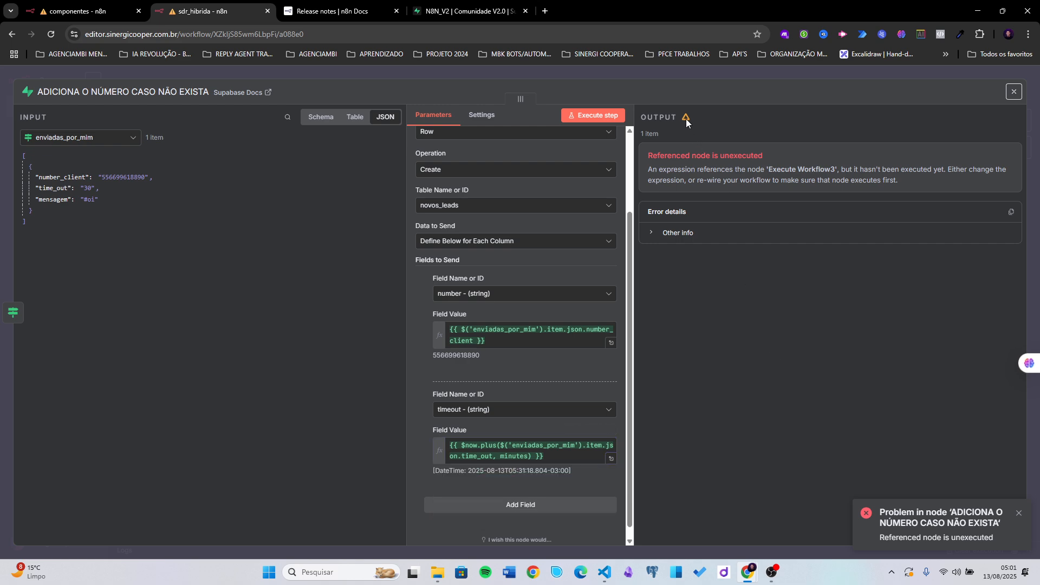
{"action": "left_click", "coordinate": [700, 70]}
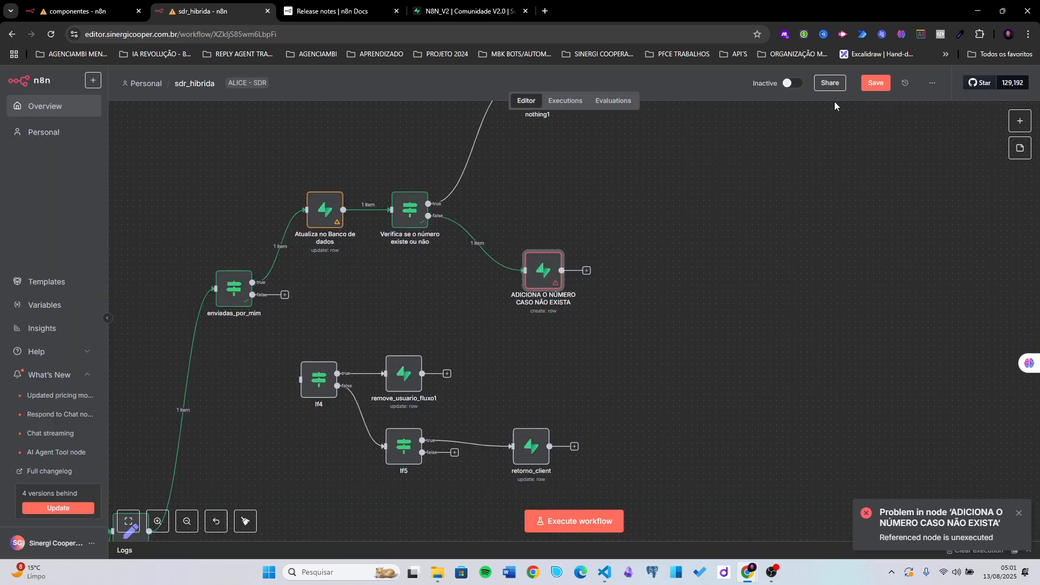
{"action": "left_click", "coordinate": [857, 86]}
{"action": "scroll", "coordinate": [606, 211], "scroll_direction": "up", "scroll_amount": 2}
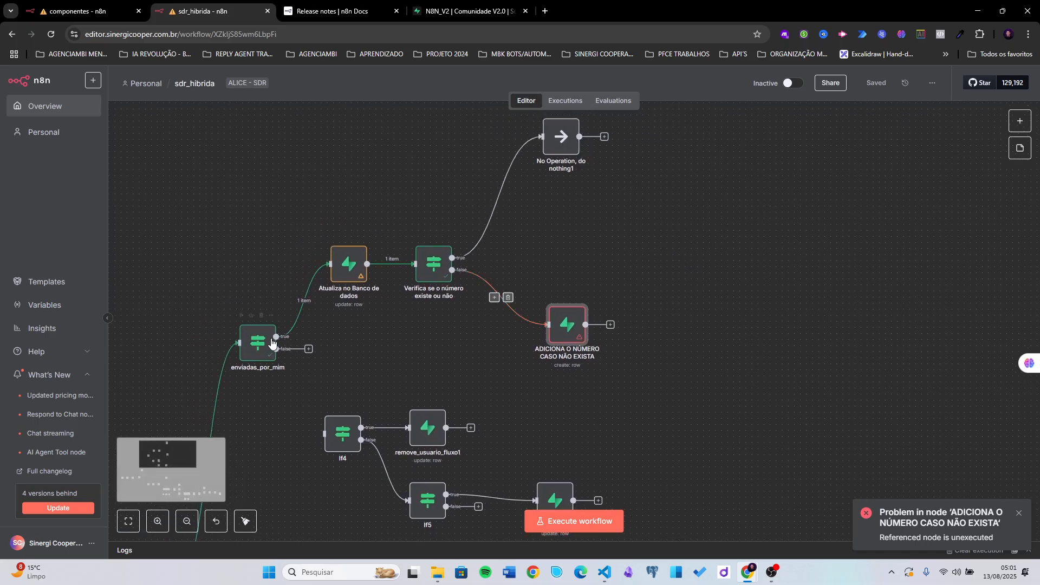
{"action": "left_click_drag", "start_coordinate": [241, 474], "coordinate": [320, 383]}
{"action": "scroll", "coordinate": [320, 384], "scroll_direction": "down", "scroll_amount": 3}
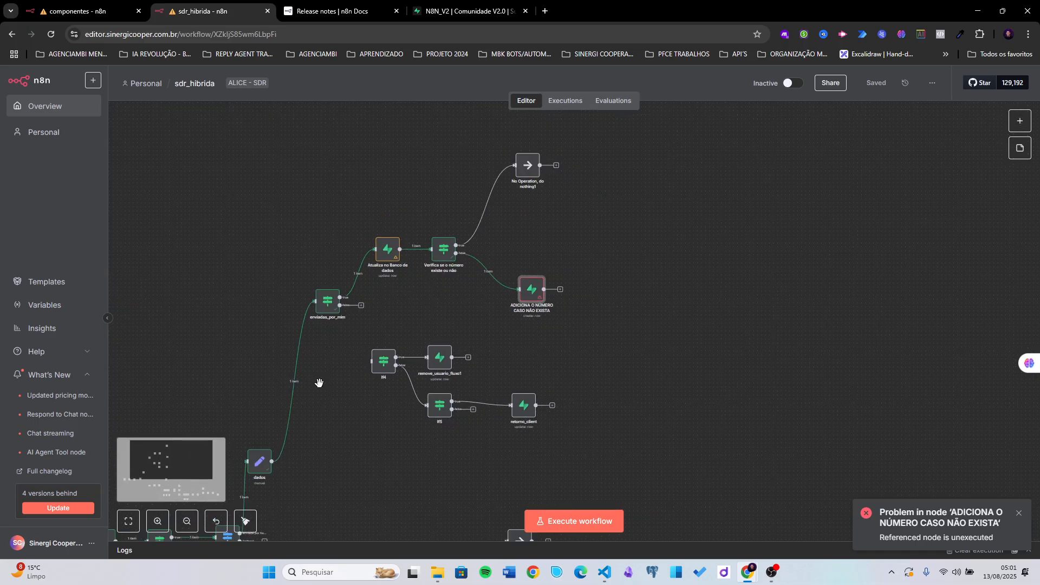
{"action": "scroll", "coordinate": [298, 445], "scroll_direction": "down", "scroll_amount": 2}
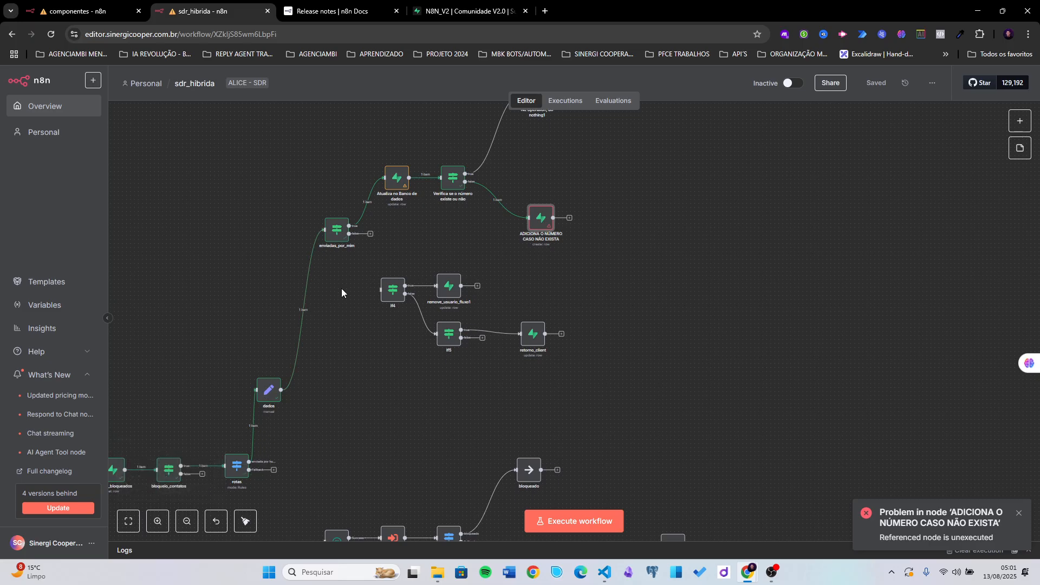
{"action": "left_click_drag", "start_coordinate": [341, 289], "coordinate": [277, 400]}
{"action": "scroll", "coordinate": [346, 307], "scroll_direction": "up", "scroll_amount": 2}
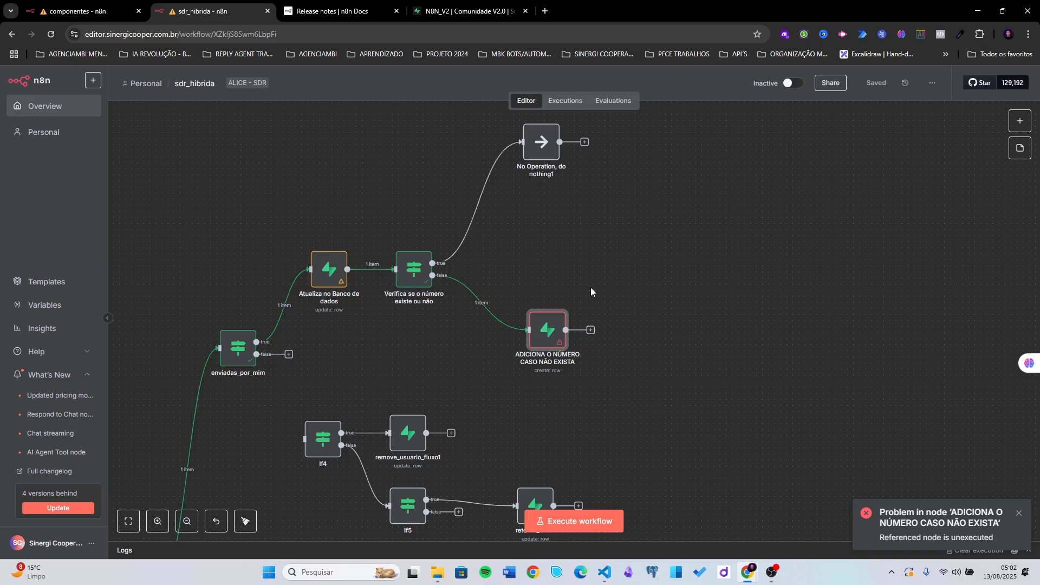
{"action": "scroll", "coordinate": [539, 295], "scroll_direction": "down", "scroll_amount": 2}
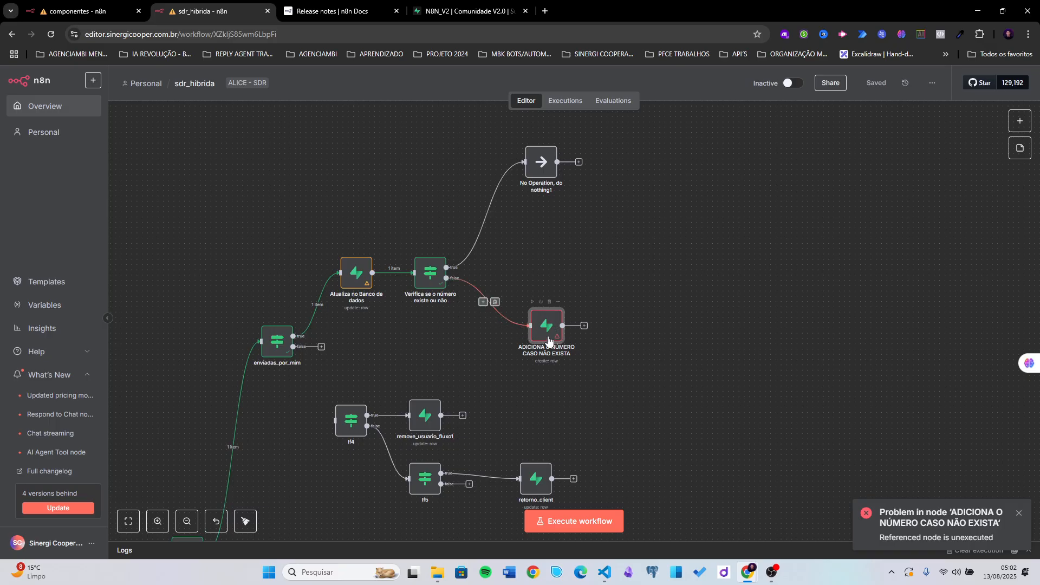
{"action": "scroll", "coordinate": [472, 336], "scroll_direction": "down", "scroll_amount": 2}
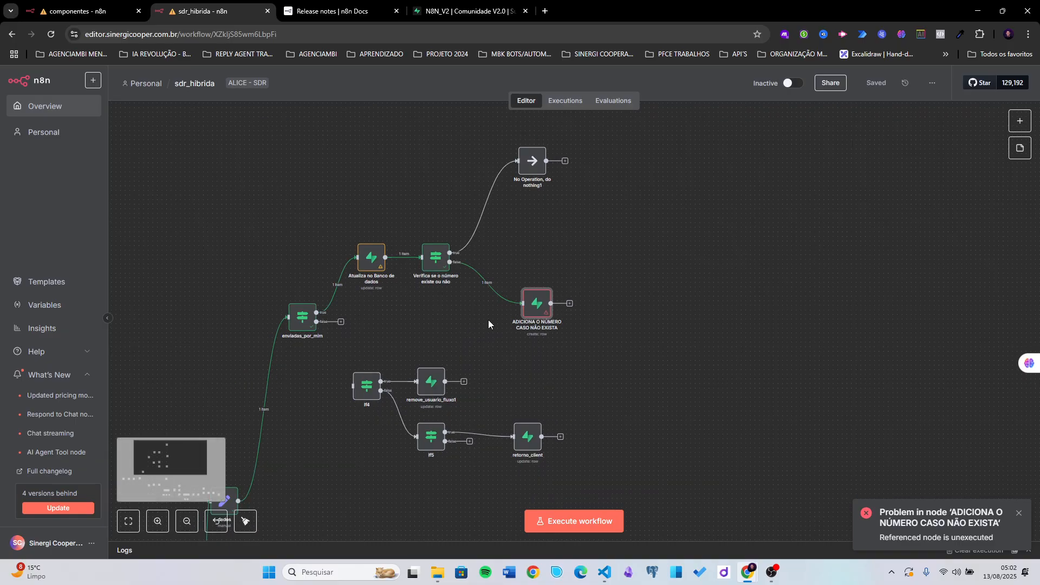
{"action": "scroll", "coordinate": [465, 294], "scroll_direction": "down", "scroll_amount": 1}
{"action": "scroll", "coordinate": [490, 247], "scroll_direction": "down", "scroll_amount": 2}
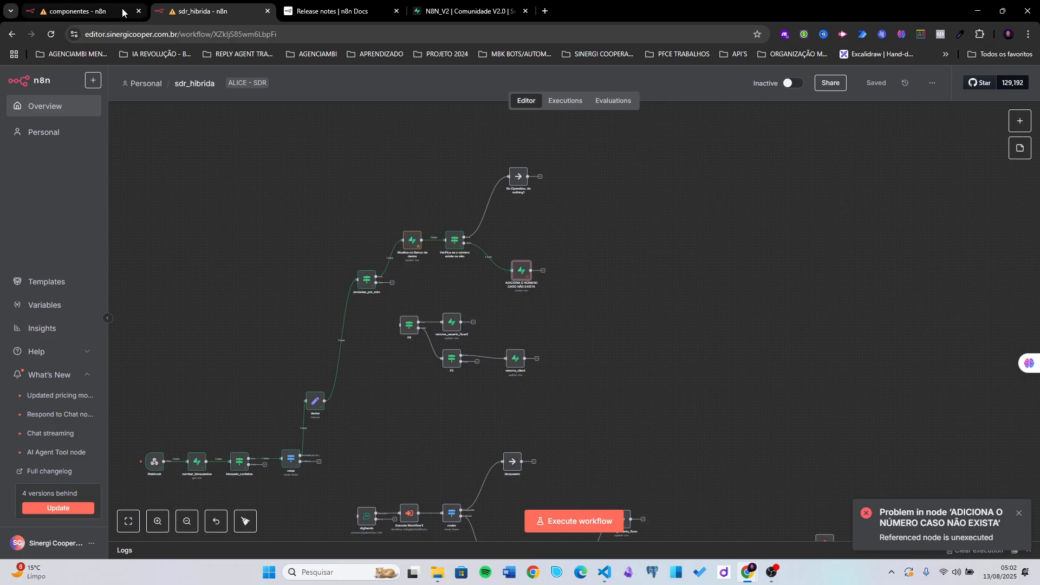
{"action": "left_click", "coordinate": [81, 11]}
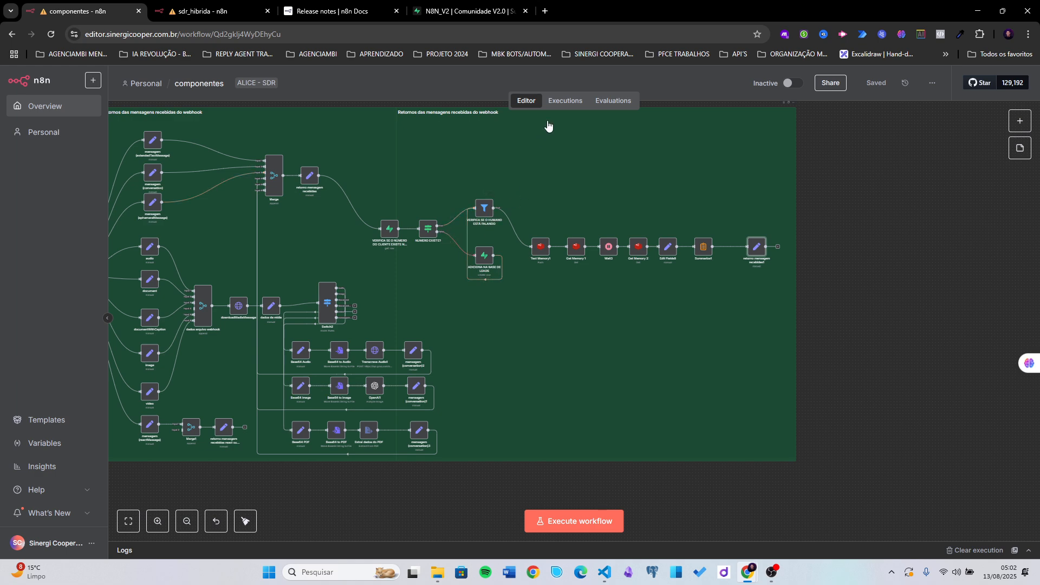
{"action": "left_click", "coordinate": [566, 102]}
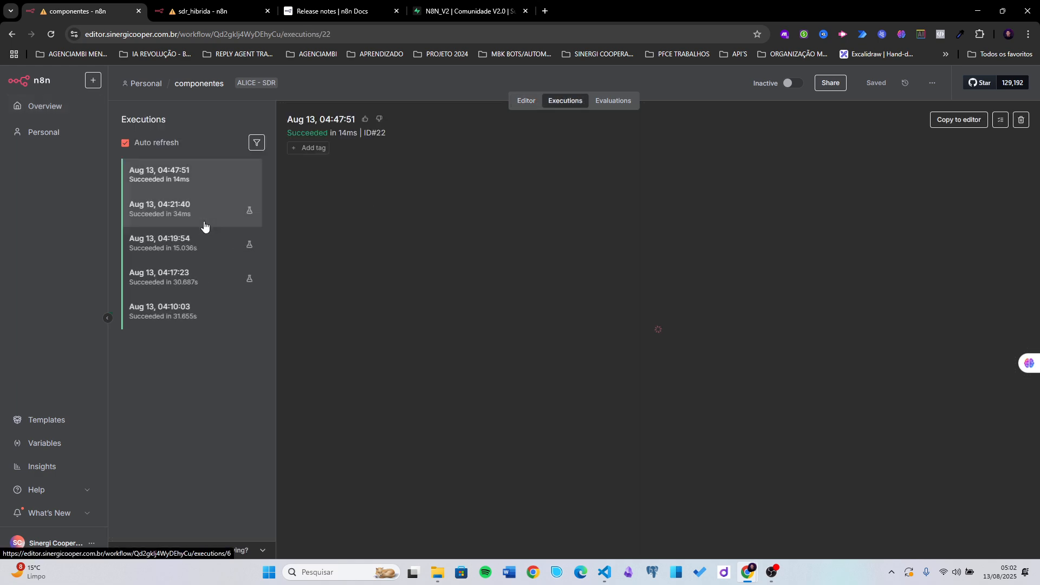
{"action": "left_click", "coordinate": [203, 224]}
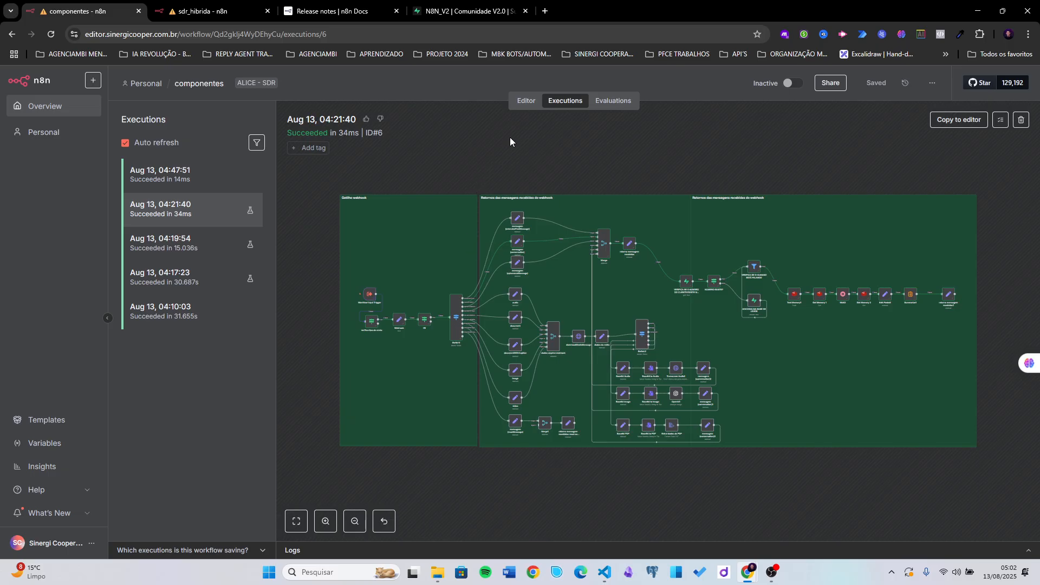
{"action": "left_click", "coordinate": [527, 106]}
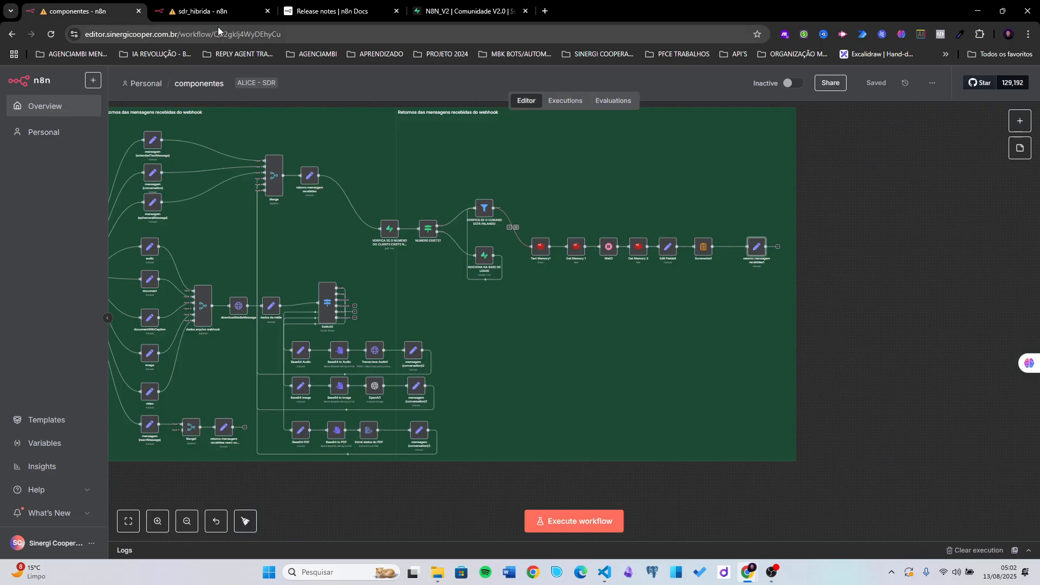
{"action": "left_click", "coordinate": [214, 12]}
{"action": "scroll", "coordinate": [415, 272], "scroll_direction": "left", "scroll_amount": 2}
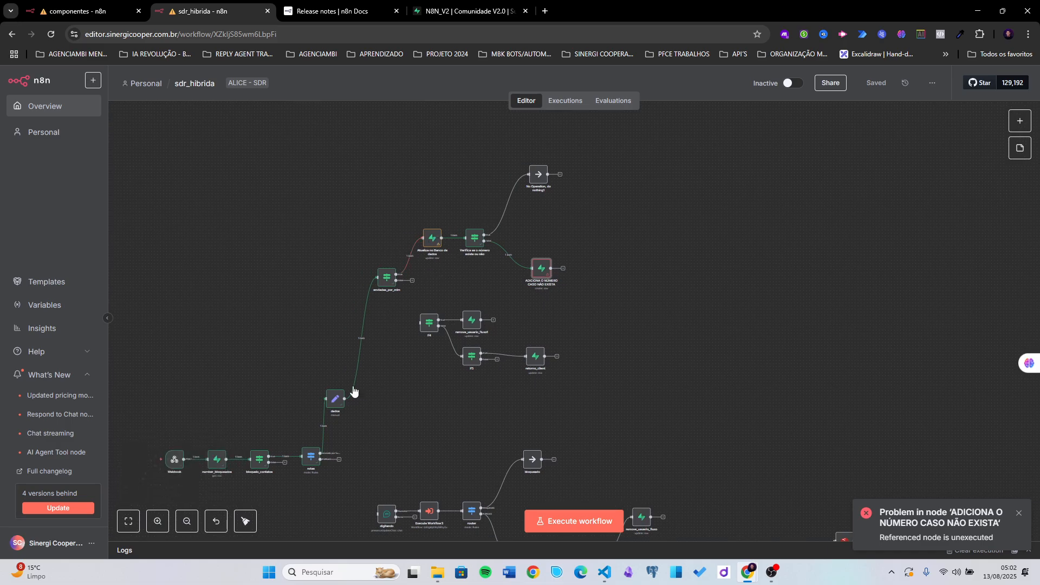
- Open the novos_leads table, inspect the lead's NULL timeout, and refresh the data
{"action": "left_click", "coordinate": [447, 12]}
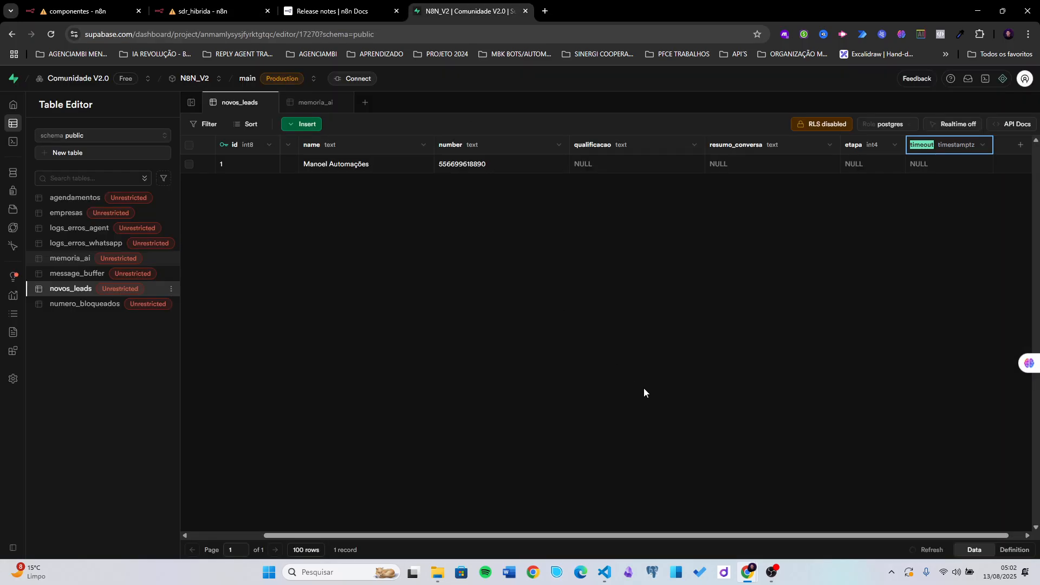
{"action": "left_click", "coordinate": [950, 170]}
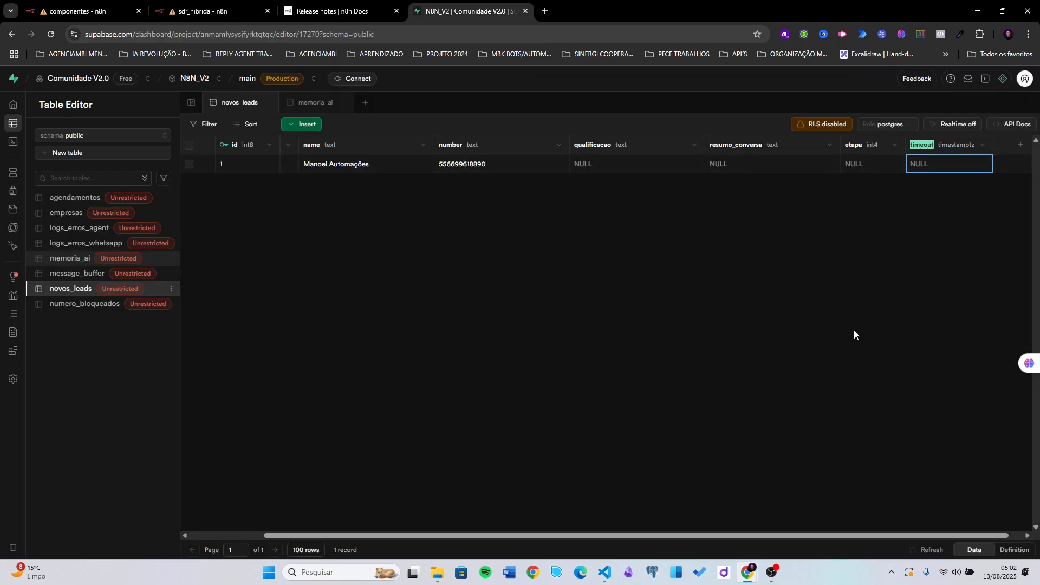
{"action": "left_click", "coordinate": [933, 551]}
- Execute the sdr_hibrida workflow on a new test message, then return to Supabase
{"action": "left_click", "coordinate": [205, 11]}
{"action": "left_click_drag", "start_coordinate": [424, 431], "coordinate": [452, 406]}
{"action": "left_click", "coordinate": [567, 520]}
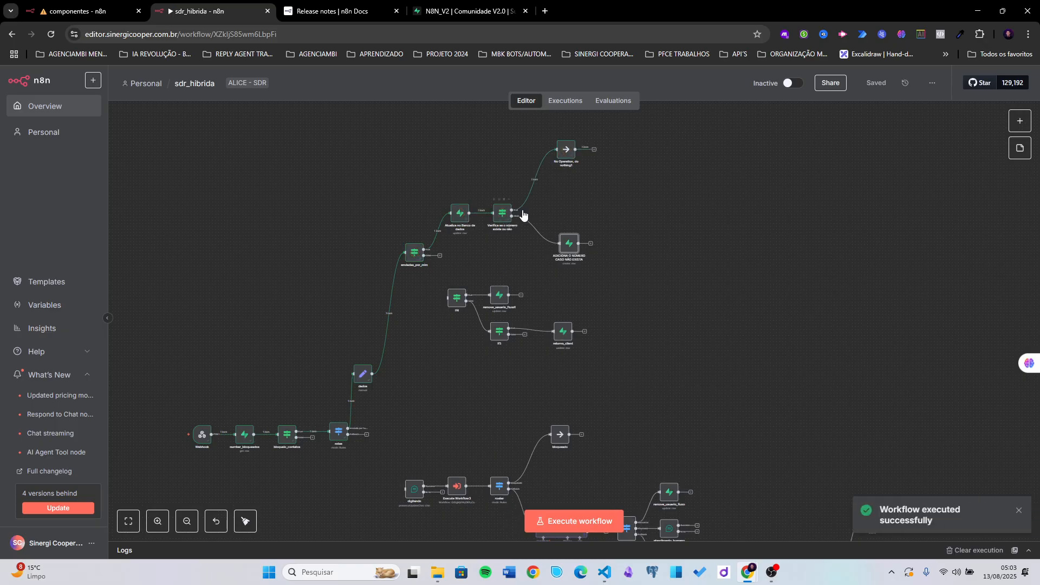
{"action": "scroll", "coordinate": [503, 231], "scroll_direction": "up", "scroll_amount": 4}
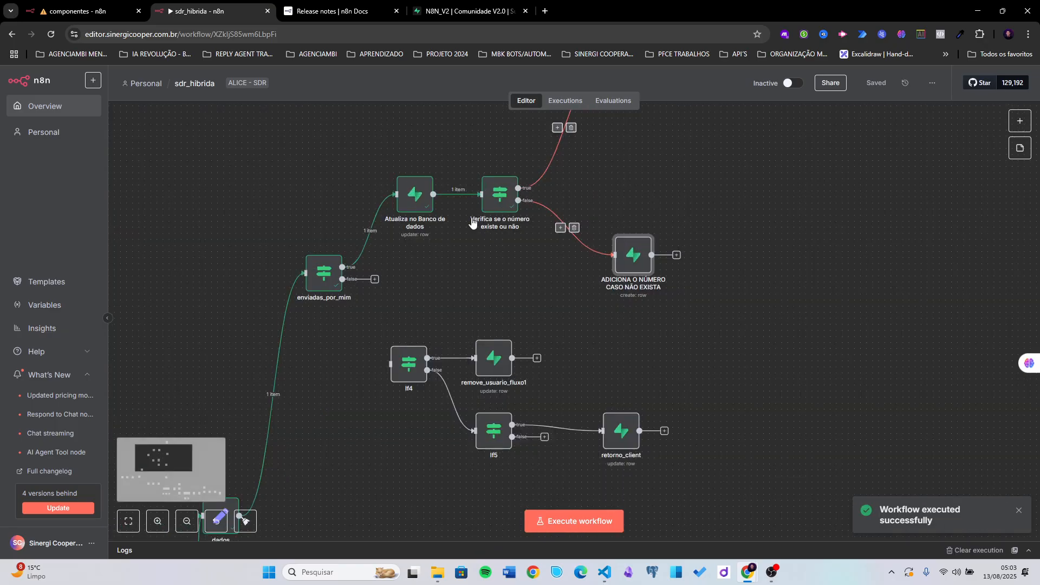
{"action": "left_click", "coordinate": [451, 16]}
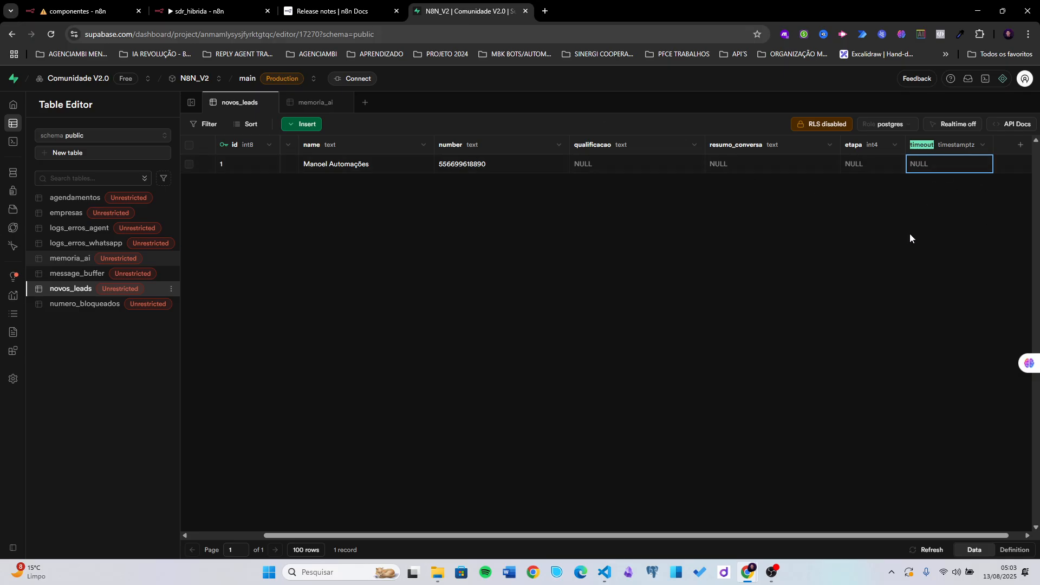
{"action": "left_click", "coordinate": [940, 547]}
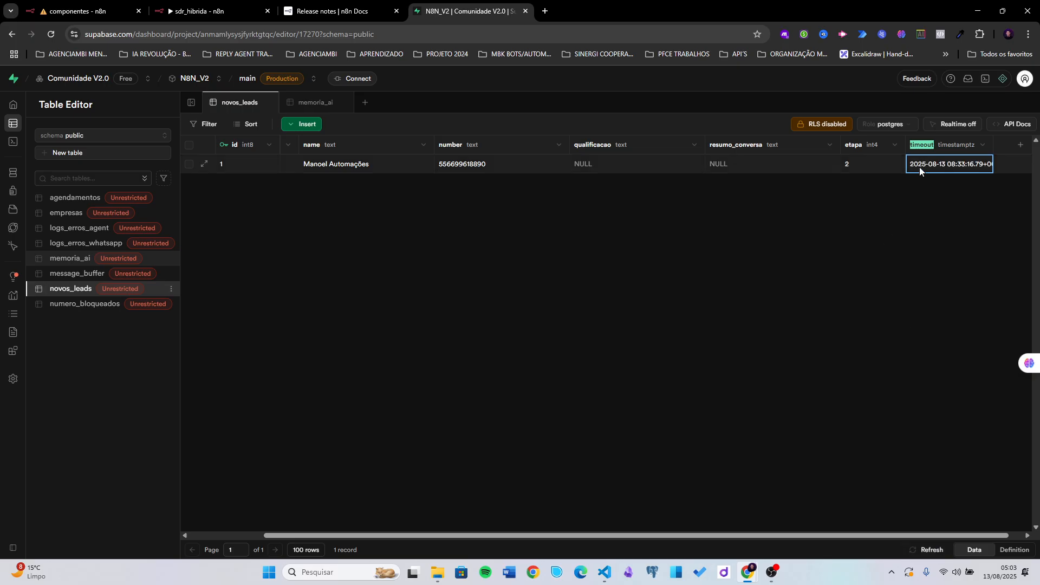
{"action": "double_click", "coordinate": [954, 164]}
{"action": "mouse_move", "coordinate": [972, 217]}
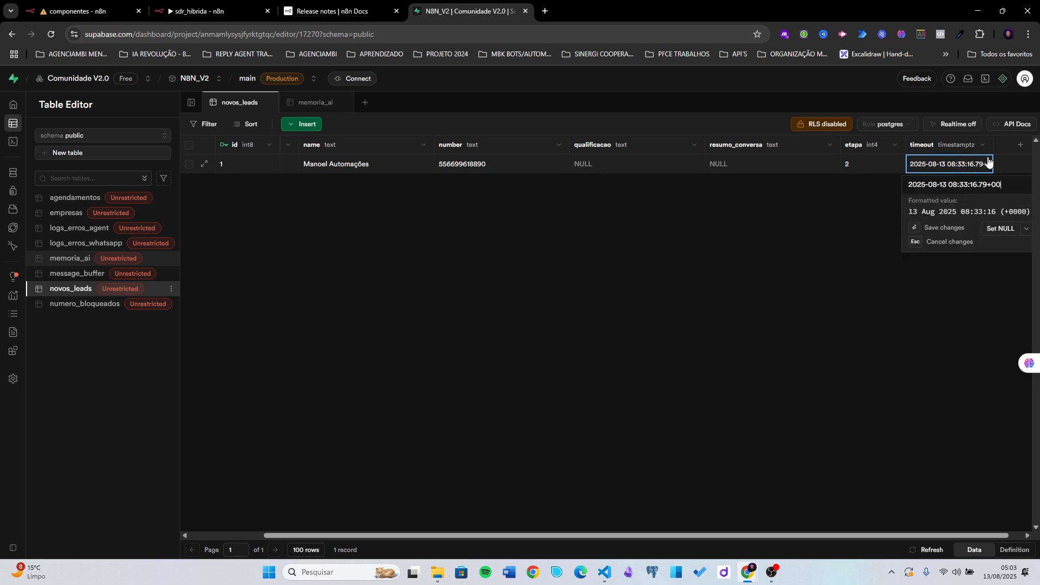
{"action": "left_click_drag", "start_coordinate": [995, 144], "coordinate": [1028, 144]}
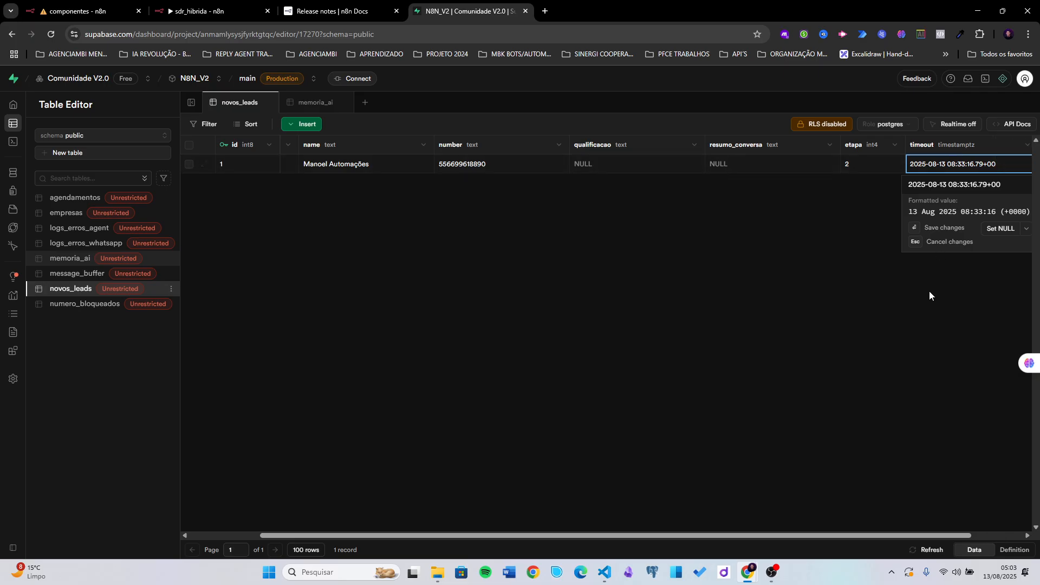
{"action": "left_click", "coordinate": [902, 428]}
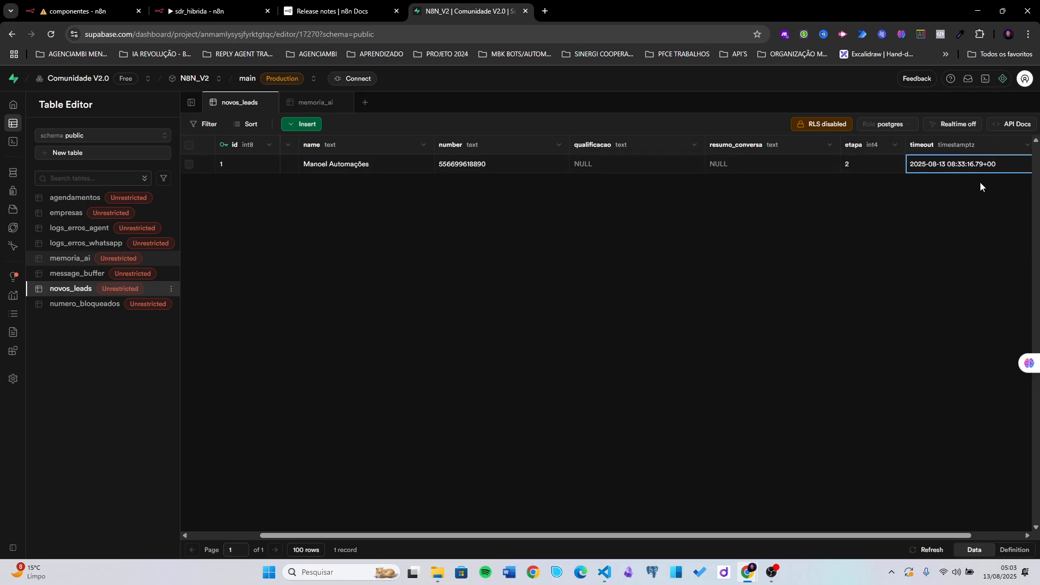
{"action": "double_click", "coordinate": [953, 163]}
{"action": "mouse_move", "coordinate": [964, 215]}
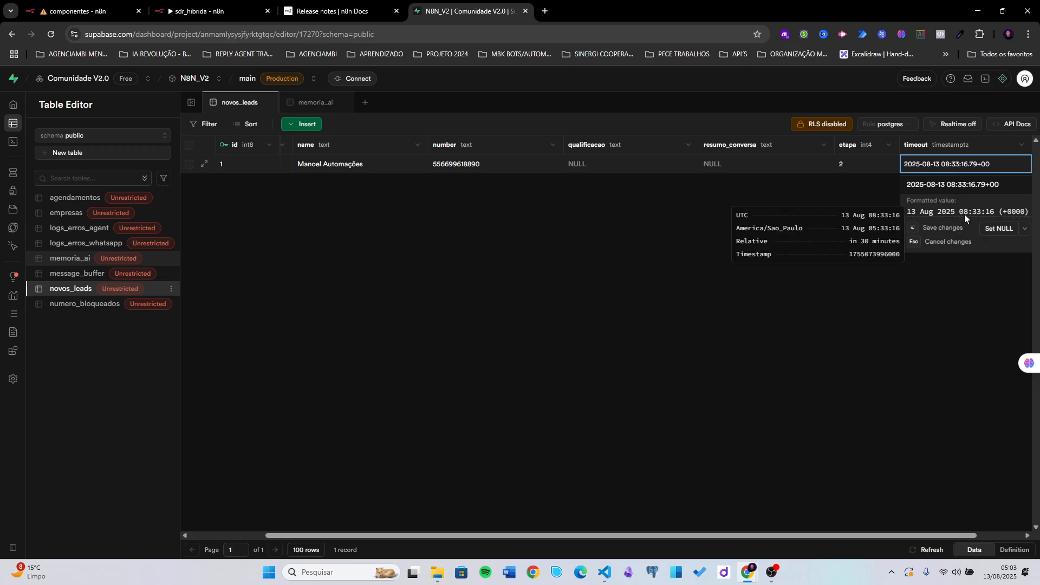
{"action": "left_click", "coordinate": [924, 333]}
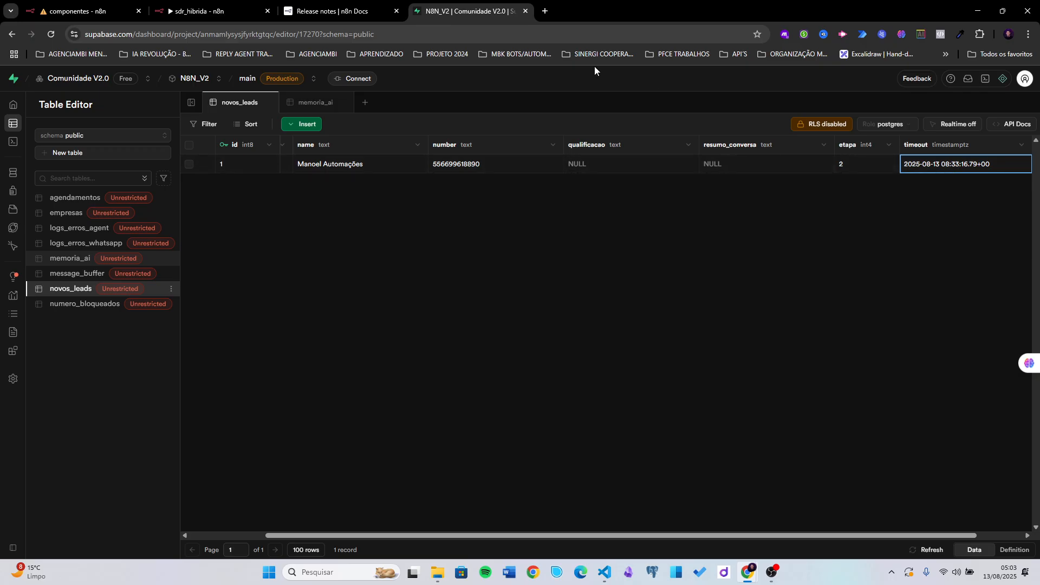
{"action": "left_click", "coordinate": [198, 11]}
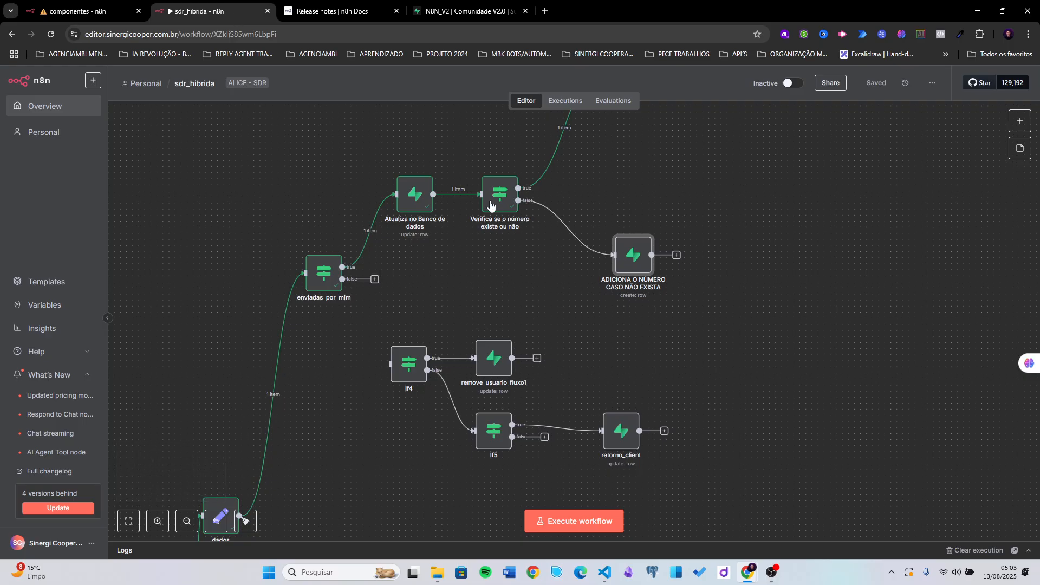
- Preview the Atualiza no Banco de dados timeout expression's result without changing it
{"action": "double_click", "coordinate": [415, 194]}
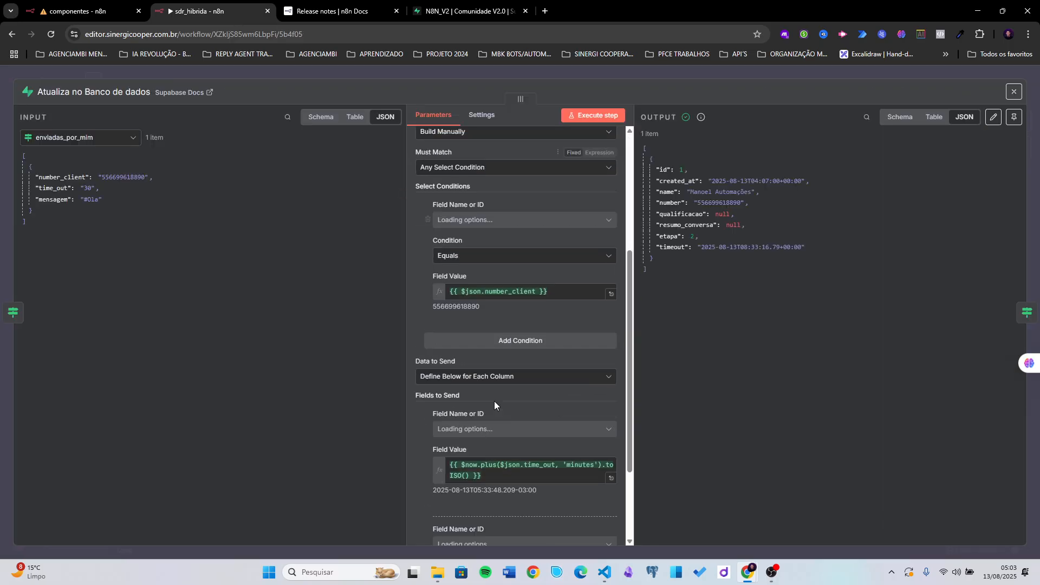
{"action": "scroll", "coordinate": [493, 445], "scroll_direction": "down", "scroll_amount": 1}
{"action": "left_click", "coordinate": [491, 416]}
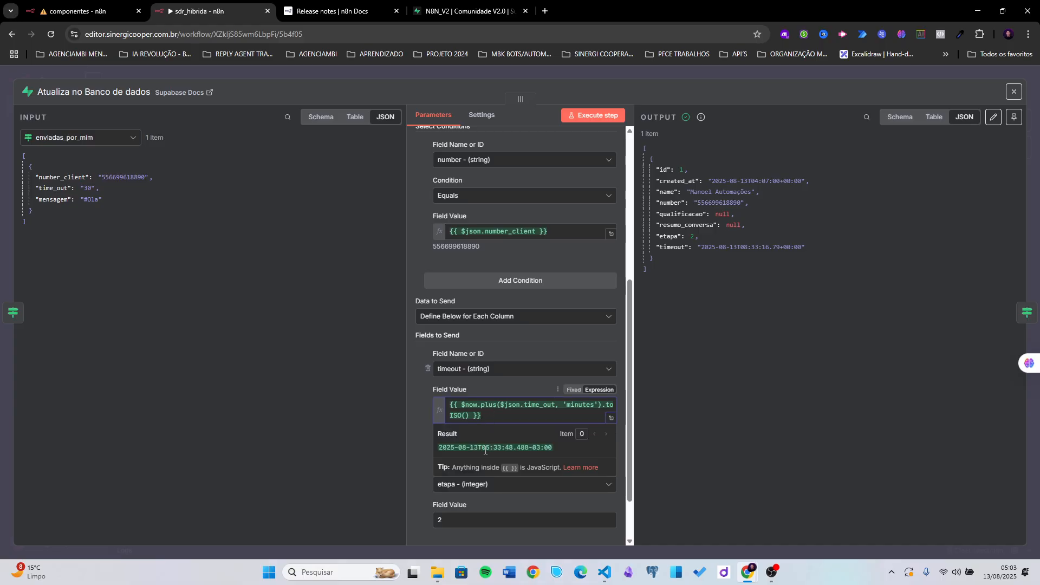
{"action": "left_click", "coordinate": [324, 175]}
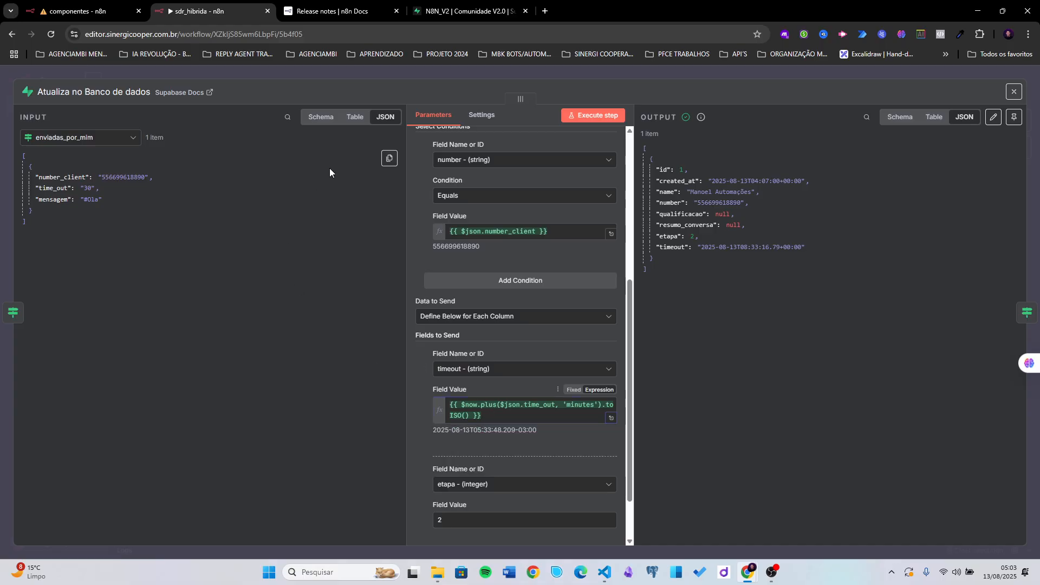
{"action": "left_click", "coordinate": [349, 73]}
{"action": "left_click", "coordinate": [429, 16]}
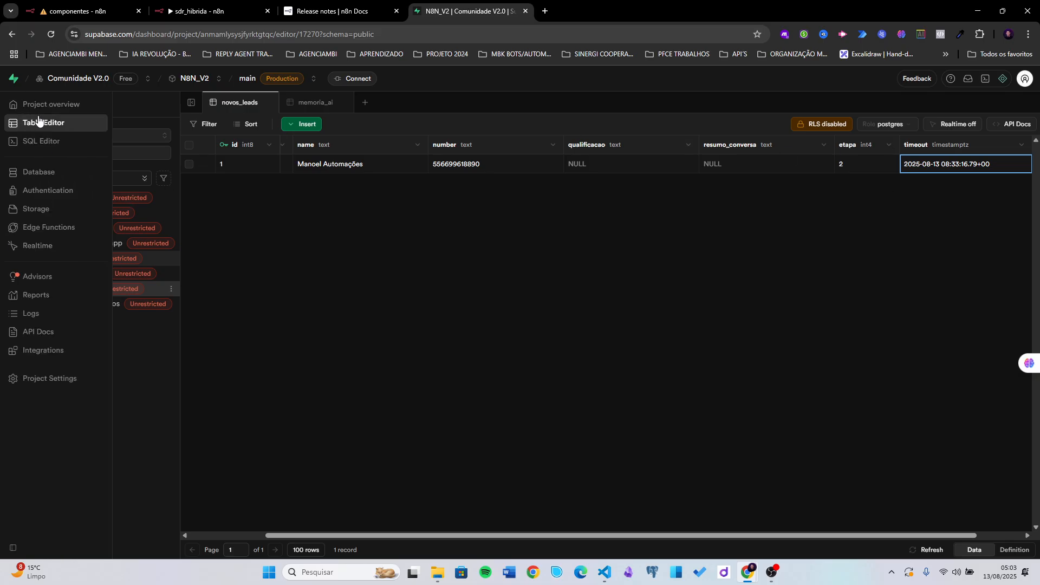
- Replace the SQL Editor query with 'show timezone;' and run it, showing UTC
{"action": "left_click", "coordinate": [65, 142]}
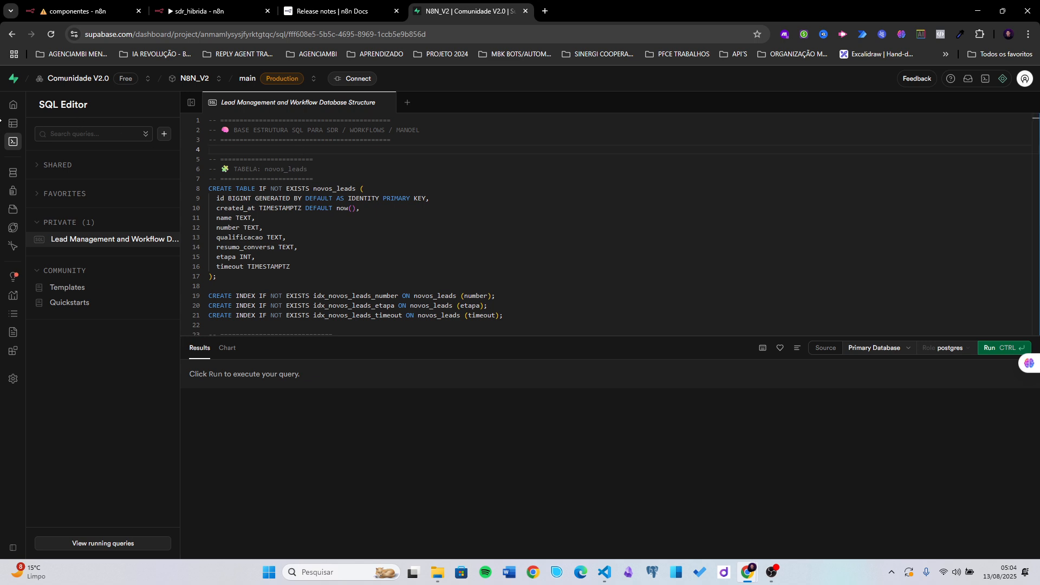
{"action": "left_click", "coordinate": [19, 144]}
{"action": "key", "text": "ctrl+a"}
{"action": "key", "text": "Delete"}
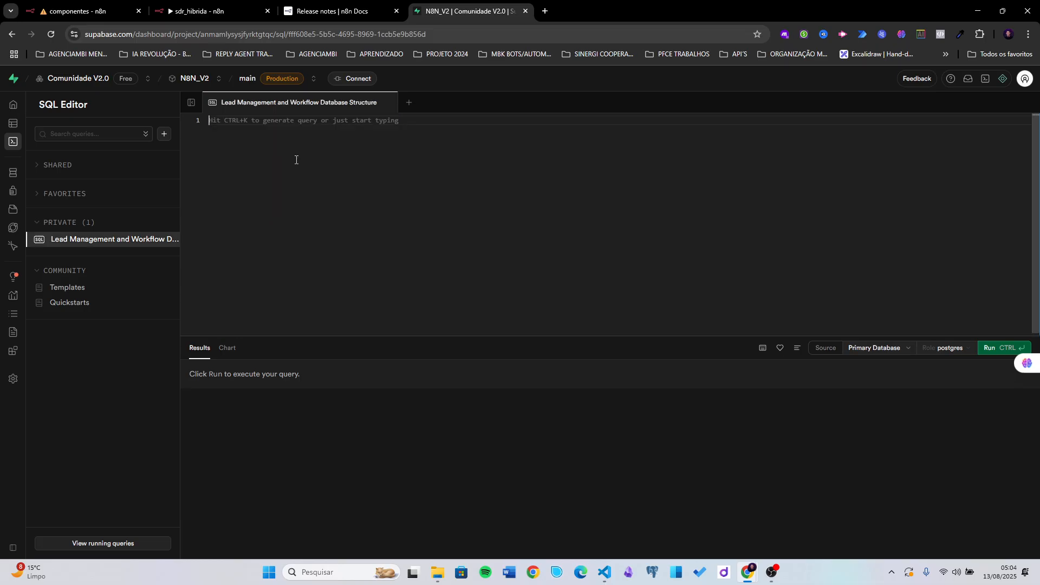
{"action": "type", "text": "show timezone"}
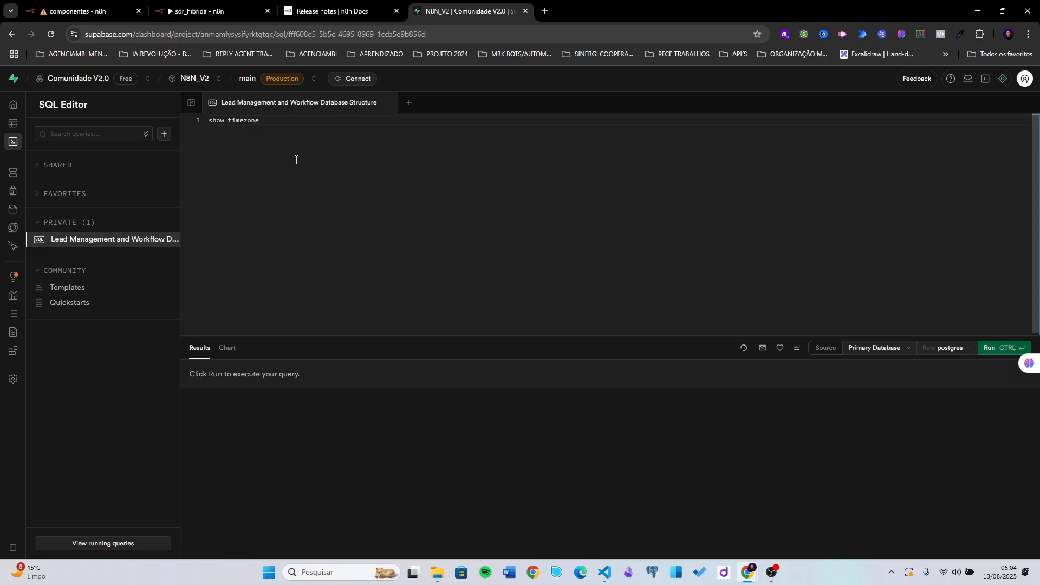
{"action": "type", "text": ";"}
{"action": "left_click", "coordinate": [993, 348]}
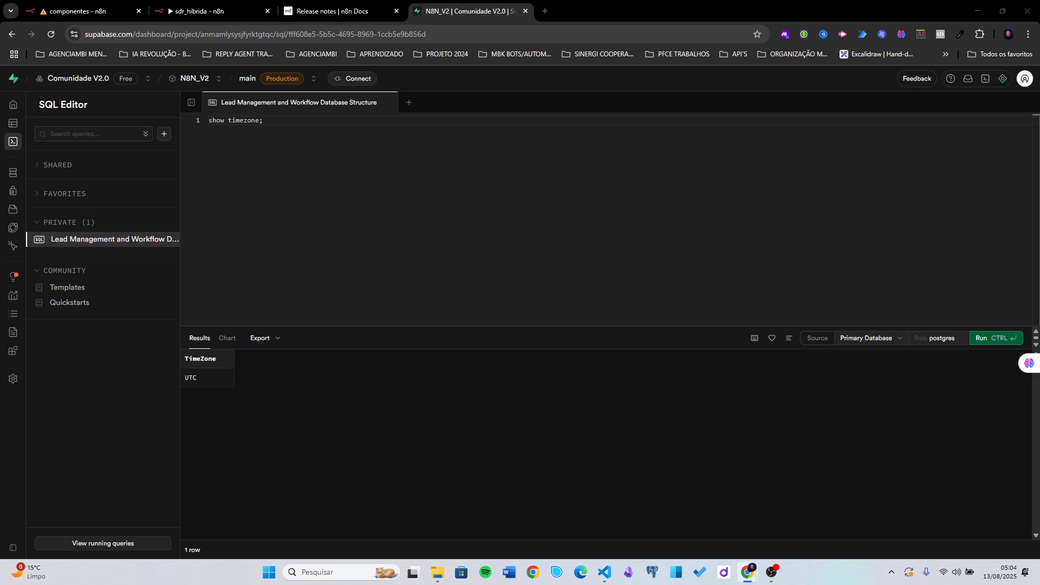
{"action": "key", "text": "alt+Tab"}
{"action": "key", "text": "alt+Tab"}
- Paste and run ALTER DATABASE postgres SET timezone TO 'America/Sao_Paulo';
{"action": "triple_click", "coordinate": [262, 128]}
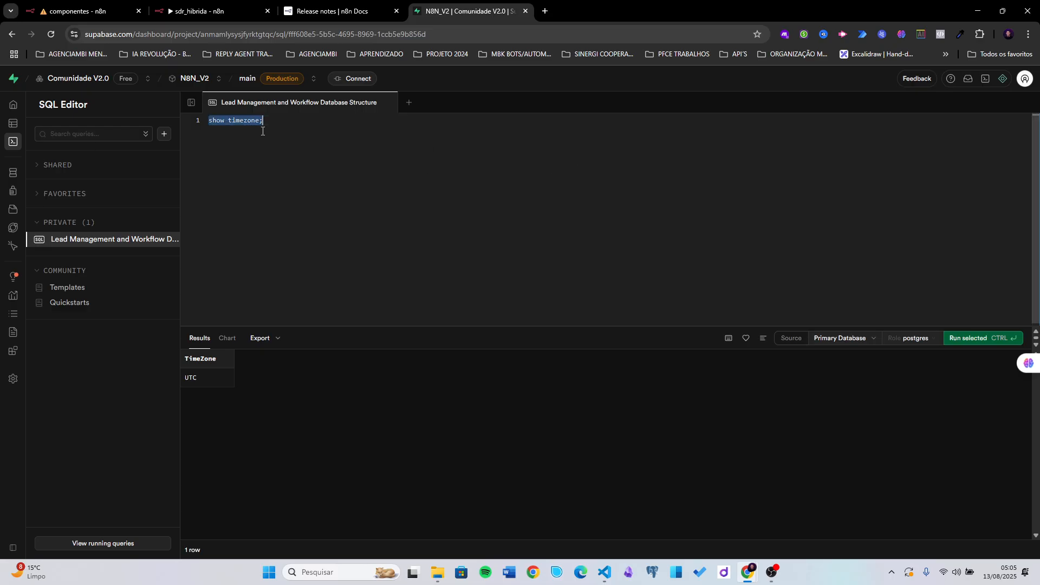
{"action": "key", "text": "BackSpace"}
{"action": "right_click", "coordinate": [262, 131]}
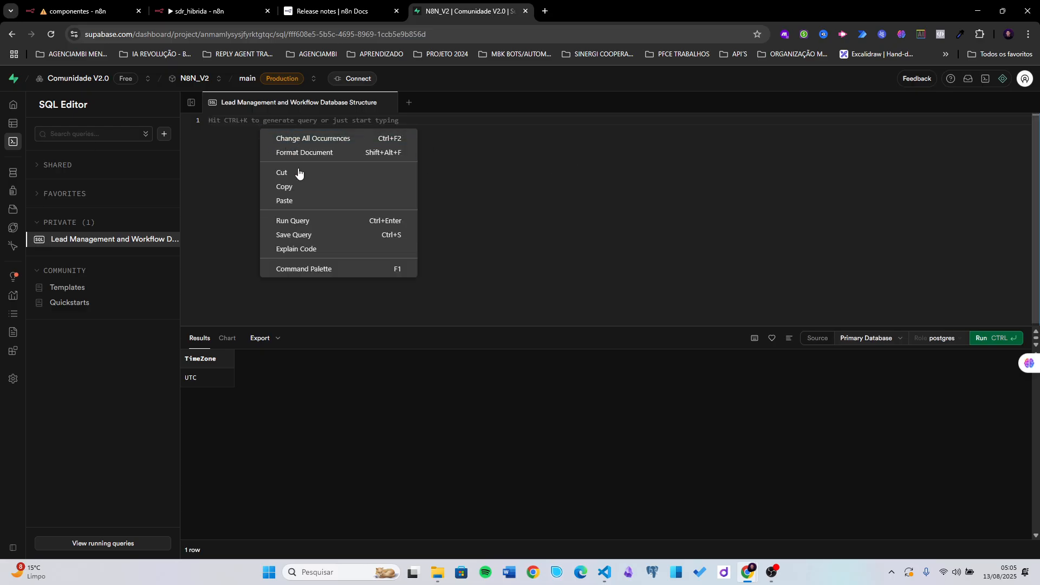
{"action": "left_click", "coordinate": [295, 200]}
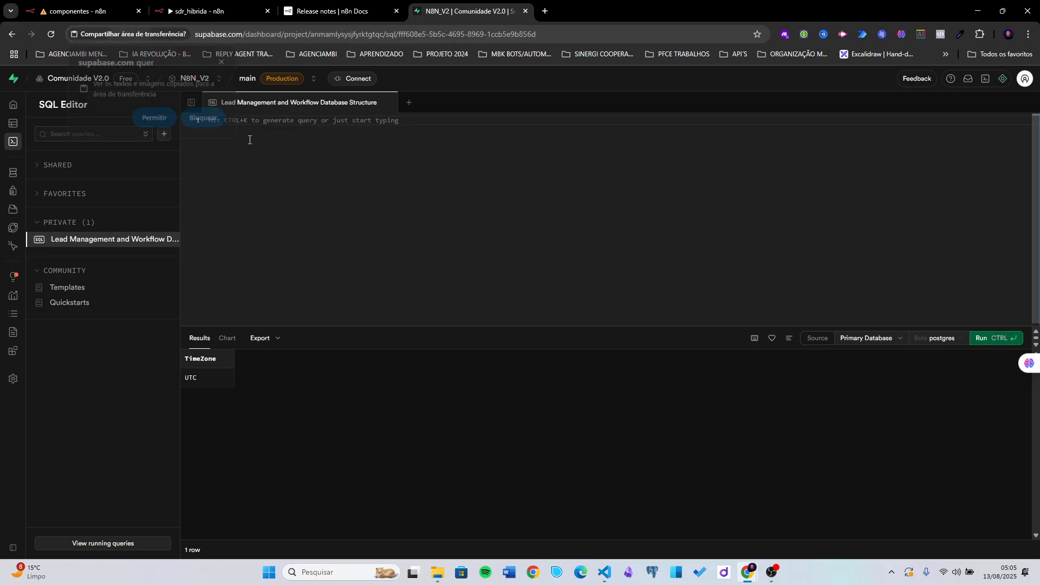
{"action": "left_click", "coordinate": [157, 121]}
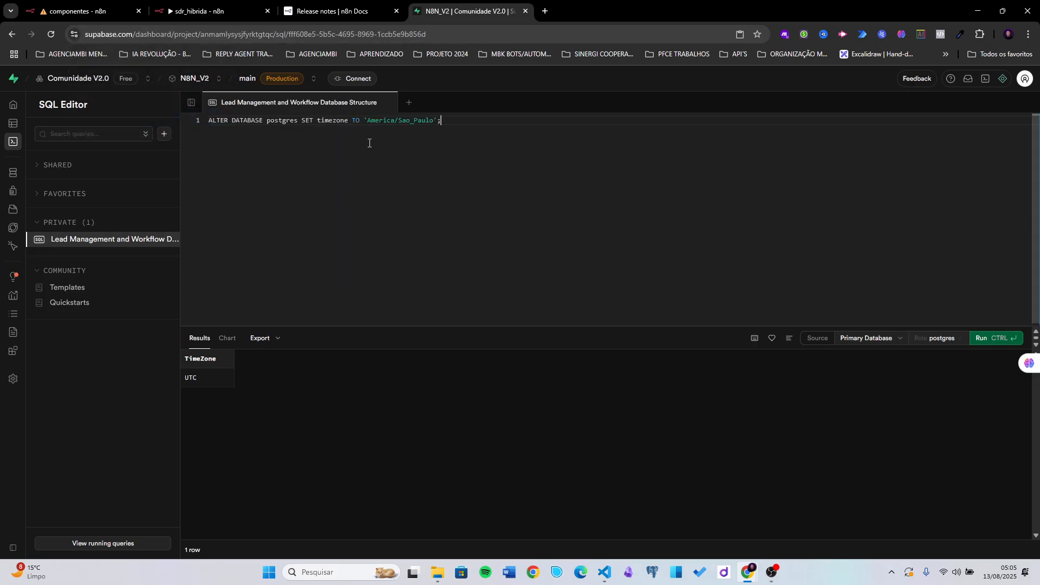
{"action": "left_click_drag", "start_coordinate": [446, 127], "coordinate": [355, 122]}
{"action": "left_click", "coordinate": [391, 129]}
{"action": "left_click", "coordinate": [980, 338]}
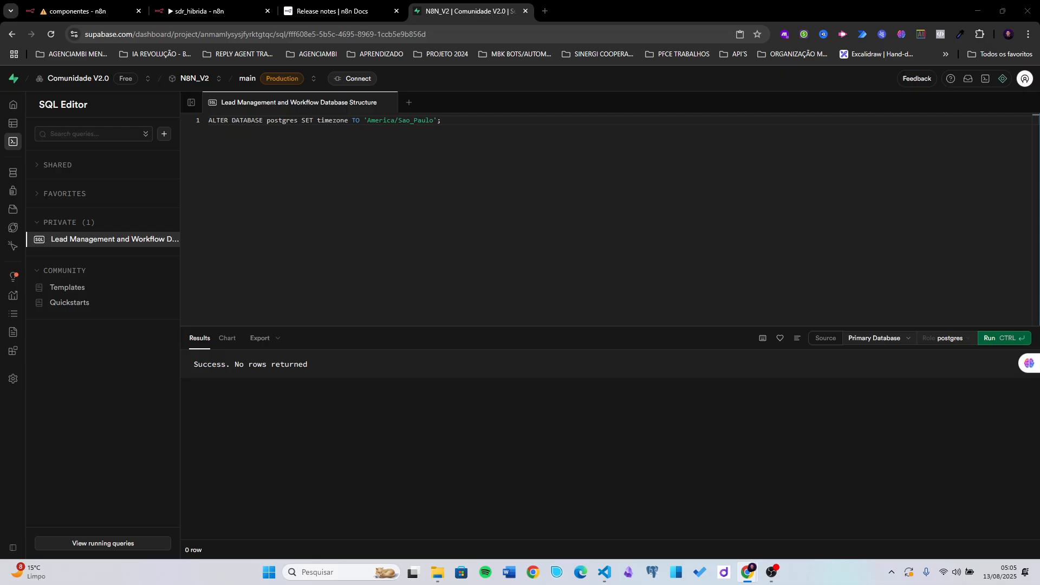
- Run SHOW timezone; to confirm America/Sao_Paulo, then open the novos_leads table
{"action": "left_click", "coordinate": [505, 133]}
{"action": "key", "text": "ctrl+a"}
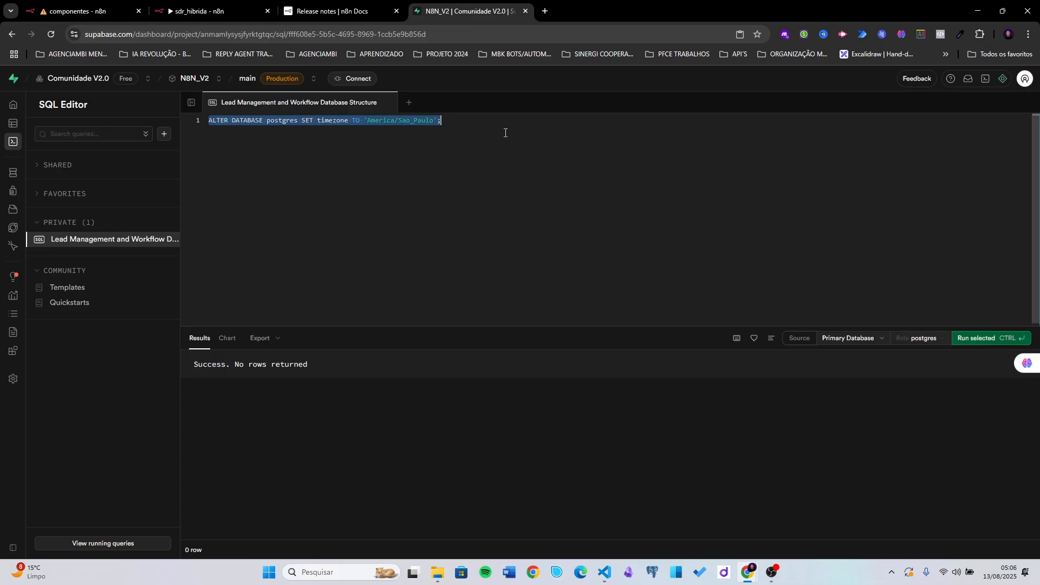
{"action": "key", "text": "BackSpace"}
{"action": "type", "text": "SHOW timezone;"}
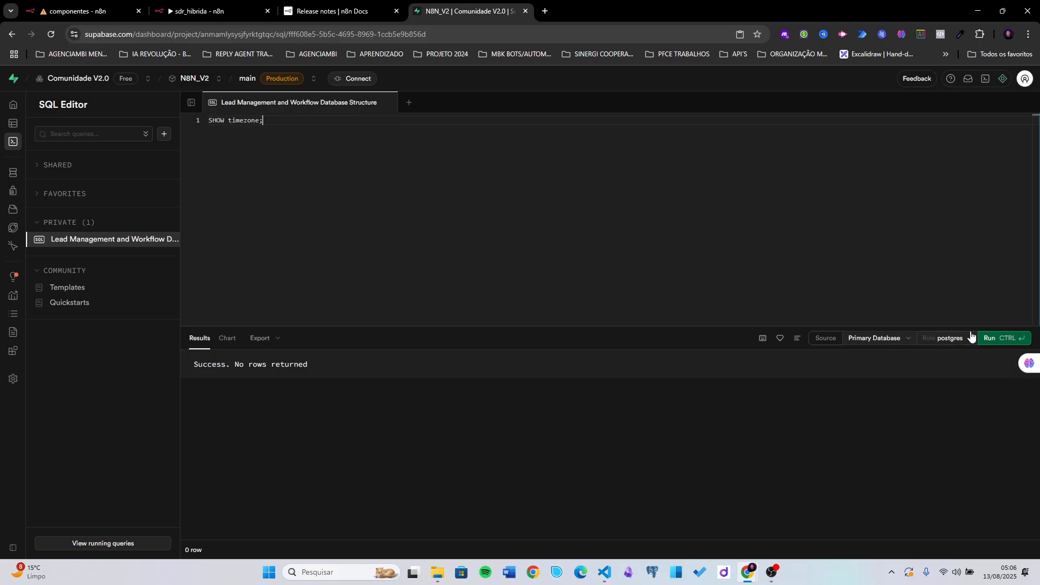
{"action": "left_click", "coordinate": [989, 338]}
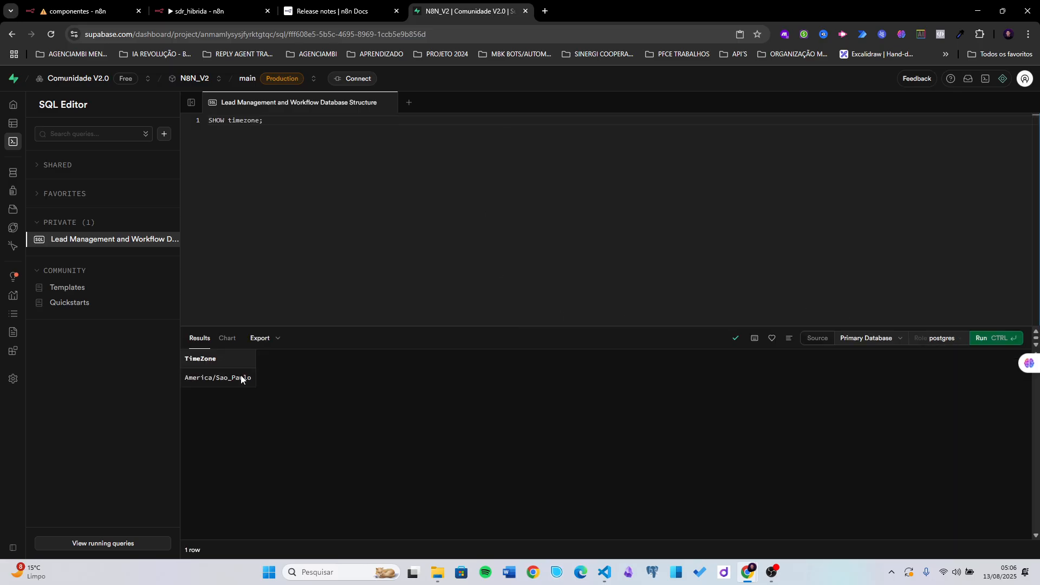
{"action": "left_click", "coordinate": [11, 129]}
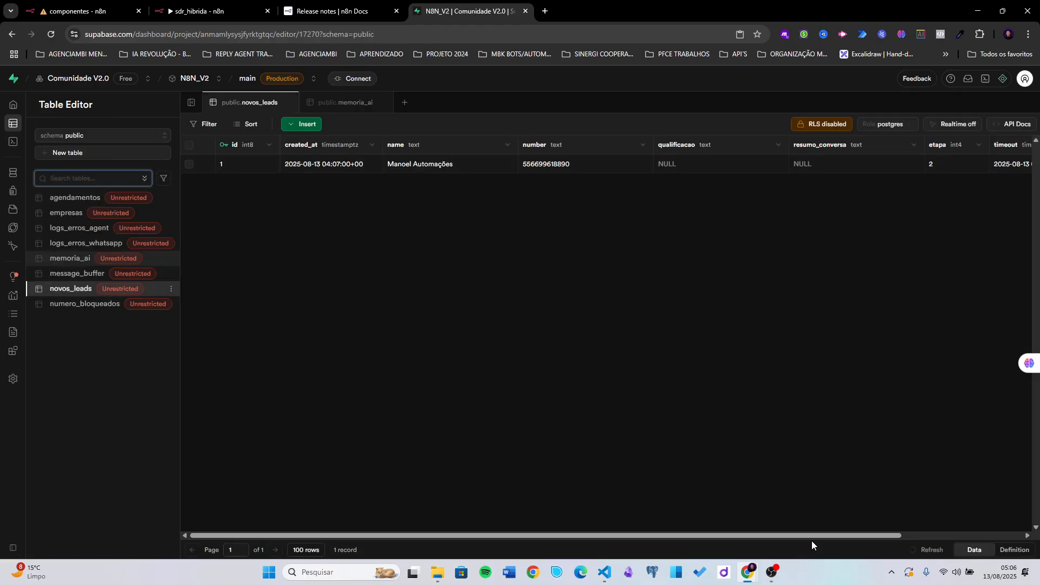
{"action": "left_click_drag", "start_coordinate": [811, 536], "coordinate": [926, 515]}
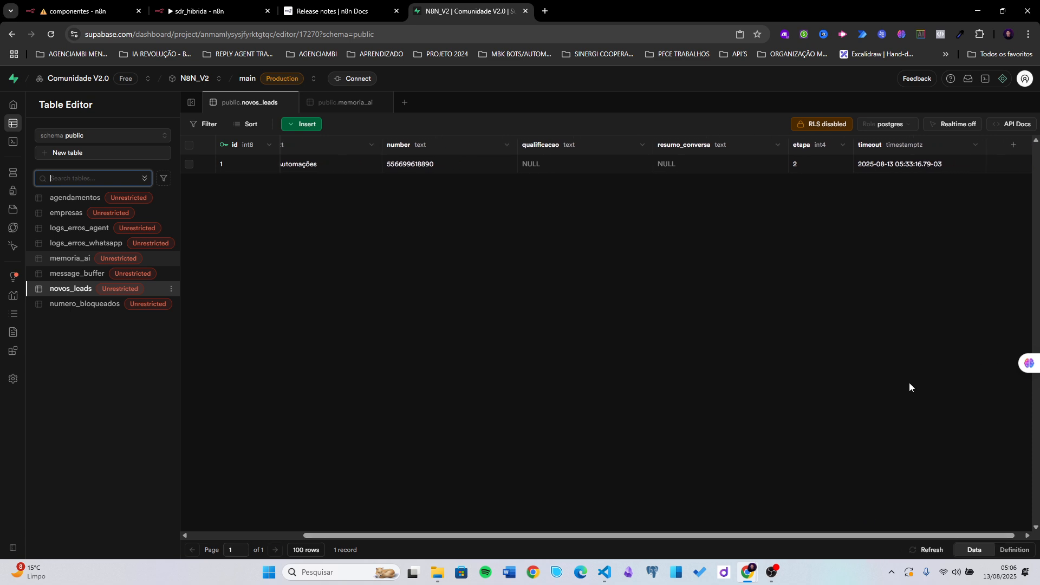
{"action": "left_click", "coordinate": [904, 165]}
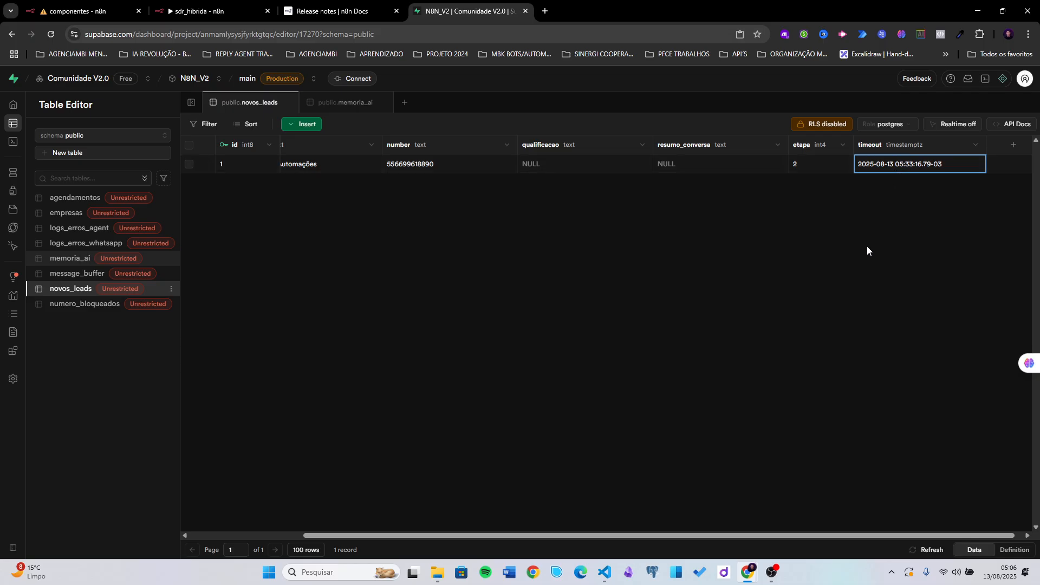
{"action": "left_click", "coordinate": [104, 11]}
{"action": "scroll", "coordinate": [594, 283], "scroll_direction": "down", "scroll_amount": 2}
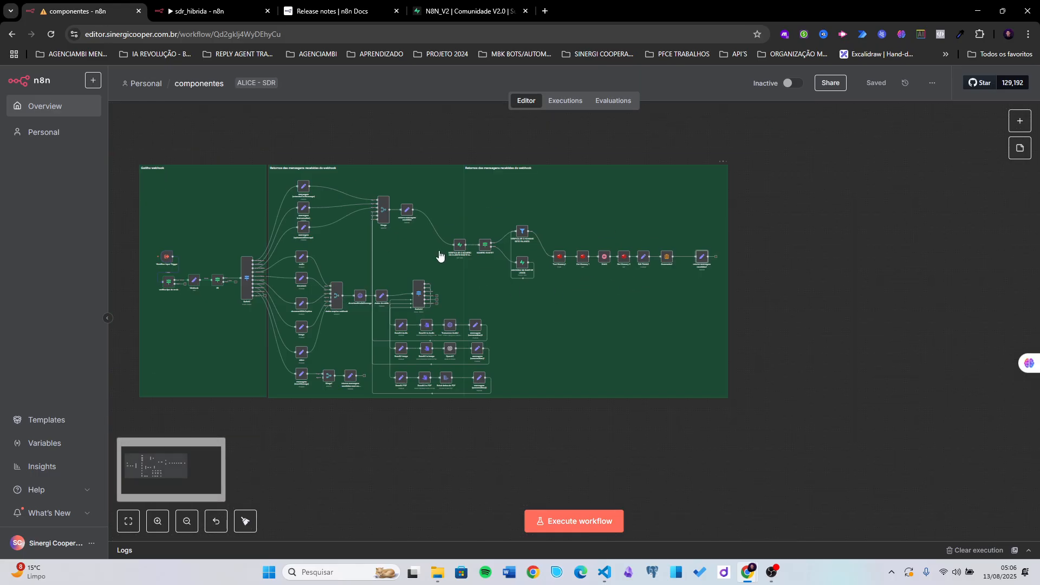
{"action": "left_click", "coordinate": [201, 7]}
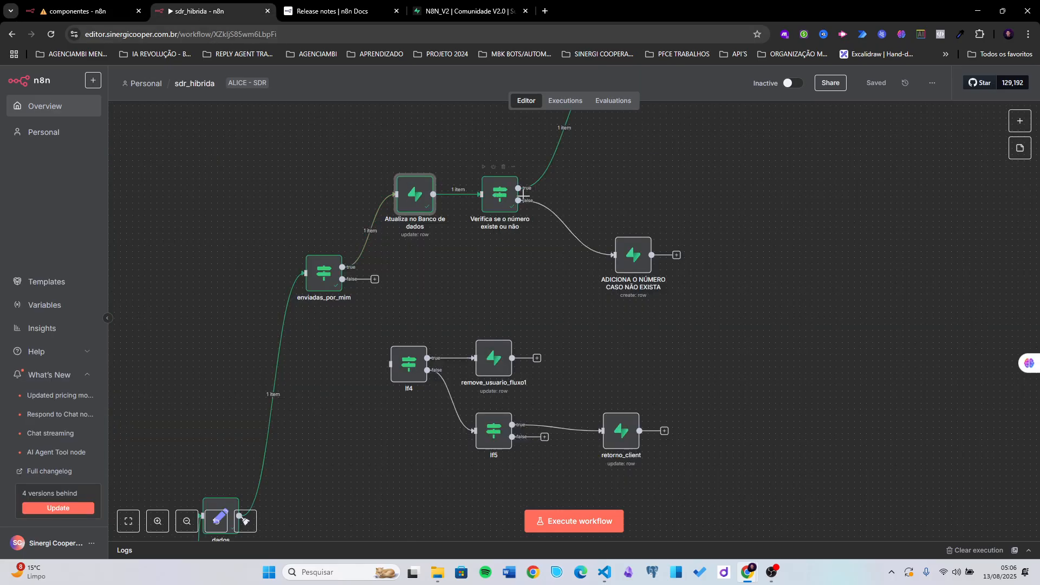
{"action": "scroll", "coordinate": [494, 209], "scroll_direction": "down", "scroll_amount": 2}
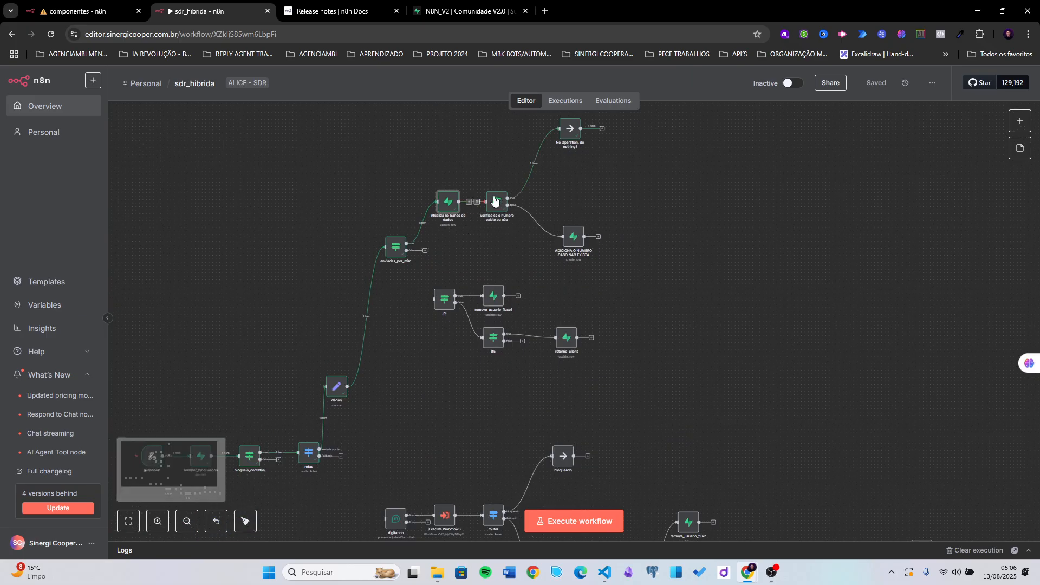
- Connect the rotas fallback output to the digitando node and save the workflow
{"action": "left_click_drag", "start_coordinate": [409, 328], "coordinate": [411, 299]}
{"action": "left_click_drag", "start_coordinate": [411, 360], "coordinate": [422, 308]}
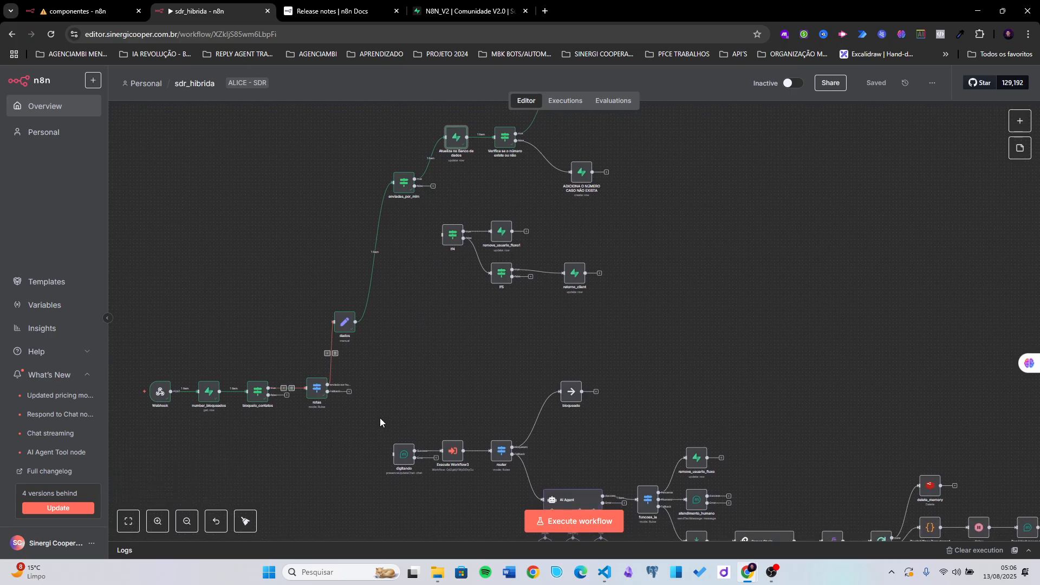
{"action": "left_click", "coordinate": [349, 392]}
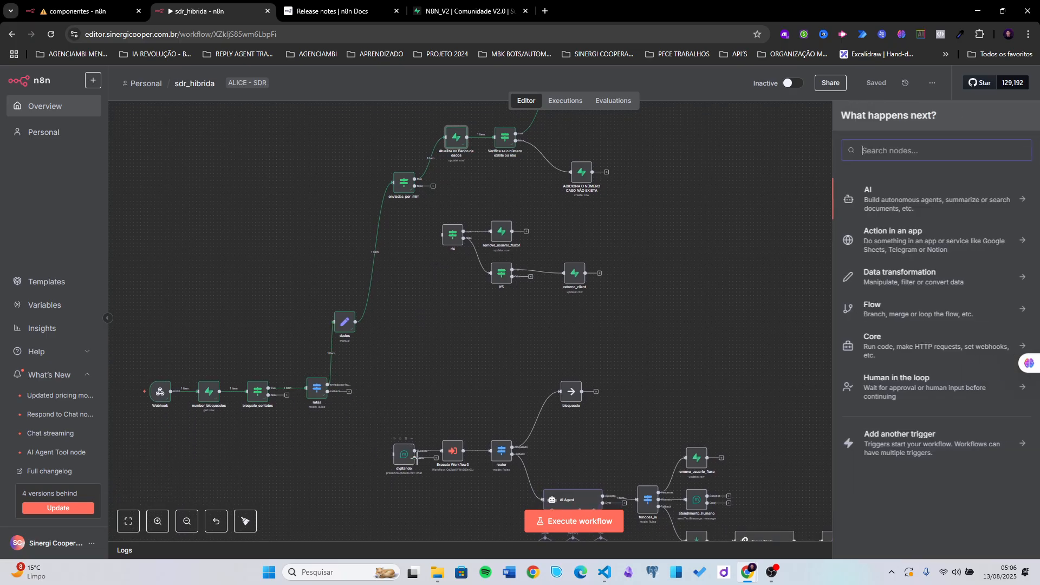
{"action": "left_click_drag", "start_coordinate": [349, 396], "coordinate": [394, 454]}
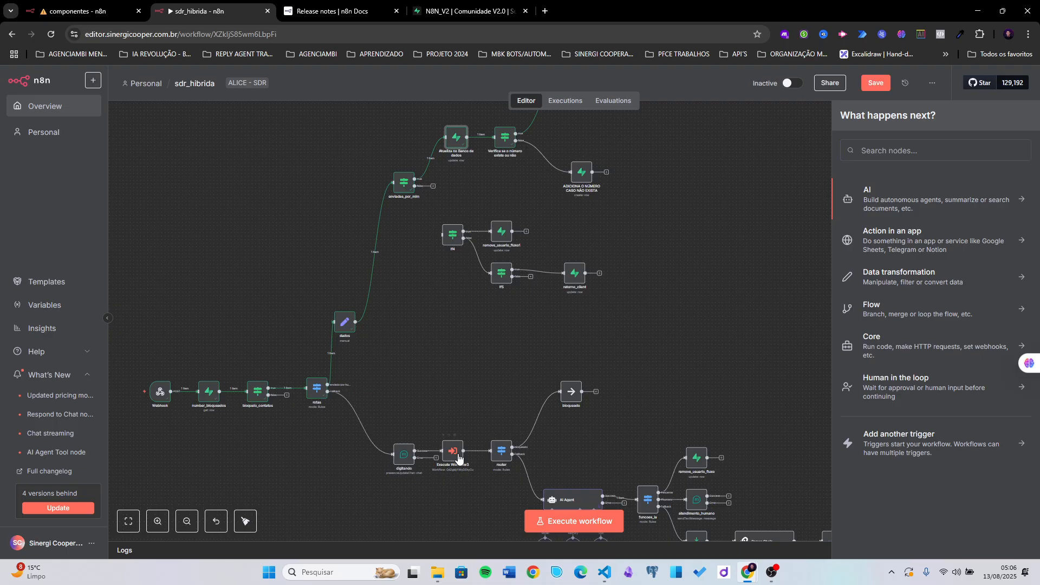
{"action": "left_click", "coordinate": [867, 87]}
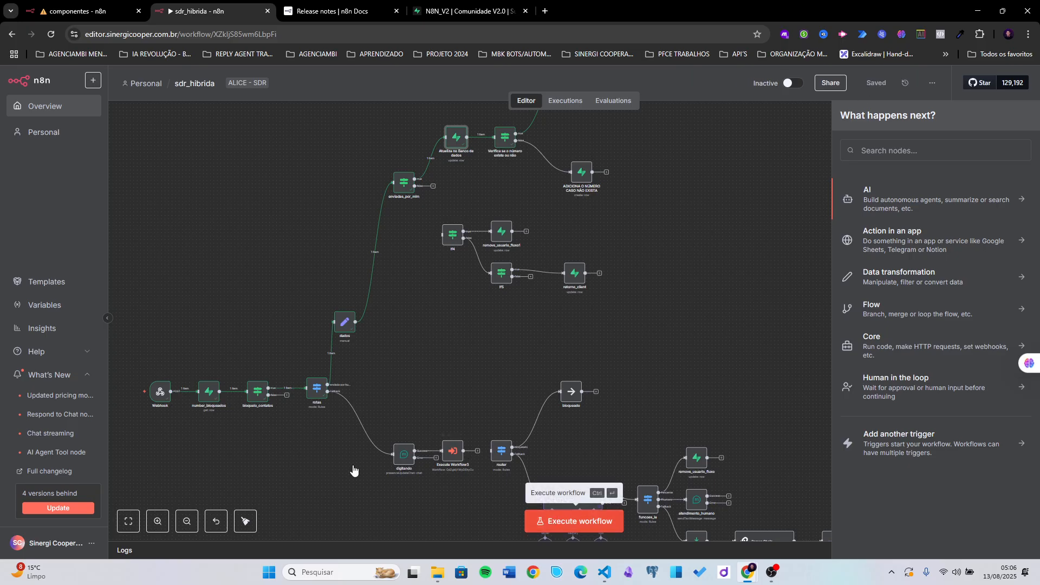
- Run a workflow test, then wire Execute Workflow3's output into the router node
{"action": "left_click", "coordinate": [536, 517]}
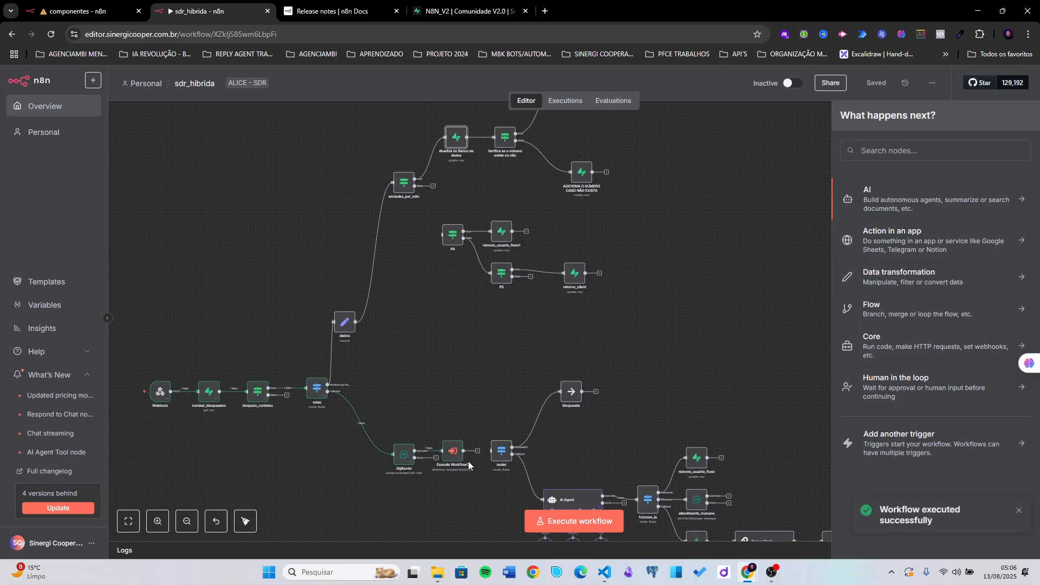
{"action": "scroll", "coordinate": [473, 470], "scroll_direction": "up", "scroll_amount": 4}
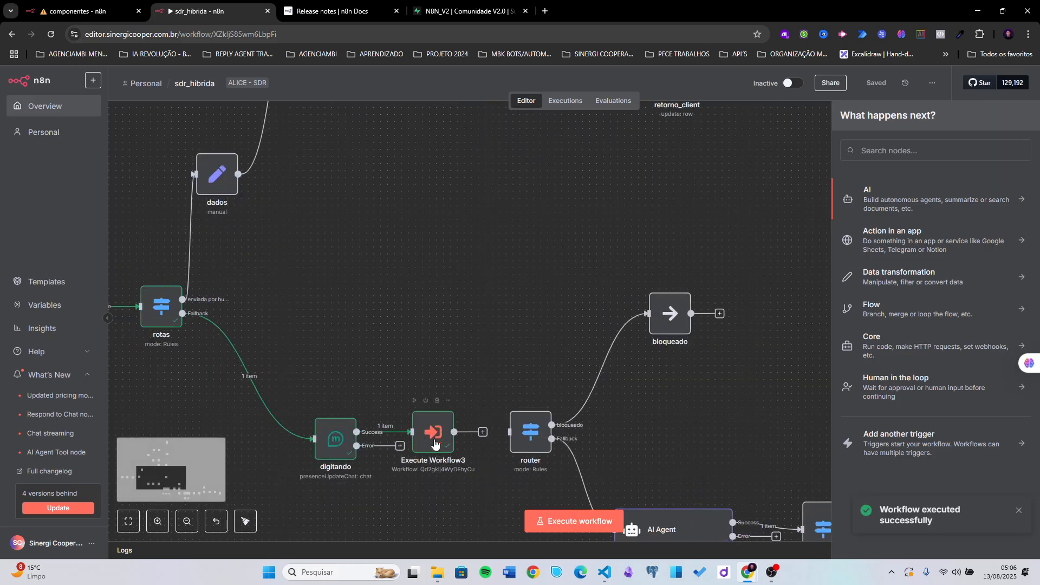
{"action": "left_click_drag", "start_coordinate": [454, 432], "coordinate": [511, 428]}
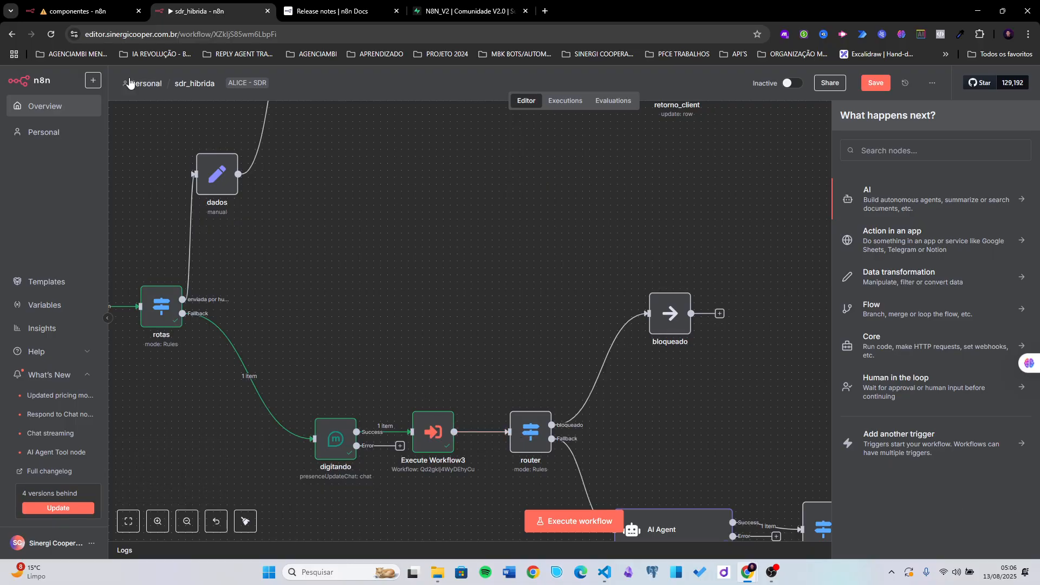
- Open the componentes workflow's 05:06:48 execution and bring the human-talking filter into view
{"action": "left_click", "coordinate": [100, 18]}
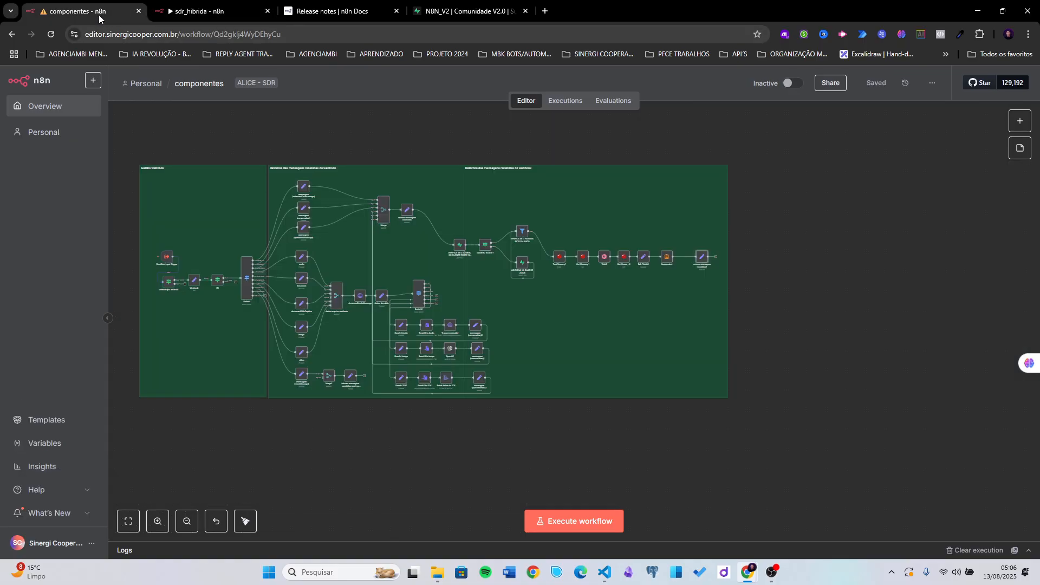
{"action": "left_click", "coordinate": [562, 103]}
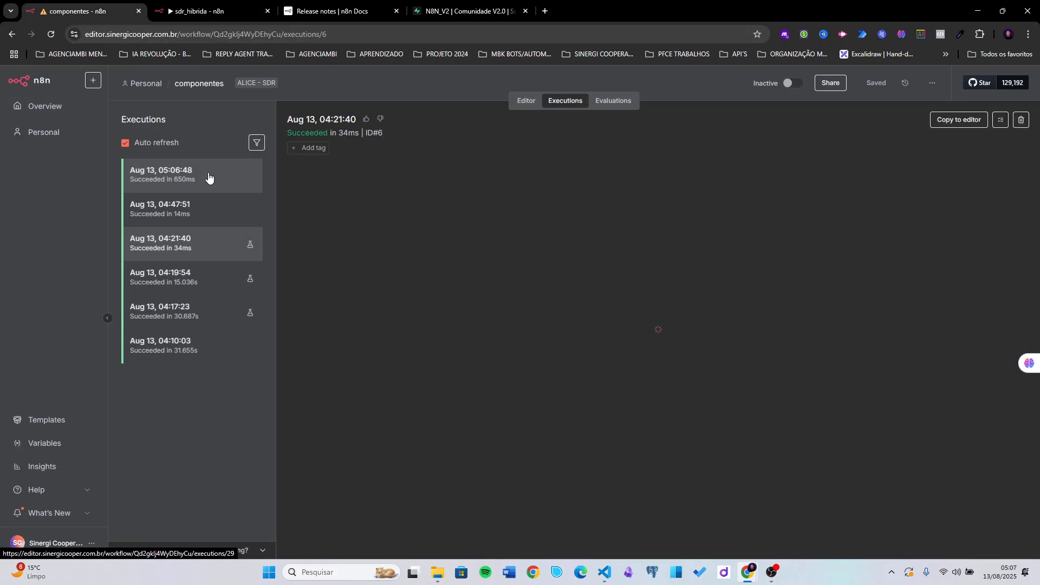
{"action": "left_click", "coordinate": [209, 177]}
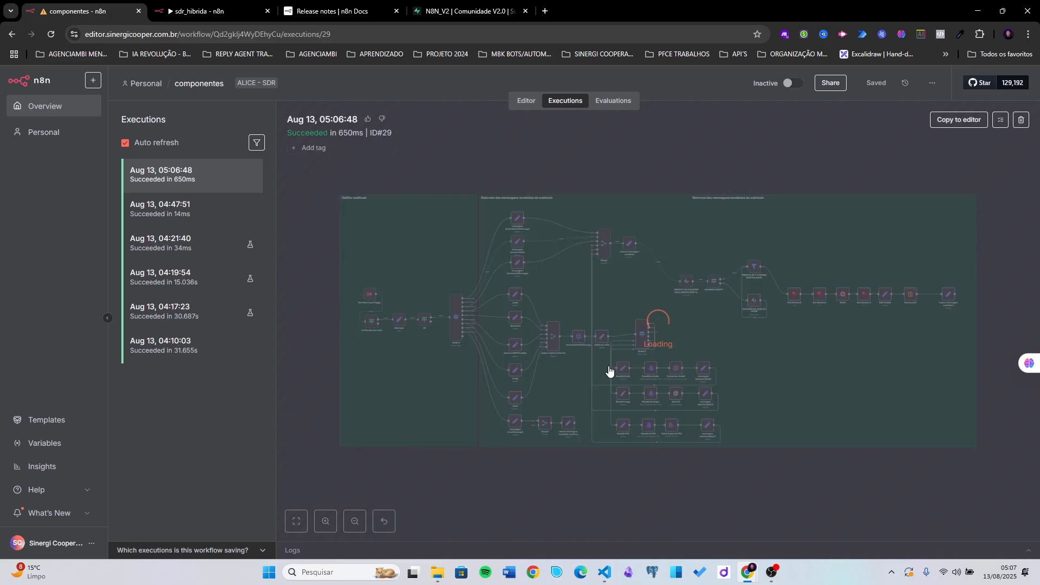
{"action": "scroll", "coordinate": [760, 295], "scroll_direction": "up", "scroll_amount": 5}
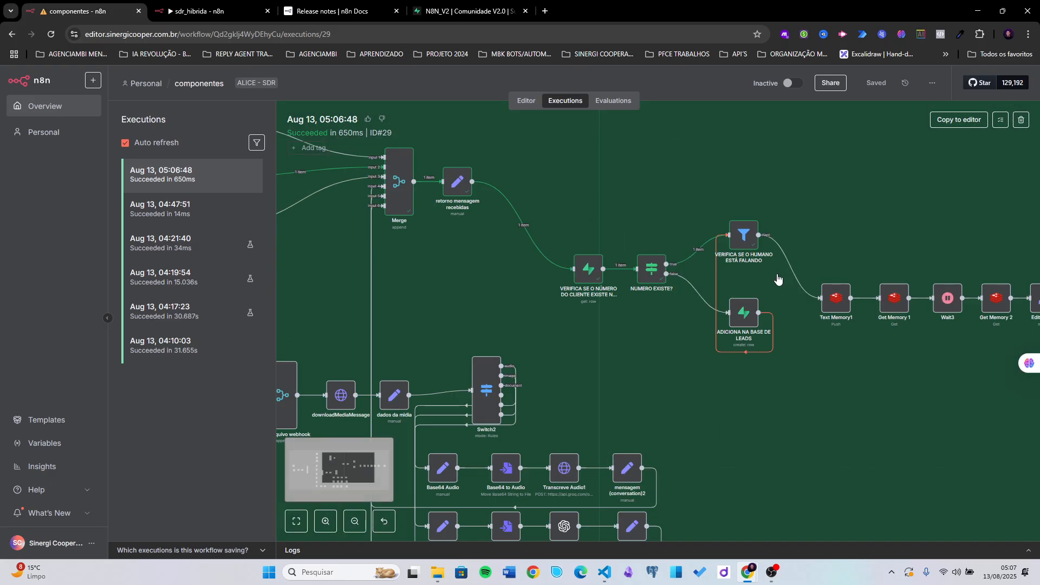
{"action": "scroll", "coordinate": [762, 277], "scroll_direction": "up", "scroll_amount": 1}
{"action": "left_click_drag", "start_coordinate": [796, 207], "coordinate": [670, 233]}
{"action": "scroll", "coordinate": [608, 301], "scroll_direction": "up", "scroll_amount": 4}
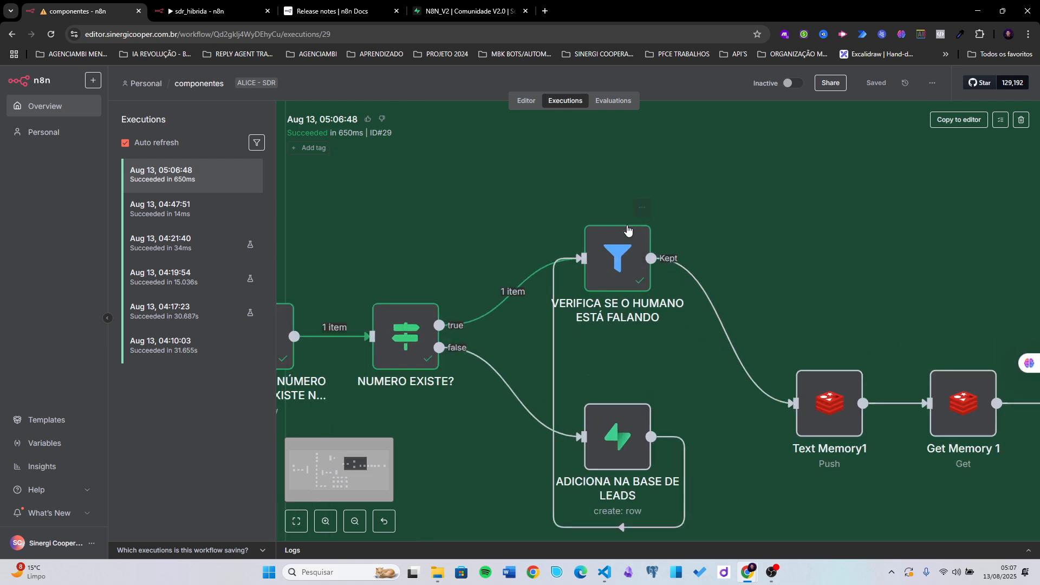
- Open the VERIFICA SE O HUMANO ESTÁ FALANDO filter using the customer-number lookup node's data as input
{"action": "double_click", "coordinate": [612, 259]}
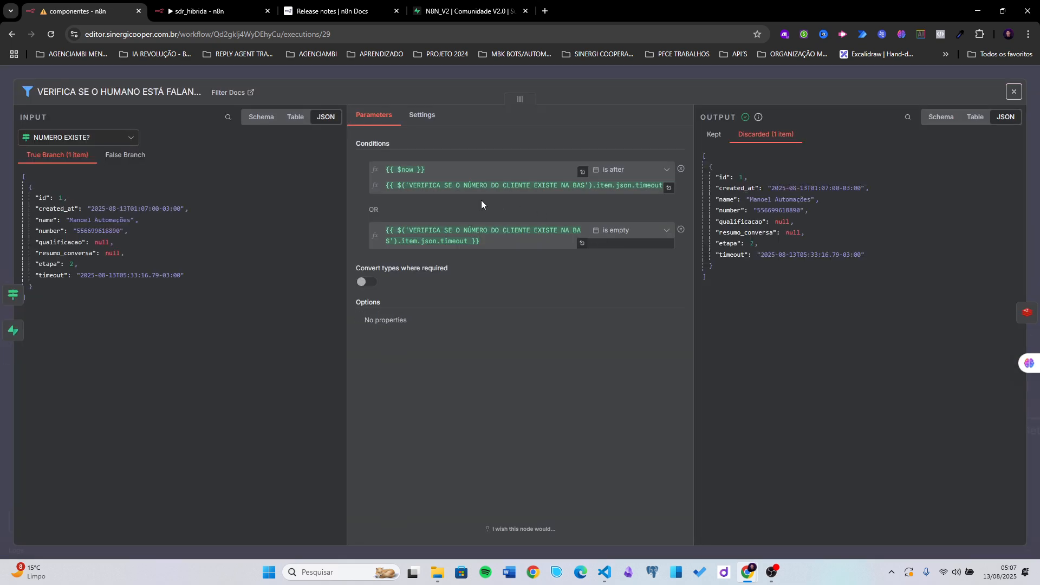
{"action": "left_click", "coordinate": [81, 138]}
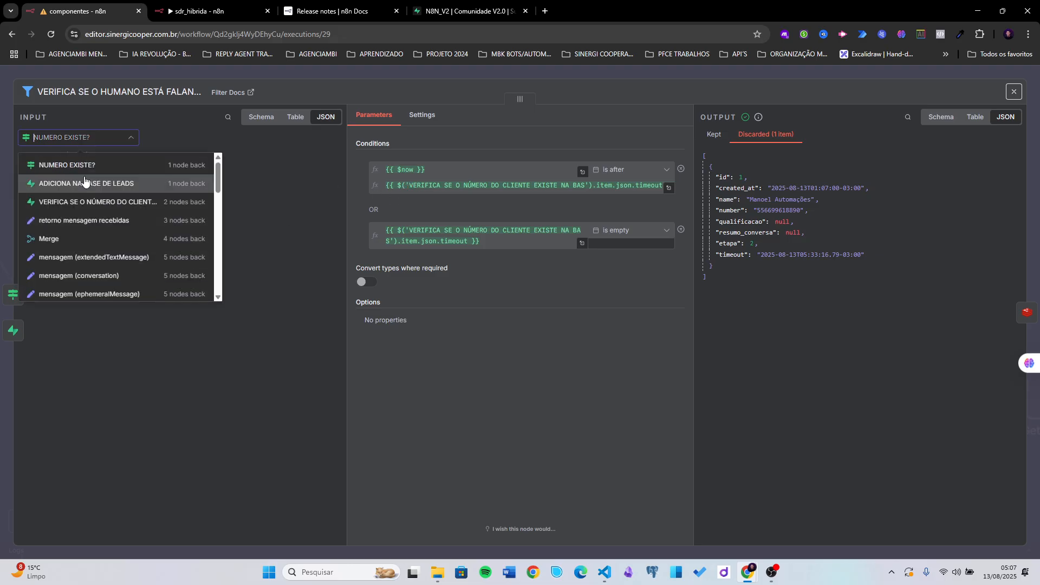
{"action": "left_click", "coordinate": [76, 203]}
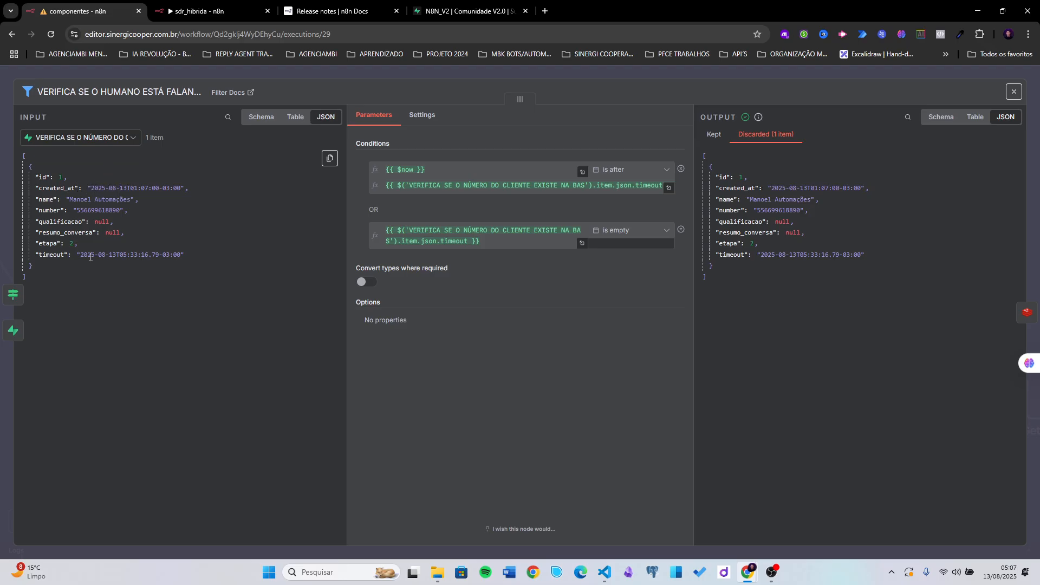
{"action": "left_click_drag", "start_coordinate": [81, 257], "coordinate": [134, 255]}
{"action": "left_click", "coordinate": [118, 254]}
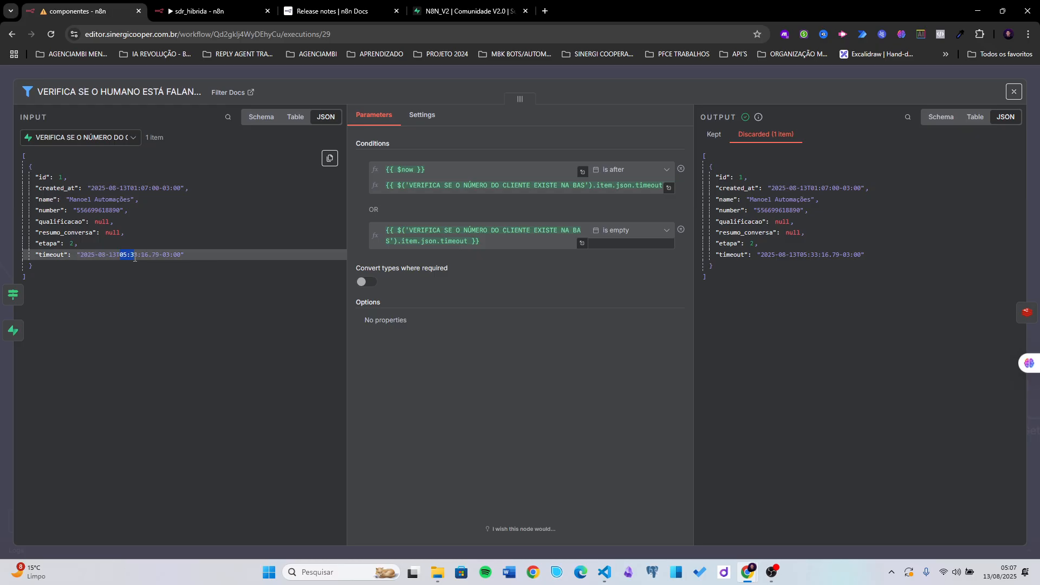
- Compare the $now and stored timeout condition previews, then close the filter details
{"action": "left_click", "coordinate": [416, 170]}
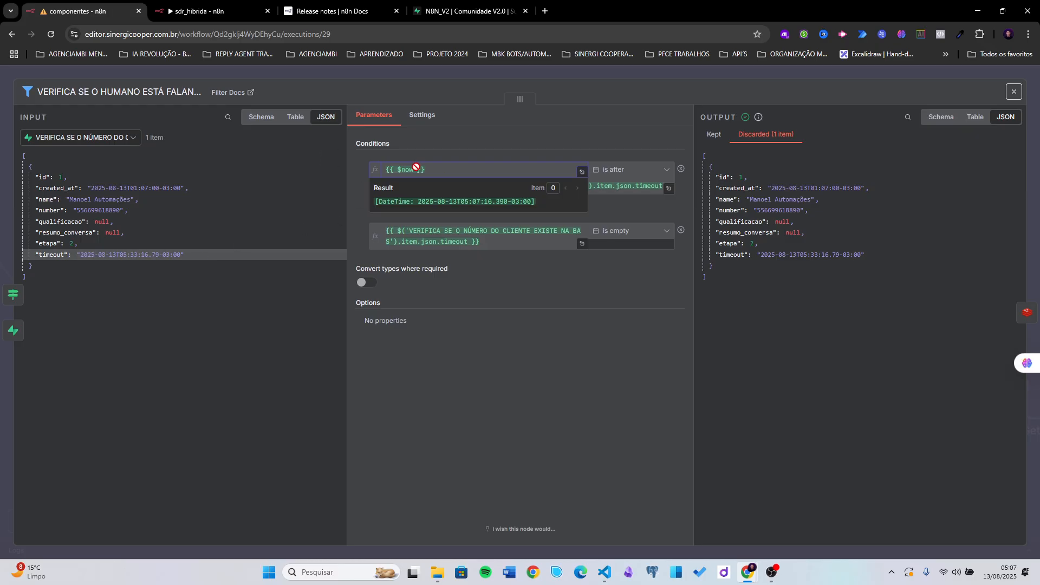
{"action": "left_click_drag", "start_coordinate": [467, 202], "coordinate": [482, 203]}
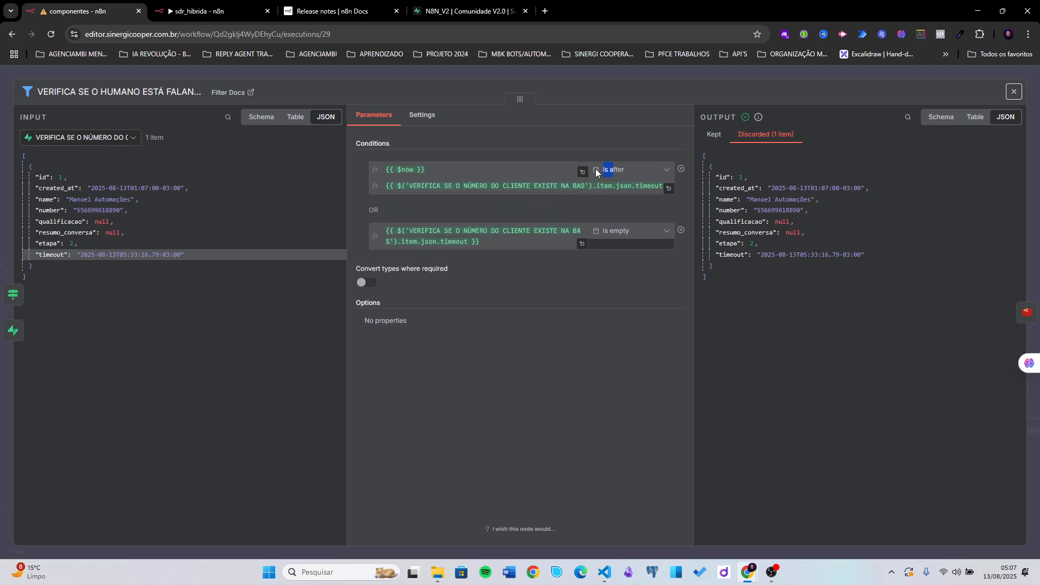
{"action": "left_click", "coordinate": [511, 185]}
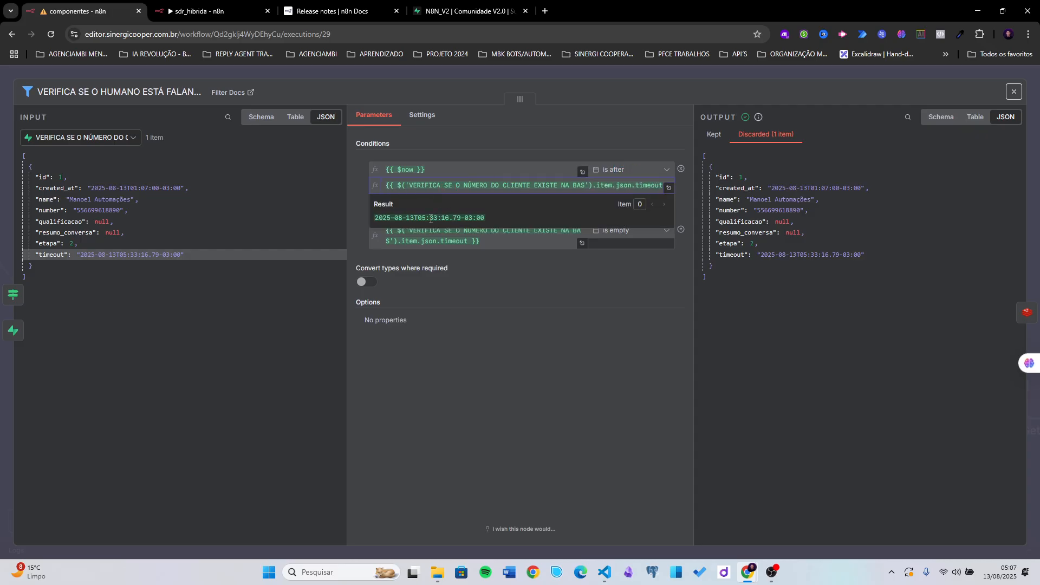
{"action": "left_click_drag", "start_coordinate": [375, 218], "coordinate": [438, 219]}
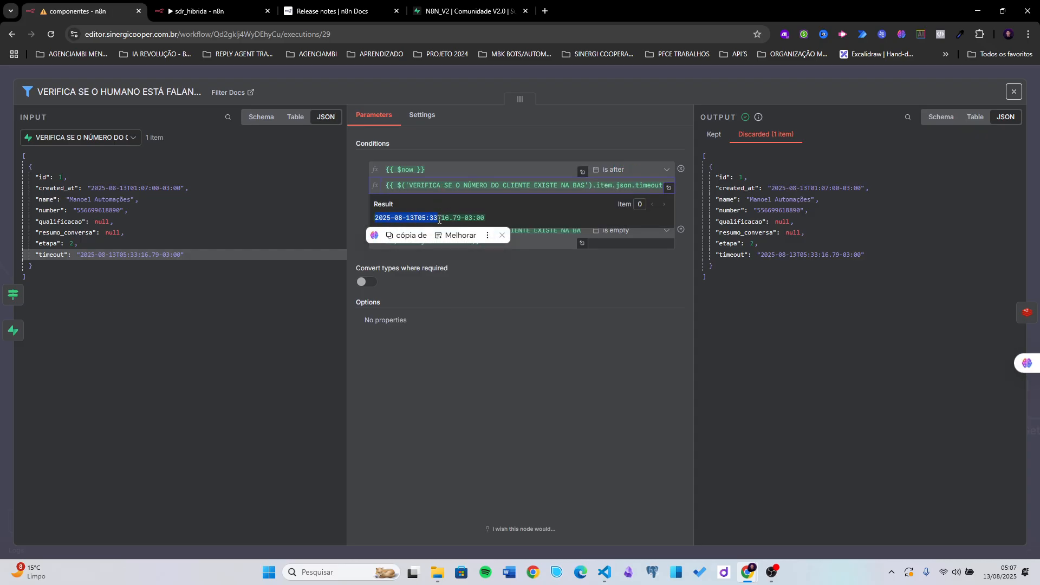
{"action": "left_click", "coordinate": [464, 324]}
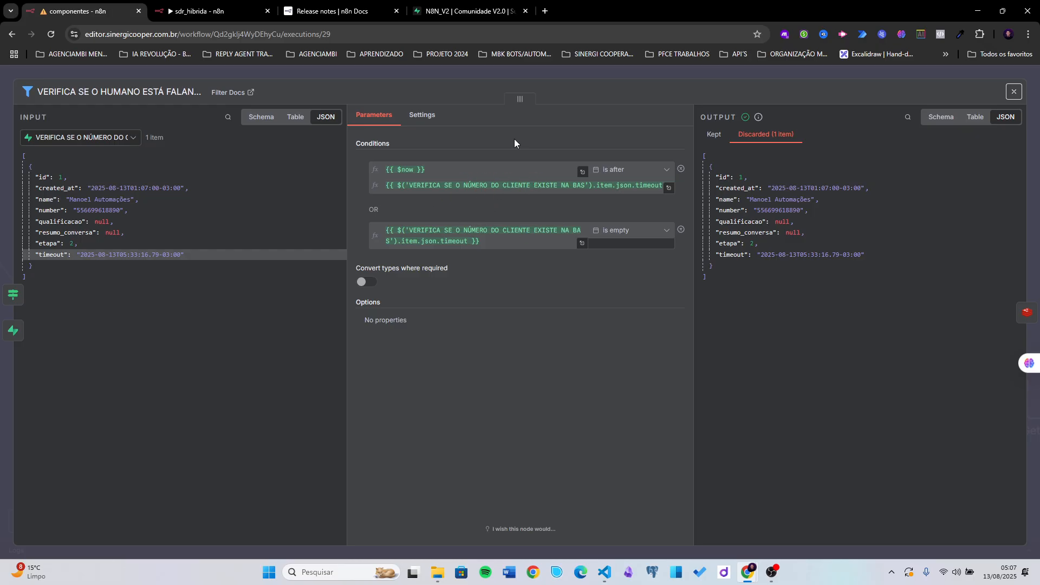
{"action": "left_click", "coordinate": [558, 72]}
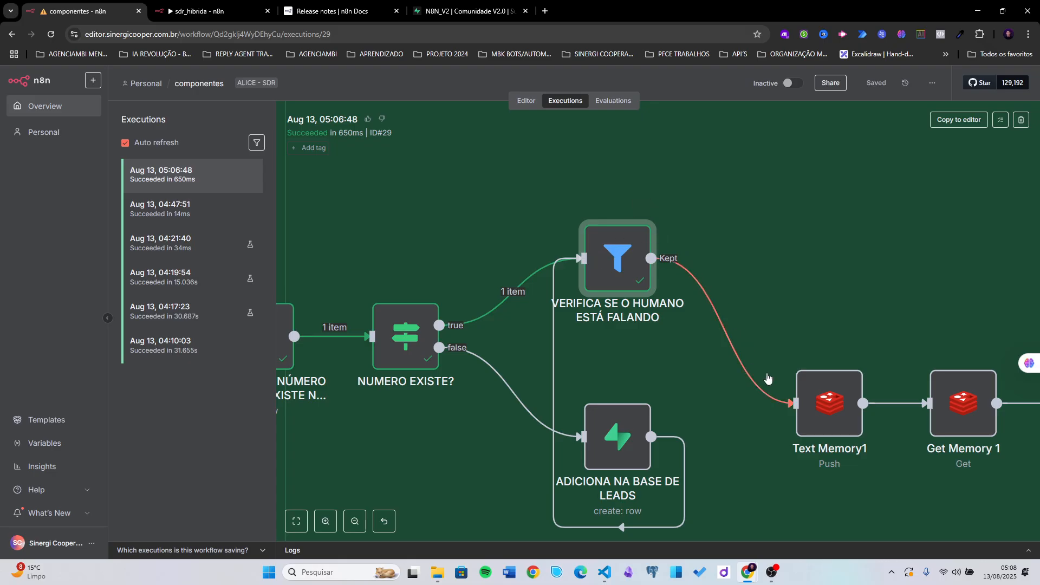
- In sdr_hibrida, check that the dados node's time_out field is still 30
{"action": "scroll", "coordinate": [761, 377], "scroll_direction": "down", "scroll_amount": 8}
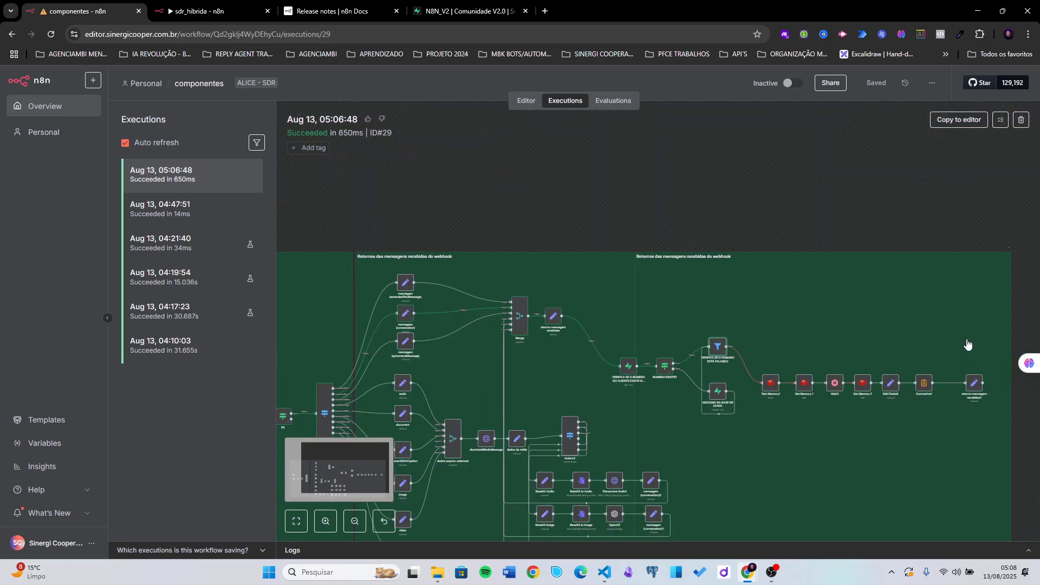
{"action": "left_click", "coordinate": [232, 12]}
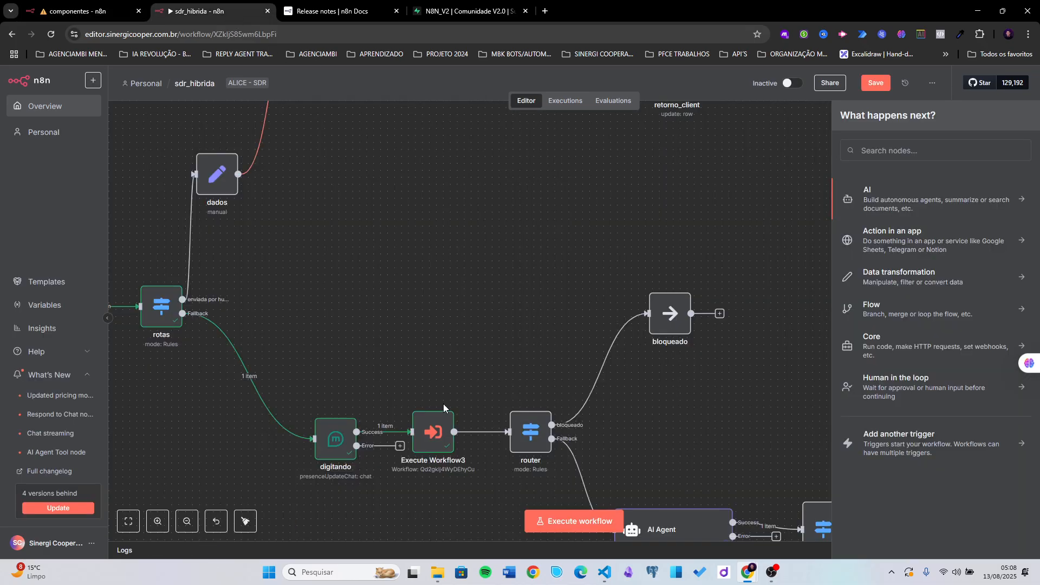
{"action": "scroll", "coordinate": [450, 433], "scroll_direction": "up", "scroll_amount": 5}
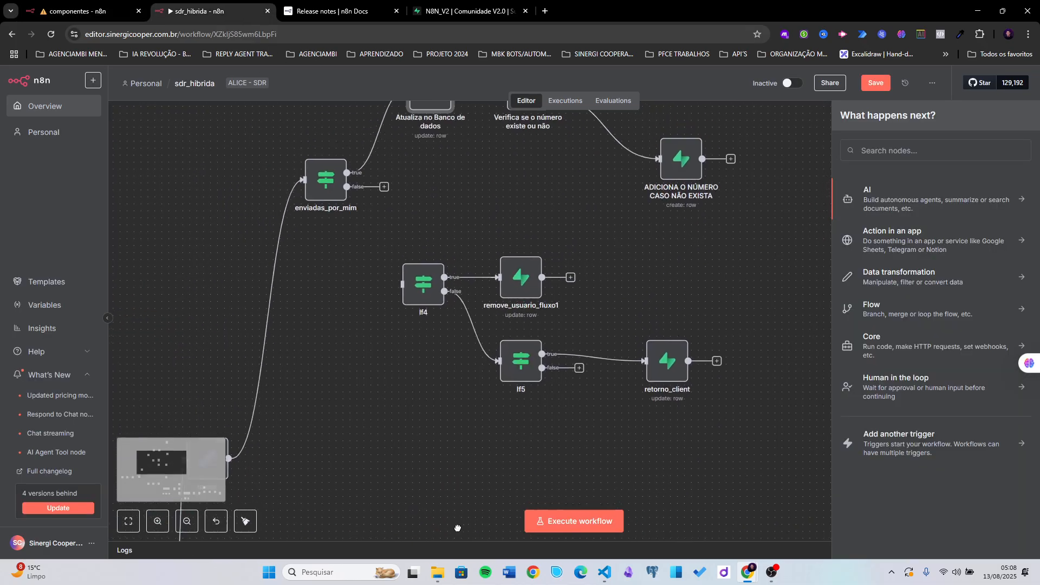
{"action": "scroll", "coordinate": [431, 423], "scroll_direction": "down", "scroll_amount": 4}
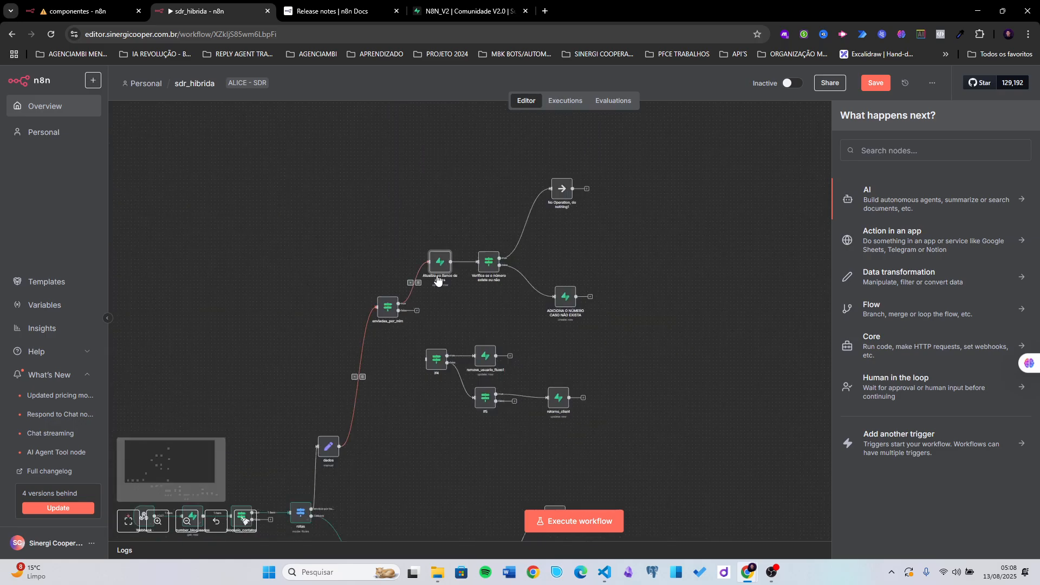
{"action": "left_click", "coordinate": [332, 443]}
{"action": "double_click", "coordinate": [331, 442]}
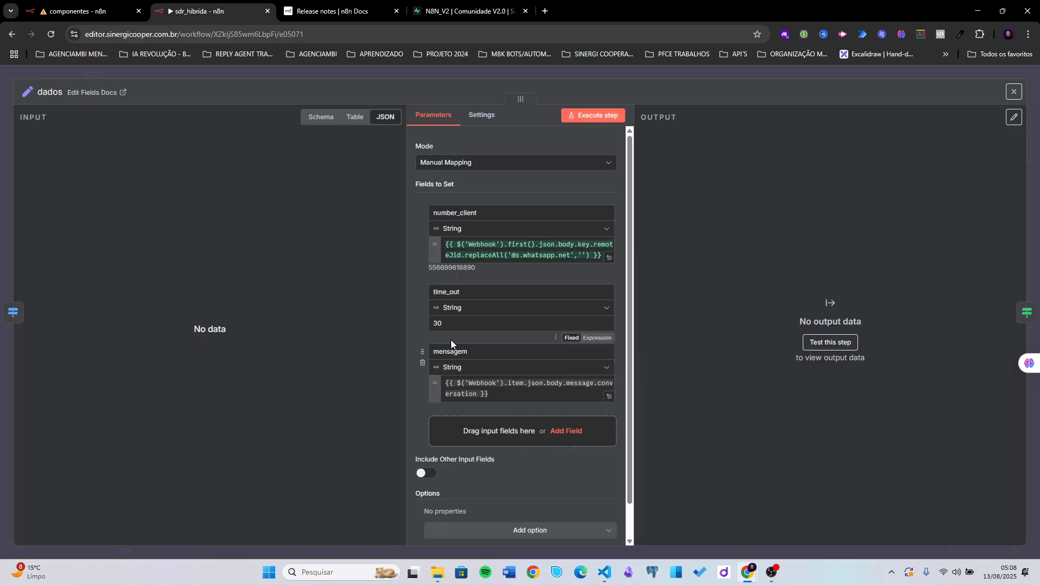
{"action": "left_click", "coordinate": [450, 324]}
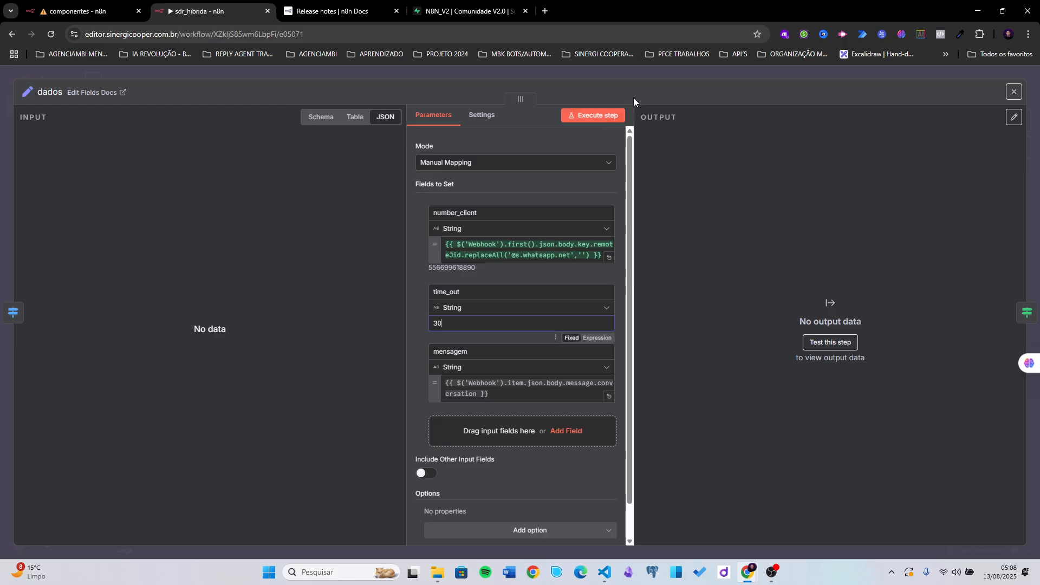
{"action": "left_click", "coordinate": [646, 70]}
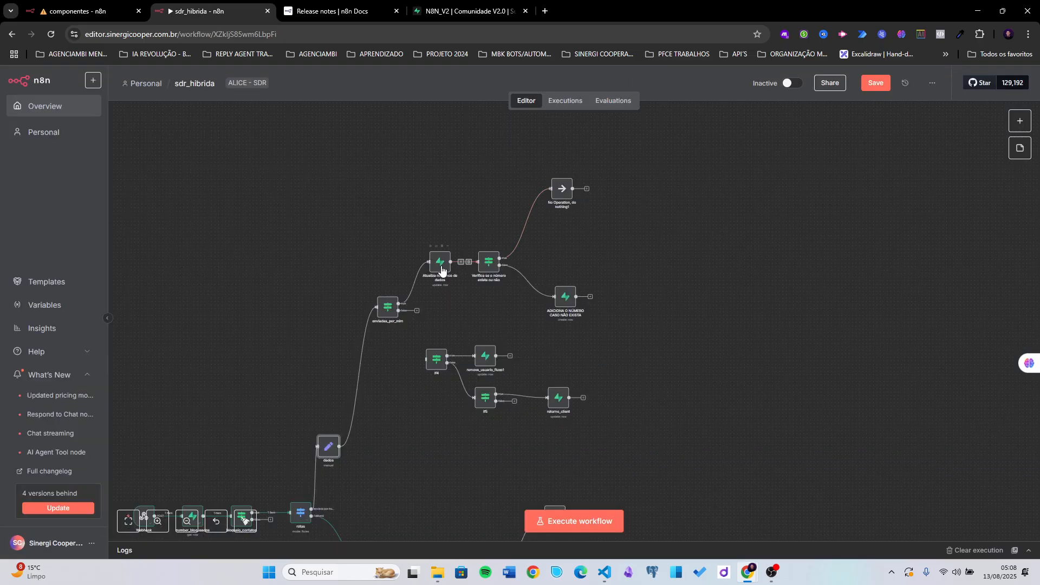
- Recheck the componentes filter's timeout preview (2025-08-13T05:33:16.79-03:00), then return to sdr_hibrida
{"action": "scroll", "coordinate": [629, 352], "scroll_direction": "down", "scroll_amount": 2}
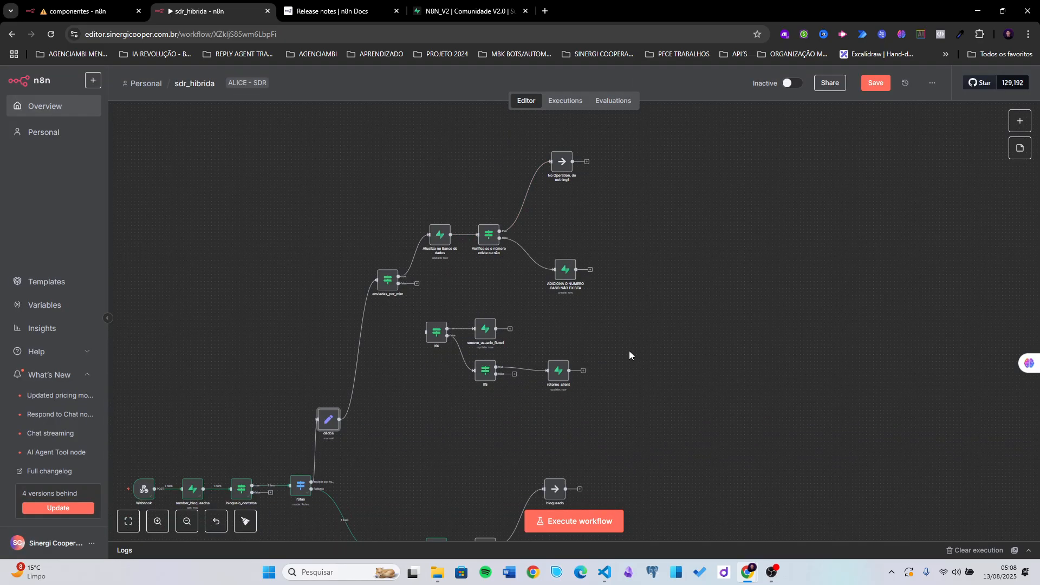
{"action": "left_click", "coordinate": [81, 12]}
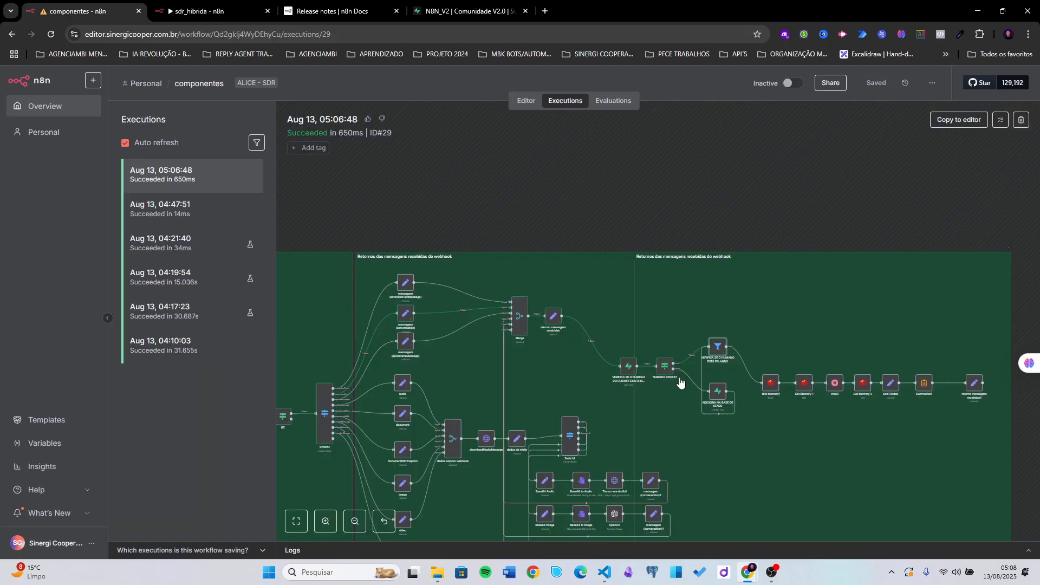
{"action": "double_click", "coordinate": [720, 345]}
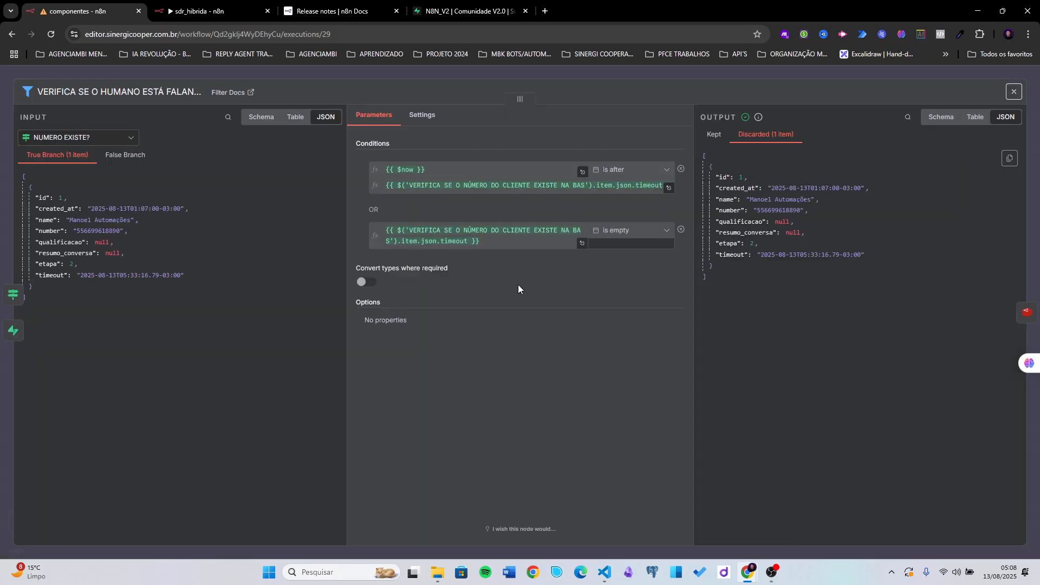
{"action": "left_click", "coordinate": [486, 239]}
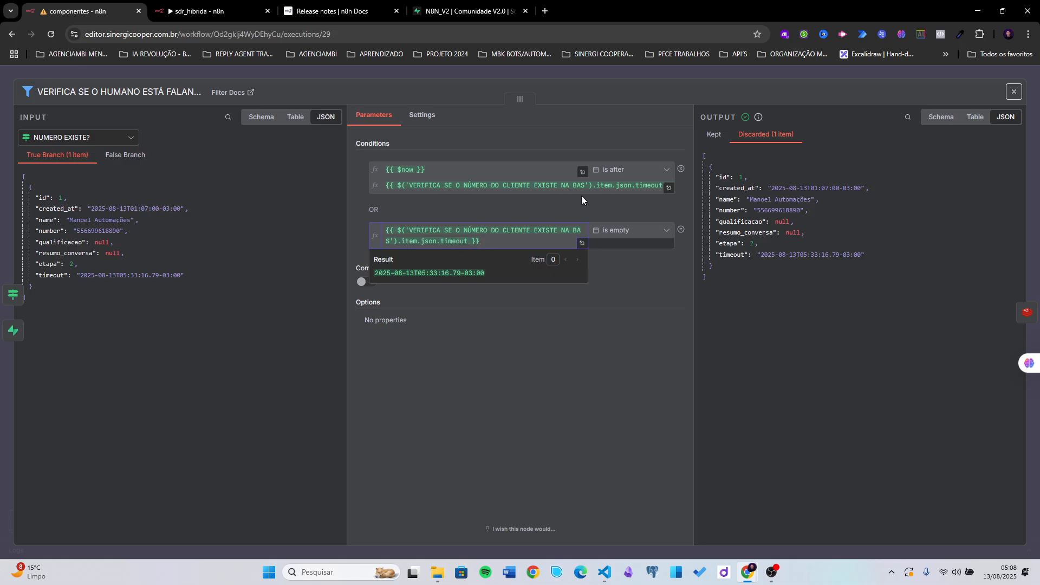
{"action": "left_click", "coordinate": [719, 78]}
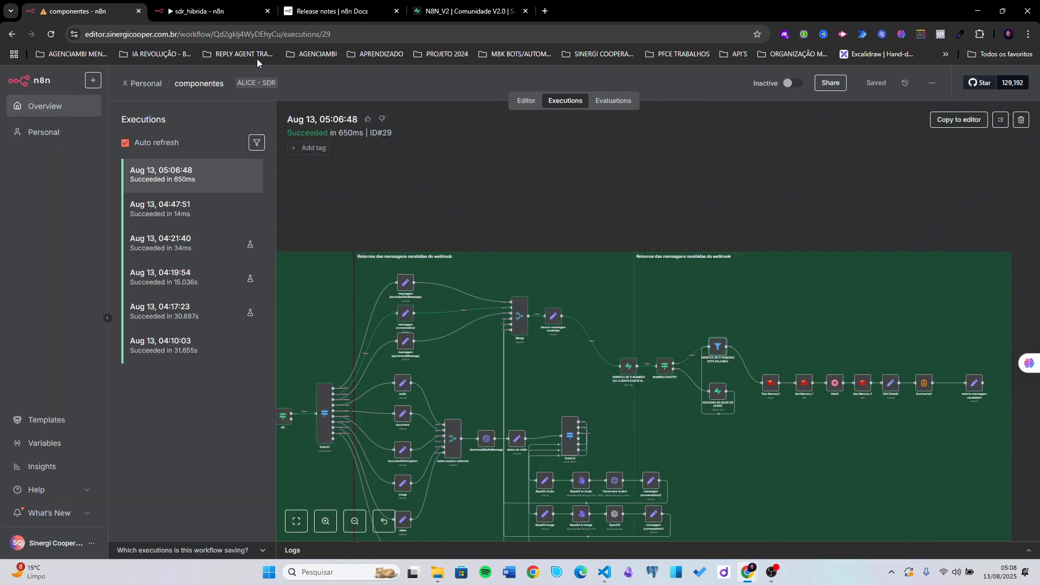
{"action": "left_click", "coordinate": [203, 12]}
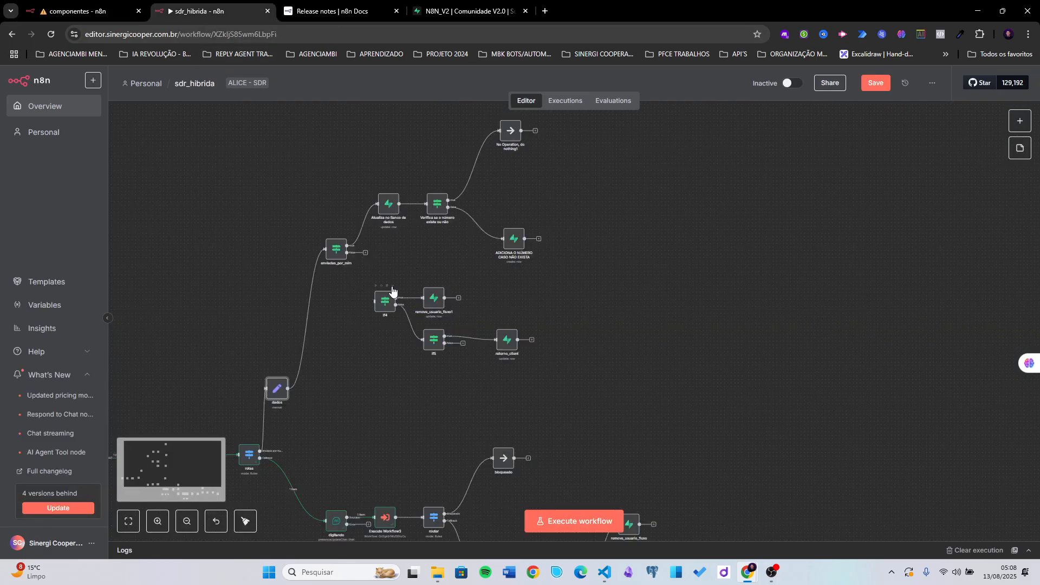
- Connect enviadas_por_mim's false output to If4 and move remove_usuario_fluxo1 up and right
{"action": "left_click_drag", "start_coordinate": [351, 397], "coordinate": [436, 348]}
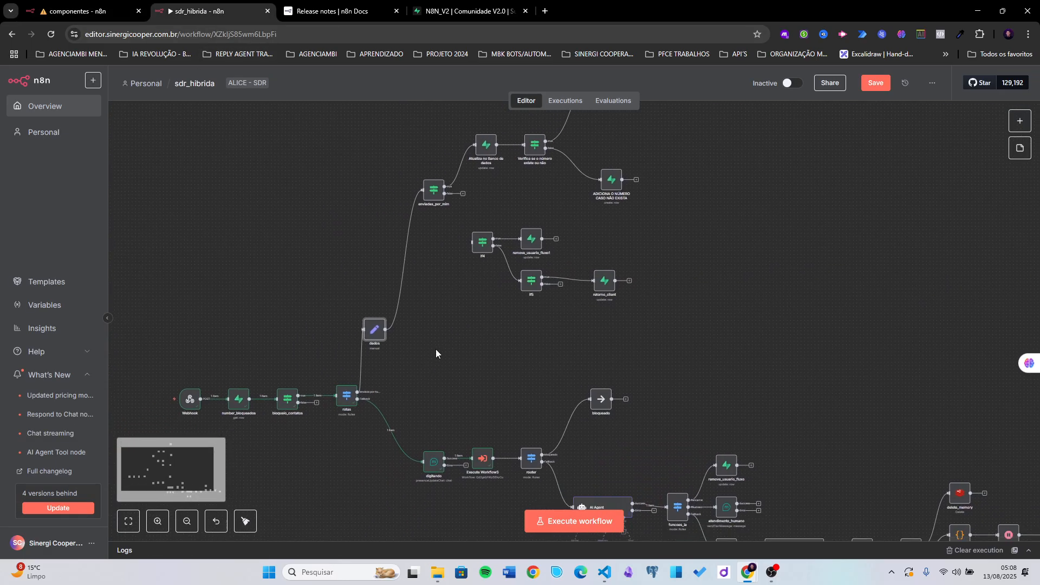
{"action": "left_click_drag", "start_coordinate": [462, 194], "coordinate": [469, 242]}
{"action": "scroll", "coordinate": [488, 277], "scroll_direction": "up", "scroll_amount": 3}
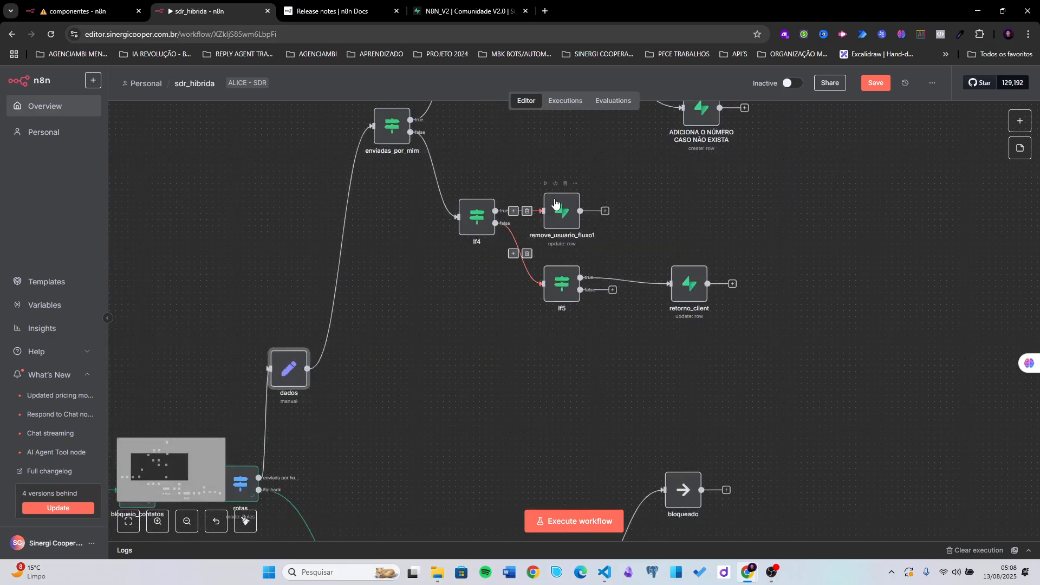
{"action": "left_click", "coordinate": [572, 187]}
{"action": "left_click_drag", "start_coordinate": [572, 187], "coordinate": [581, 162]}
- Shift If5 right, align retorno_client with it, and save the workflow
{"action": "left_click_drag", "start_coordinate": [669, 195], "coordinate": [572, 220]}
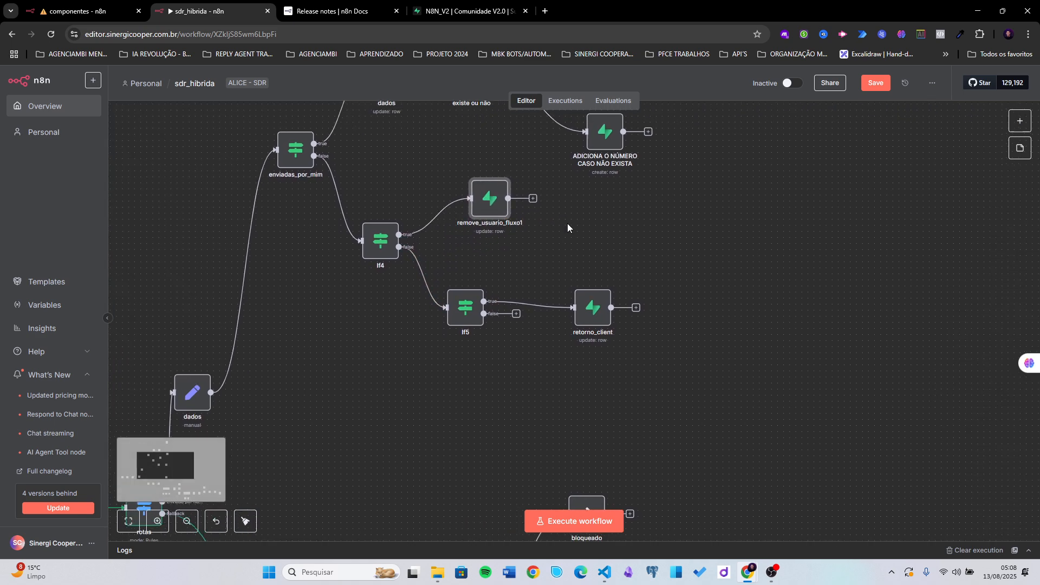
{"action": "left_click_drag", "start_coordinate": [457, 313], "coordinate": [474, 313]}
{"action": "left_click_drag", "start_coordinate": [570, 324], "coordinate": [570, 317]}
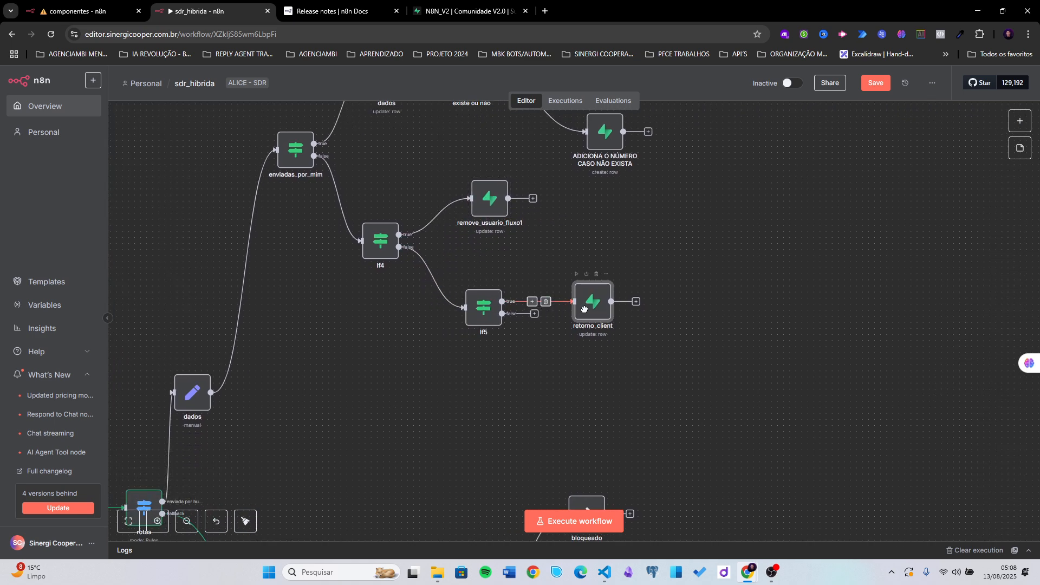
{"action": "scroll", "coordinate": [640, 219], "scroll_direction": "down", "scroll_amount": 5}
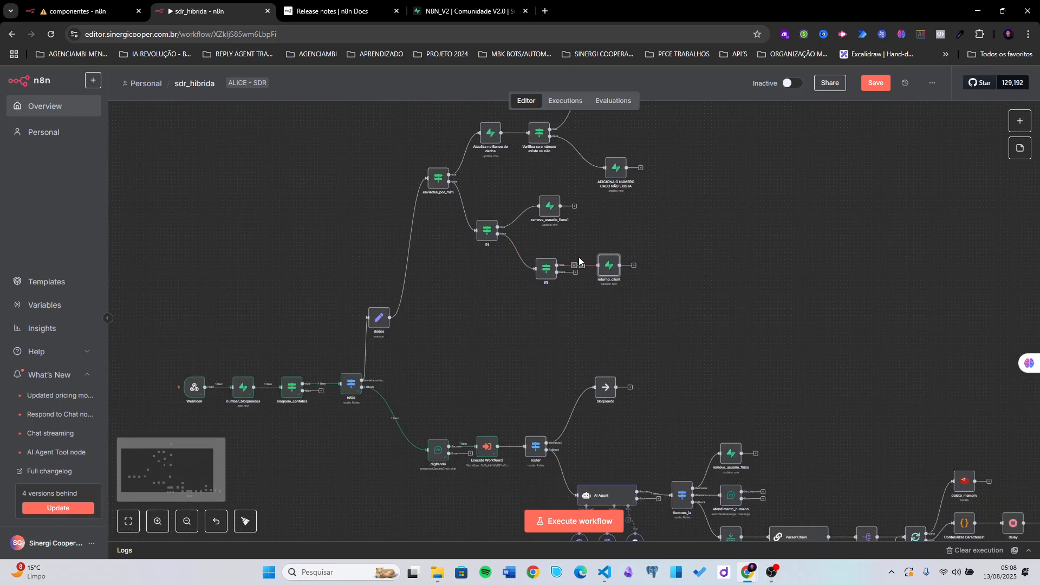
{"action": "scroll", "coordinate": [488, 296], "scroll_direction": "up", "scroll_amount": 3}
{"action": "left_click_drag", "start_coordinate": [488, 295], "coordinate": [441, 317]}
{"action": "left_click", "coordinate": [867, 87]}
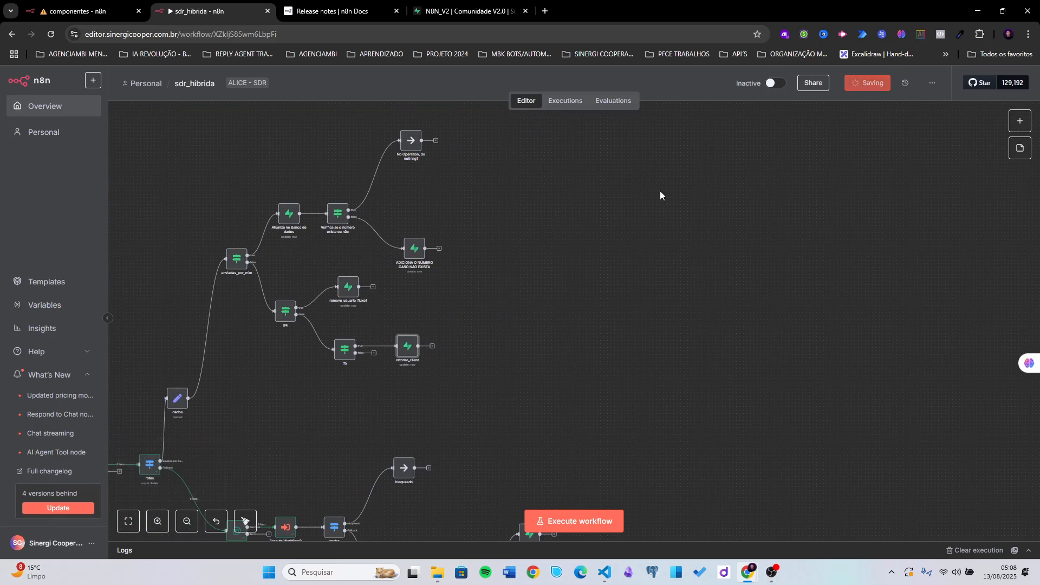
- Move the If4, remove_usuario_fluxo1, If5 and retorno_client group down and to the right
{"action": "key", "text": "alt+Tab"}
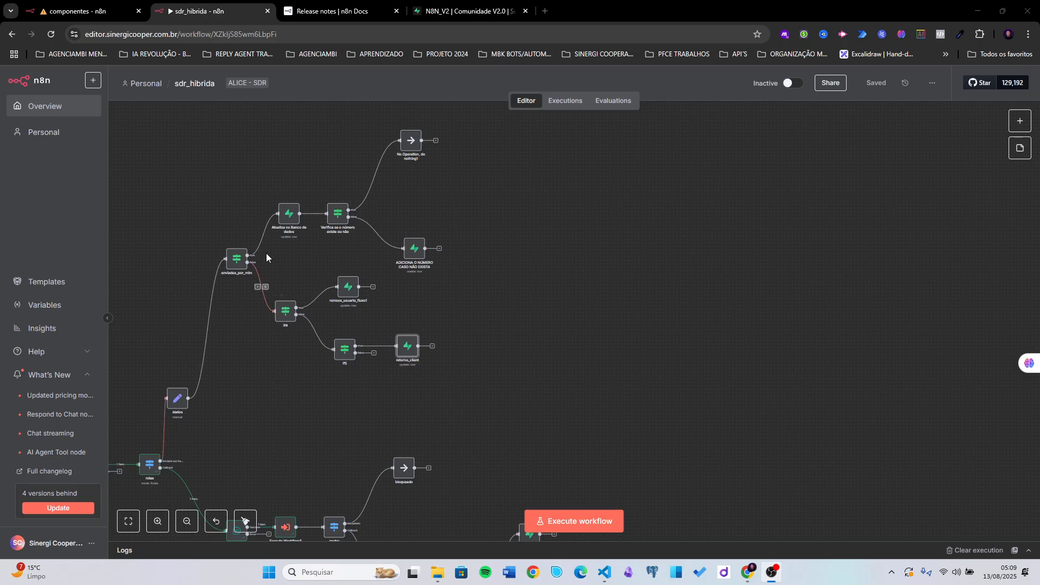
{"action": "left_click_drag", "start_coordinate": [268, 247], "coordinate": [424, 402]}
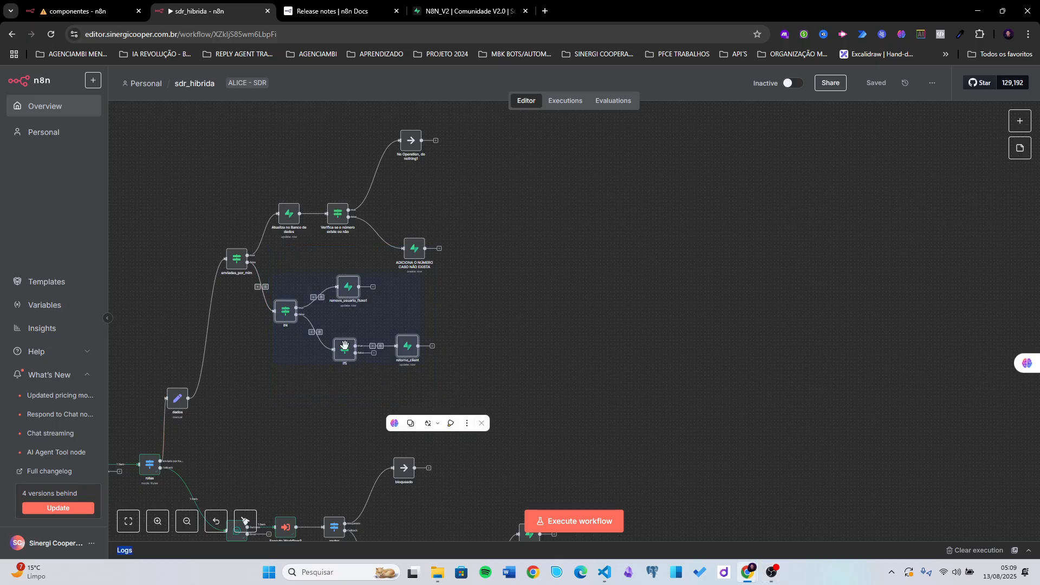
{"action": "left_click_drag", "start_coordinate": [270, 362], "coordinate": [280, 388]}
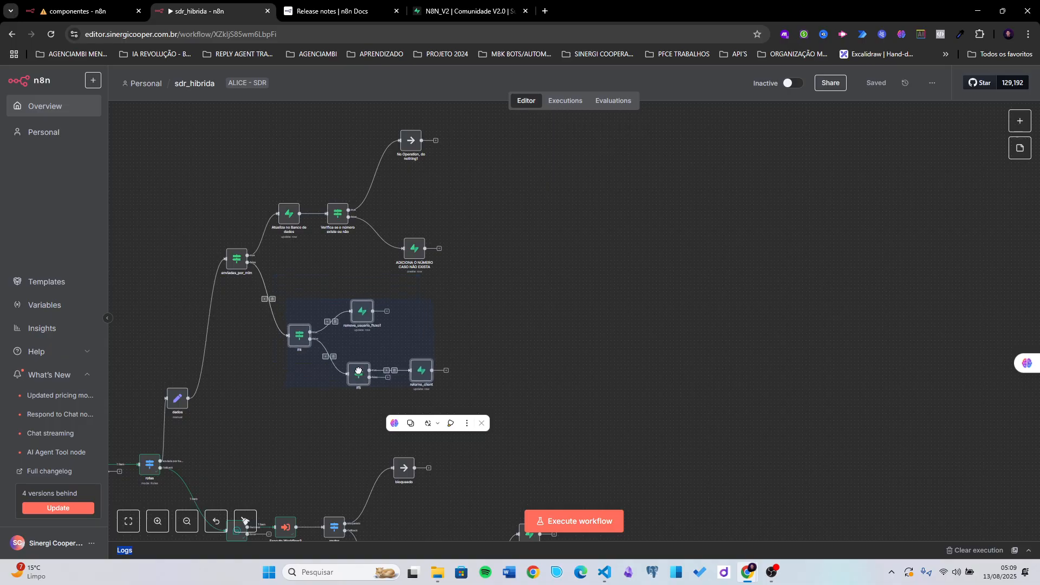
{"action": "left_click", "coordinate": [278, 389]}
{"action": "scroll", "coordinate": [278, 389], "scroll_direction": "down", "scroll_amount": 4}
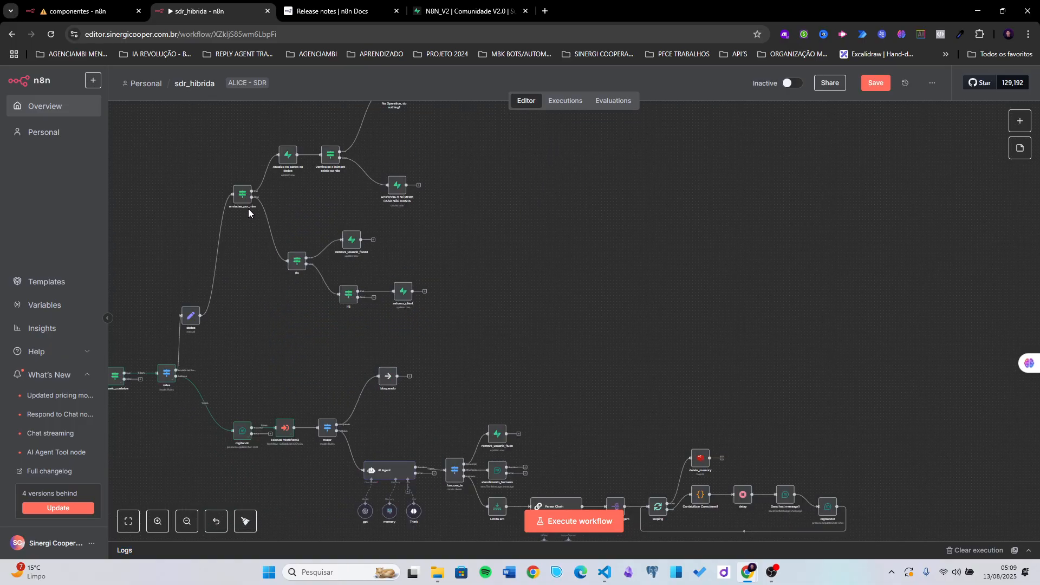
{"action": "scroll", "coordinate": [338, 329], "scroll_direction": "down", "scroll_amount": 2}
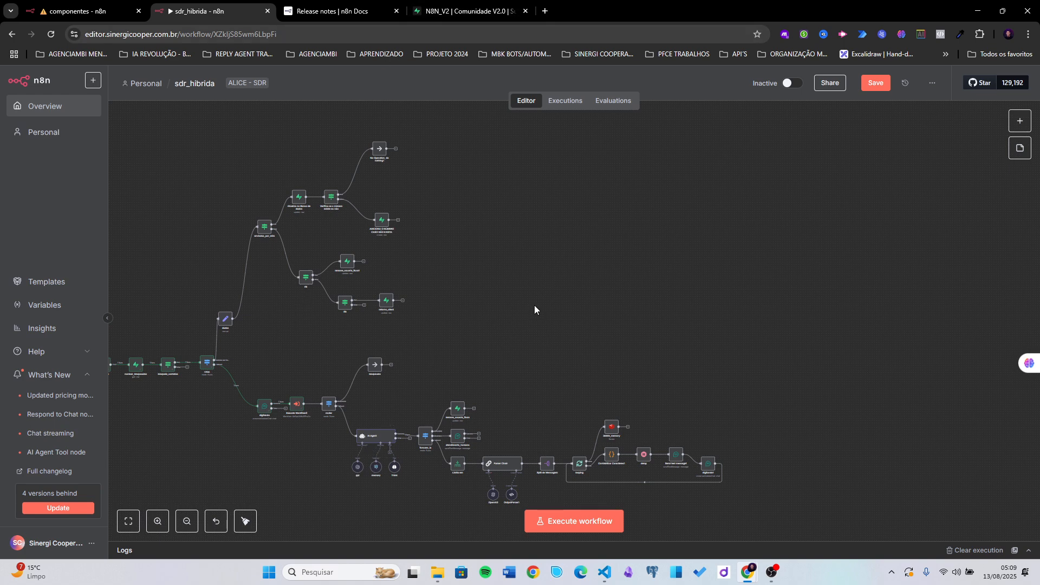
{"action": "left_click_drag", "start_coordinate": [492, 285], "coordinate": [540, 276]}
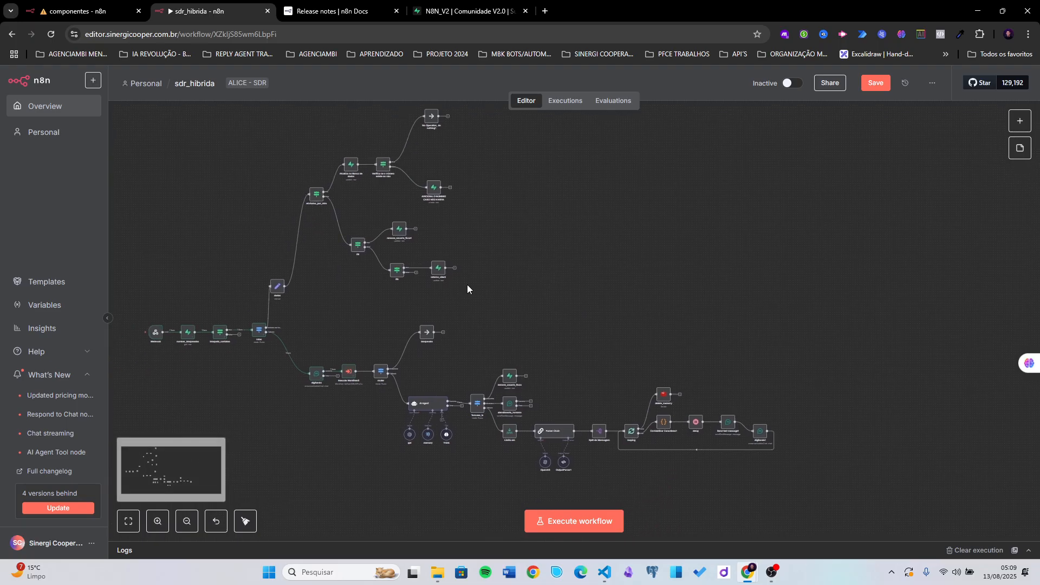